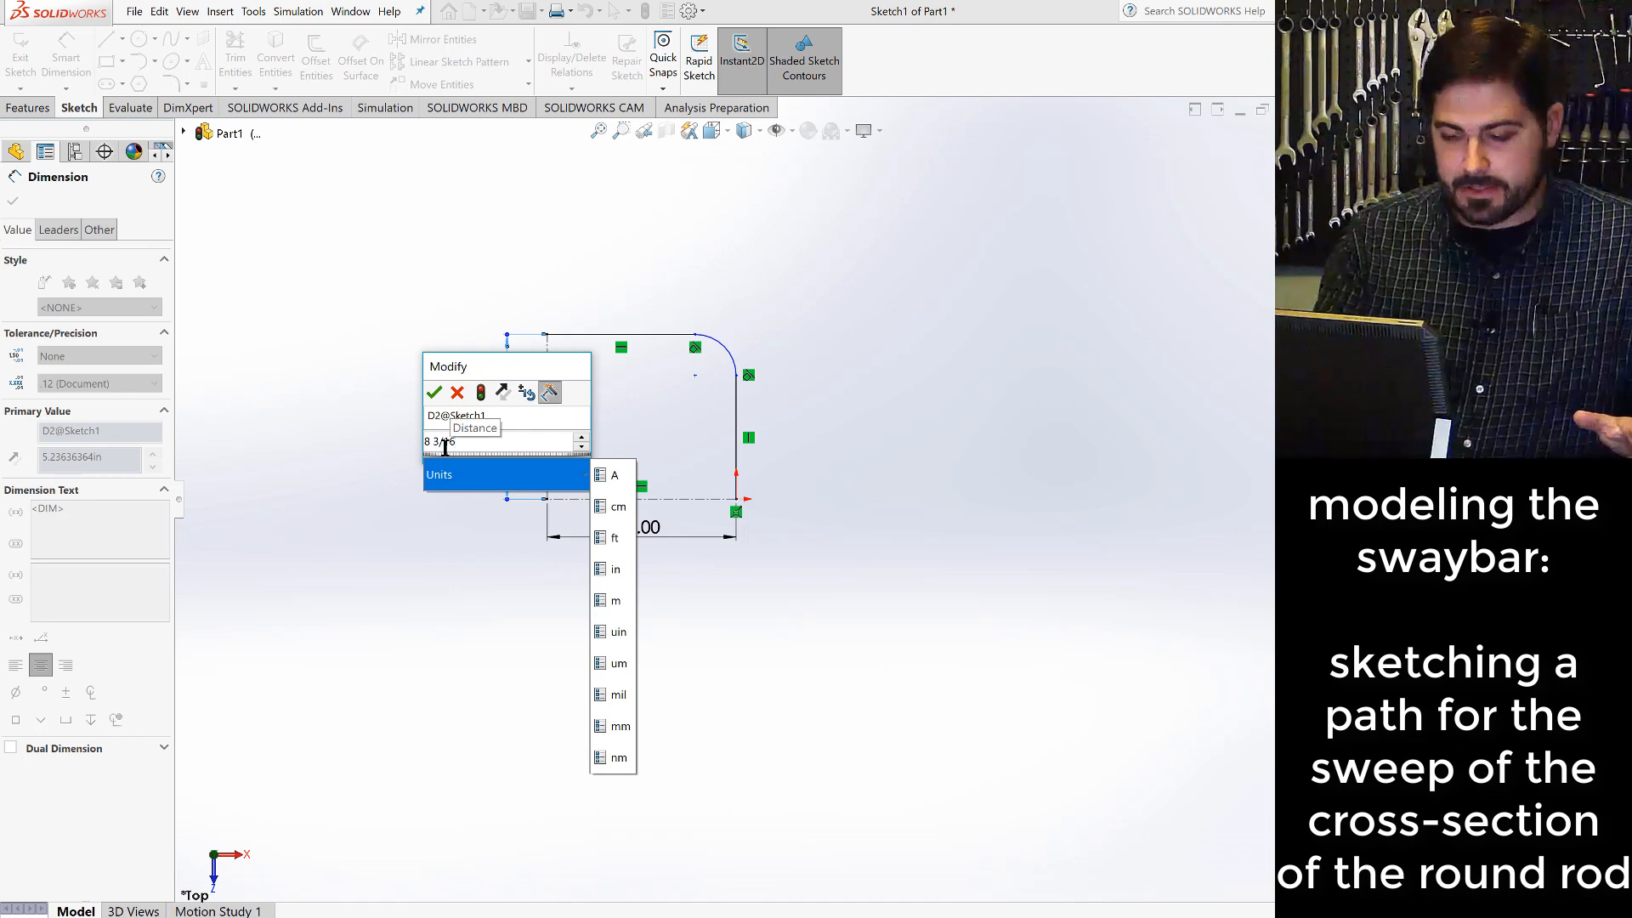
- Complete the path sketch with a height of 8 3/16 in and a corner arc radius of 3/8 in
key(Return)
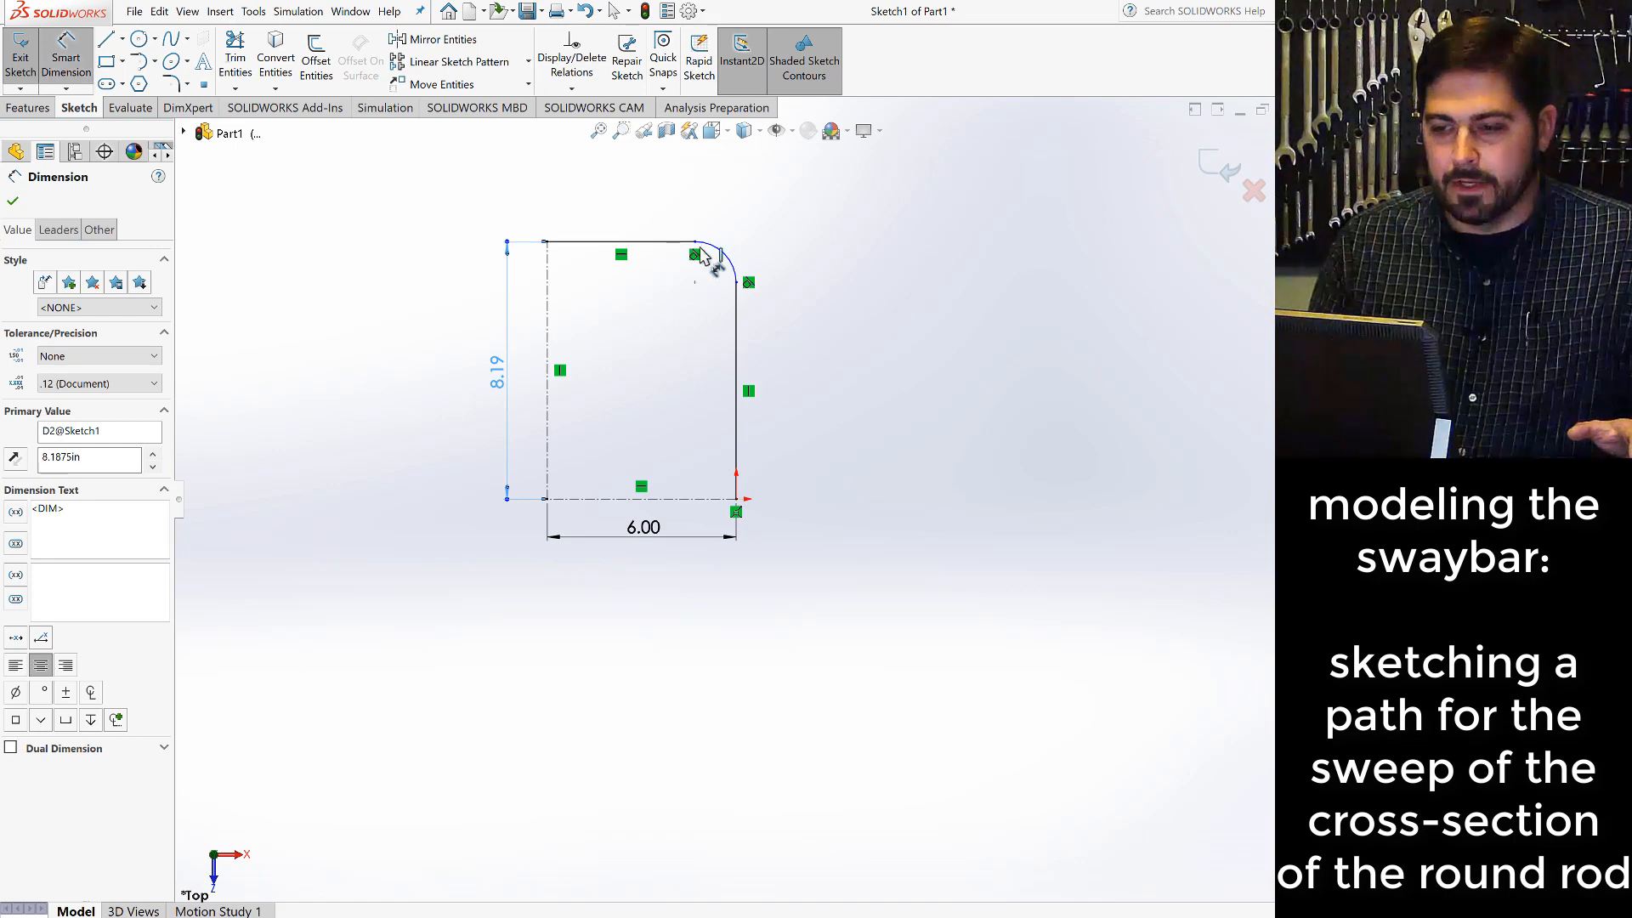
click(734, 263)
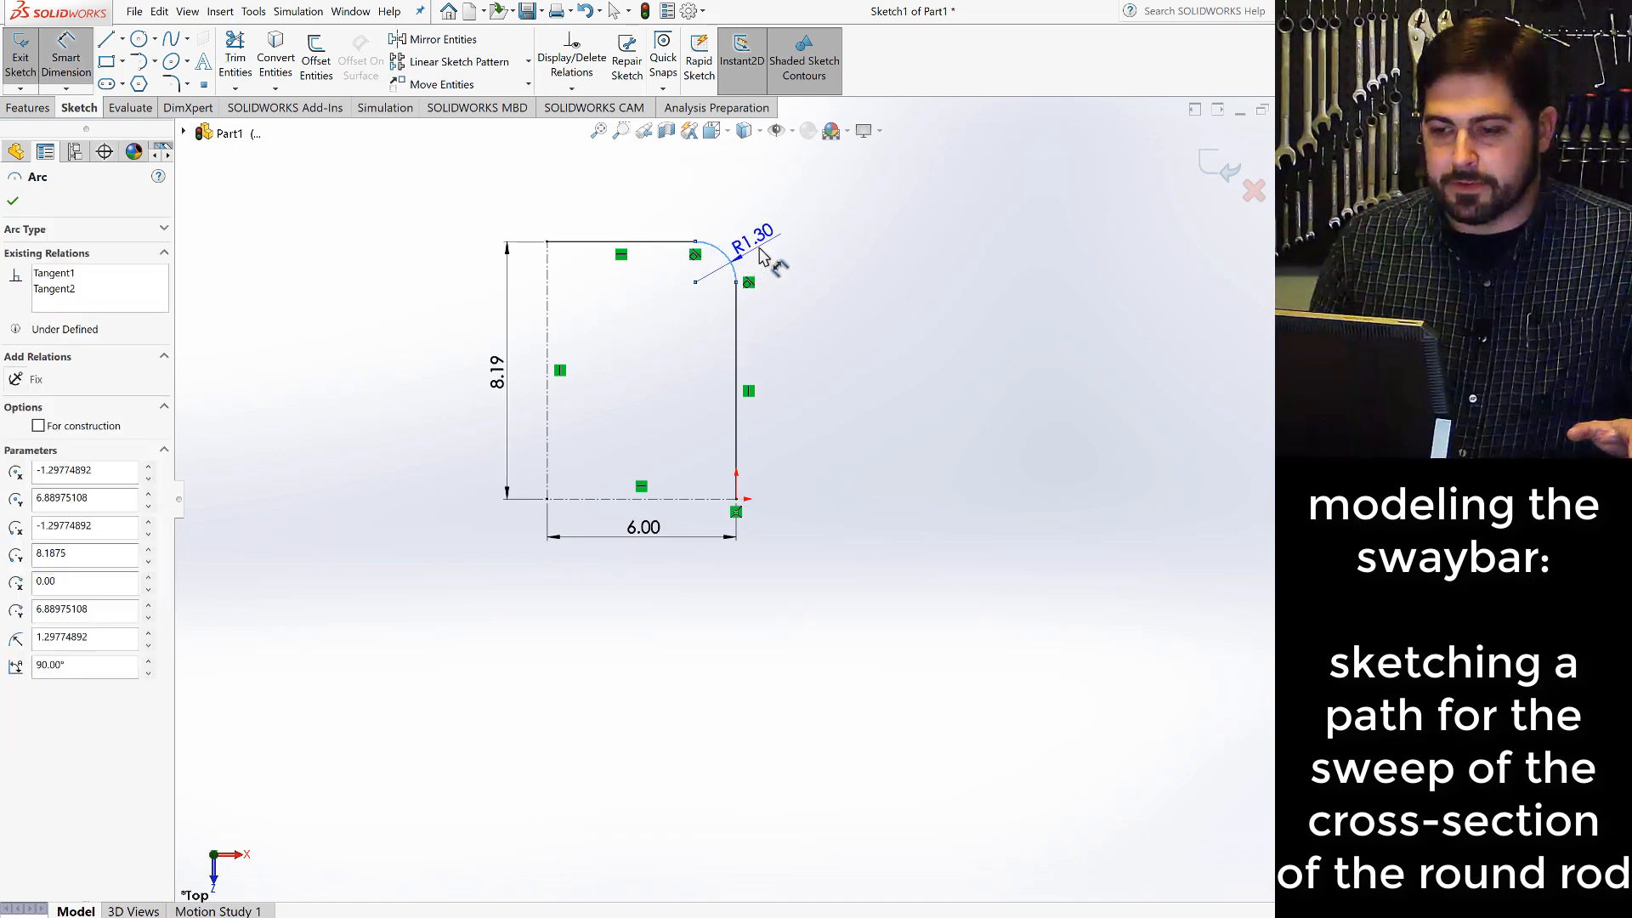
click(762, 257)
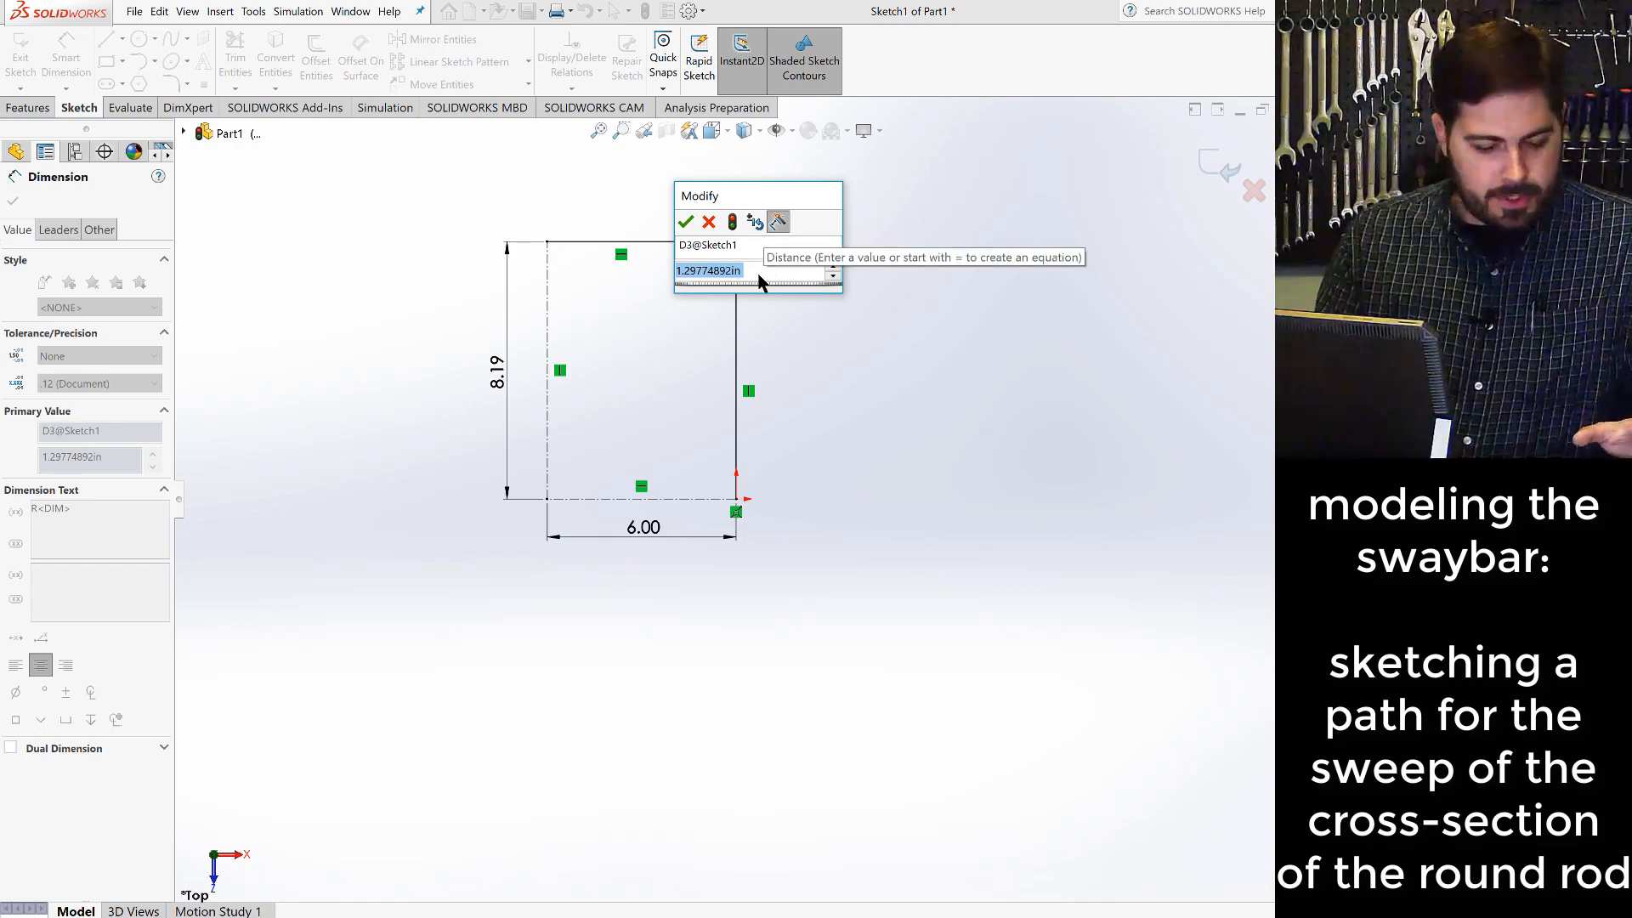
text(3)
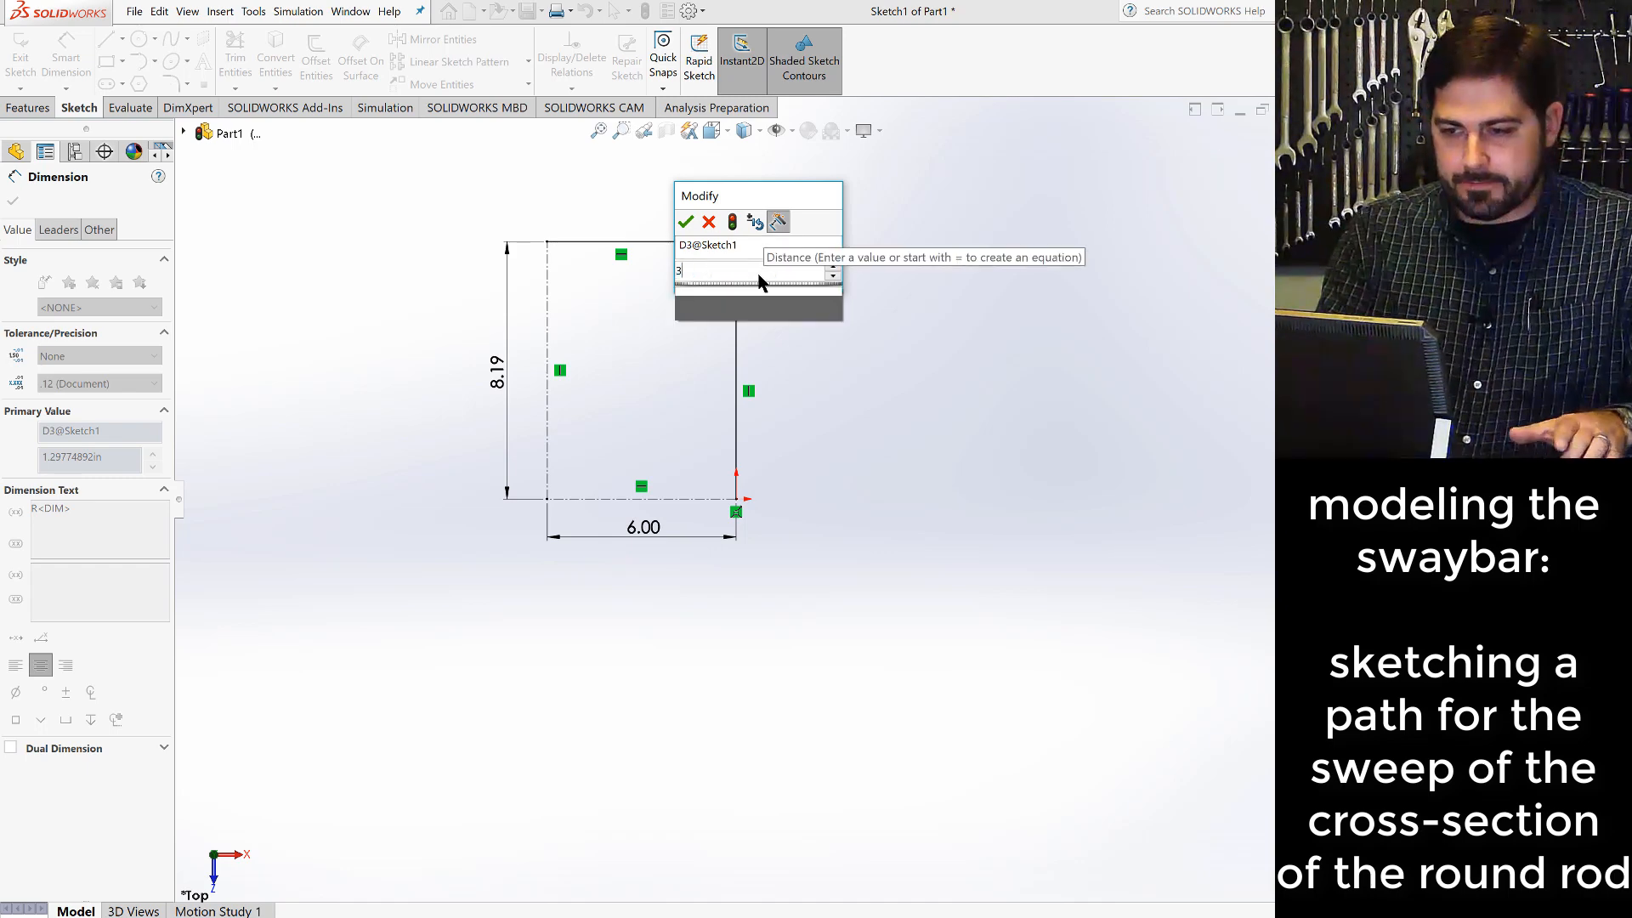
text(/8)
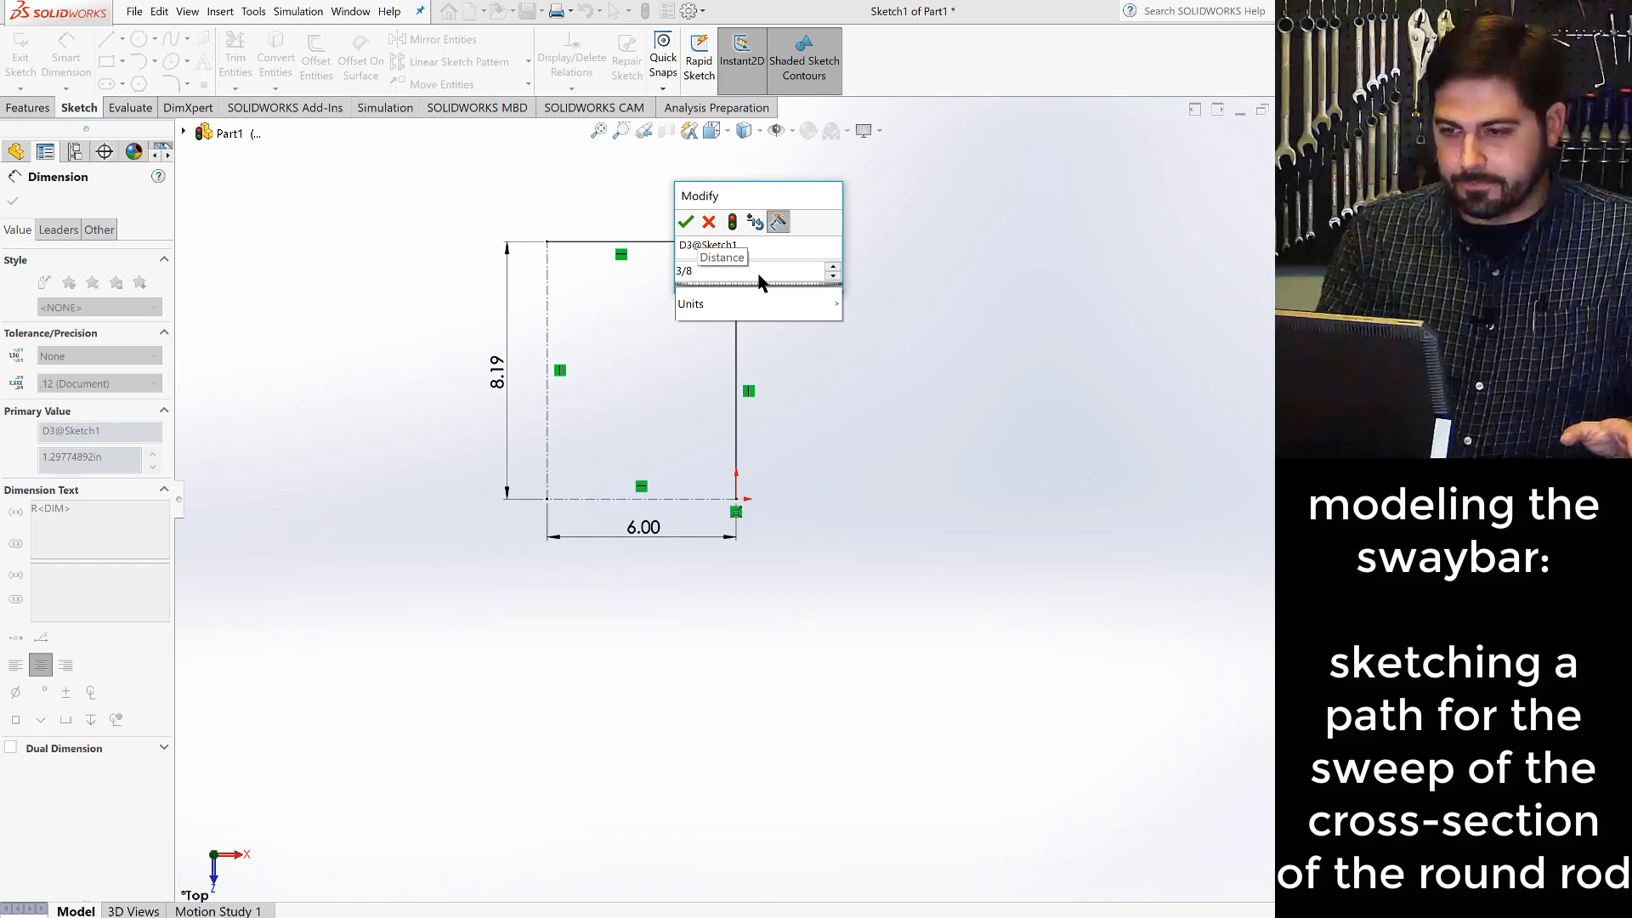
key(Return)
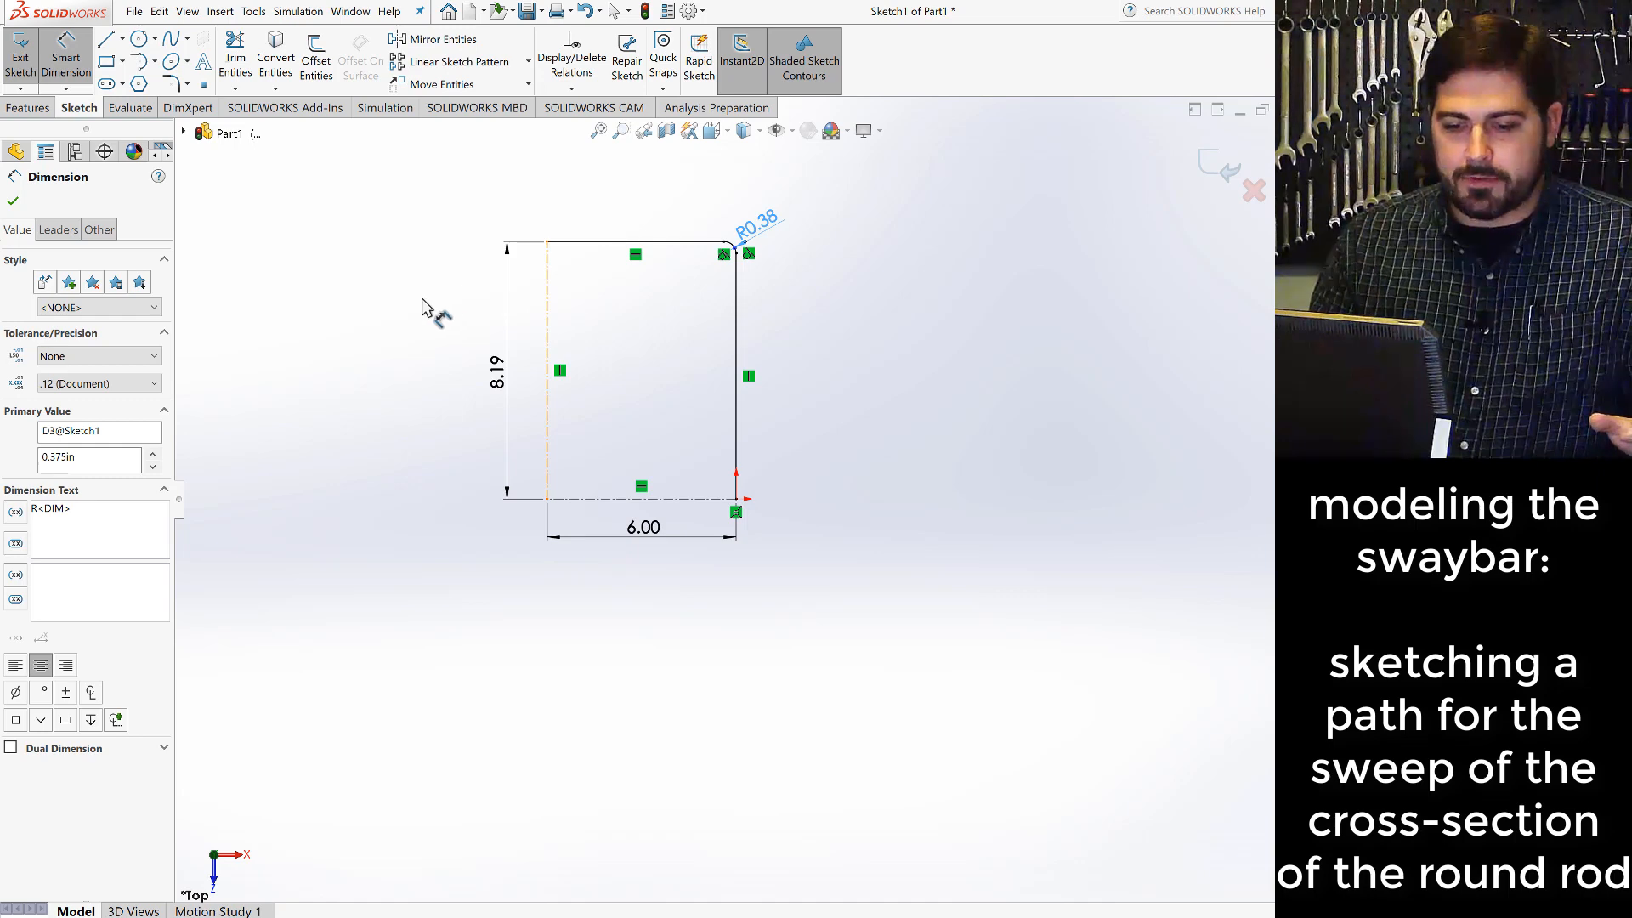
click(545, 311)
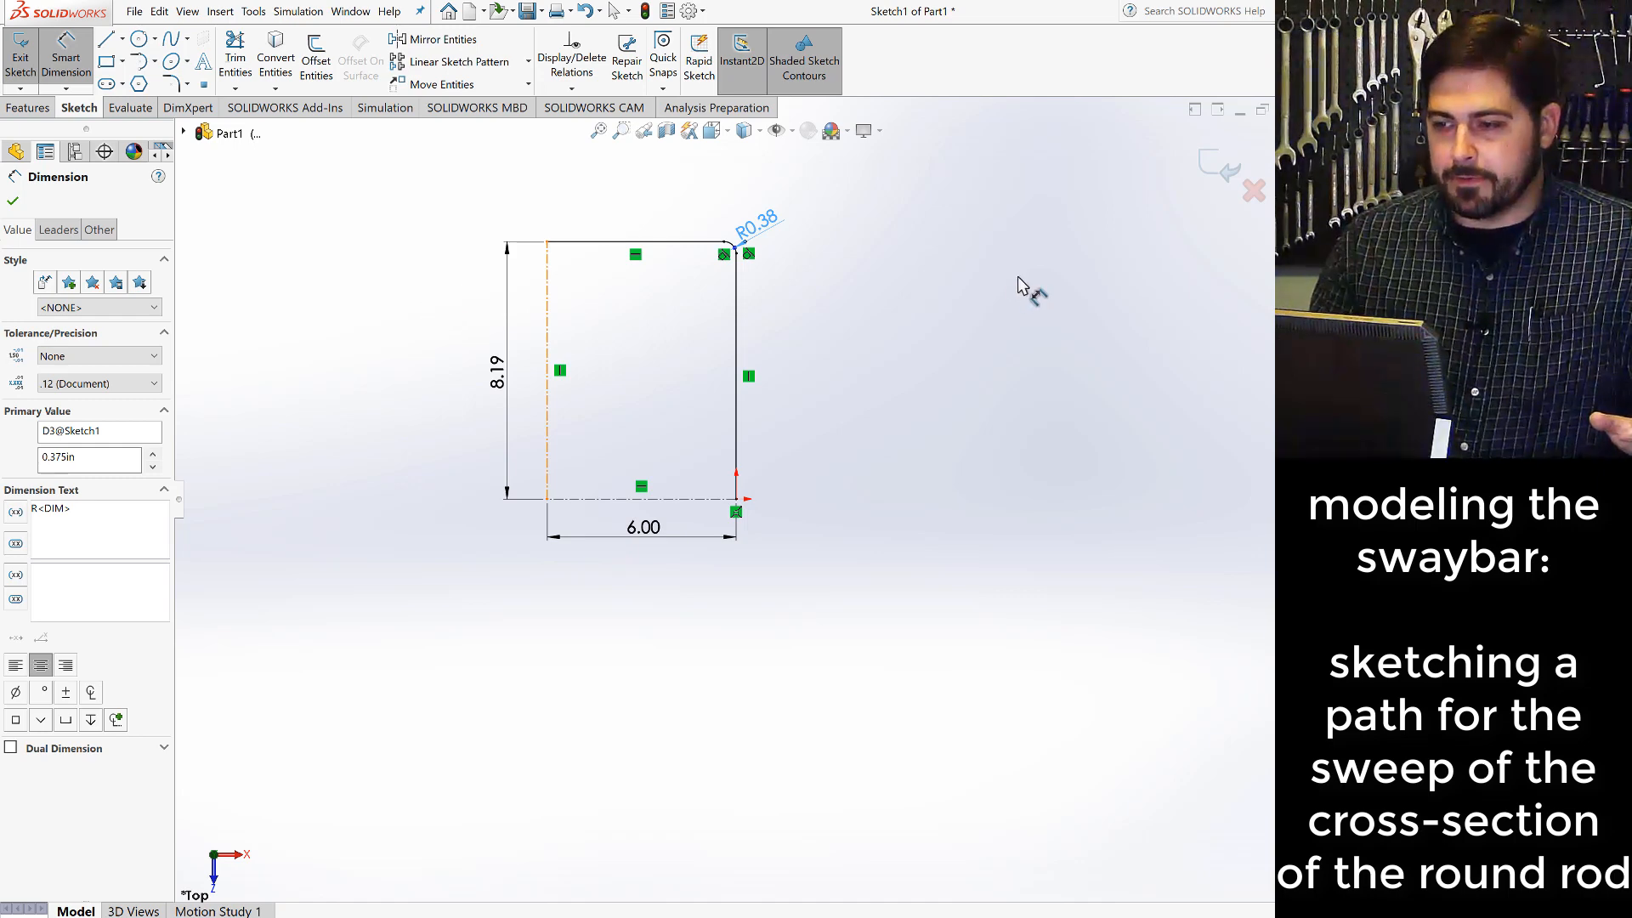
click(1215, 175)
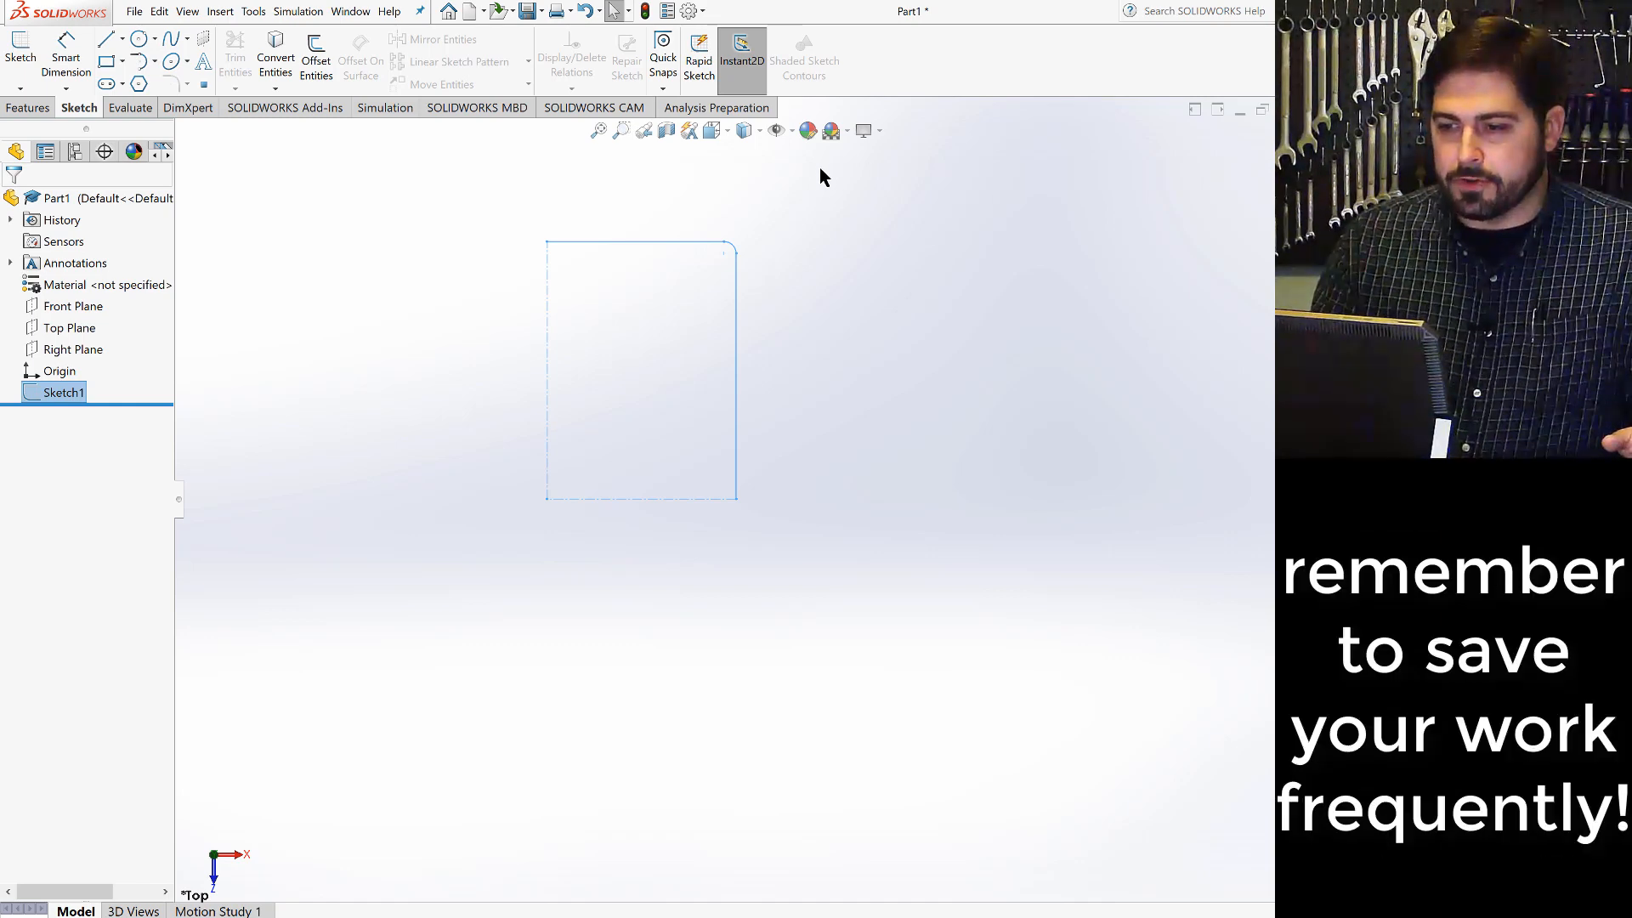
- Save the part under the file name swaybar
click(138, 17)
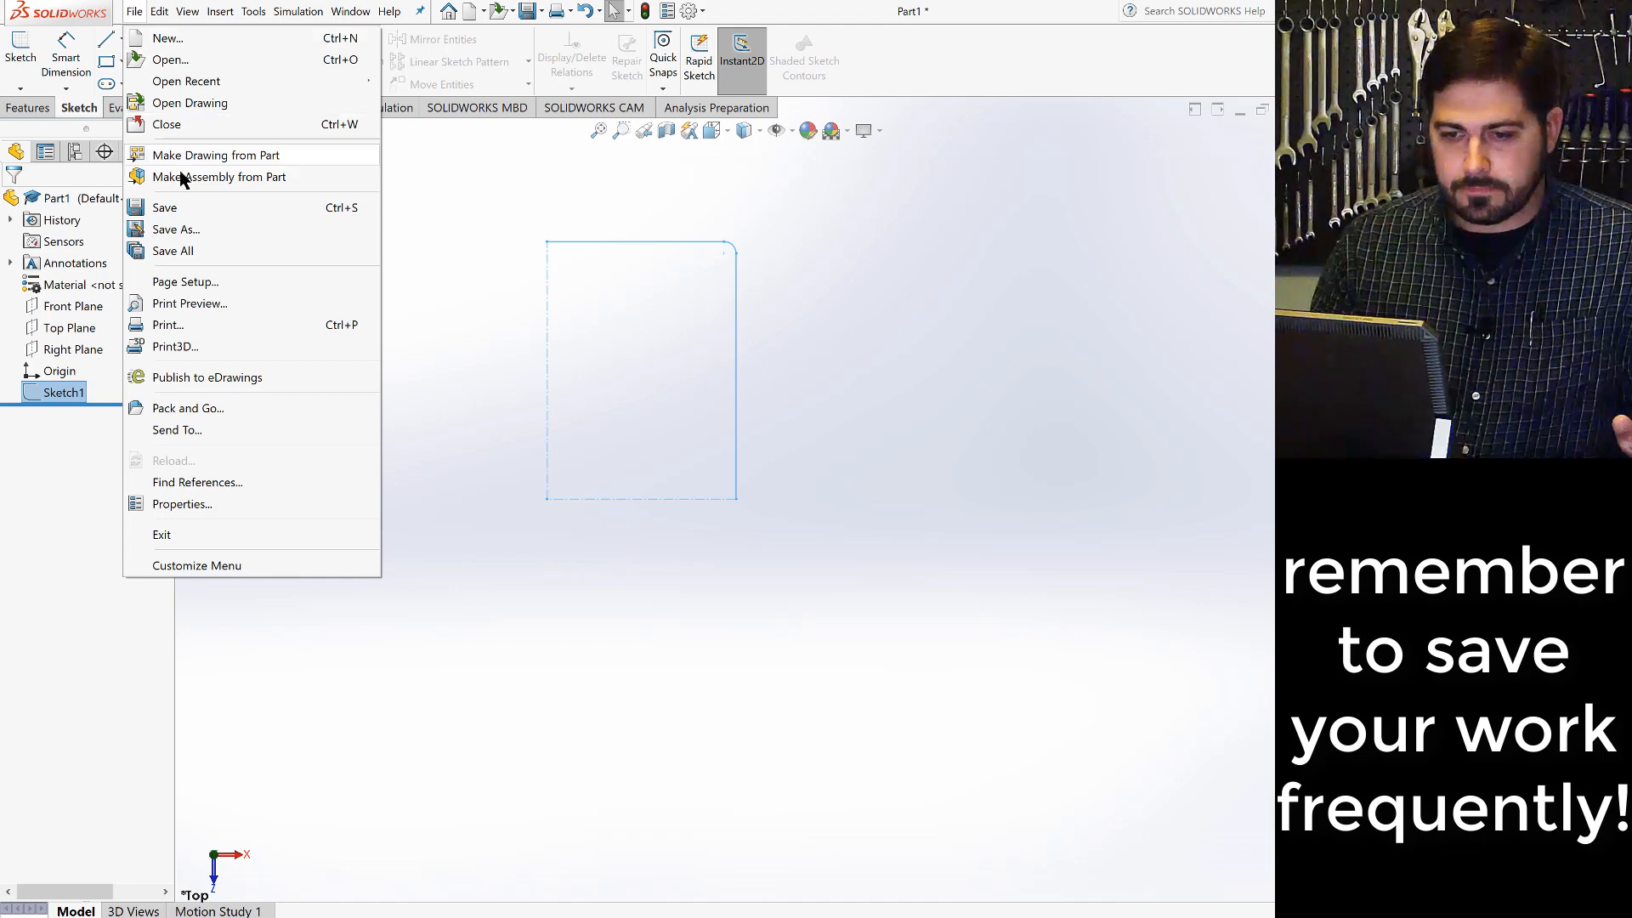
click(173, 212)
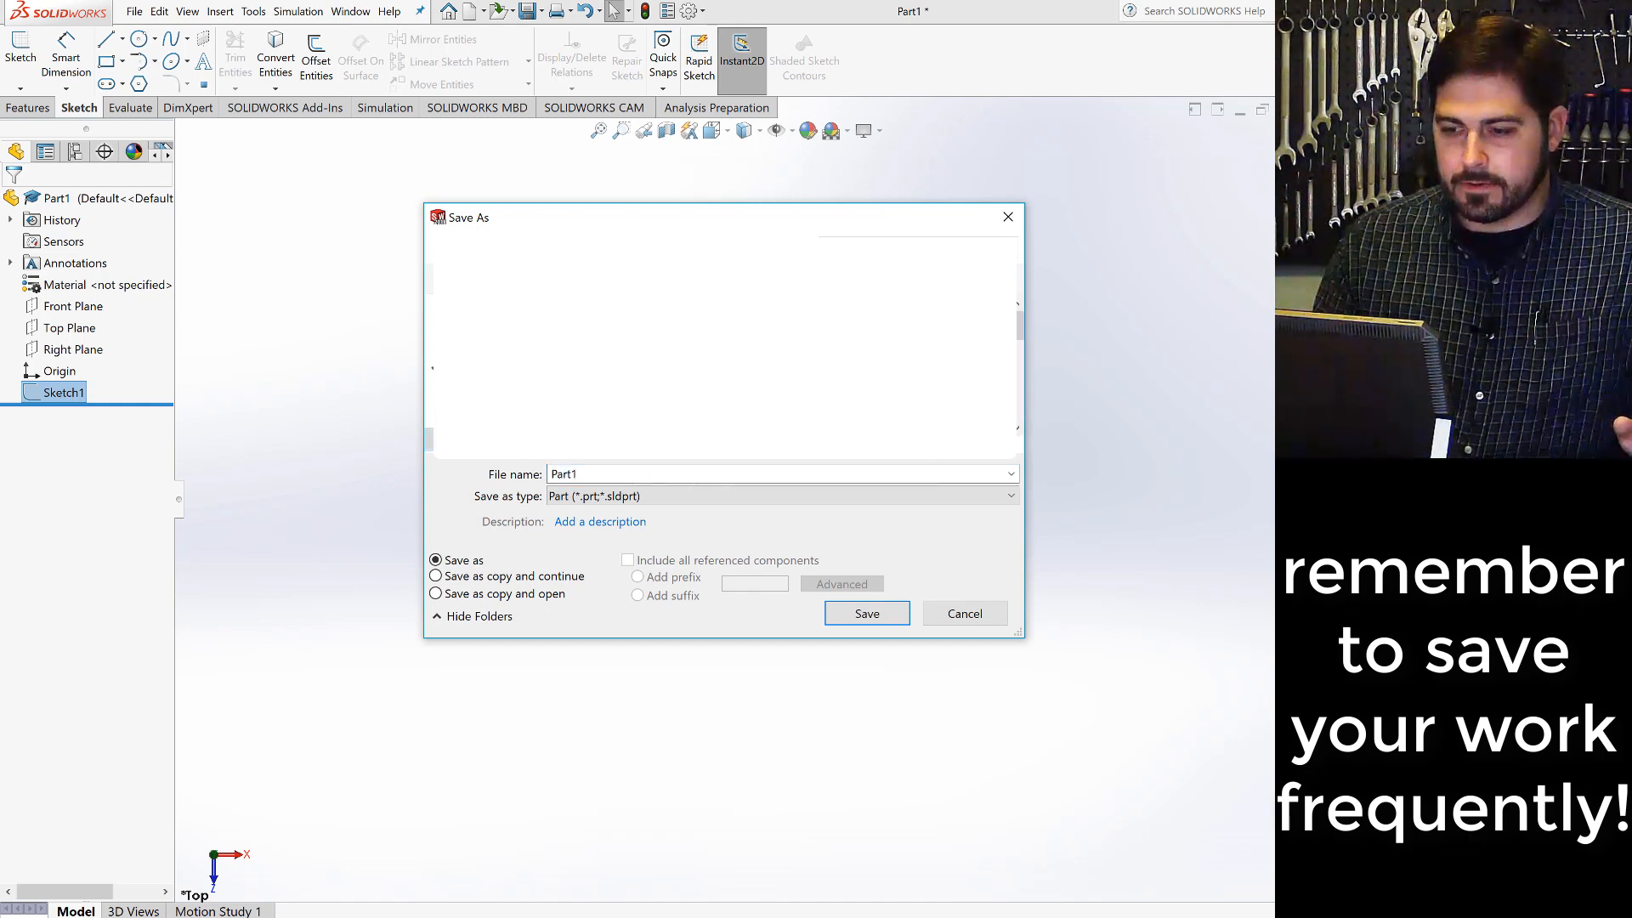
scroll(722, 348, down, 3)
scroll(722, 348, up, 3)
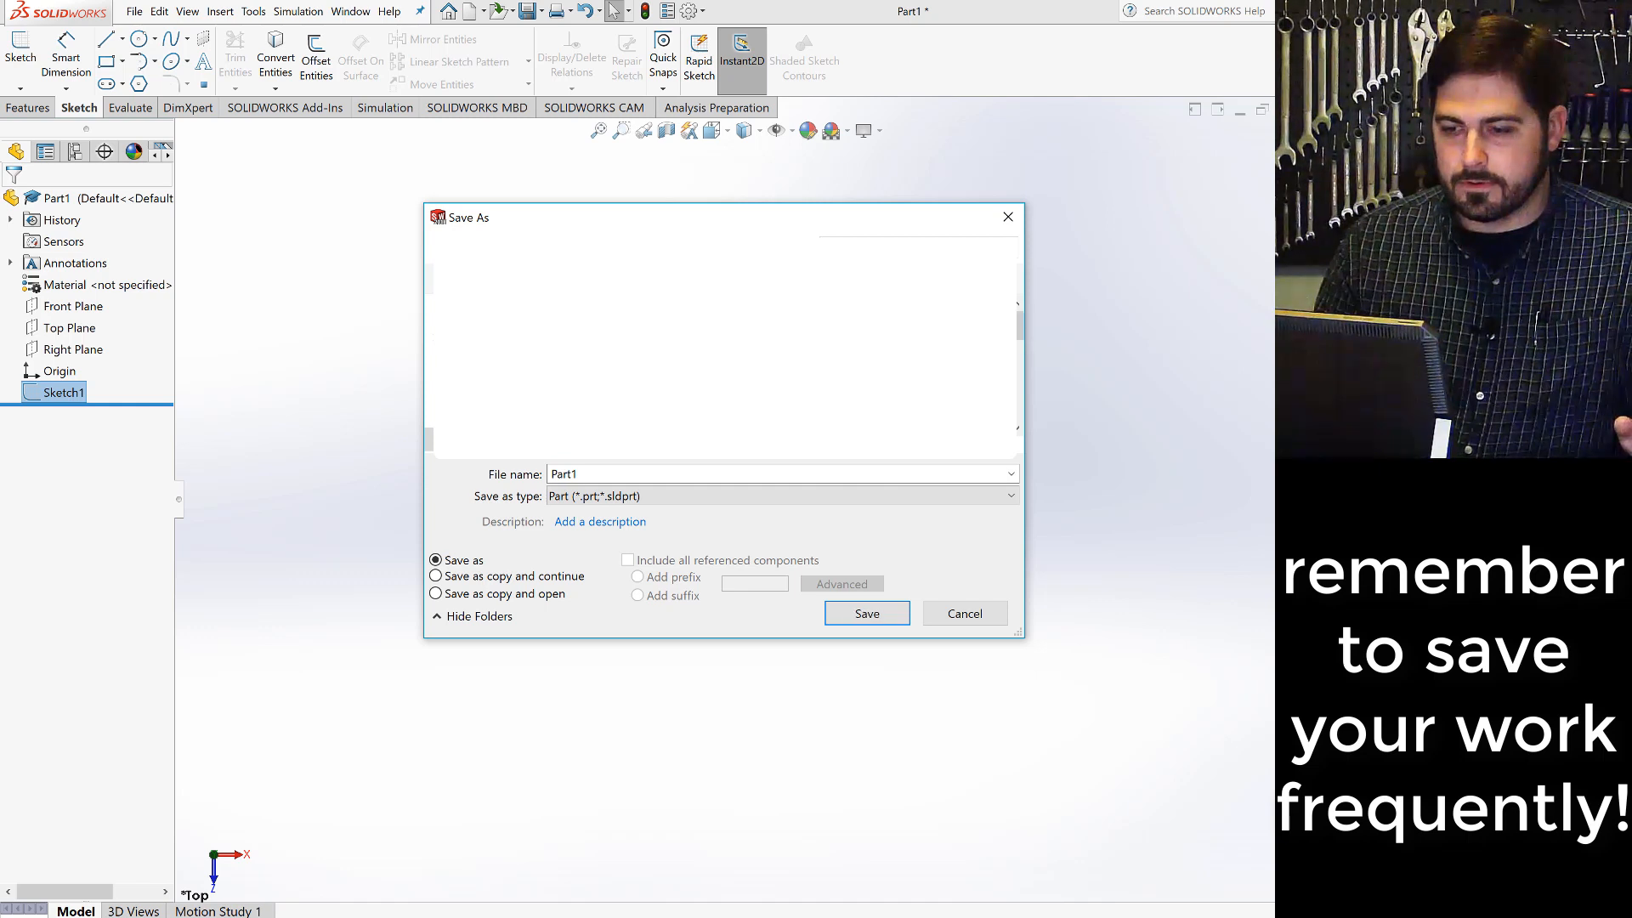
scroll(722, 348, down, 2)
scroll(722, 348, down, 4)
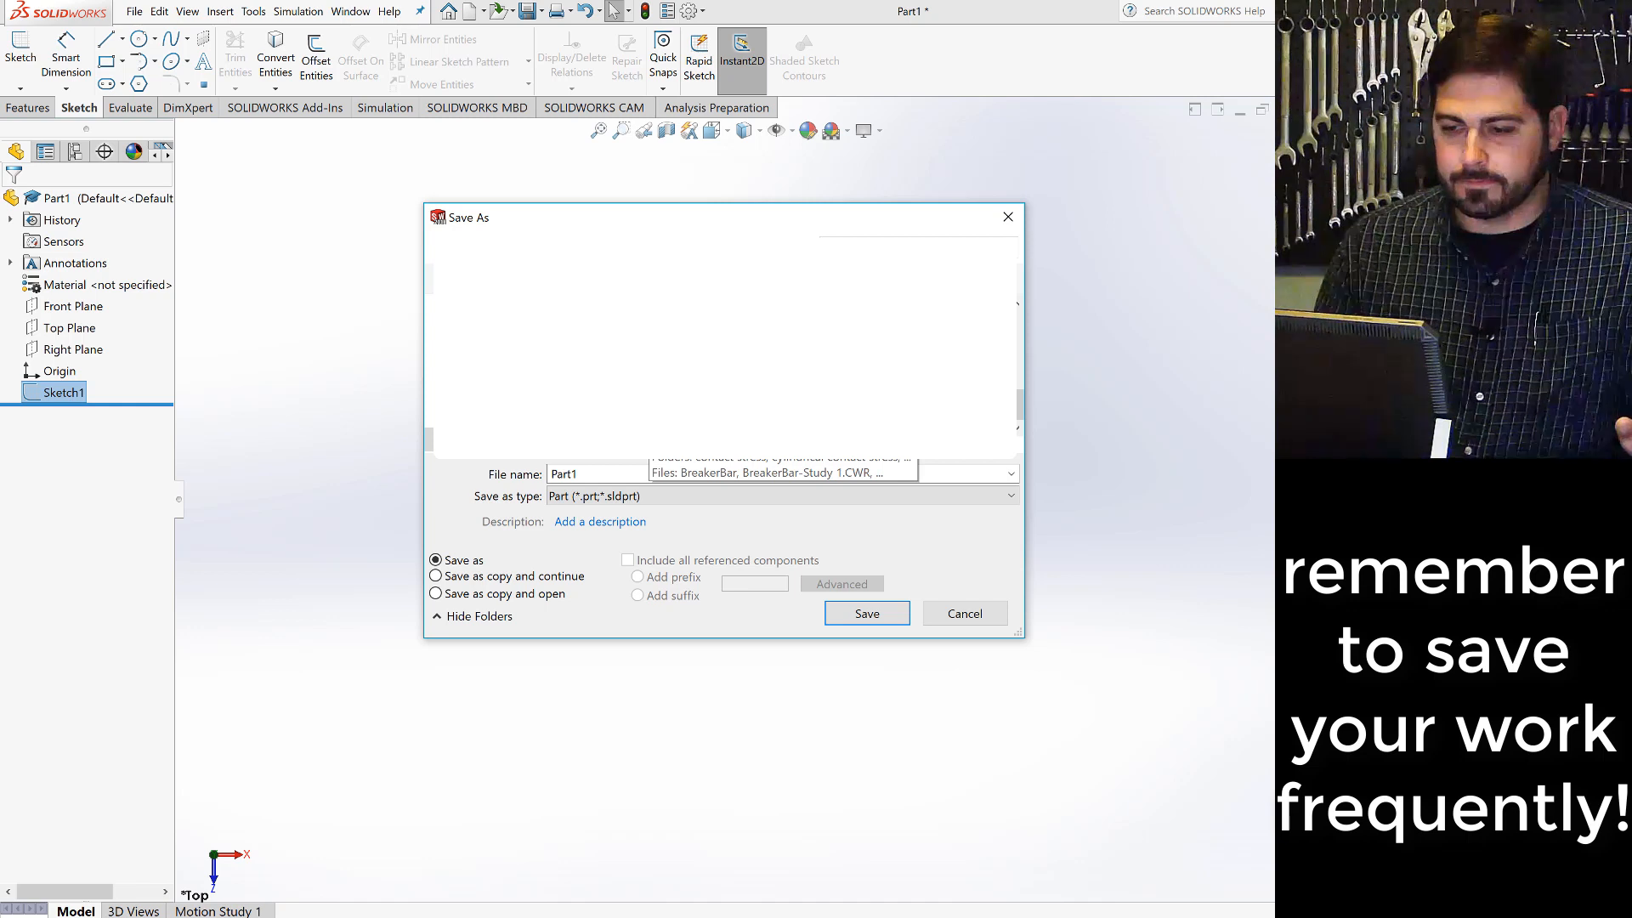
scroll(722, 348, up, 4)
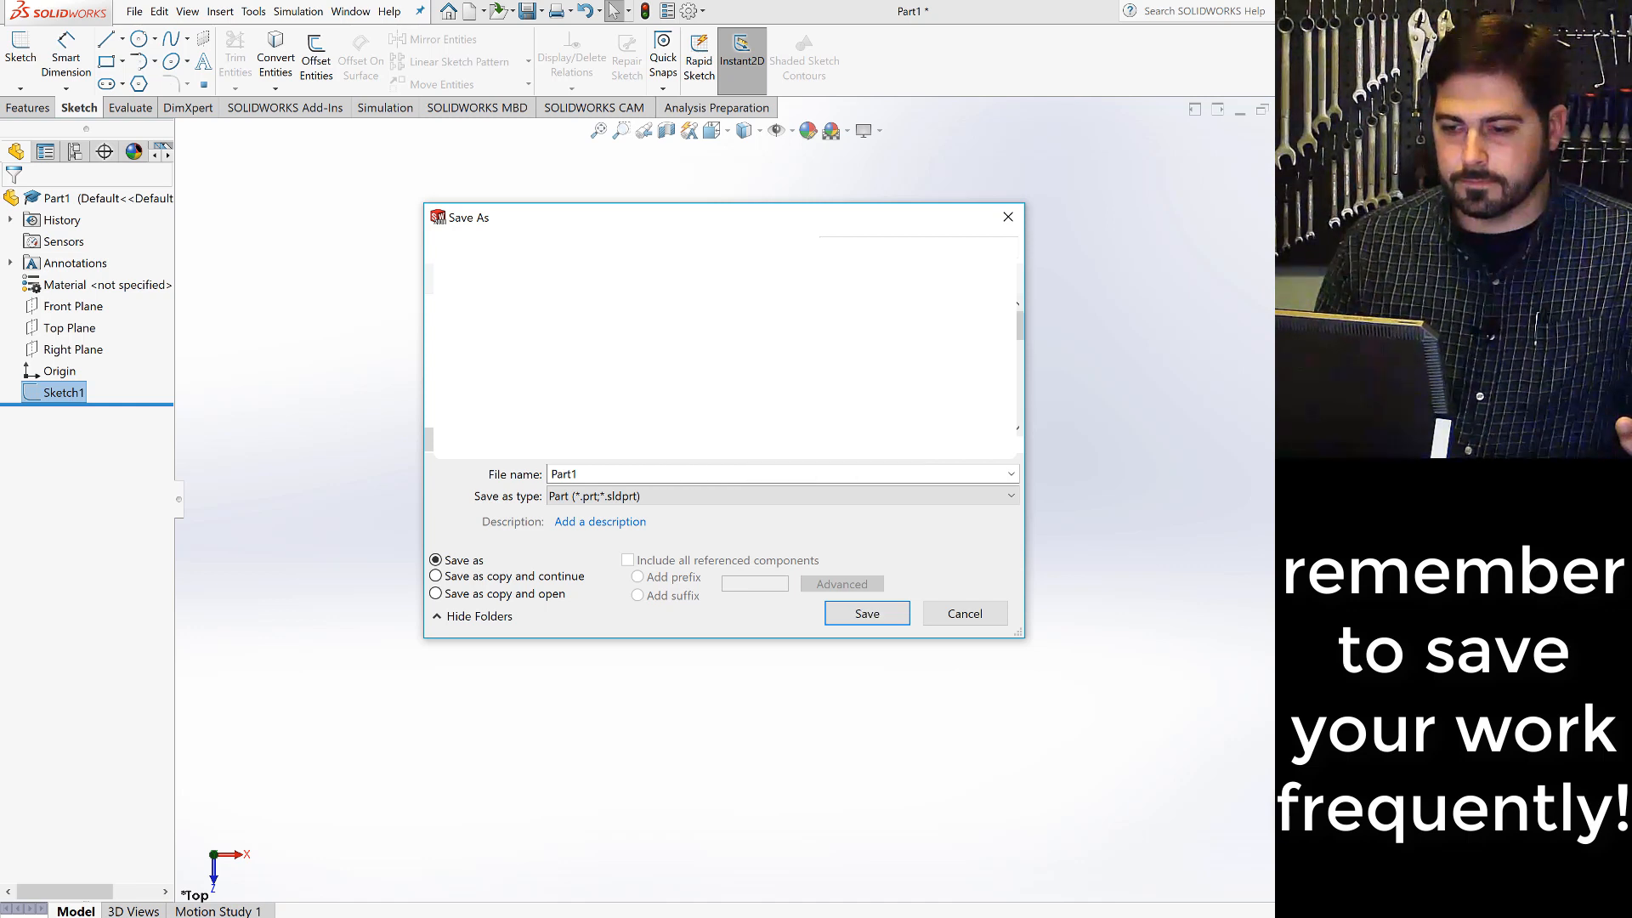
scroll(722, 349, down, 4)
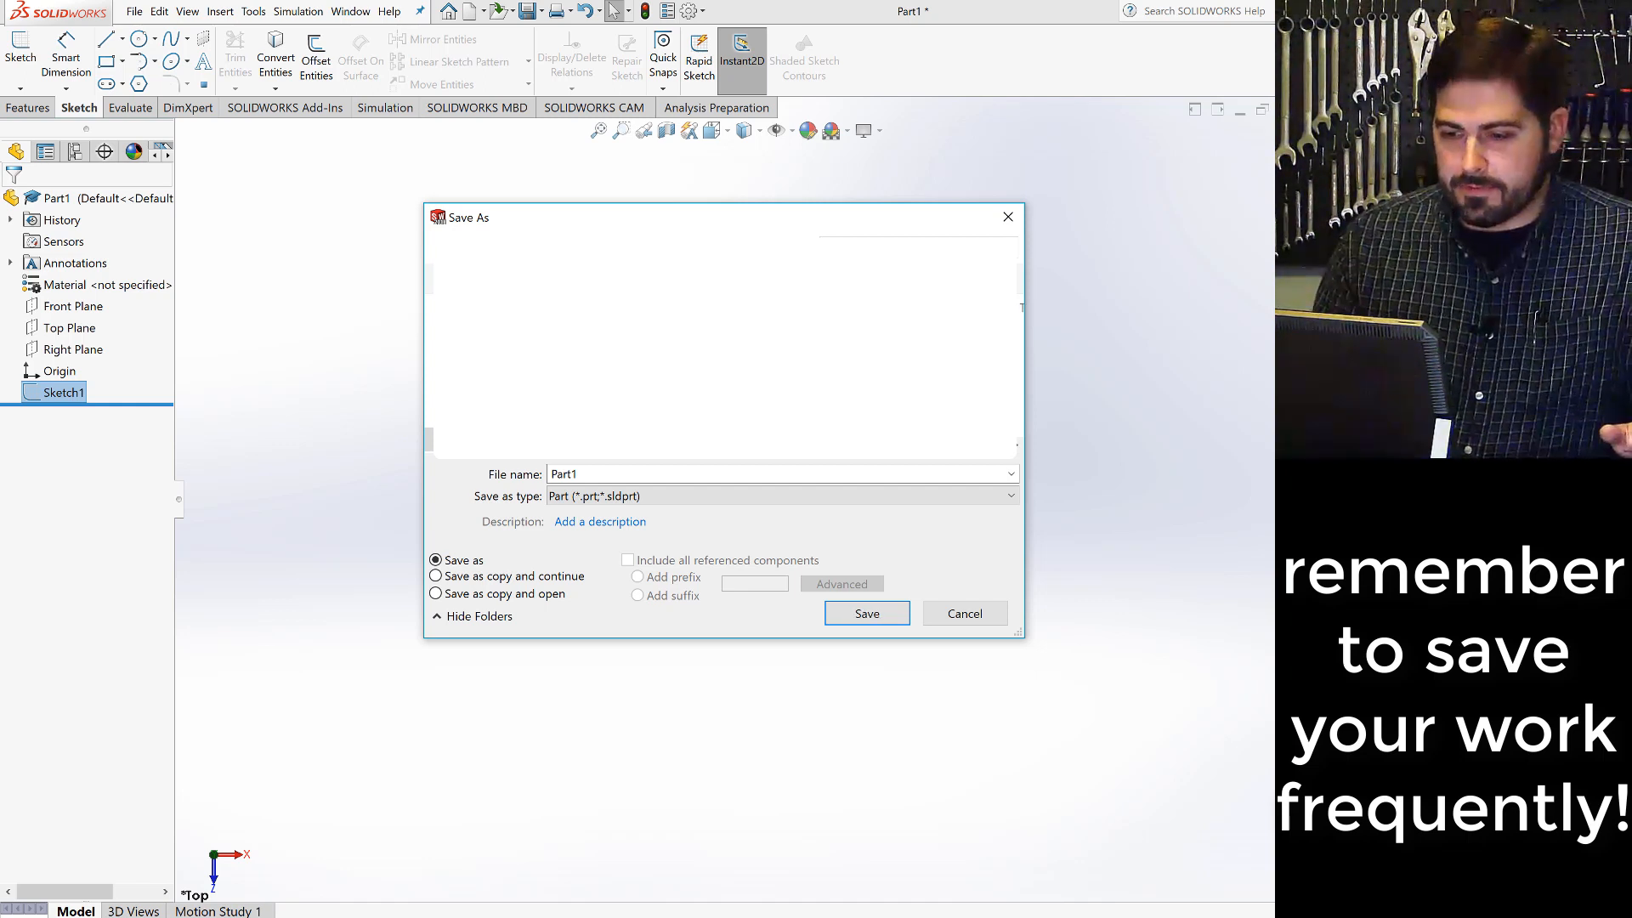
double_click(597, 475)
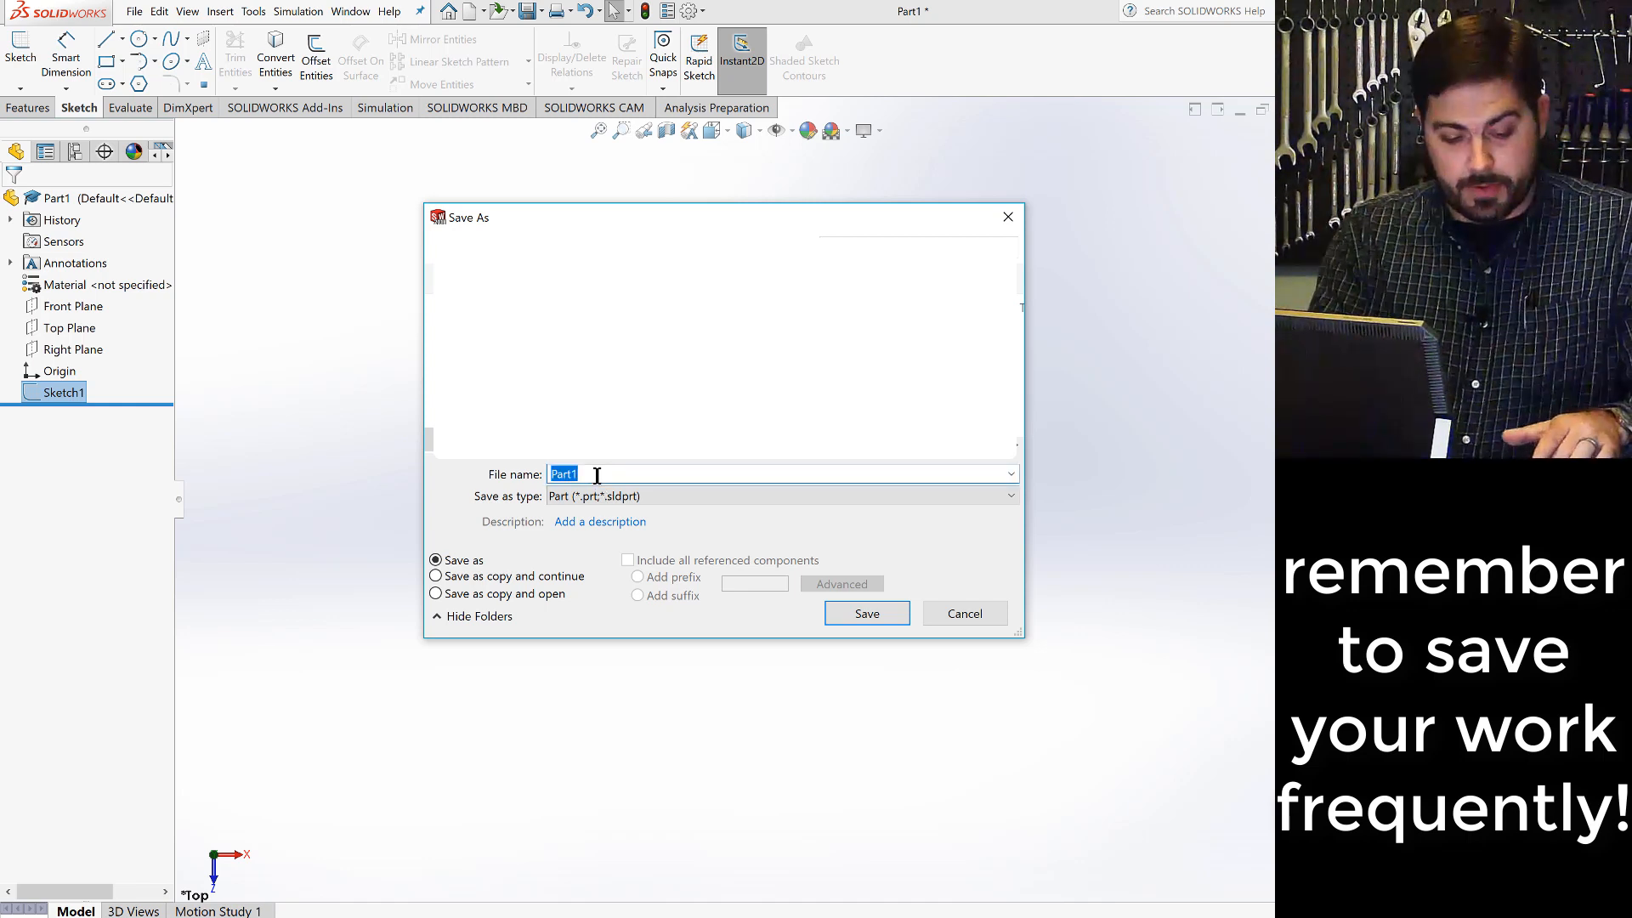
text(swaybar)
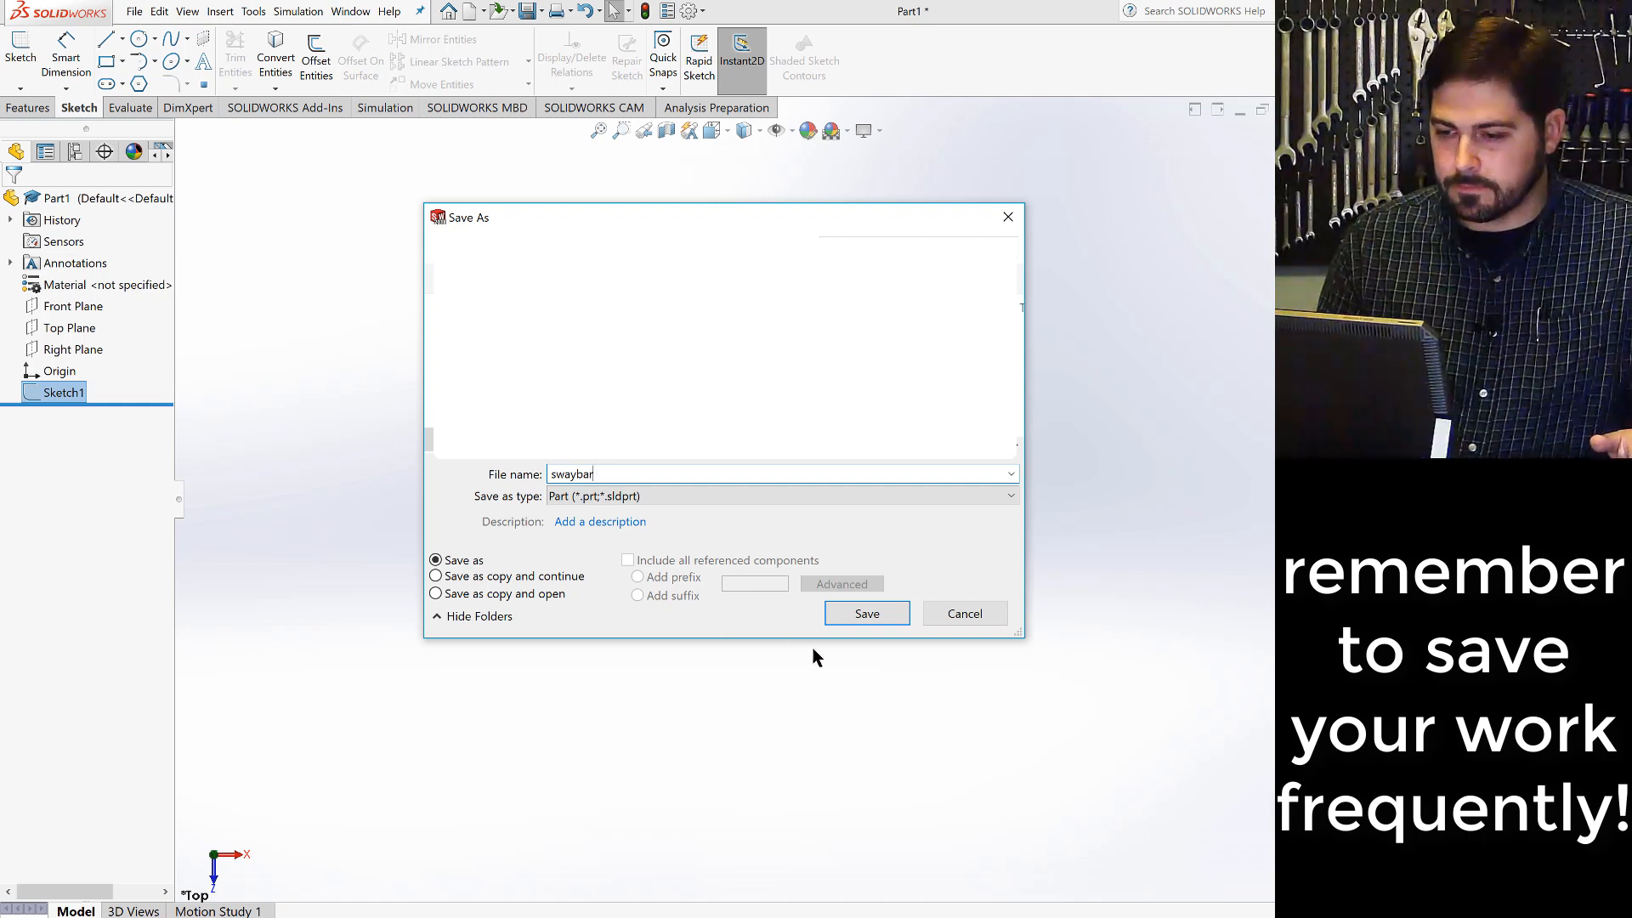
click(863, 618)
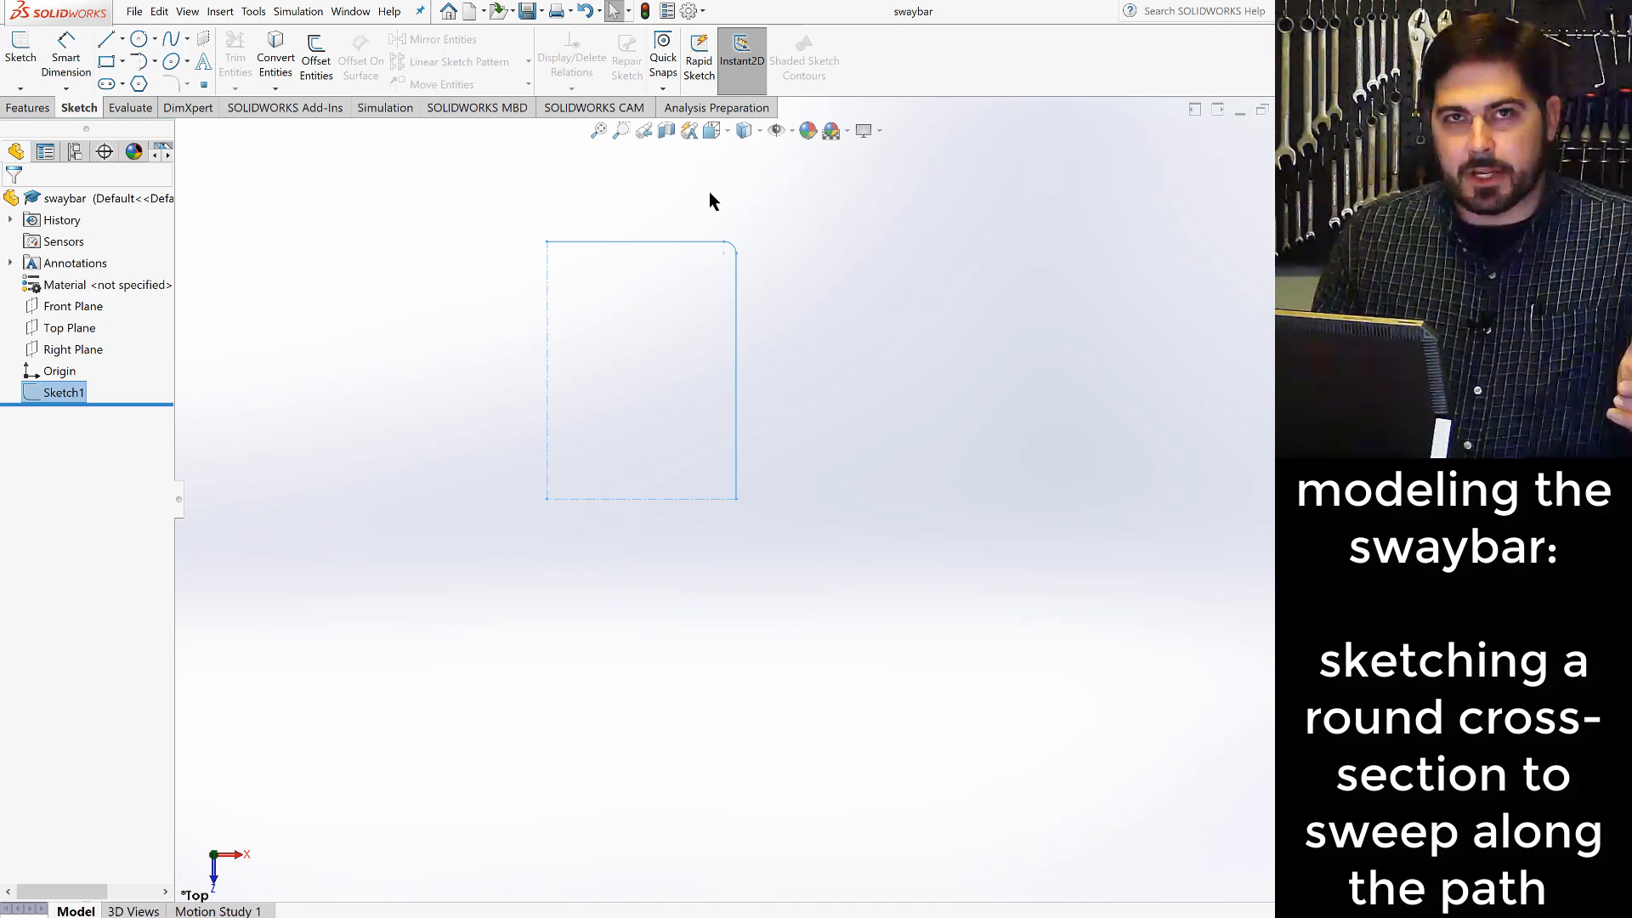
- Sketch a circle of about 0.19 in radius on the Front Plane, centred on the origin at the path's end
click(727, 132)
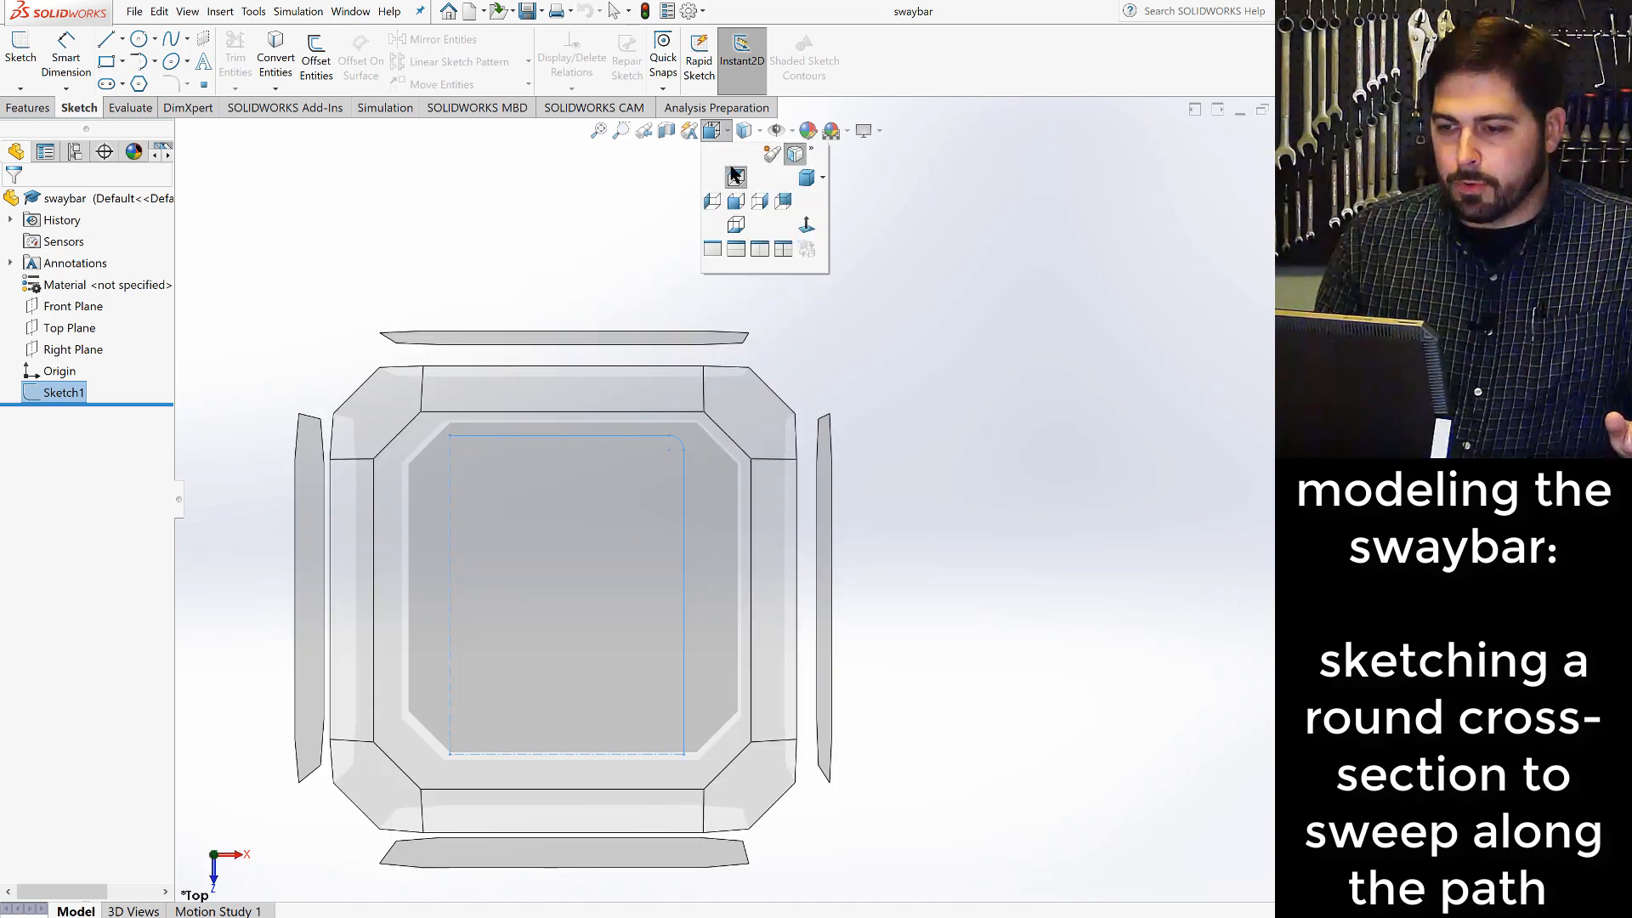
click(822, 181)
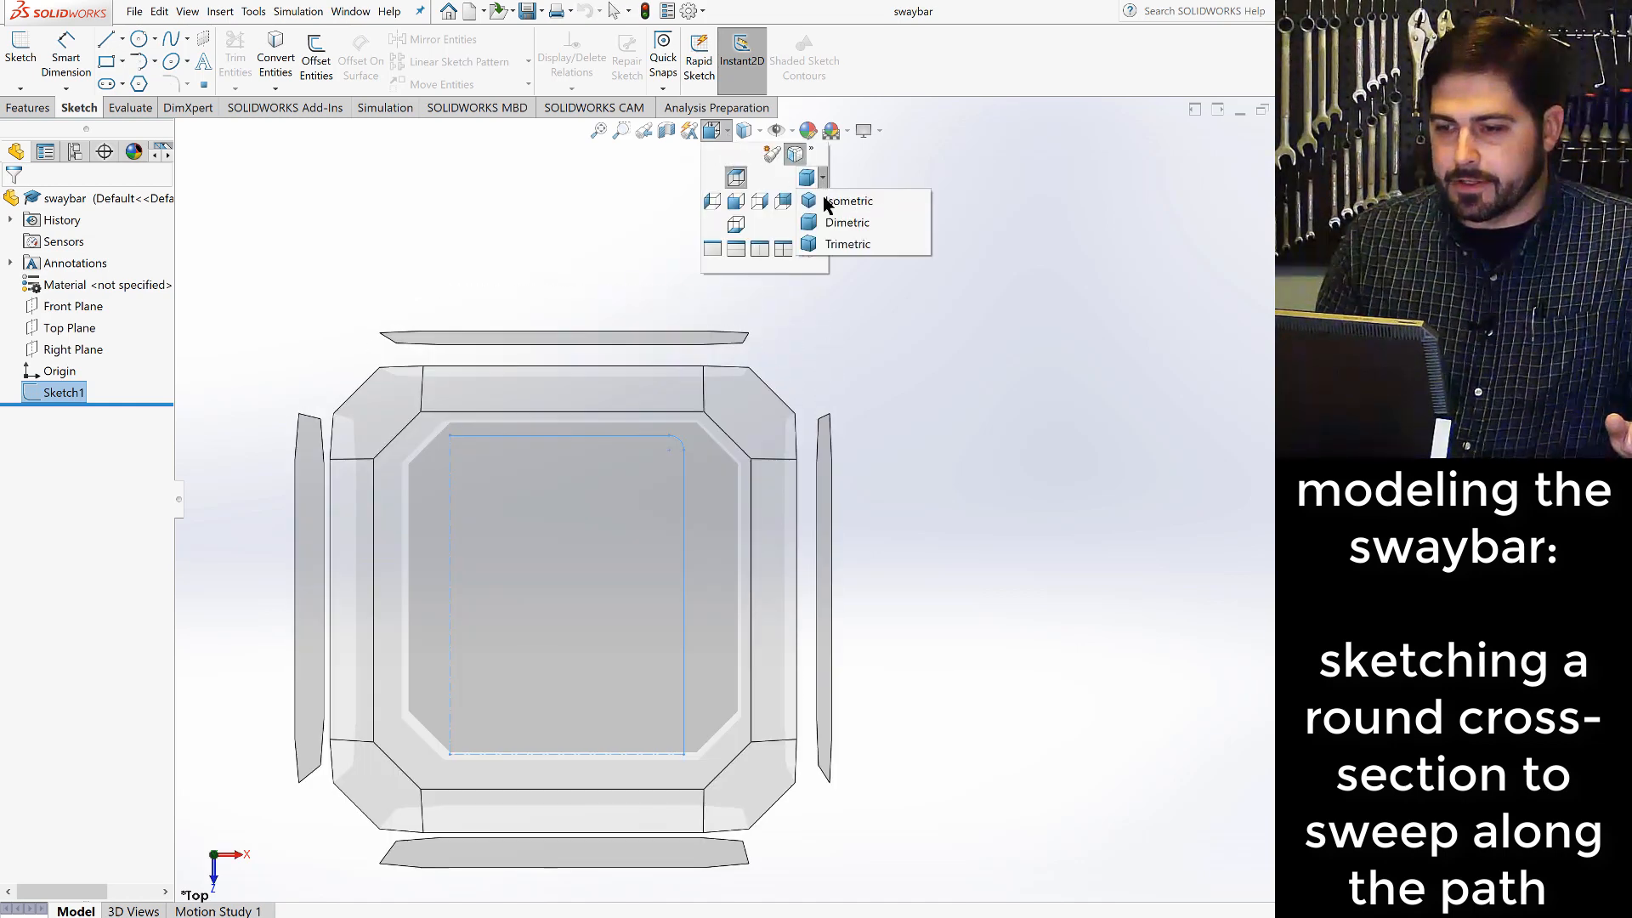
click(842, 224)
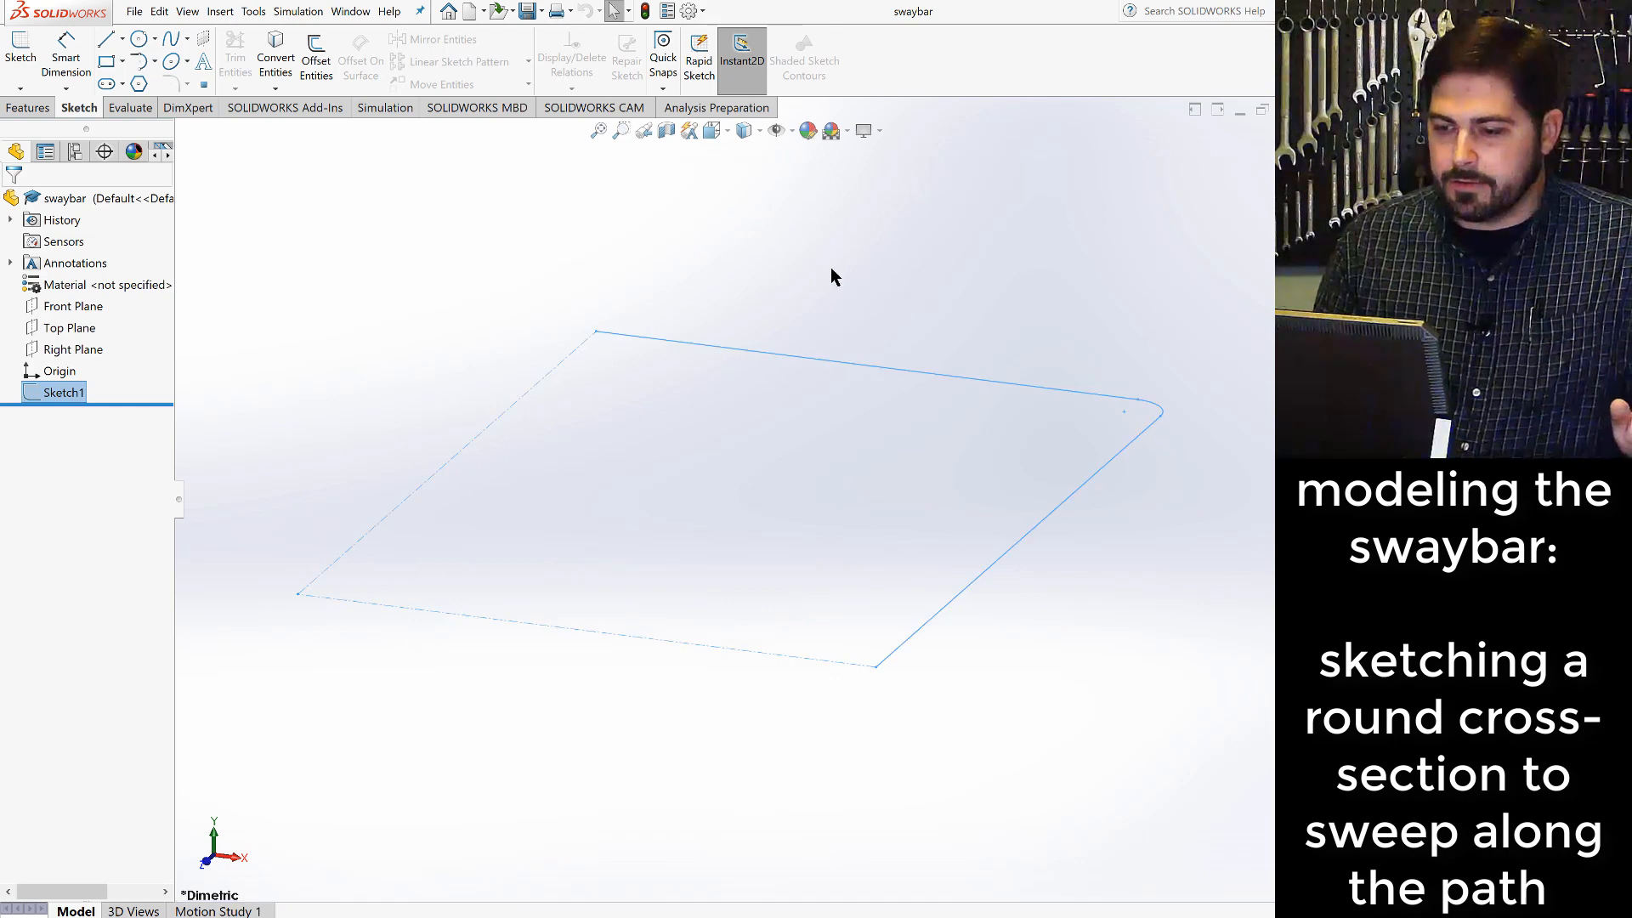
click(849, 489)
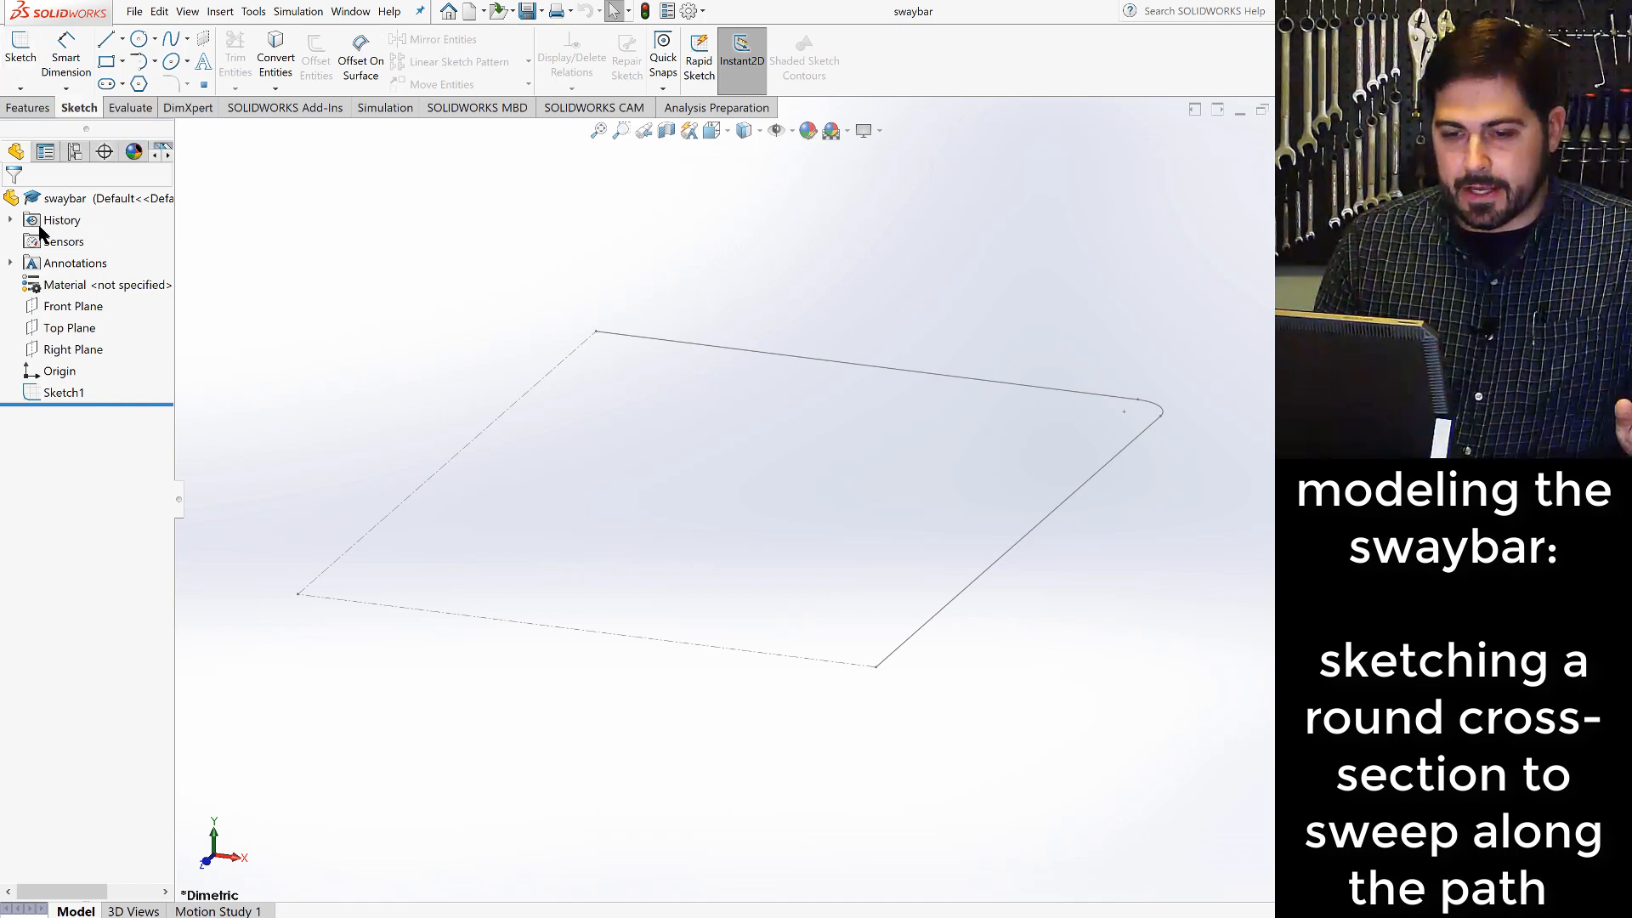
click(60, 308)
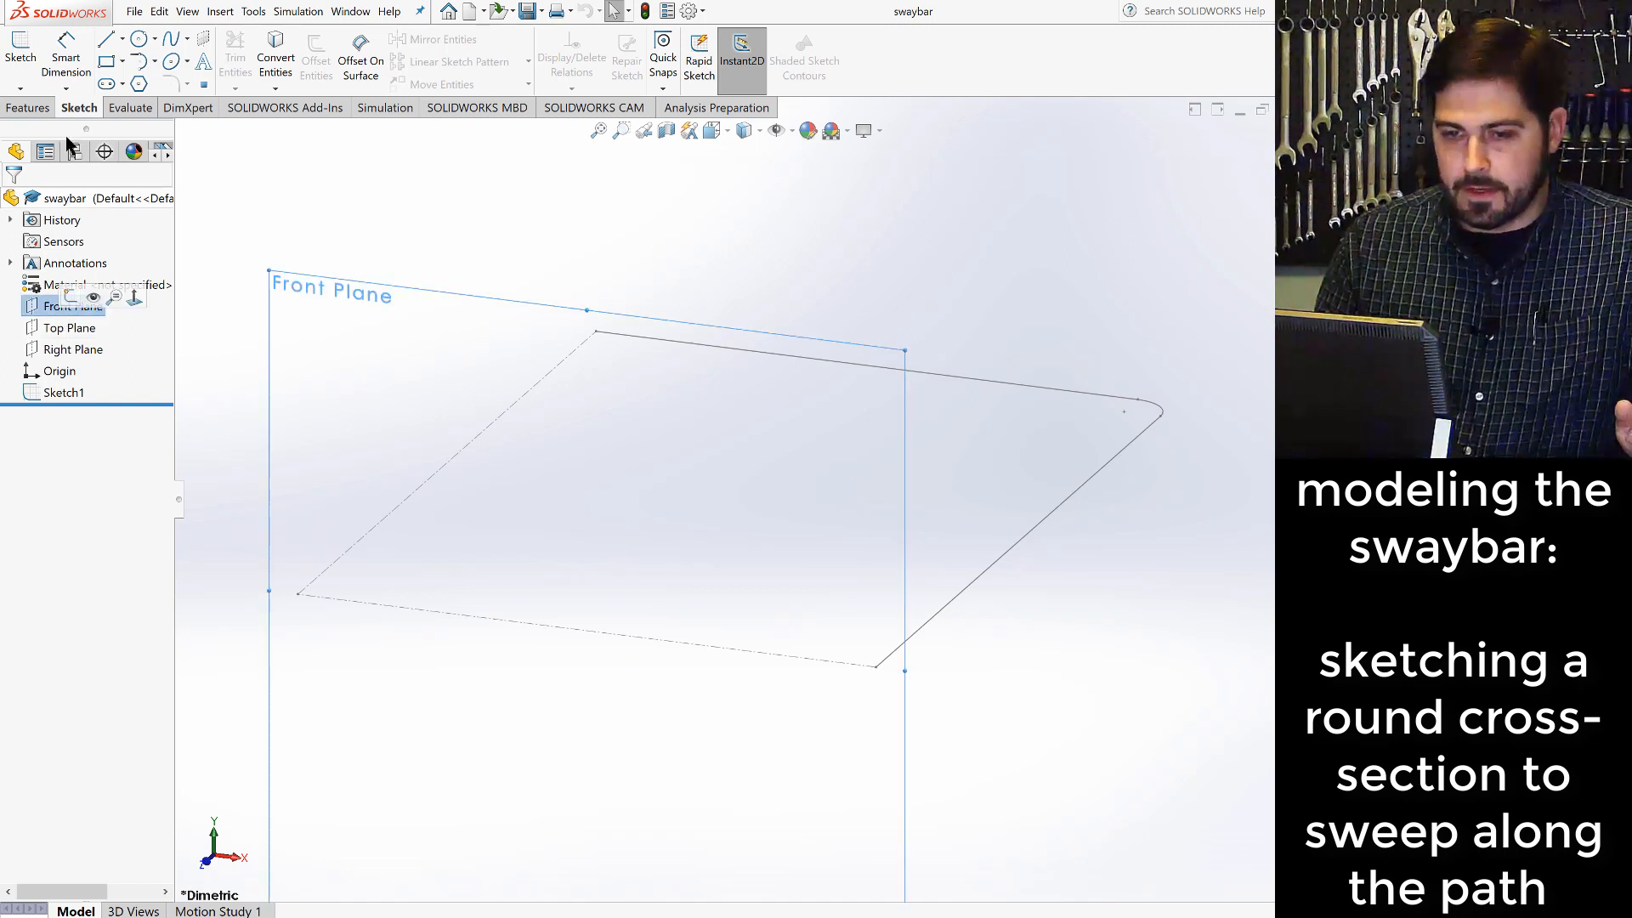
click(23, 53)
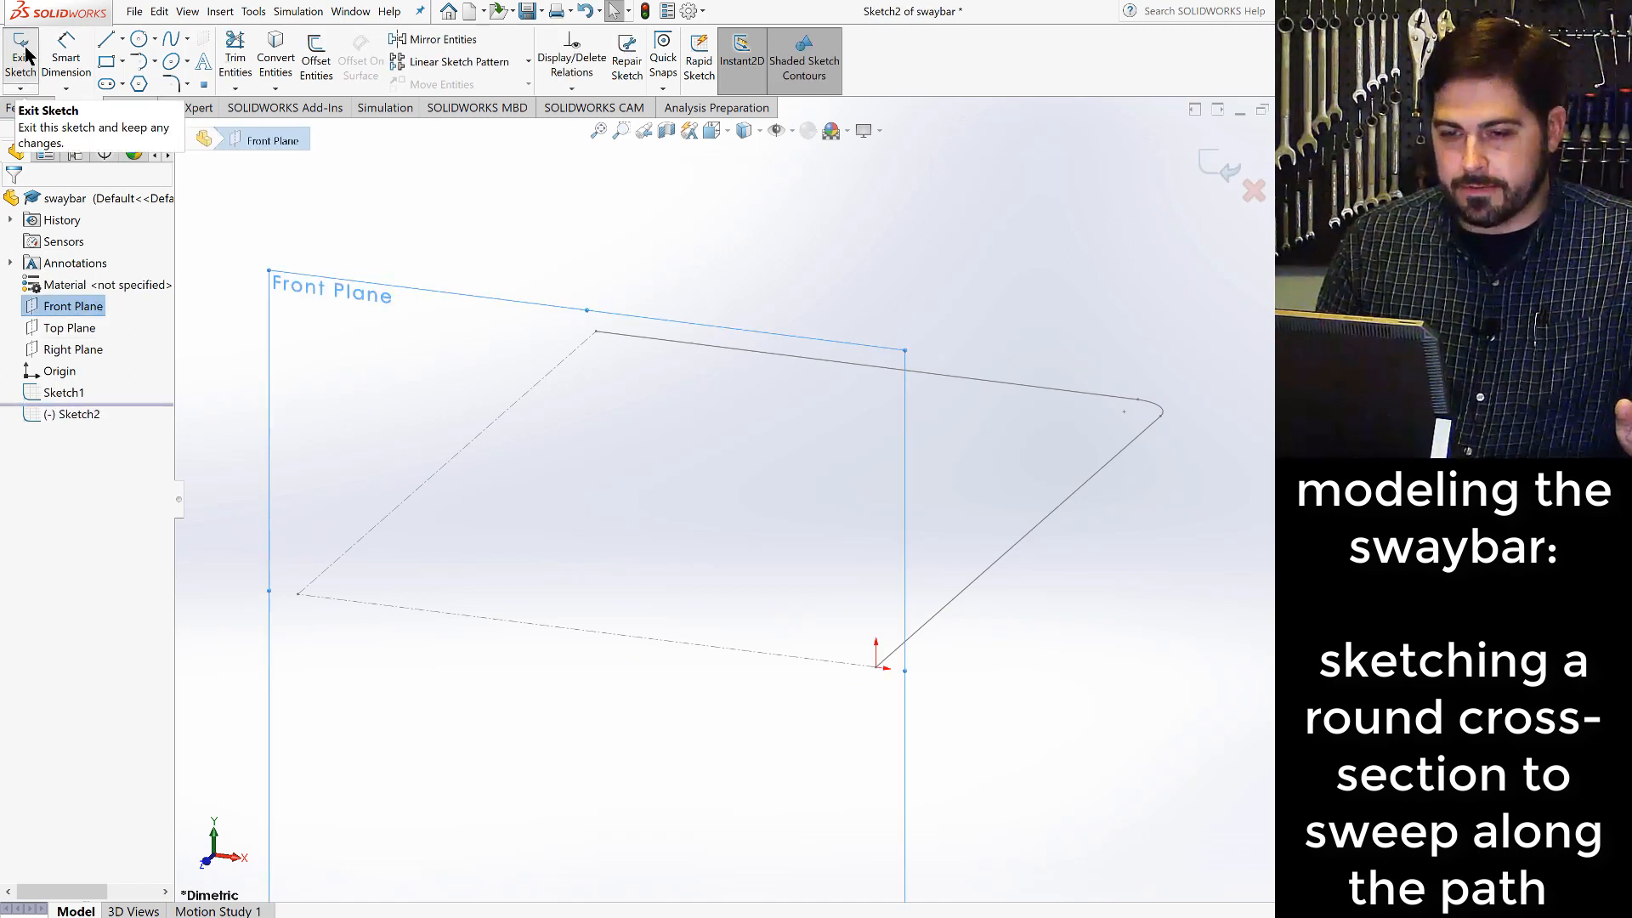
click(138, 40)
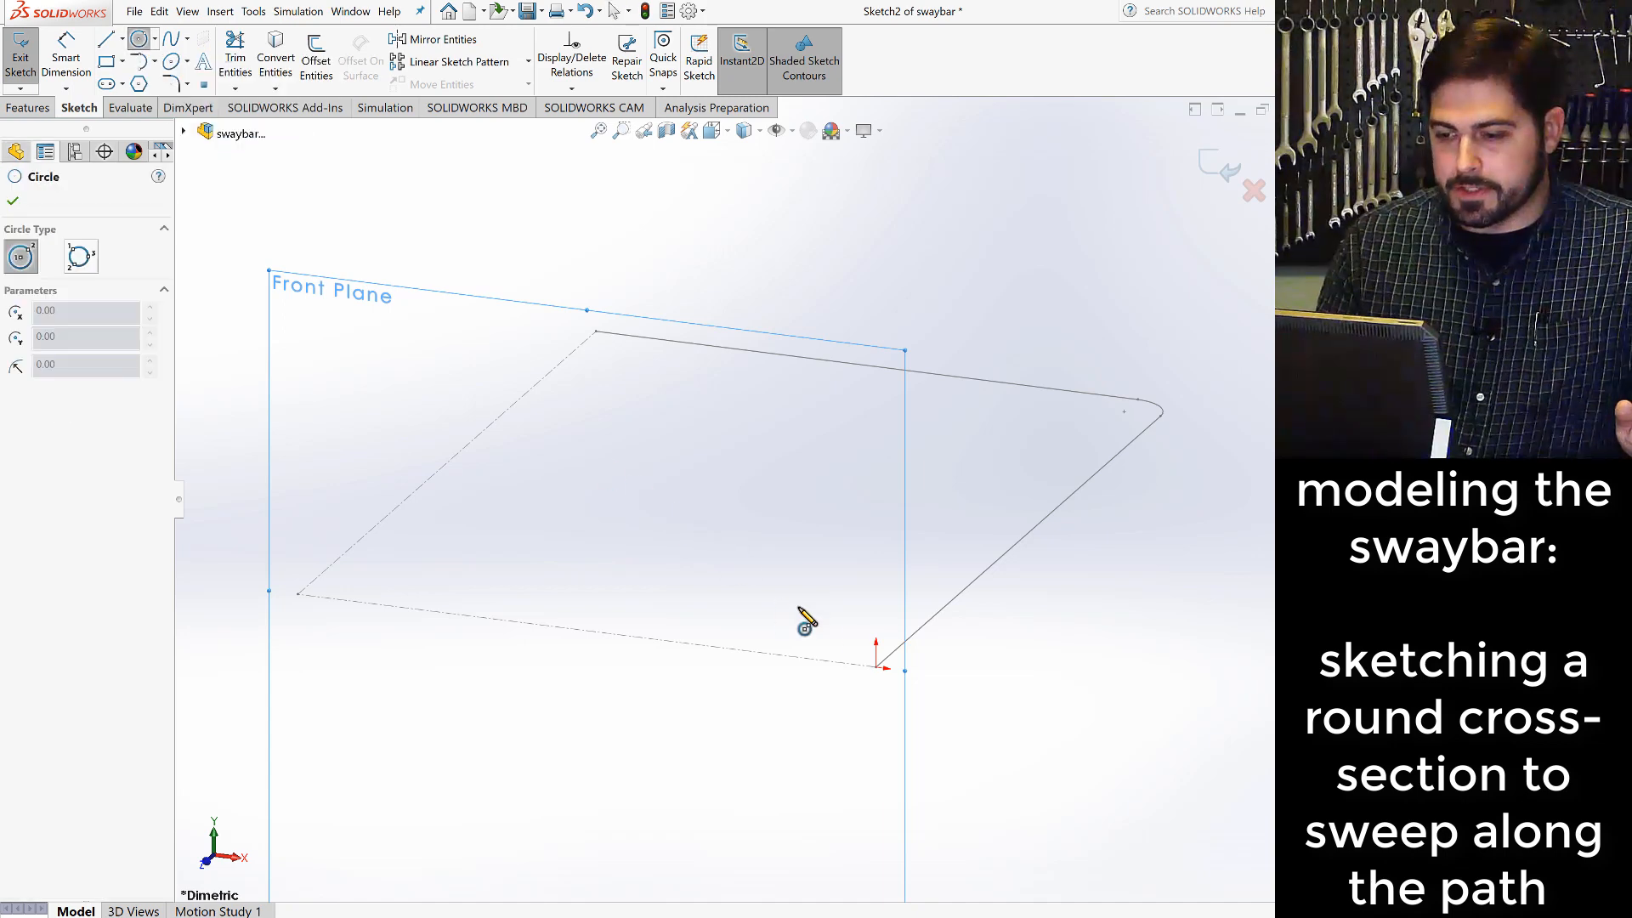
click(876, 667)
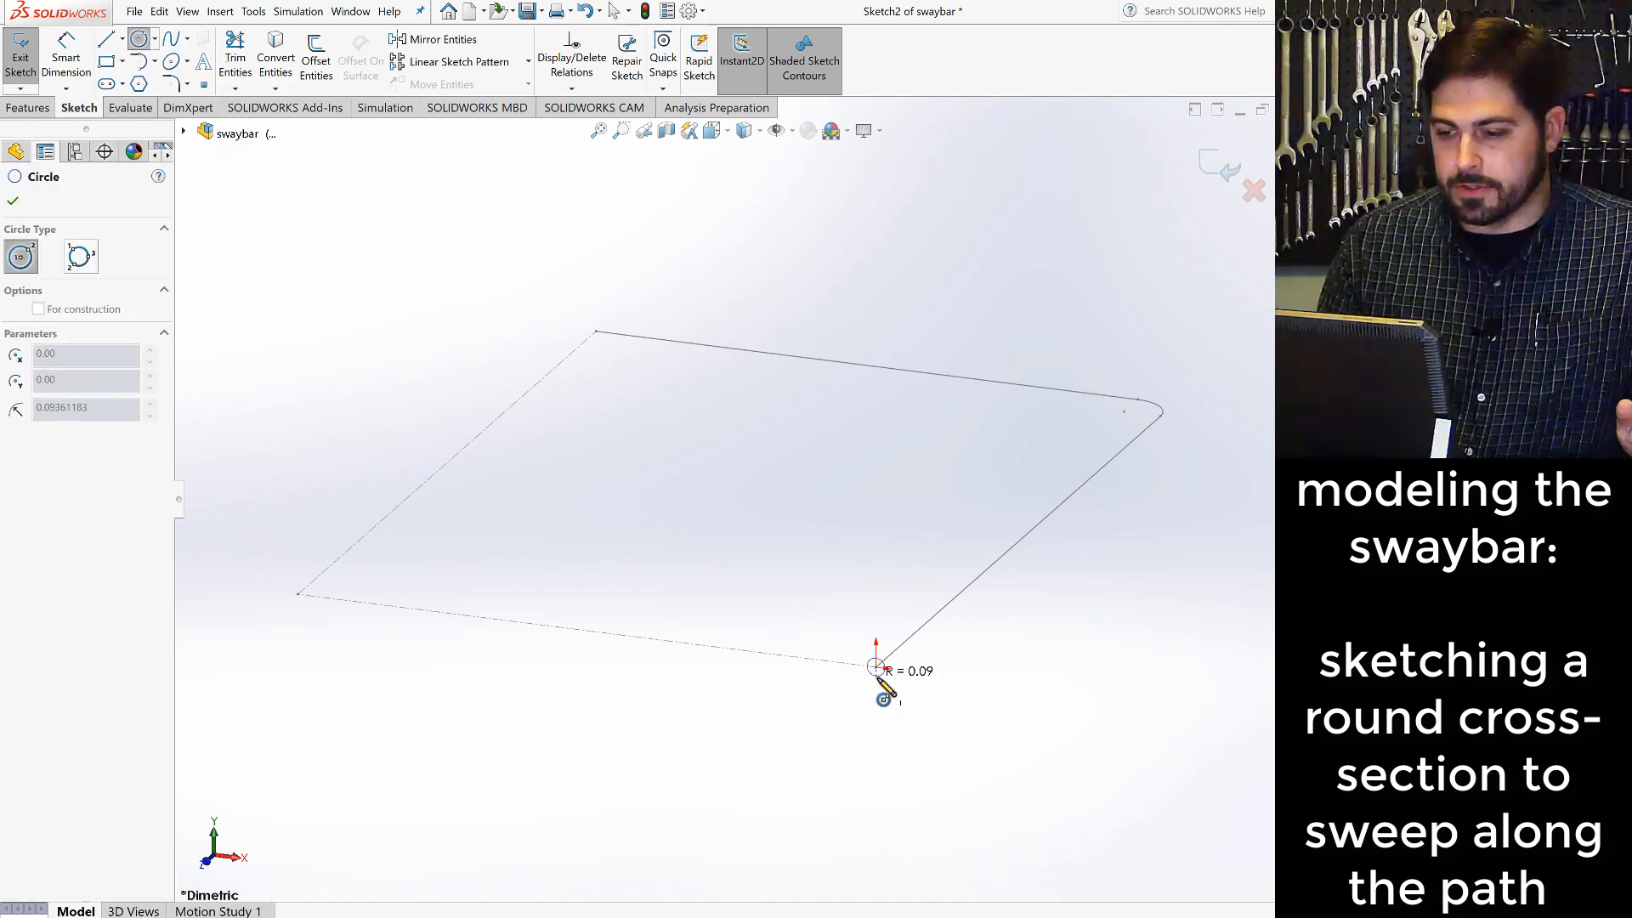
click(882, 687)
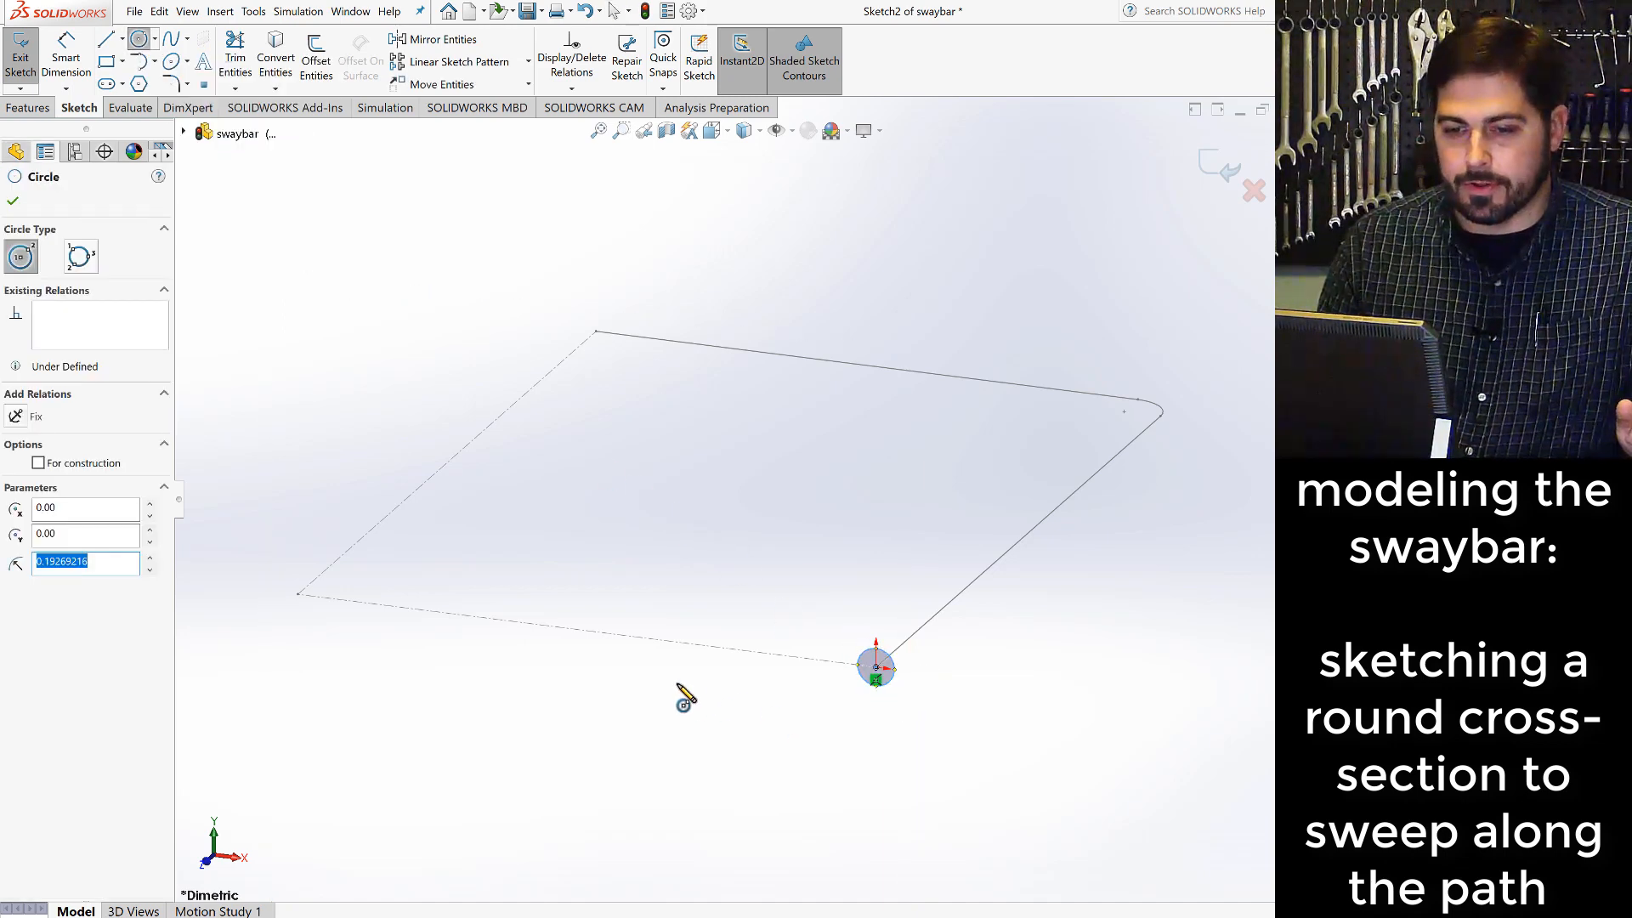
key(Escape)
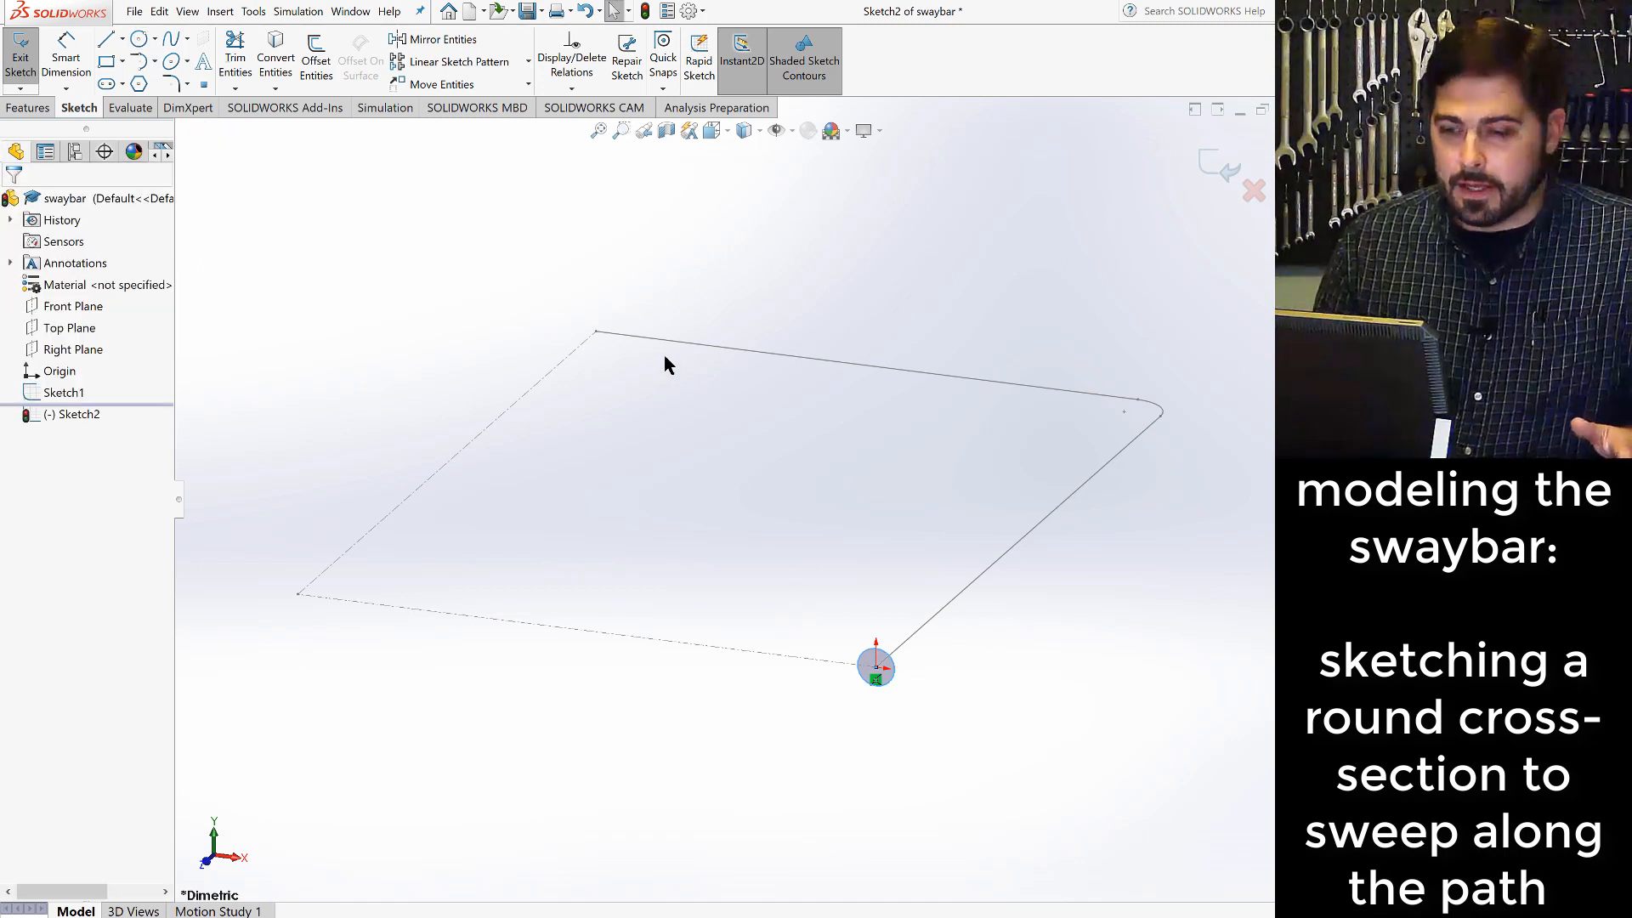
- Dimension the circle's diameter as 0.5 in and exit the profile sketch
click(67, 51)
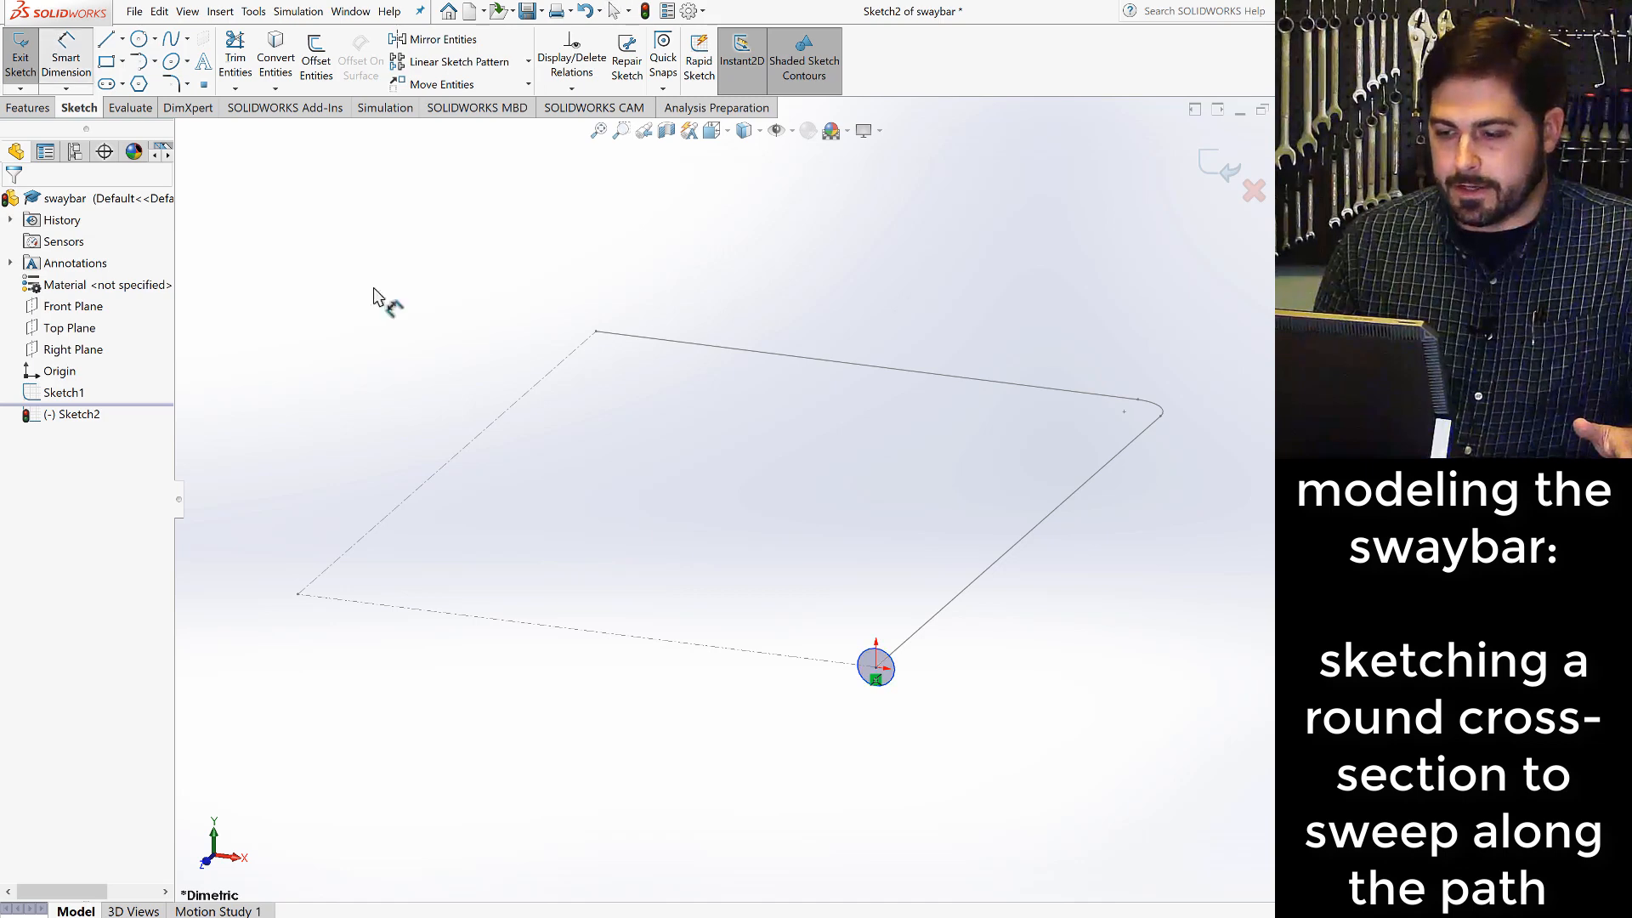
click(866, 637)
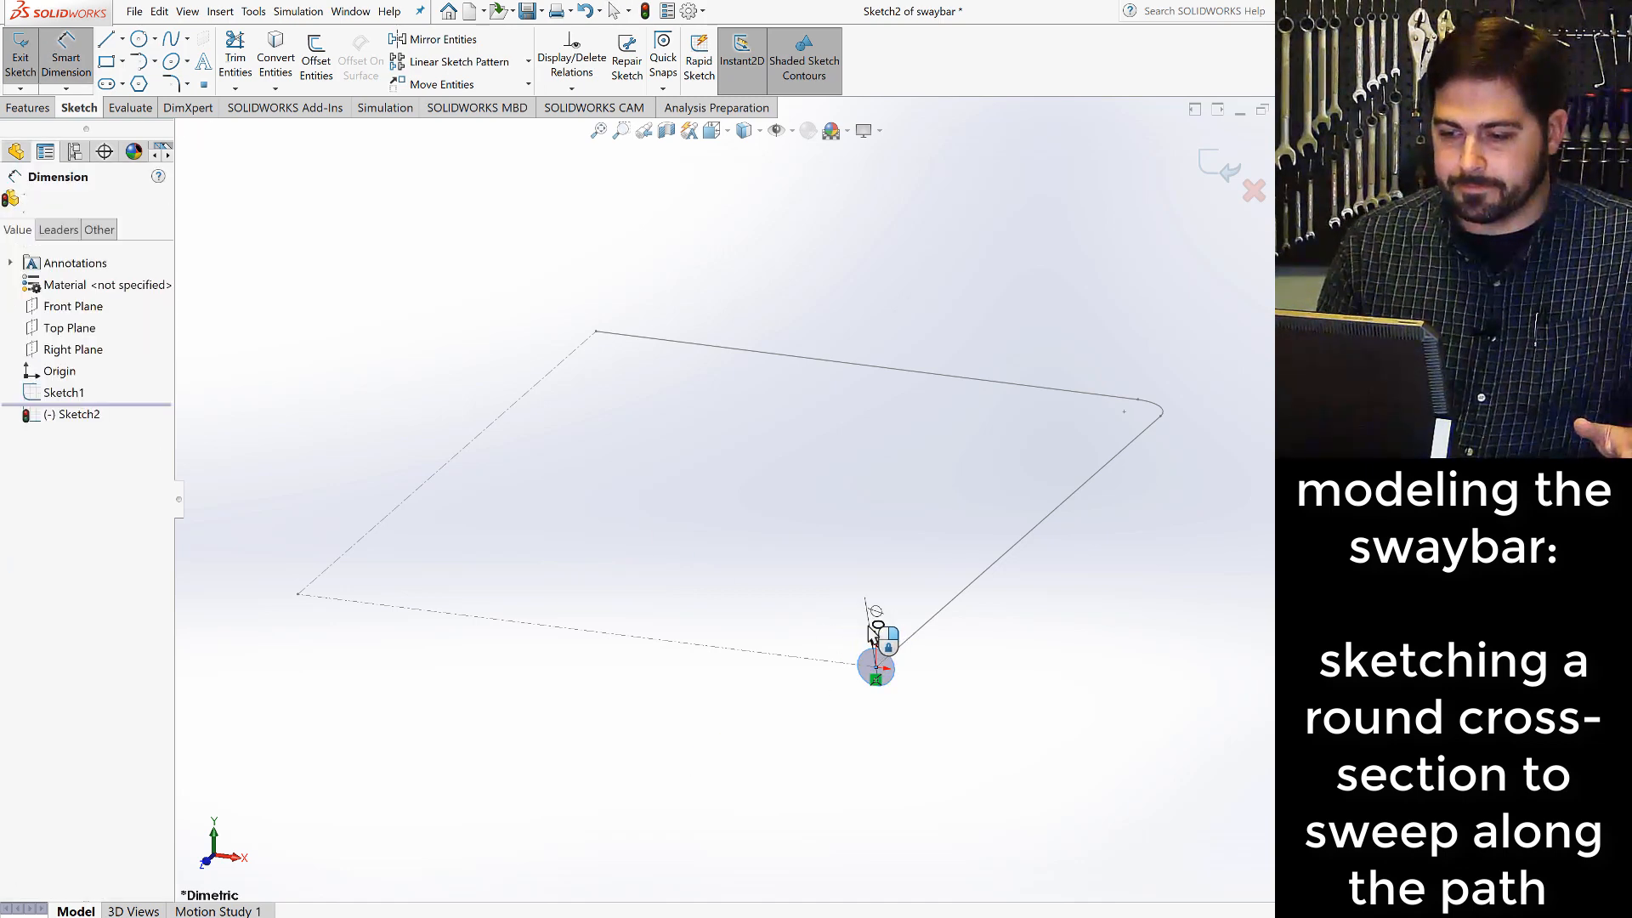
click(870, 629)
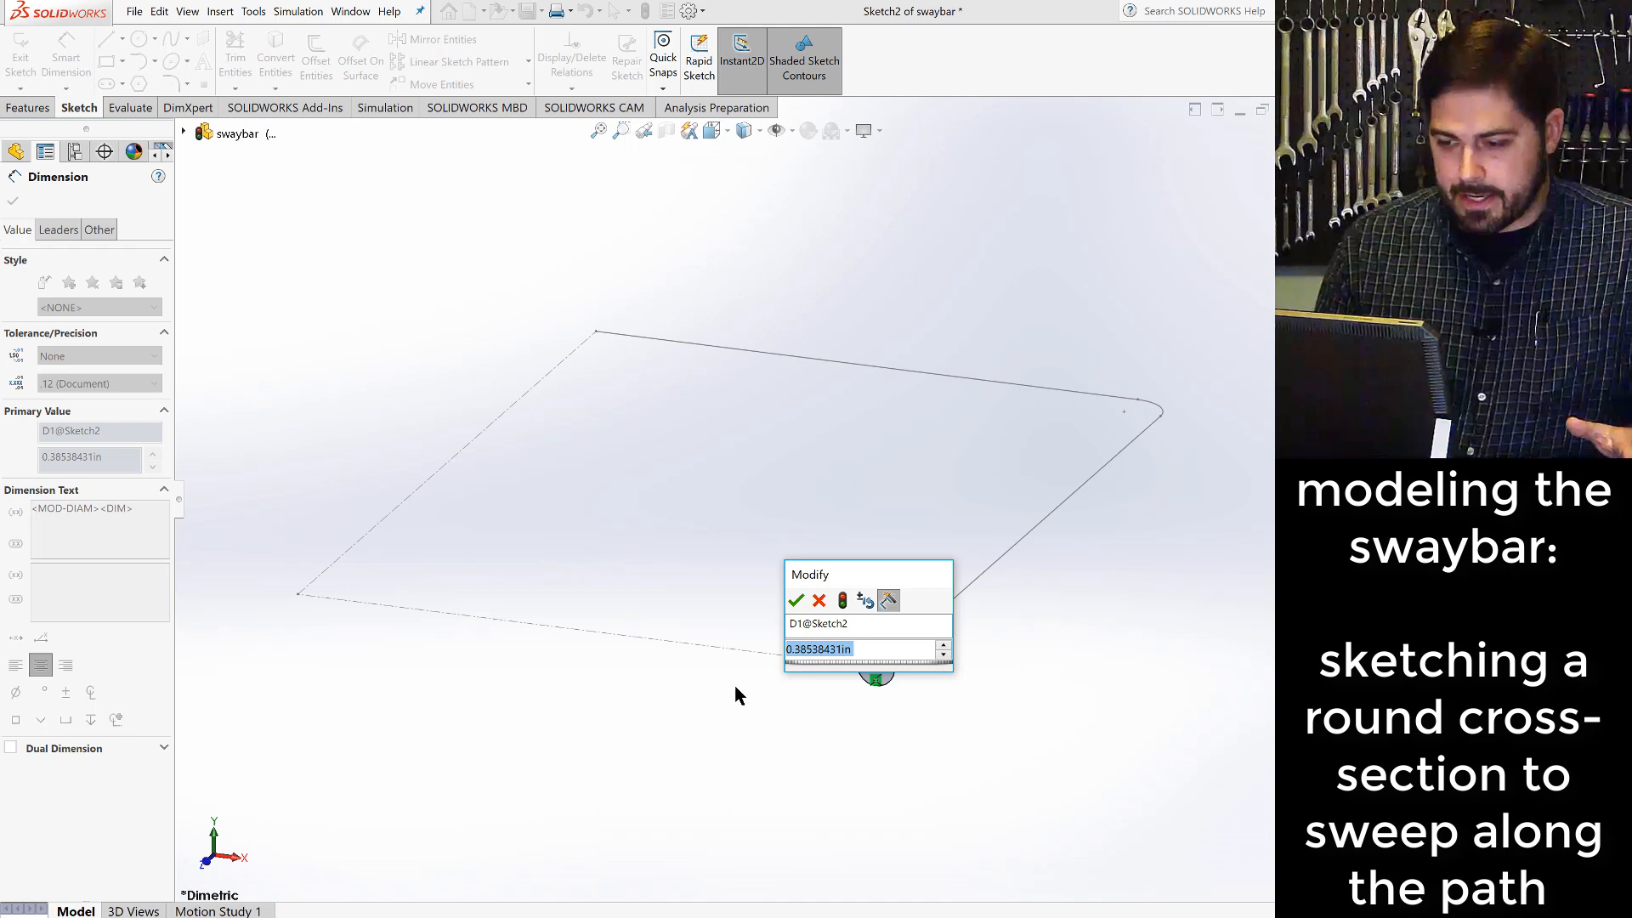
text(.5)
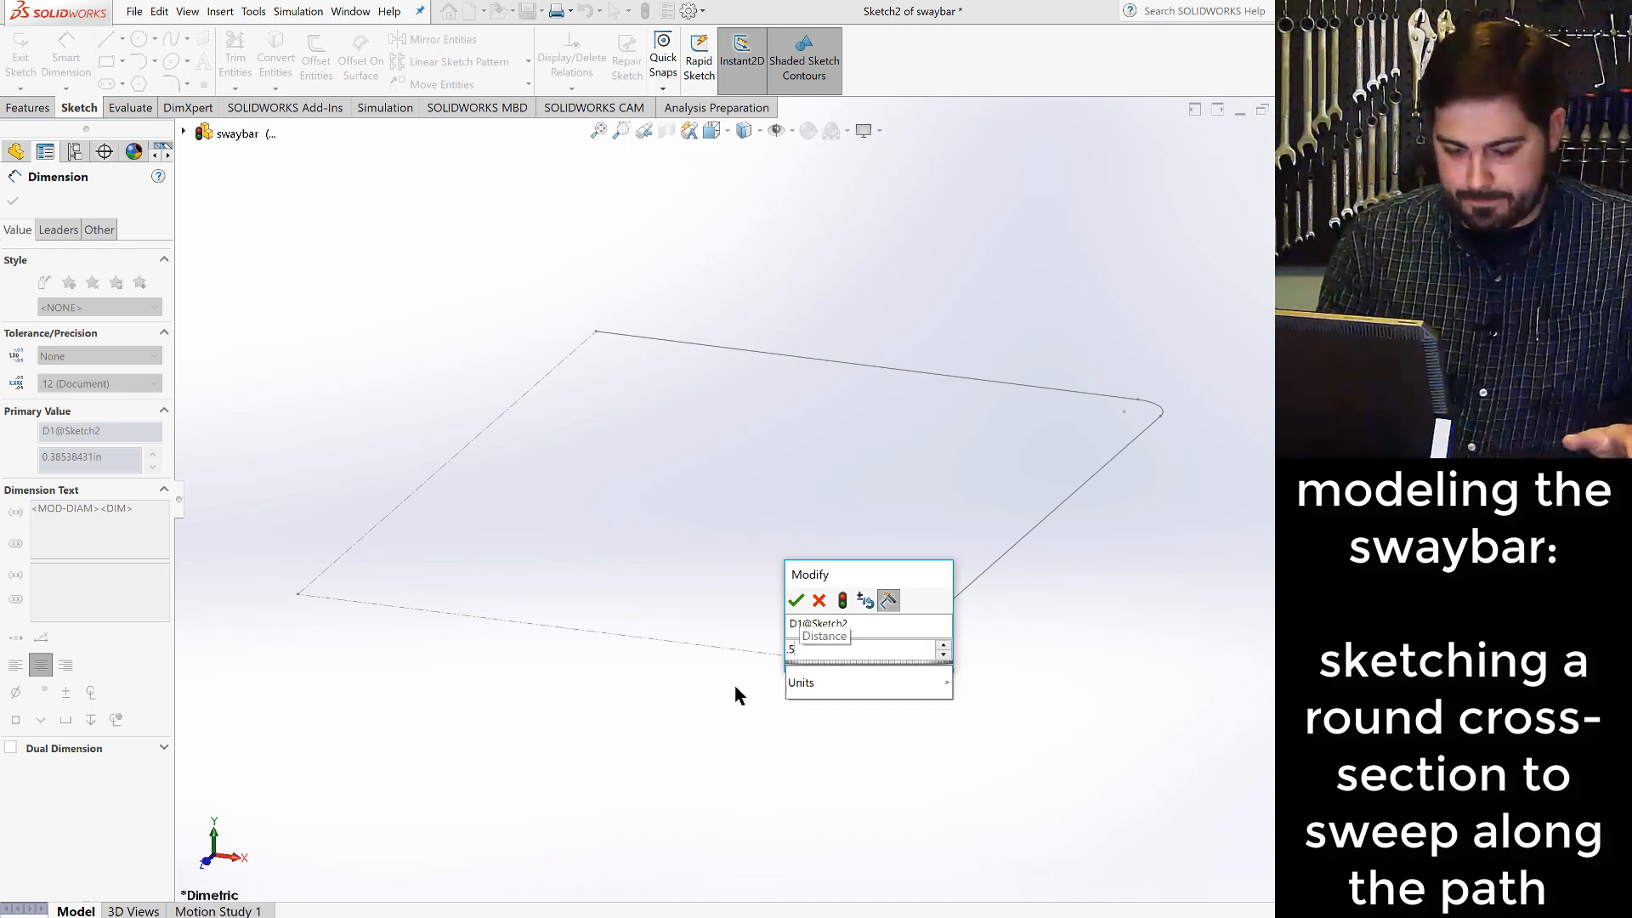
key(Return)
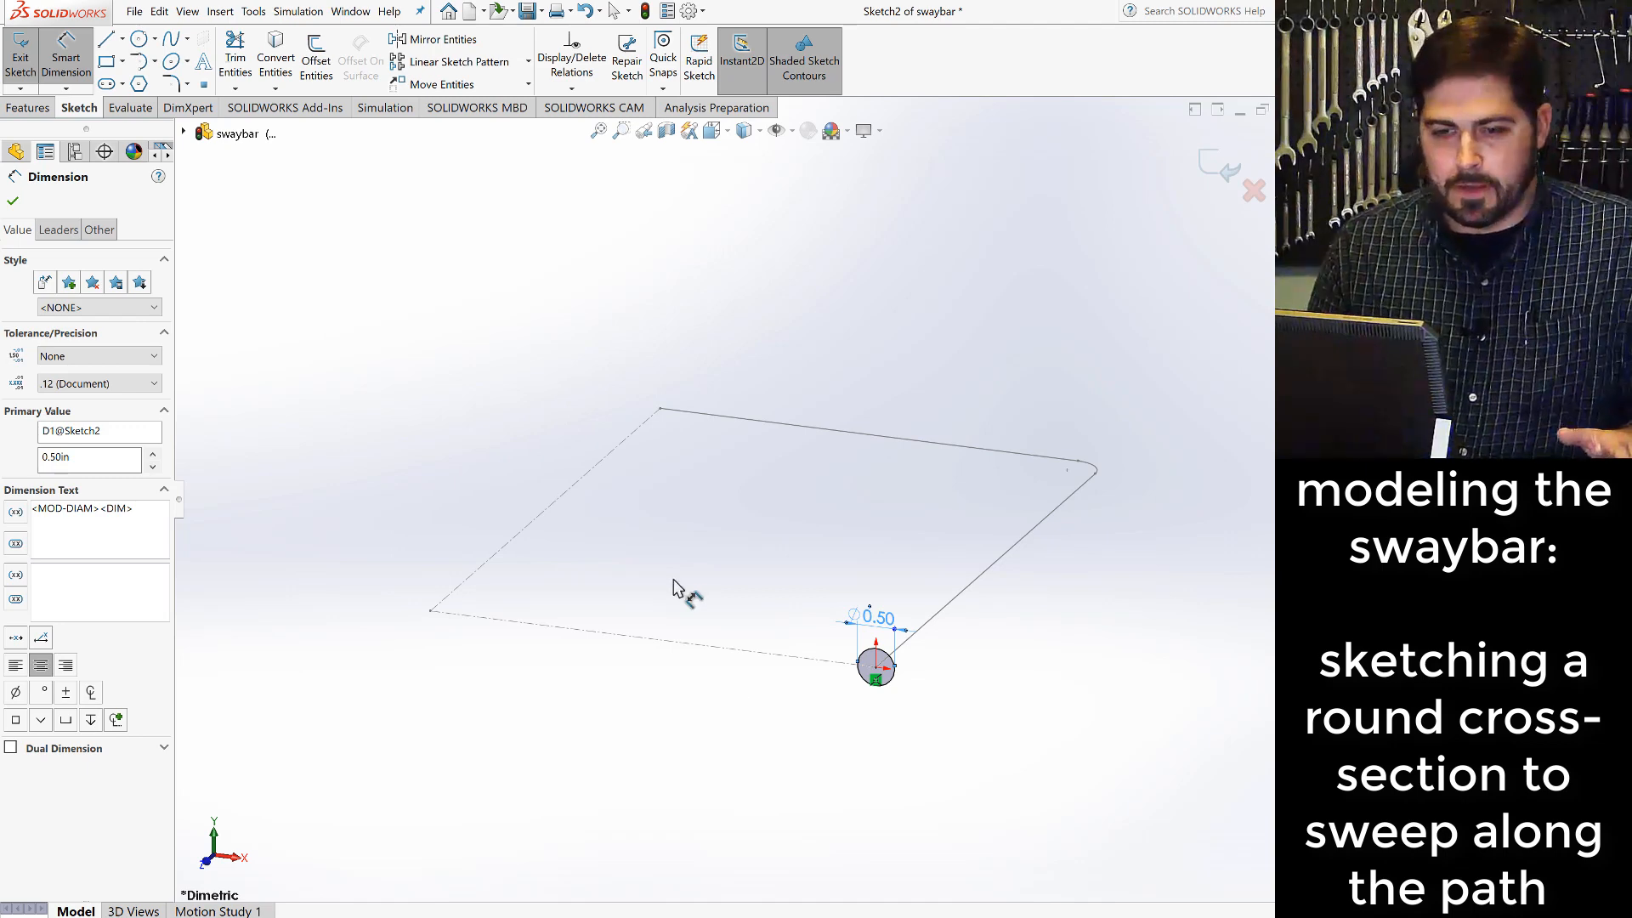
click(13, 202)
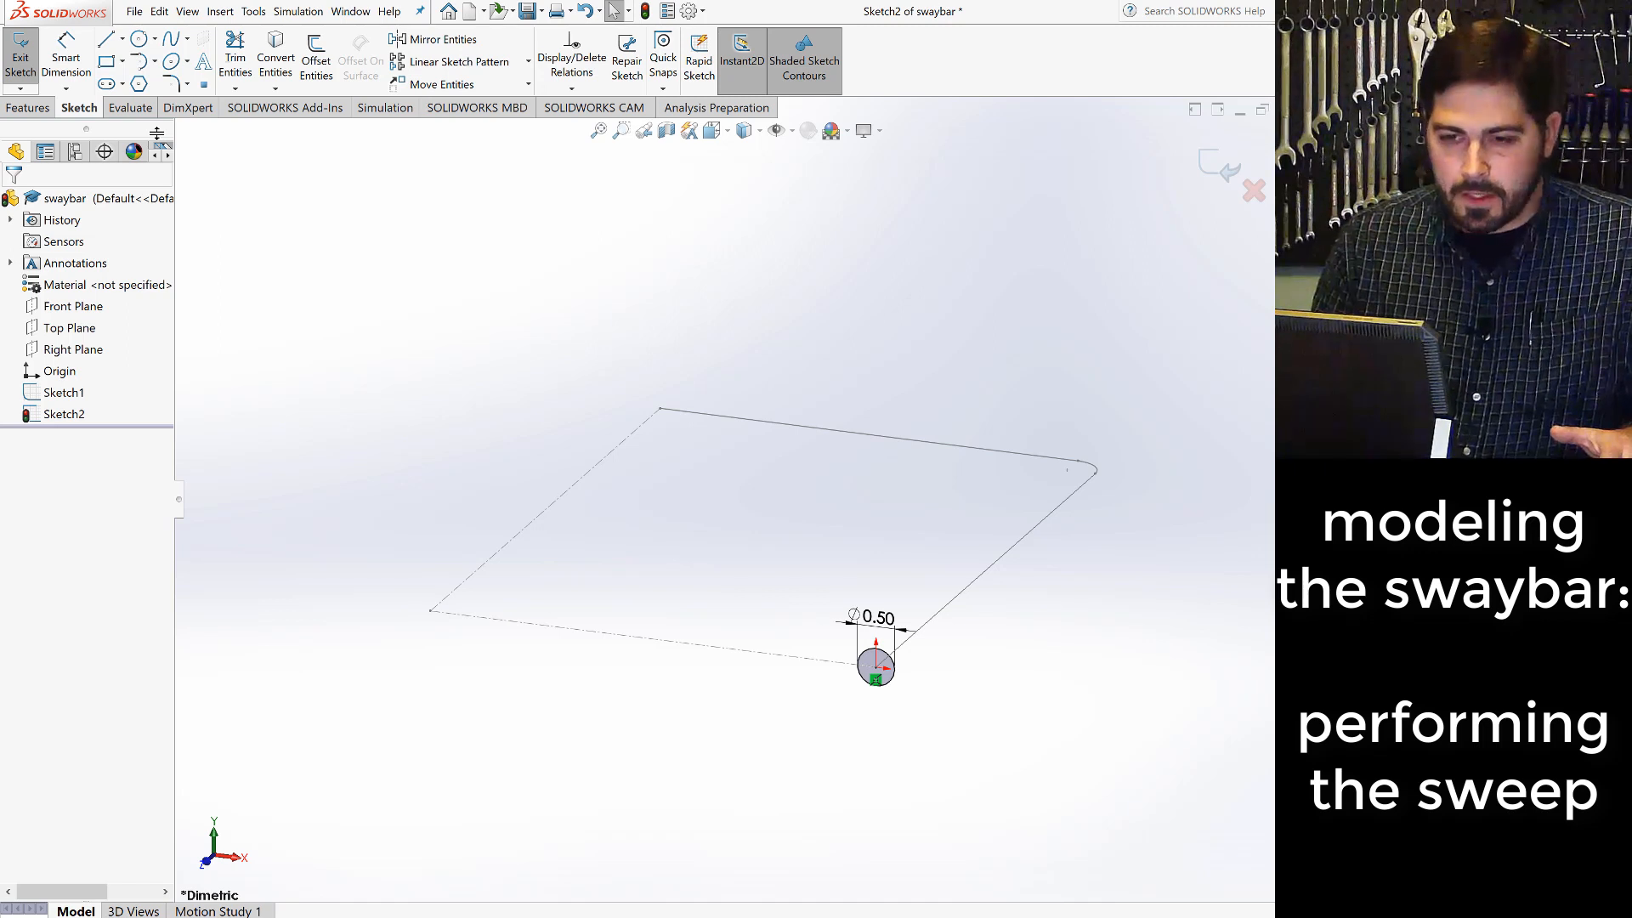
click(645, 11)
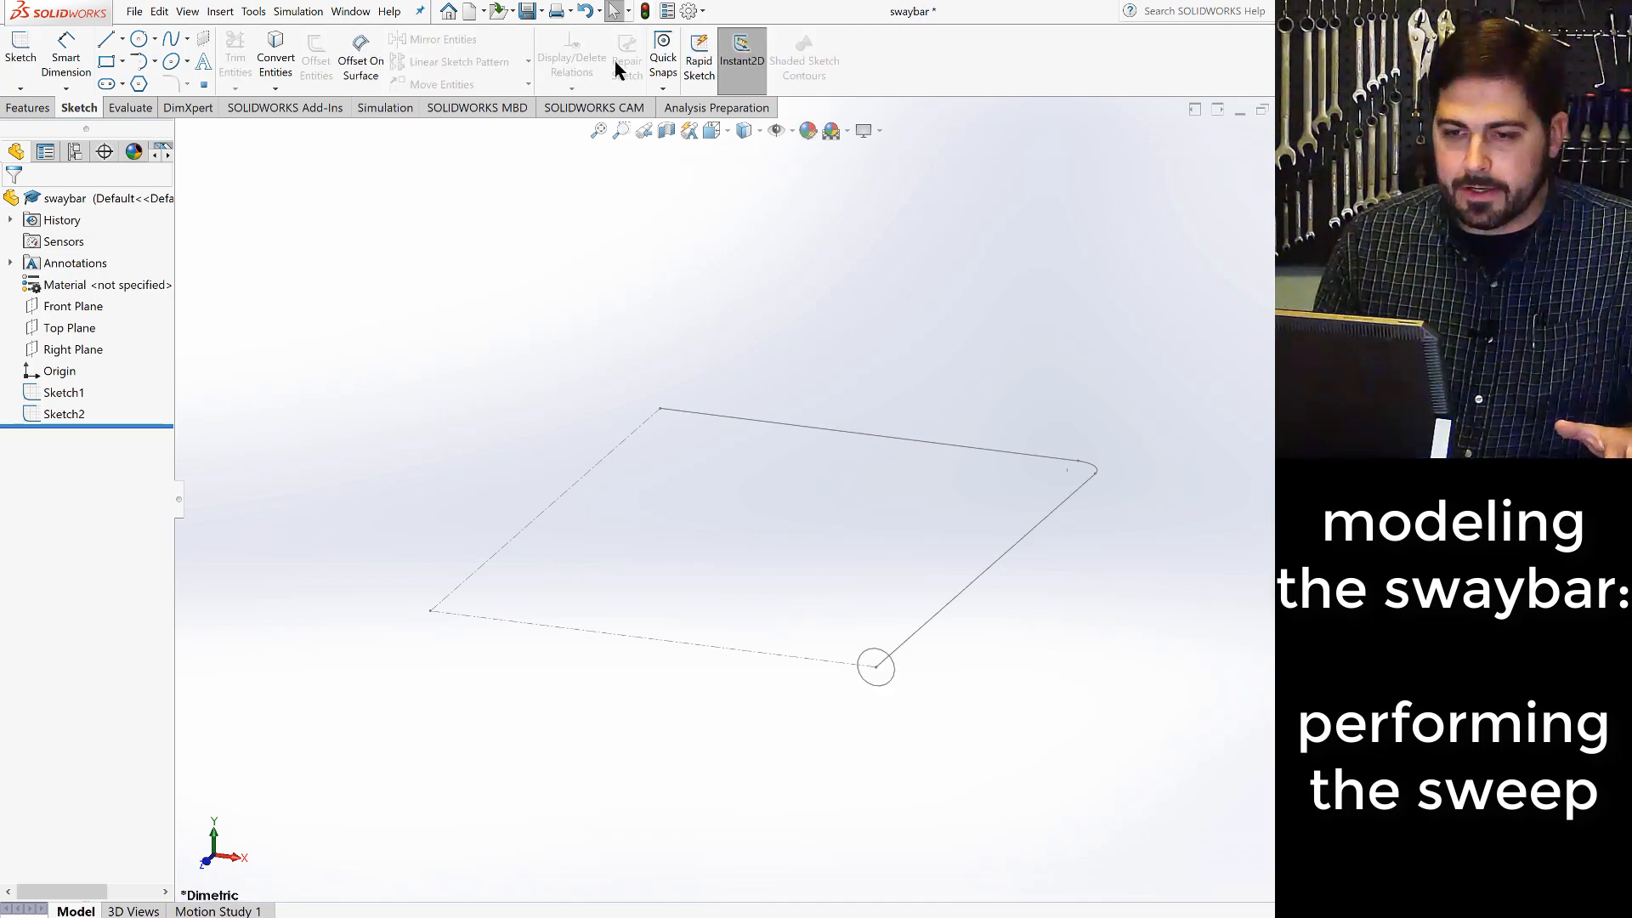
- Sweep the 0.5 in circle sketch along the path sketch as a solid boss and clear the selection
click(29, 108)
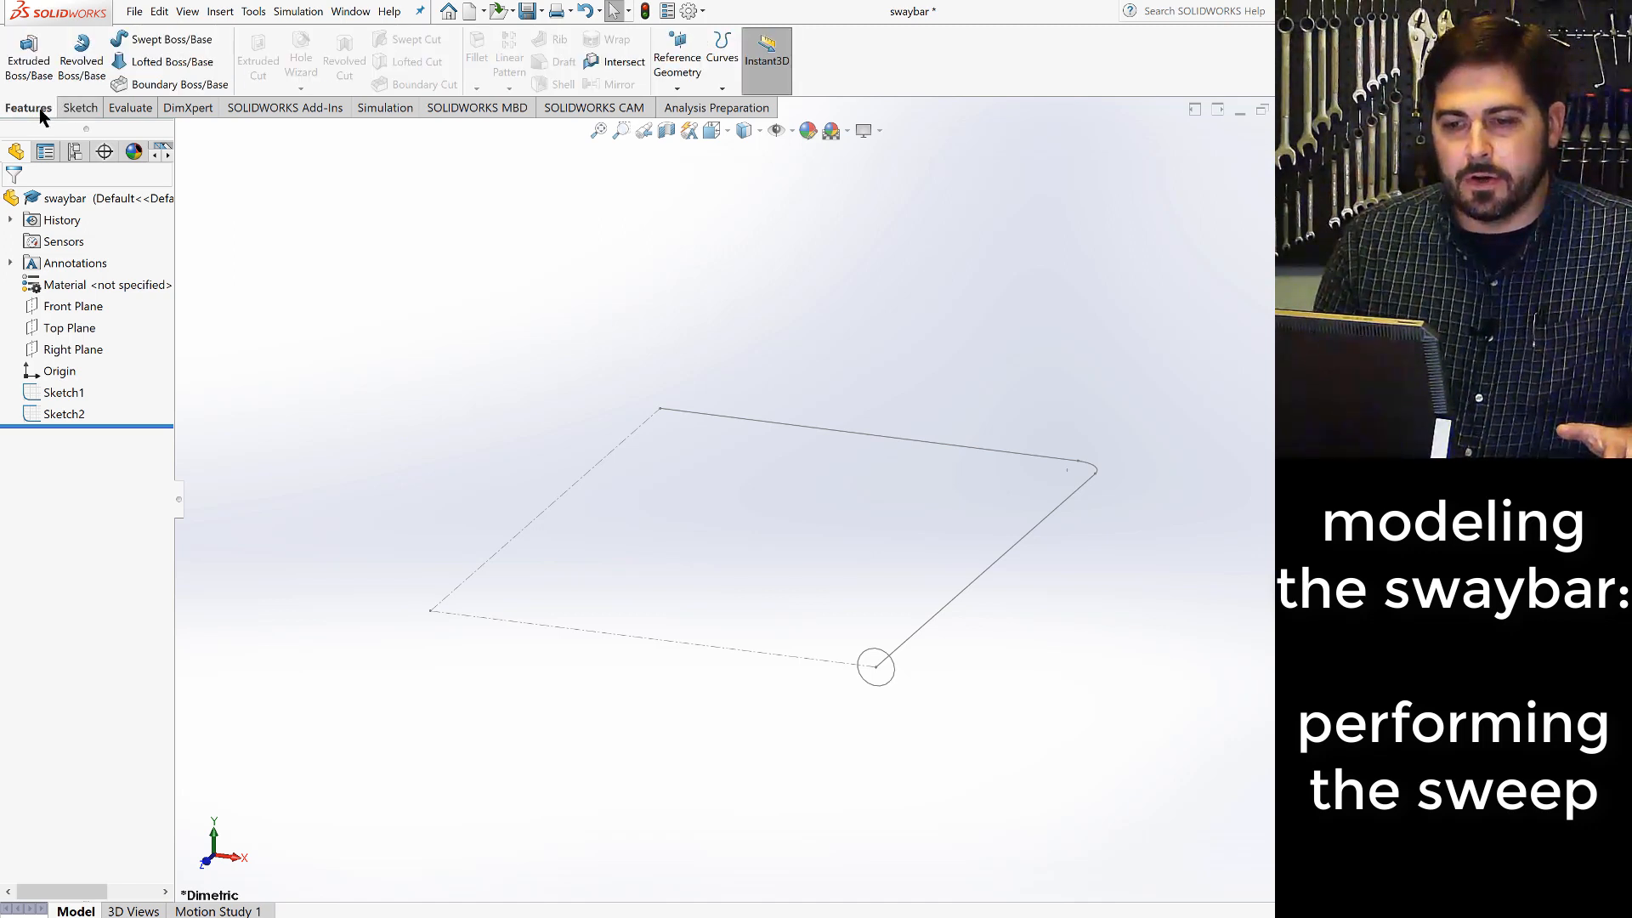
click(166, 43)
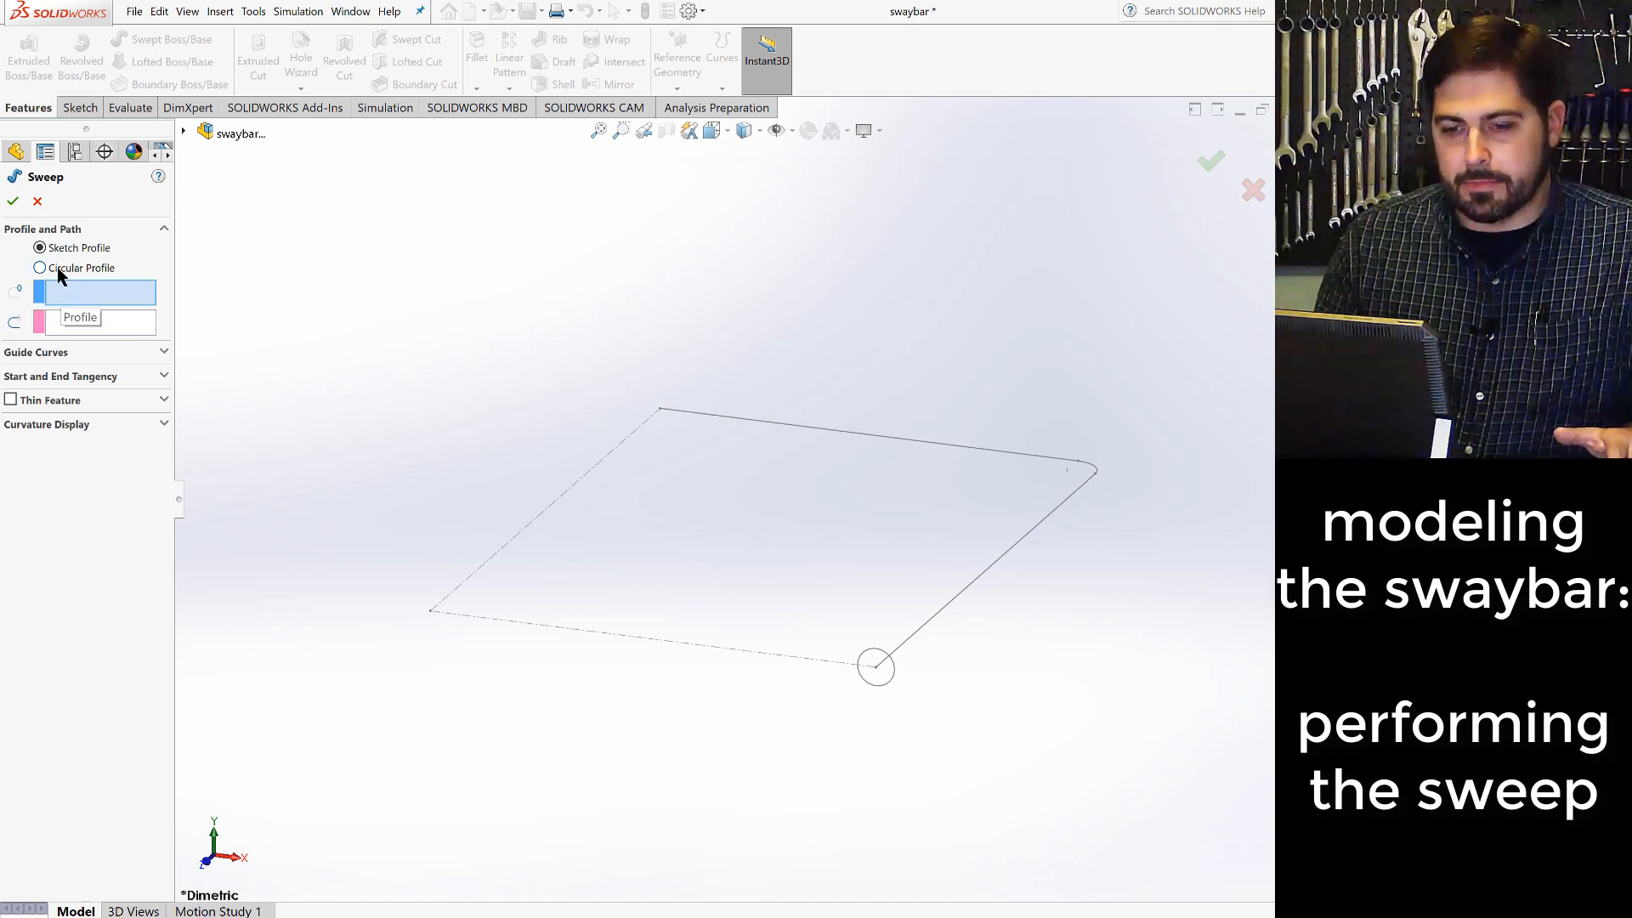
click(867, 689)
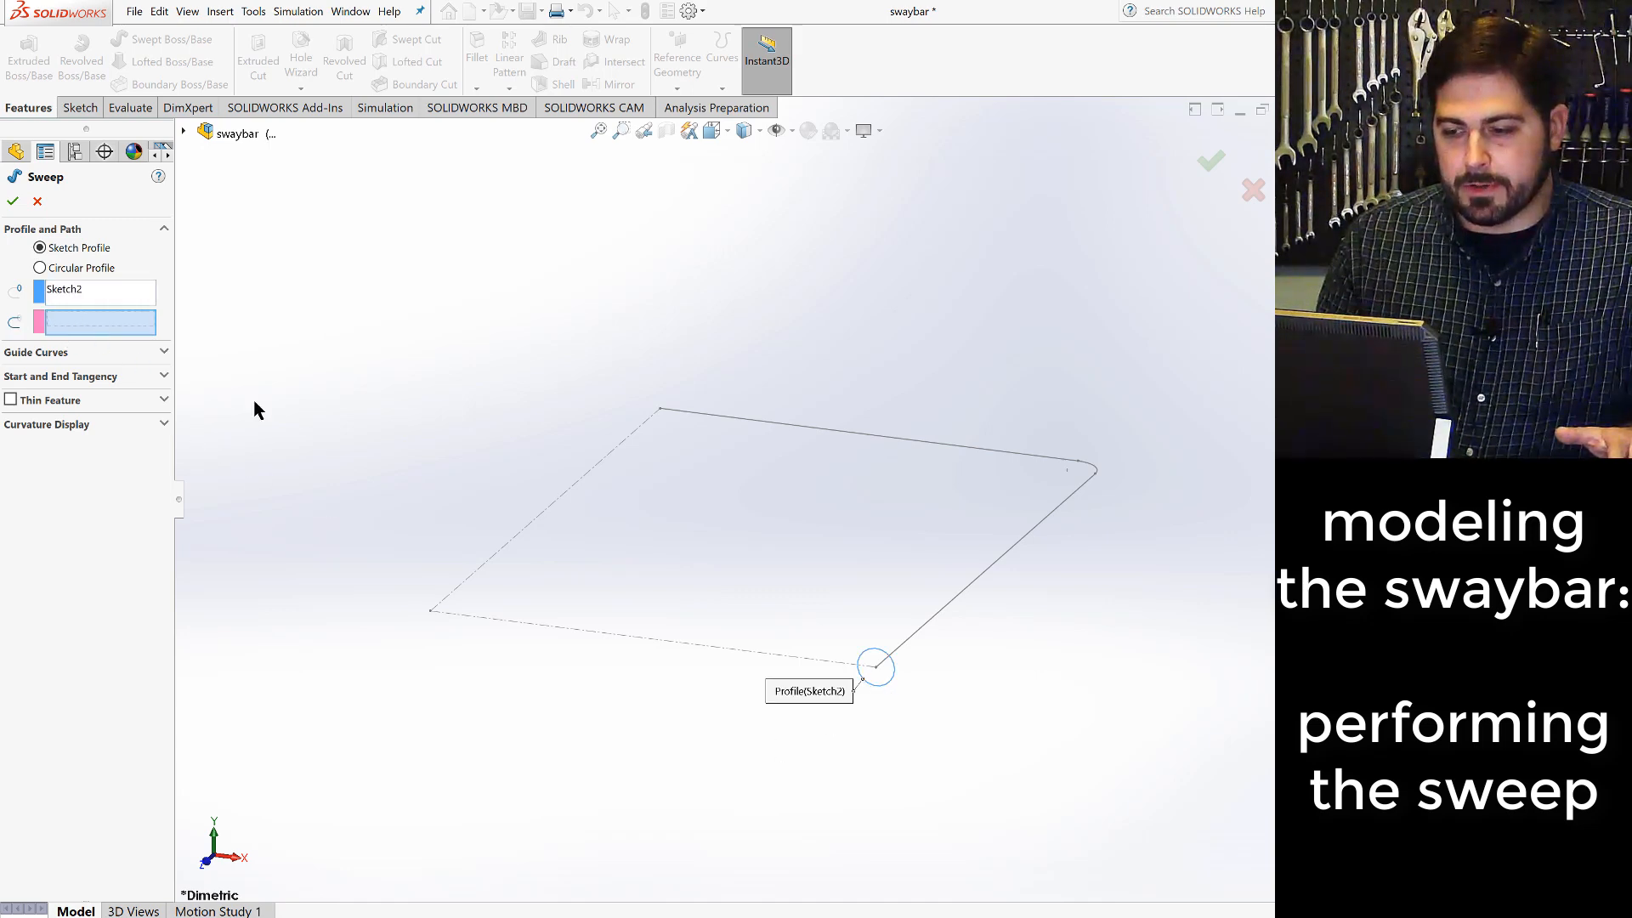
click(906, 644)
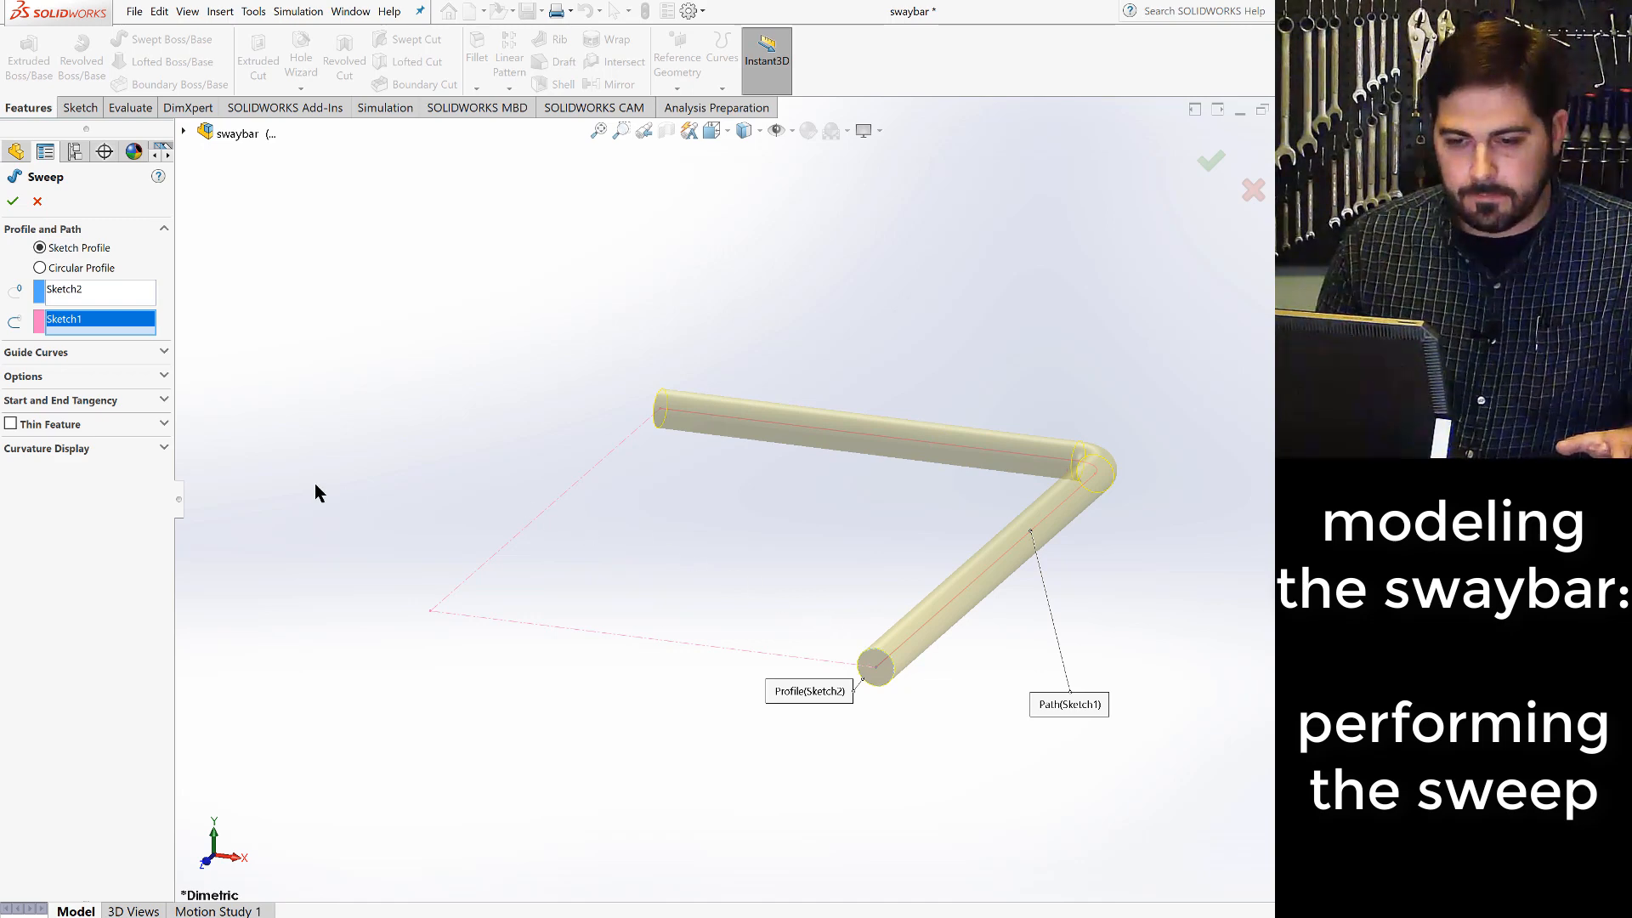
click(13, 201)
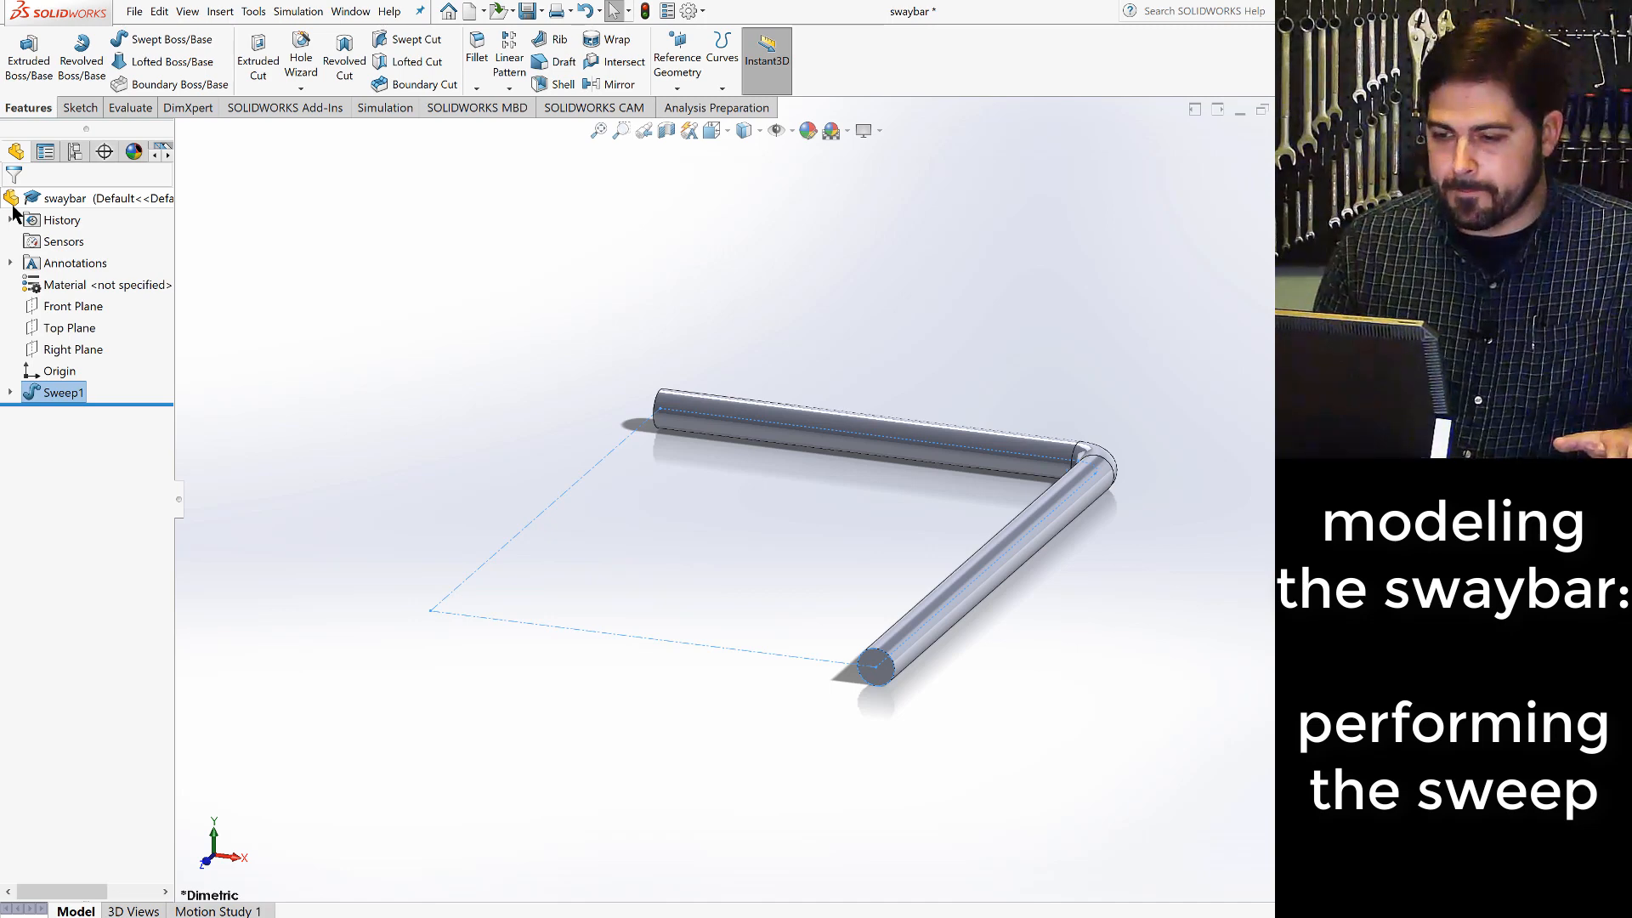
click(449, 486)
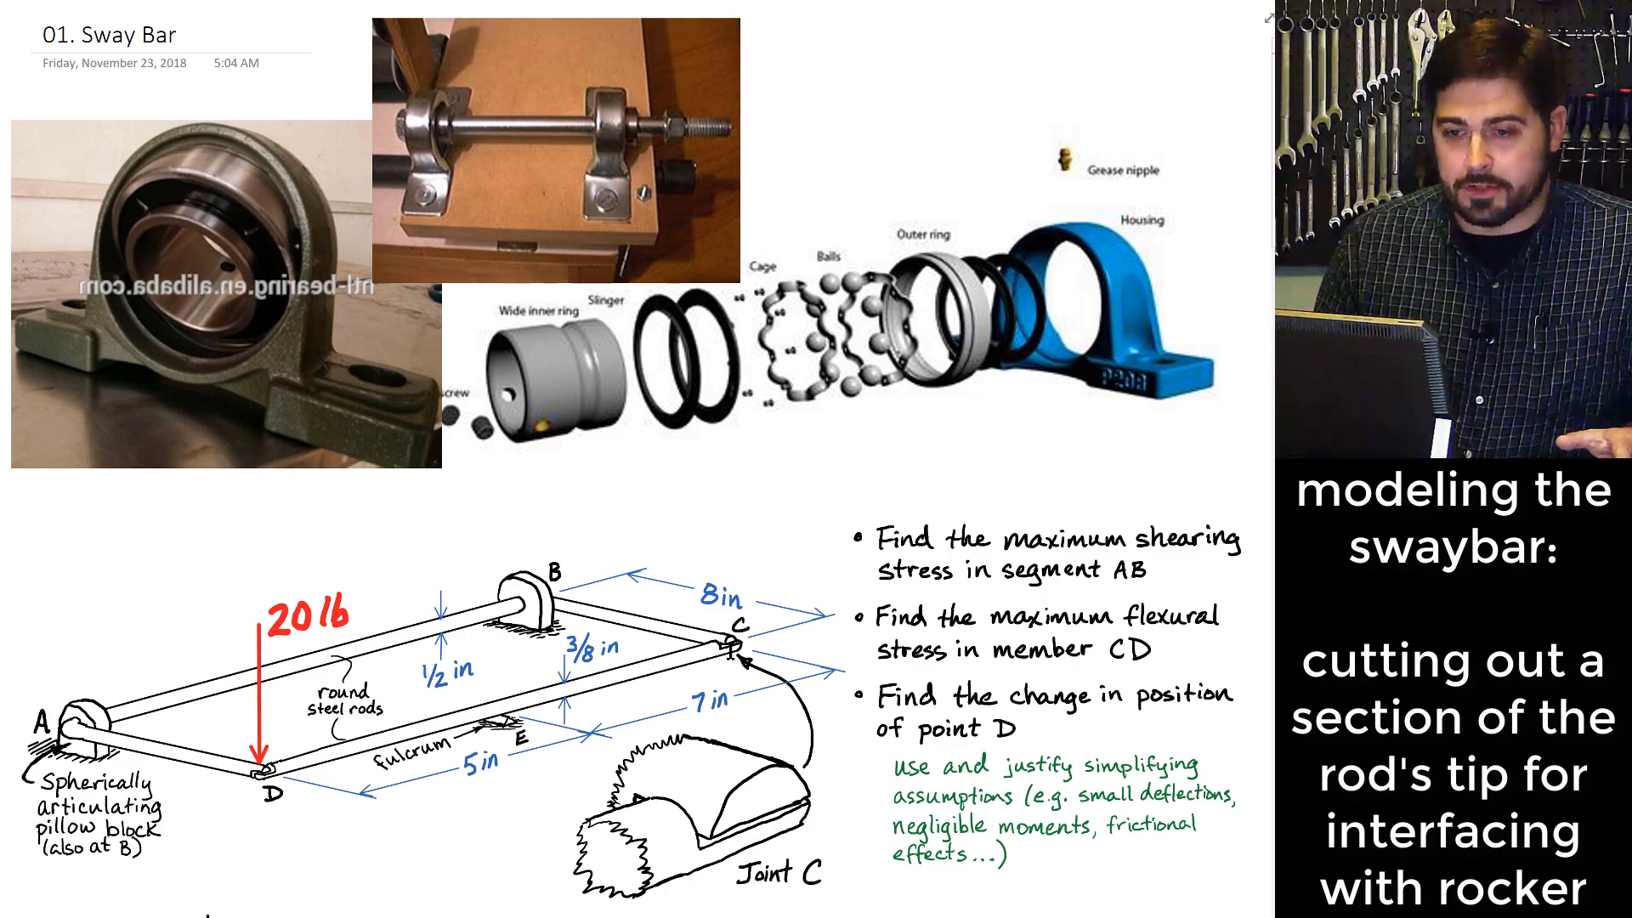
- Switch back to SOLIDWORKS and open a new sketch on the Right Plane, viewed normal to the plane
key(alt+Tab)
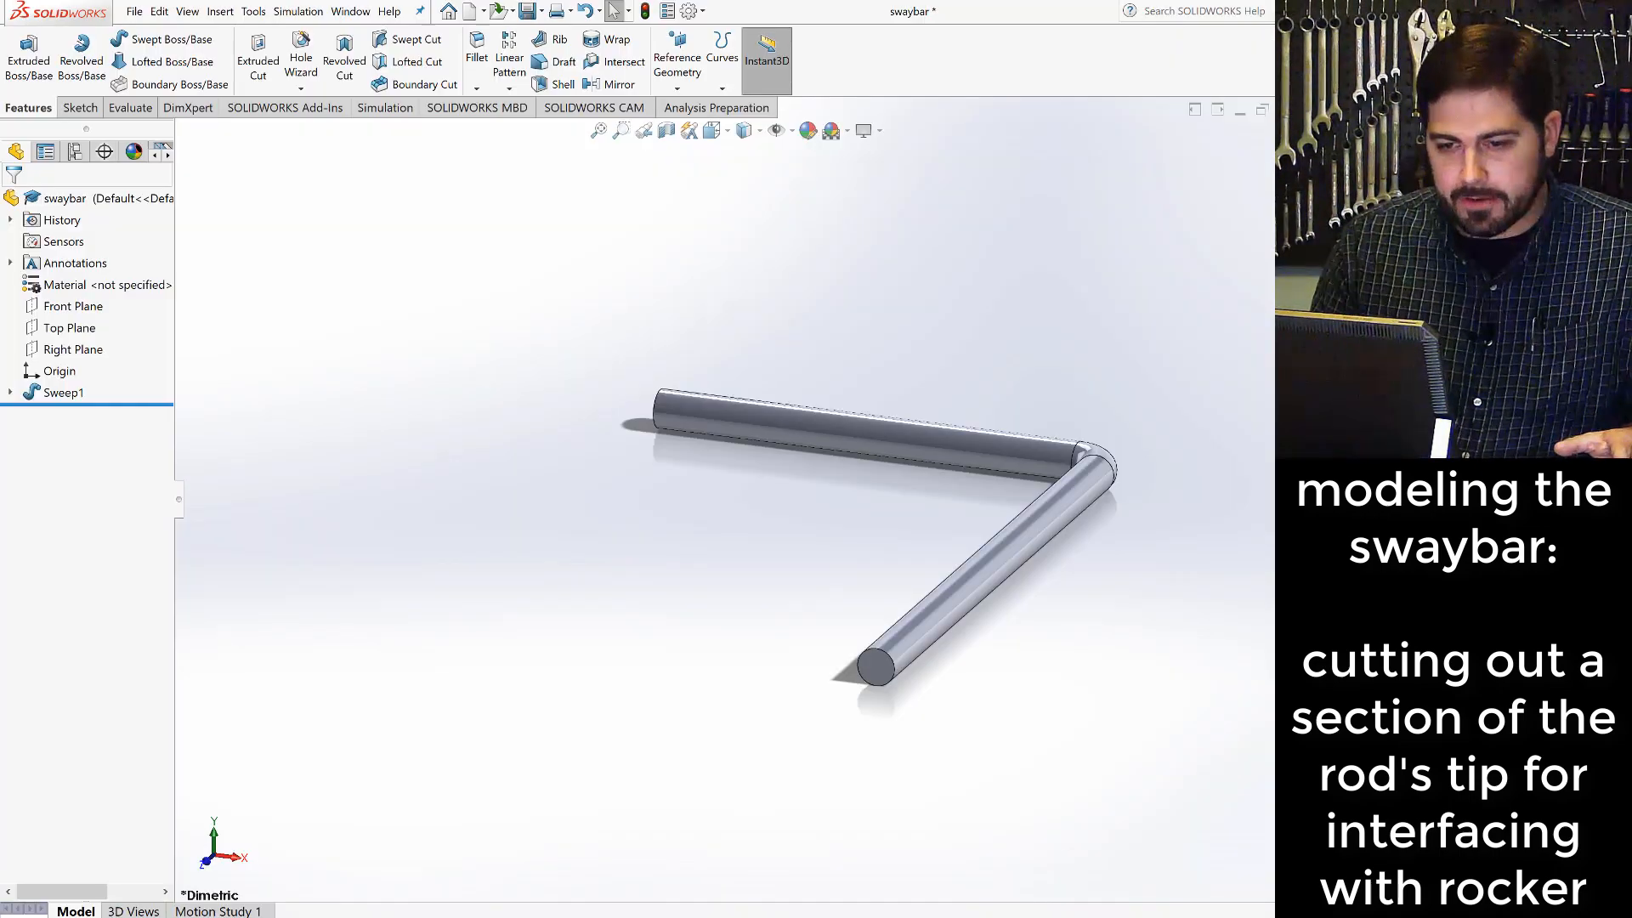
click(67, 351)
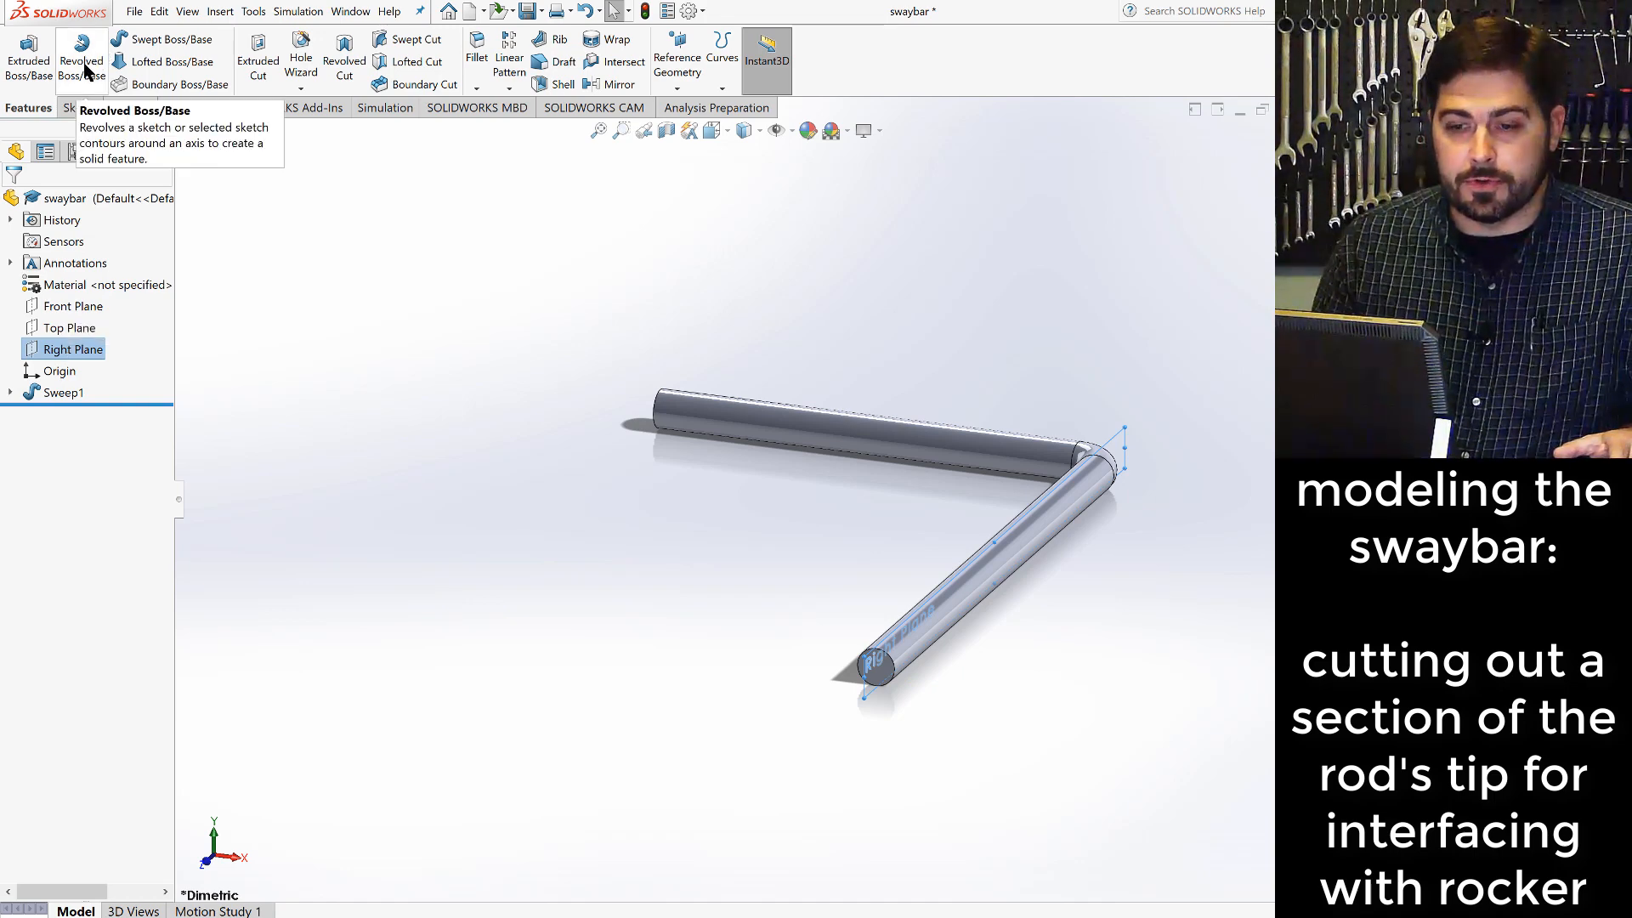
click(79, 107)
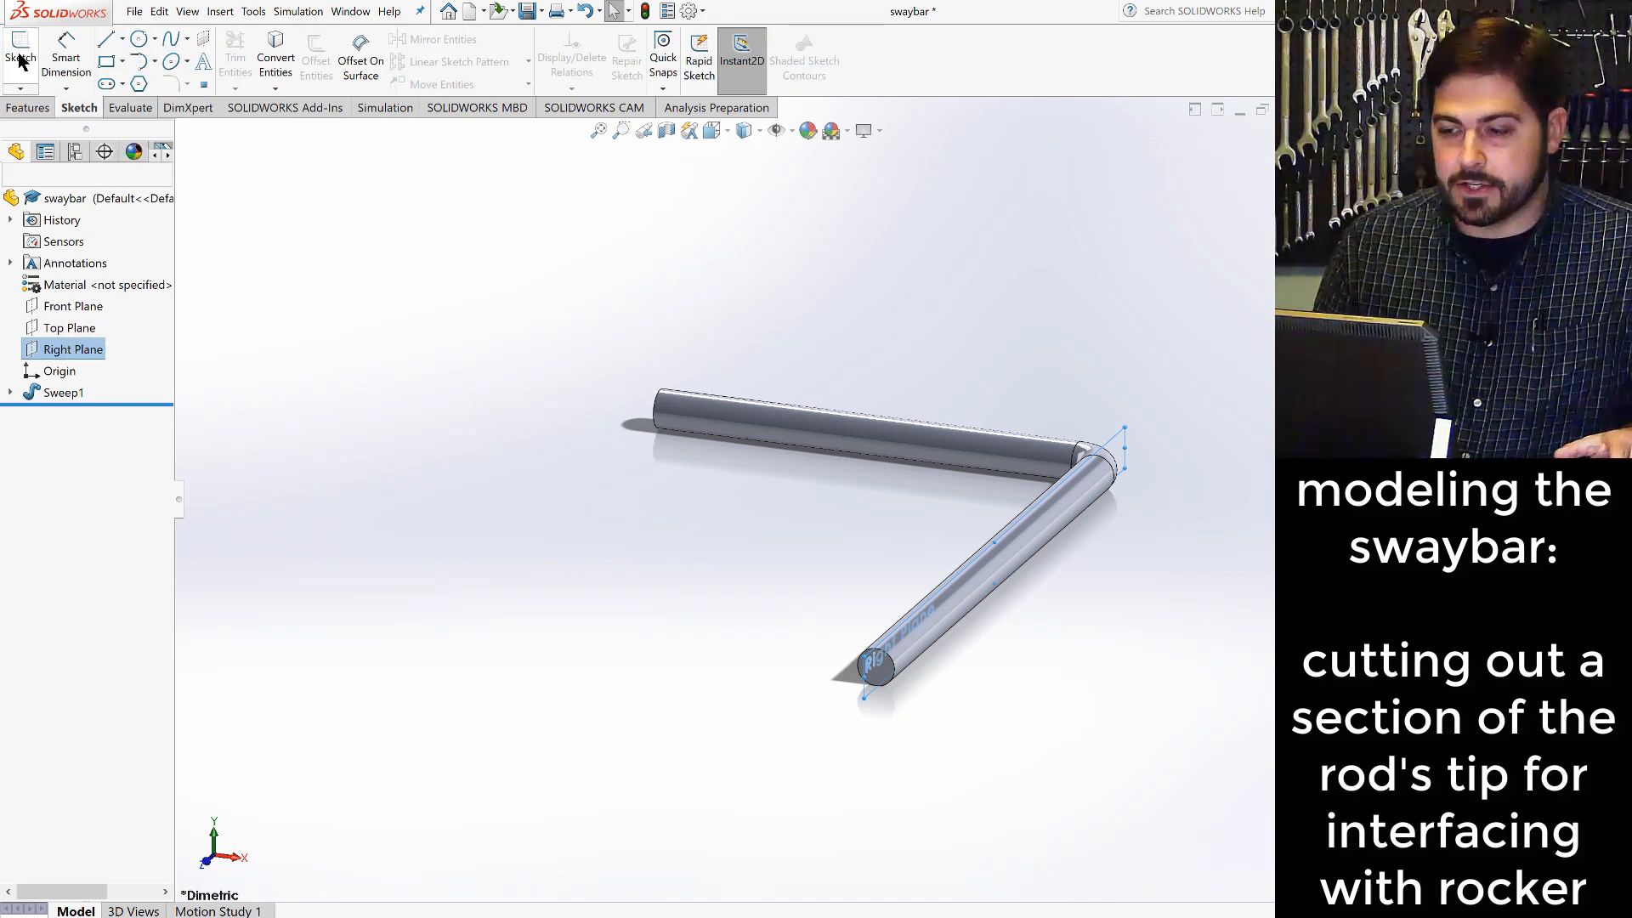
click(19, 61)
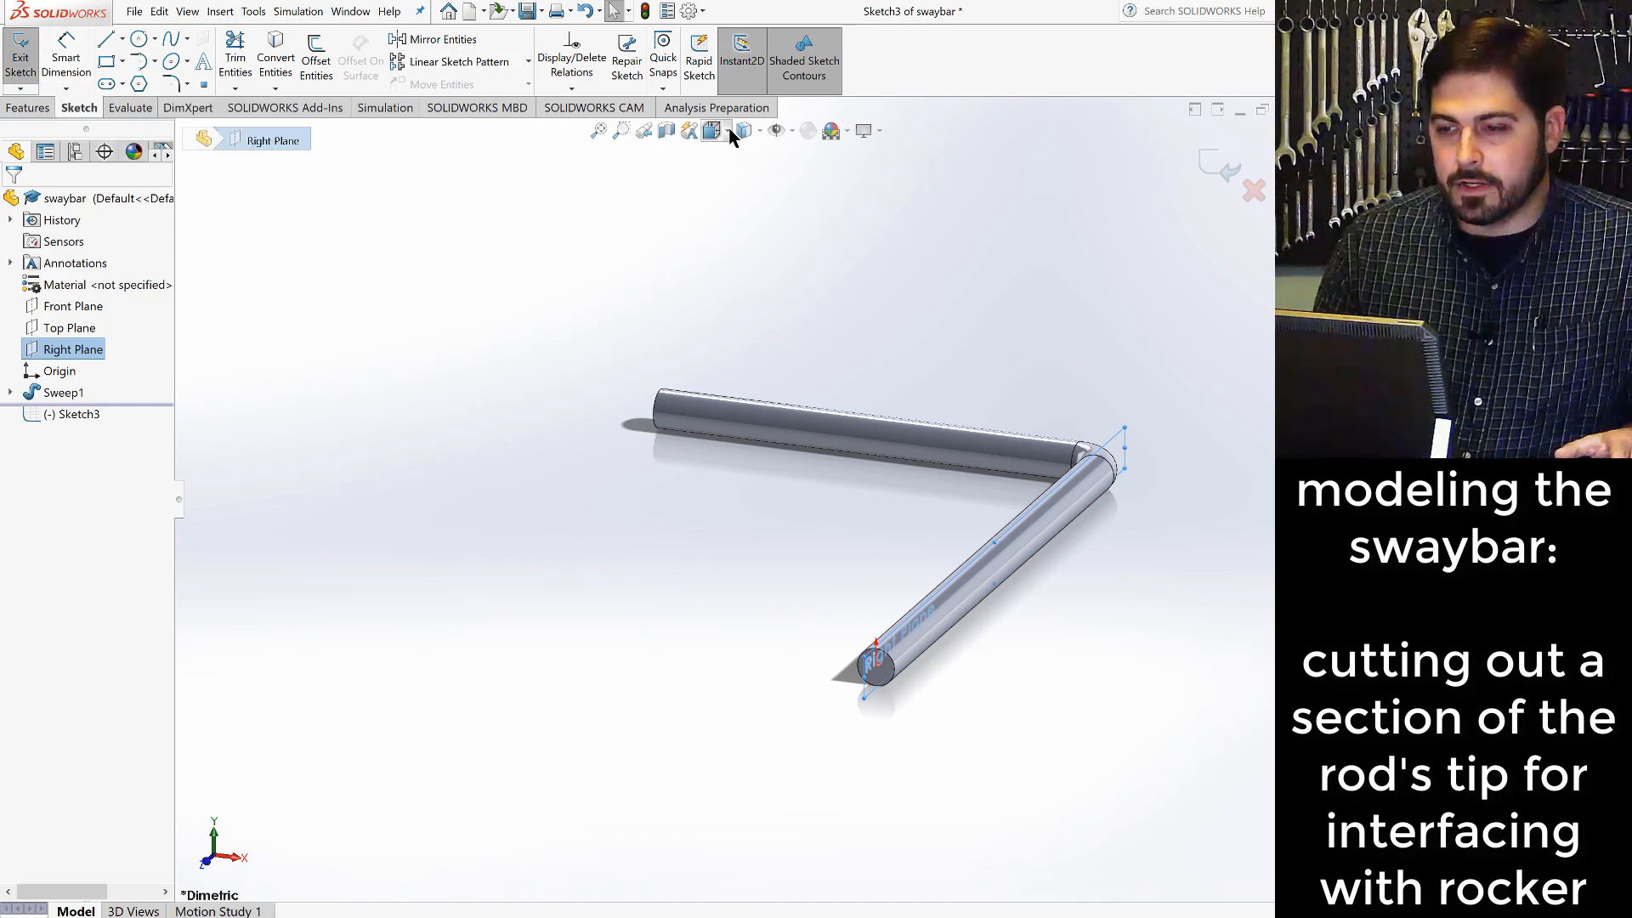
click(728, 133)
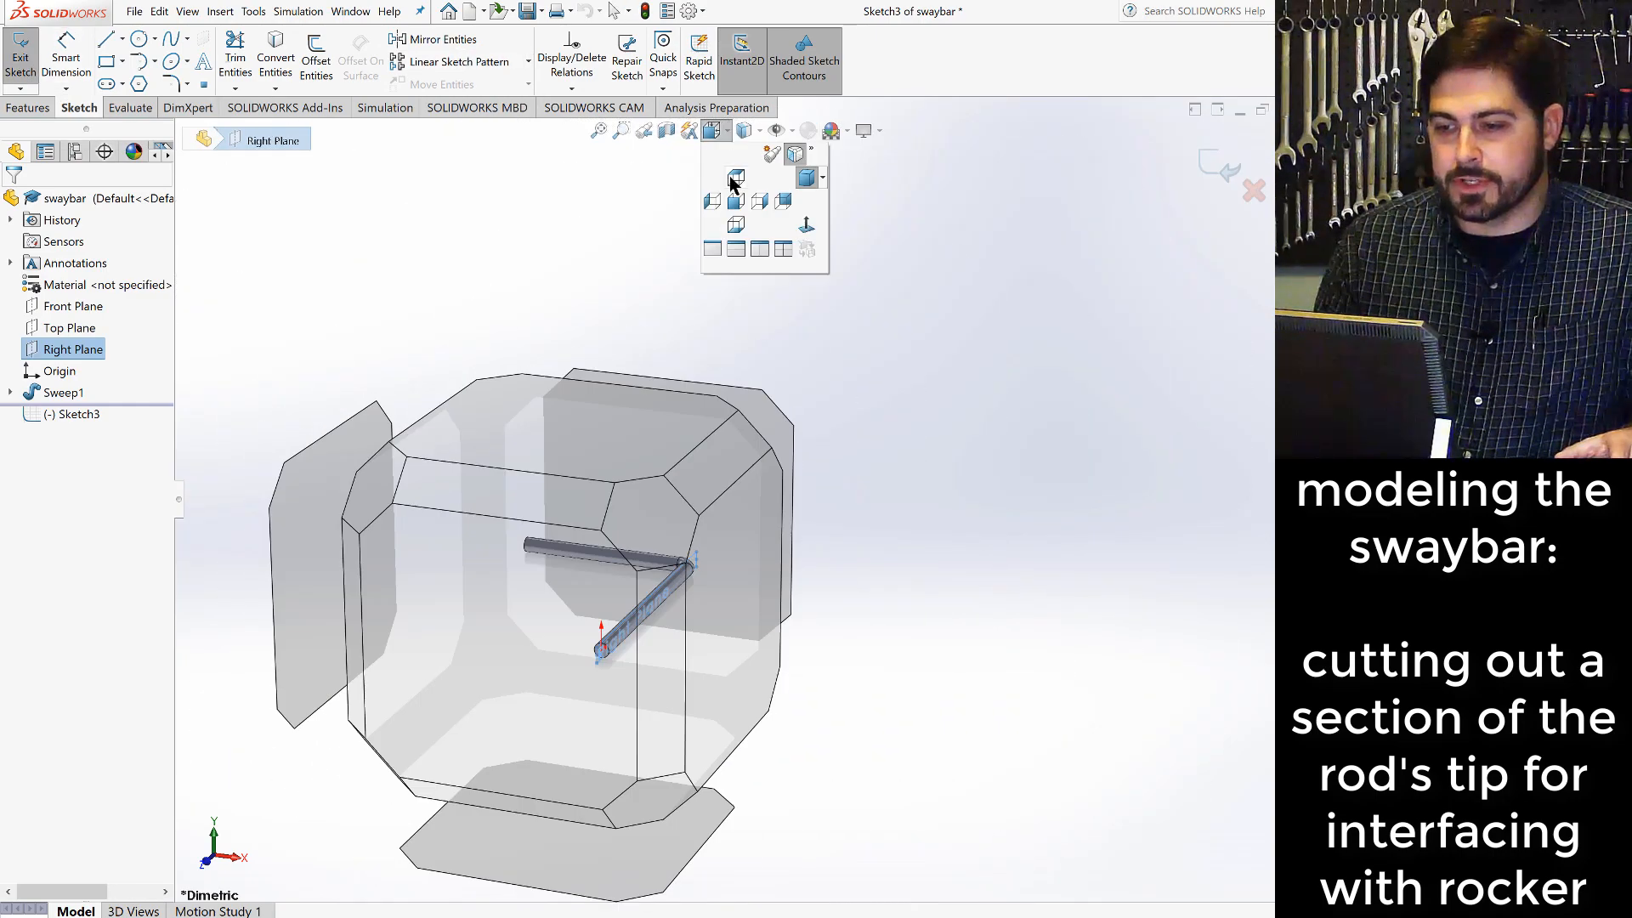
click(805, 226)
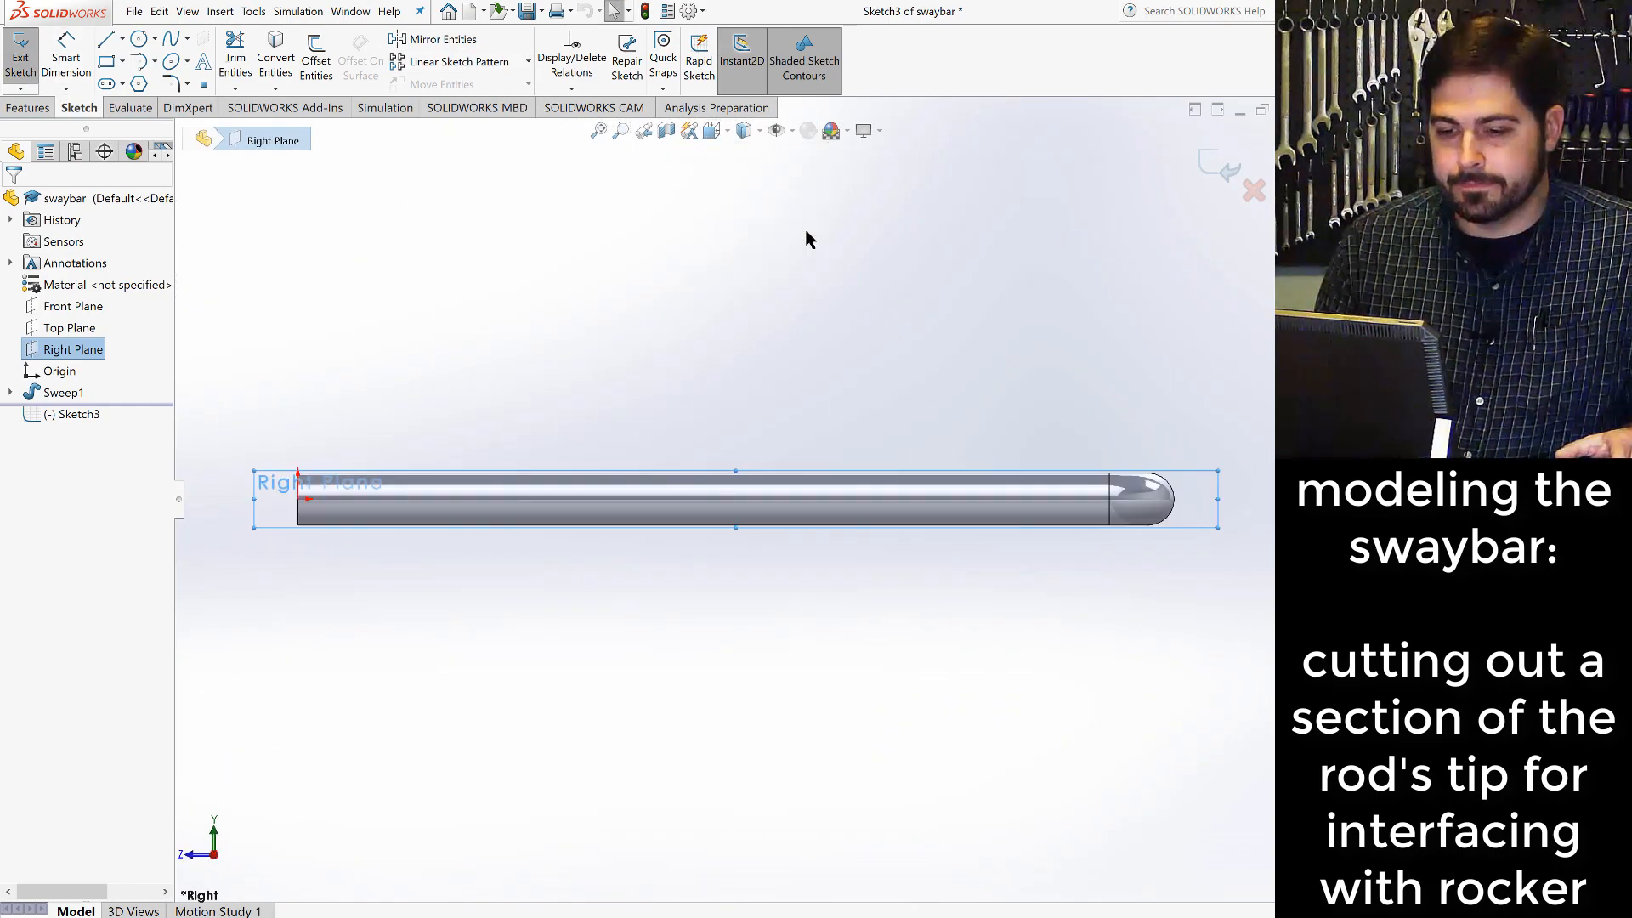
- Sketch a short vertical line up from the origin, continued by a horizontal line about 0.47 in long running into the rod
scroll(340, 497, down, 3)
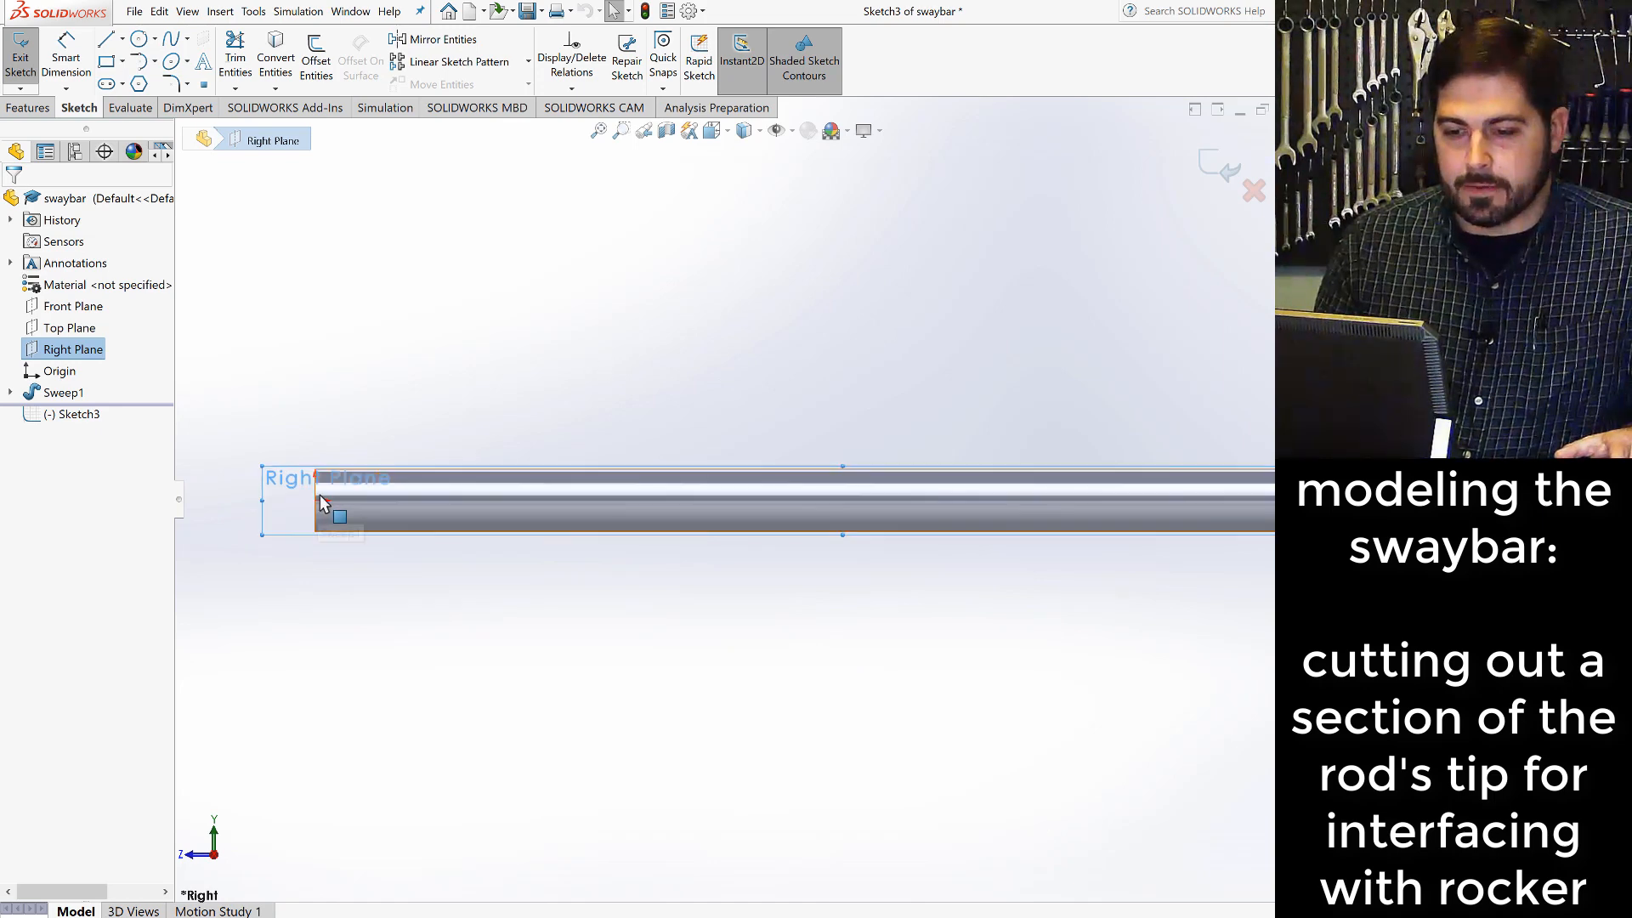
scroll(357, 502, down, 1)
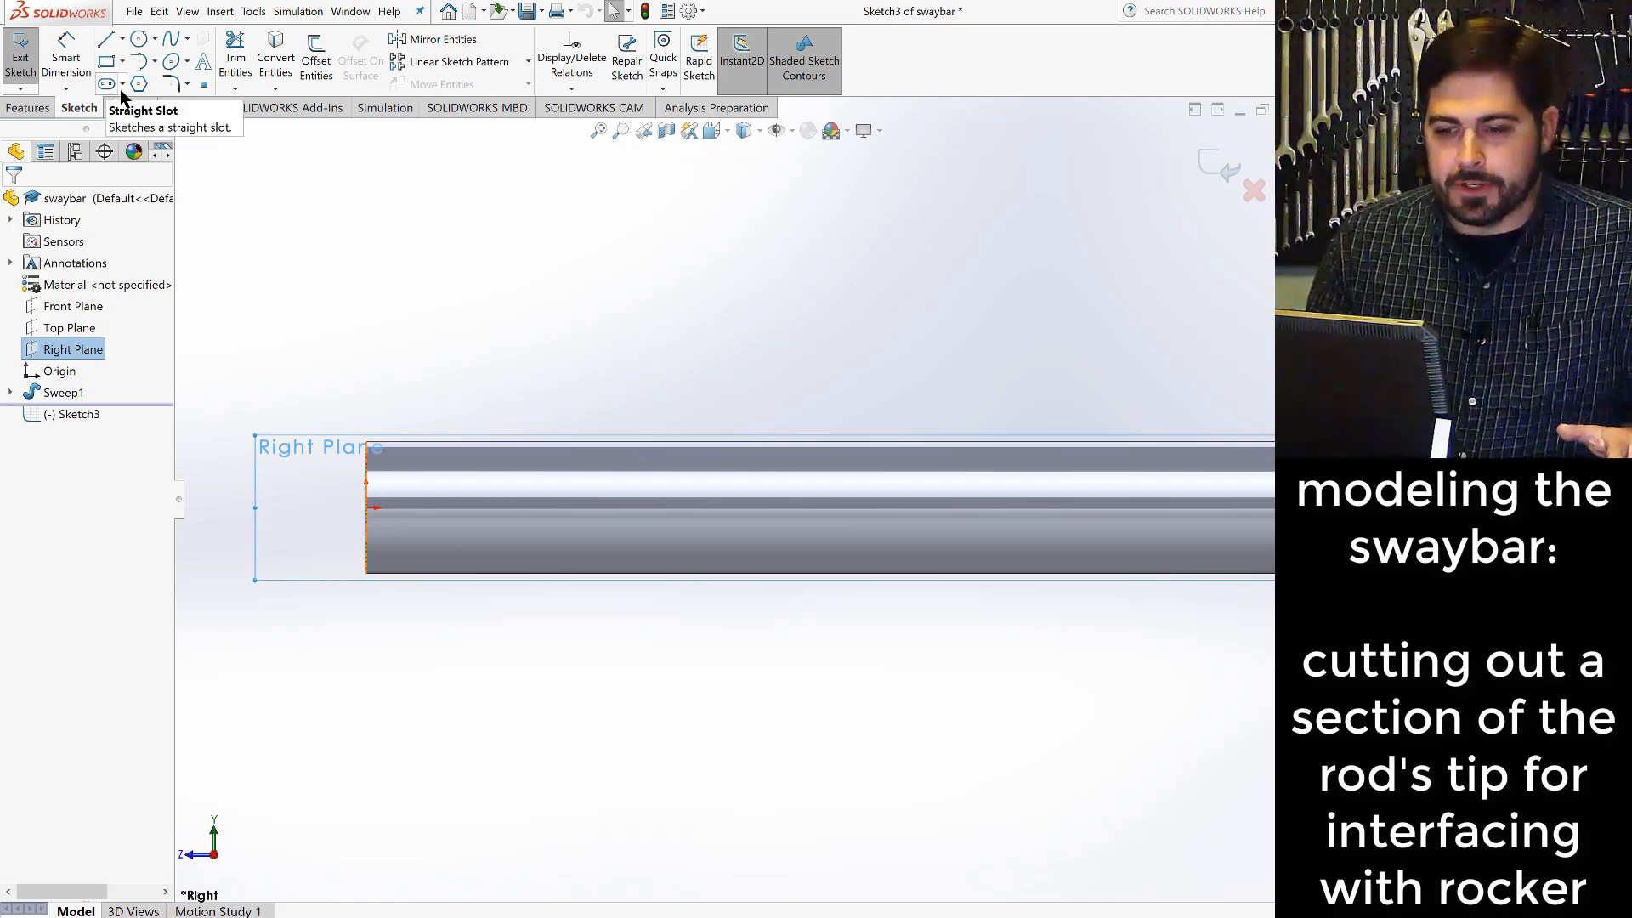
click(106, 39)
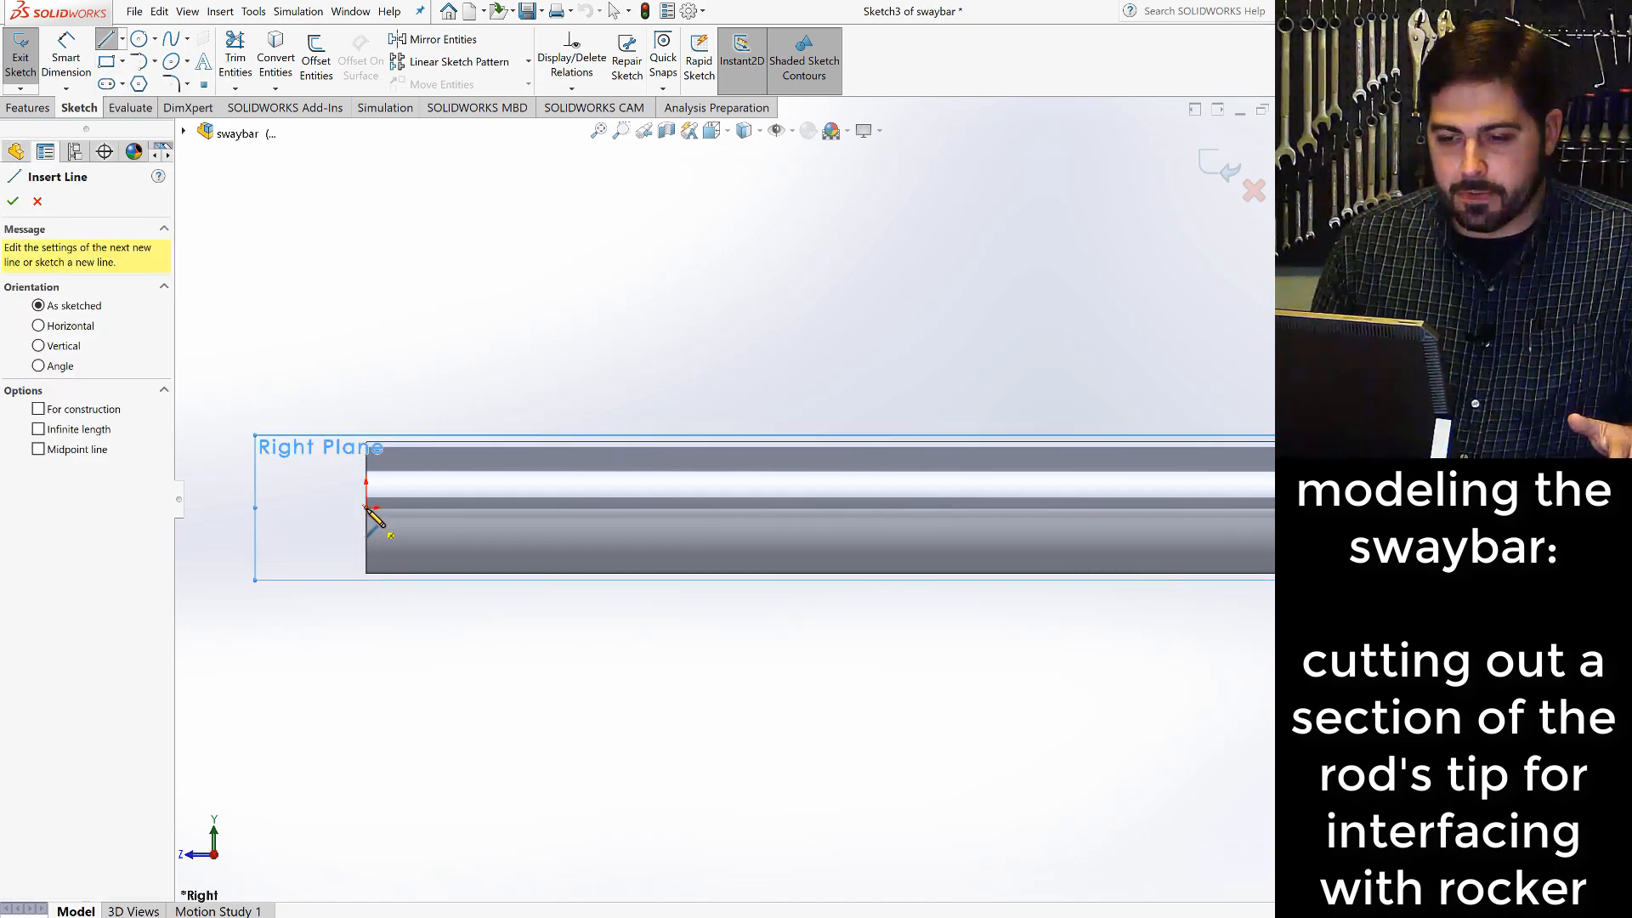
click(366, 507)
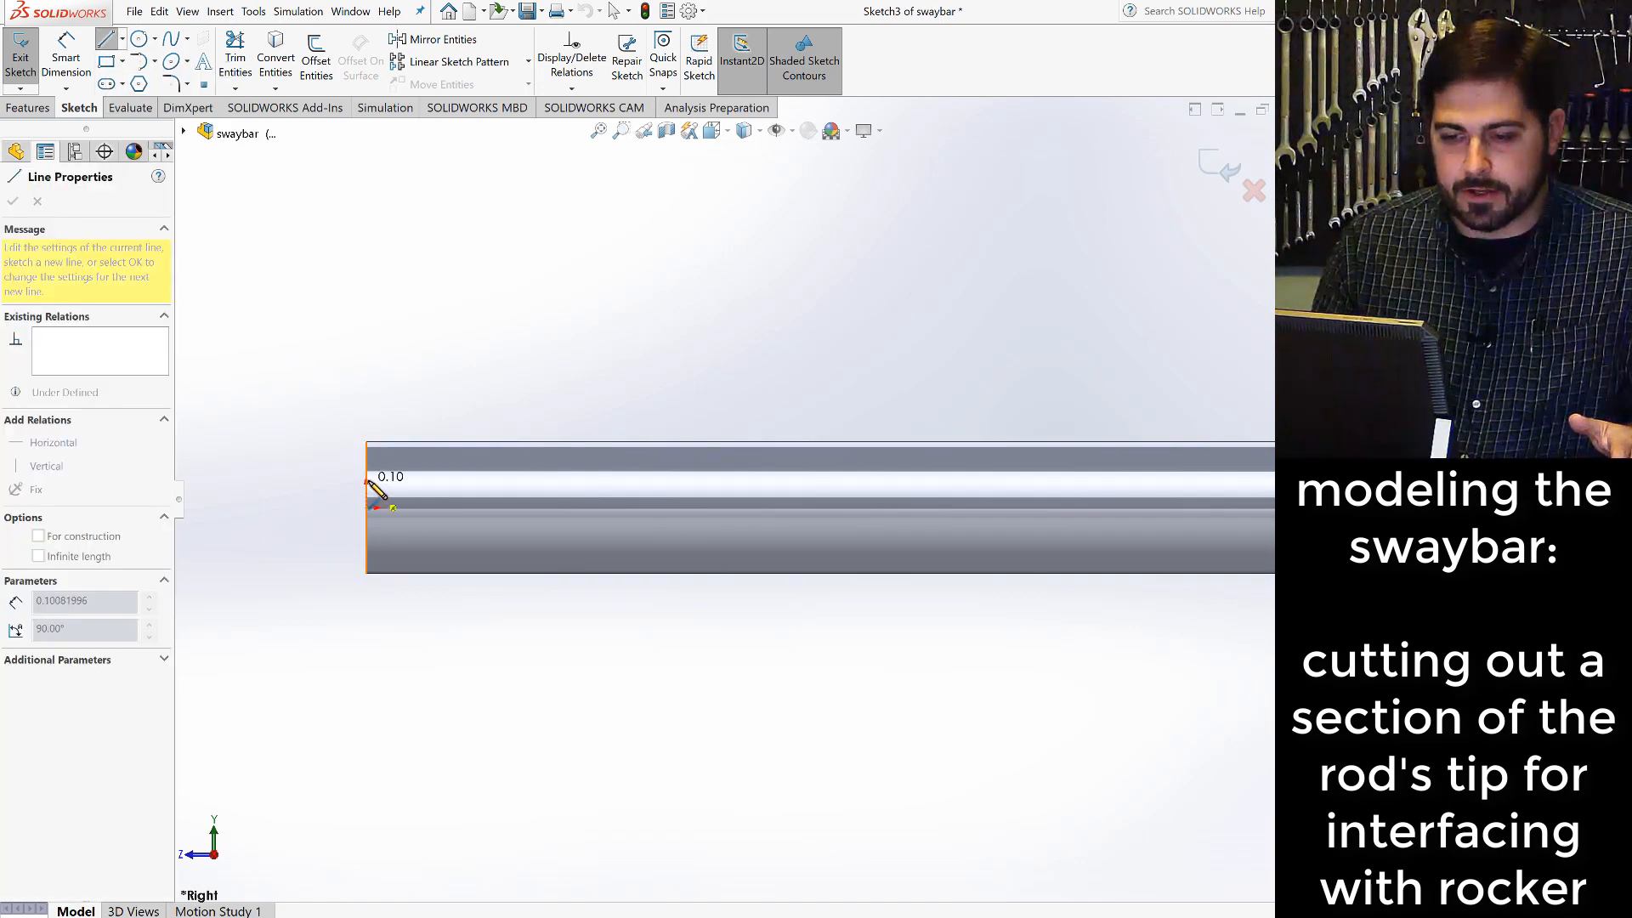
click(368, 472)
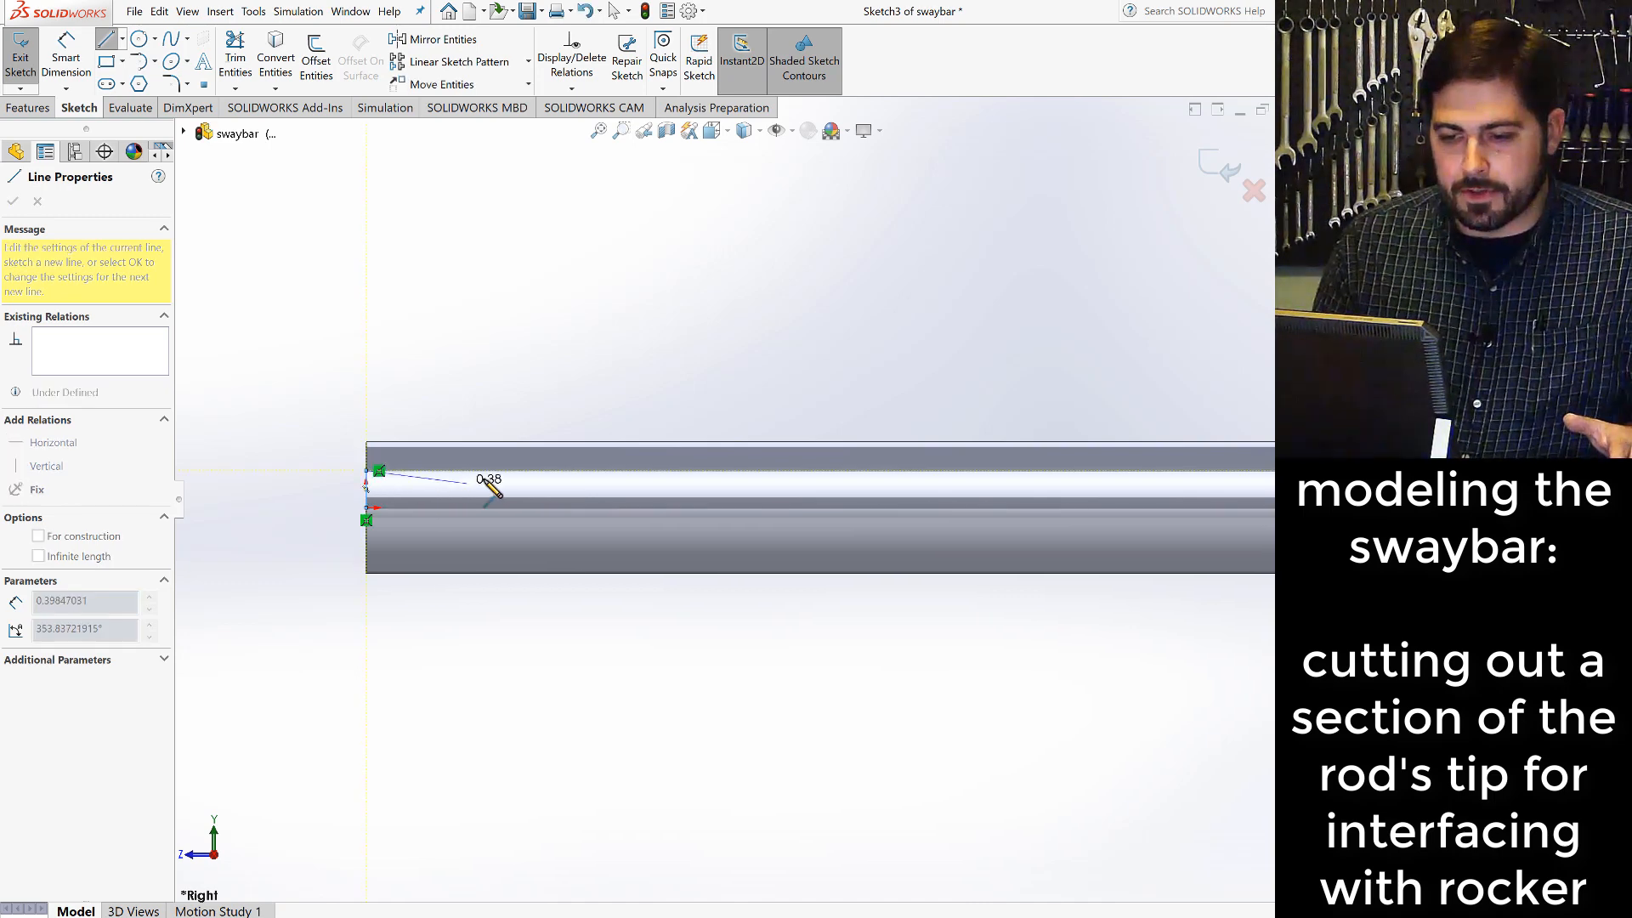
click(490, 473)
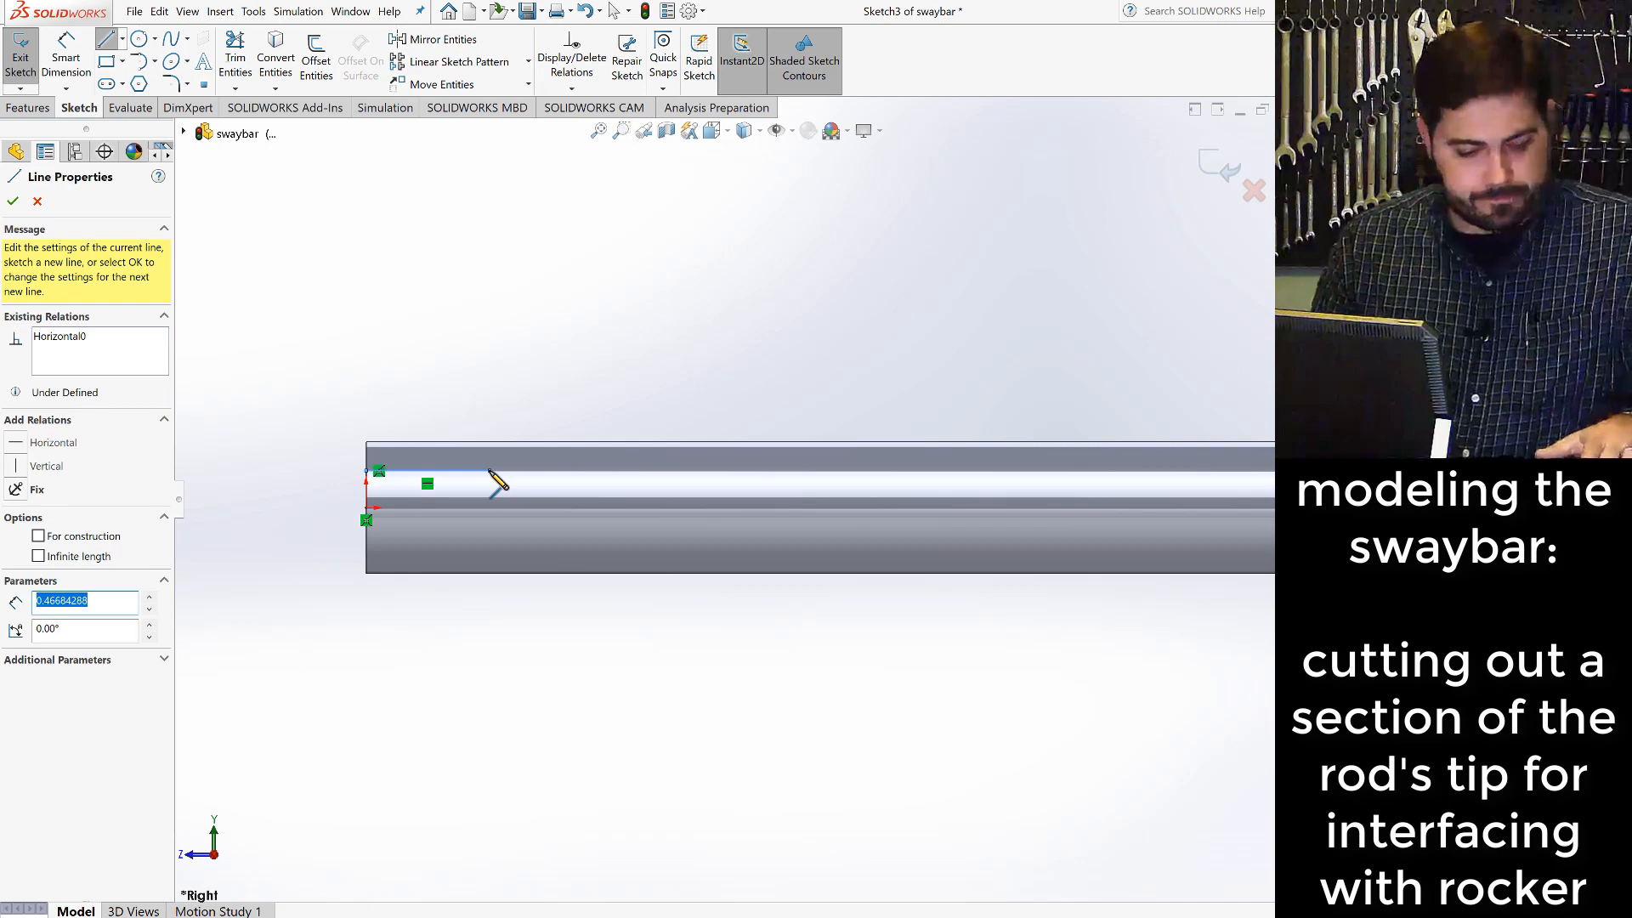
key(Escape)
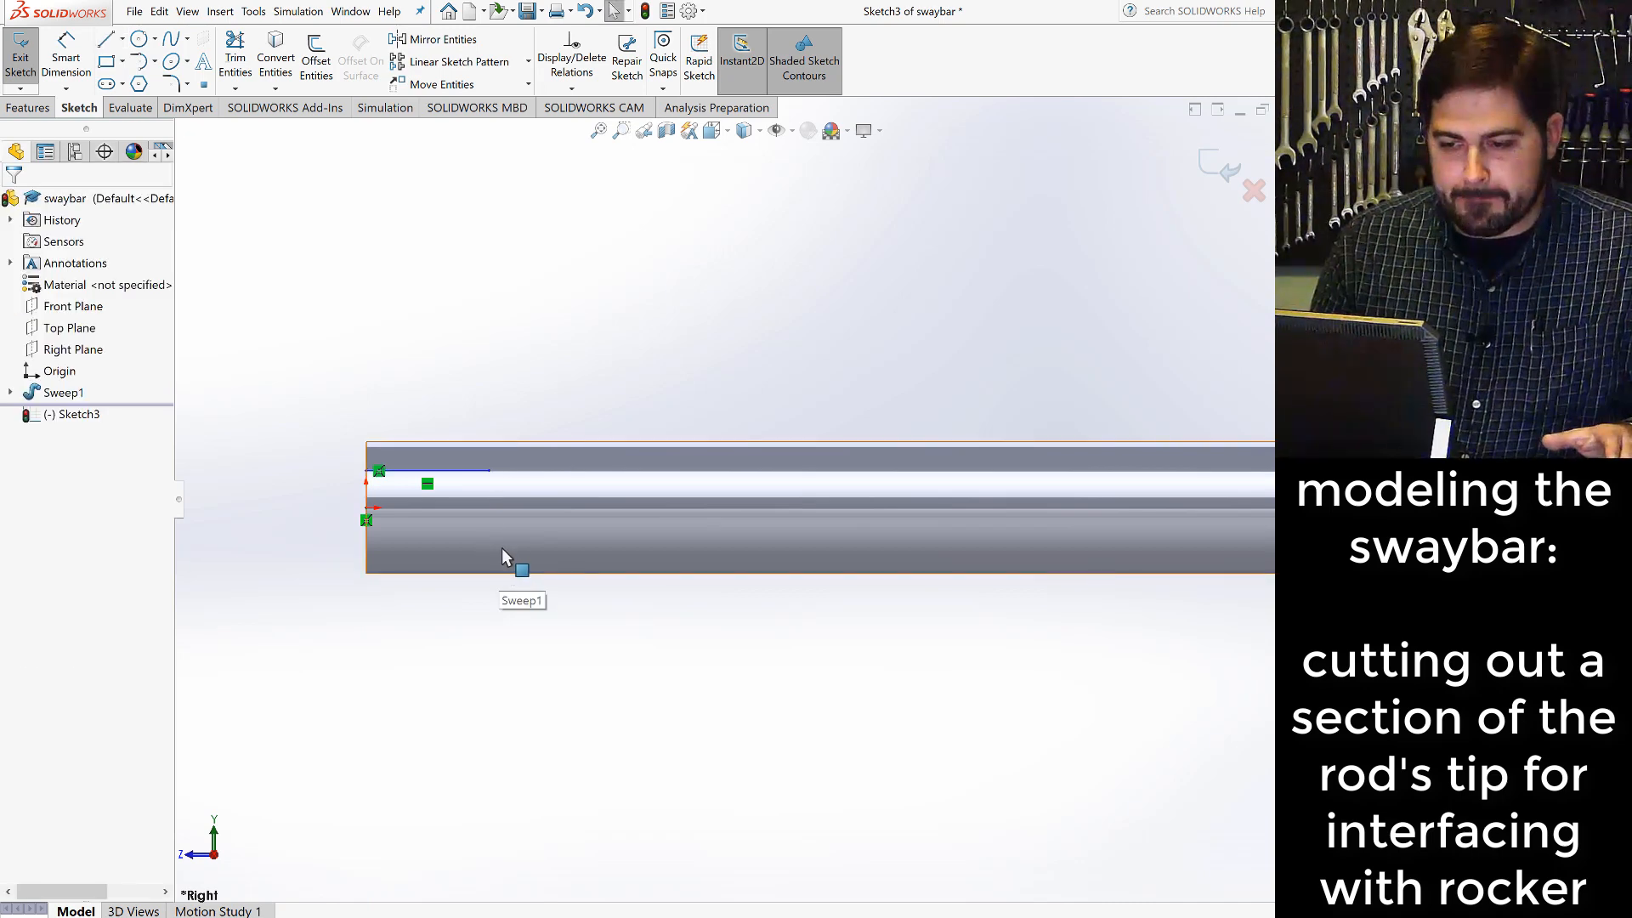
- Draw a tangent arc of about 0.36 in radius and 87° from the horizontal line's free end towards the rod's lower edge
click(136, 63)
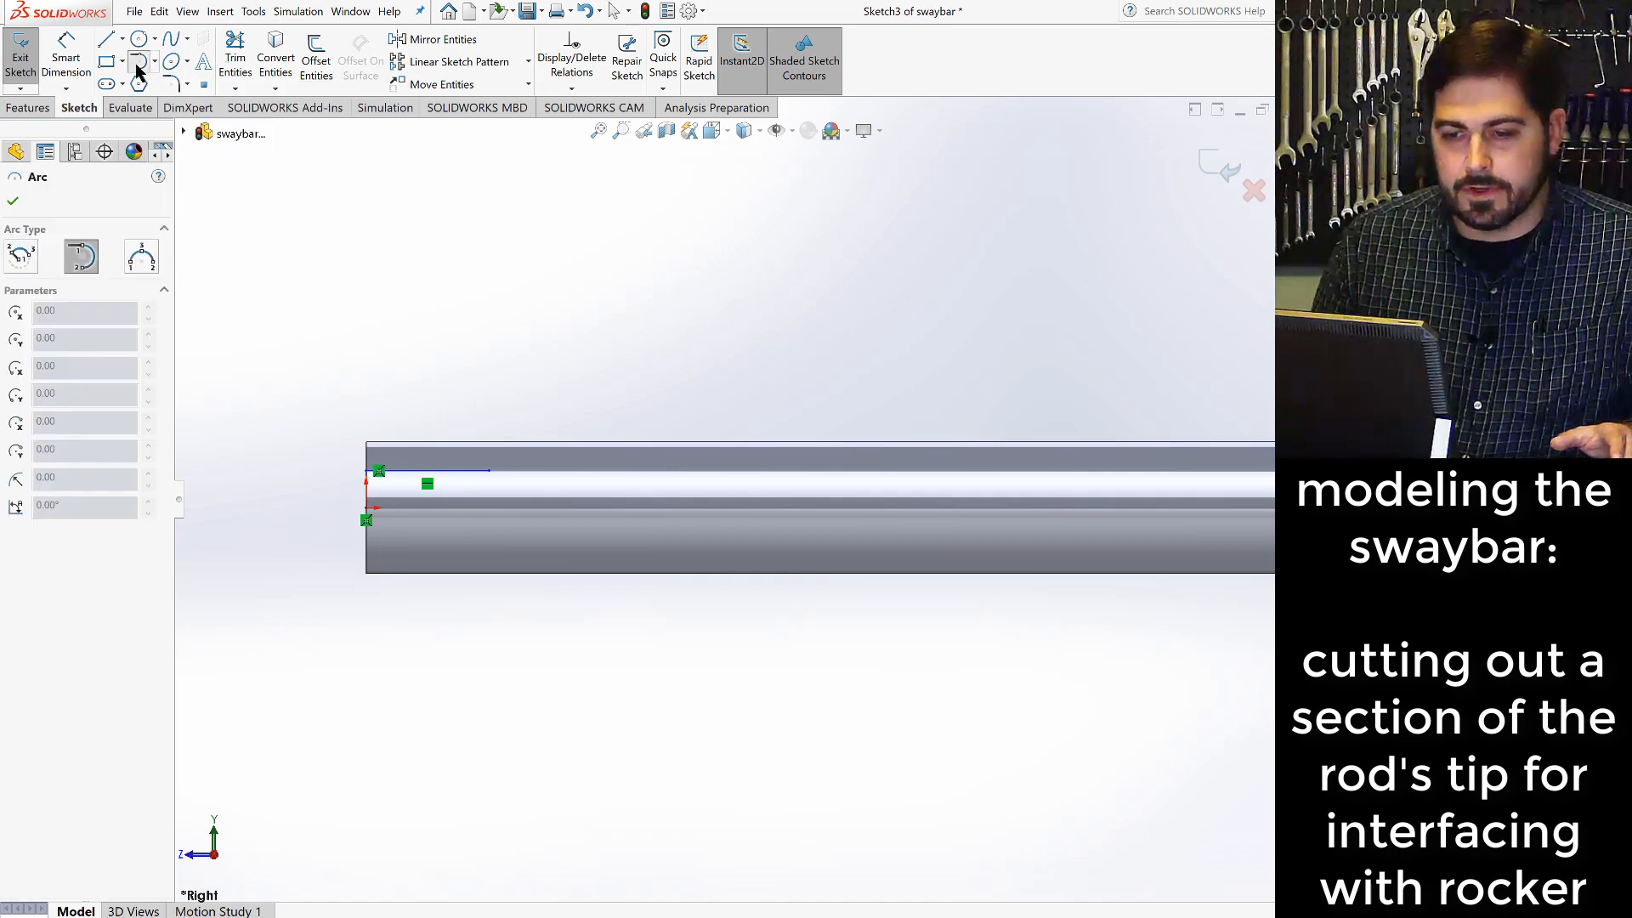
click(491, 470)
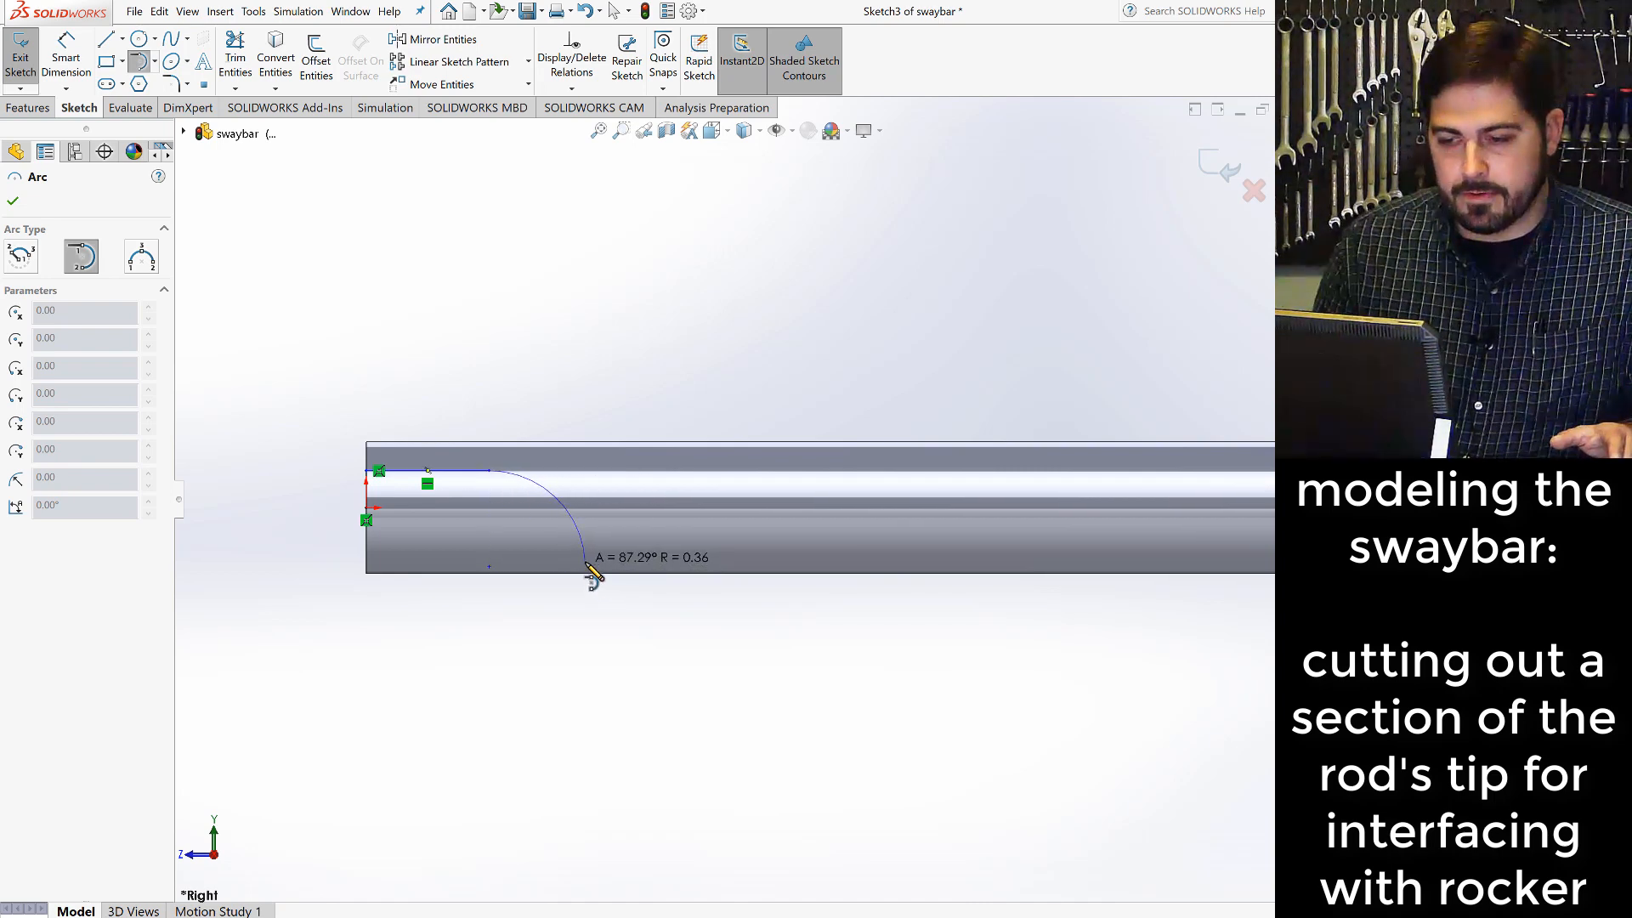
click(586, 562)
key(Escape)
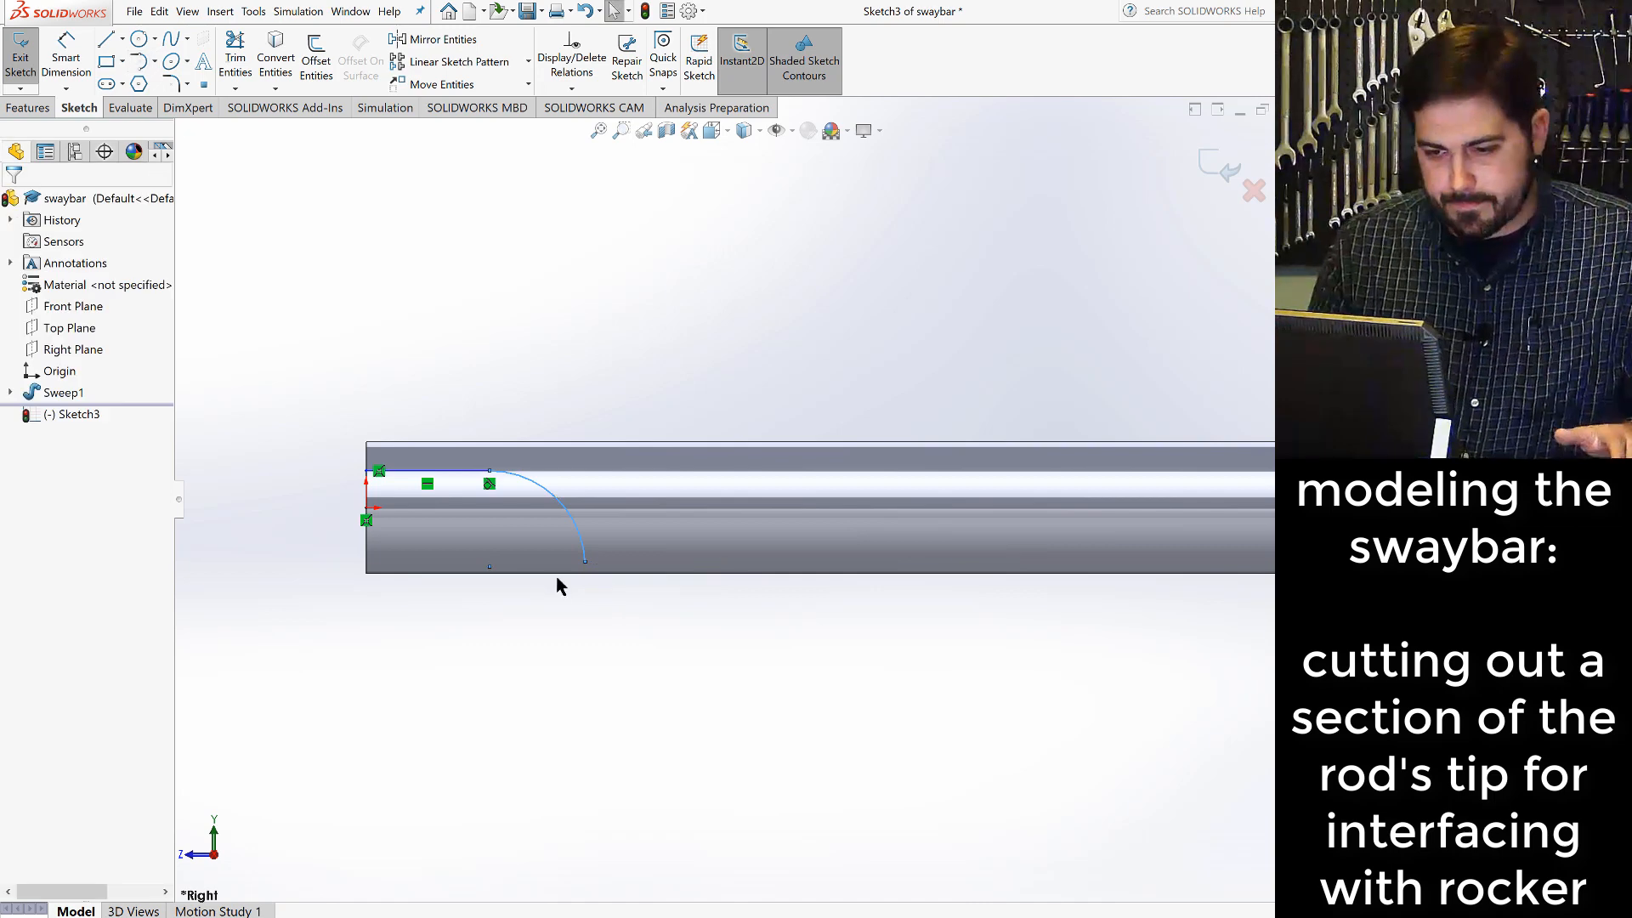
- Sketch a line from the origin down the rod's end to its lower edge, continued about 0.63 in along that edge
click(105, 39)
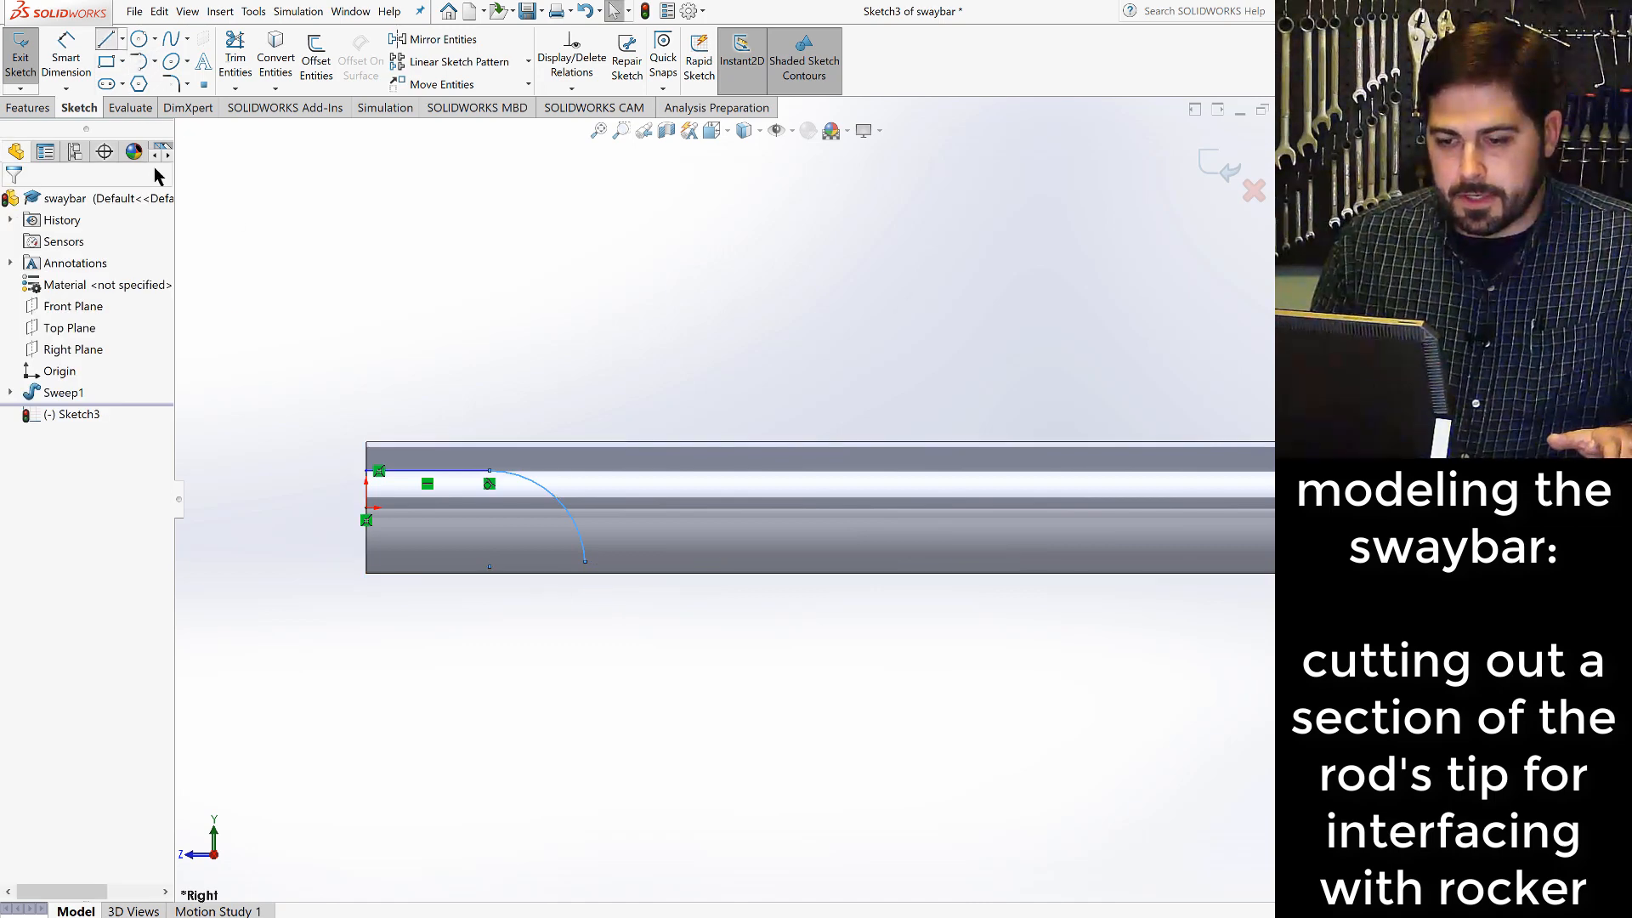
click(366, 517)
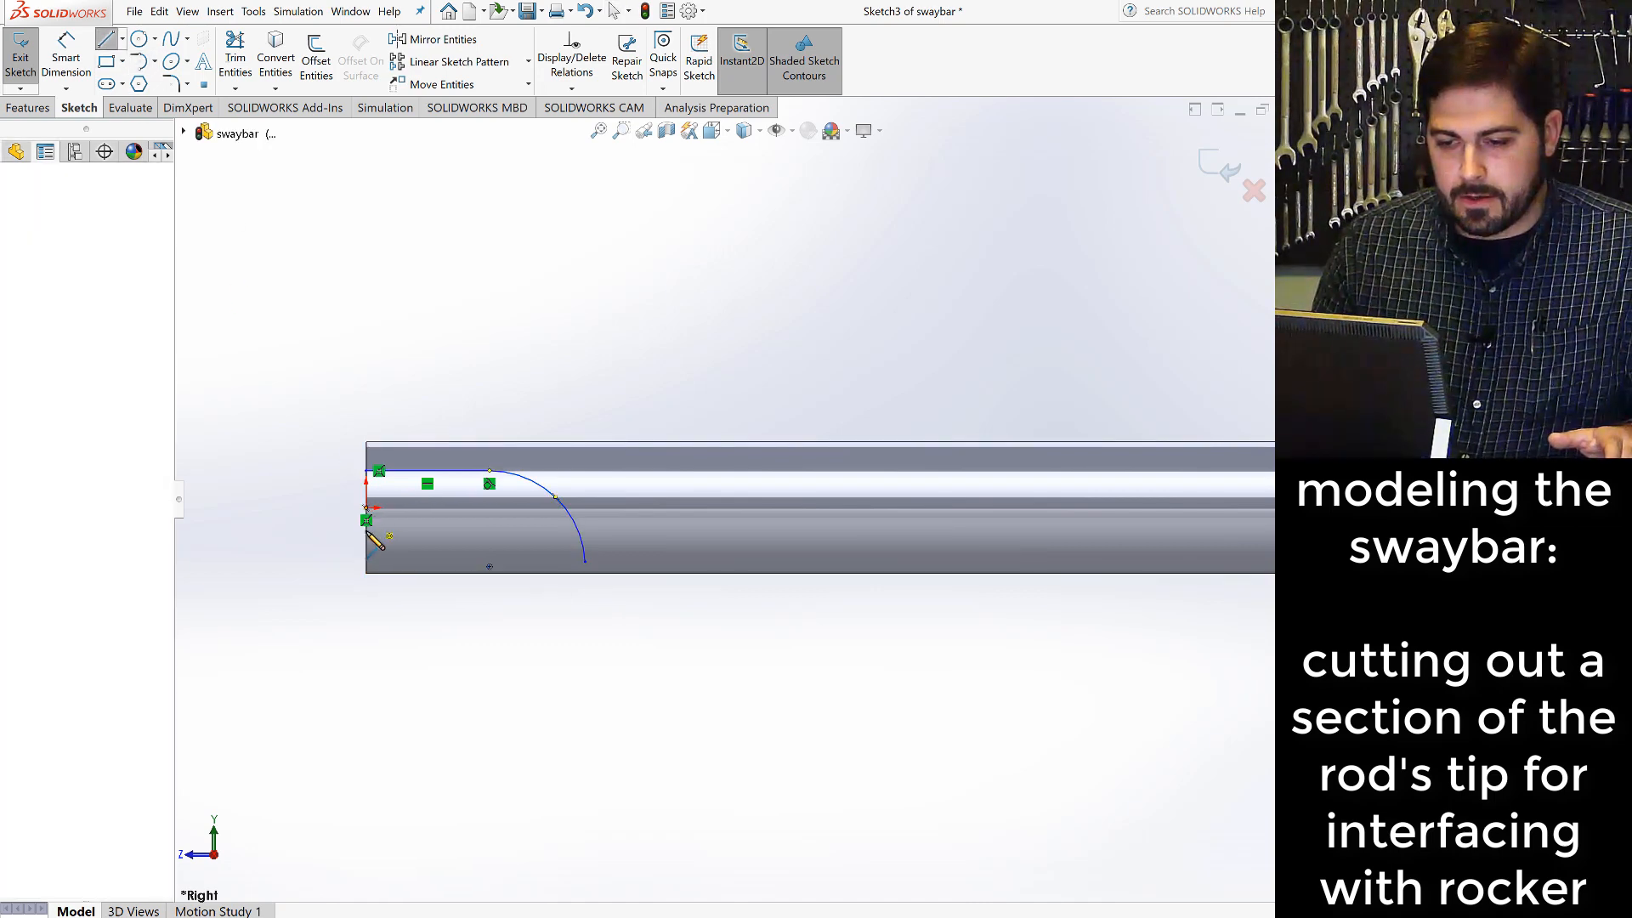
click(366, 587)
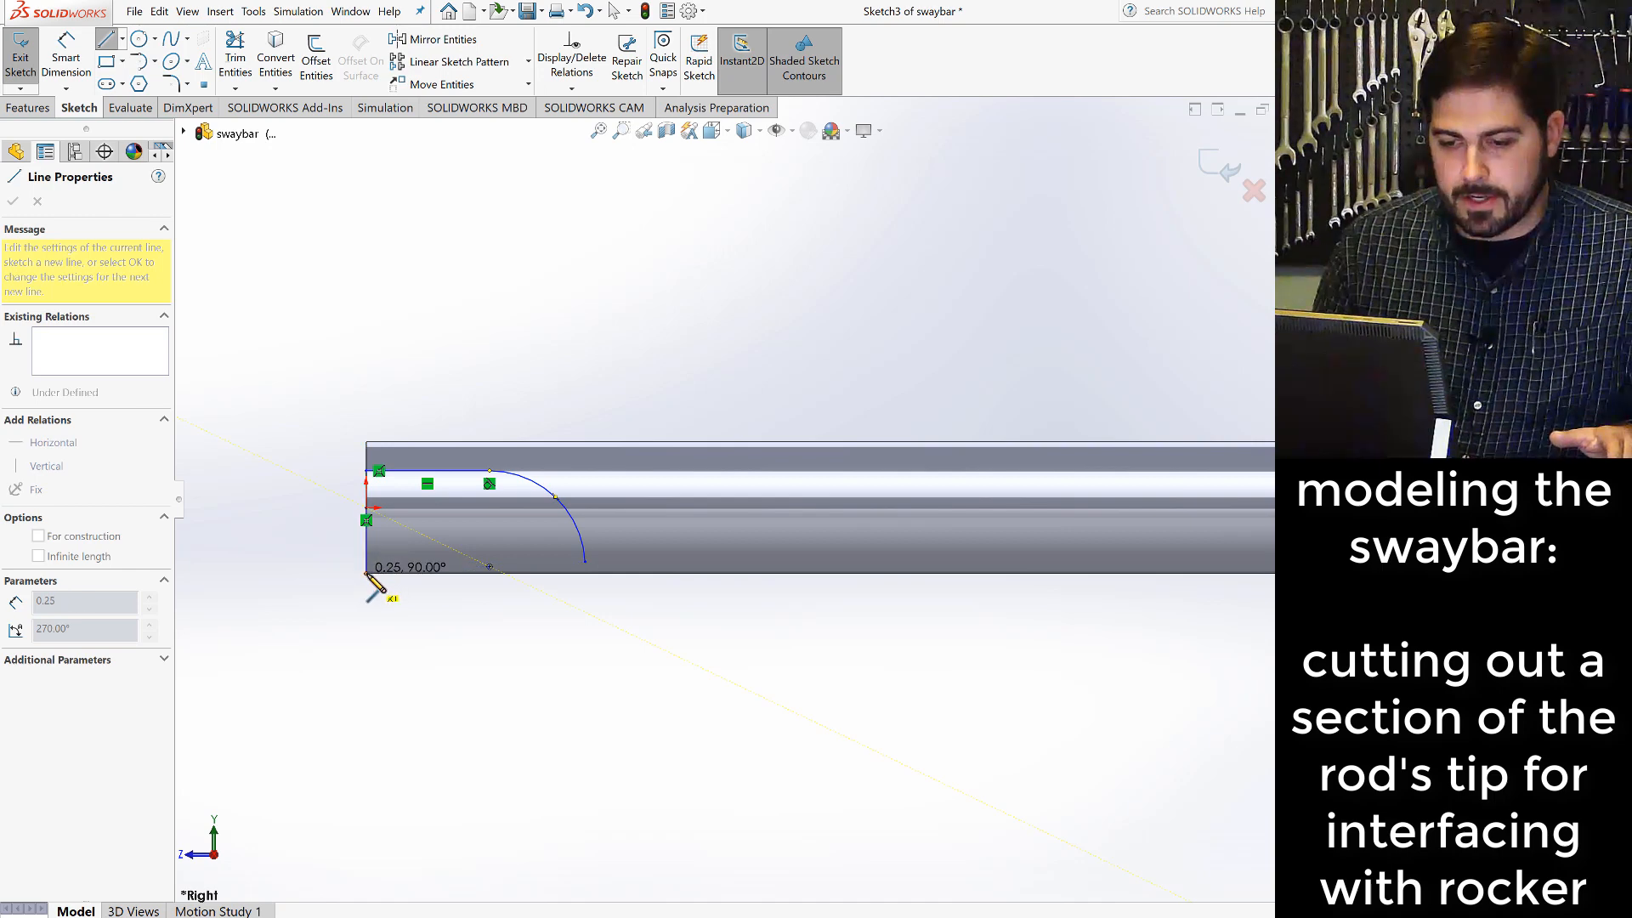
click(534, 586)
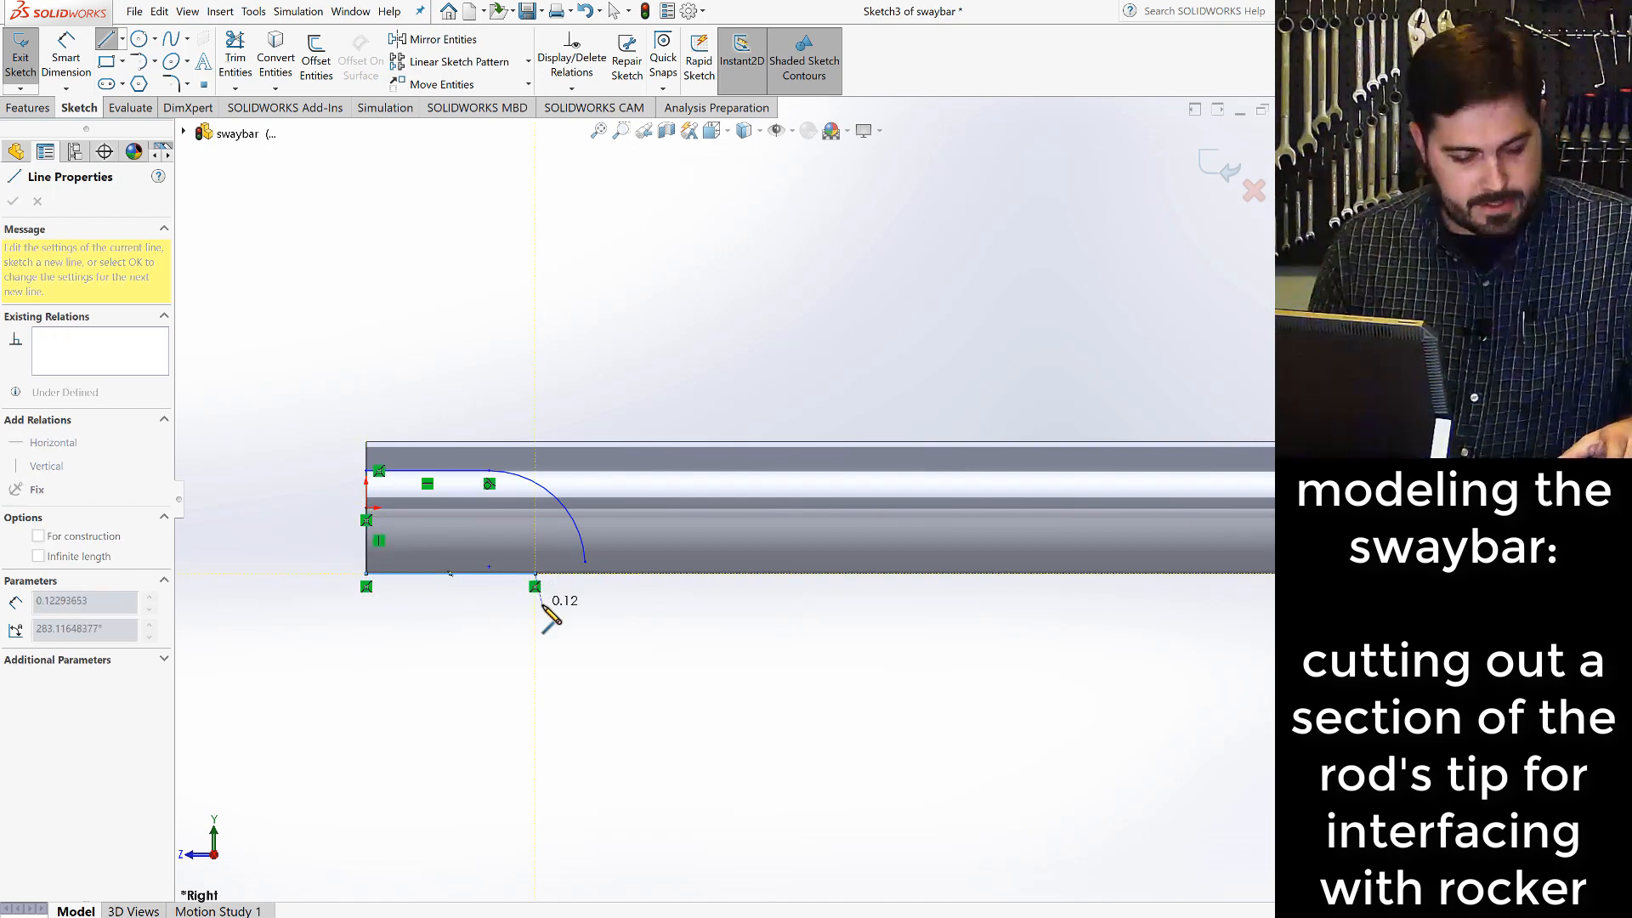
key(Escape)
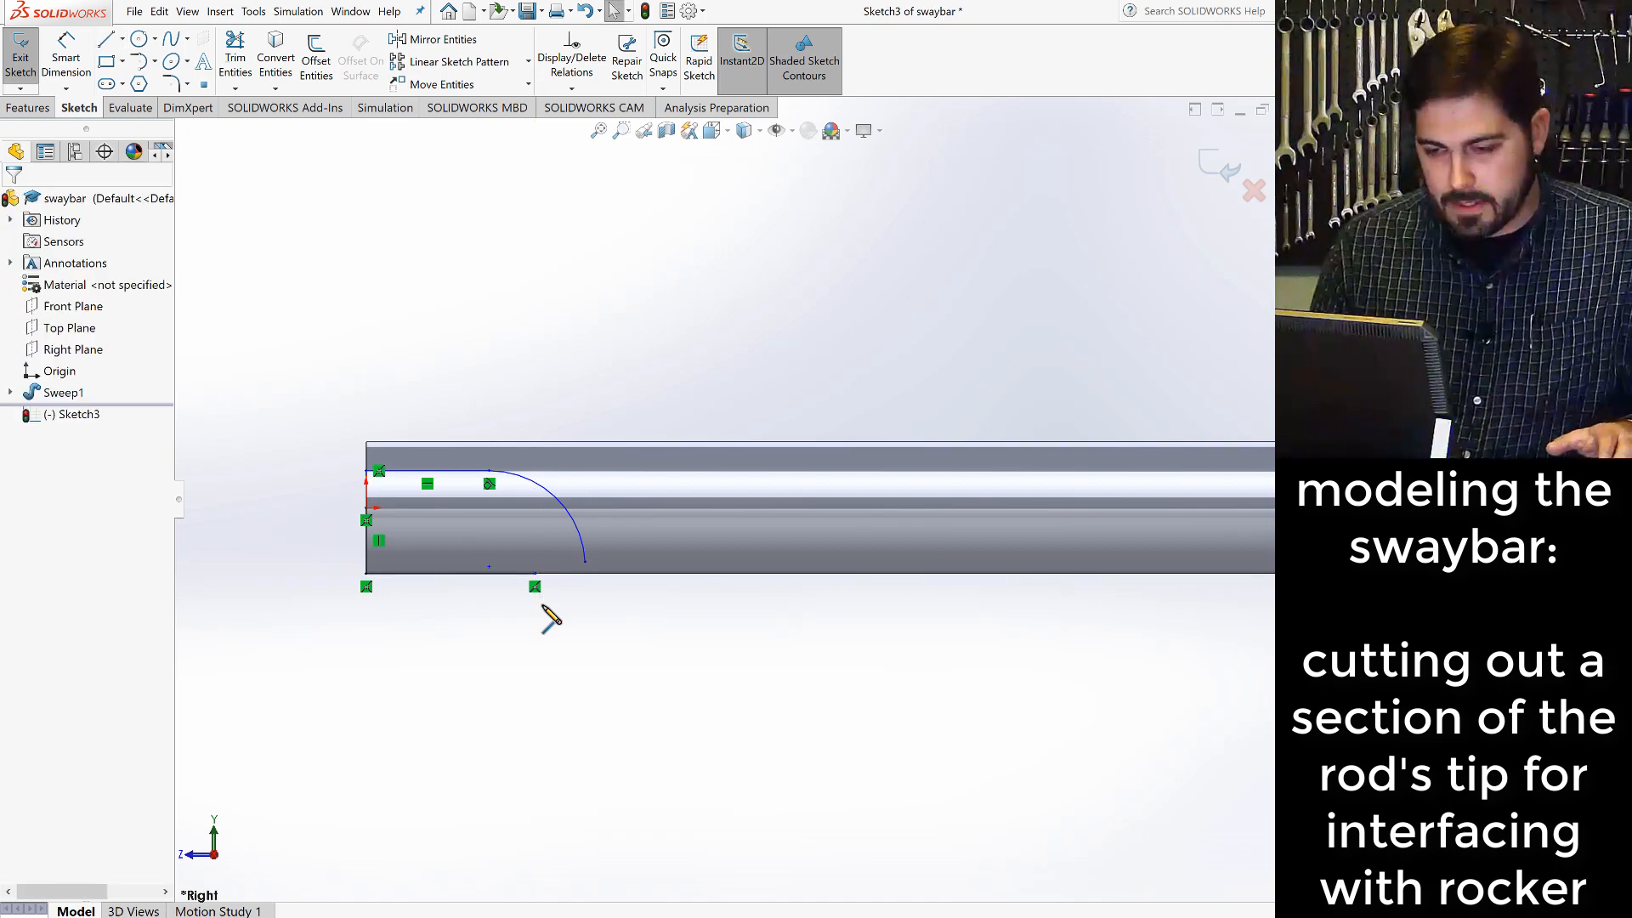
- Merge the arc's lower endpoint with the free endpoint of the bottom line to close the profile
click(585, 562)
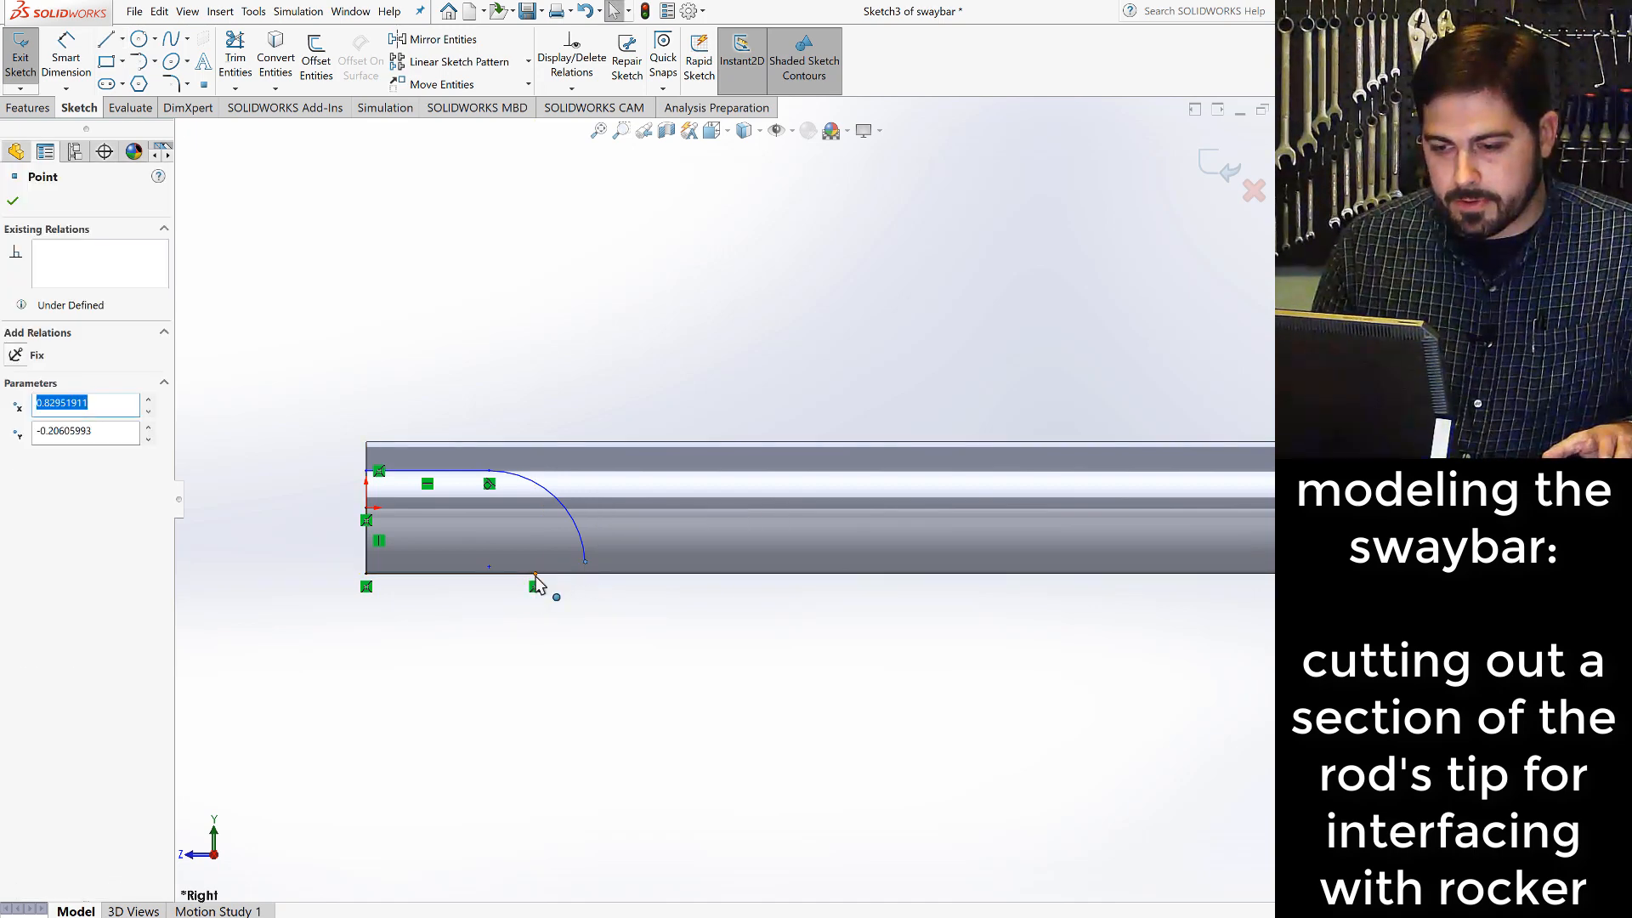
ctrl+click(536, 585)
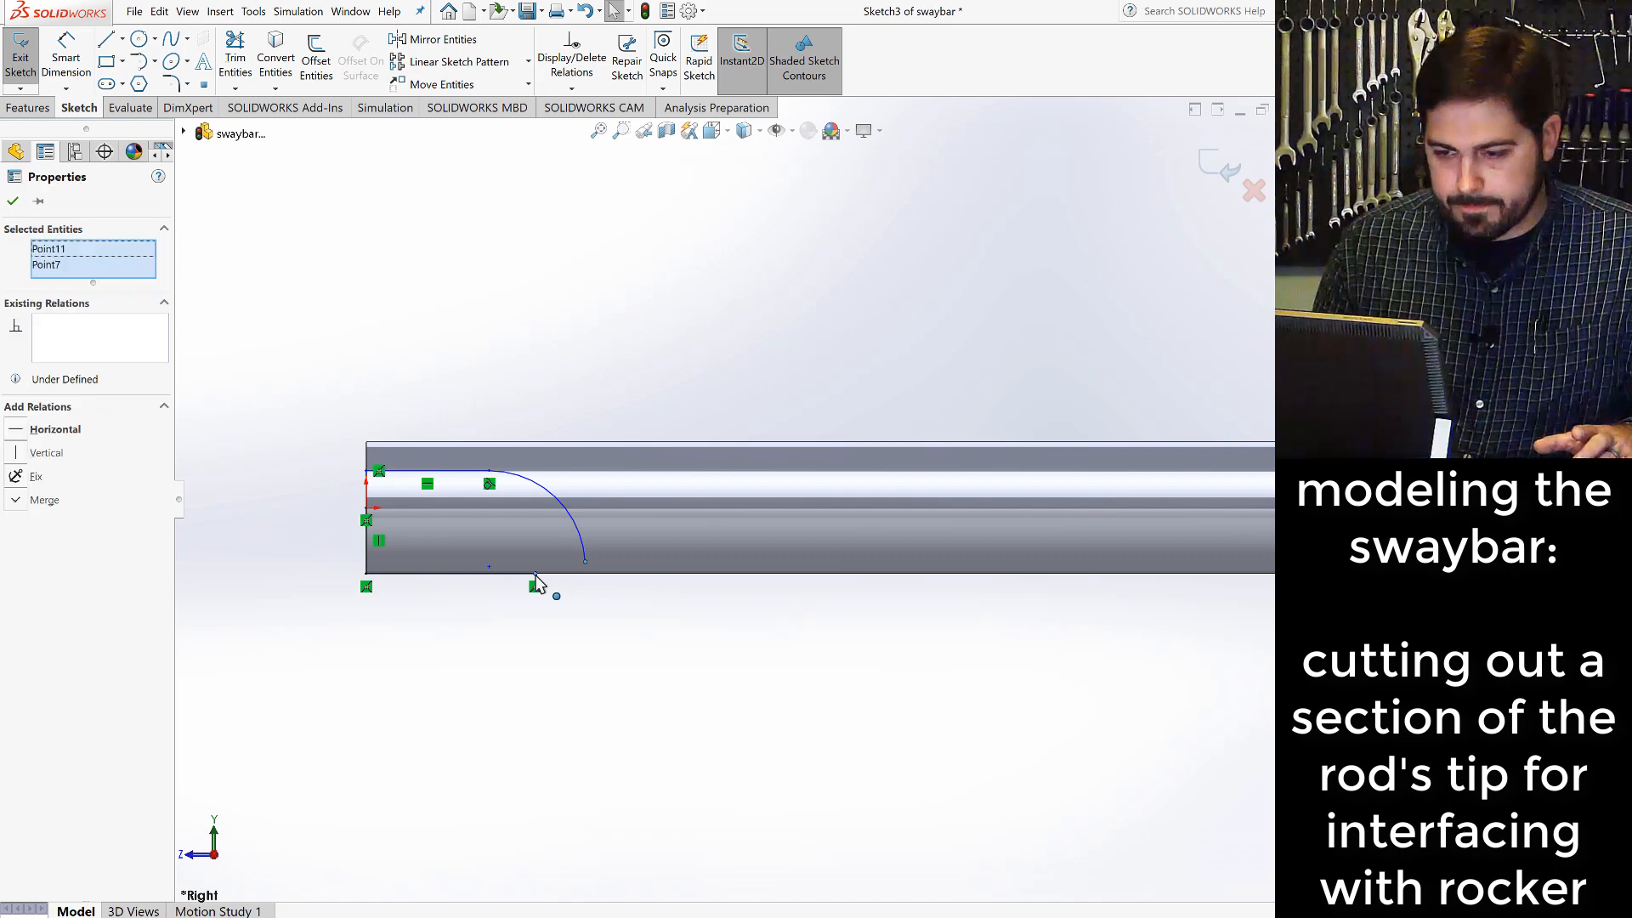
click(34, 501)
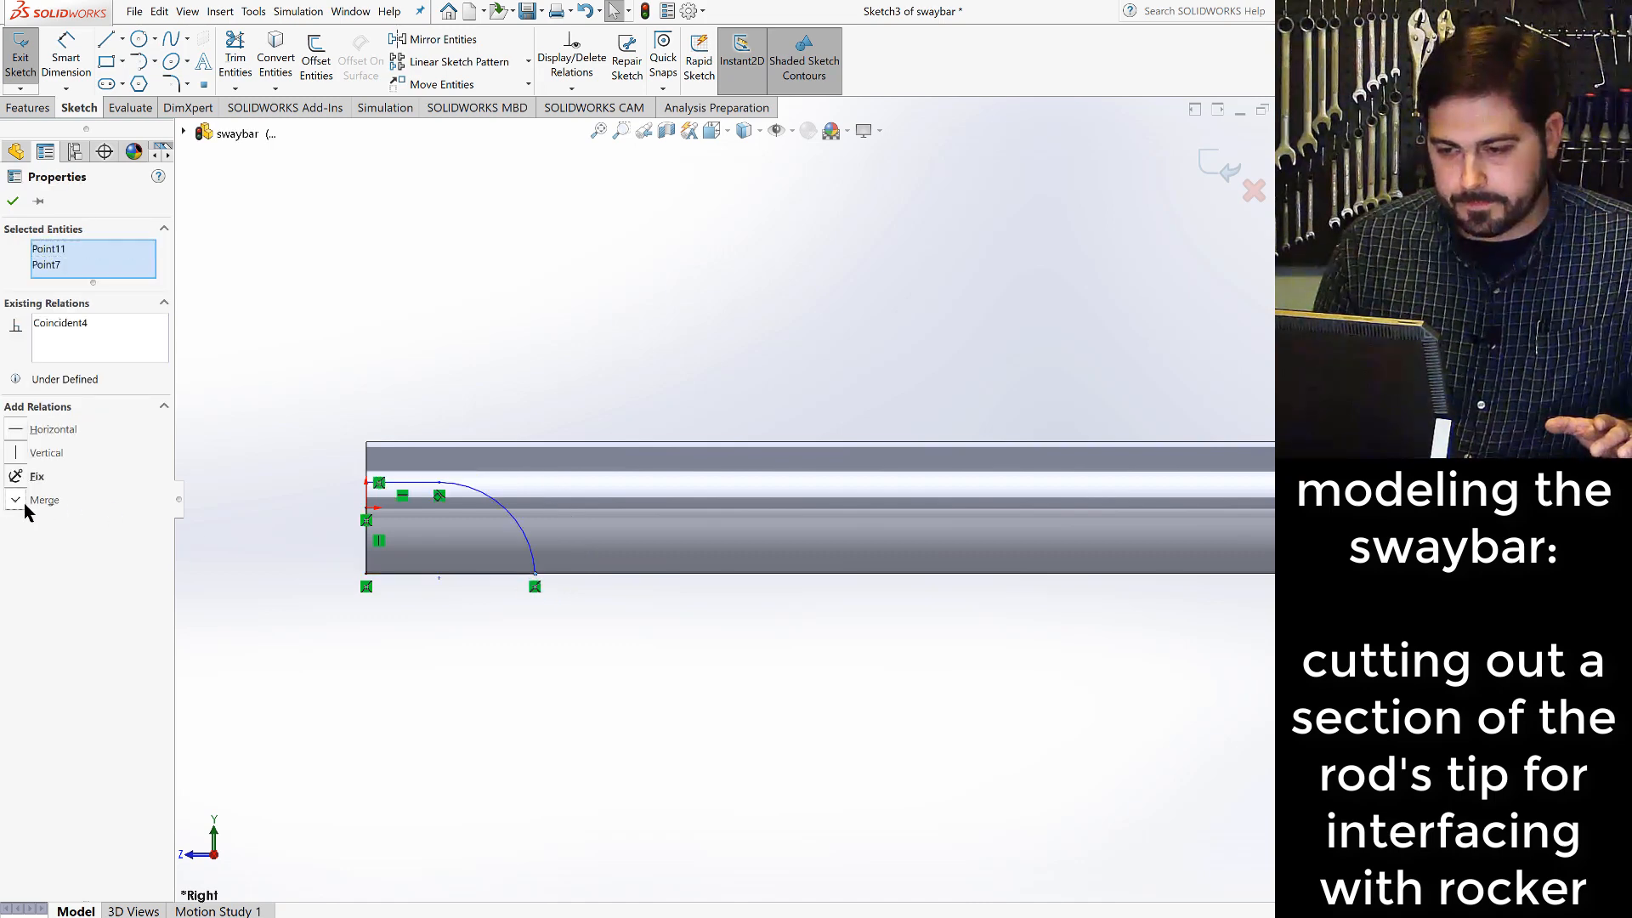
- Make the arc's centre point coincident with the bottom line of the profile and clear the selection
click(440, 579)
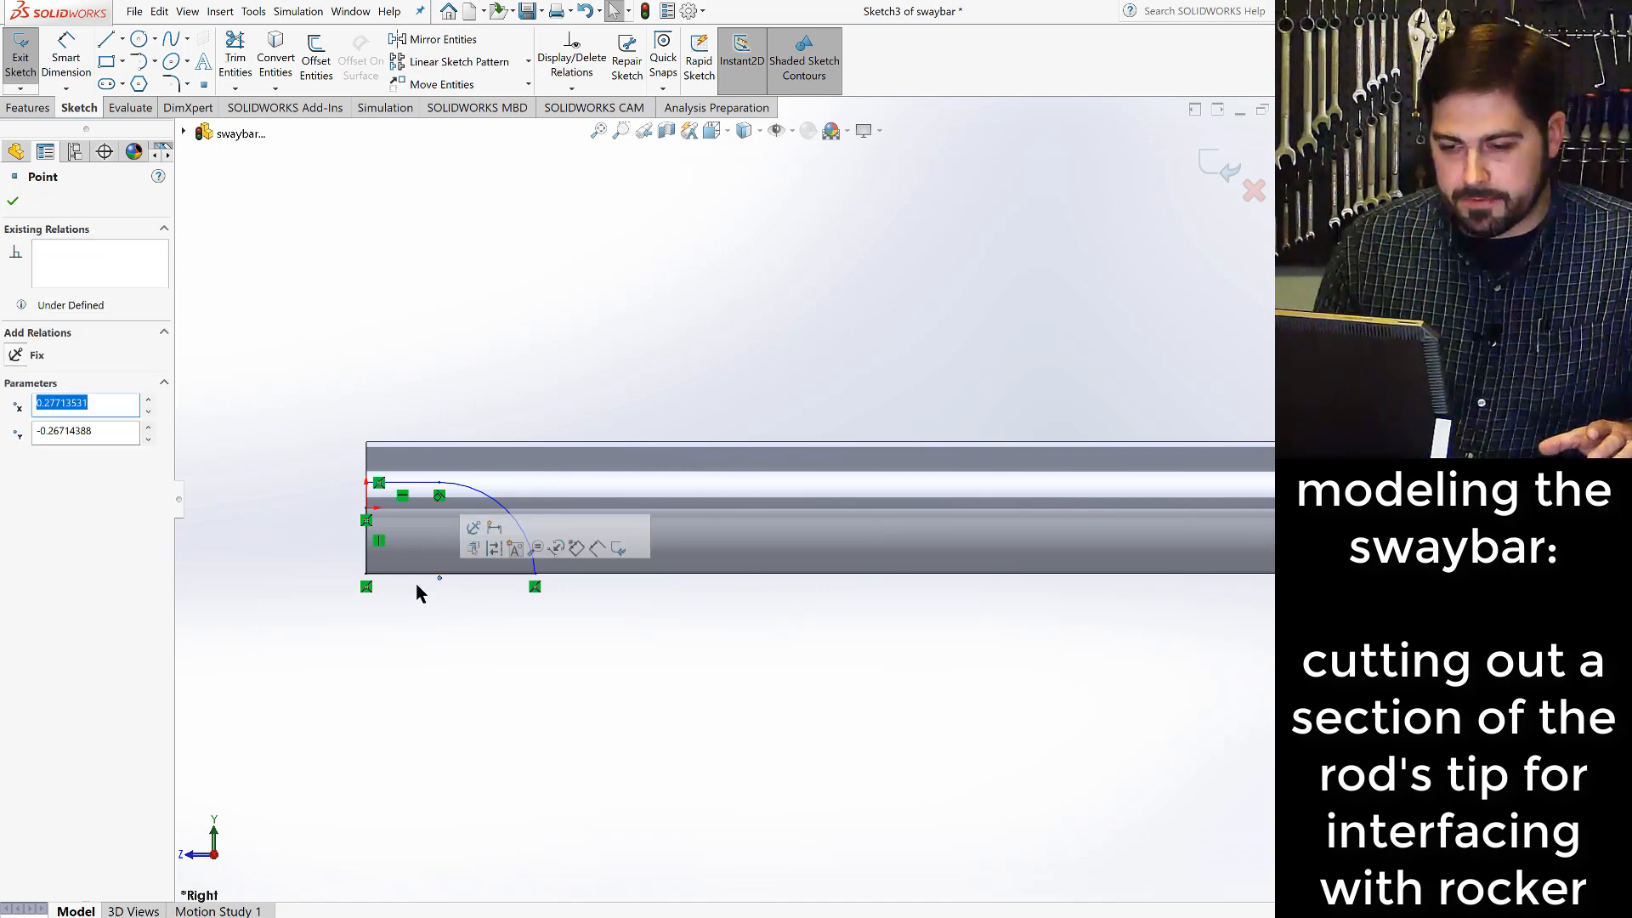
ctrl+click(417, 575)
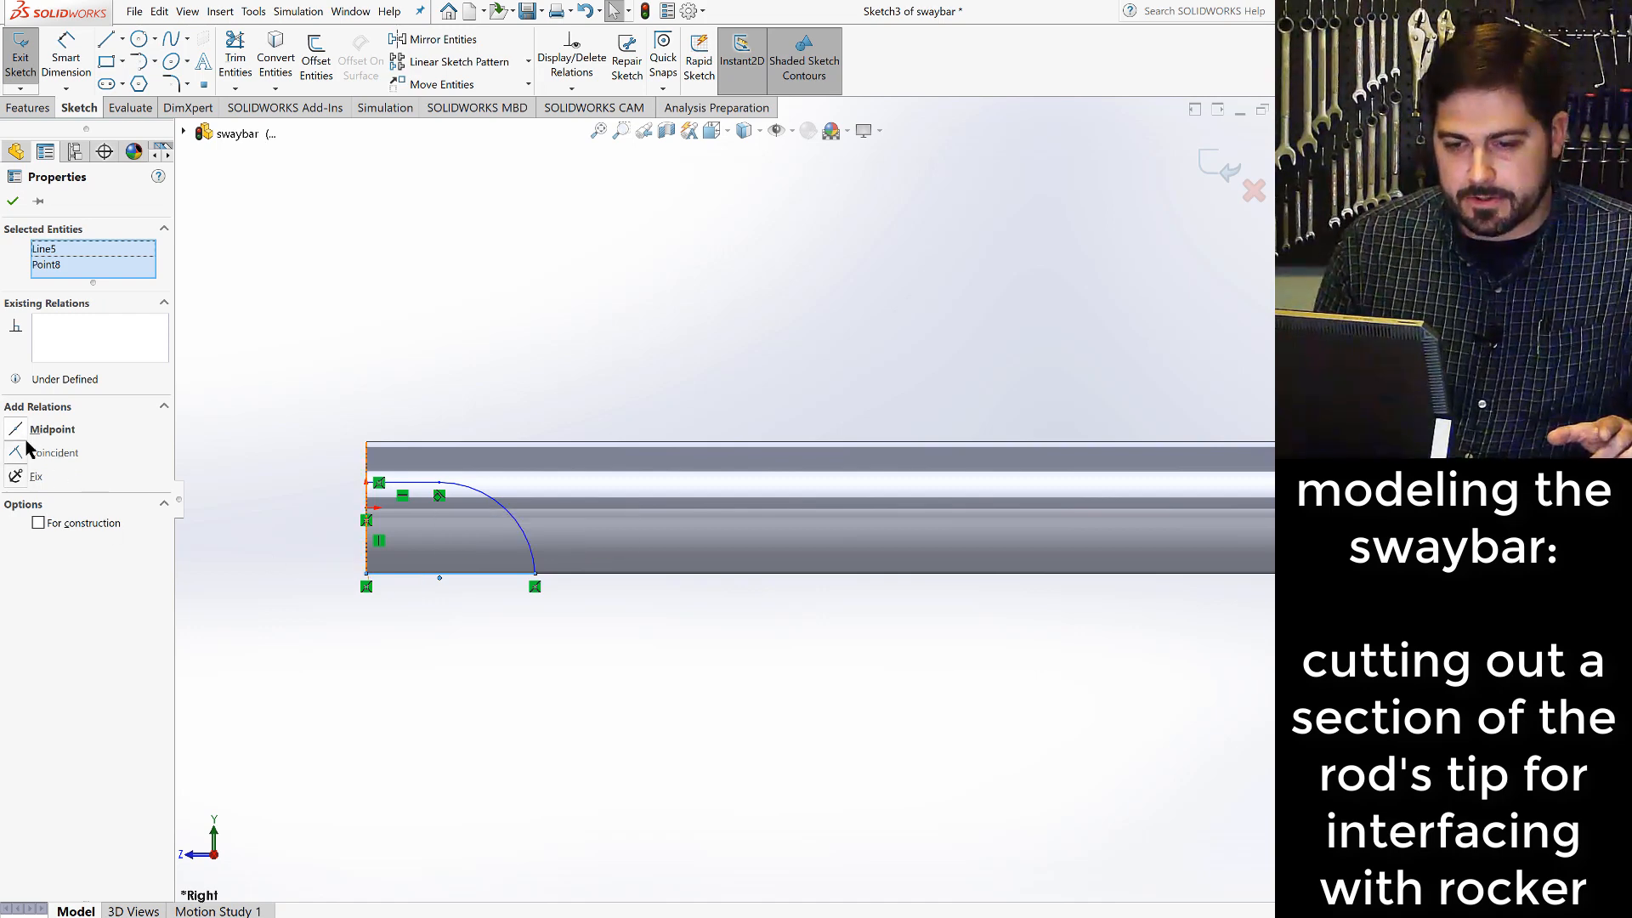
click(25, 456)
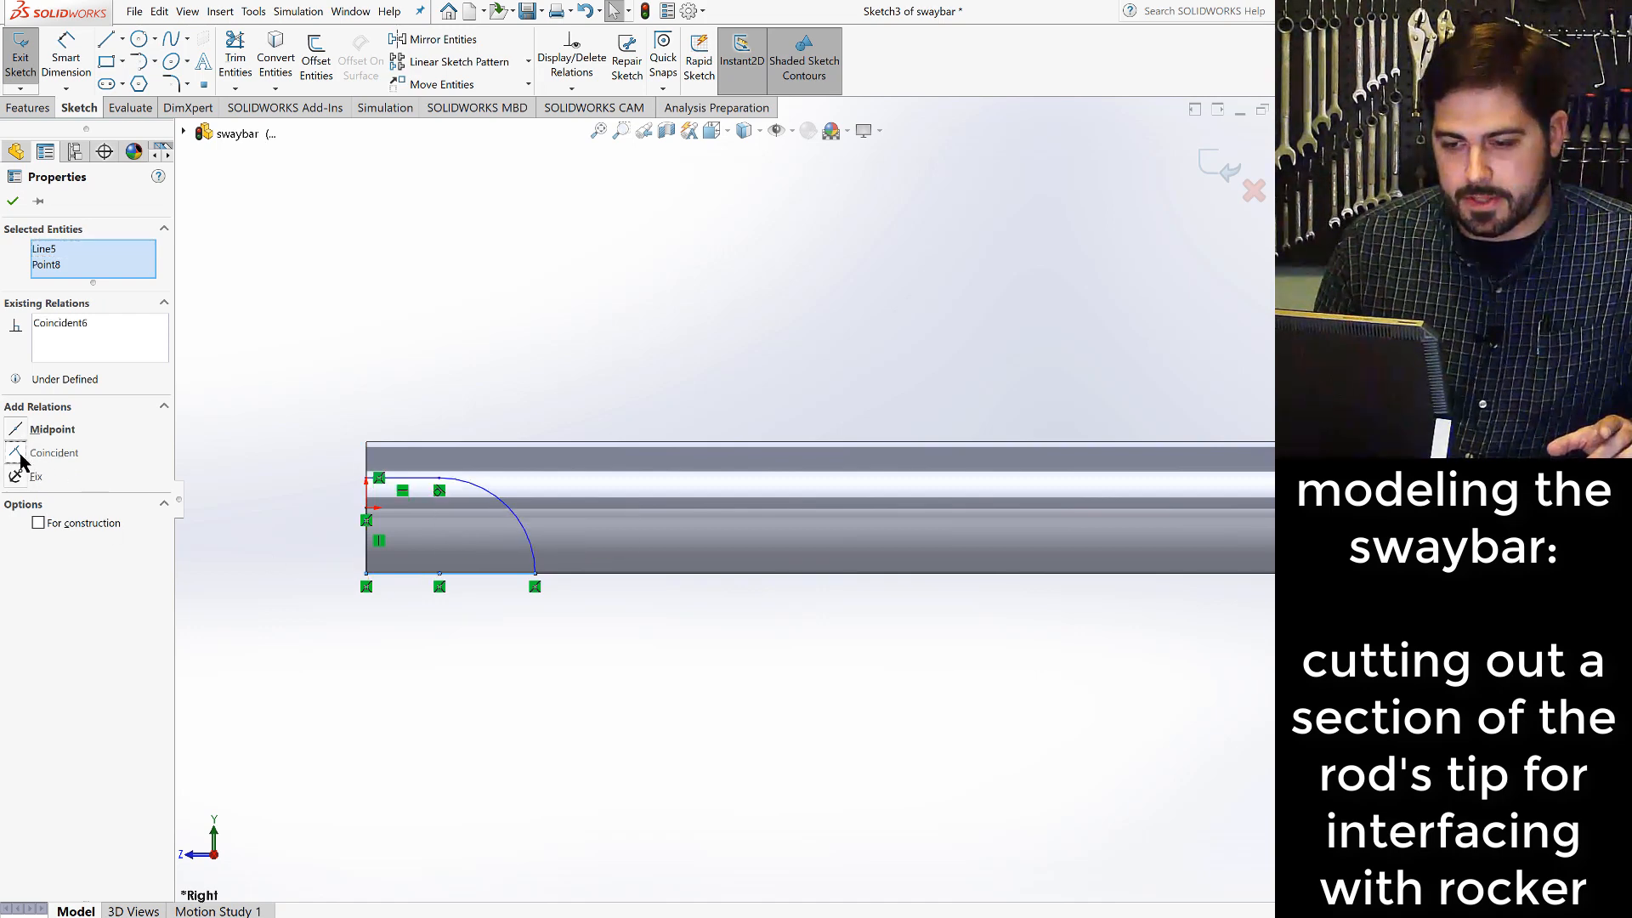
click(476, 671)
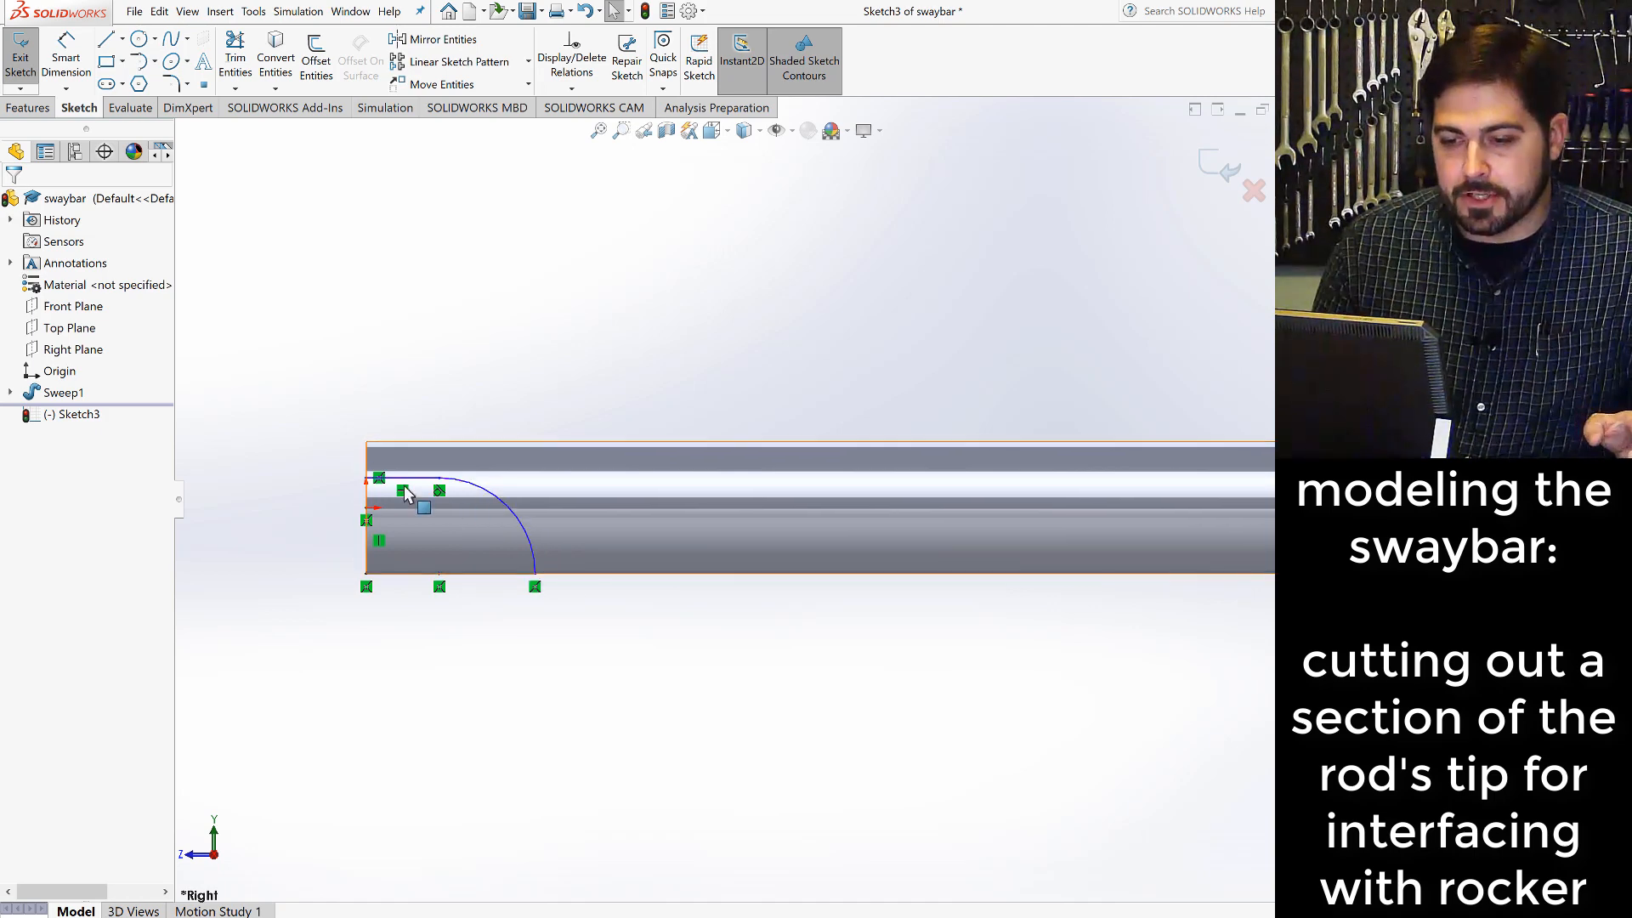
- Dimension the profile's upper horizontal line at the rod's end to 0.375 in
click(66, 60)
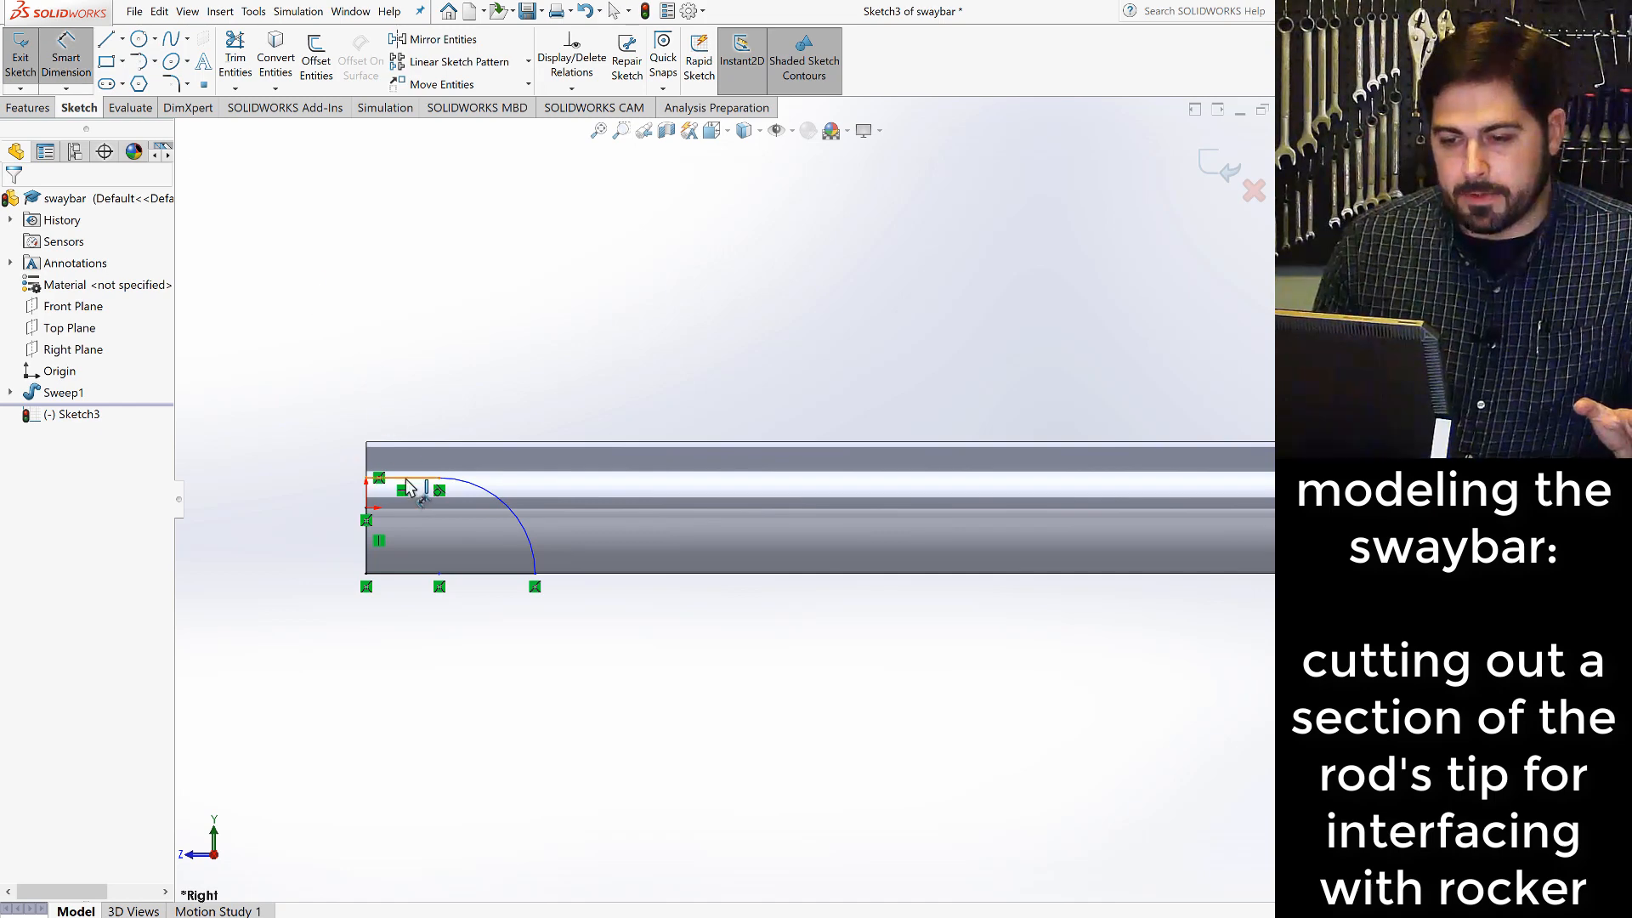
click(407, 479)
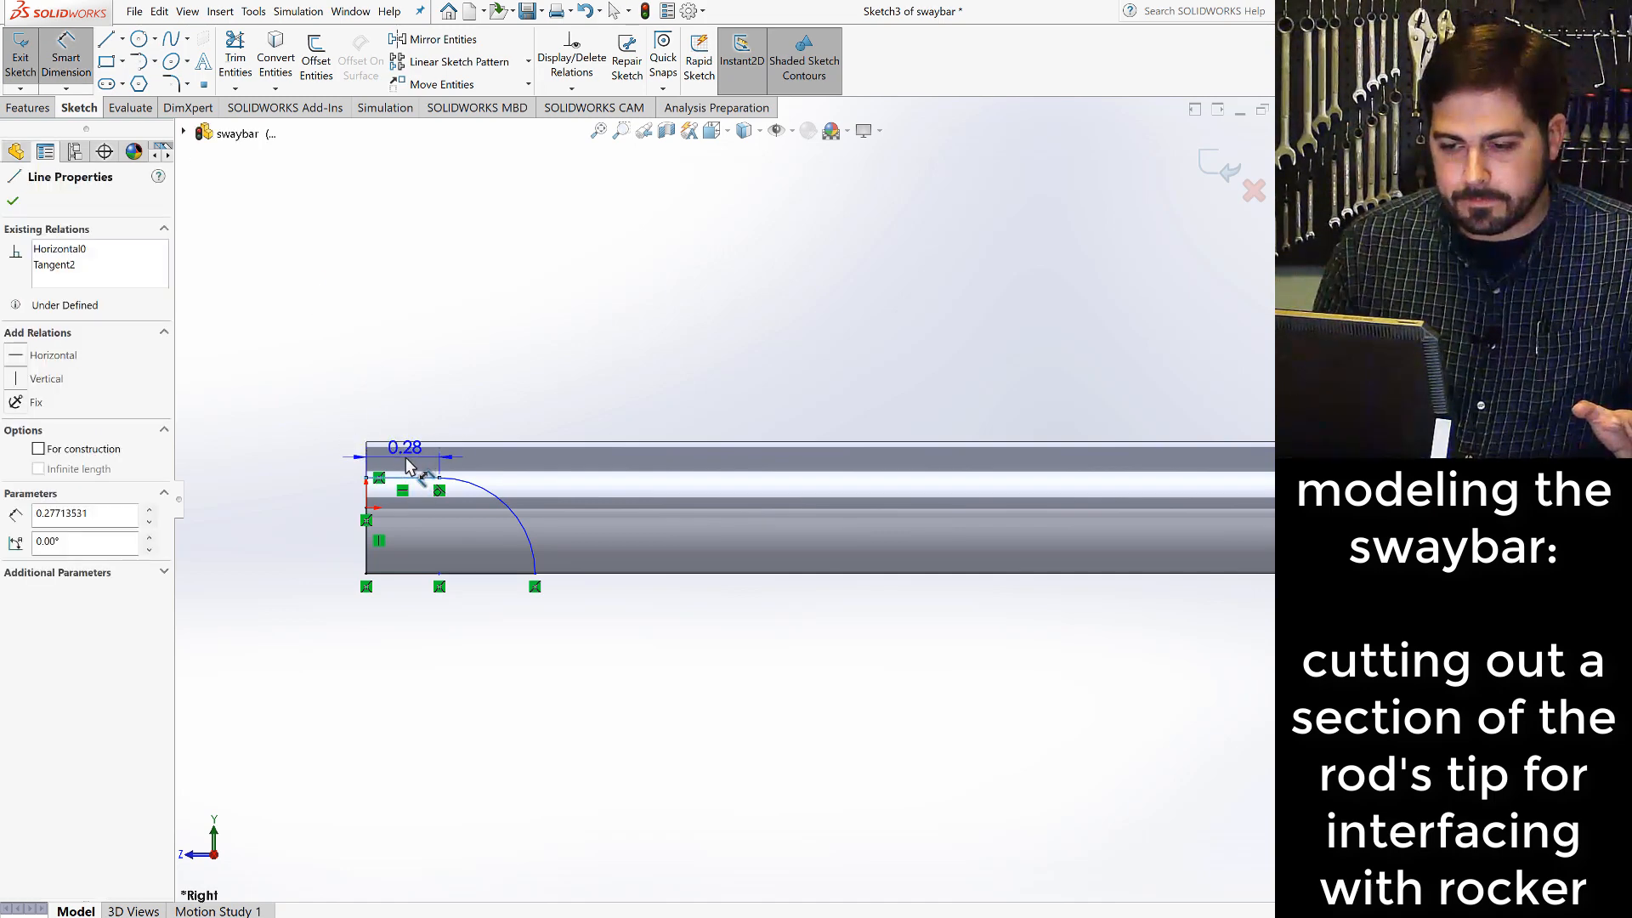
click(407, 459)
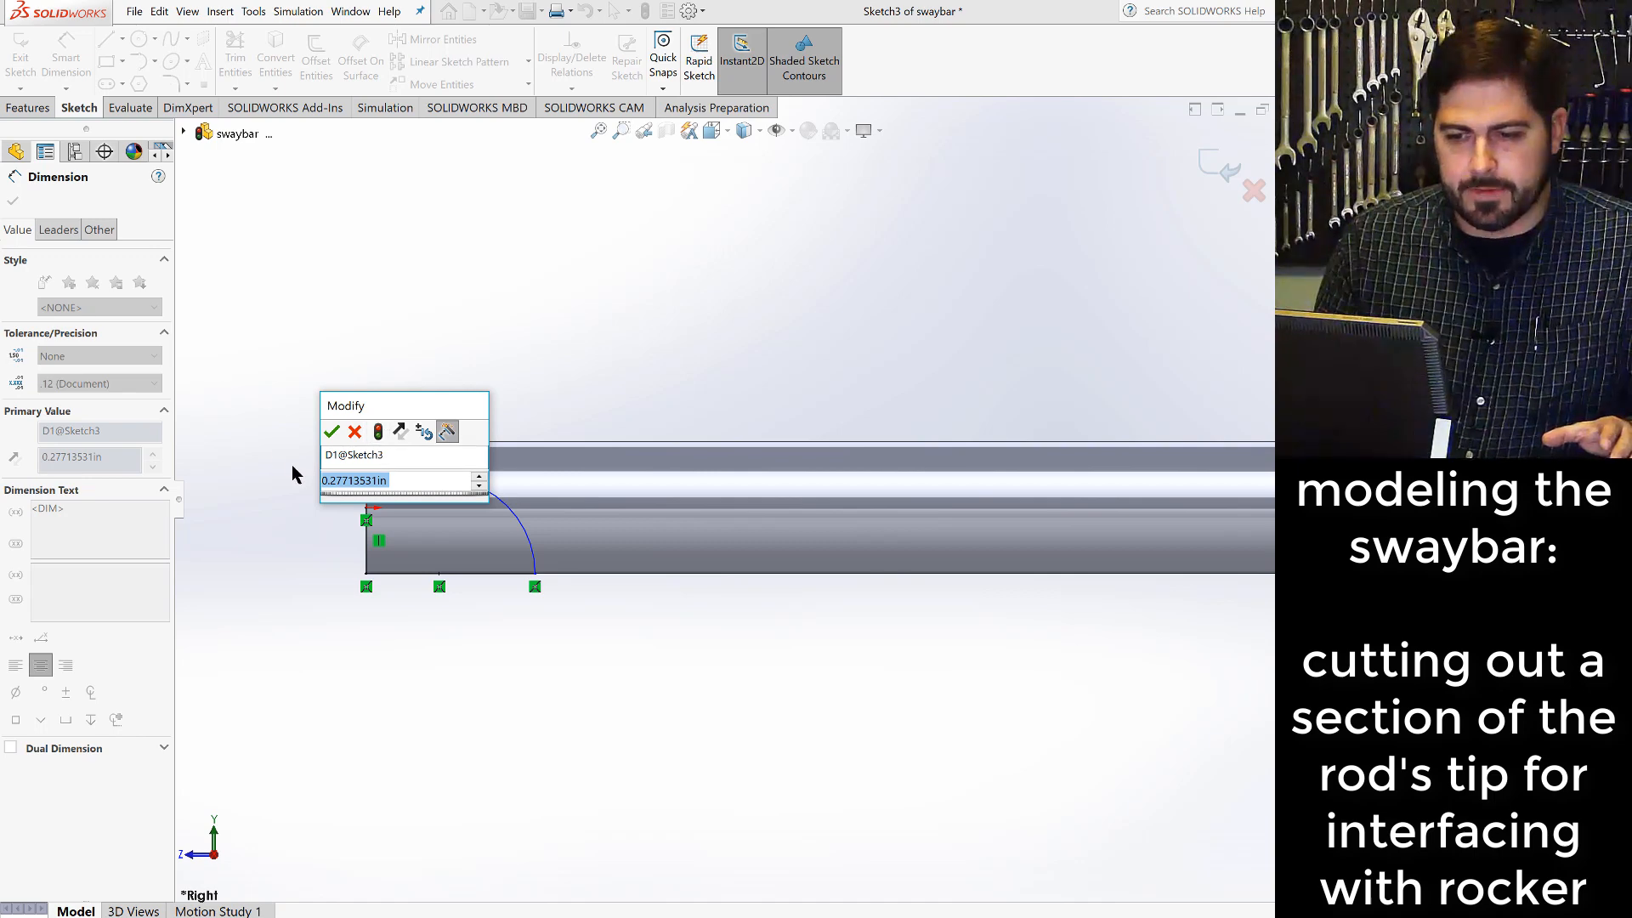
click(1, 272)
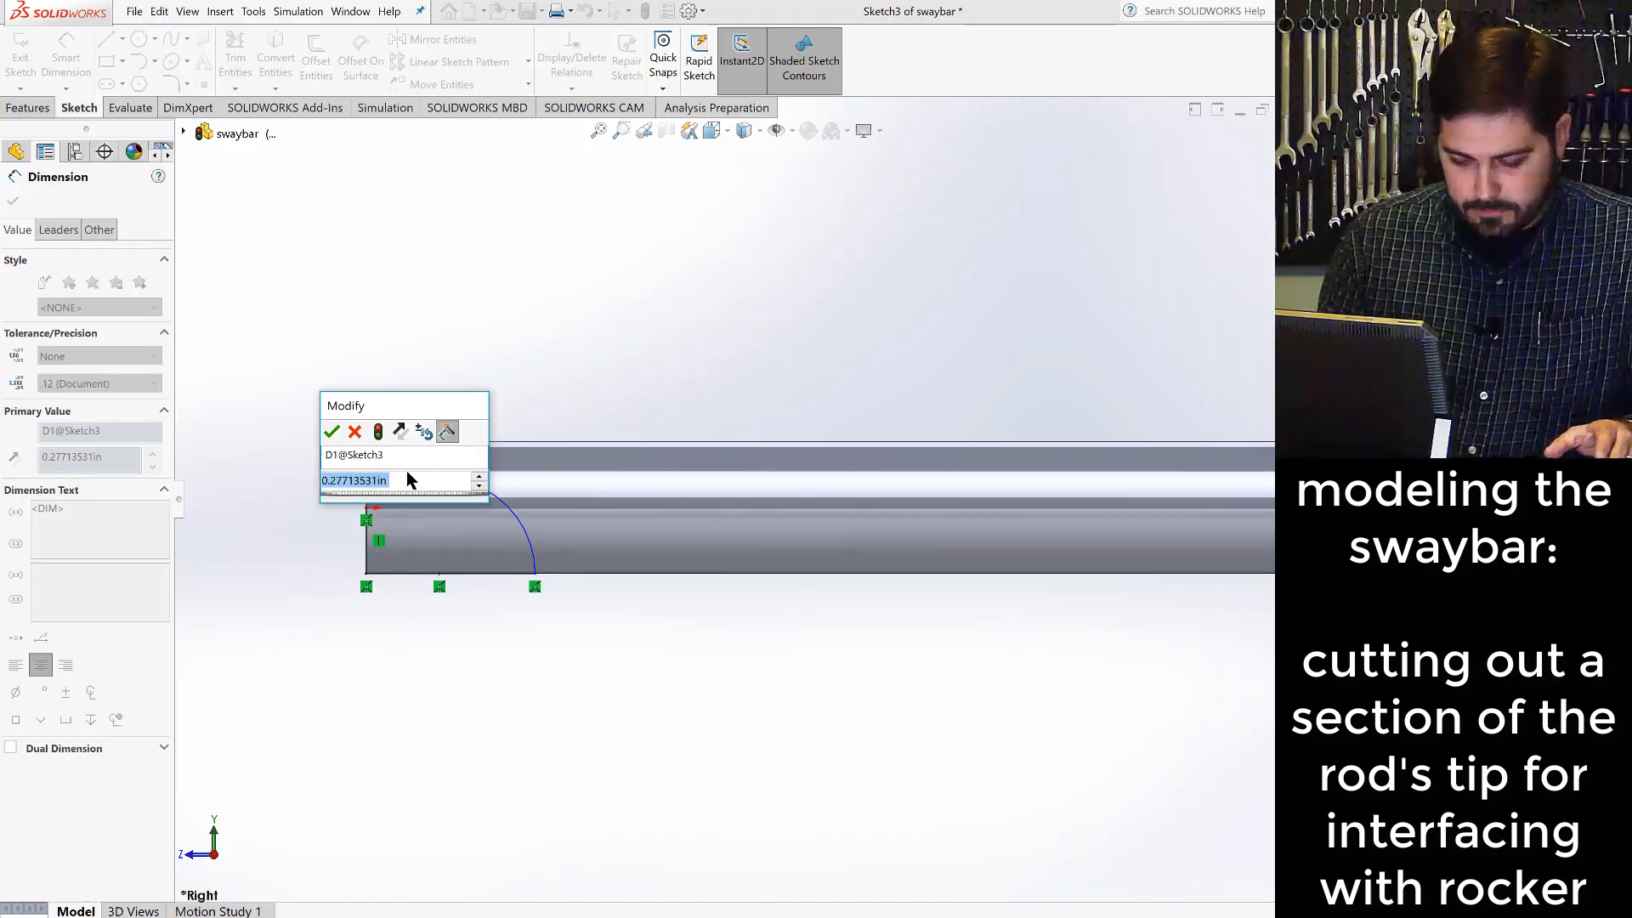
text(.375)
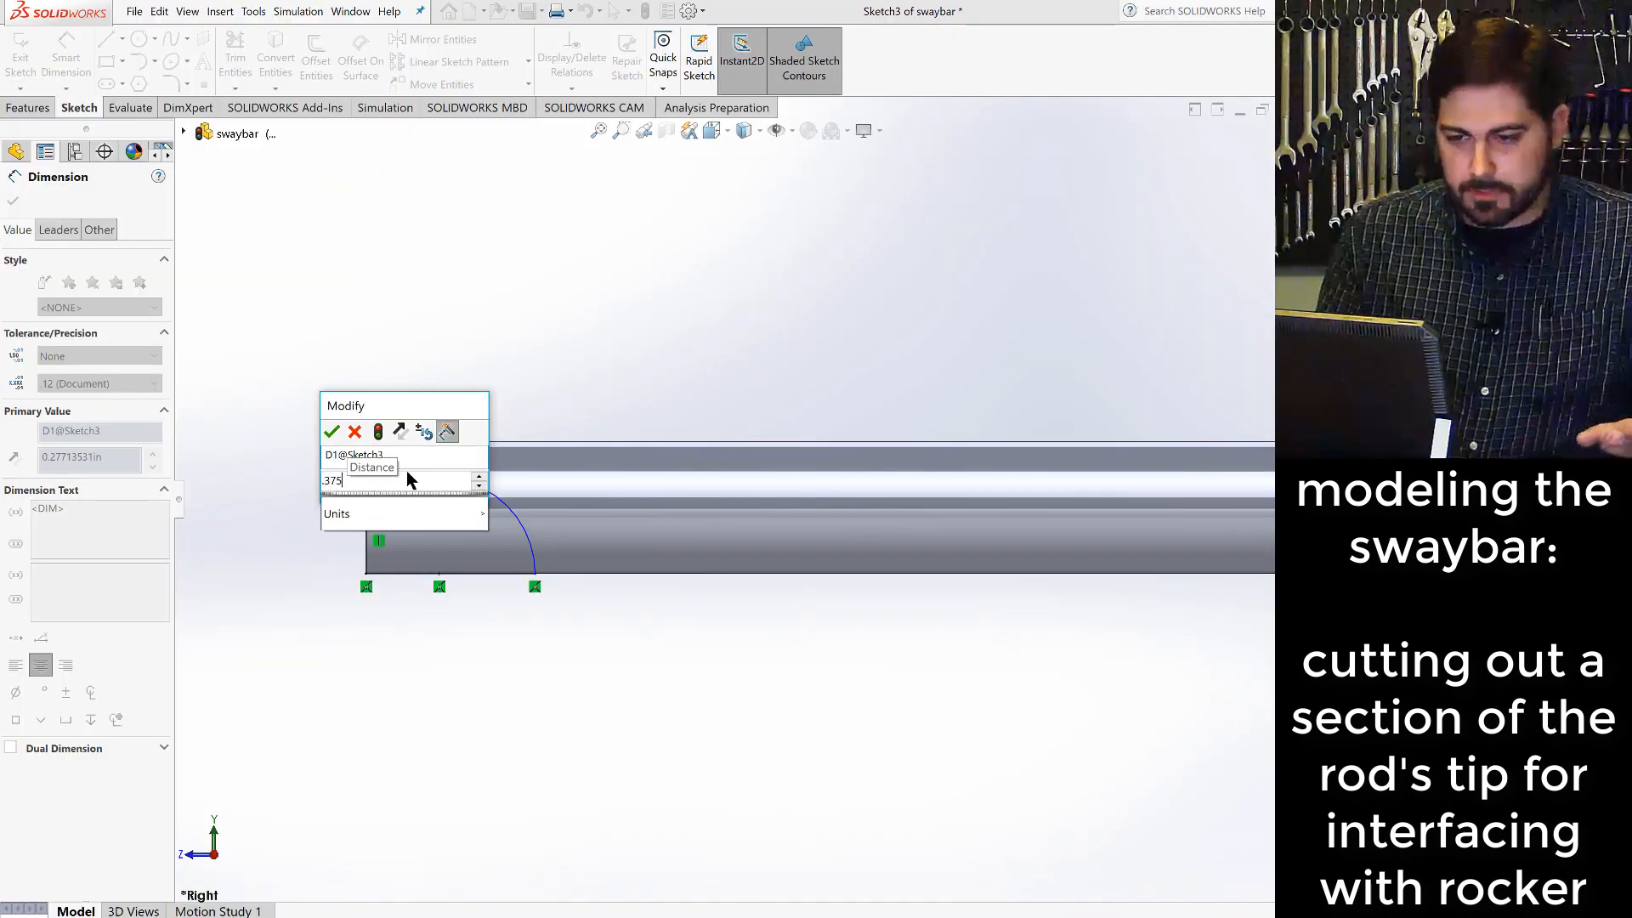
click(333, 435)
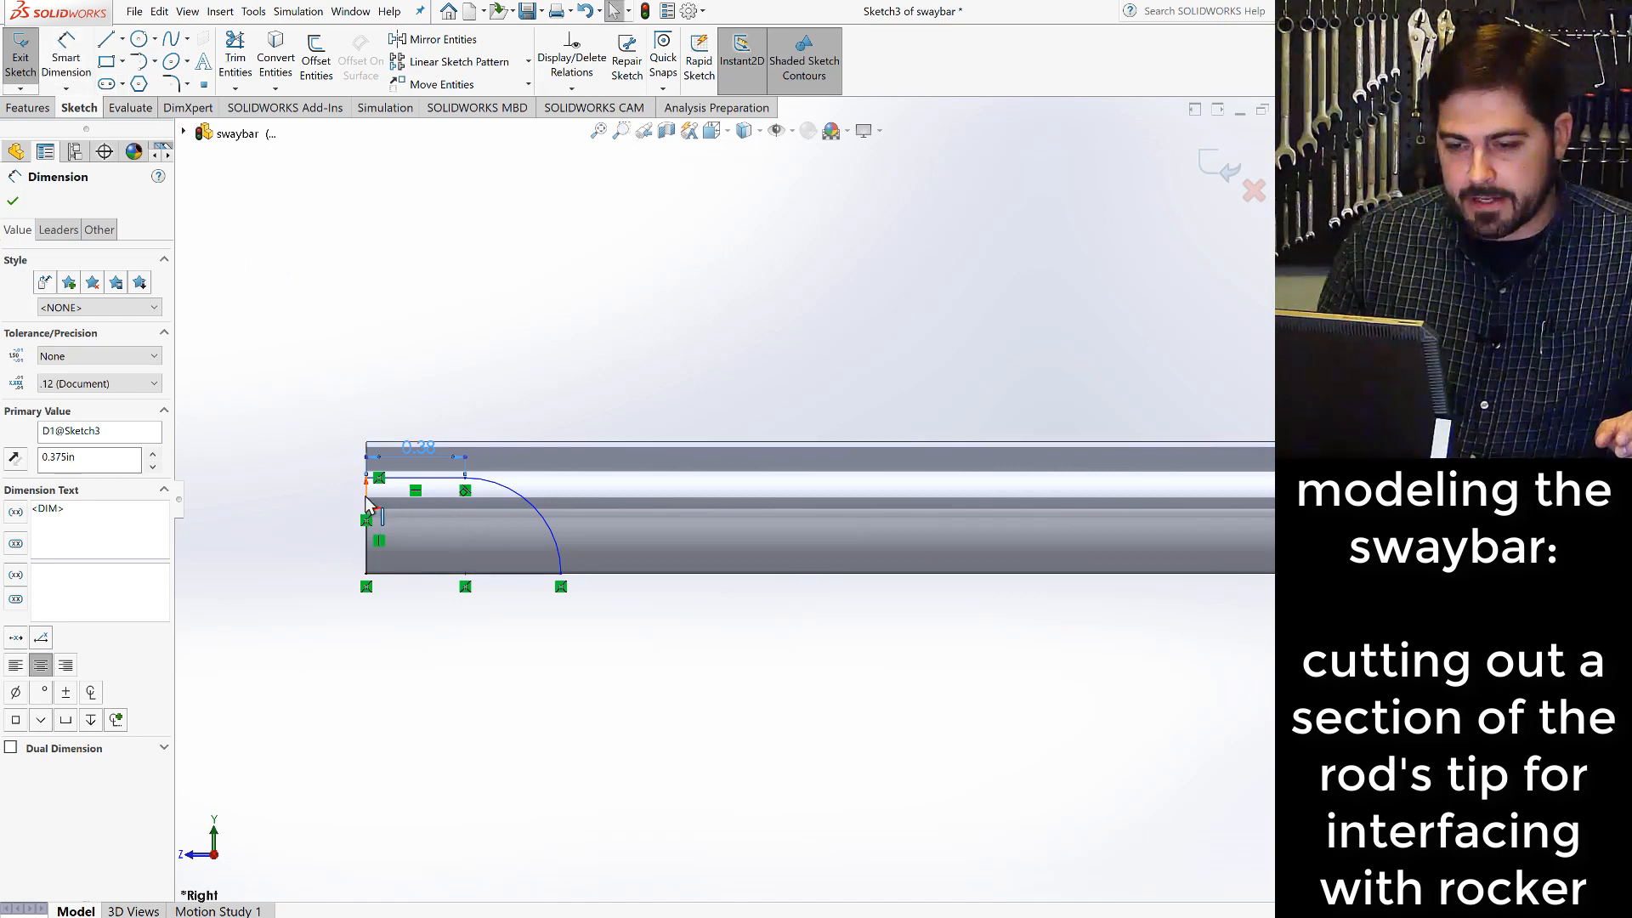
- Dimension the short vertical line above the origin to 0.05 in and close the sketch with a rebuild
scroll(366, 501, down, 3)
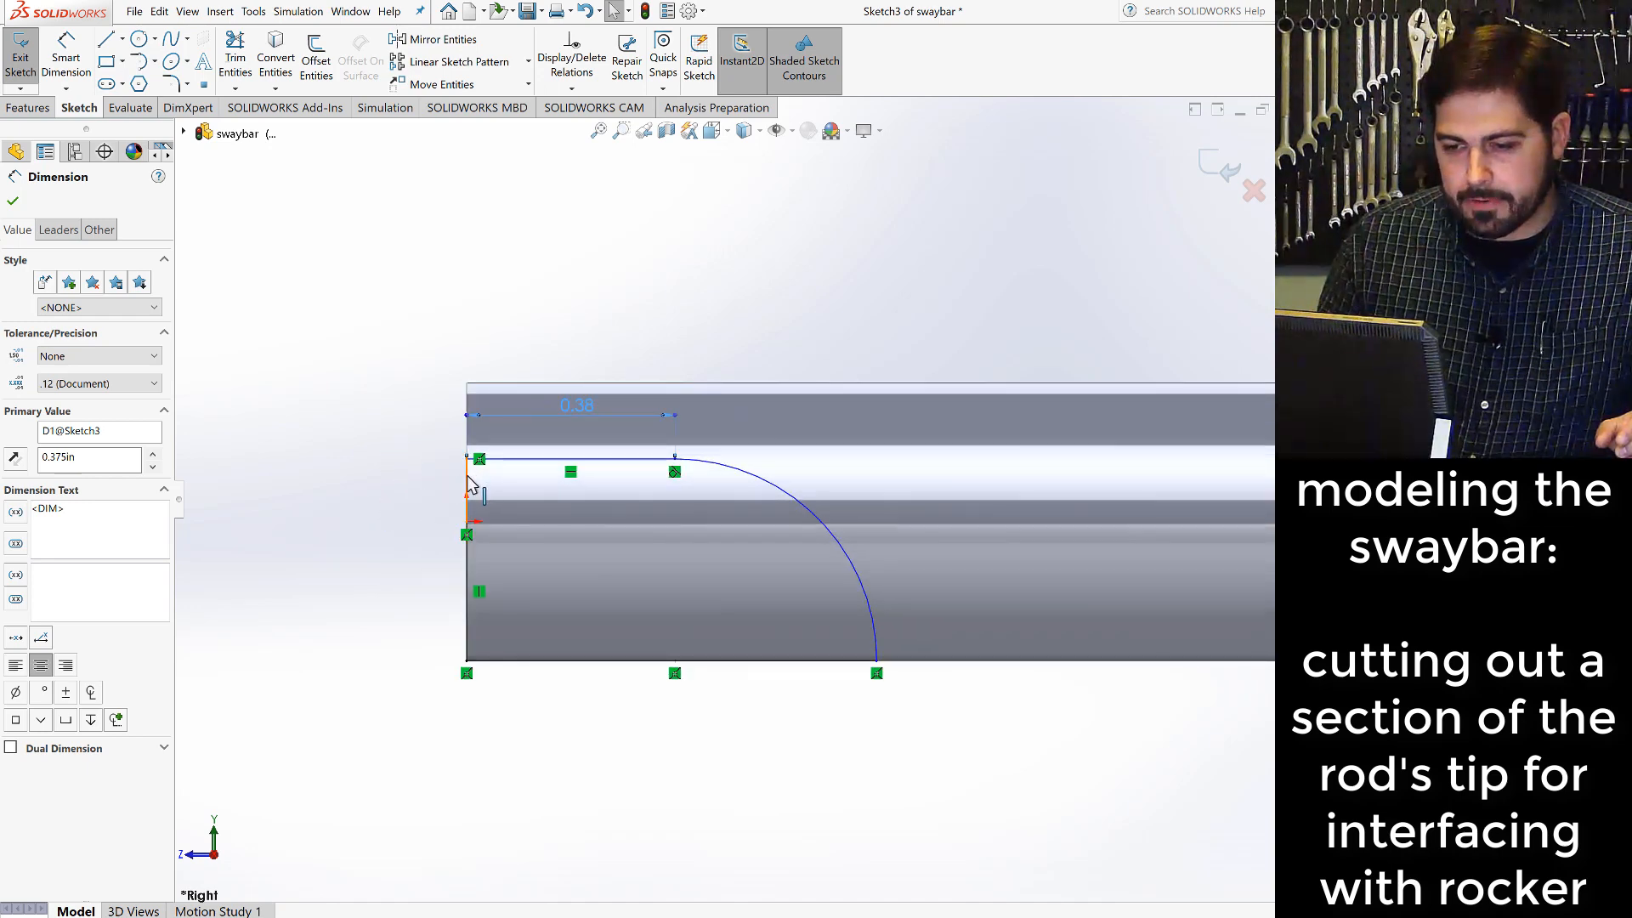
click(461, 481)
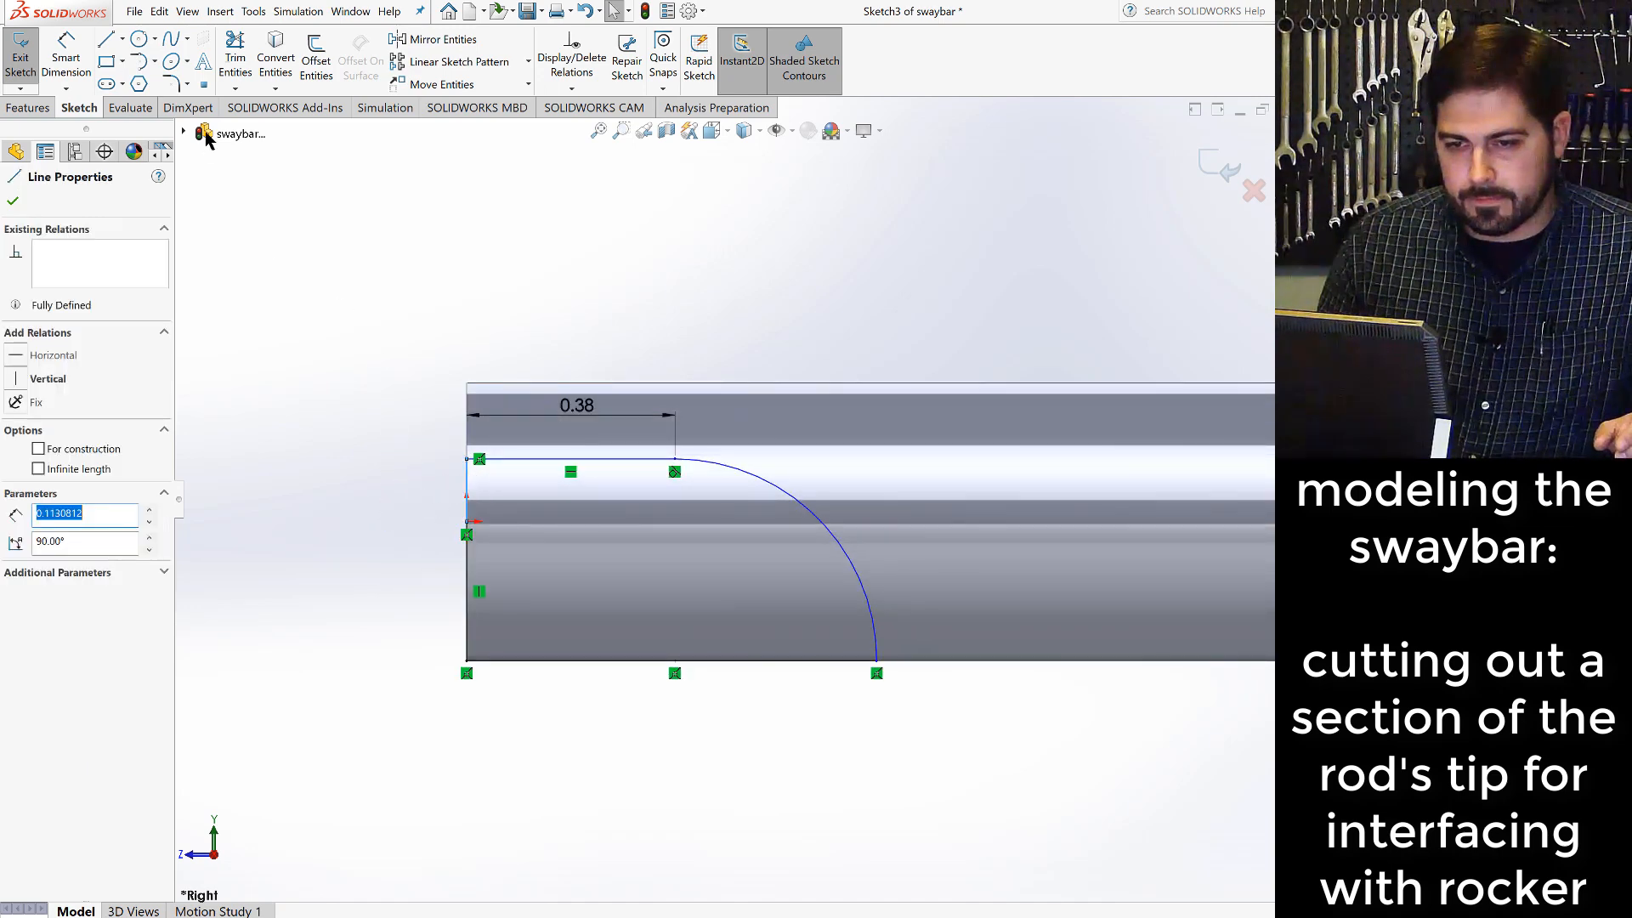
click(66, 57)
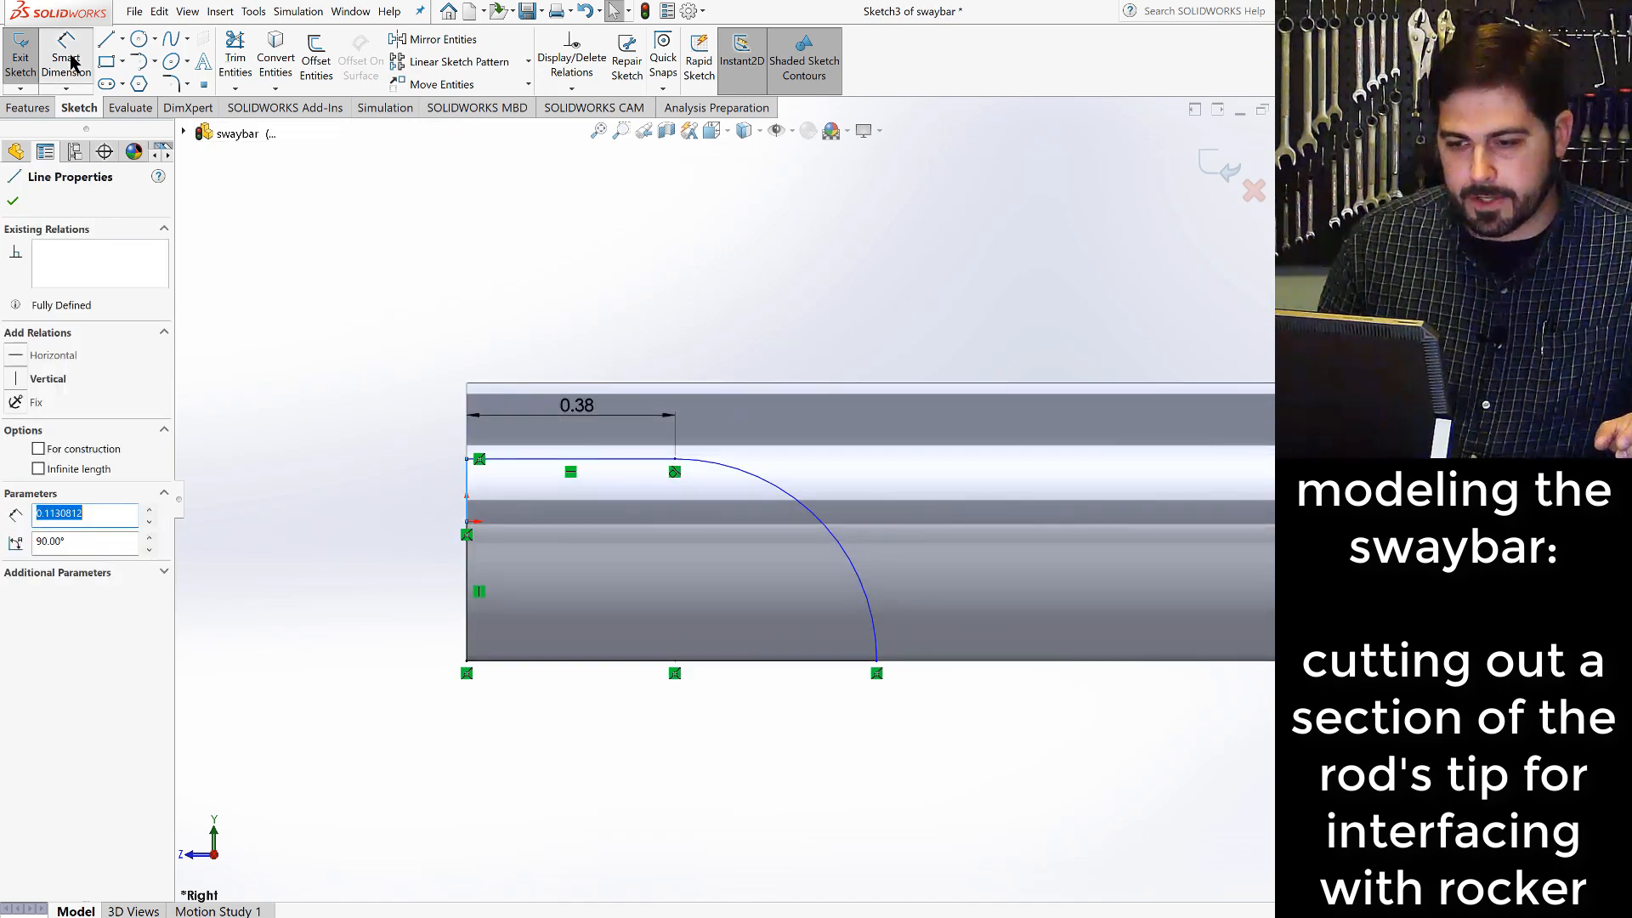
click(468, 483)
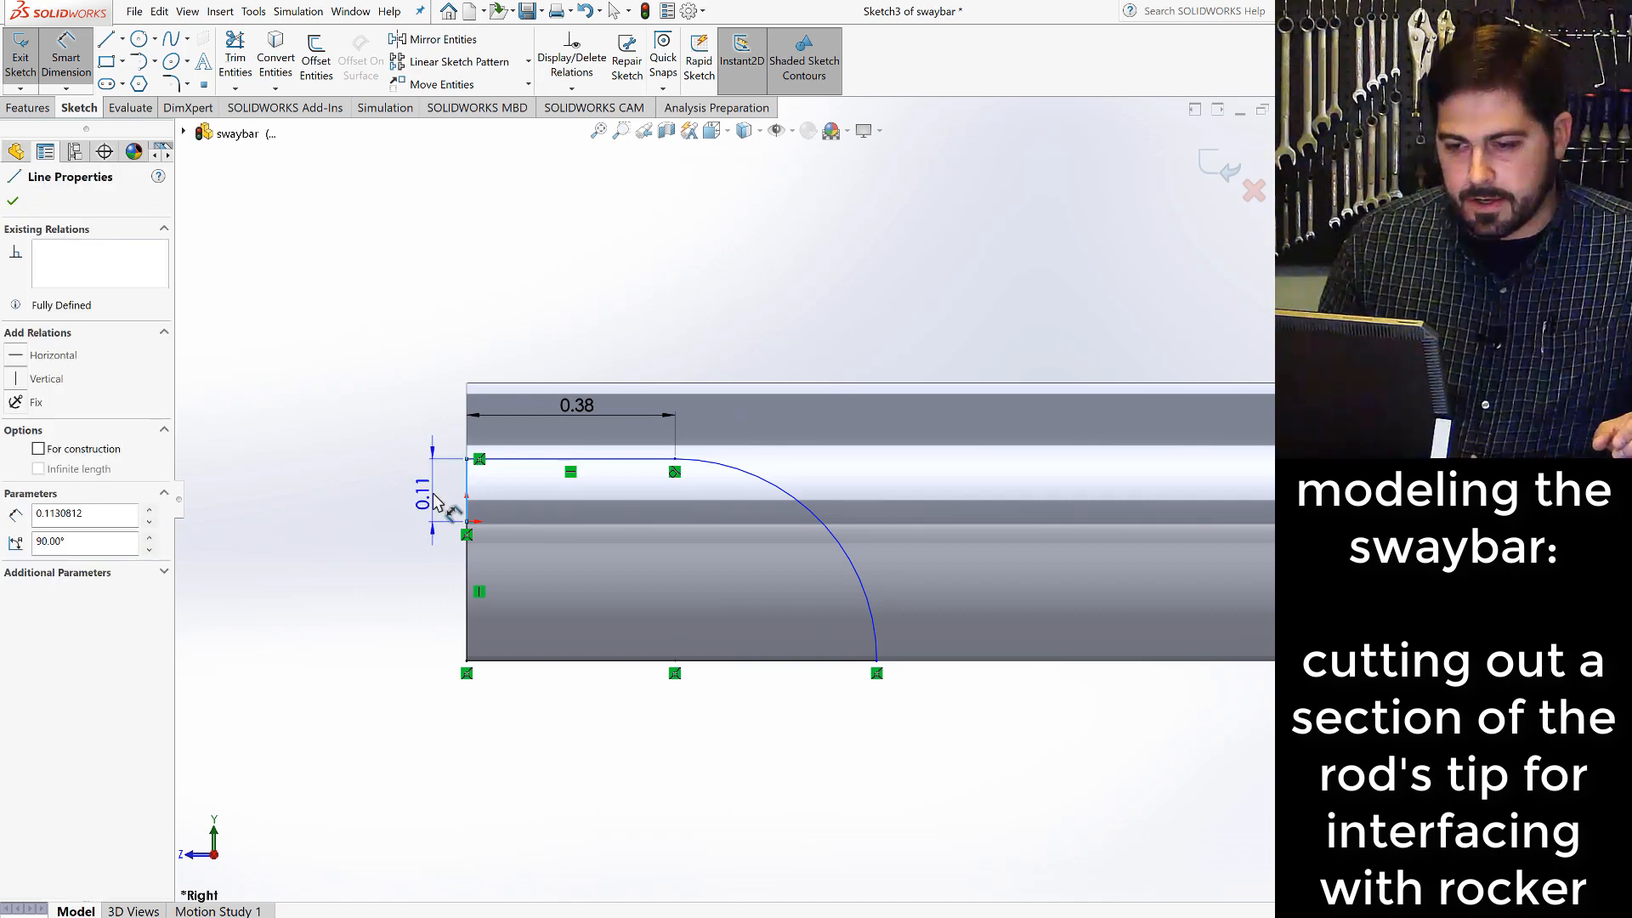
click(435, 502)
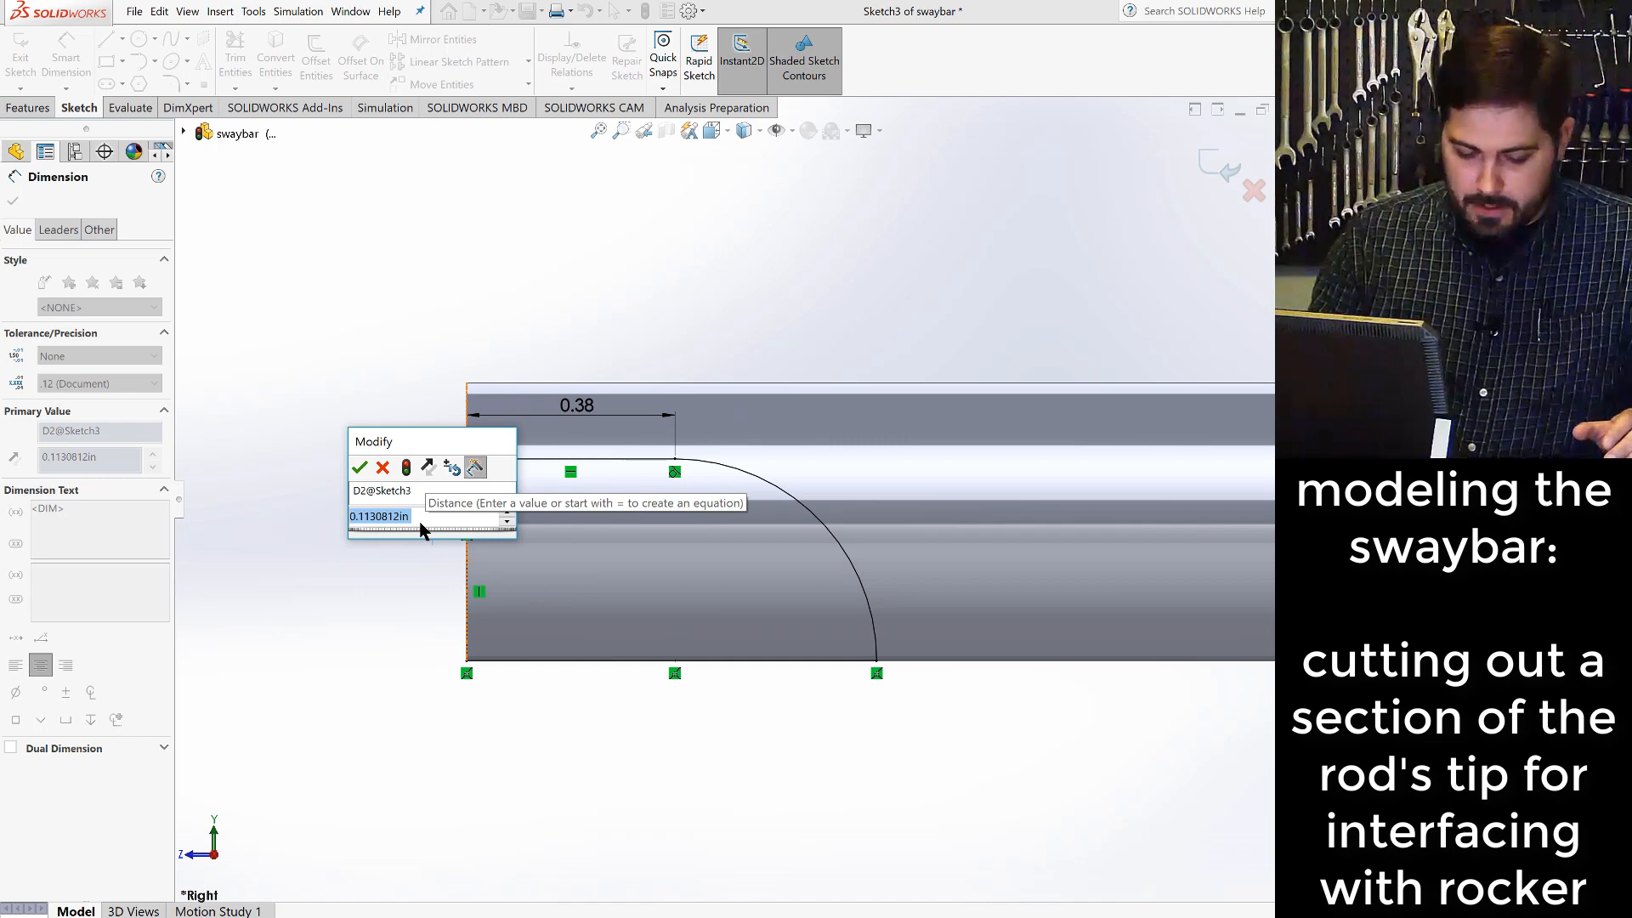
key(BackSpace)
text(.)
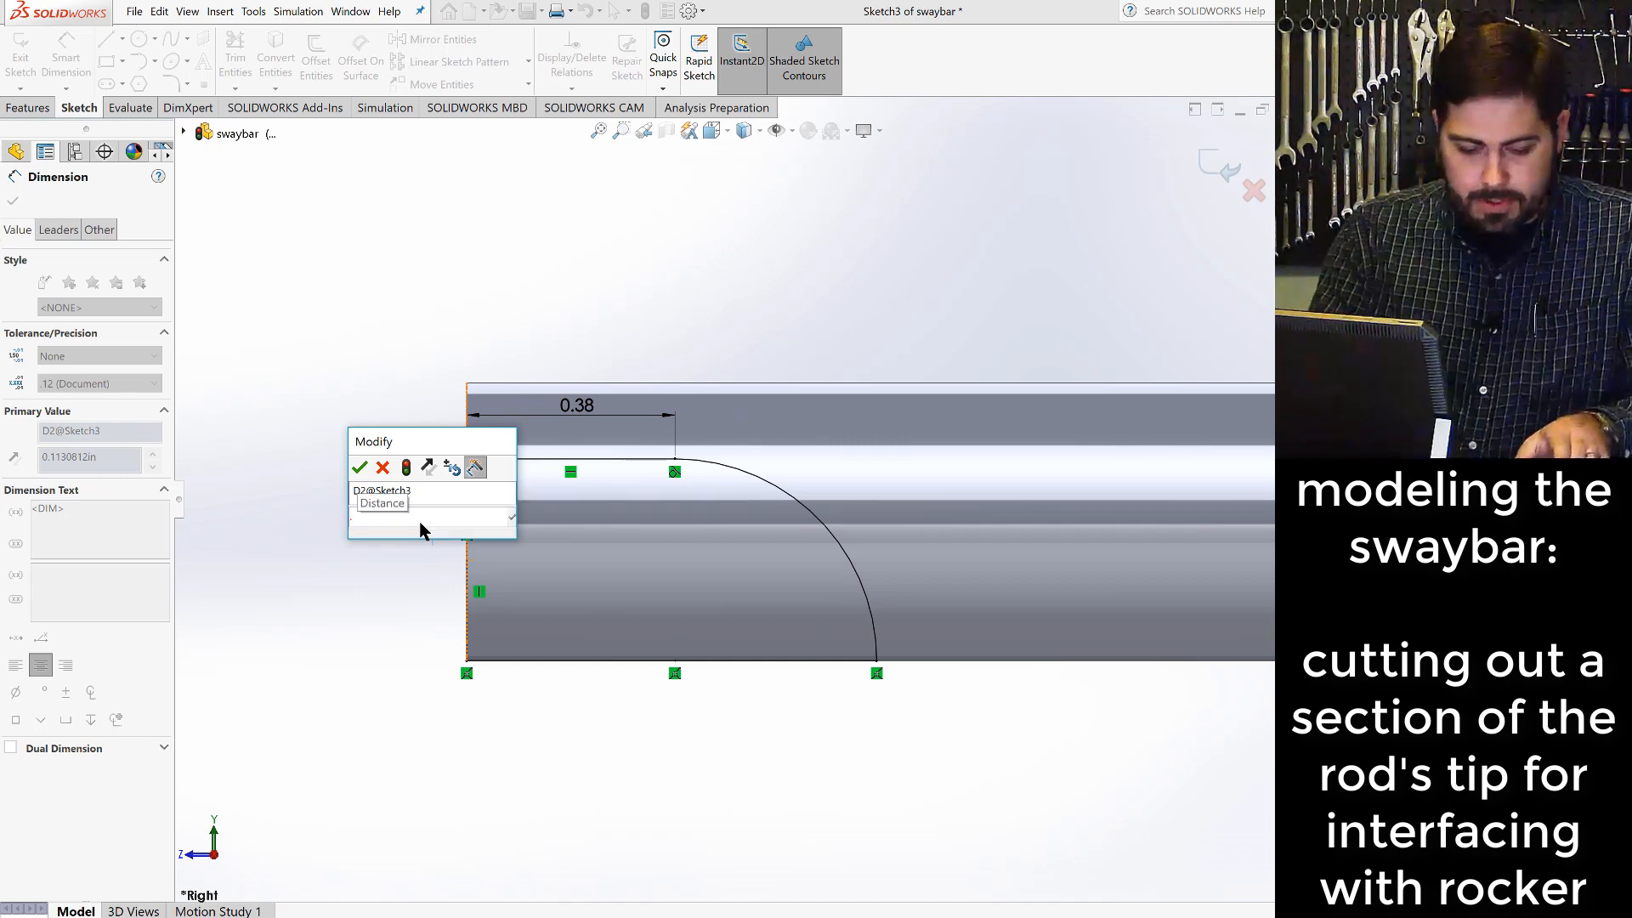
text(05)
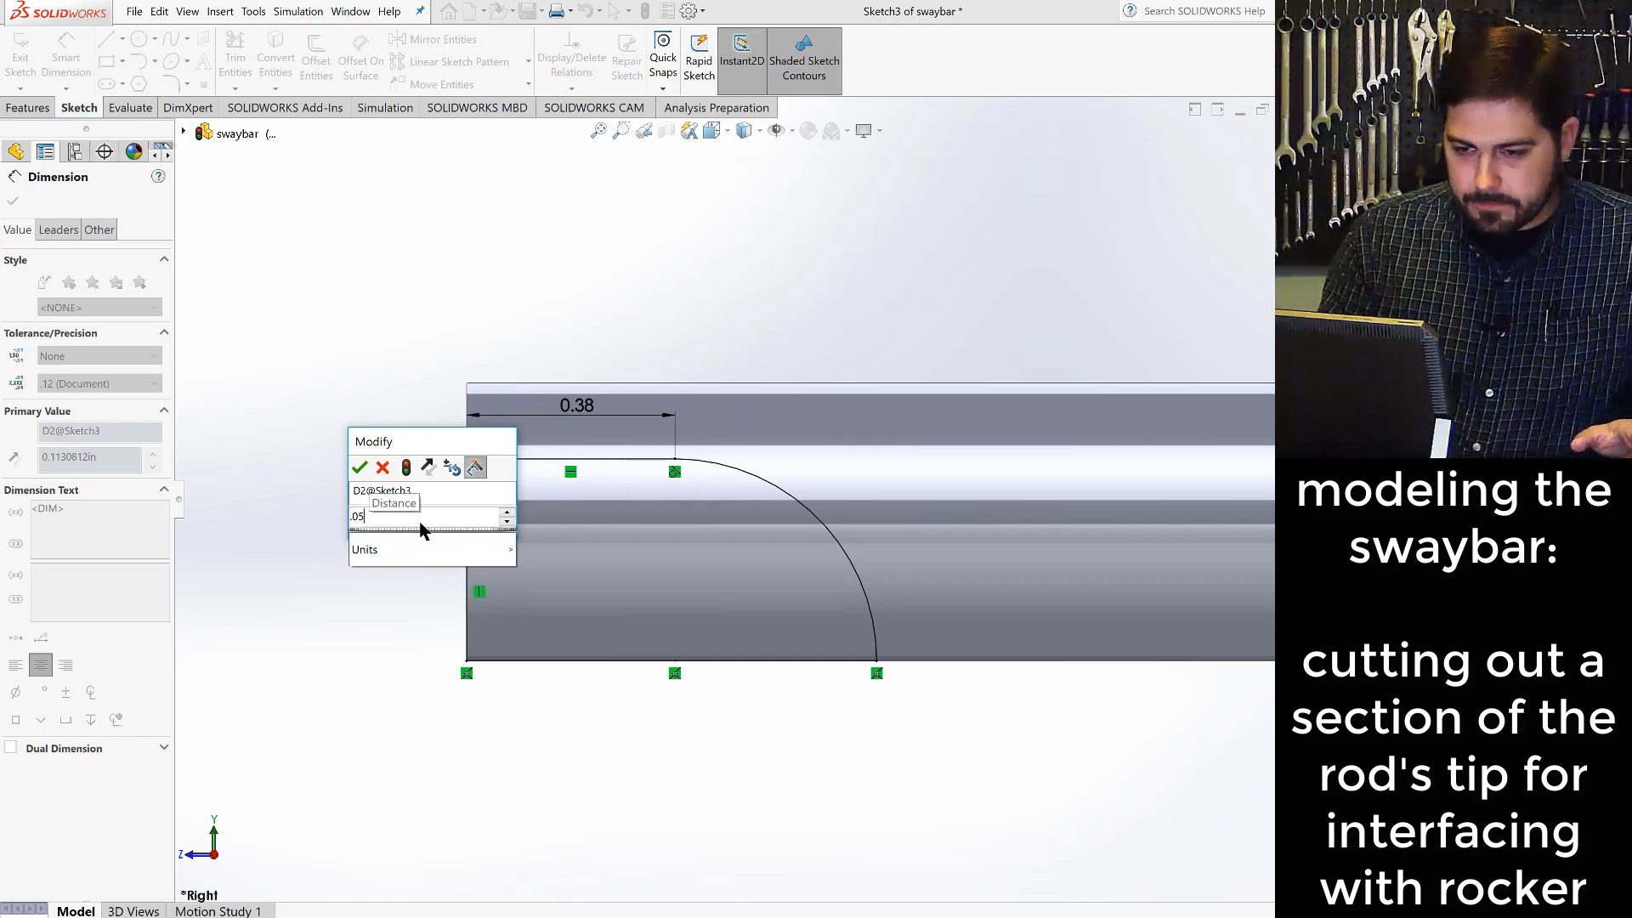
key(Return)
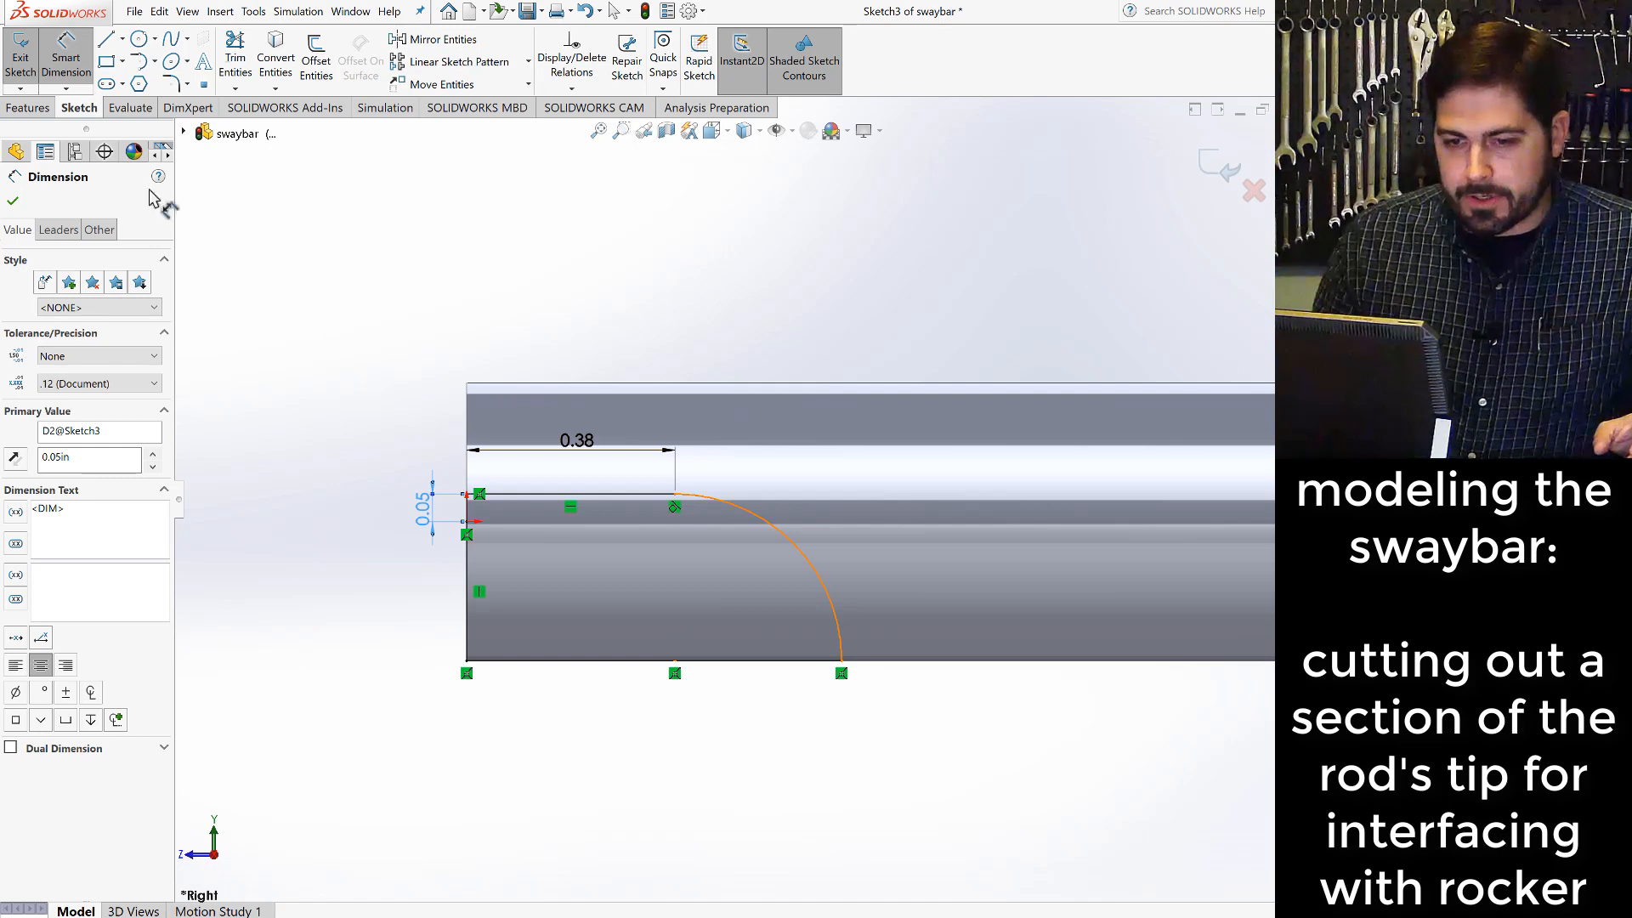
click(15, 202)
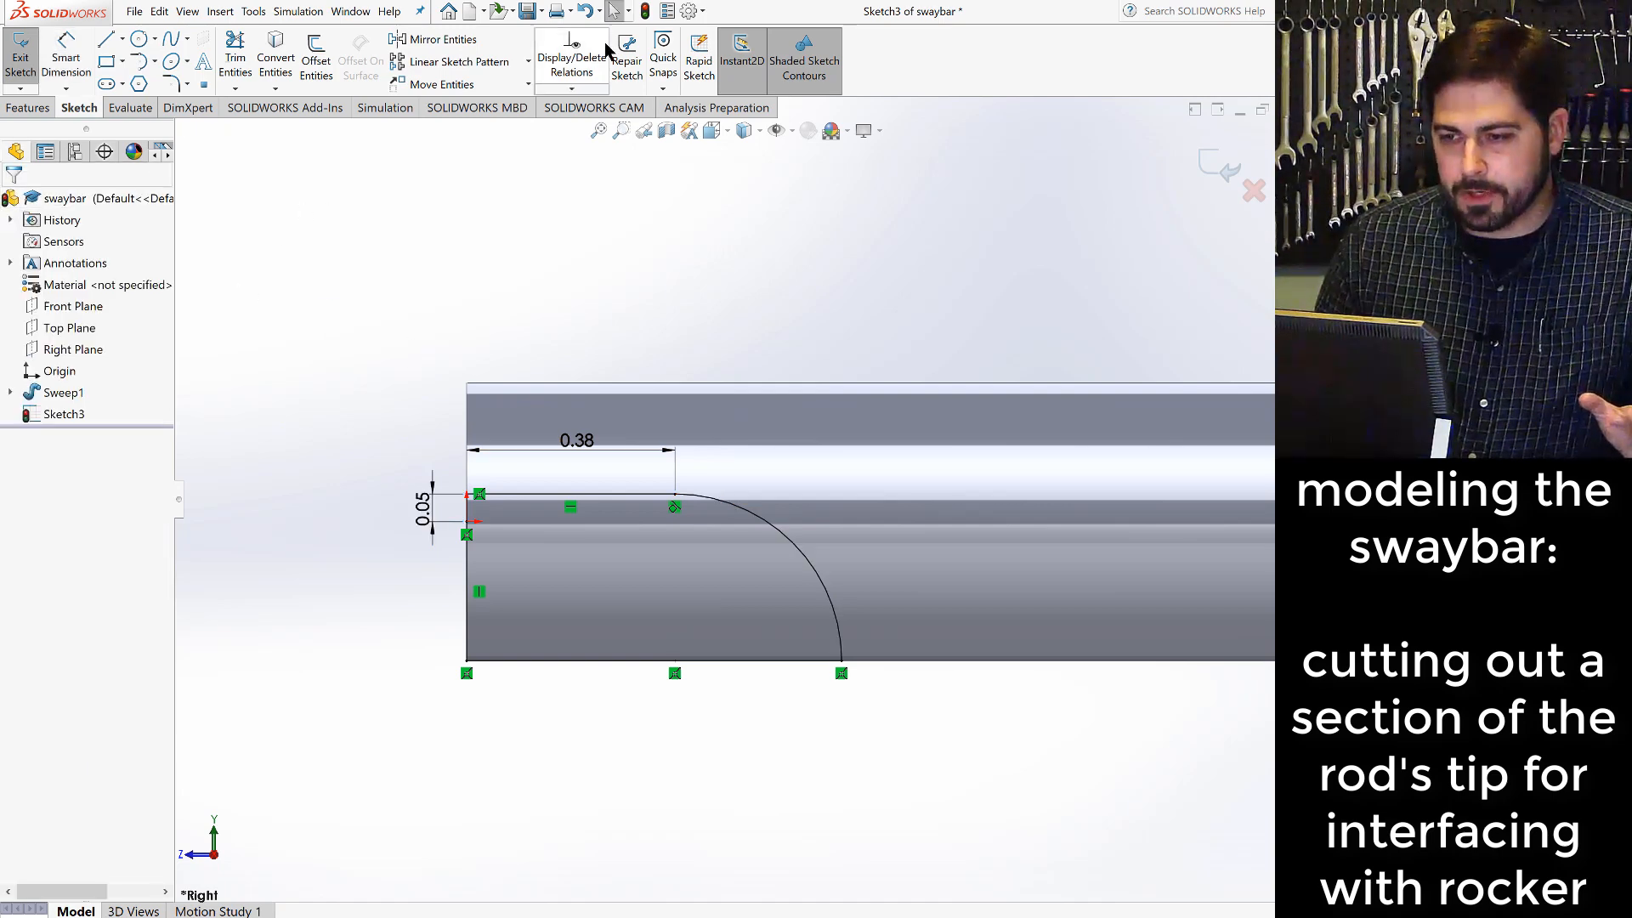
click(645, 11)
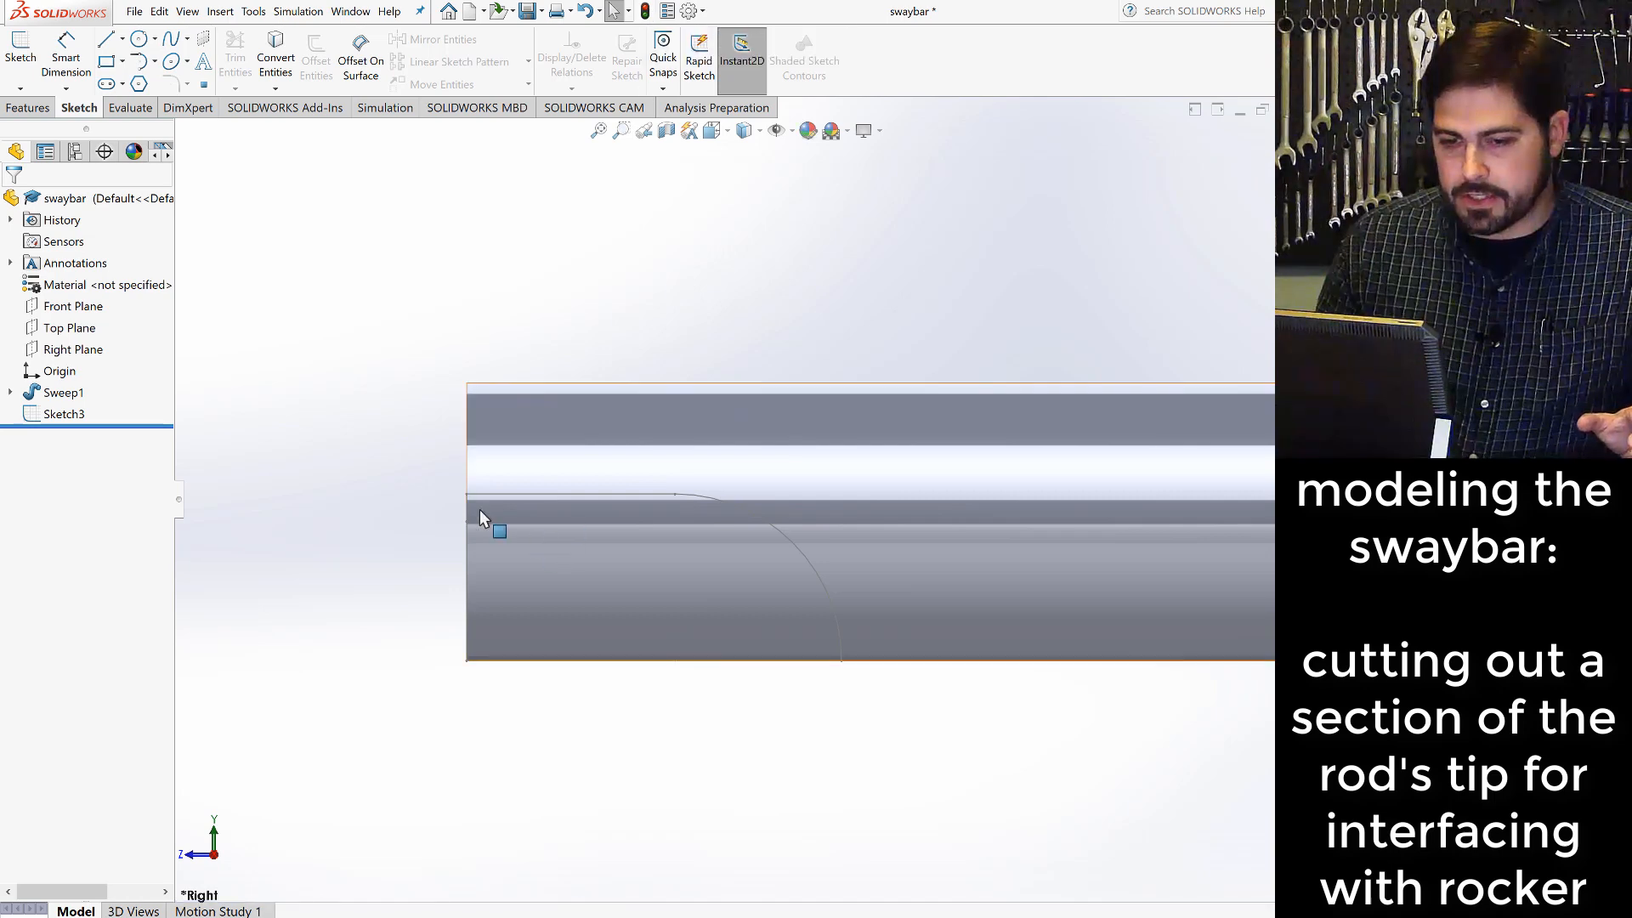
- Cut the rod's tip with an Extruded Cut of Sketch3 set to Through All - Both, checking the preview in dimetric view
click(28, 107)
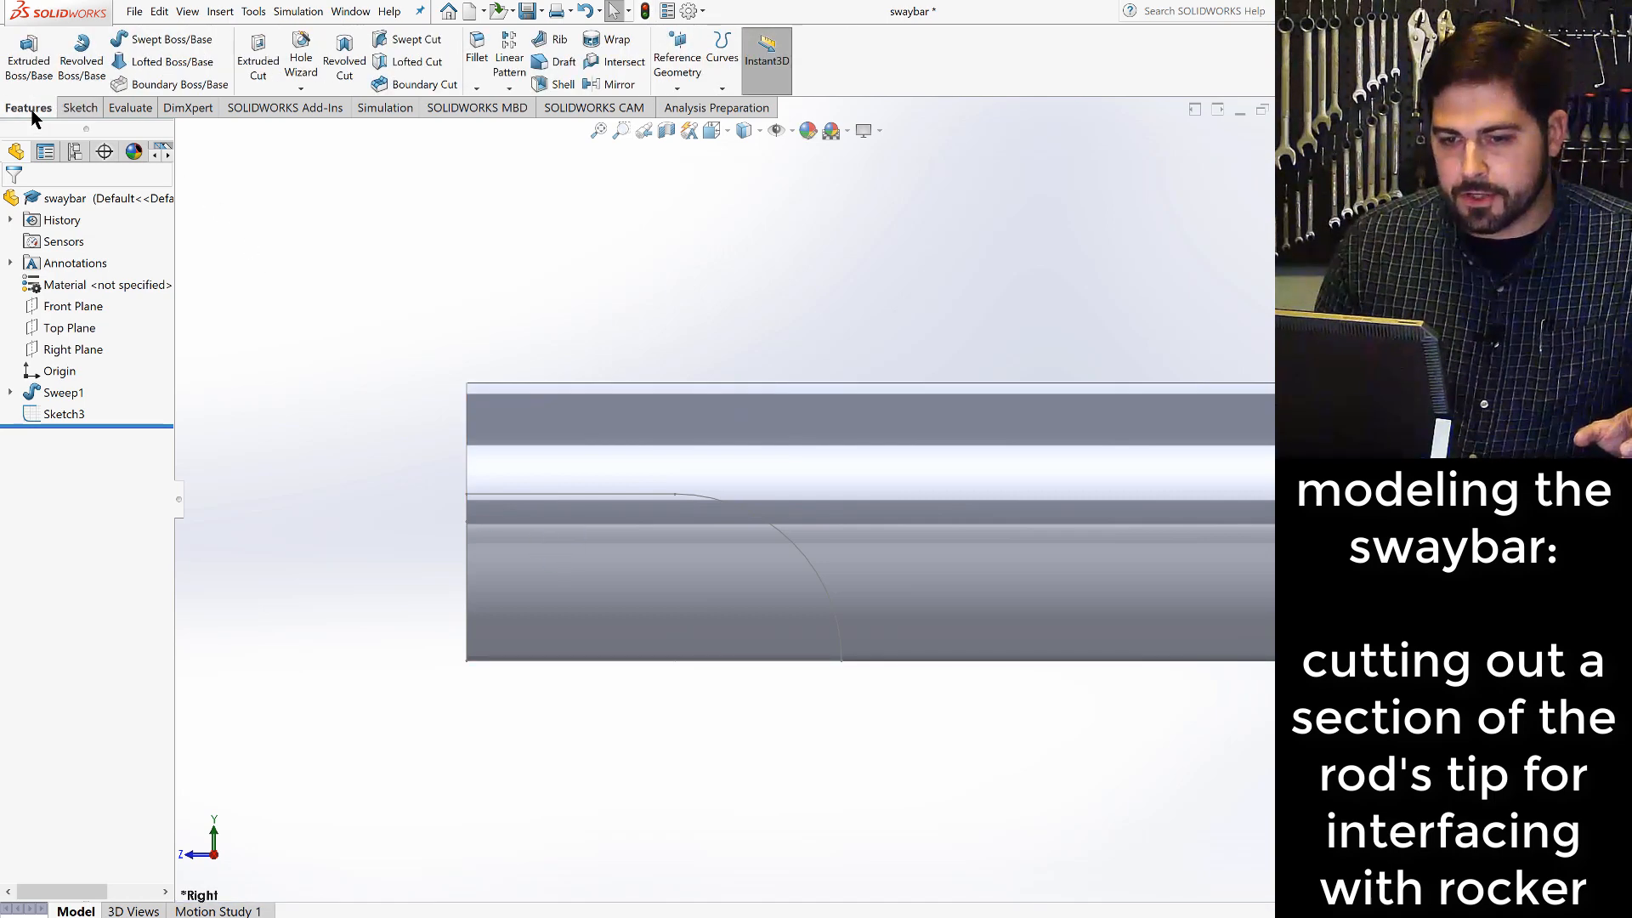
click(260, 70)
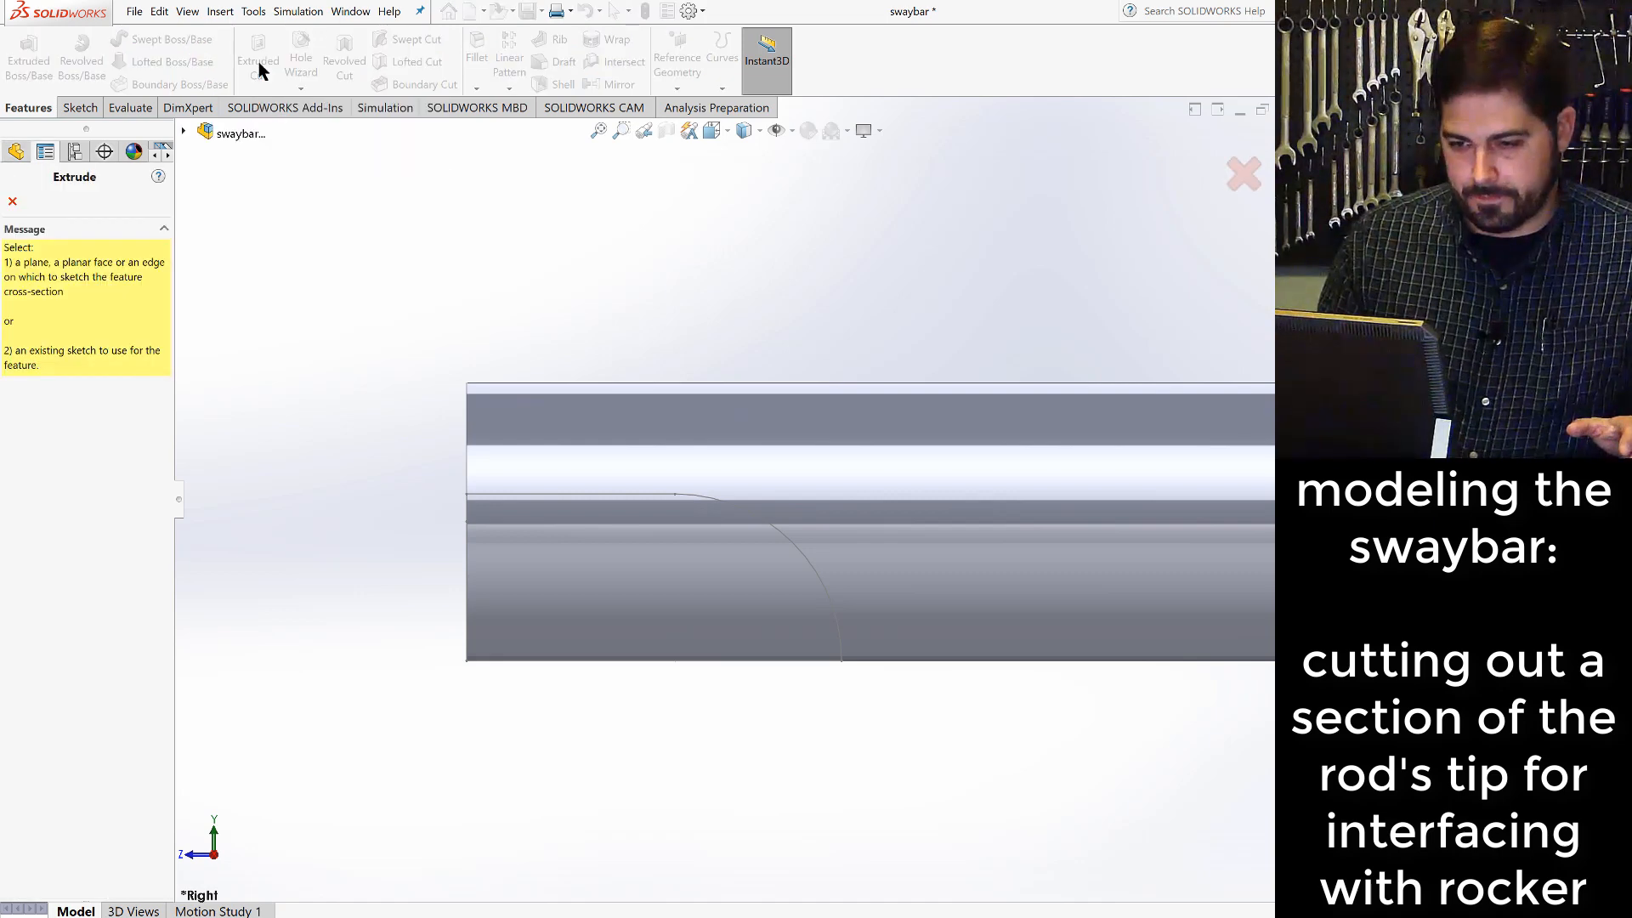
click(183, 132)
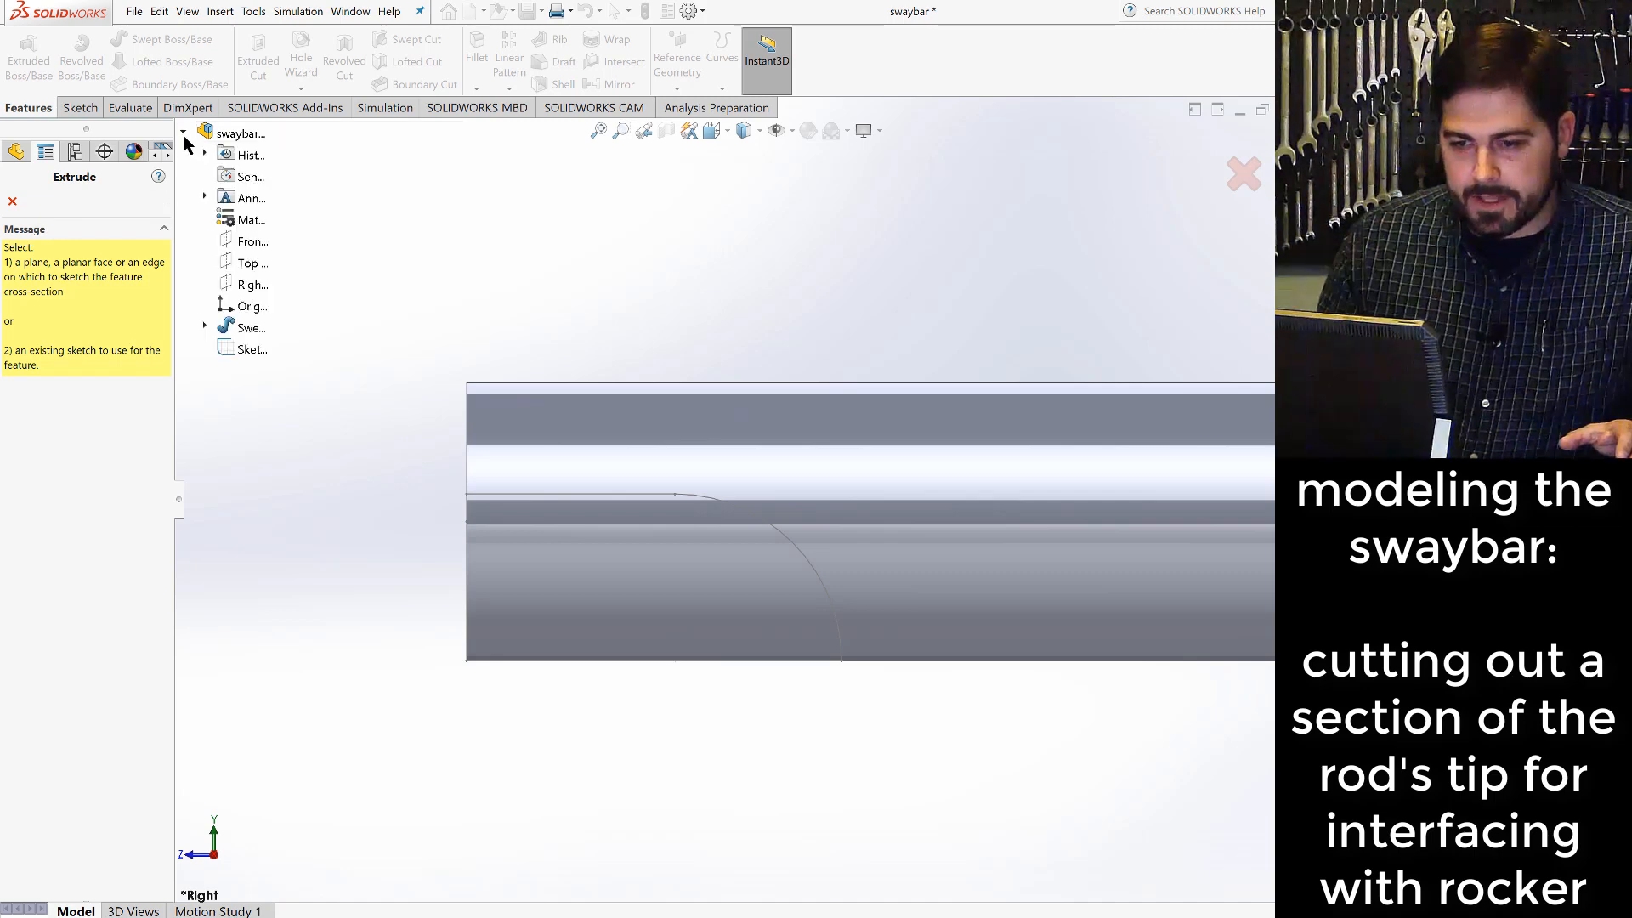
click(248, 350)
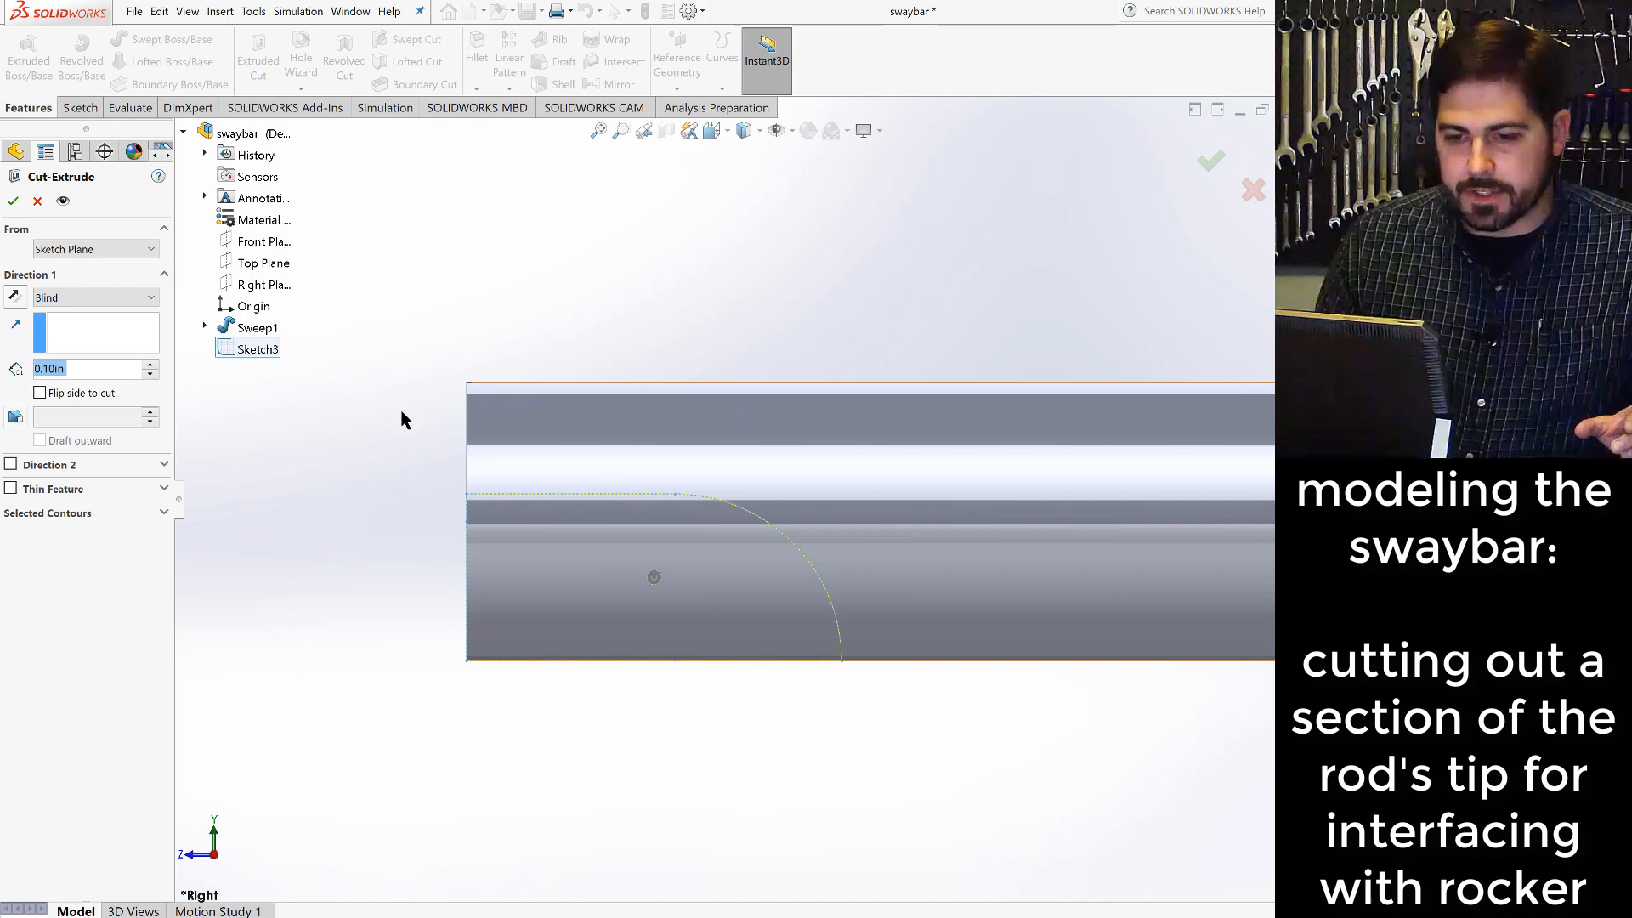
click(154, 299)
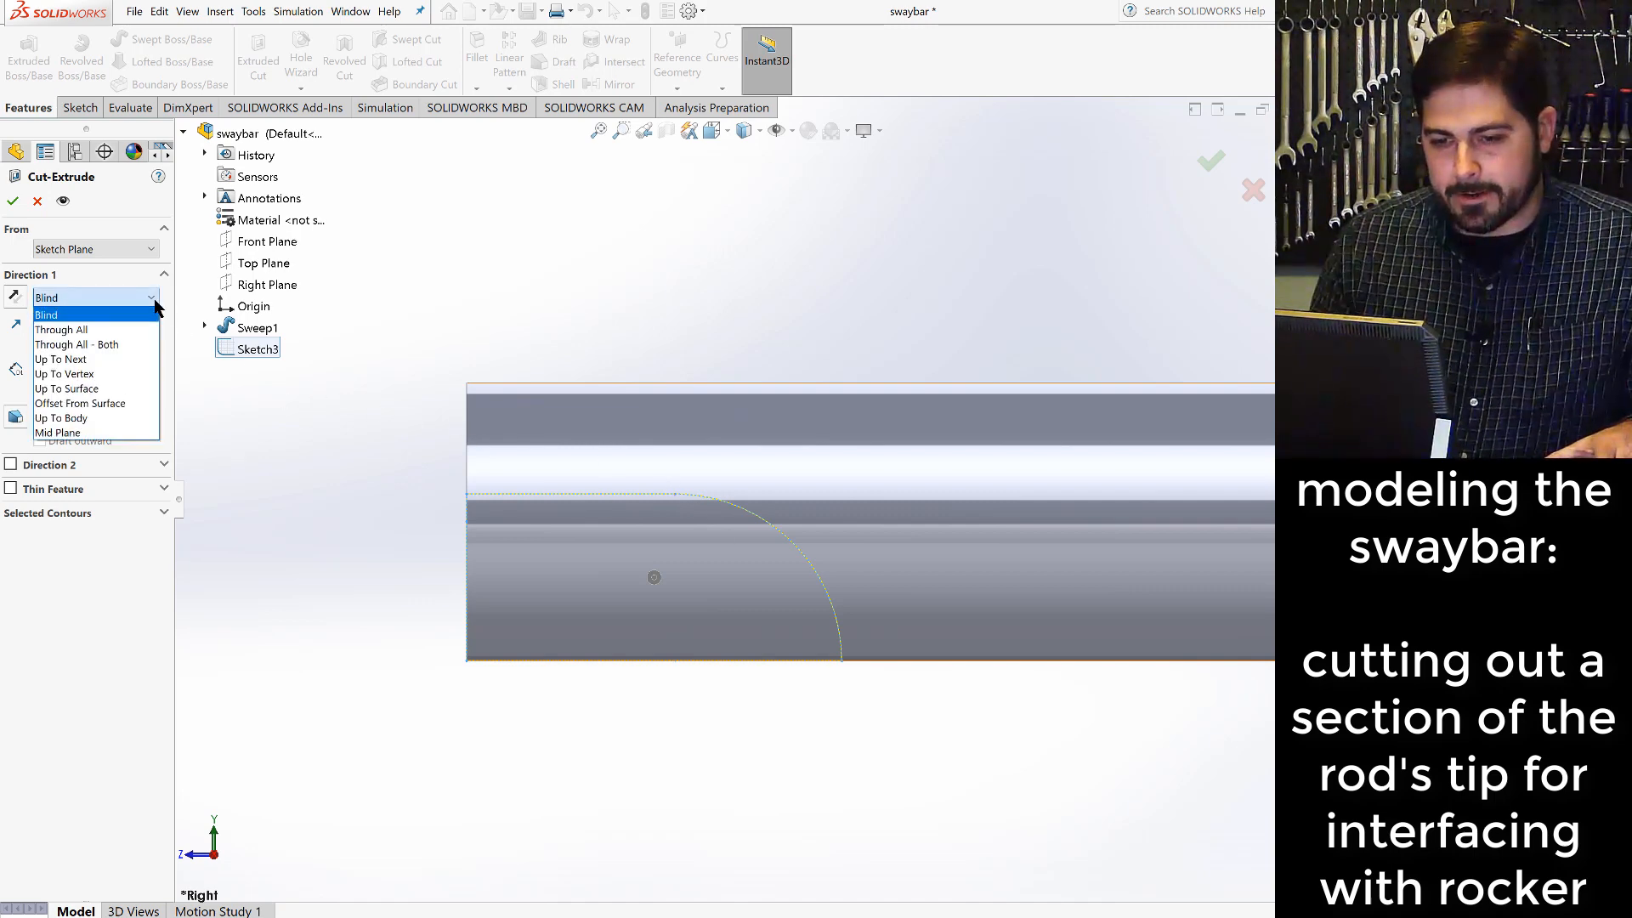
click(116, 345)
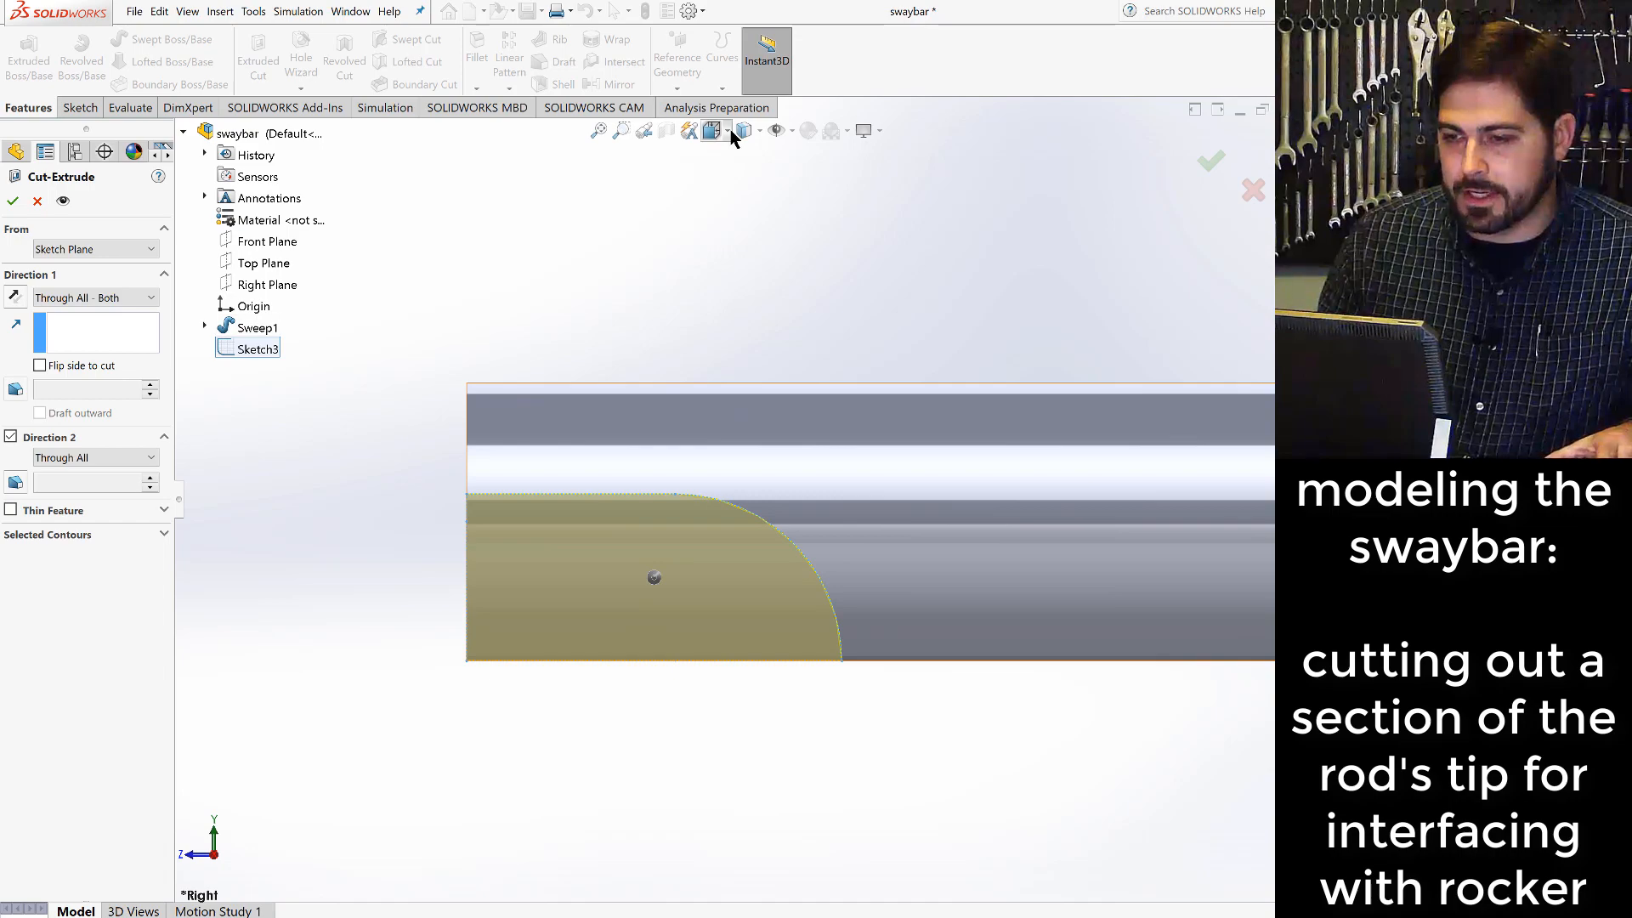
click(730, 130)
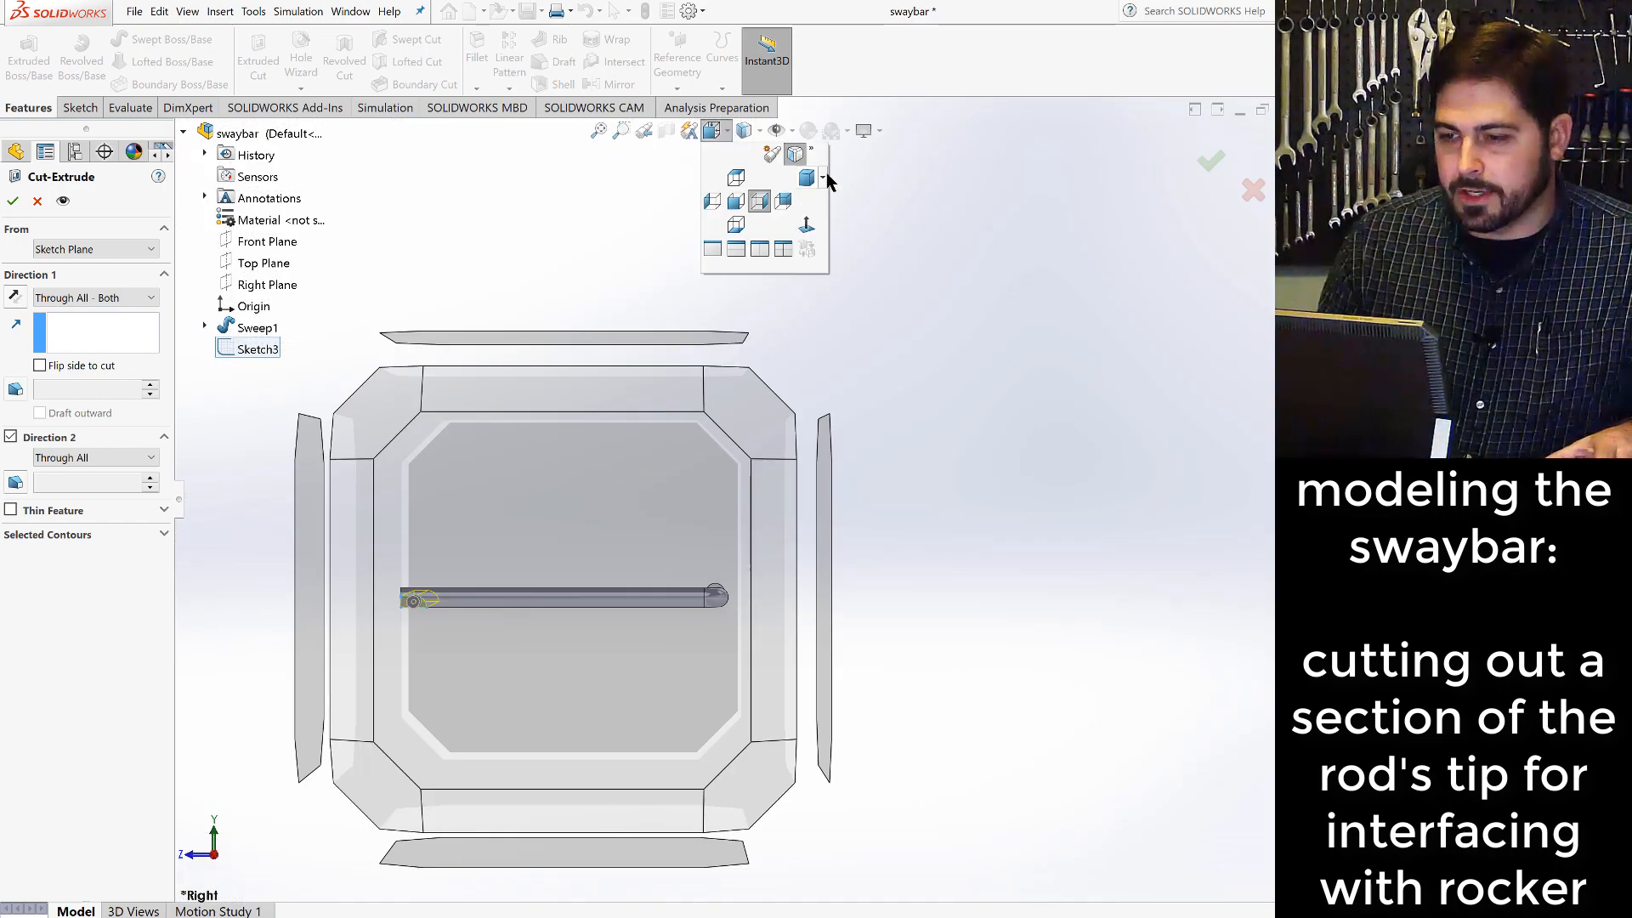
click(822, 176)
click(852, 222)
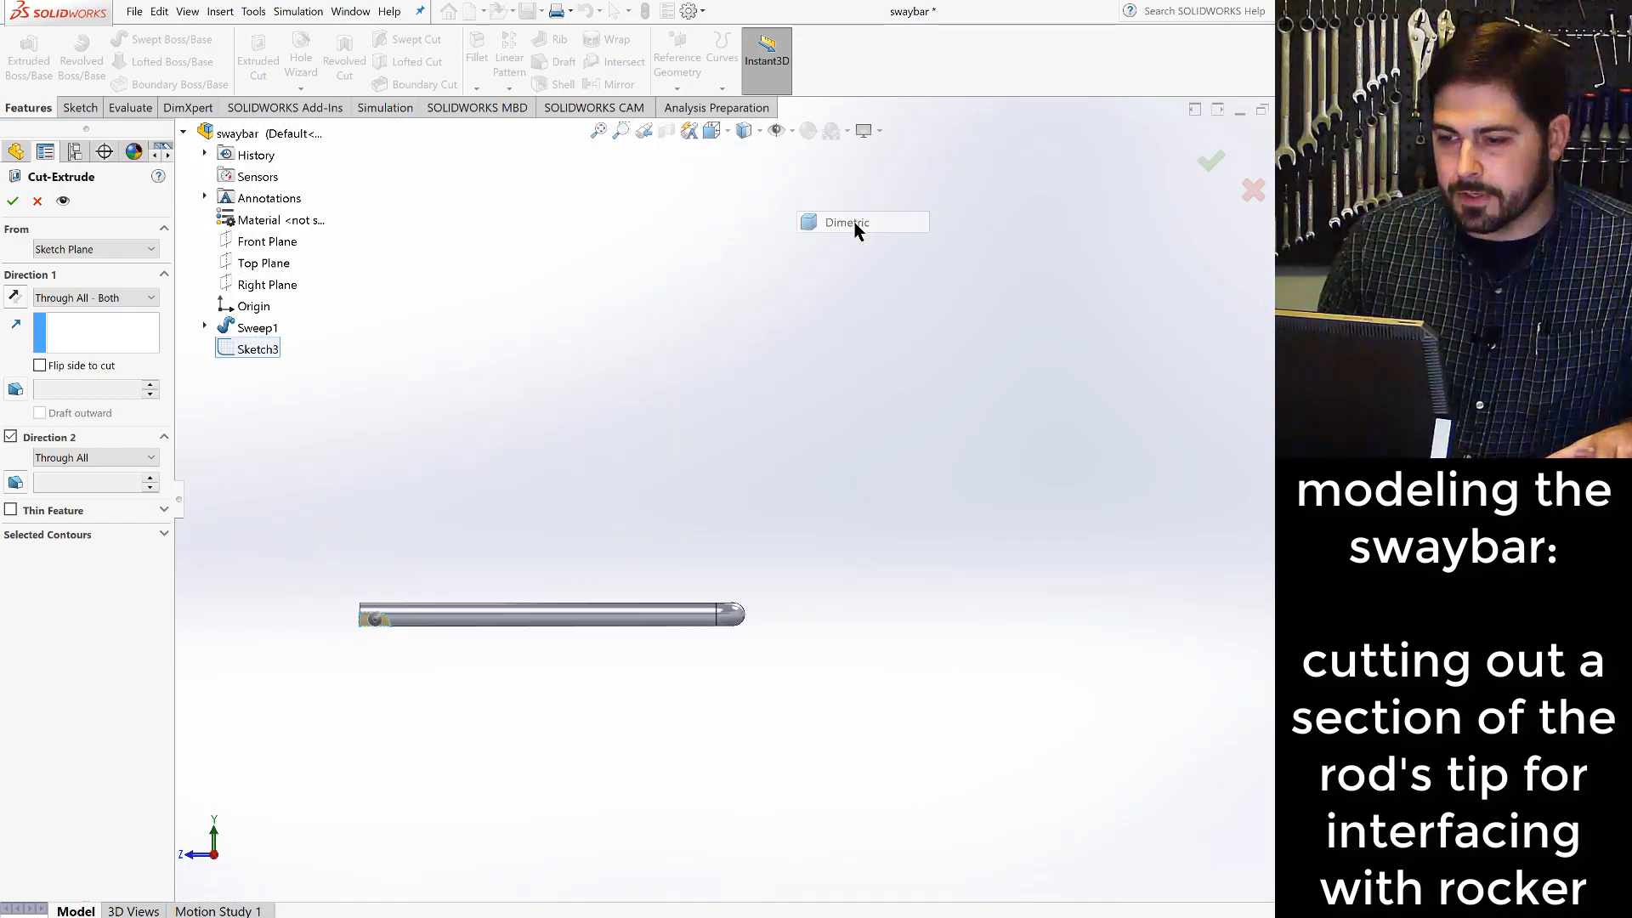
scroll(876, 659, down, 2)
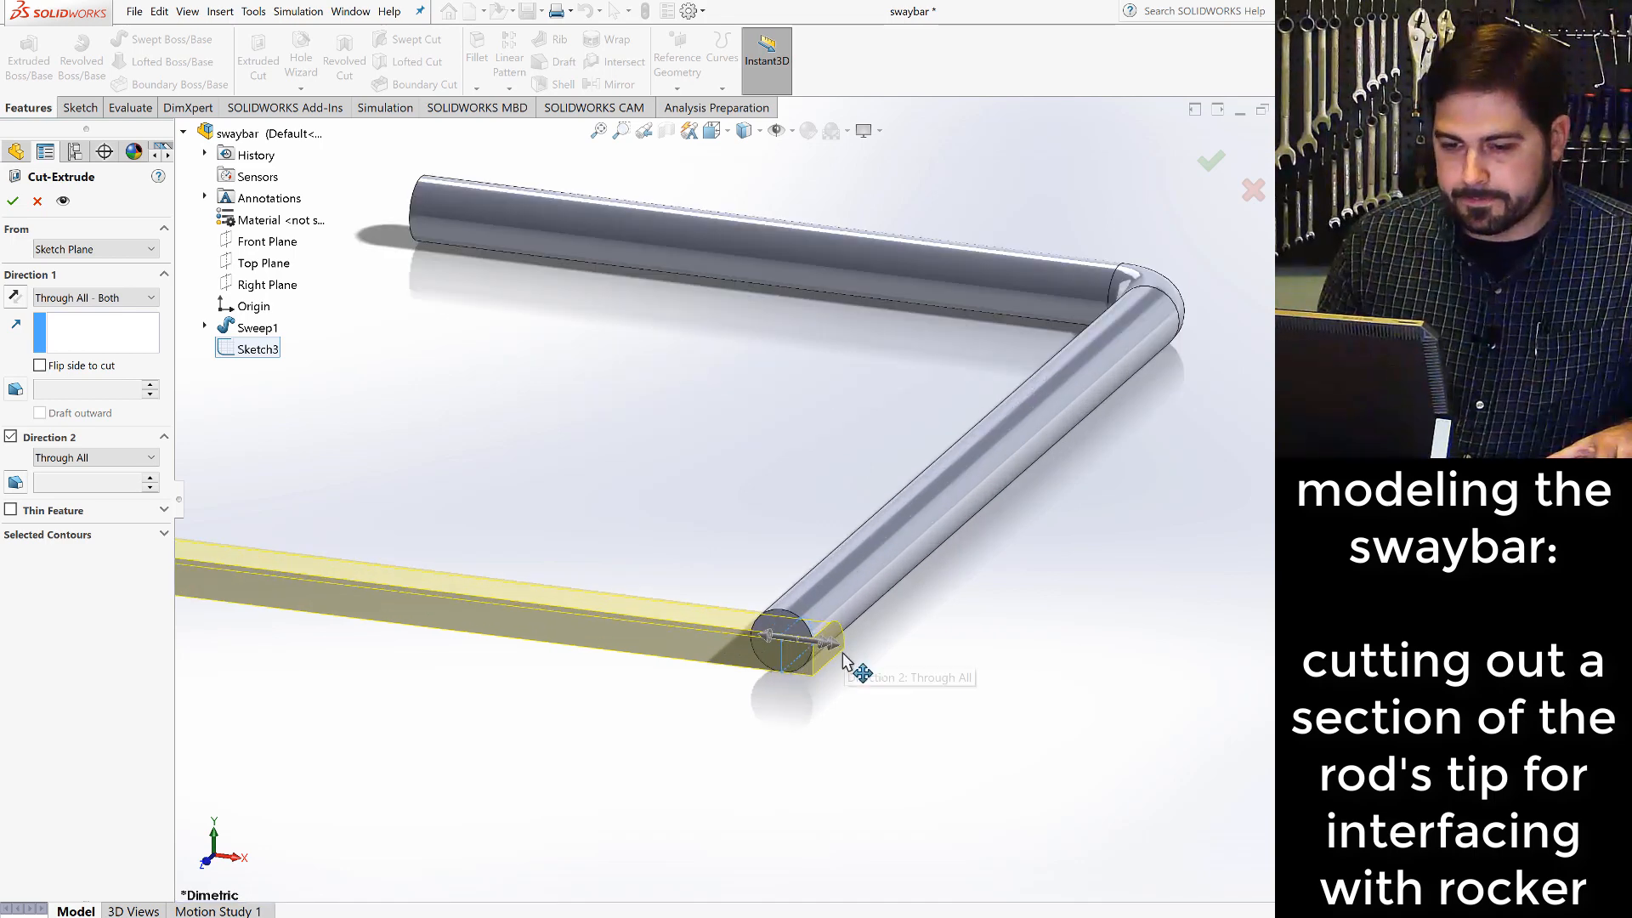
scroll(844, 653, up, 2)
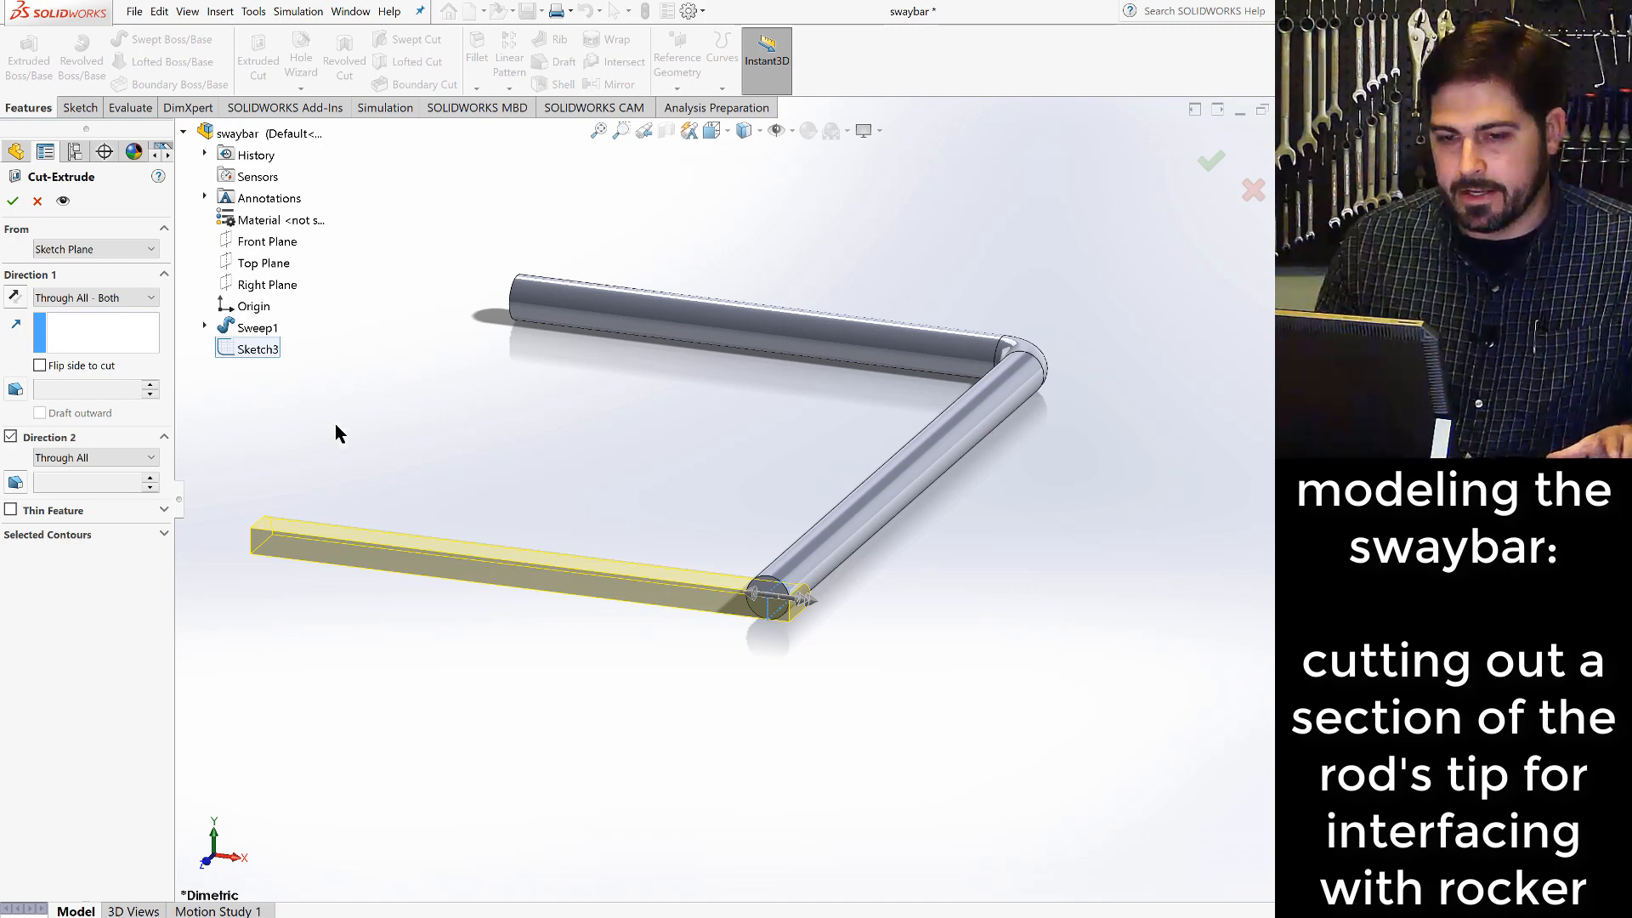
click(11, 202)
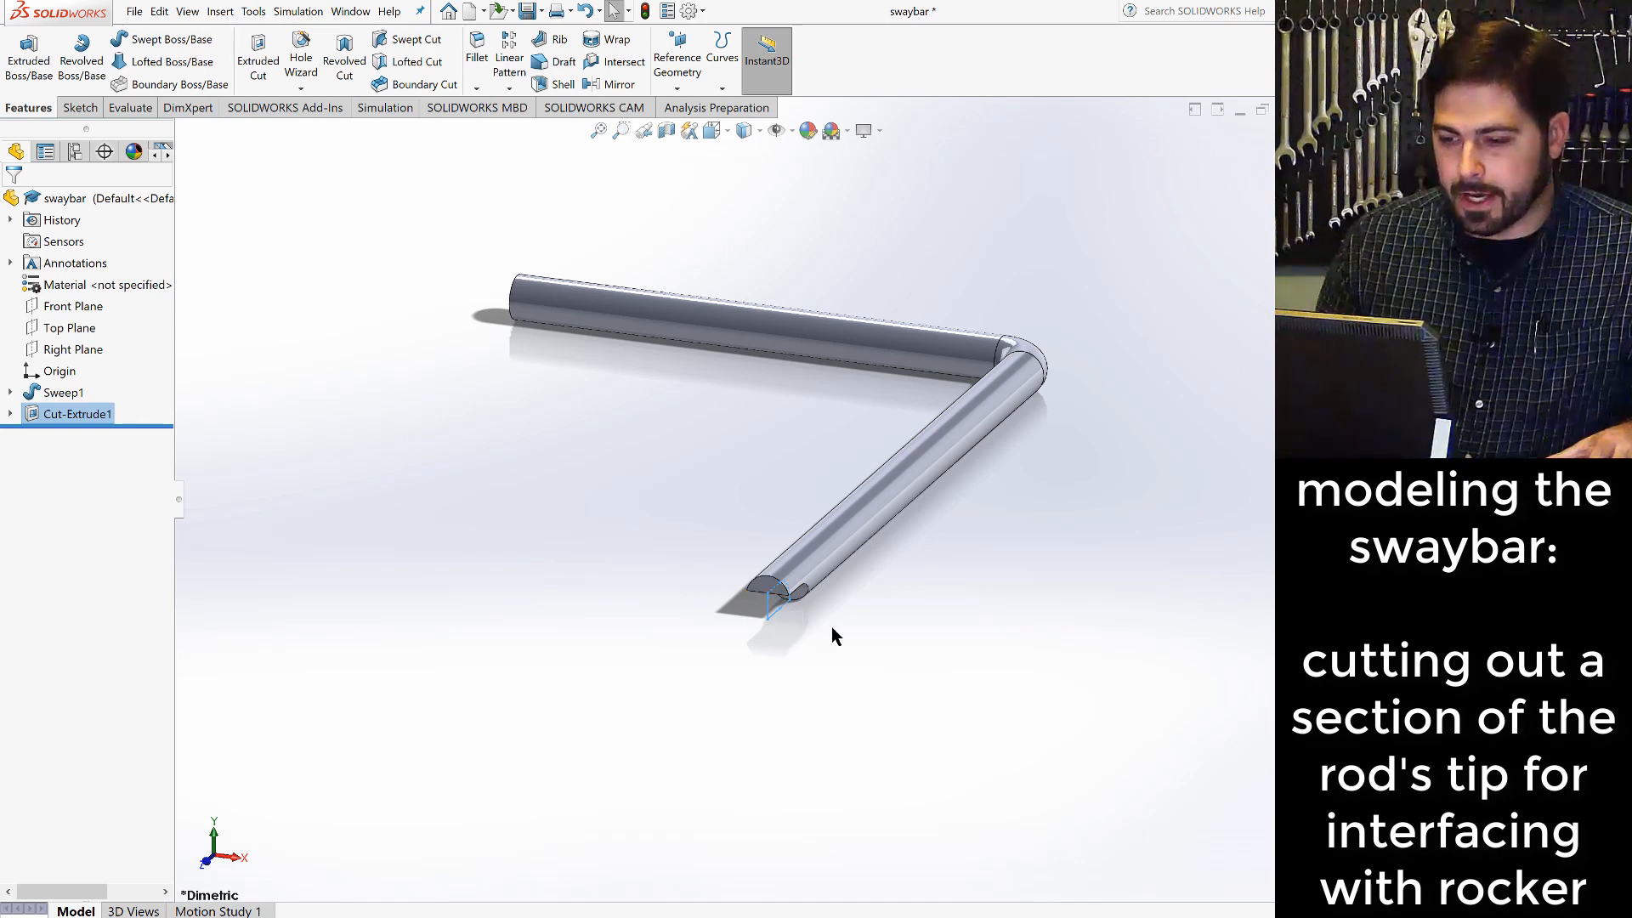
click(809, 616)
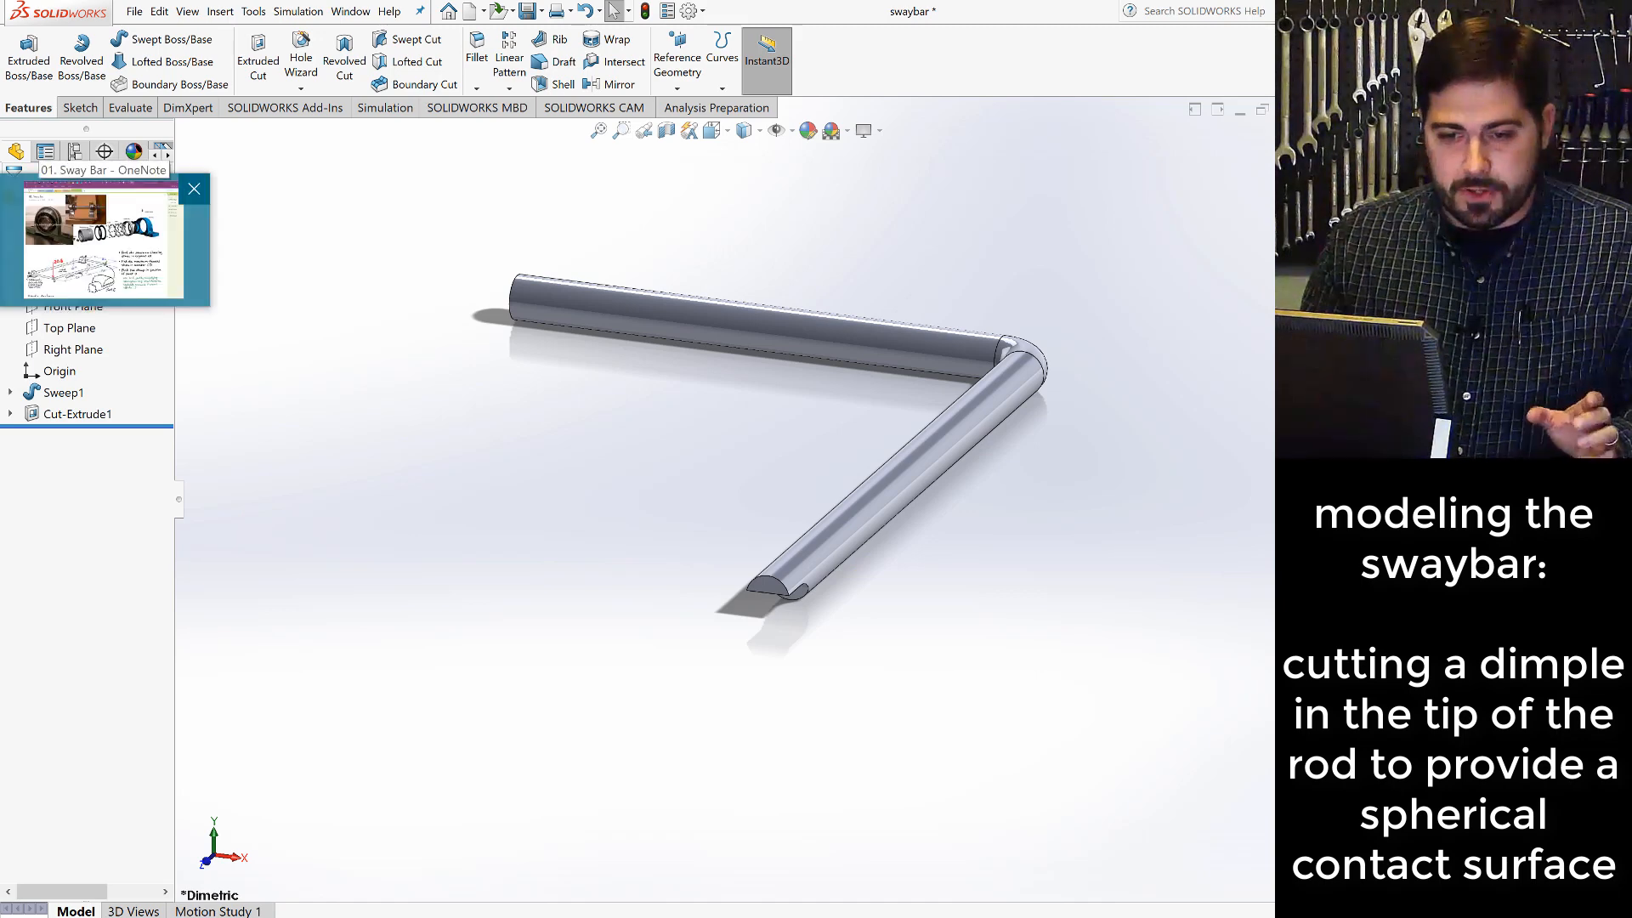
- Review the joint drawing in the OneNote Sway Bar notes, return to the SOLIDWORKS part and inspect the flat cut face at the rod's tip
click(104, 240)
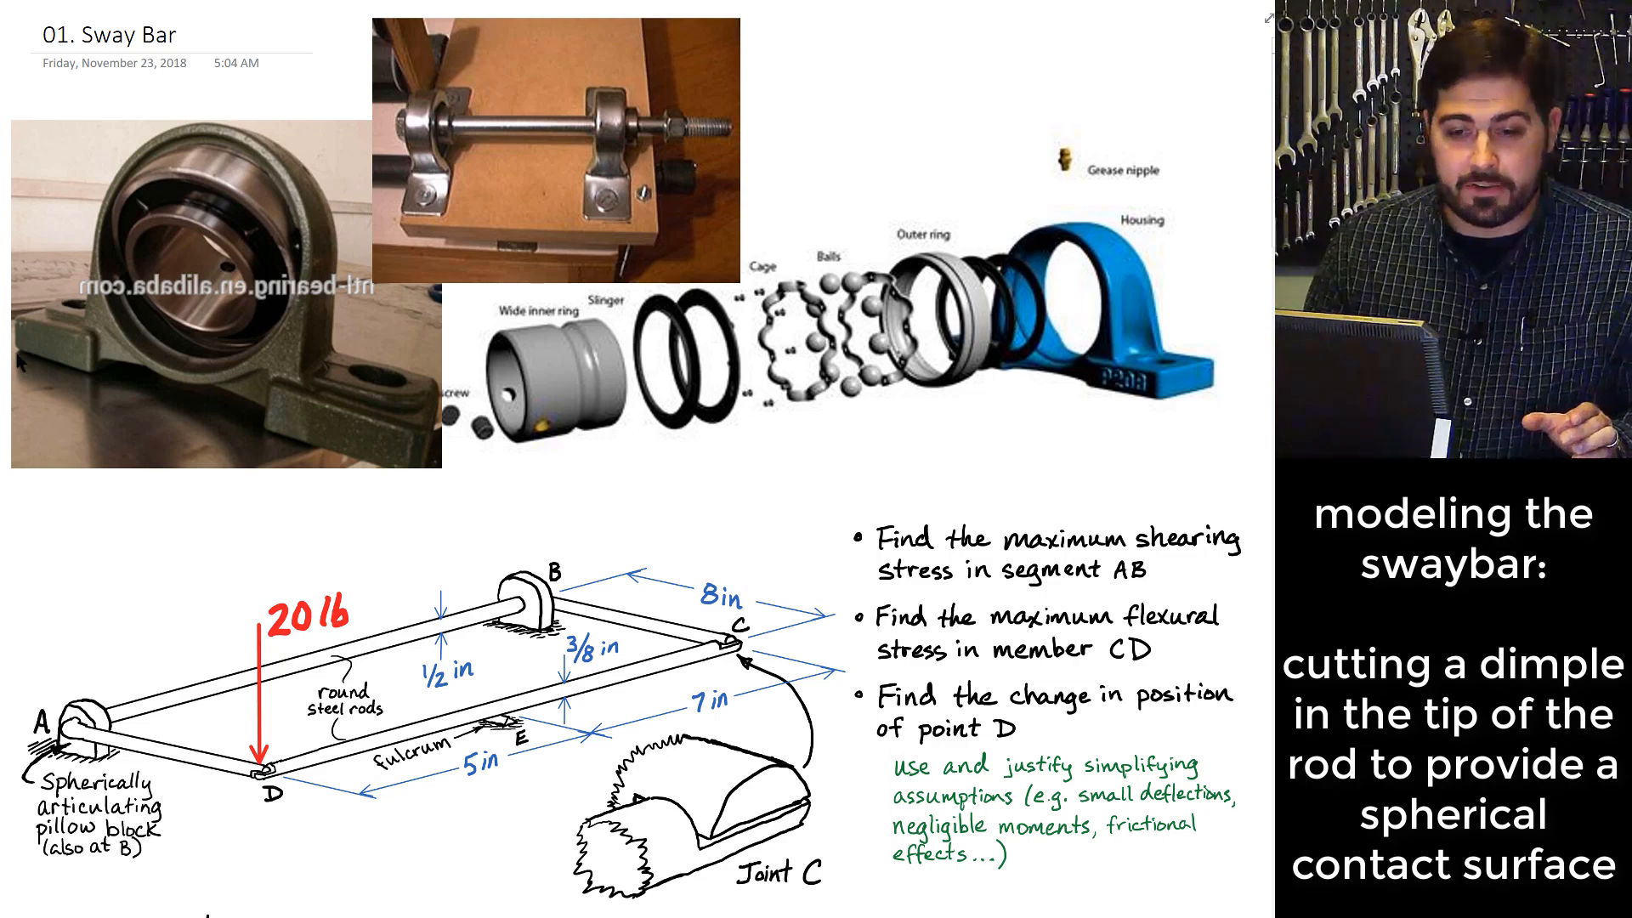
click(104, 268)
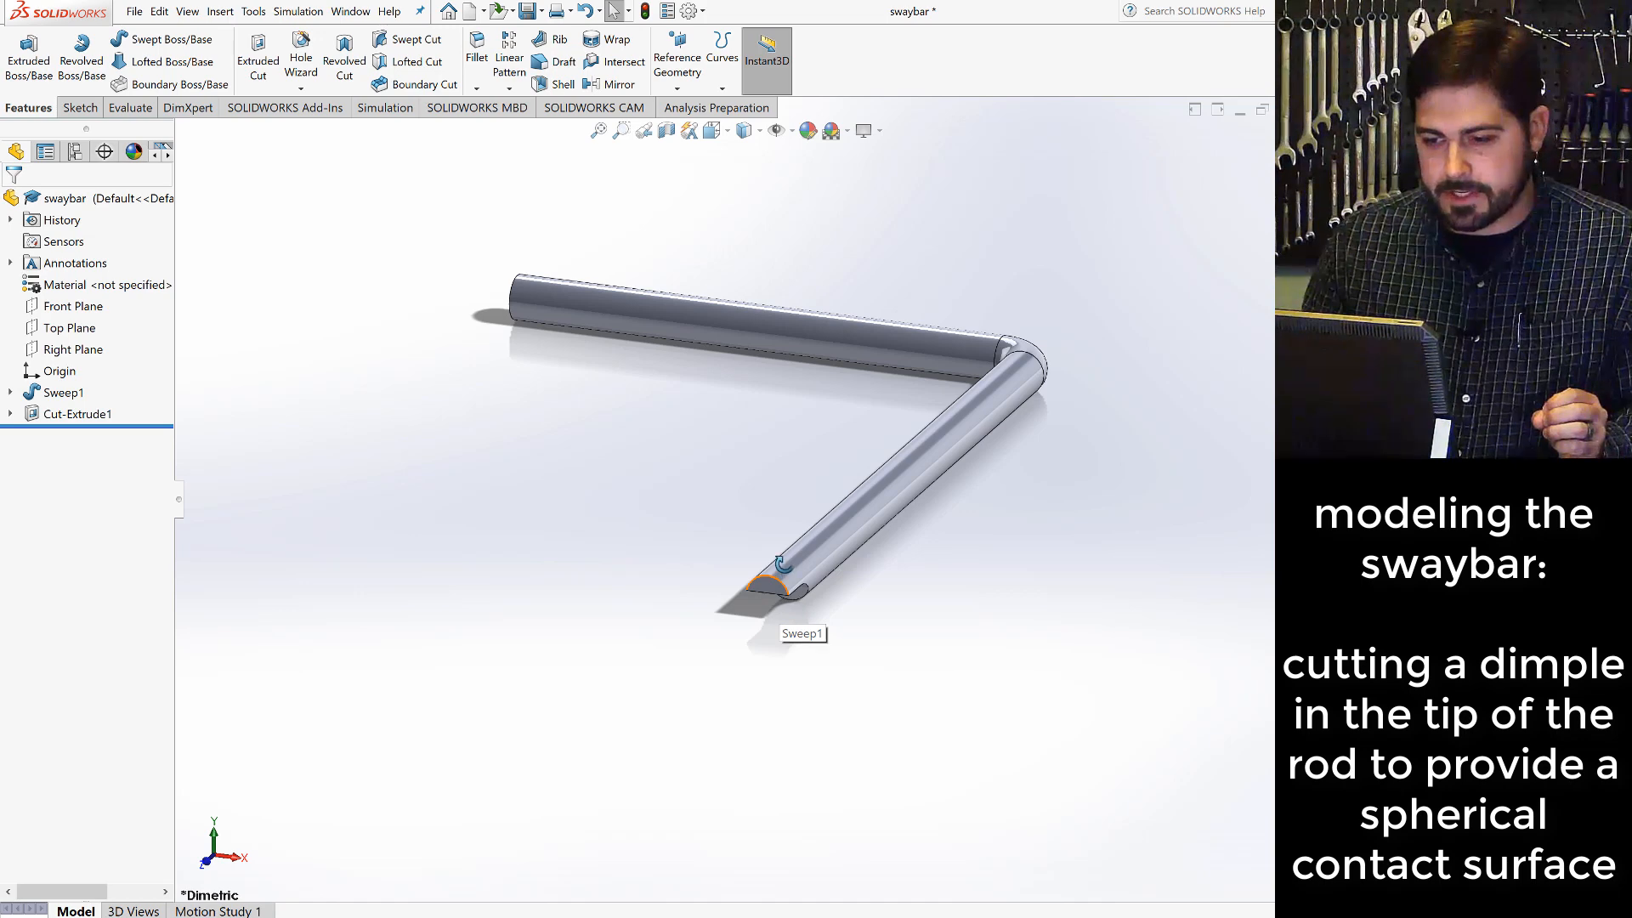
middle_drag(791, 592, 768, 423)
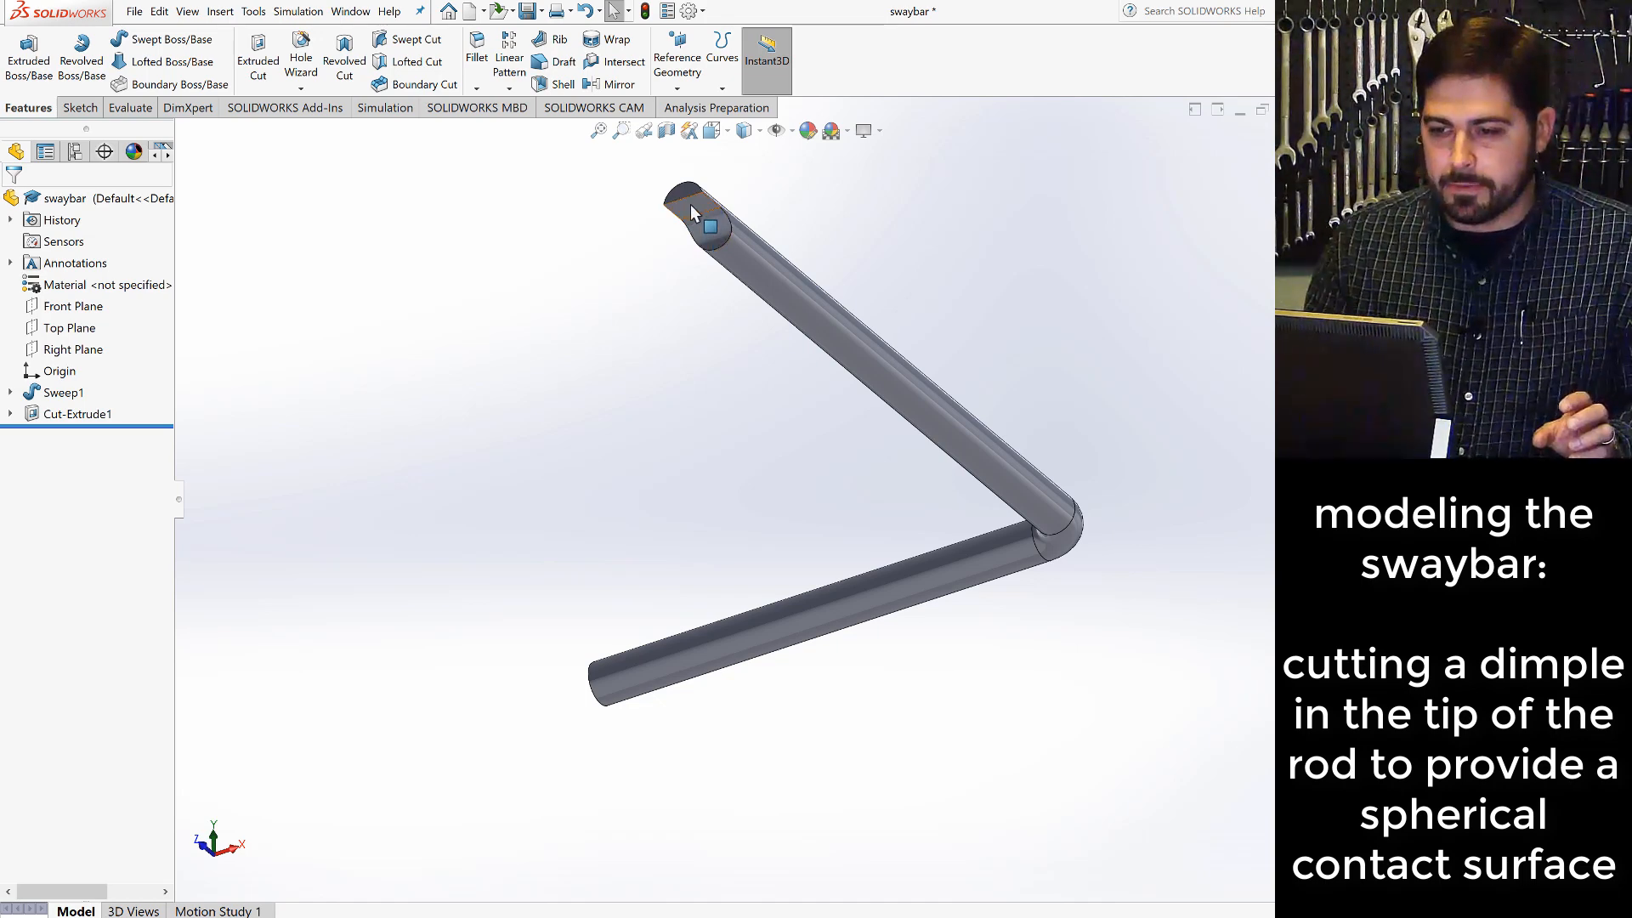
click(691, 205)
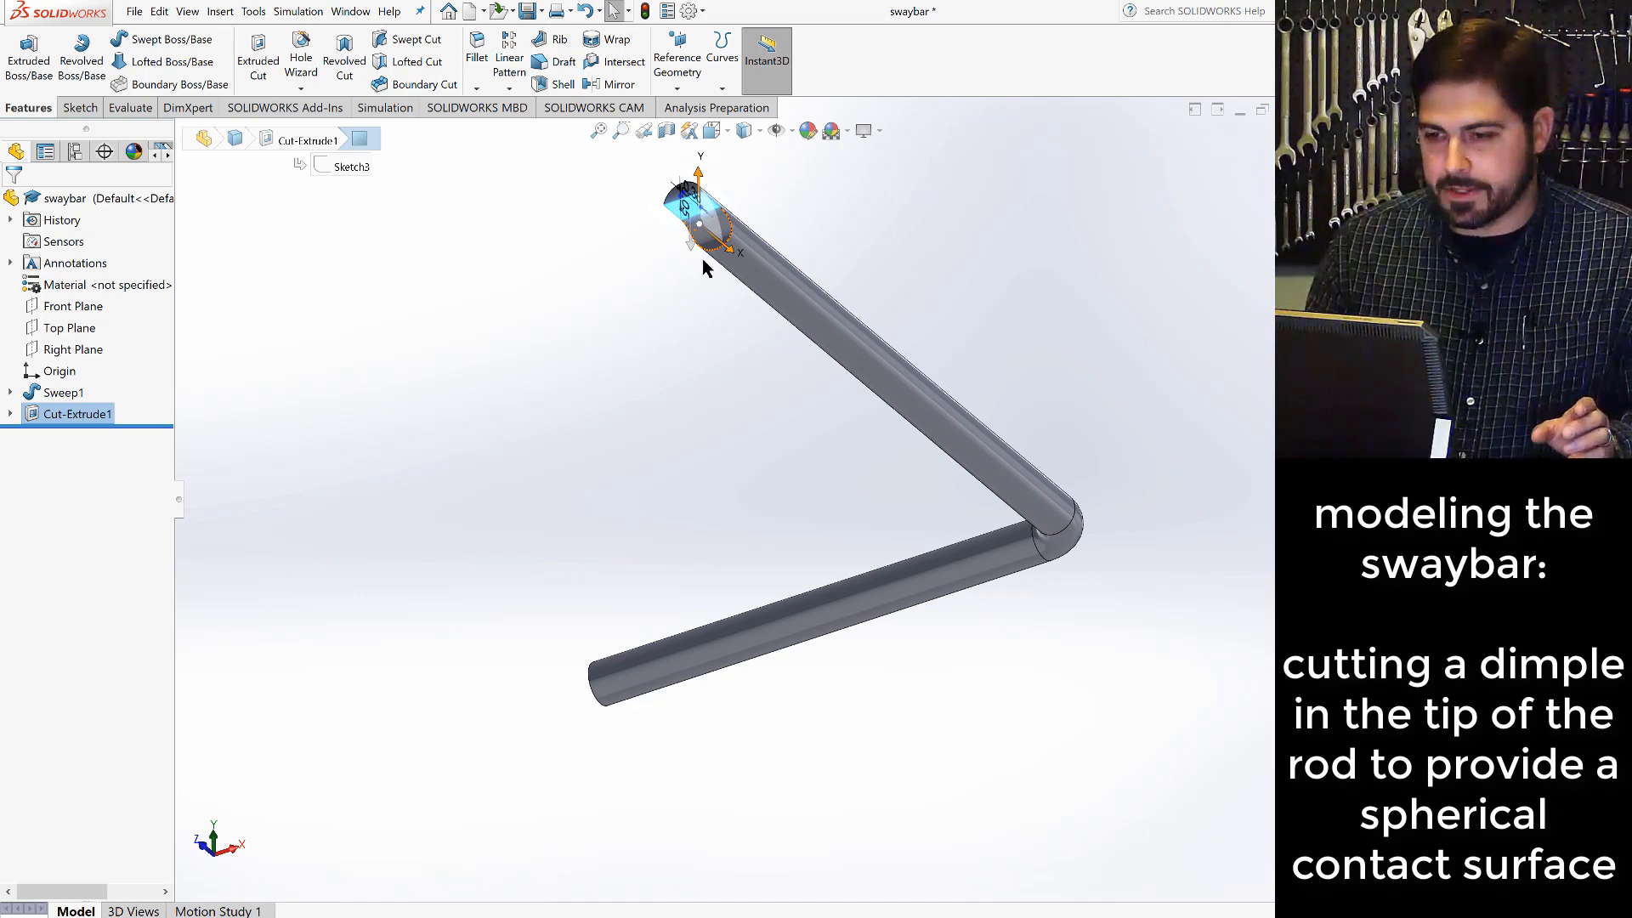
click(577, 284)
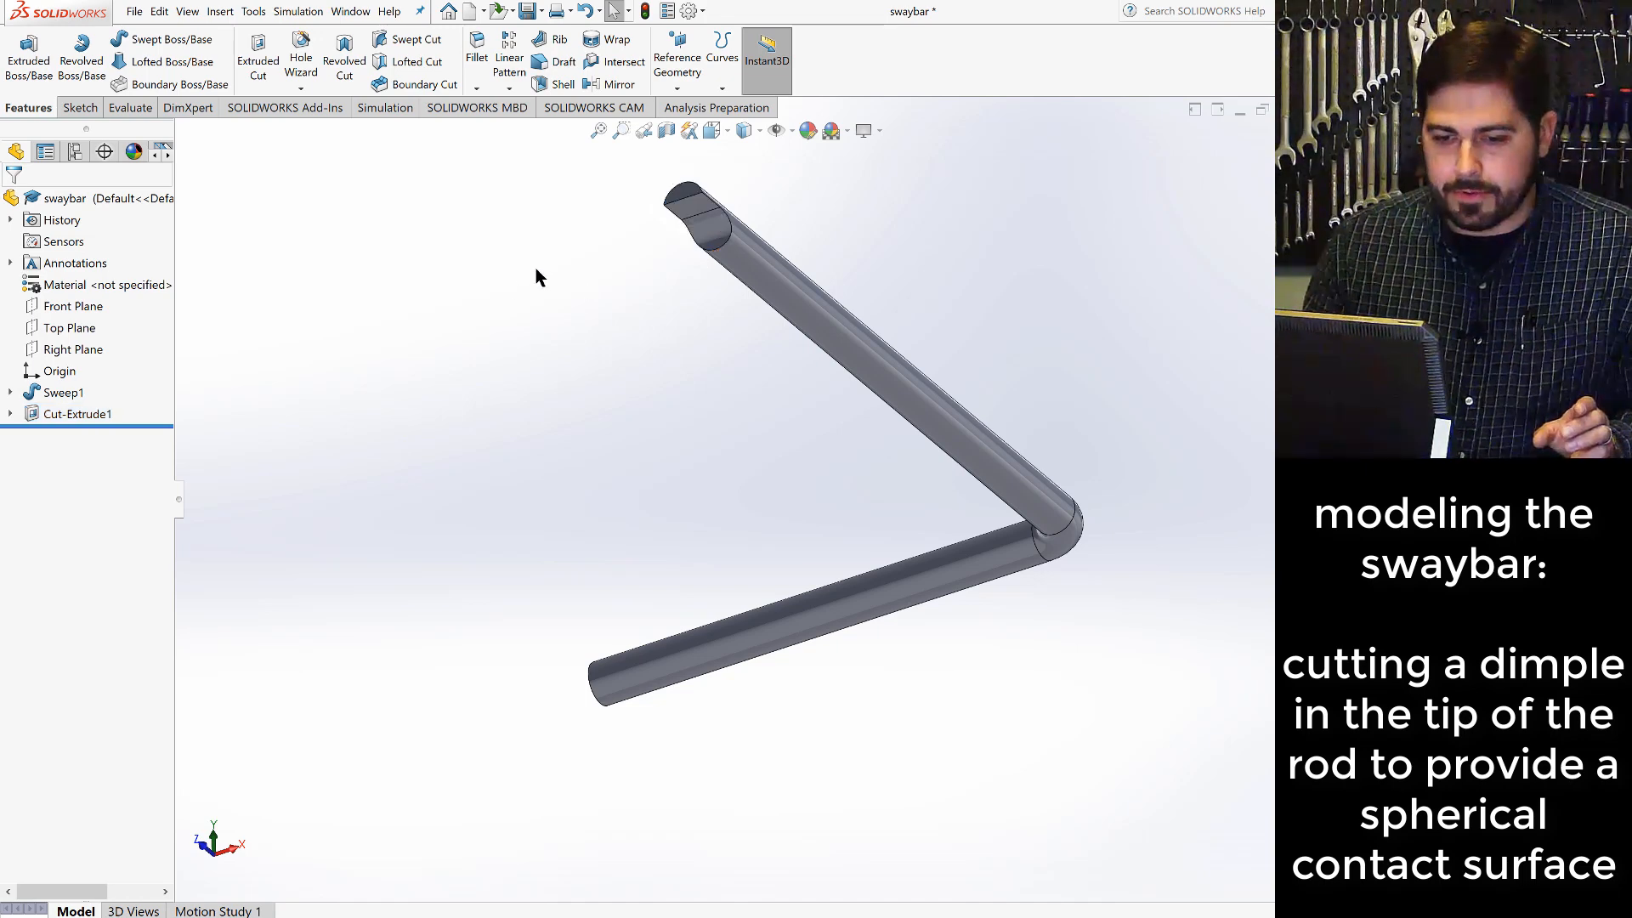
- Start a sketch on the Right Plane and orient the view normal to it
click(73, 349)
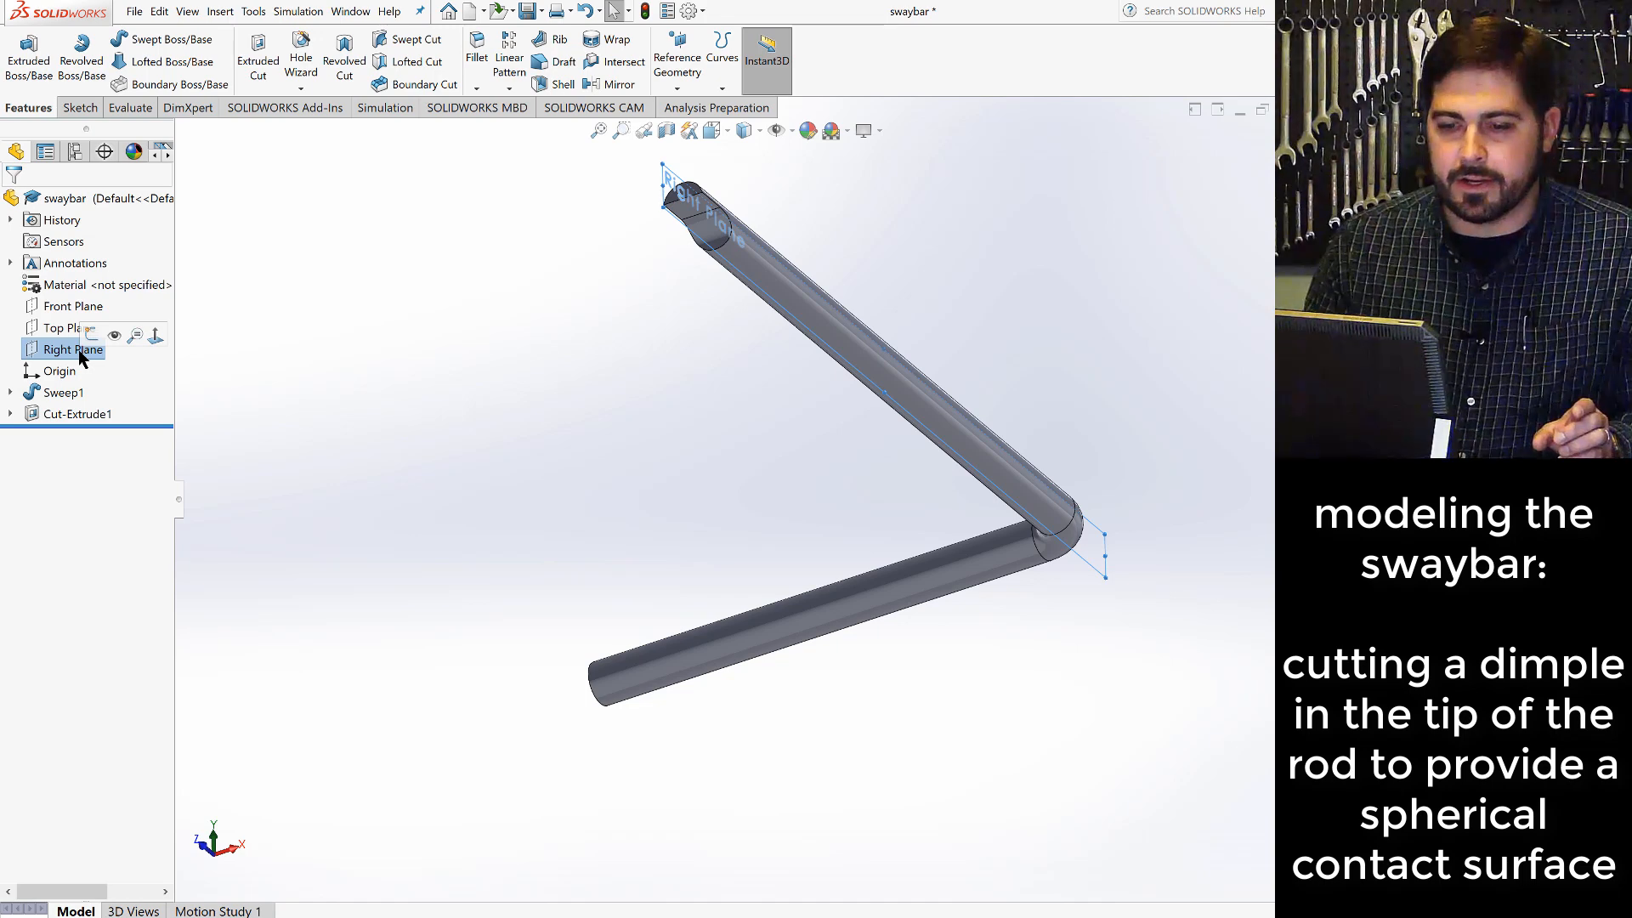
click(78, 109)
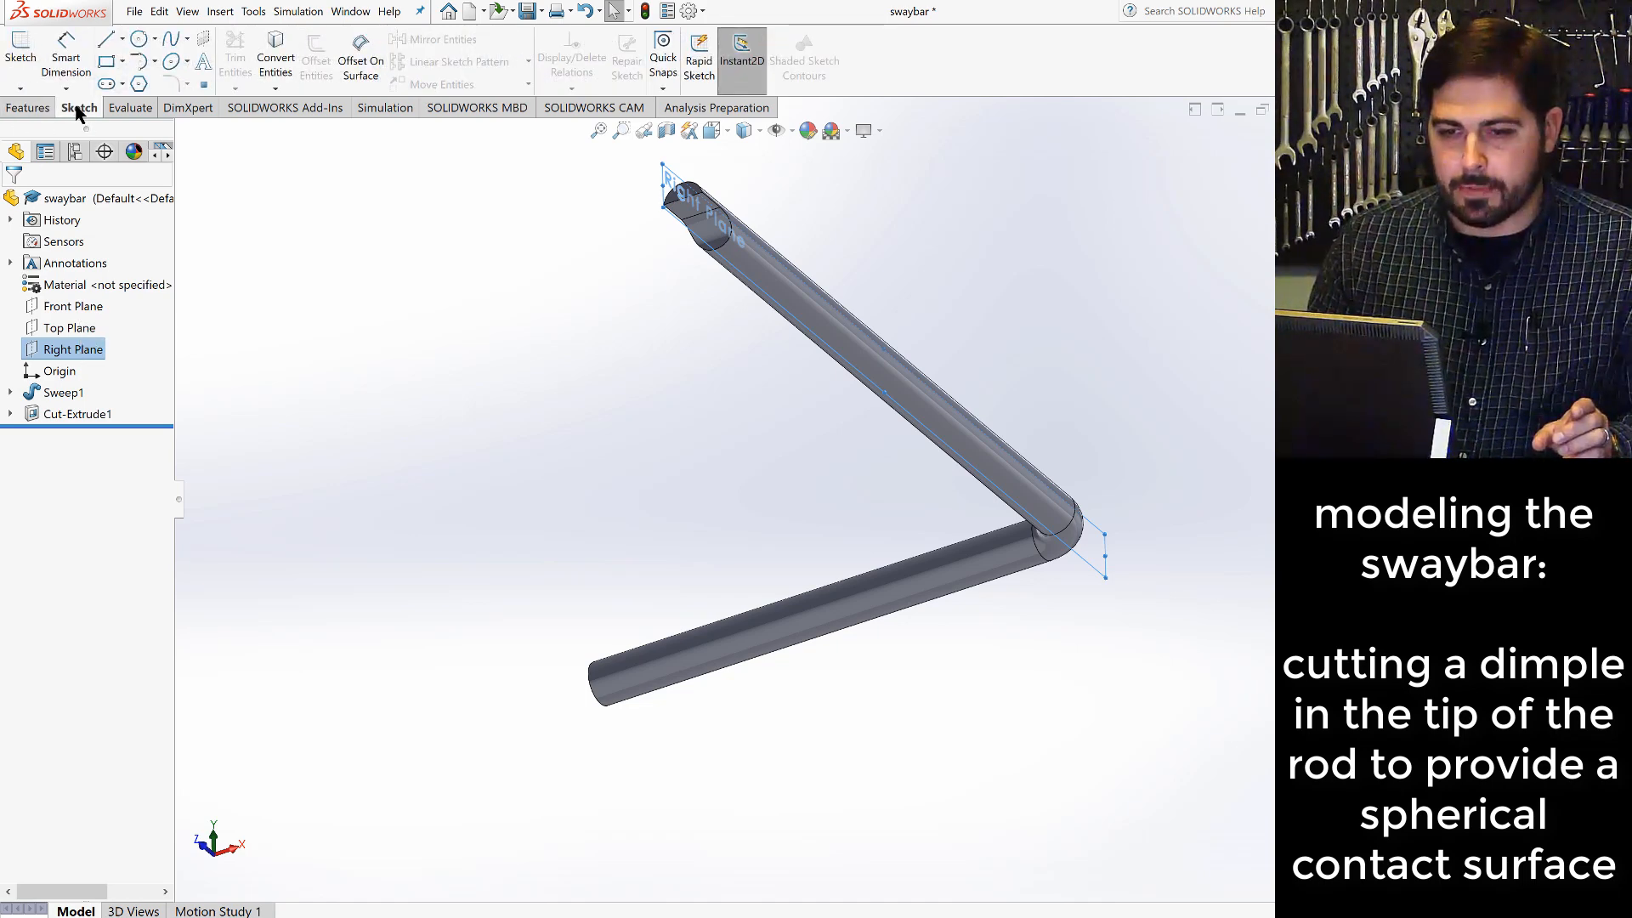
click(19, 58)
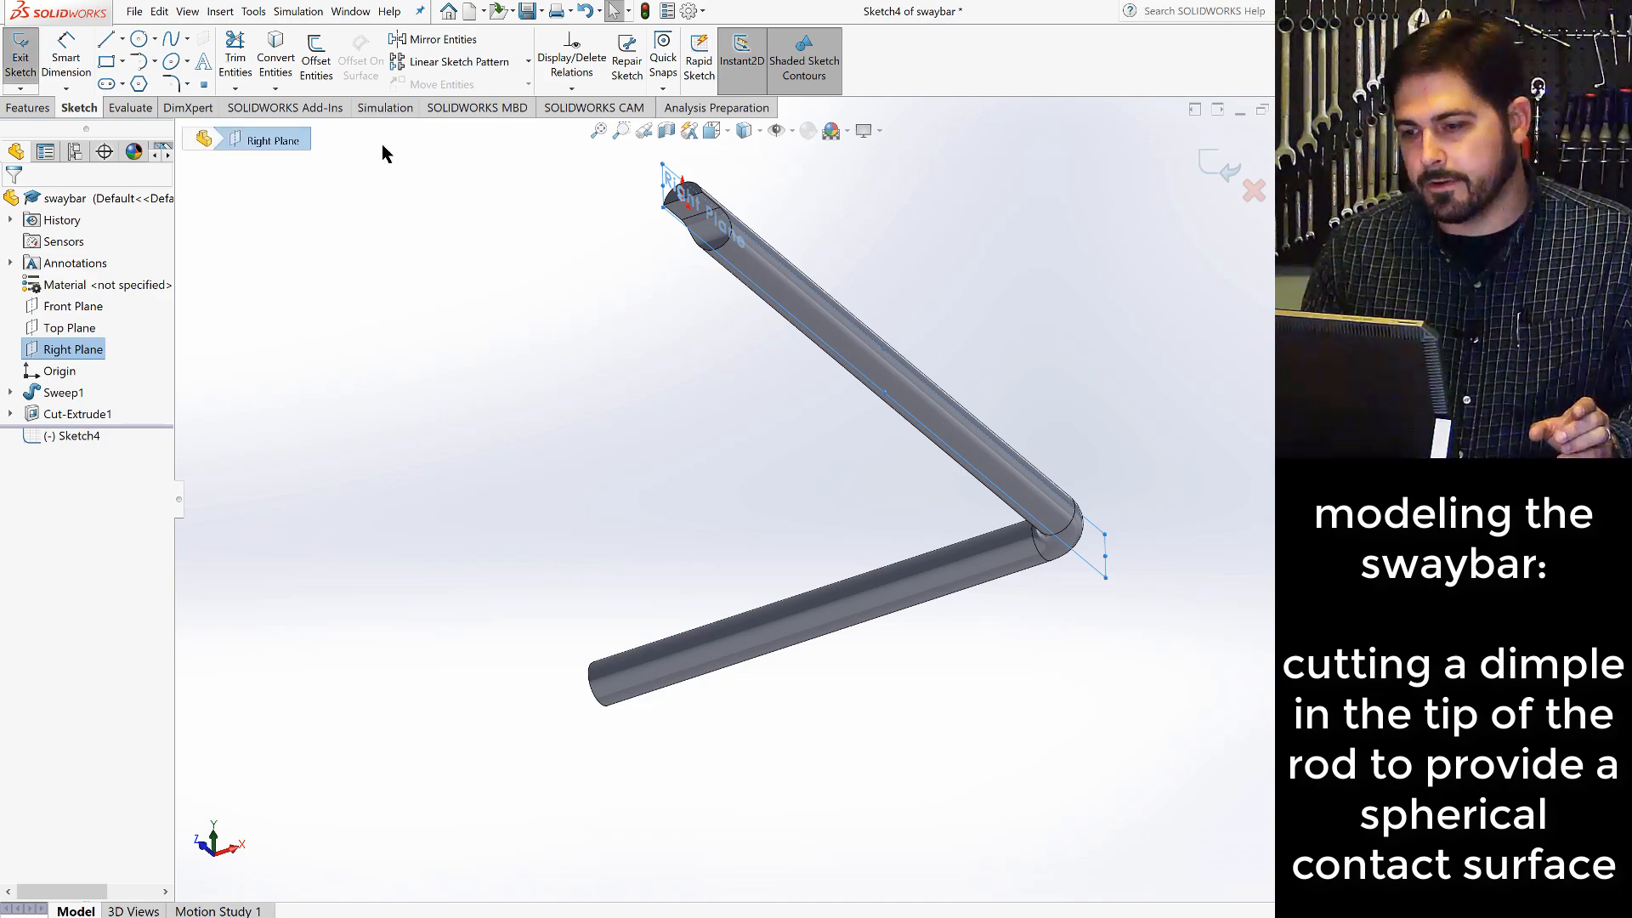
click(712, 130)
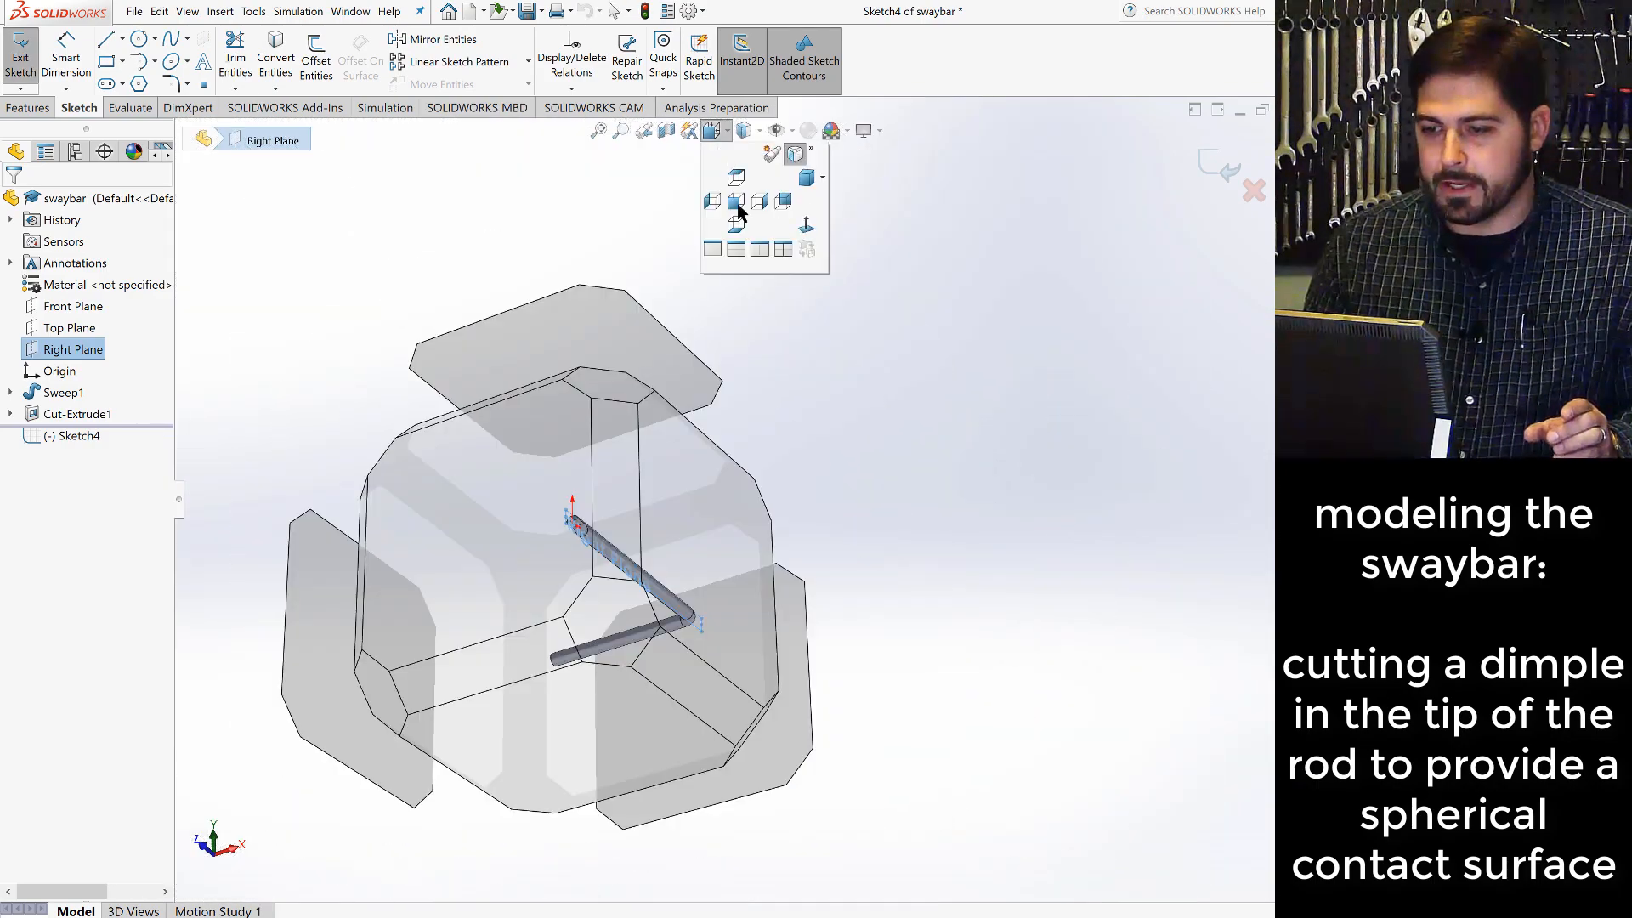
click(806, 226)
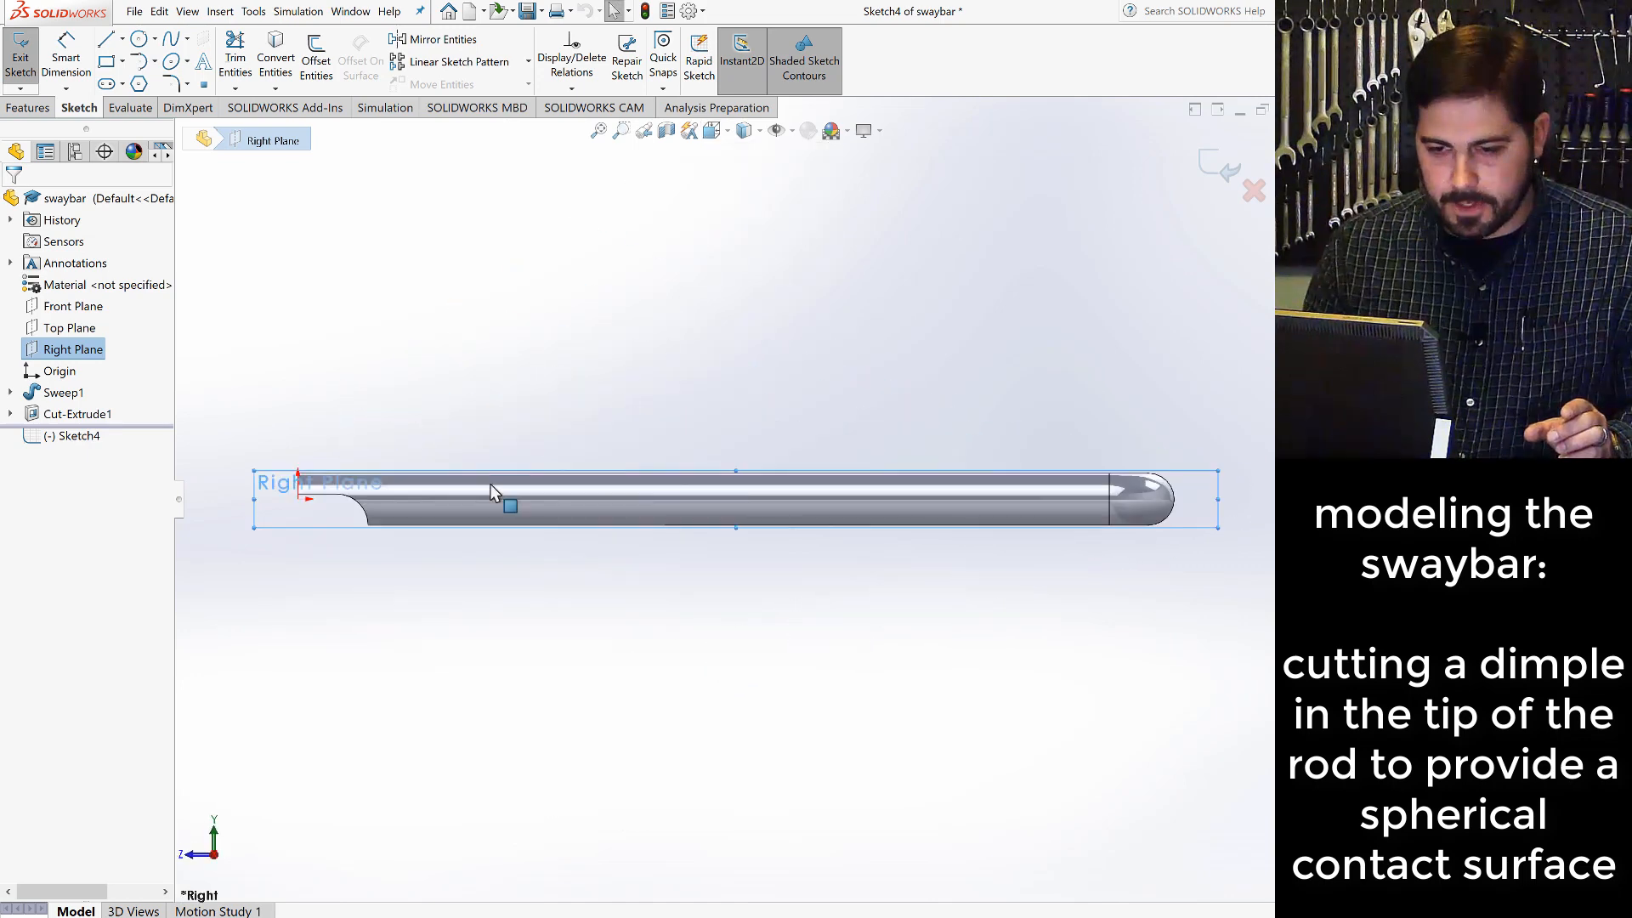
- Examine the cut tip from the side, check the Joint C drawing in the OneNote Sway Bar notes and return to the SOLIDWORKS sketch
scroll(310, 508, down, 8)
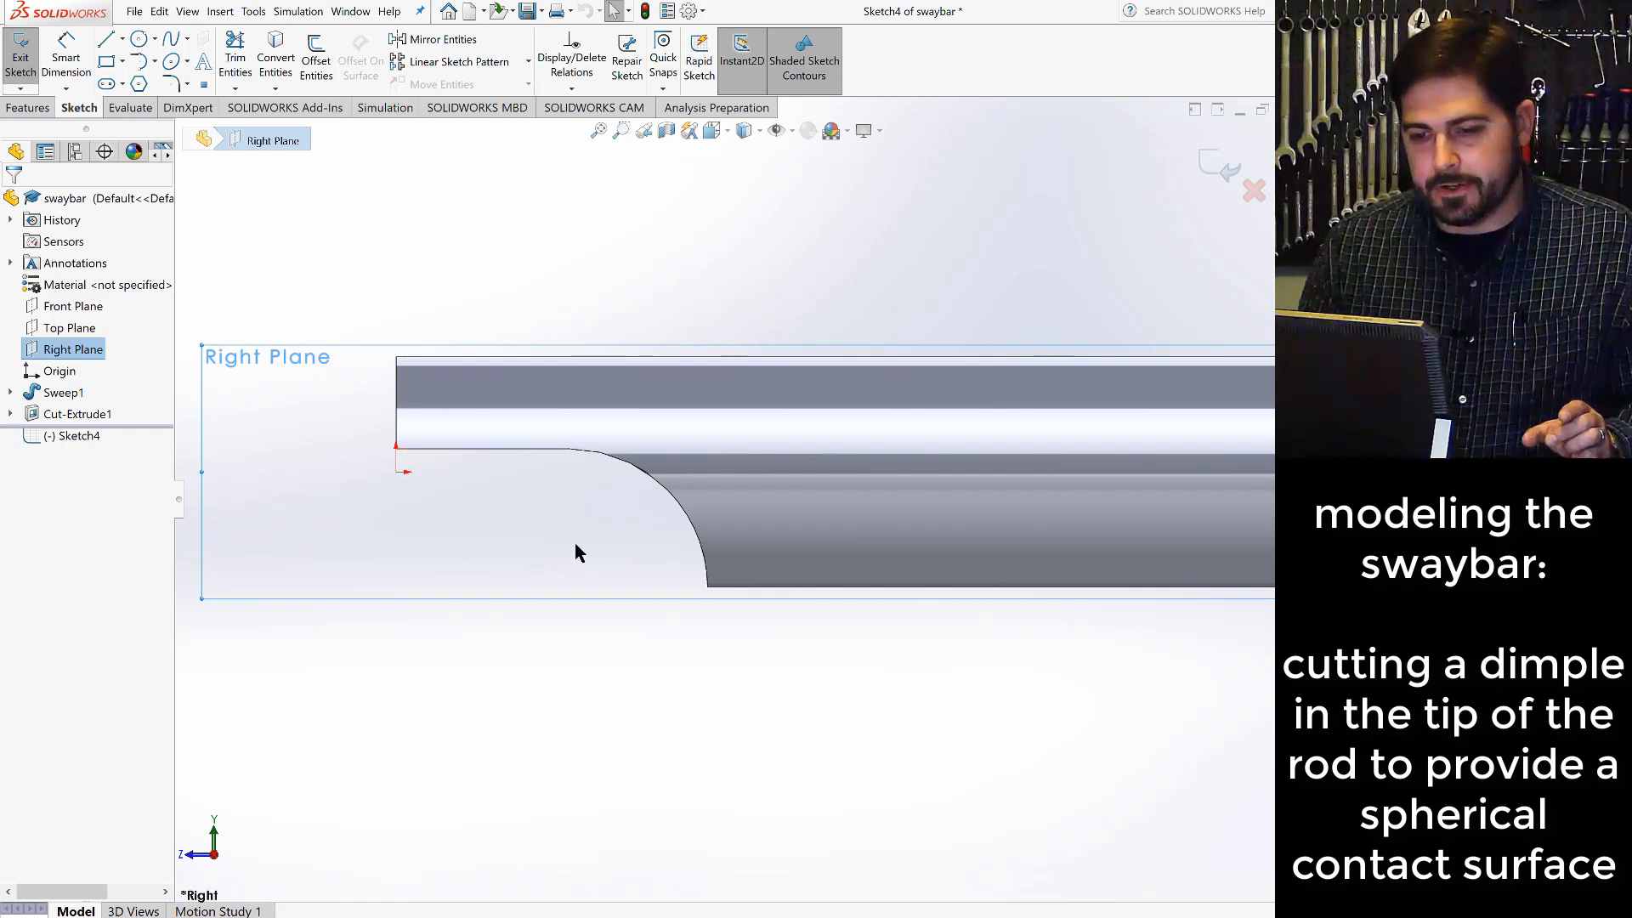
scroll(575, 552, up, 7)
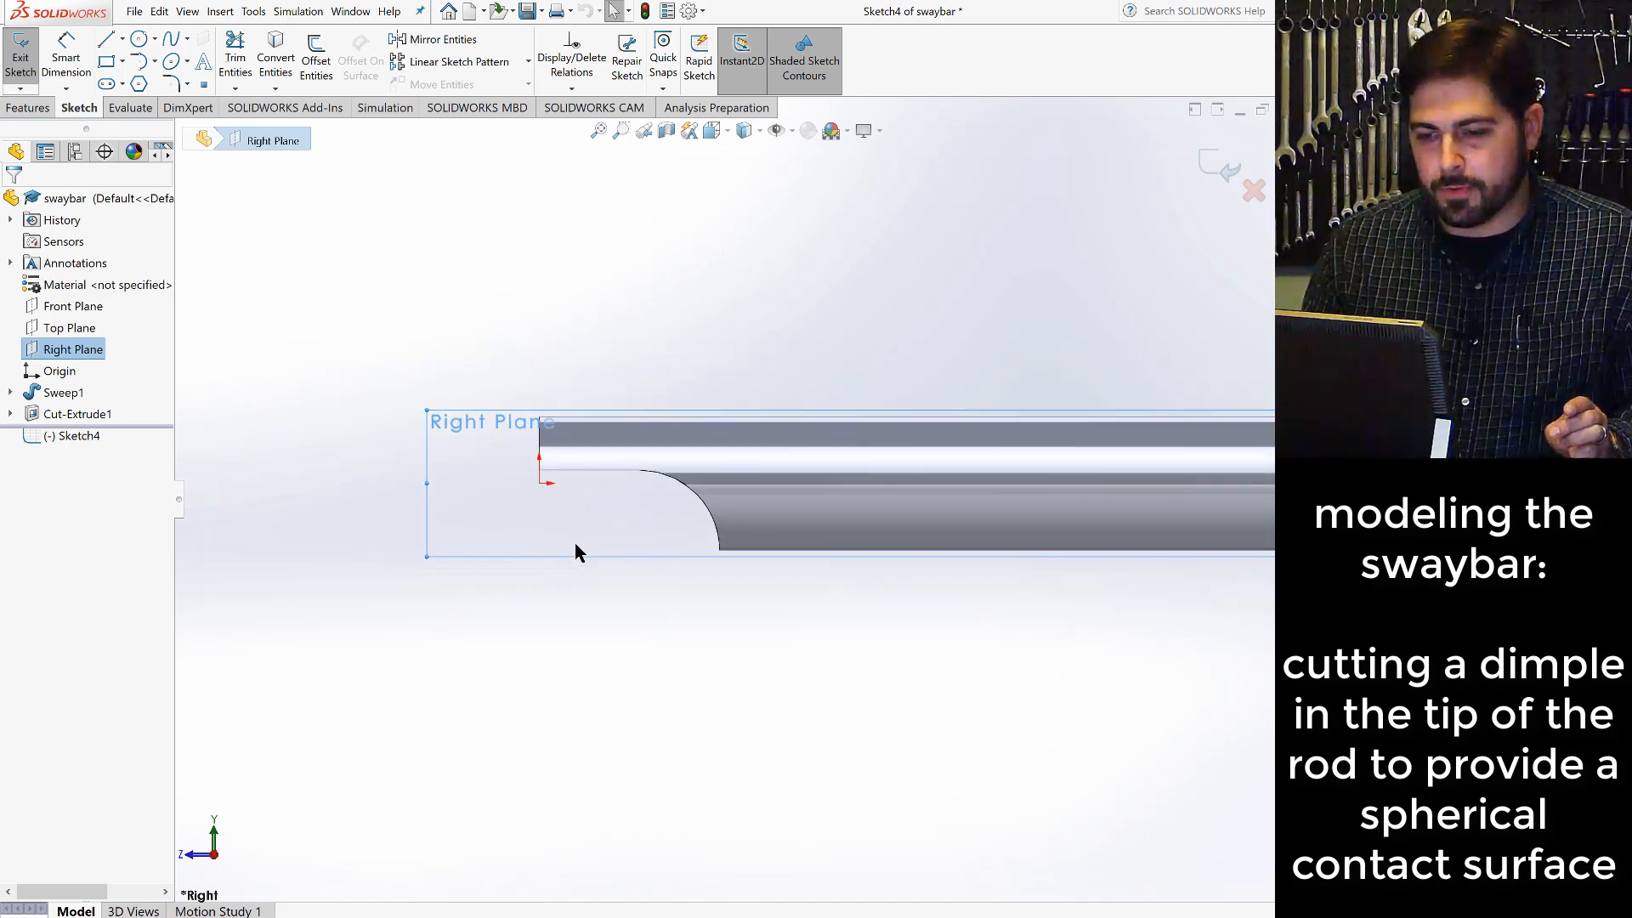
scroll(690, 572, up, 5)
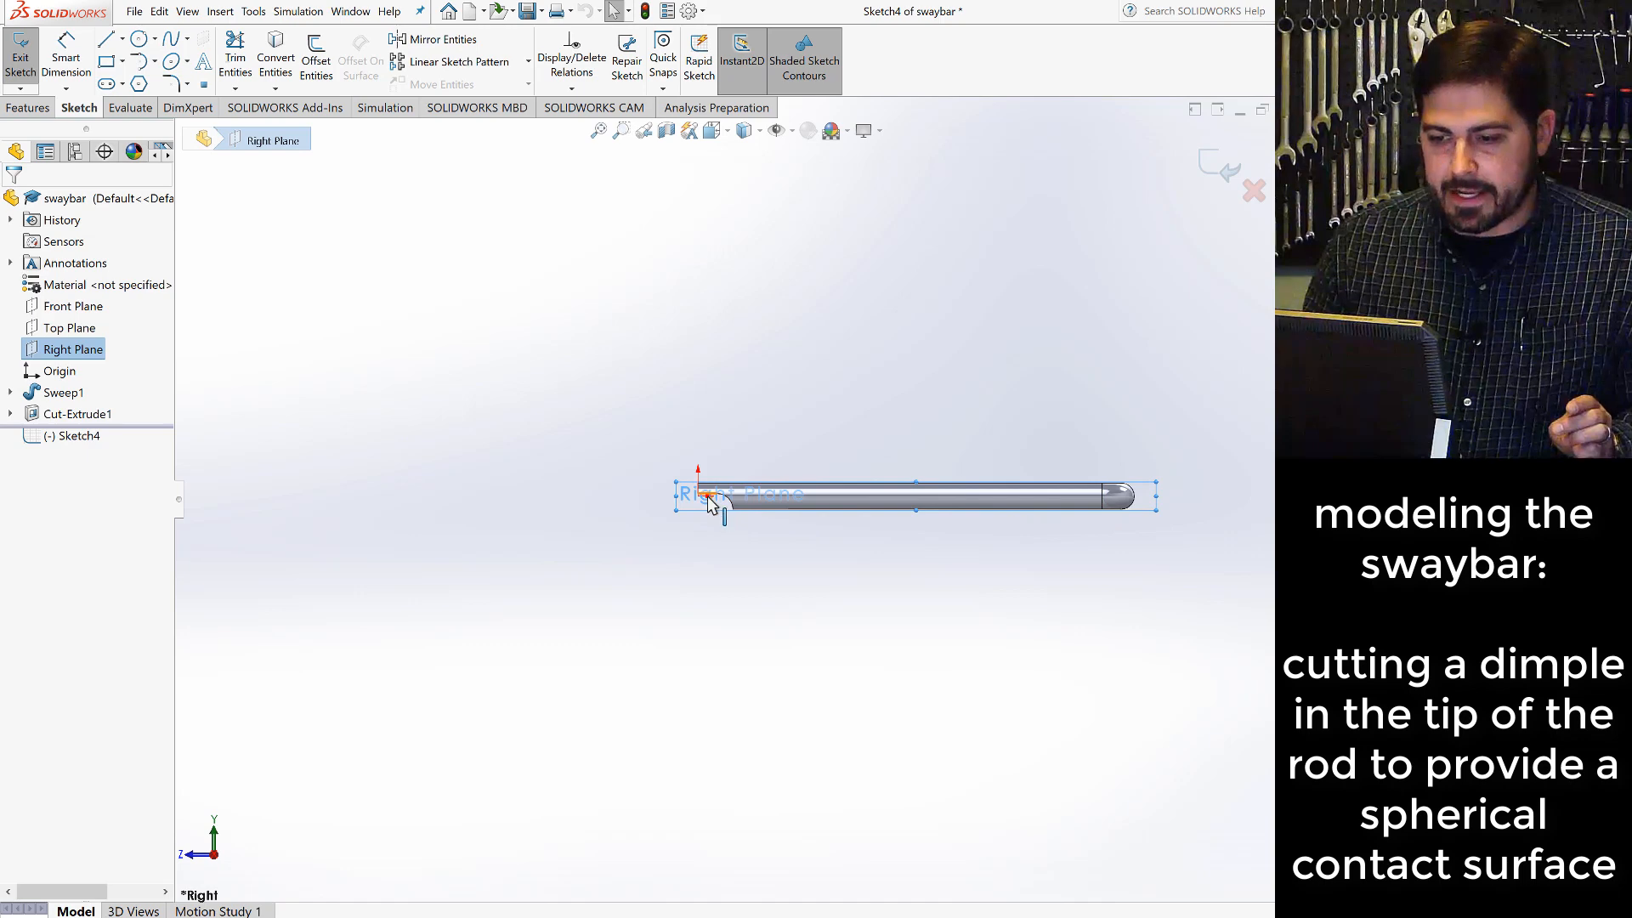
scroll(807, 522, up, 5)
scroll(771, 507, down, 5)
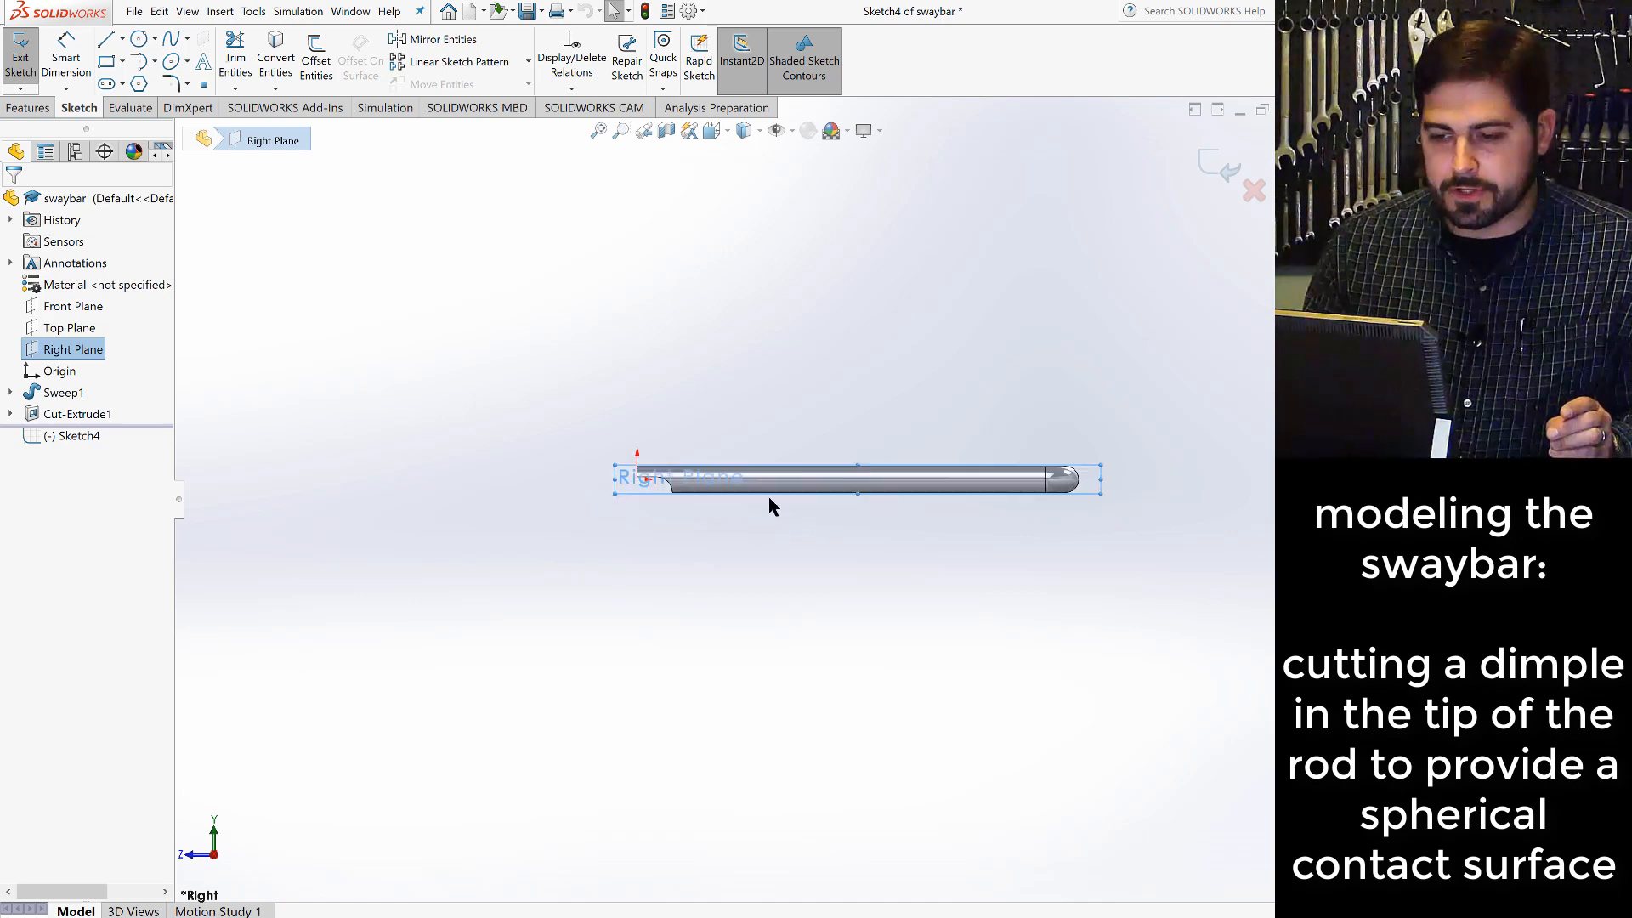
scroll(713, 498, down, 5)
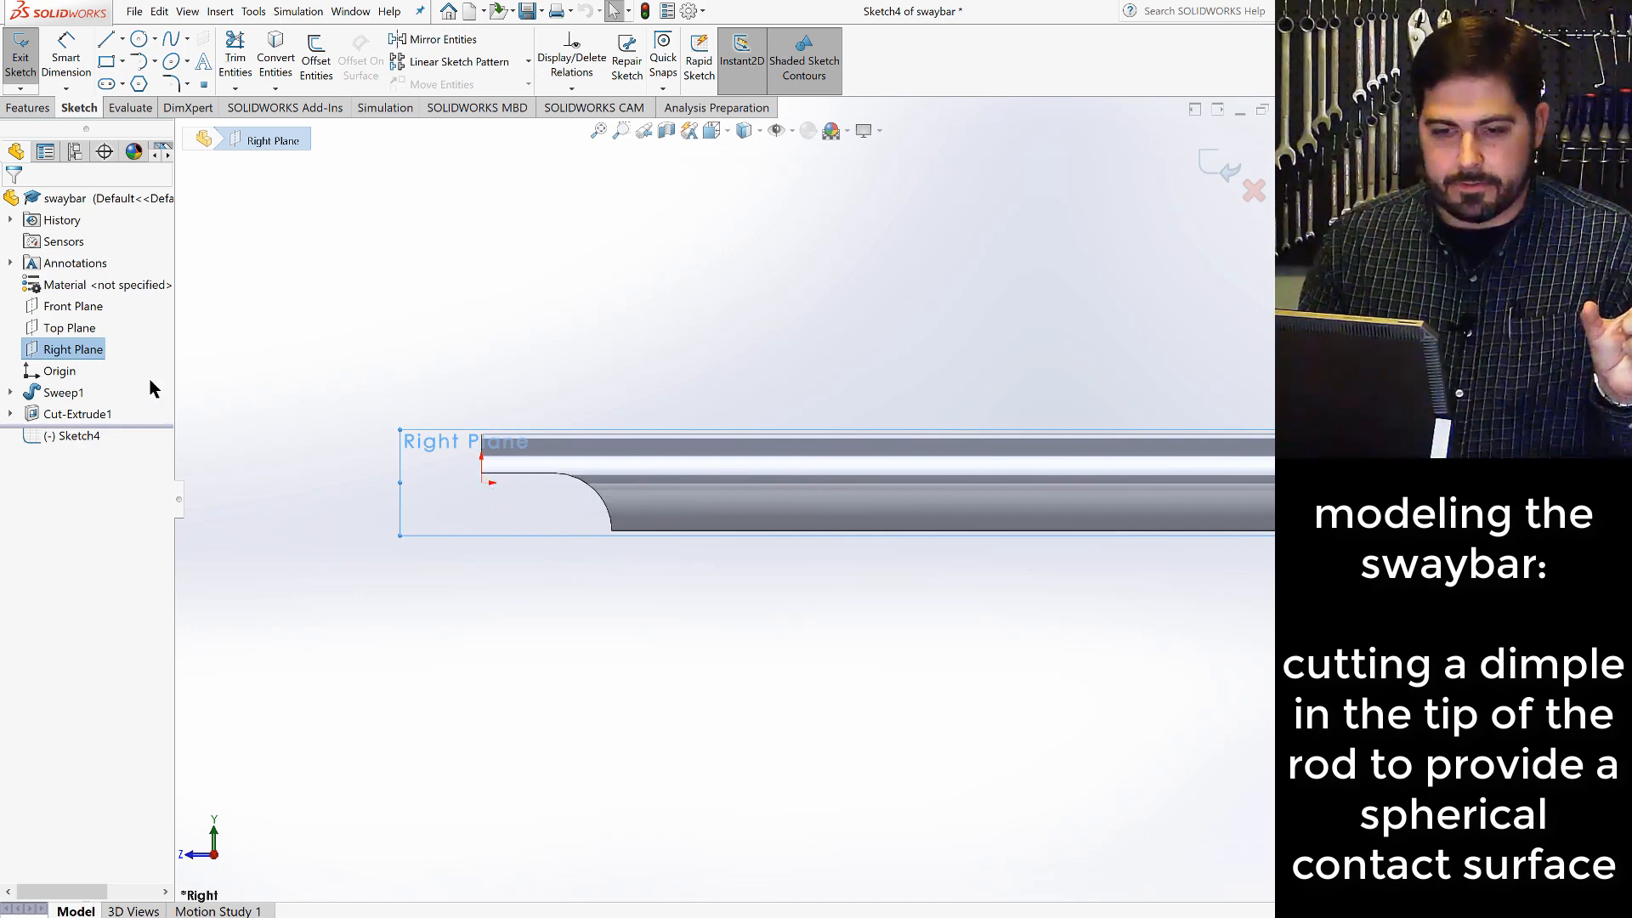
key(alt+Tab)
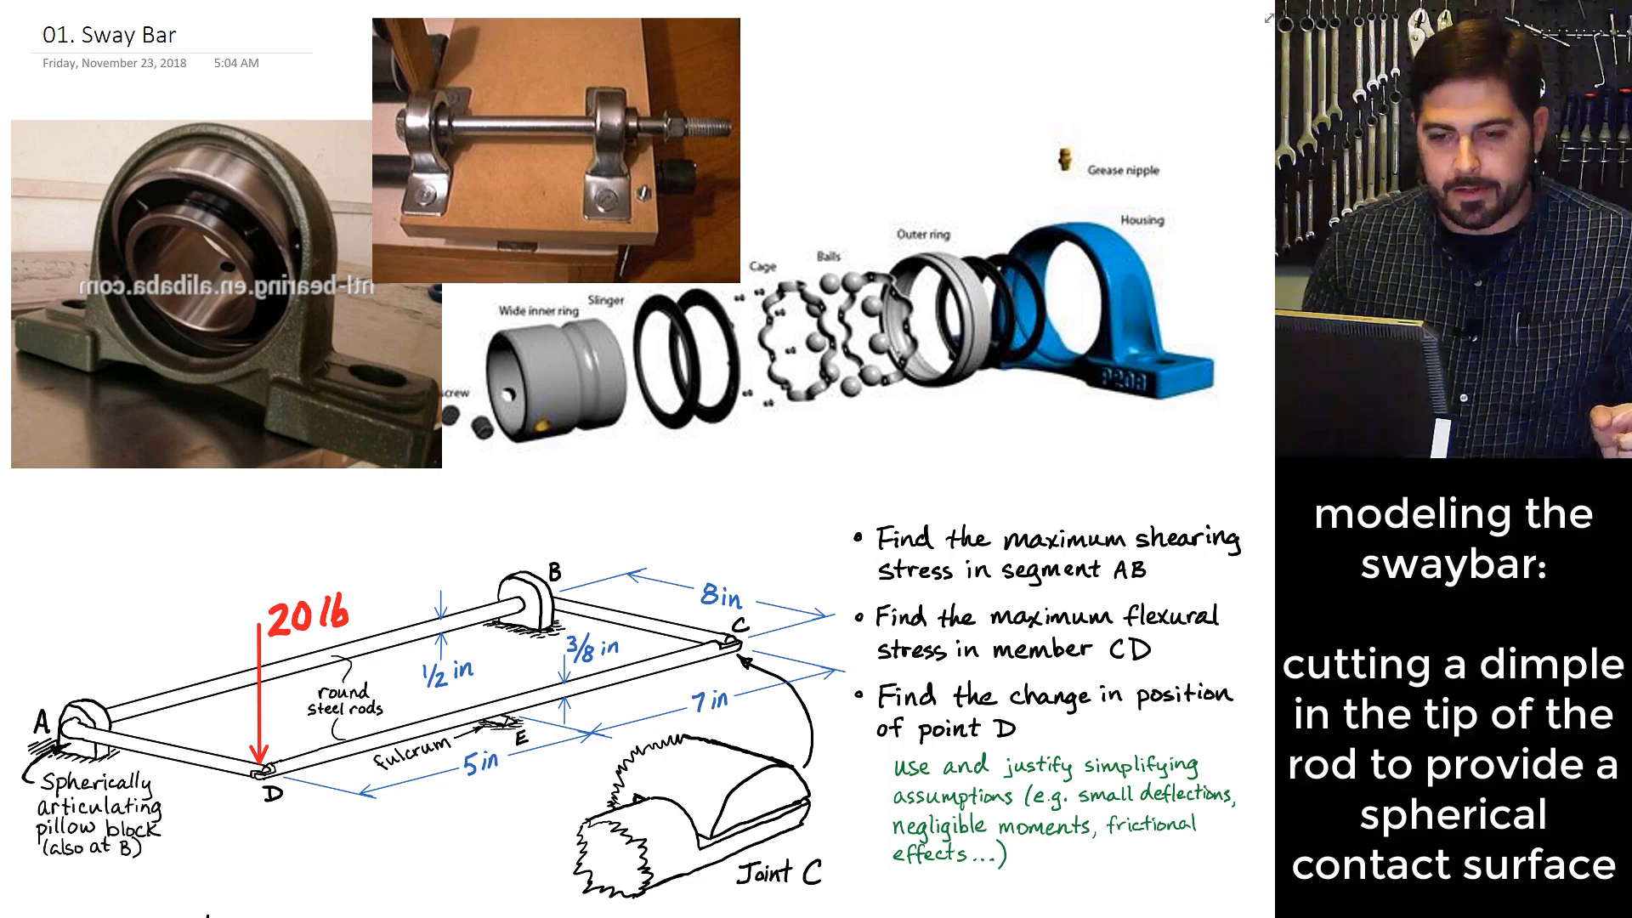
key(alt+Tab)
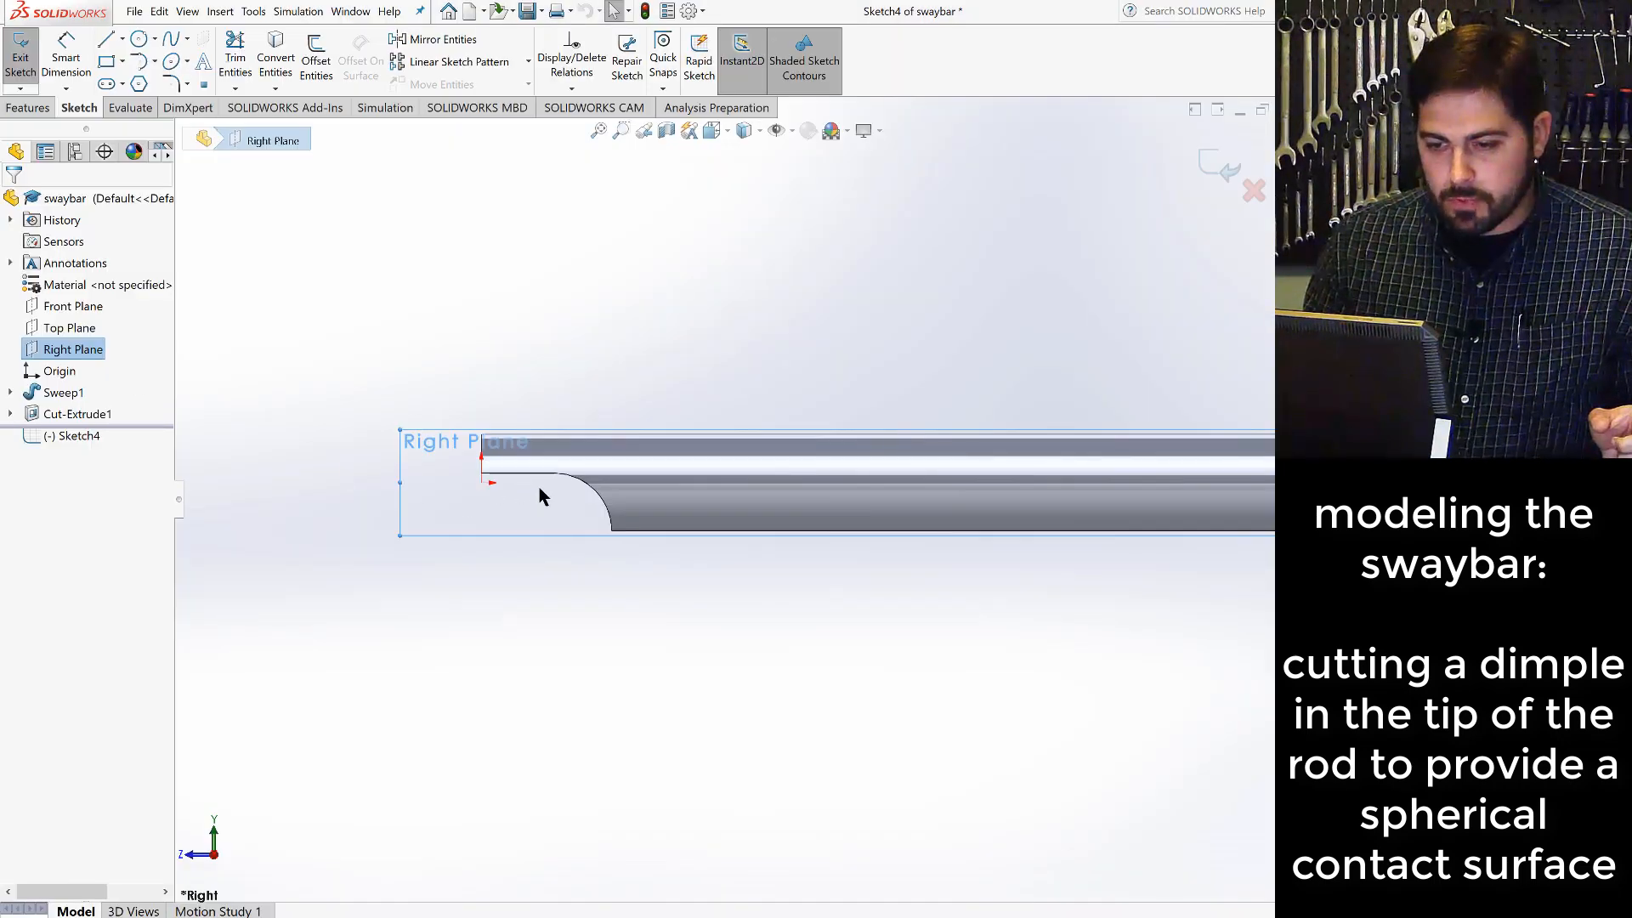
- Sketch a horizontal centerline about 0.24 in long from the origin along the rod's axis
click(123, 40)
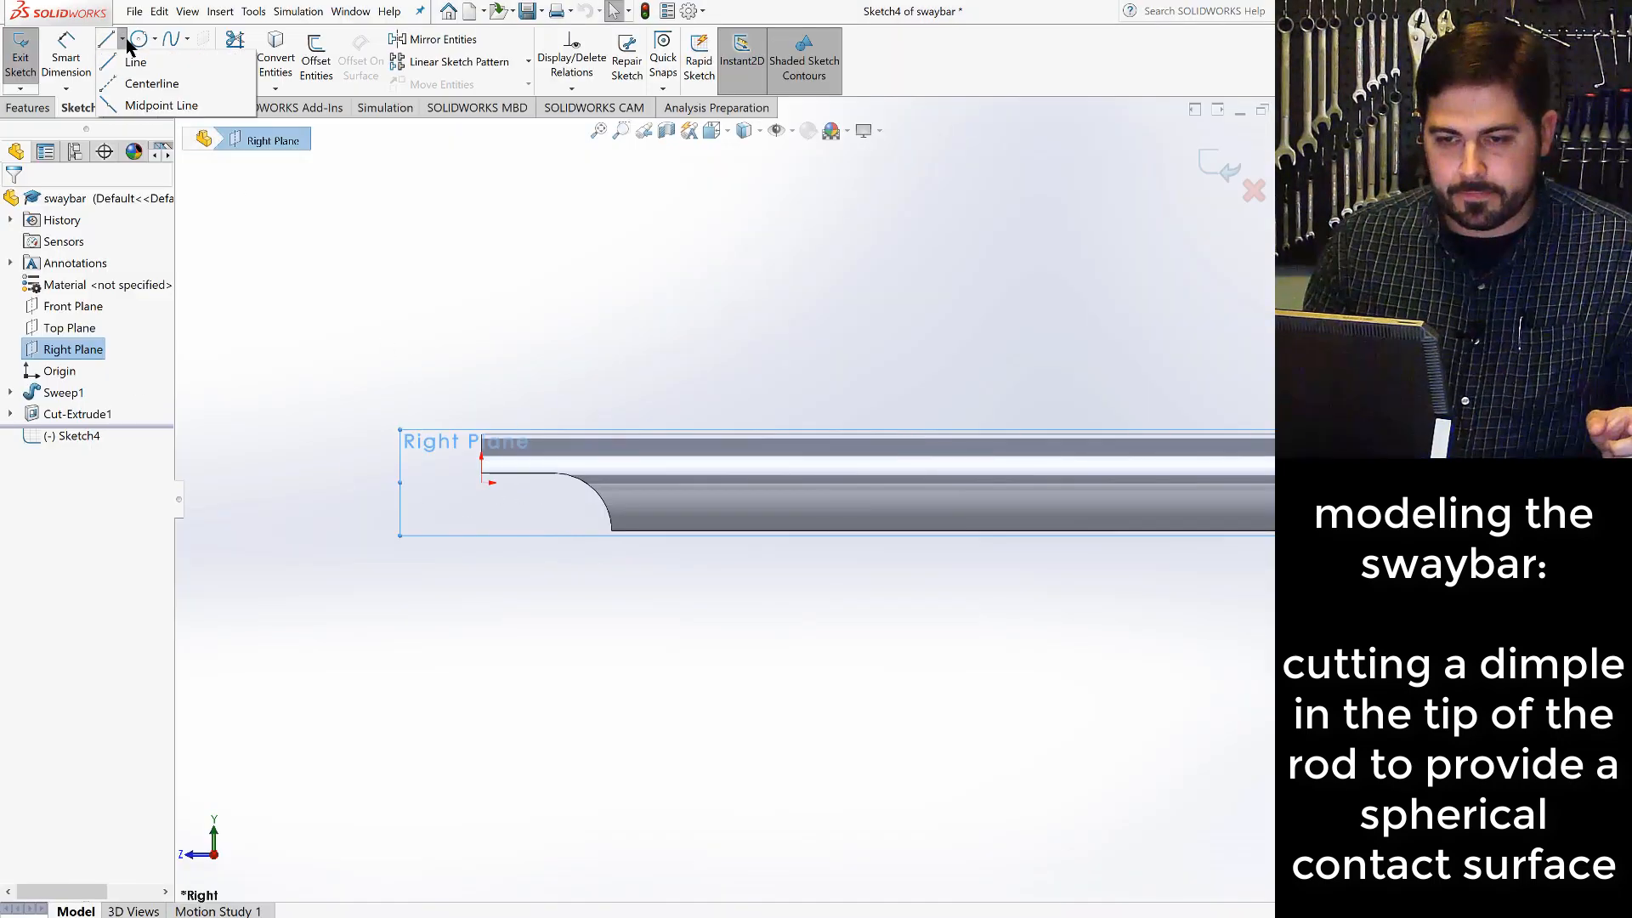
click(134, 85)
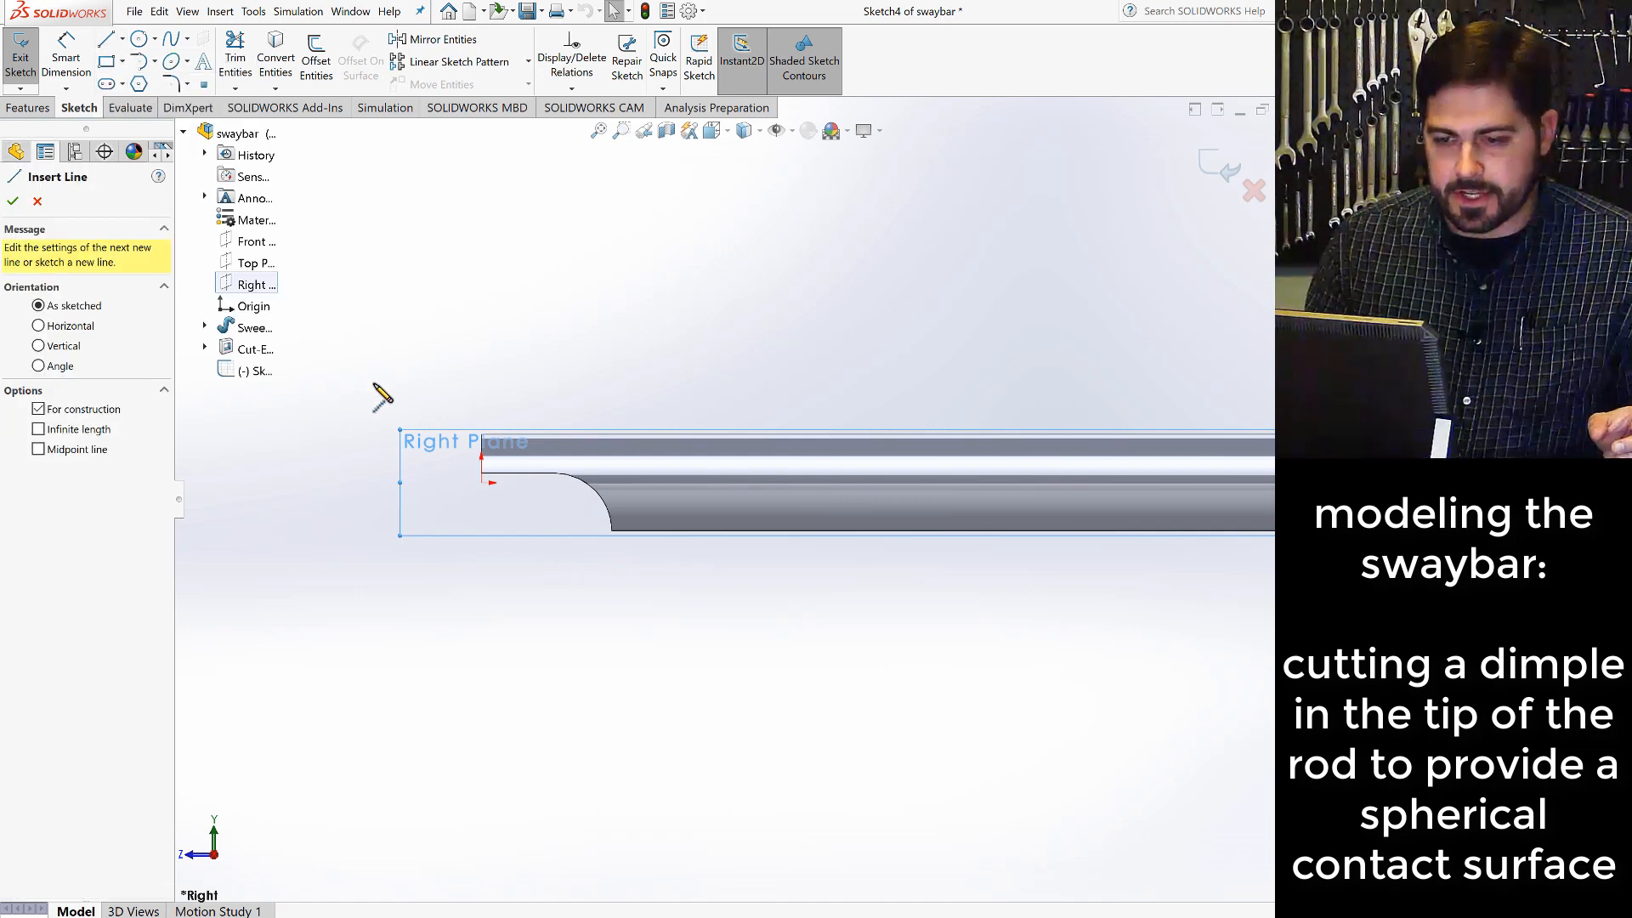
click(481, 483)
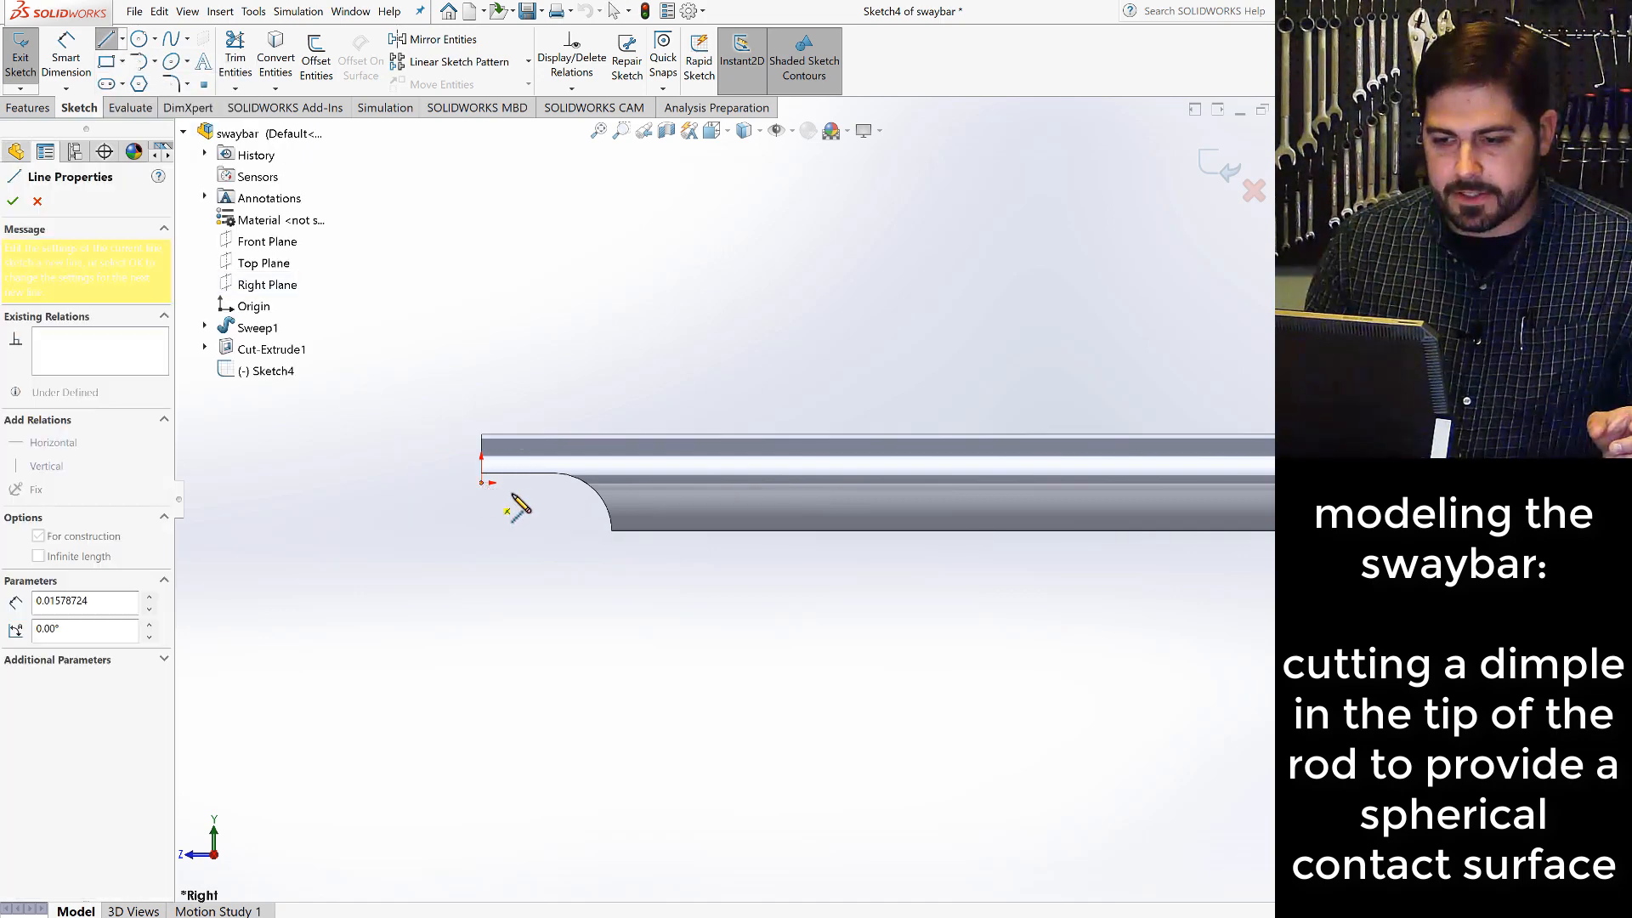
click(527, 483)
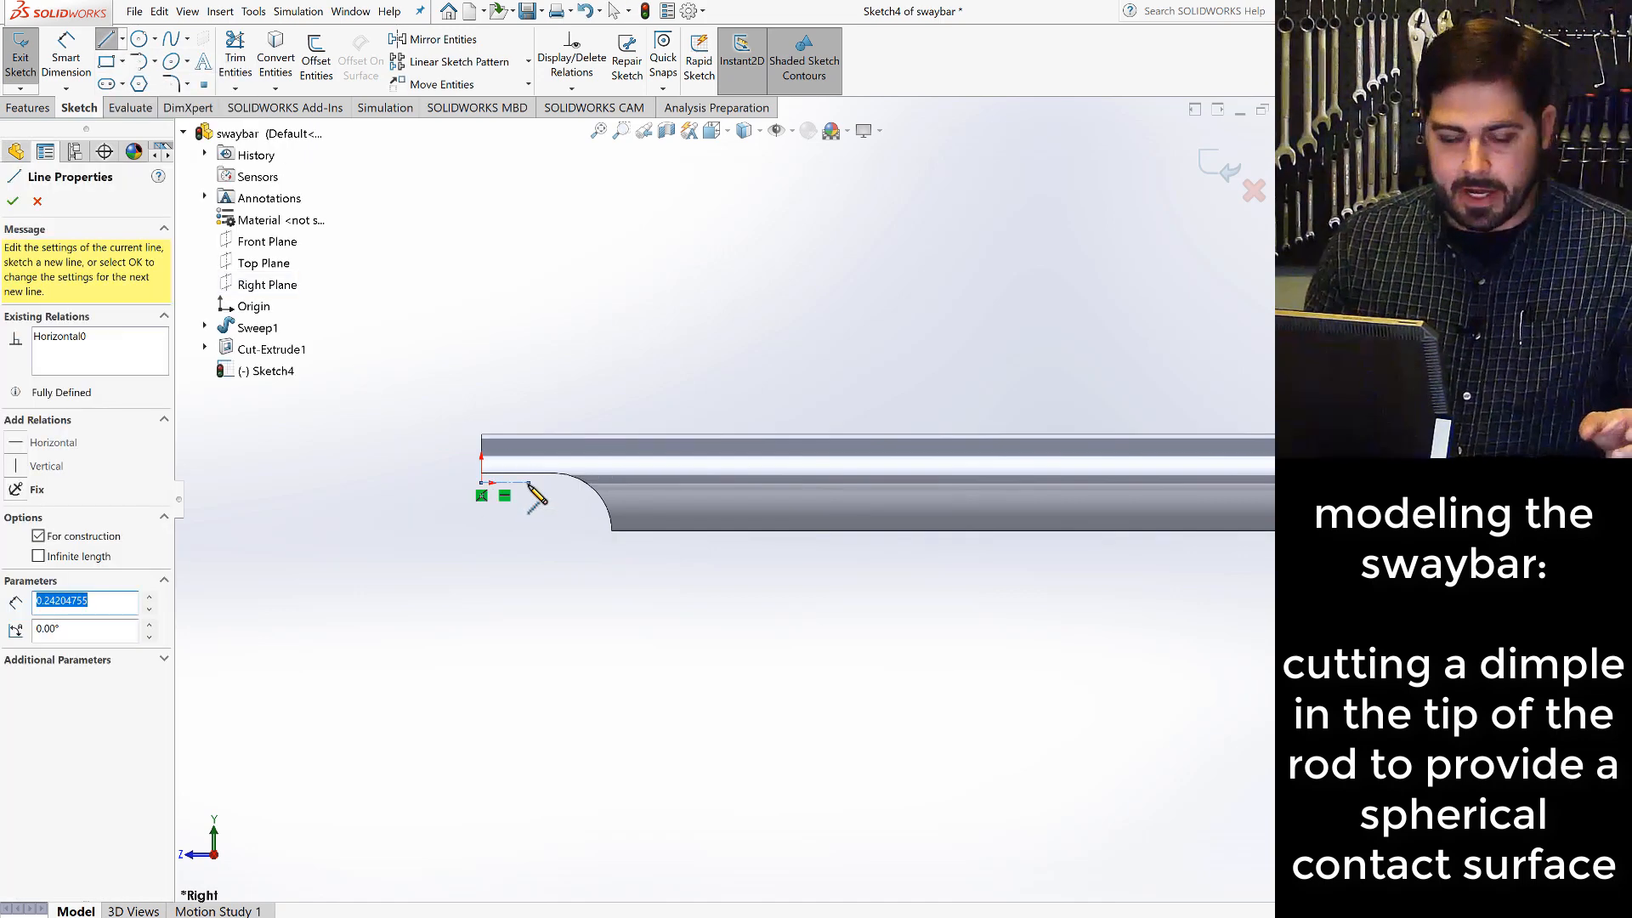
key(Escape)
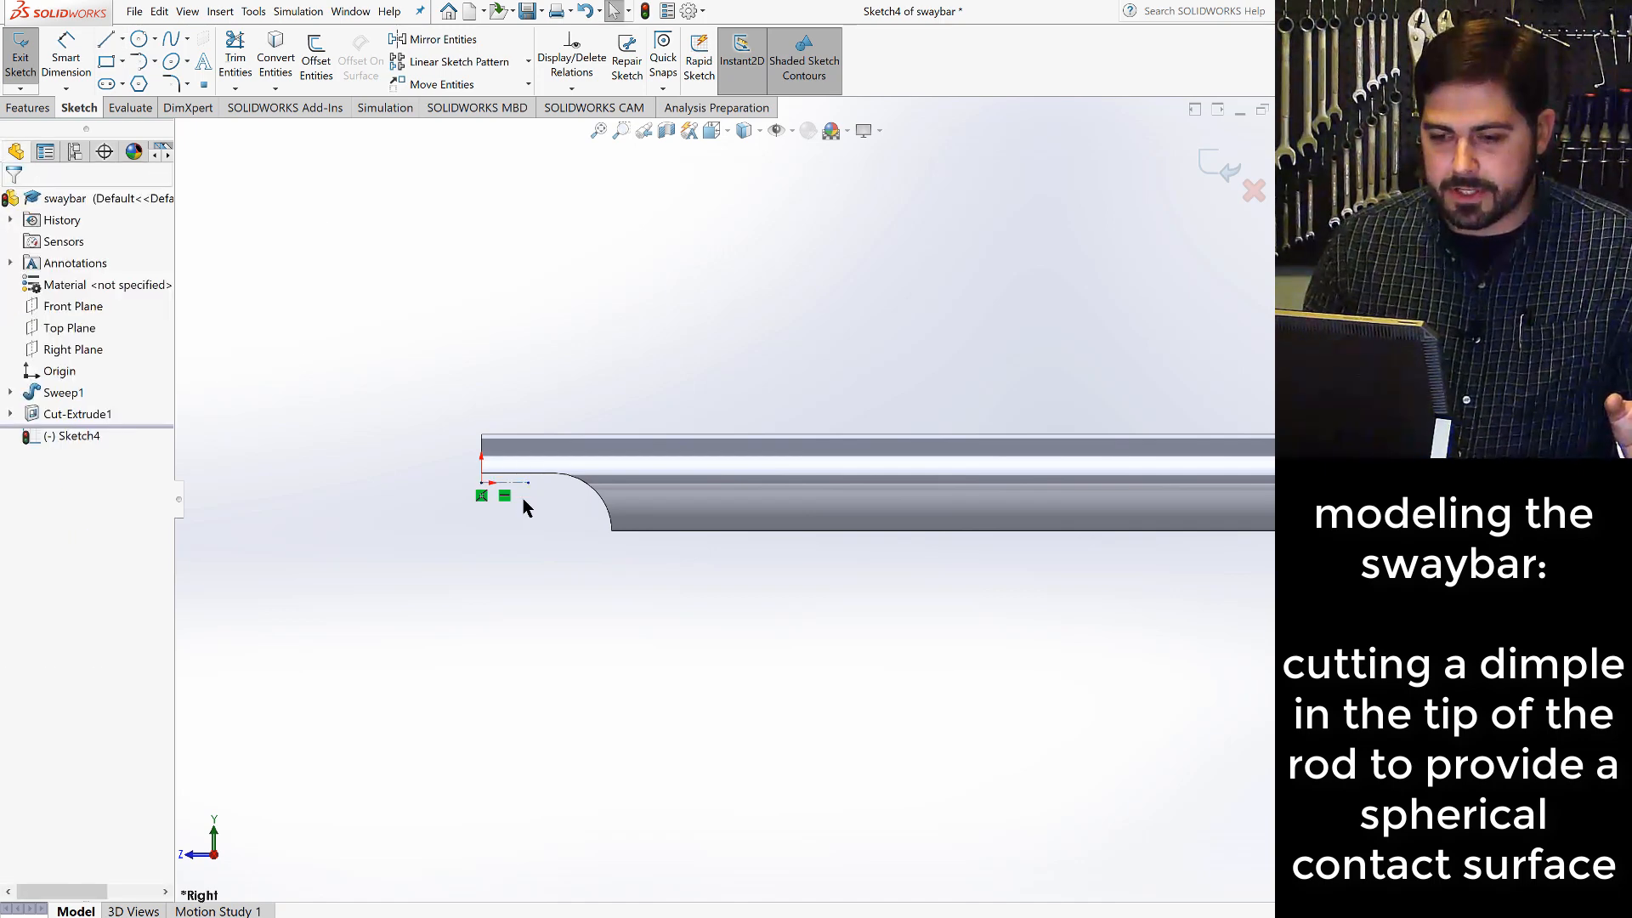
- Dimension the horizontal centerline's length to 3/16 in
click(66, 53)
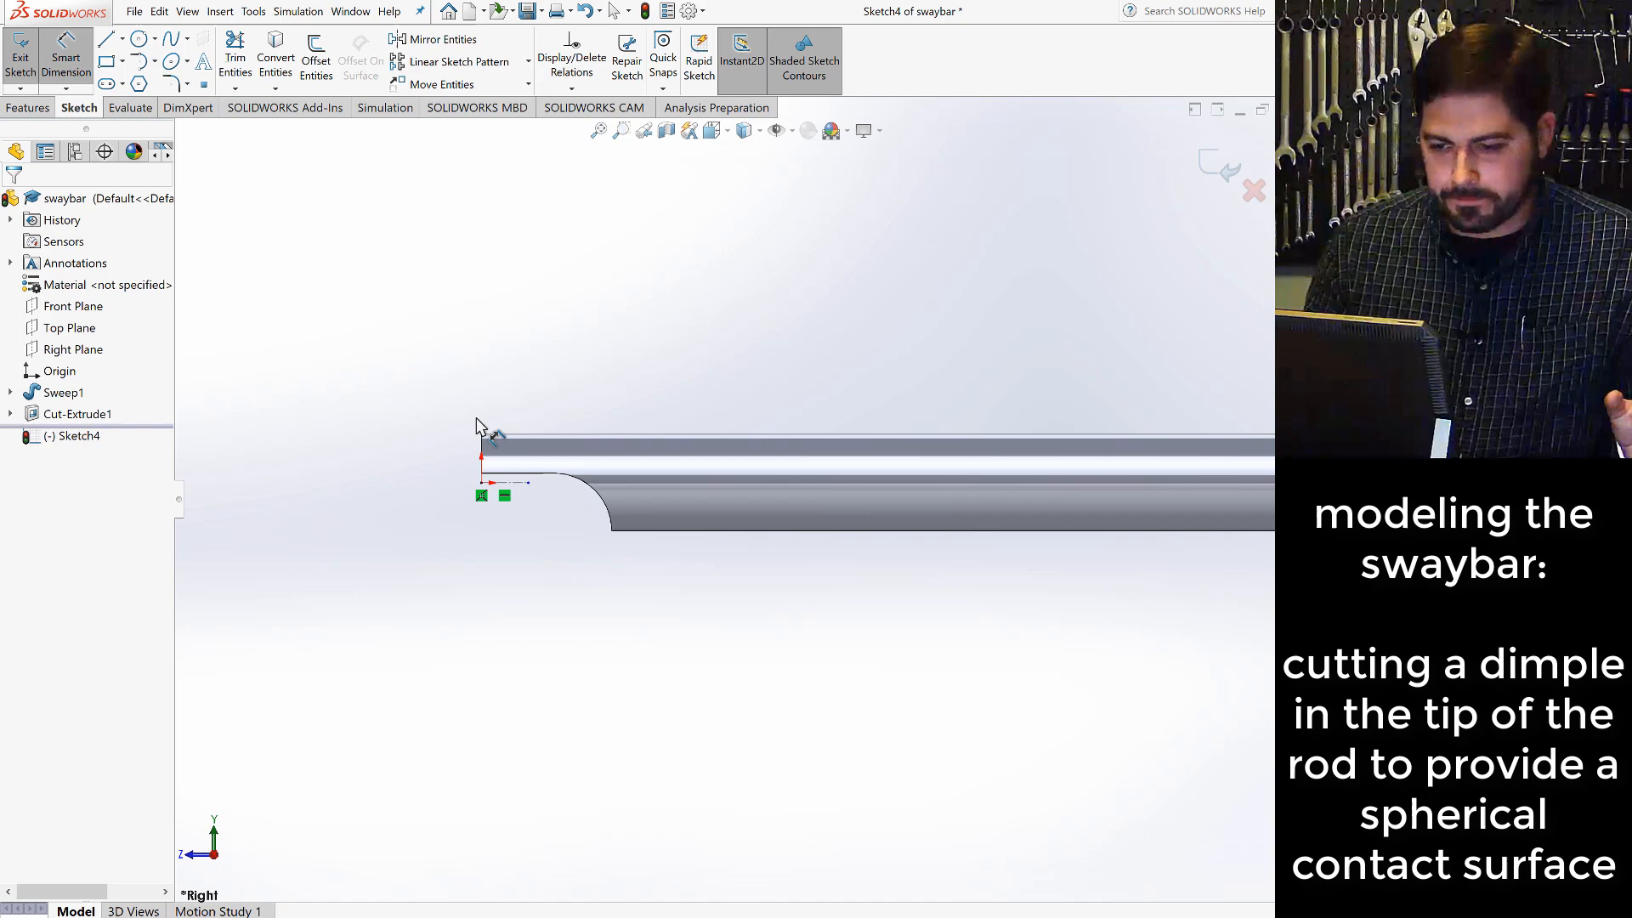
click(514, 483)
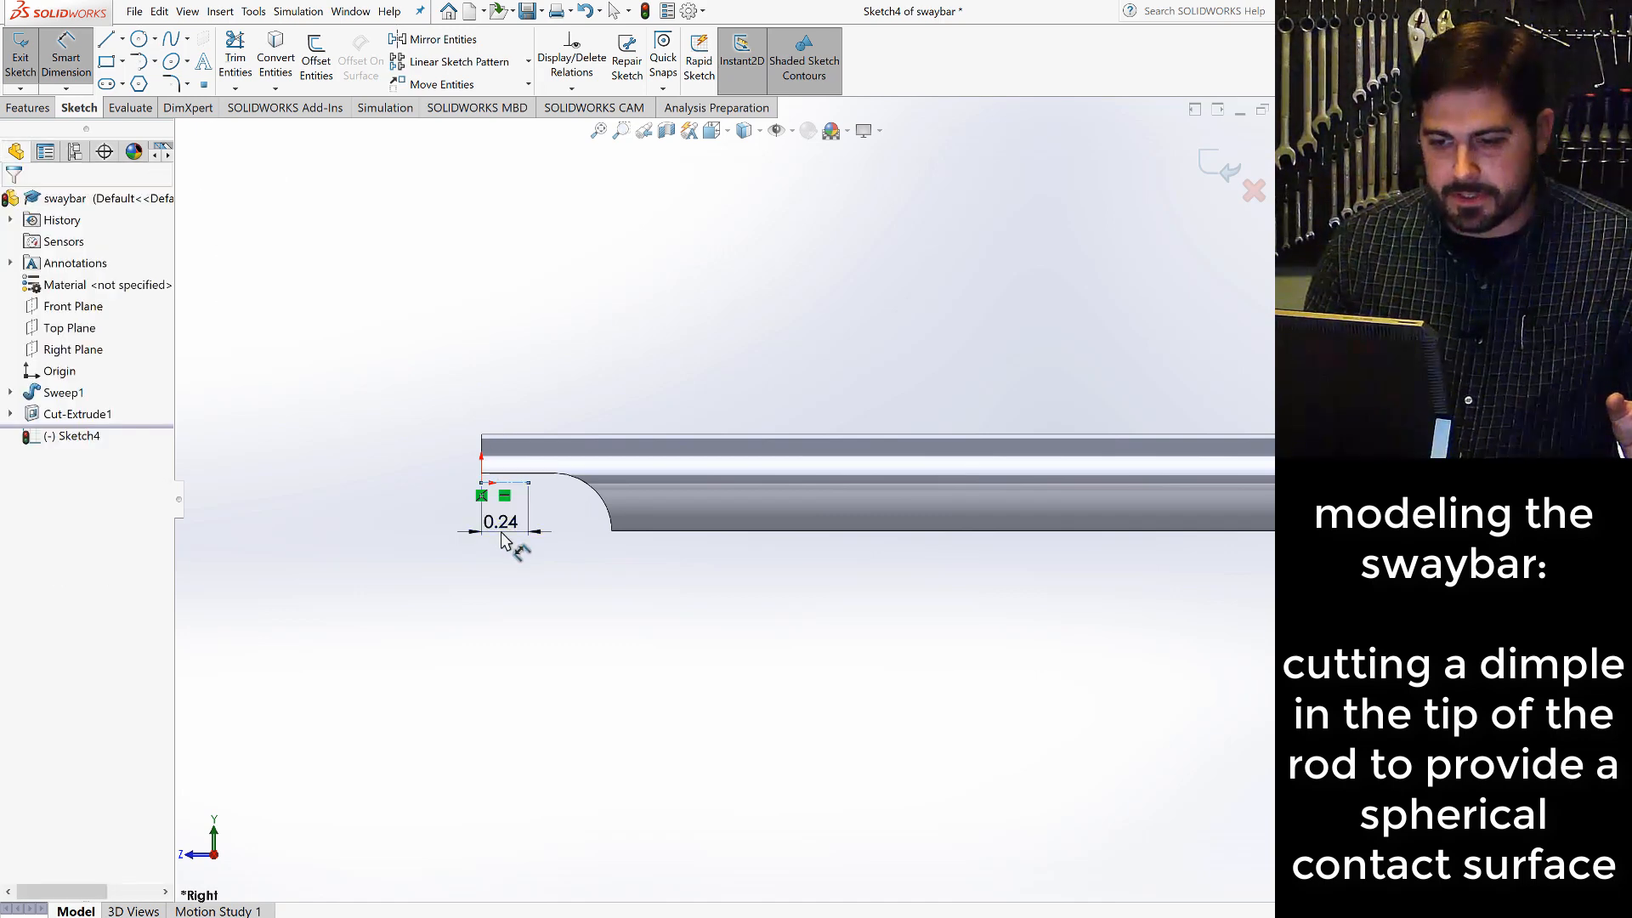
click(503, 540)
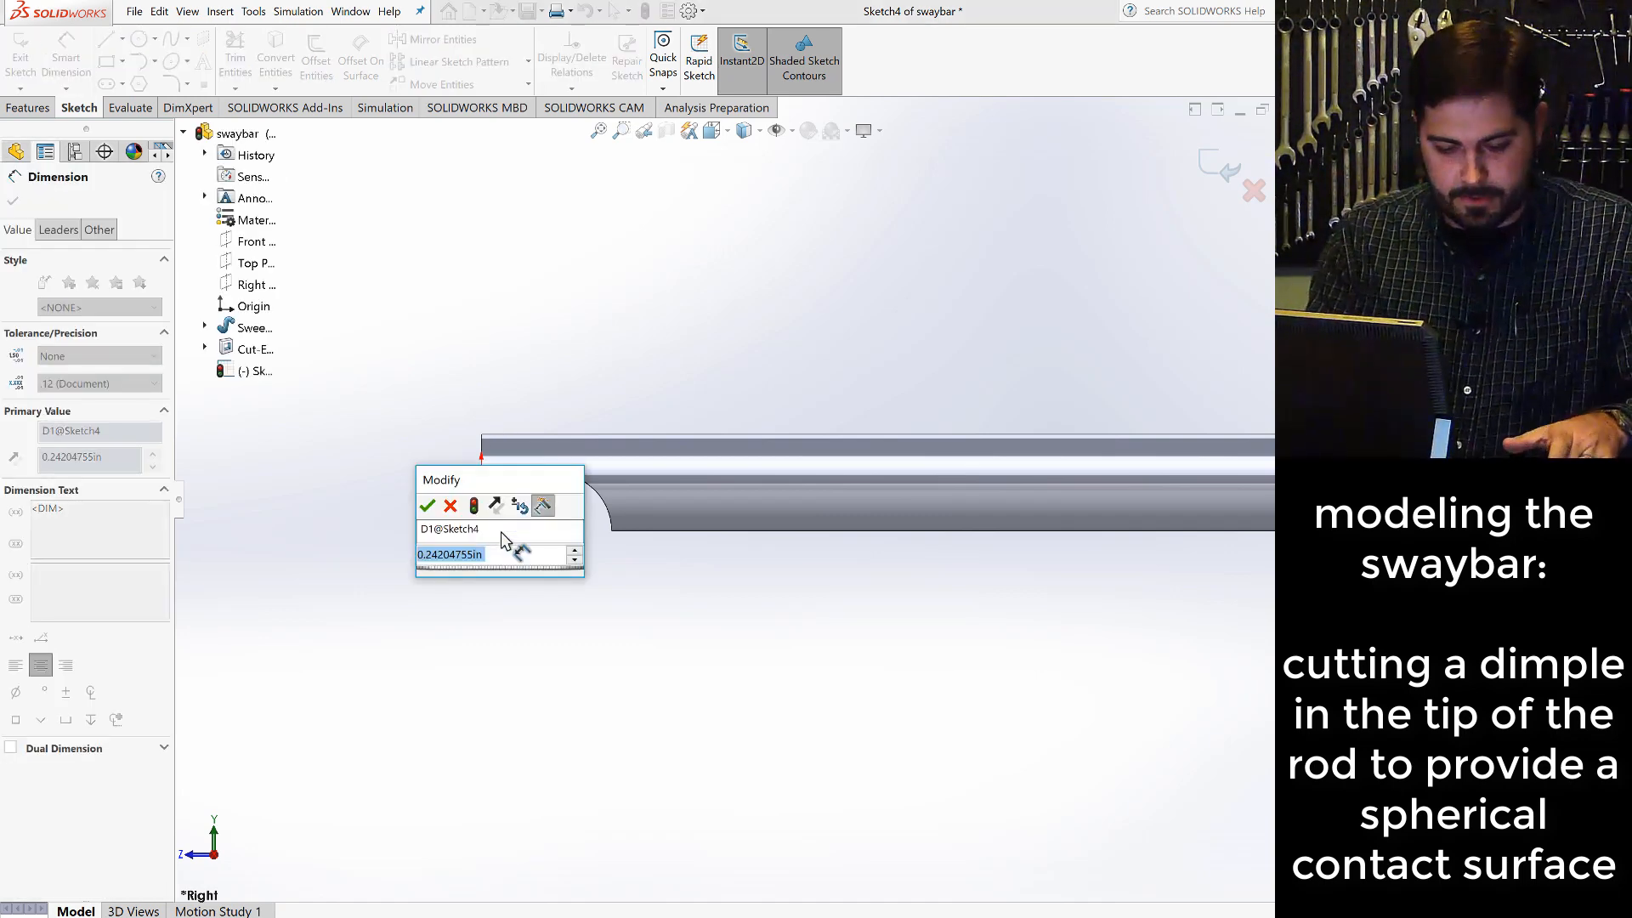
text(3/16)
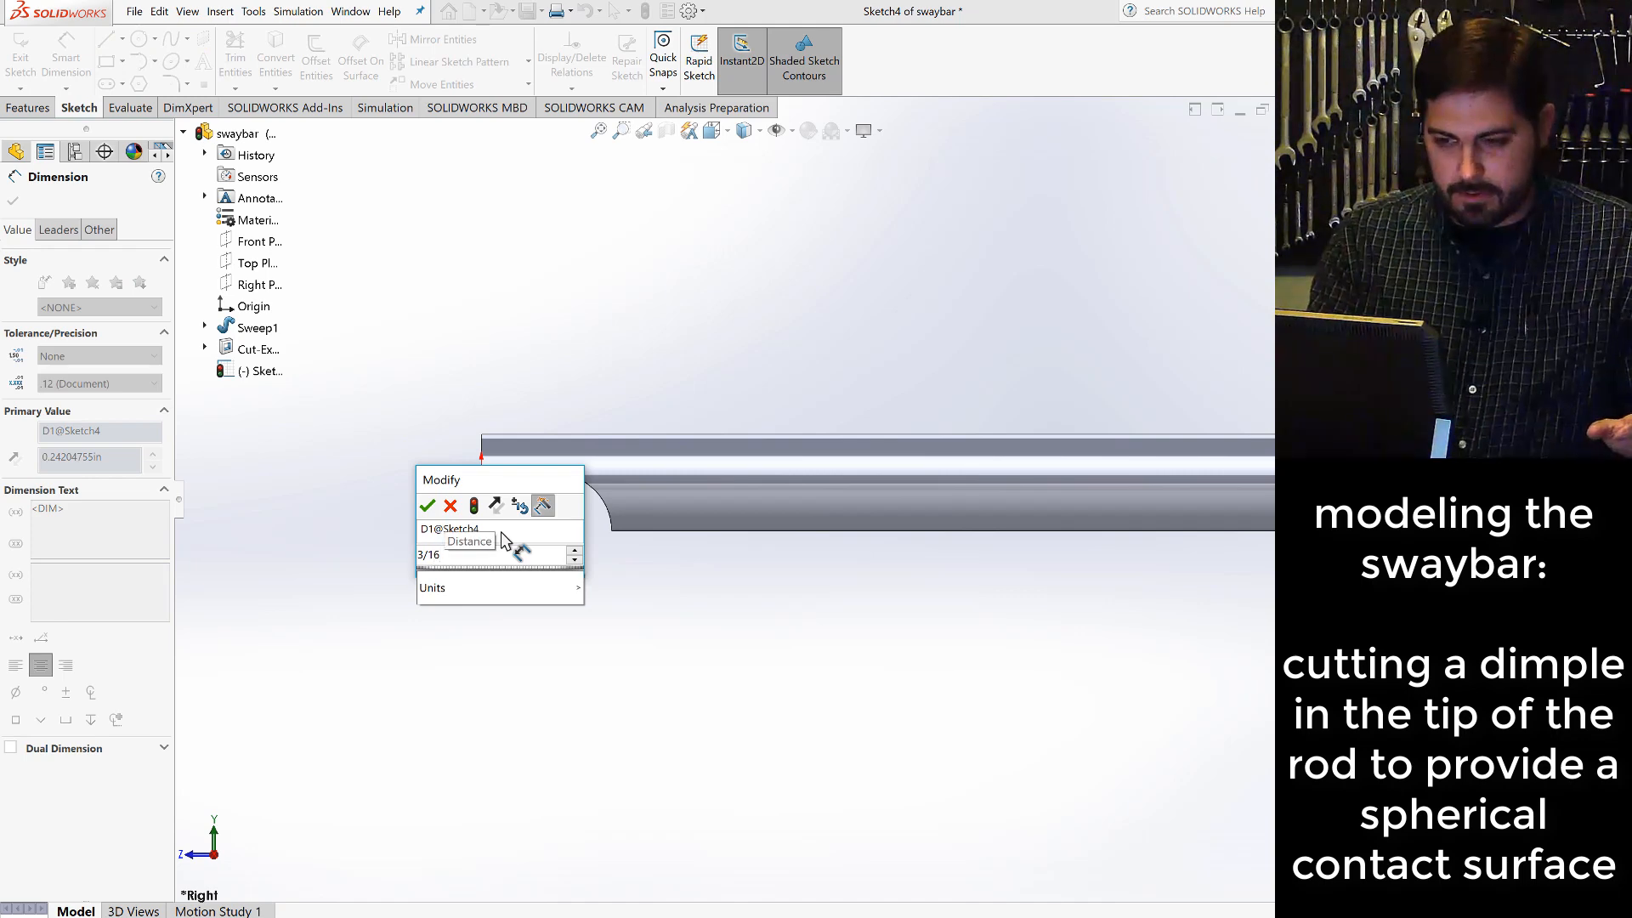
key(Return)
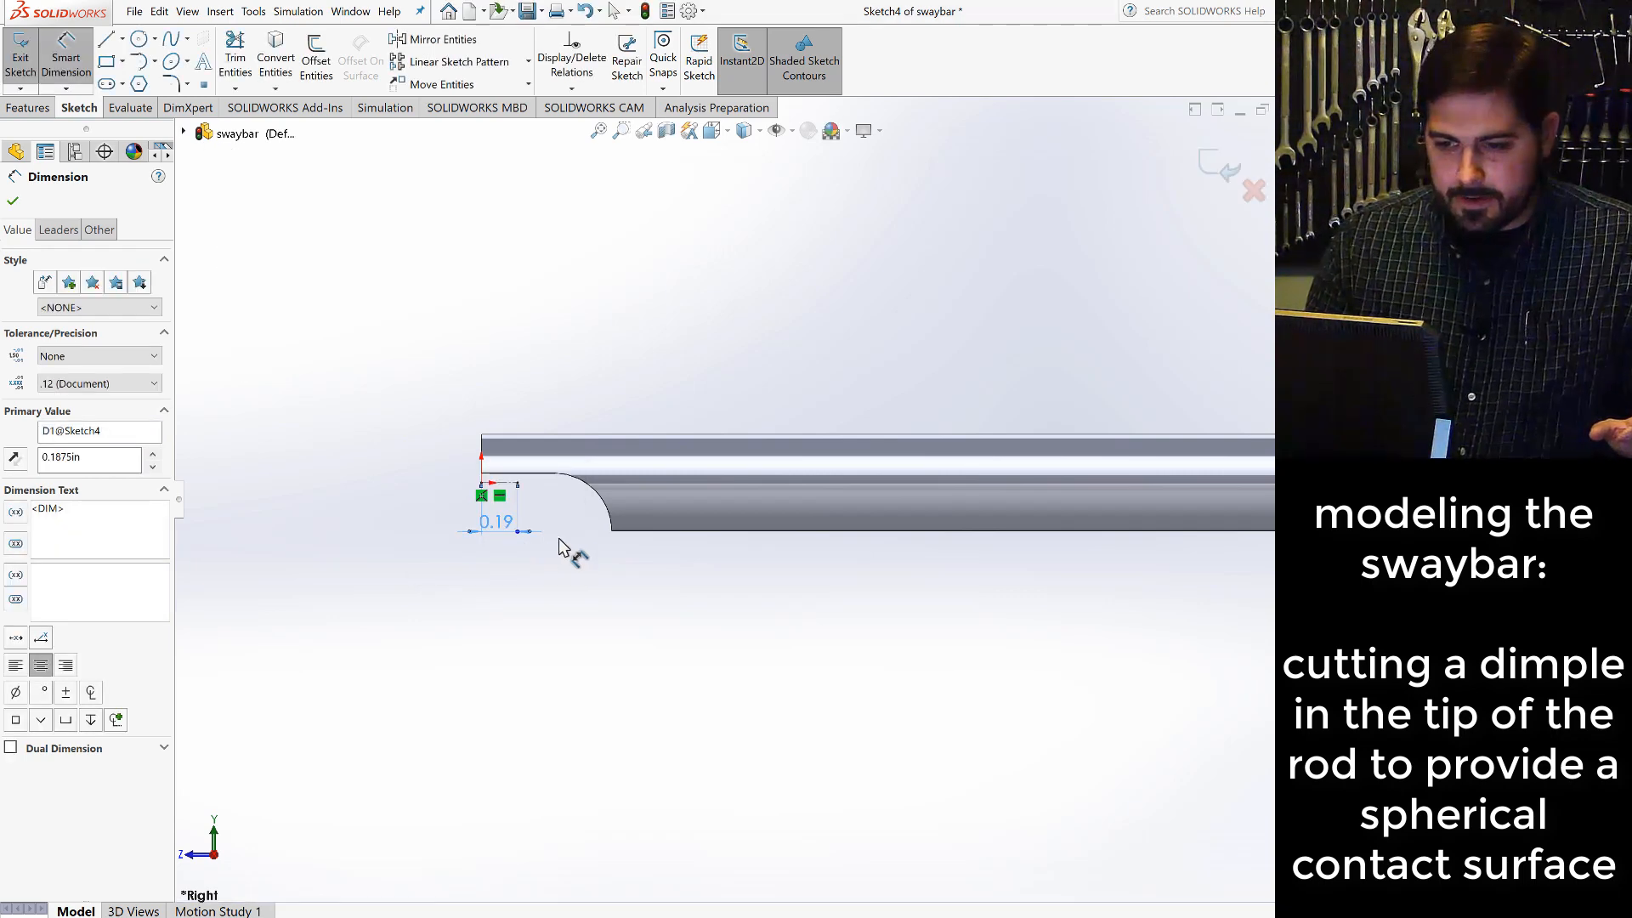
click(558, 538)
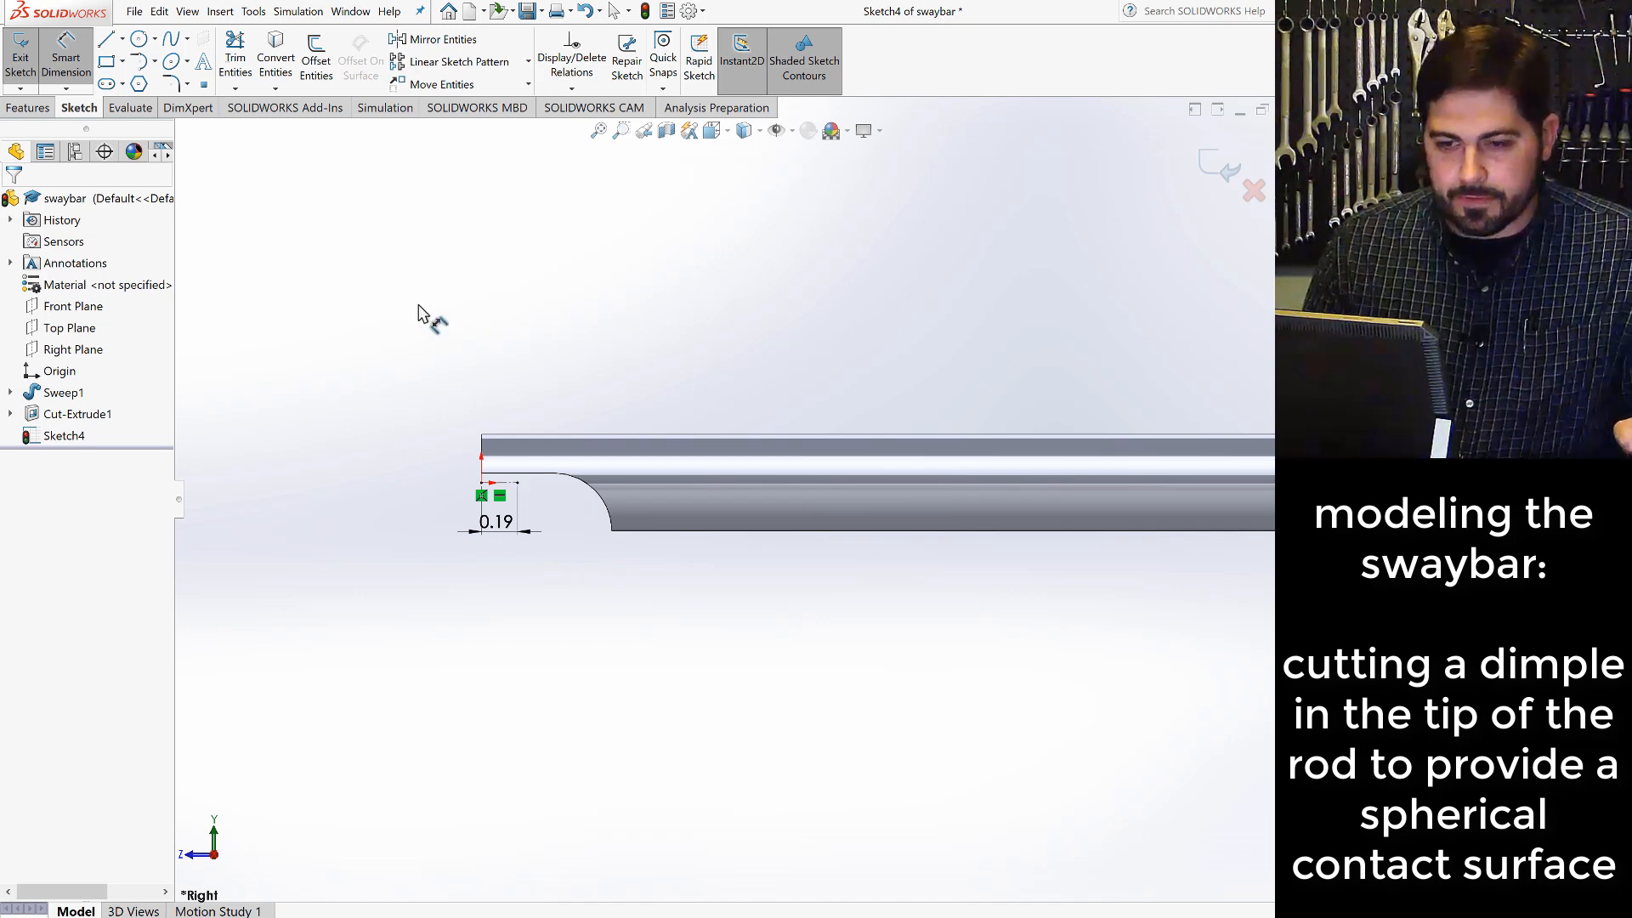
- Sketch a vertical line about 0.13 in long upward from the centerline's free end into the rod
click(107, 42)
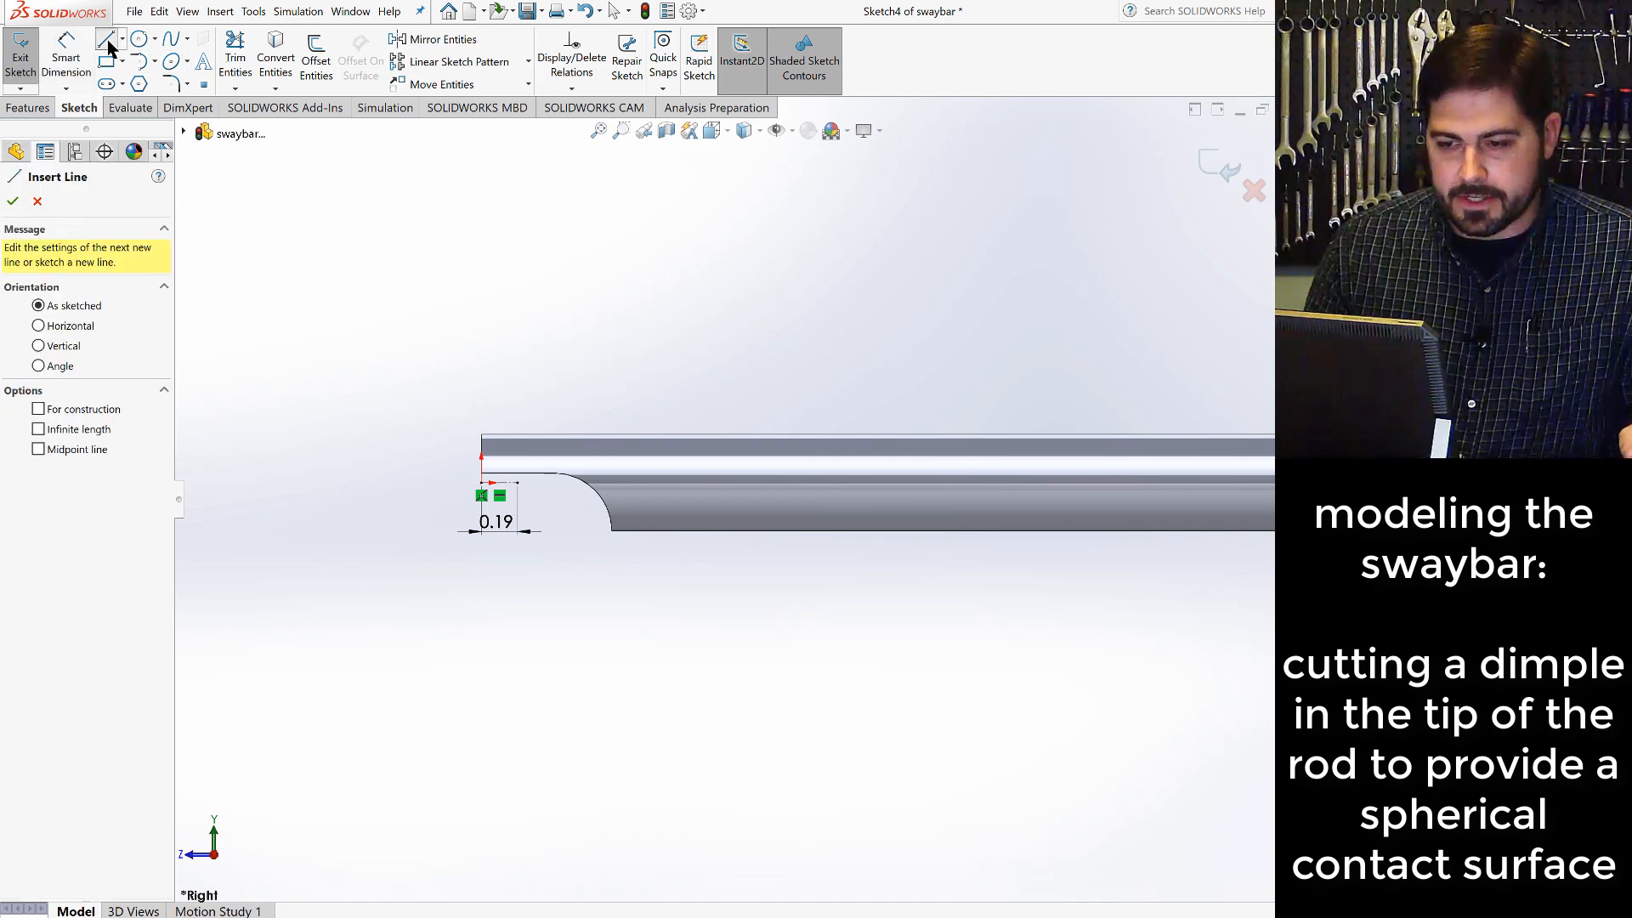
click(518, 483)
click(519, 458)
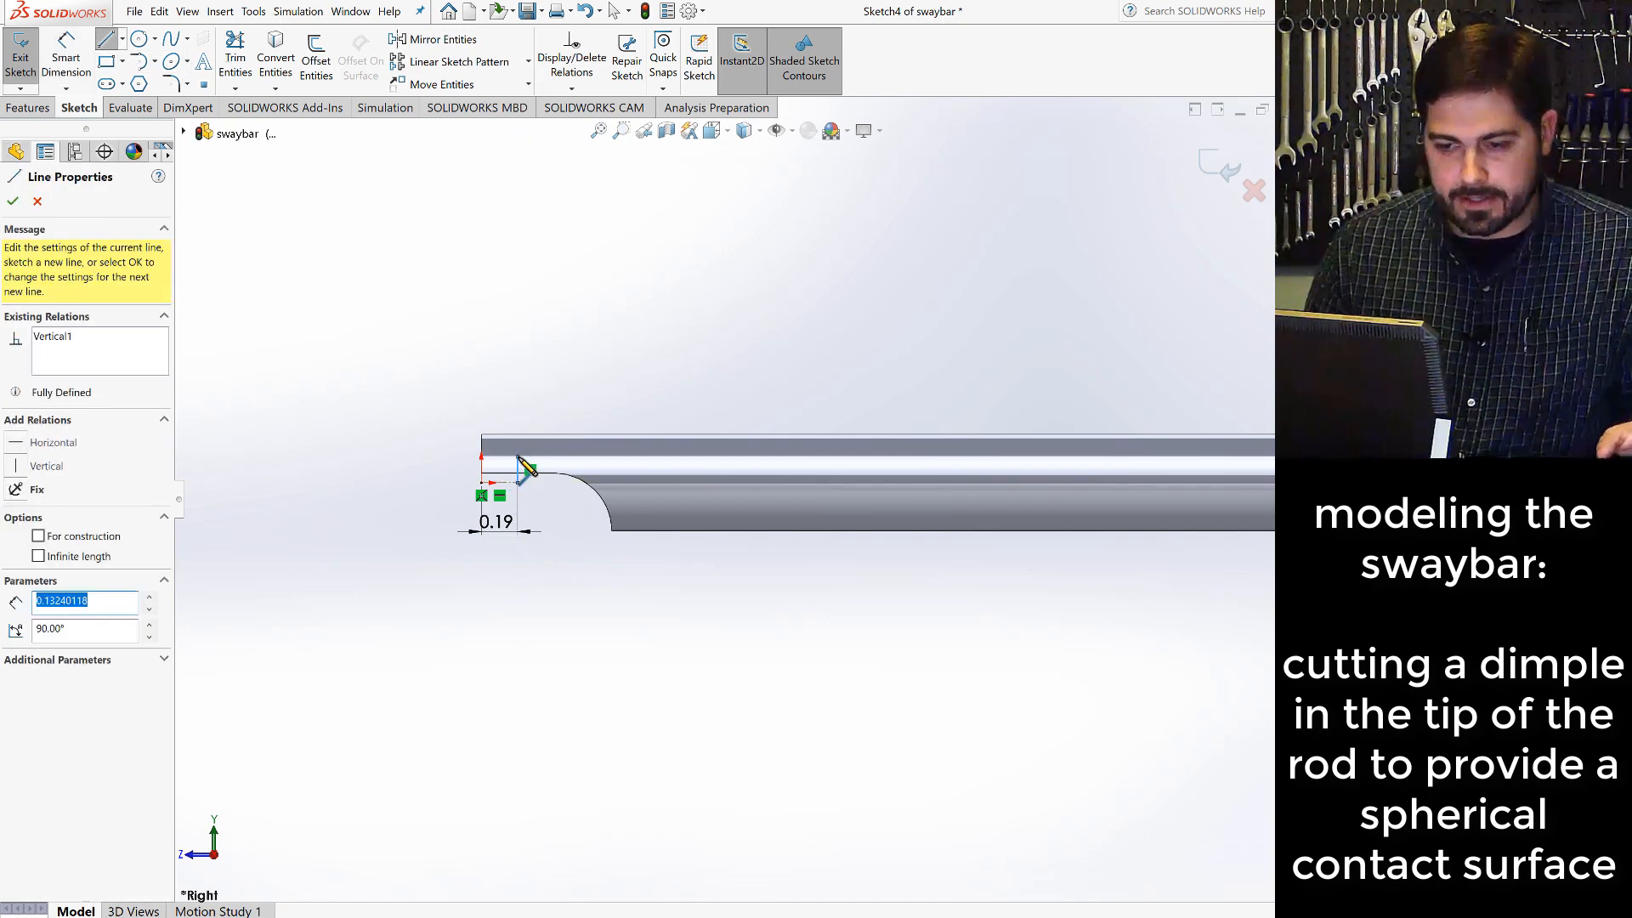
key(Escape)
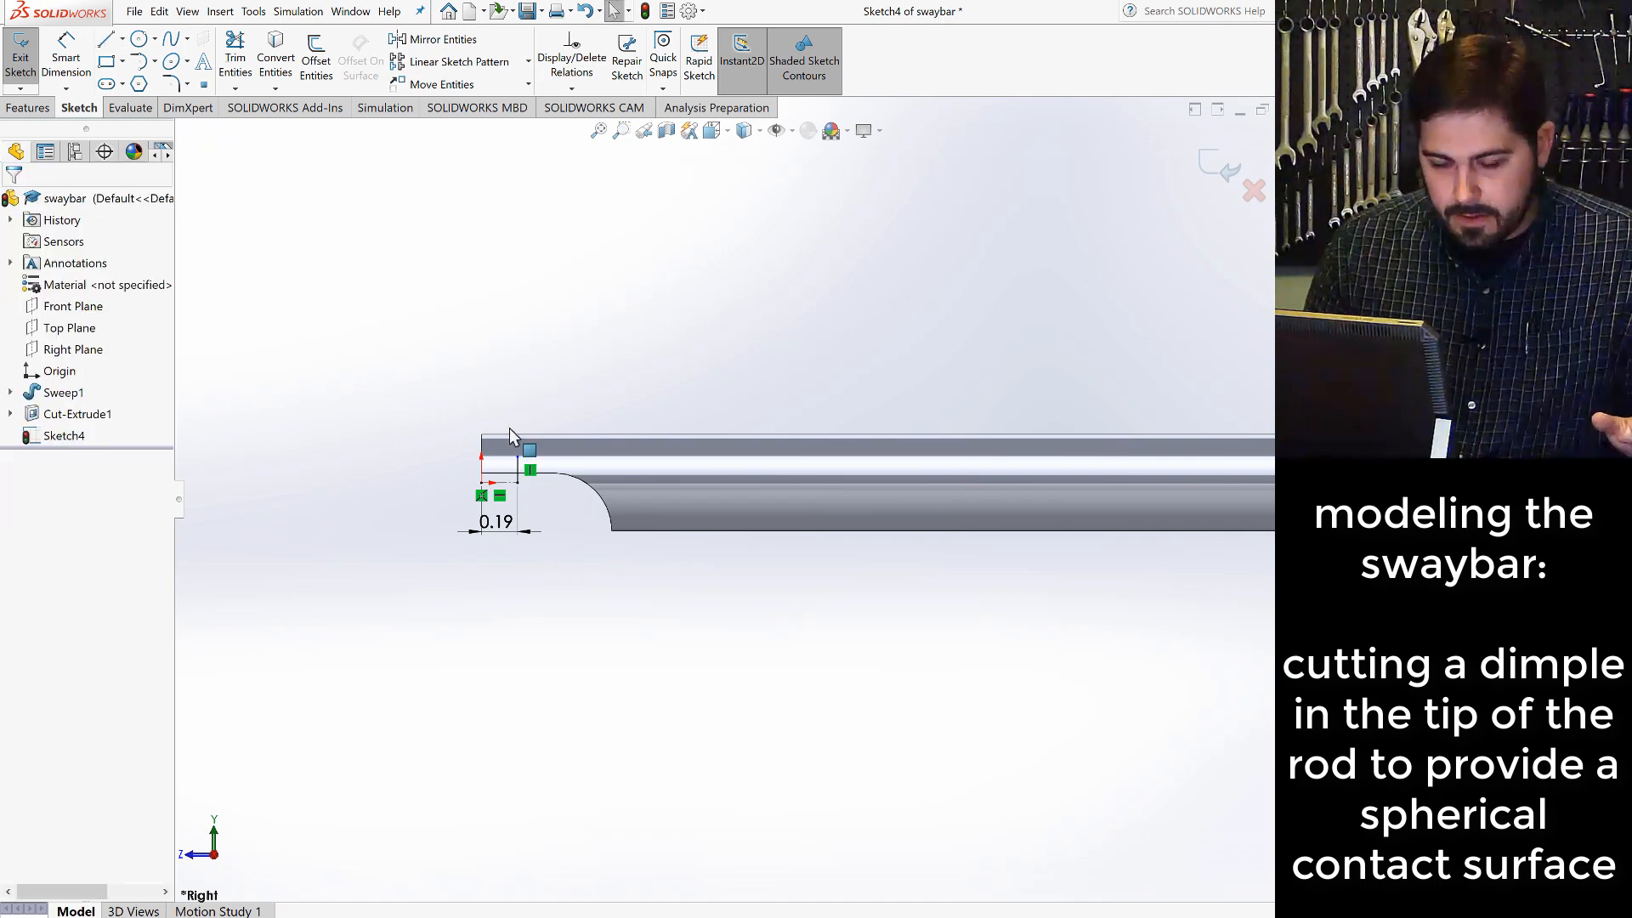
- Sketch a horizontal line about 0.18 in long from the centerline's free end, away from the origin
click(106, 40)
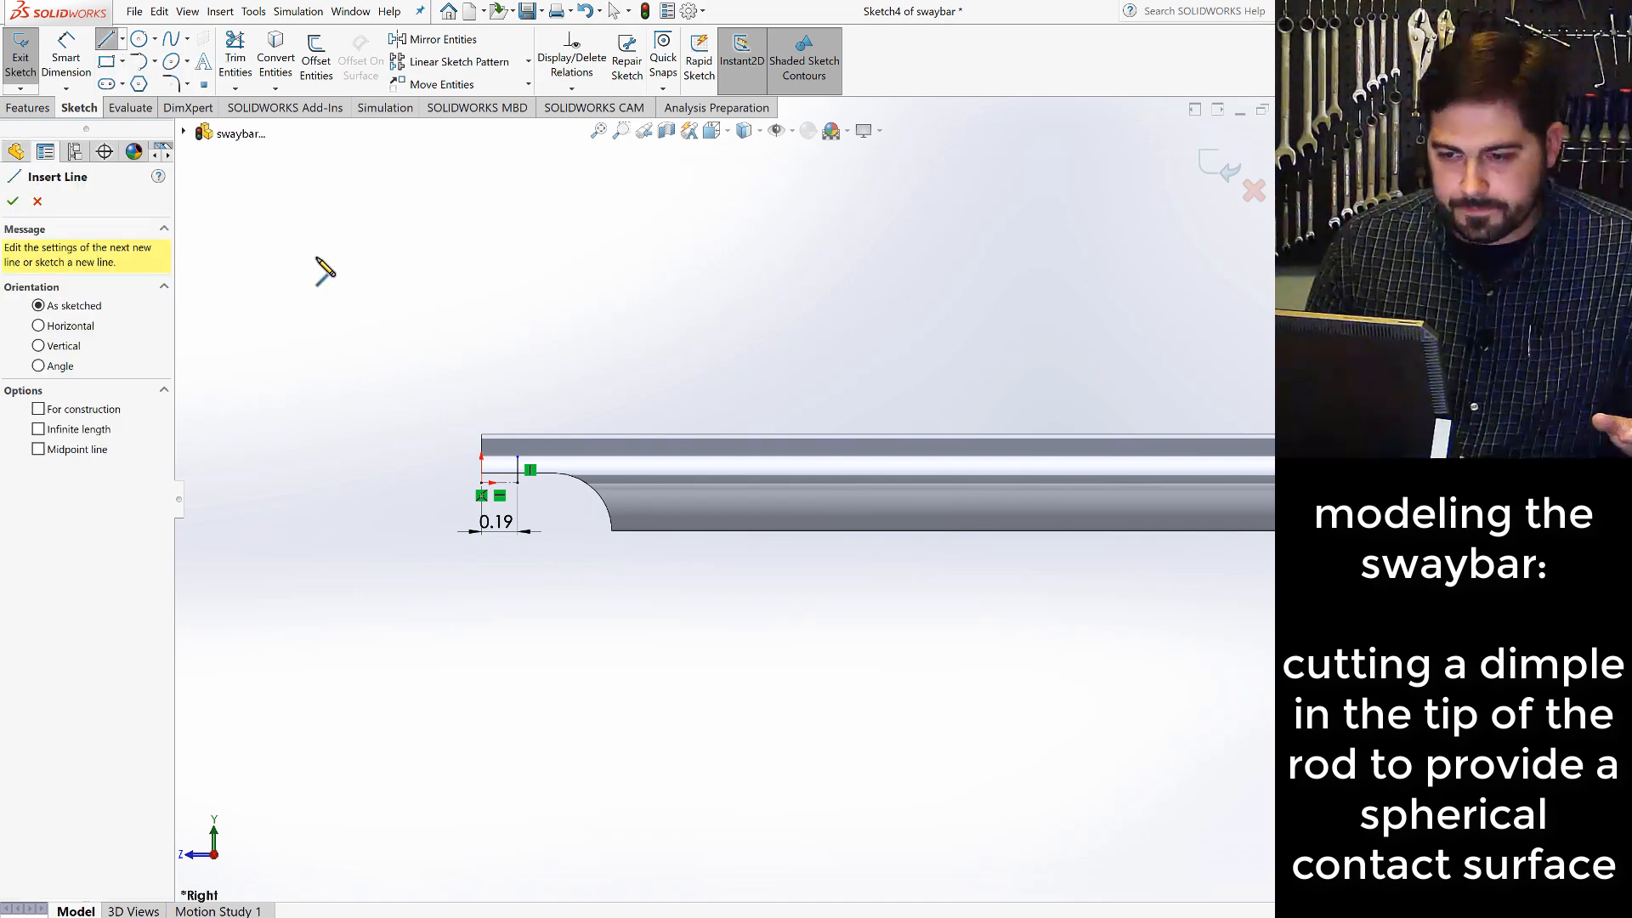
click(517, 483)
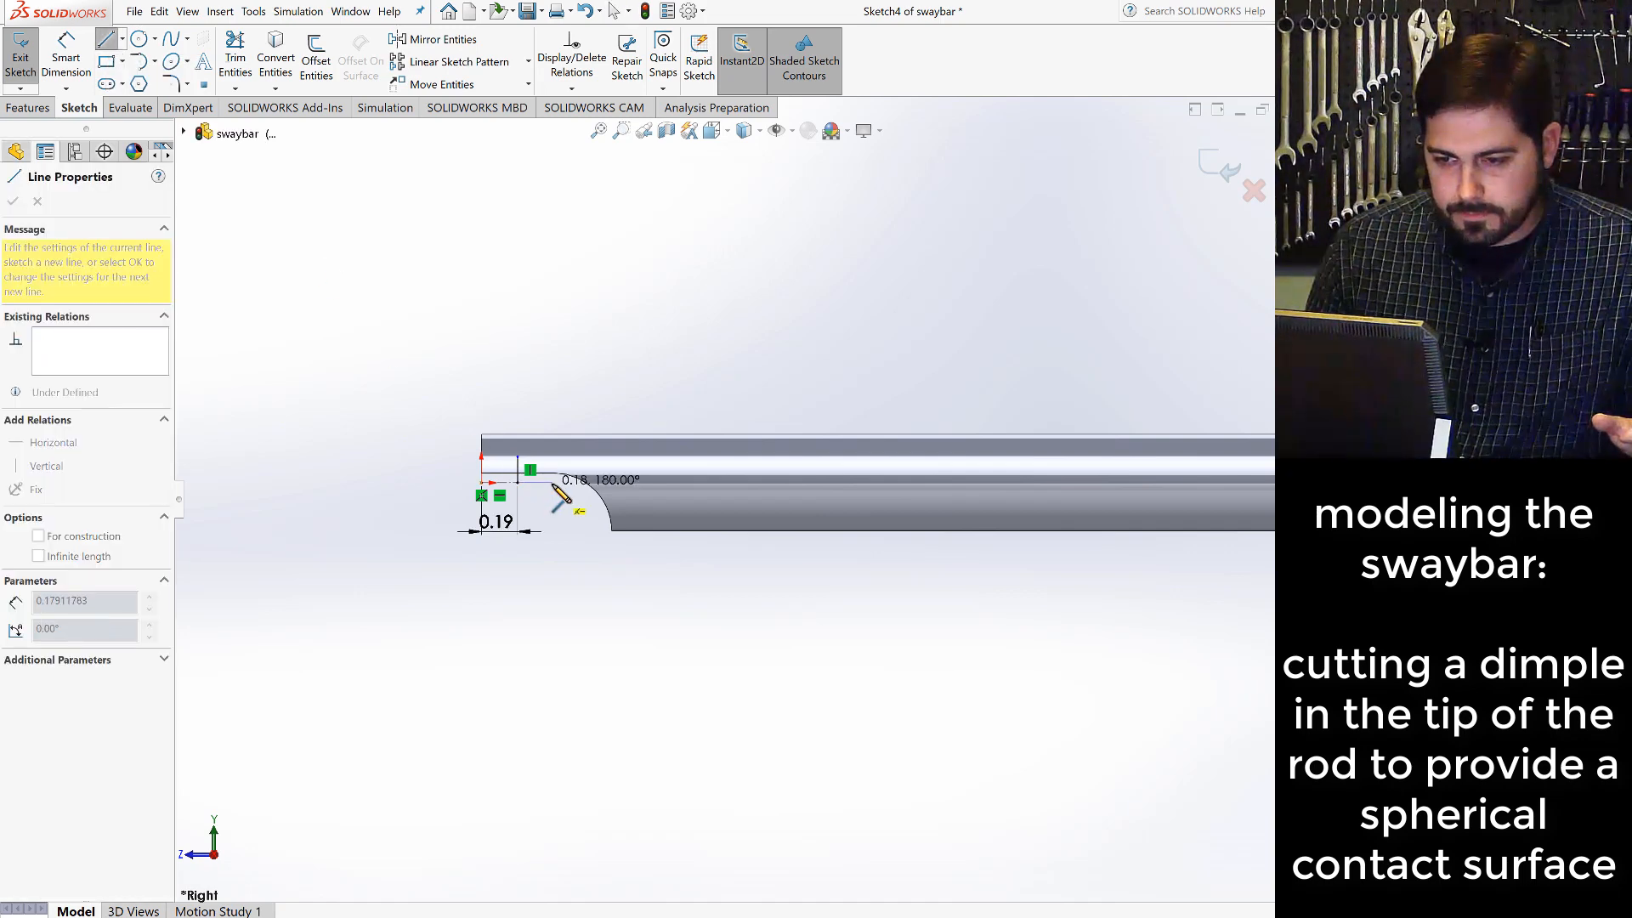
click(552, 483)
key(Escape)
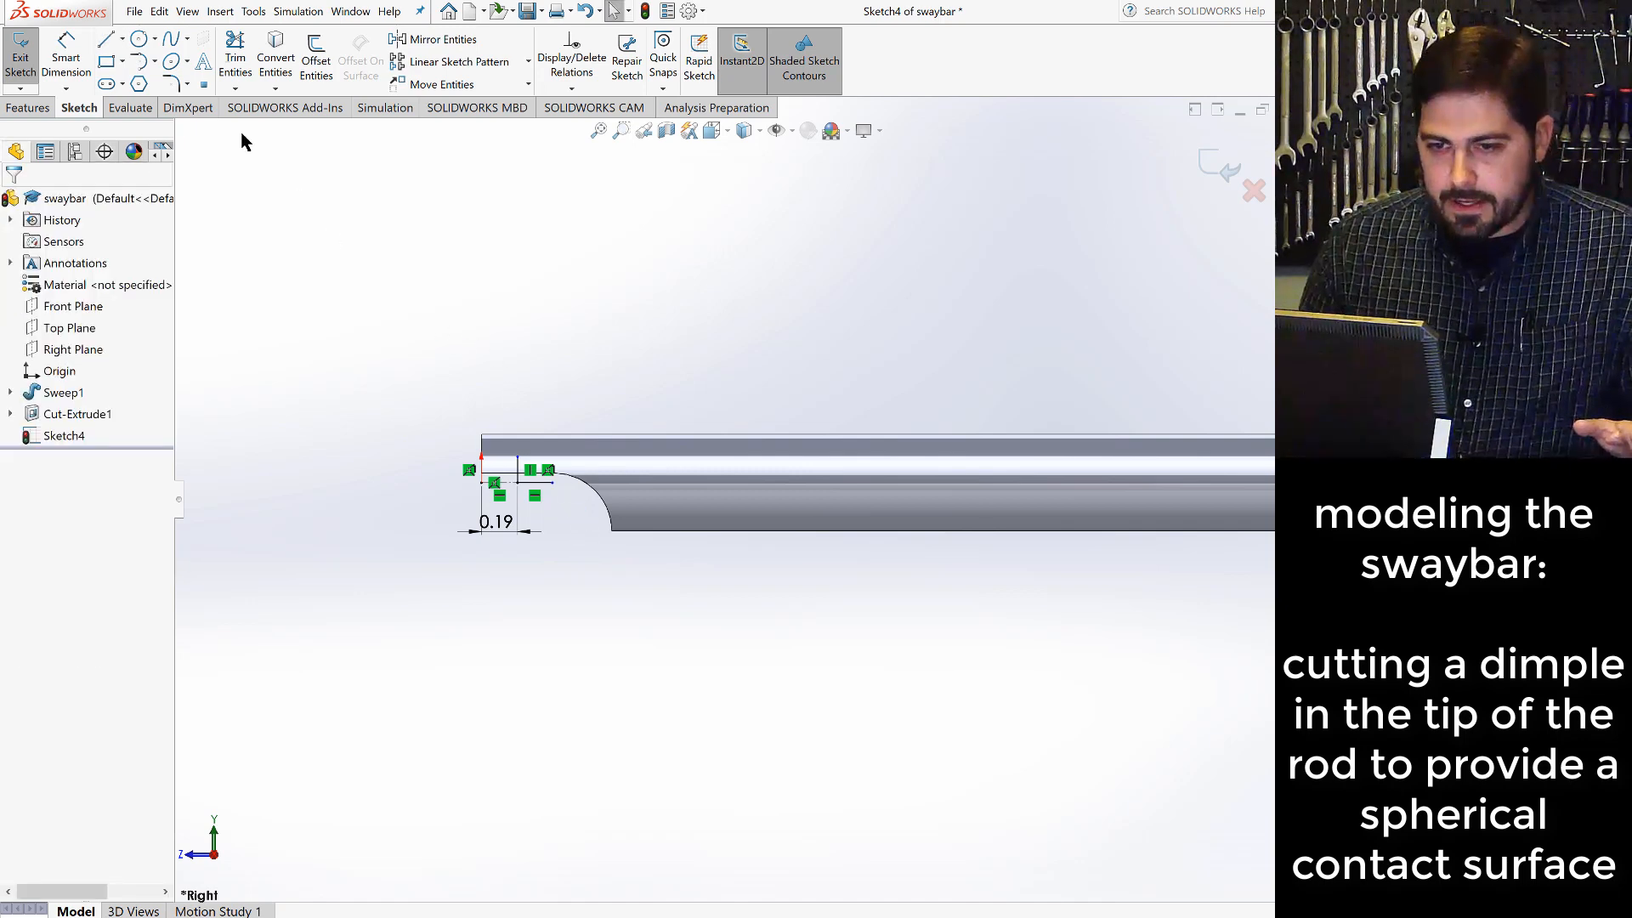
- Sketch a centerpoint arc of about 0.18 in radius around the lines' shared corner, sweeping about 65° upward from the horizontal line's far end
click(156, 63)
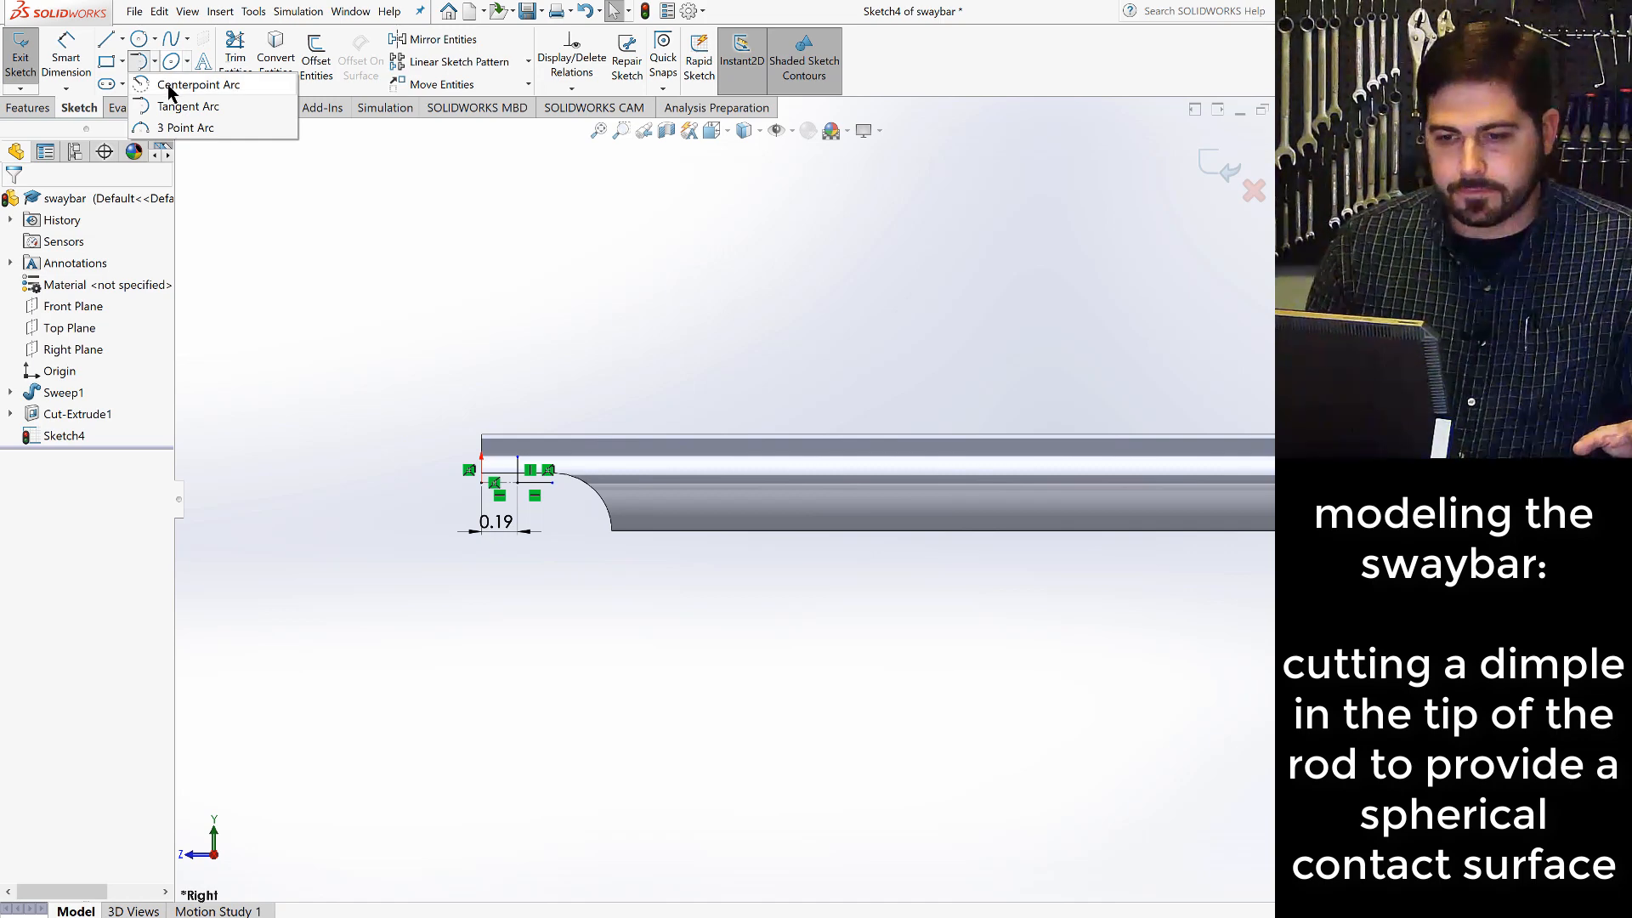
click(167, 88)
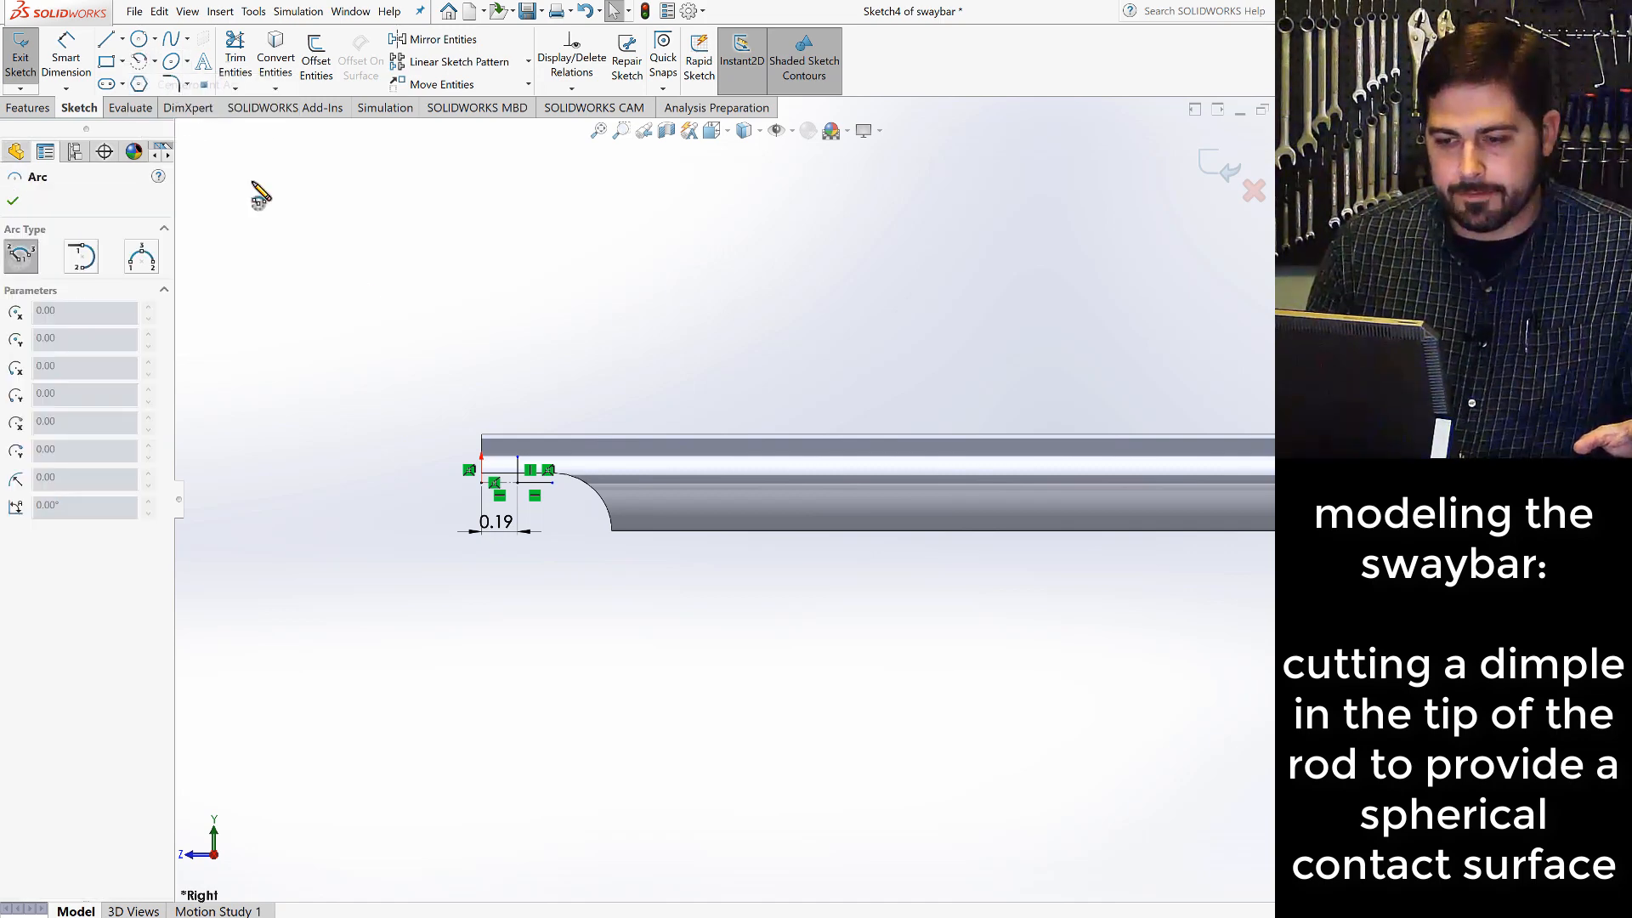
click(525, 482)
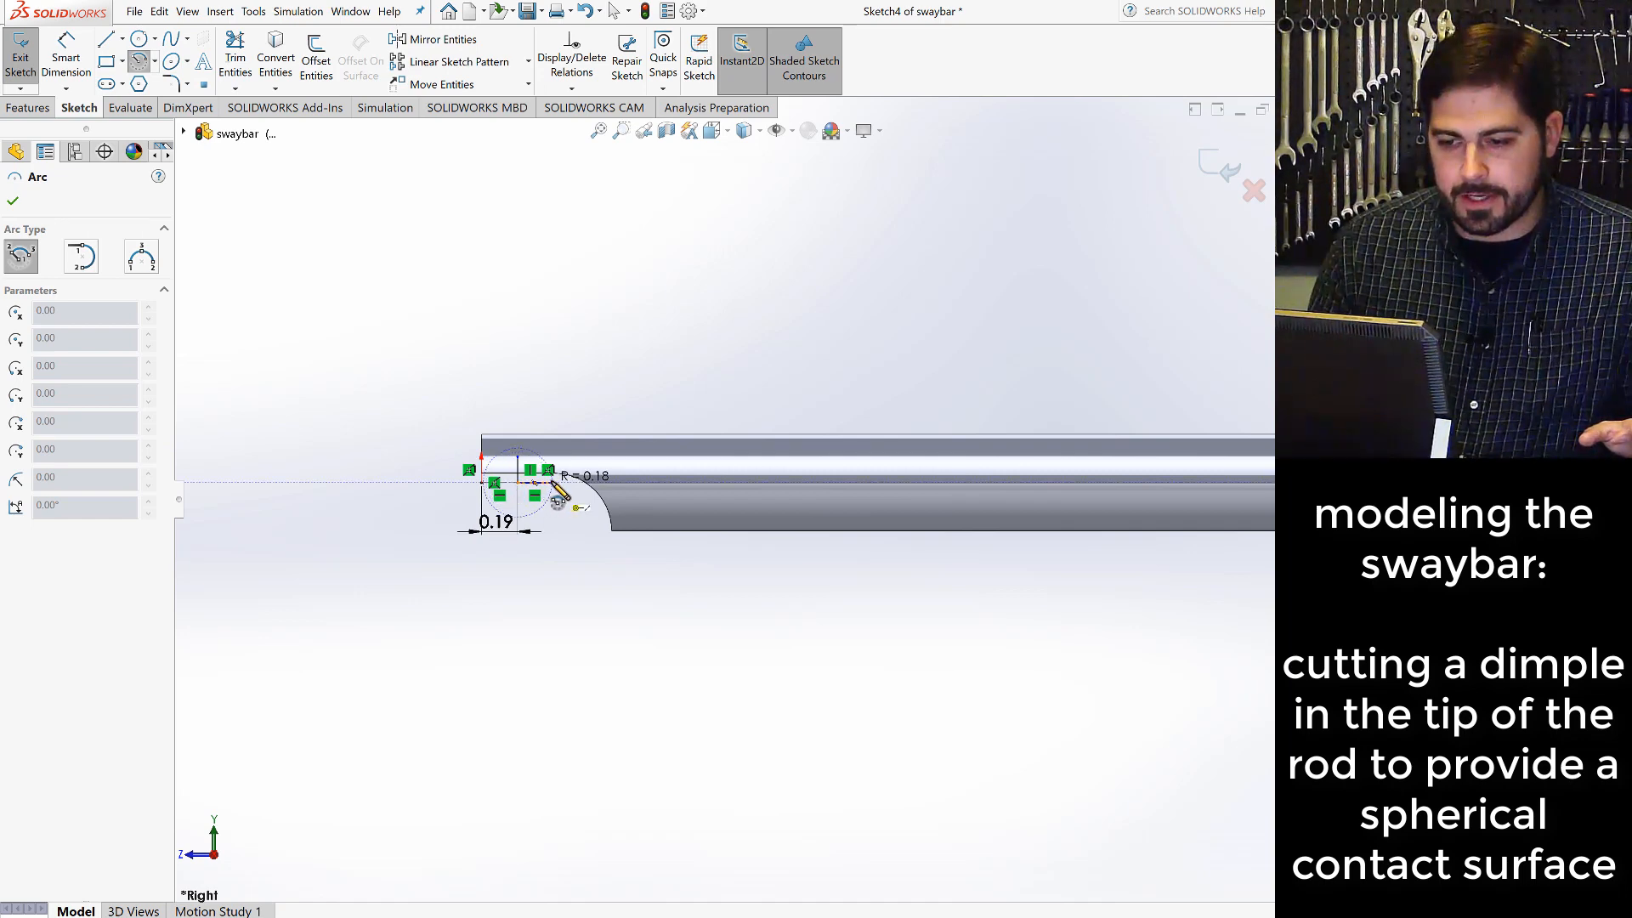
click(550, 481)
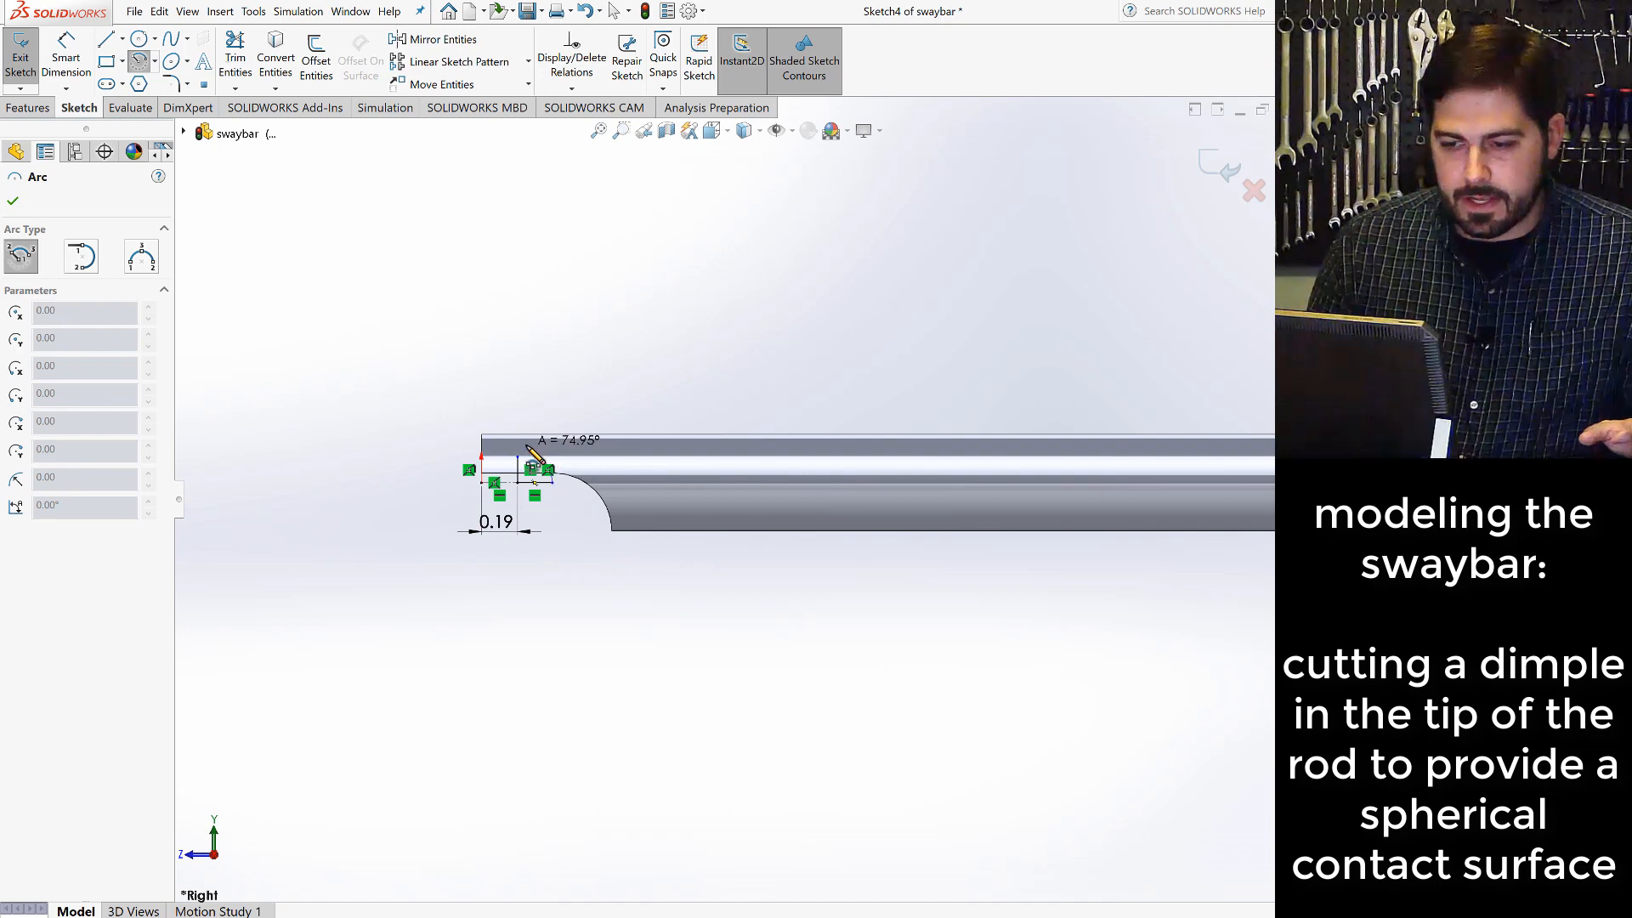
click(532, 451)
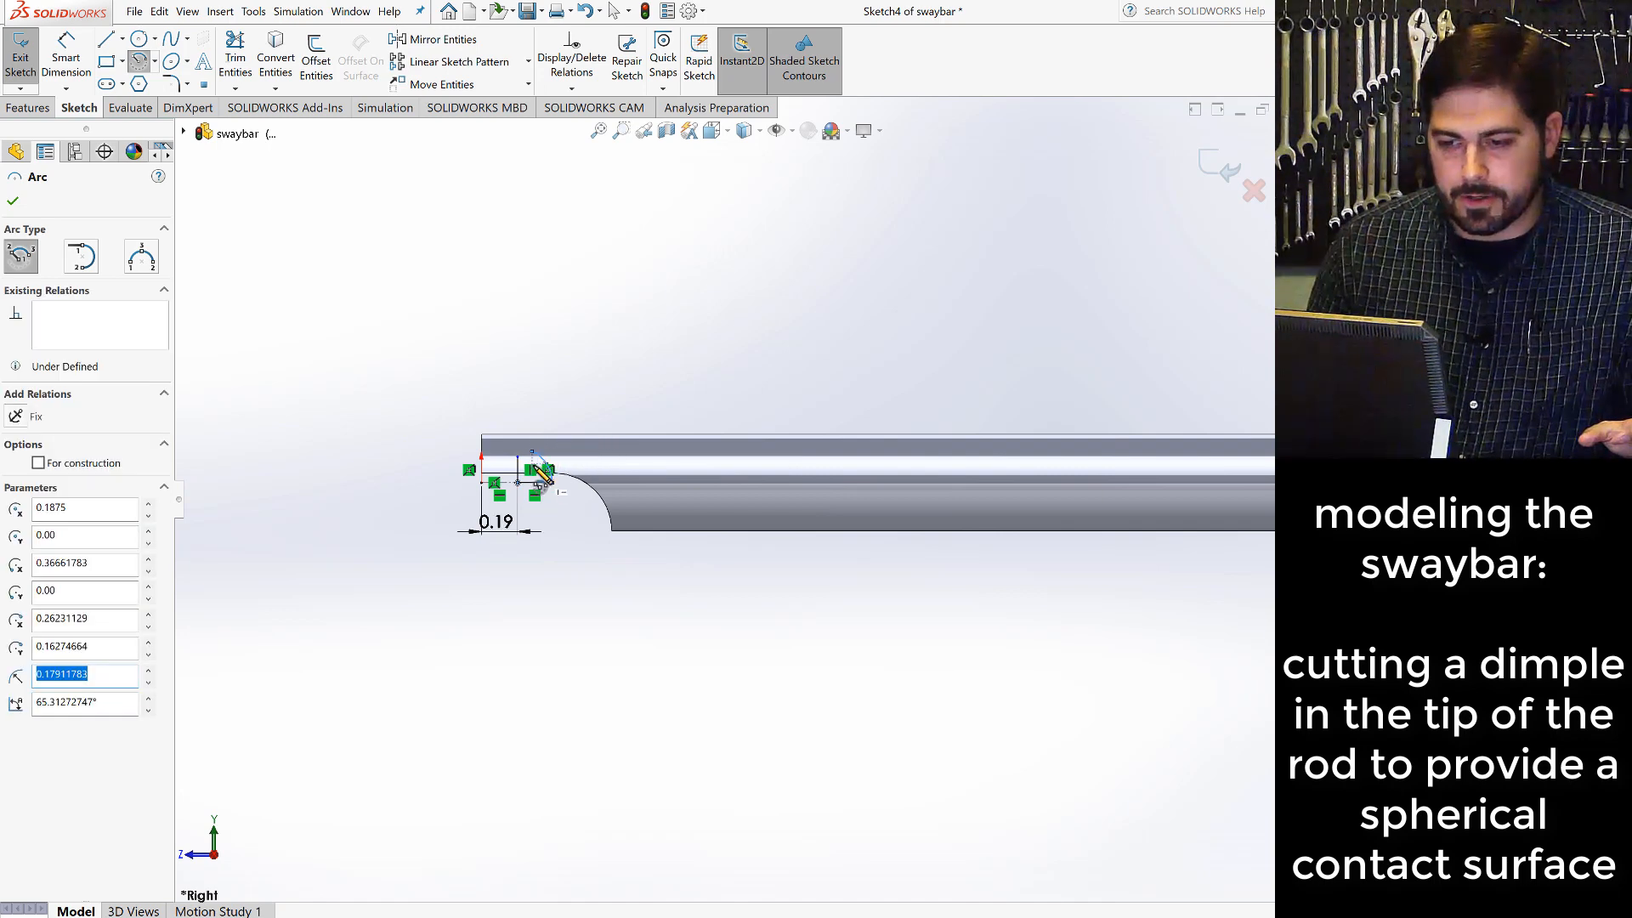
scroll(541, 475, down, 6)
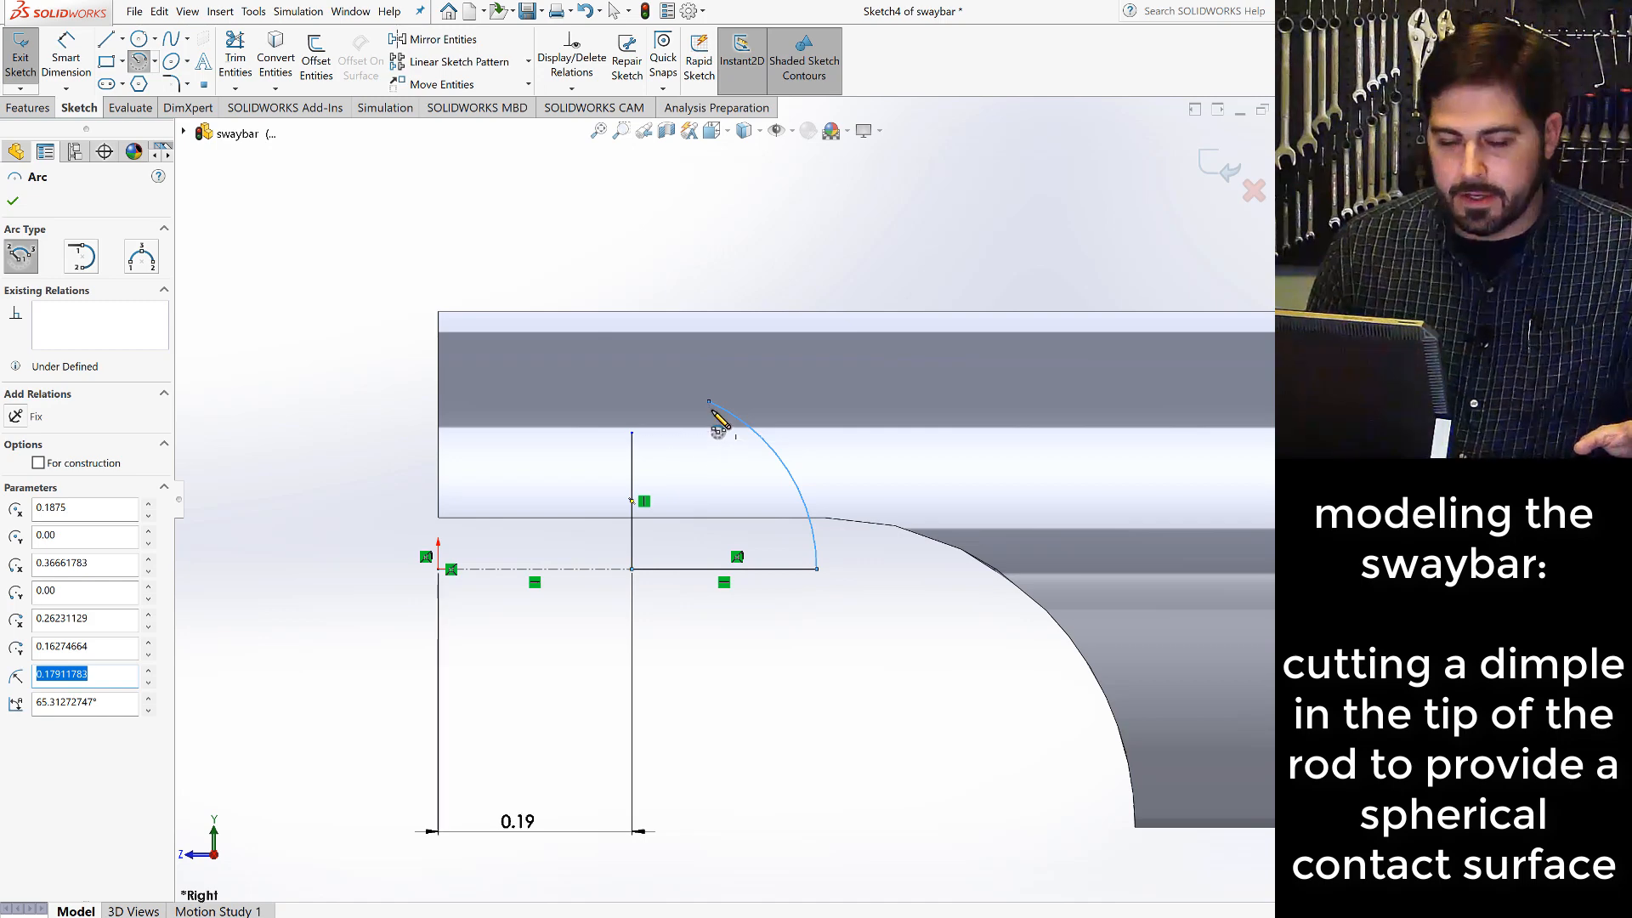
- Merge the arc's free end with the vertical line's upper endpoint to close the quarter-circle profile
key(Escape)
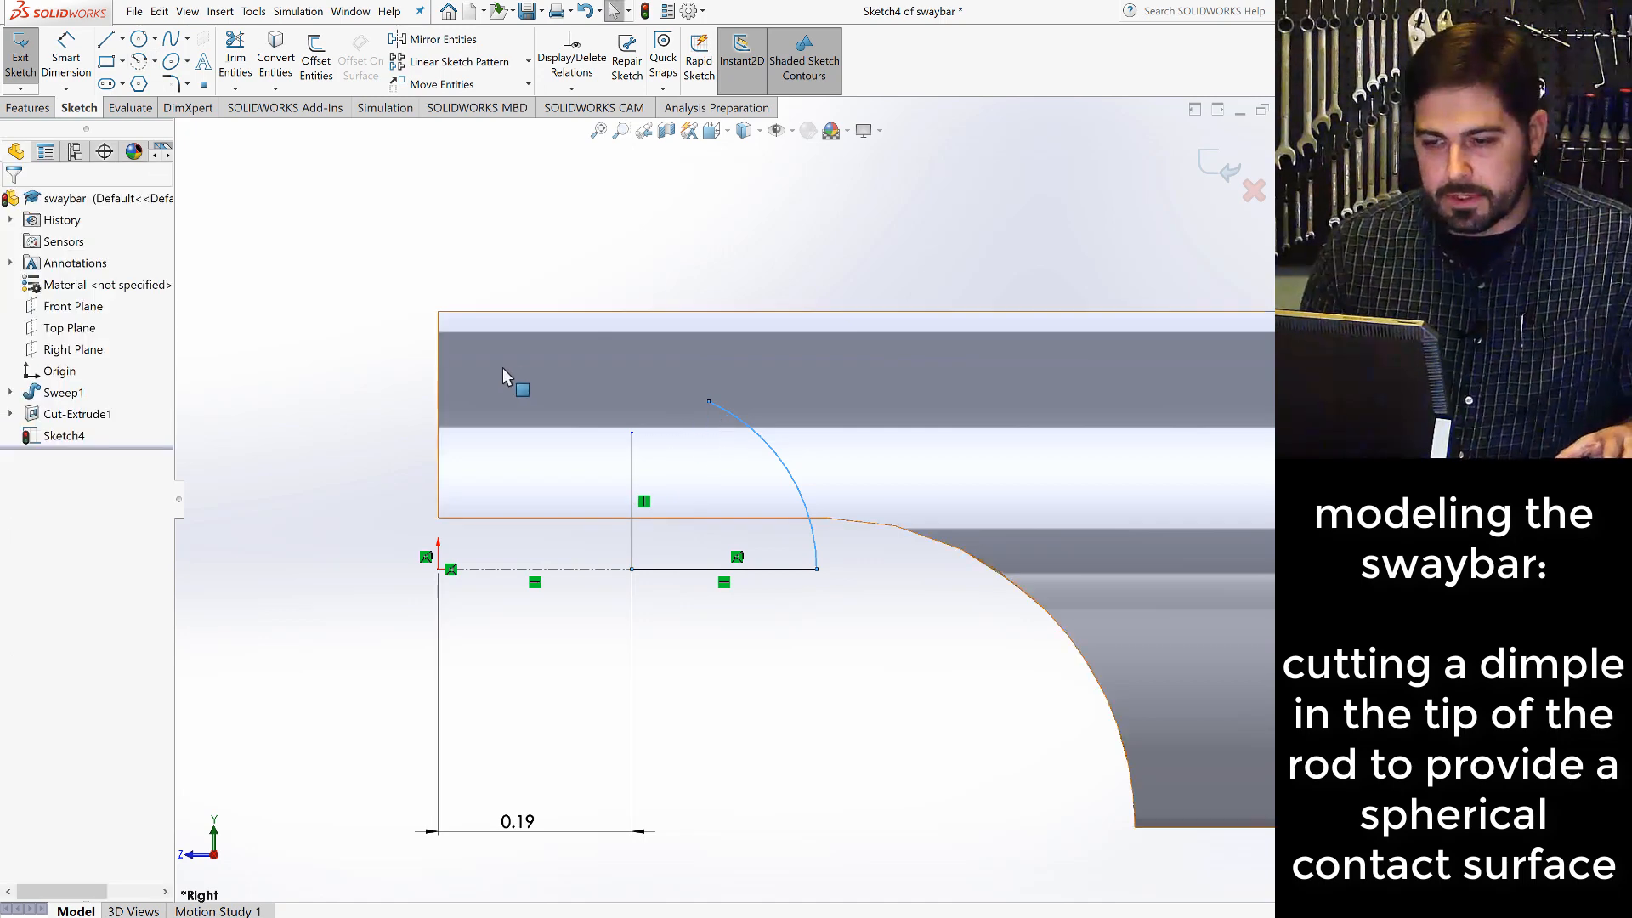
click(708, 401)
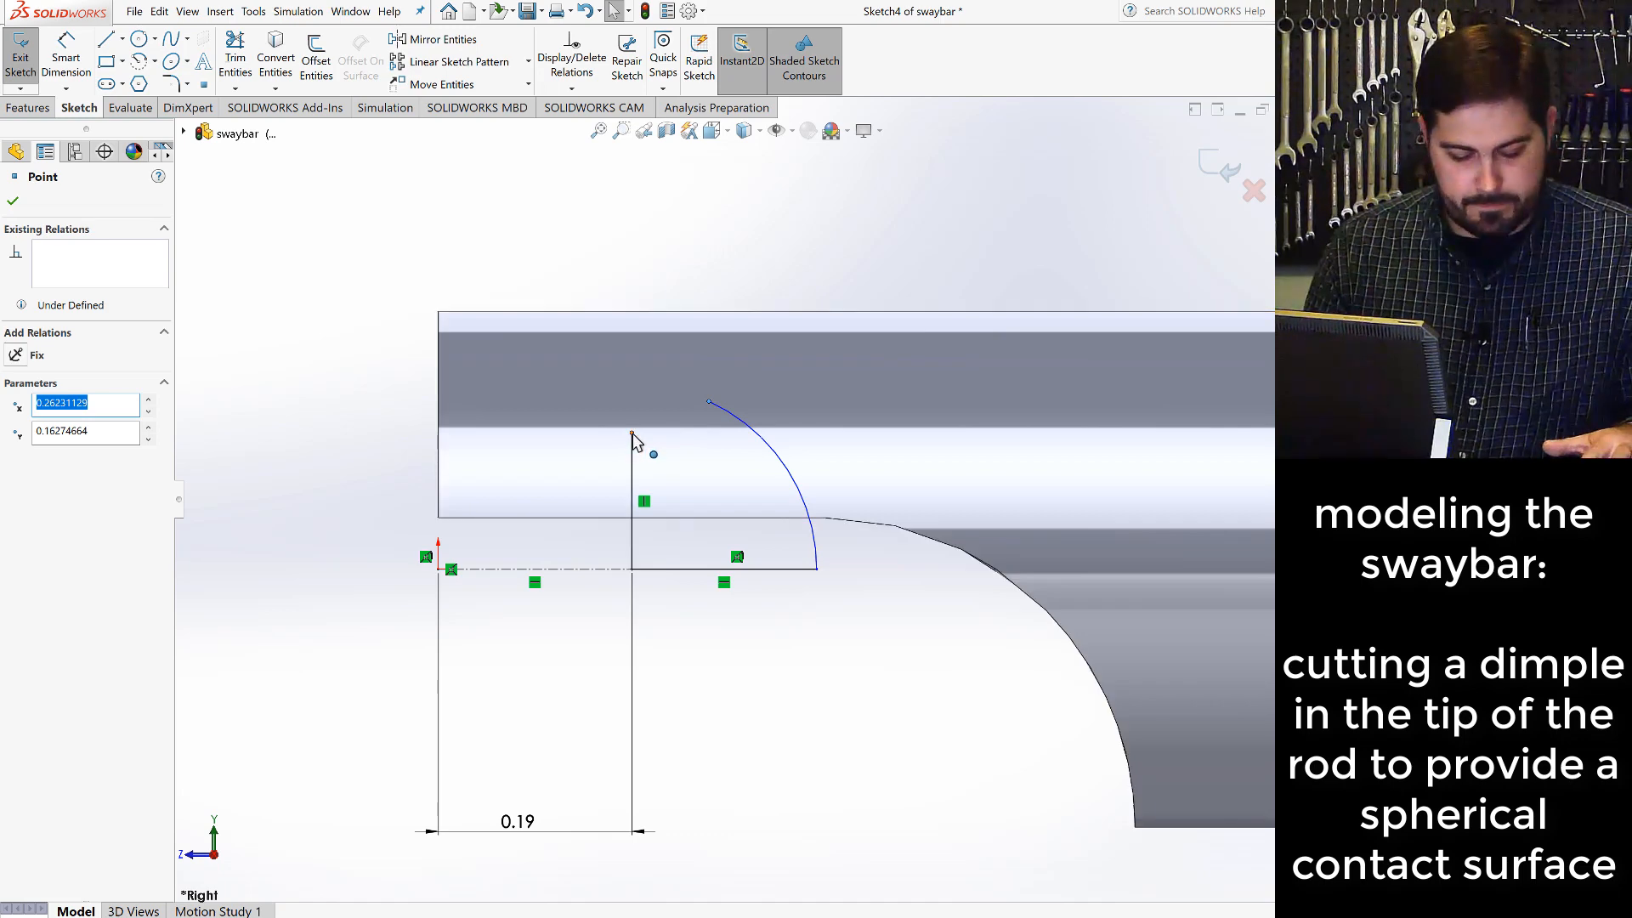
ctrl+click(632, 434)
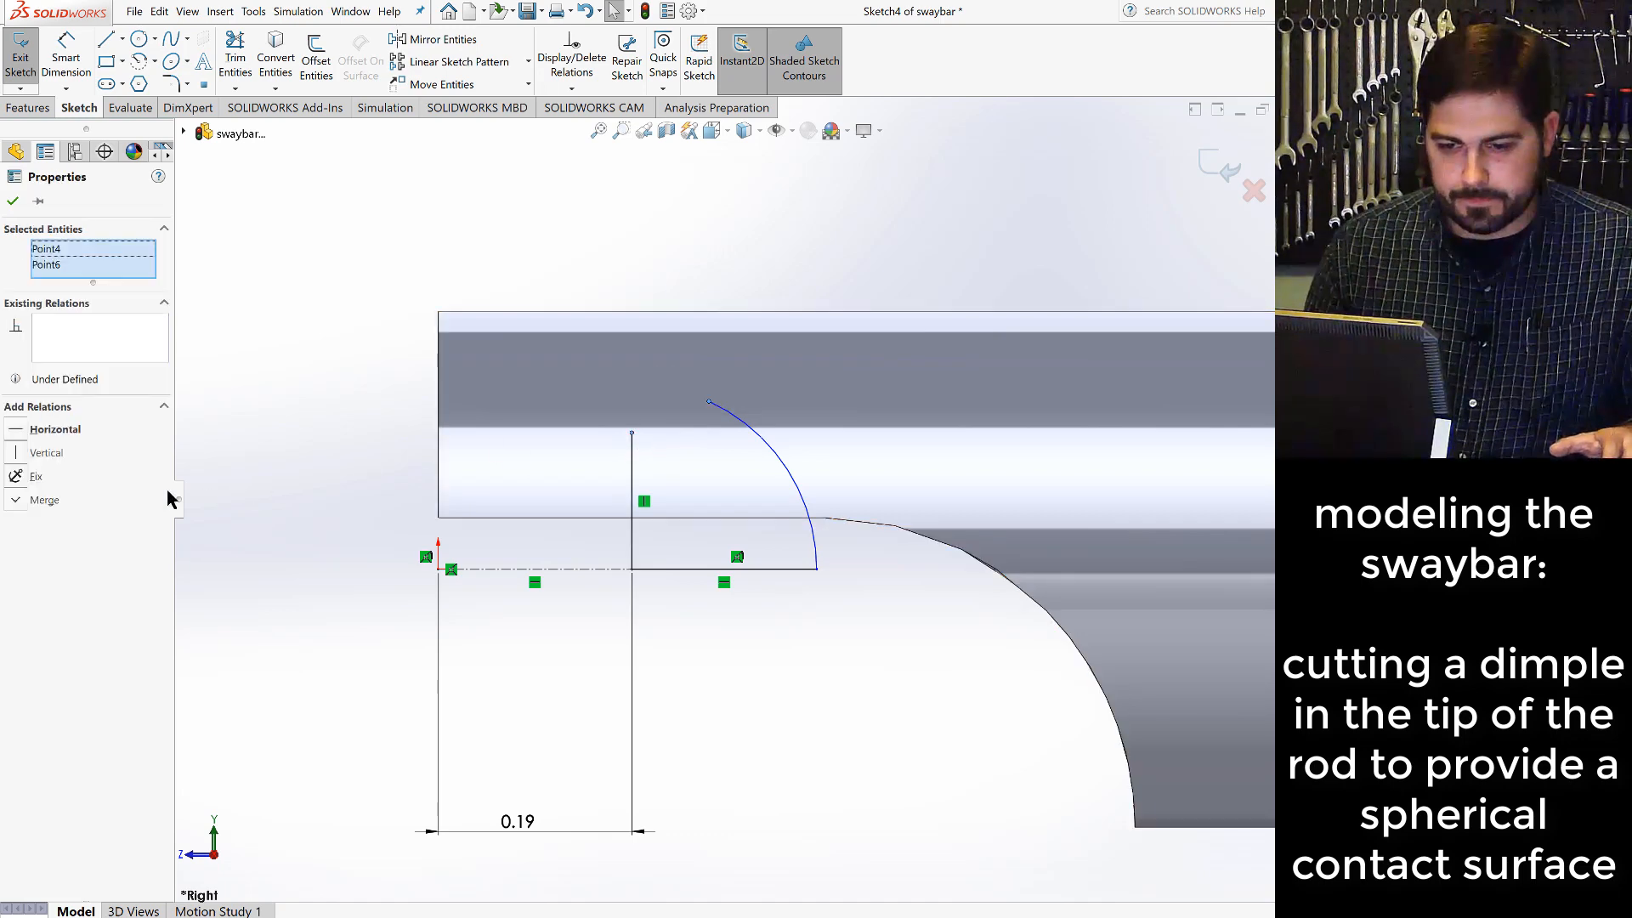
click(26, 499)
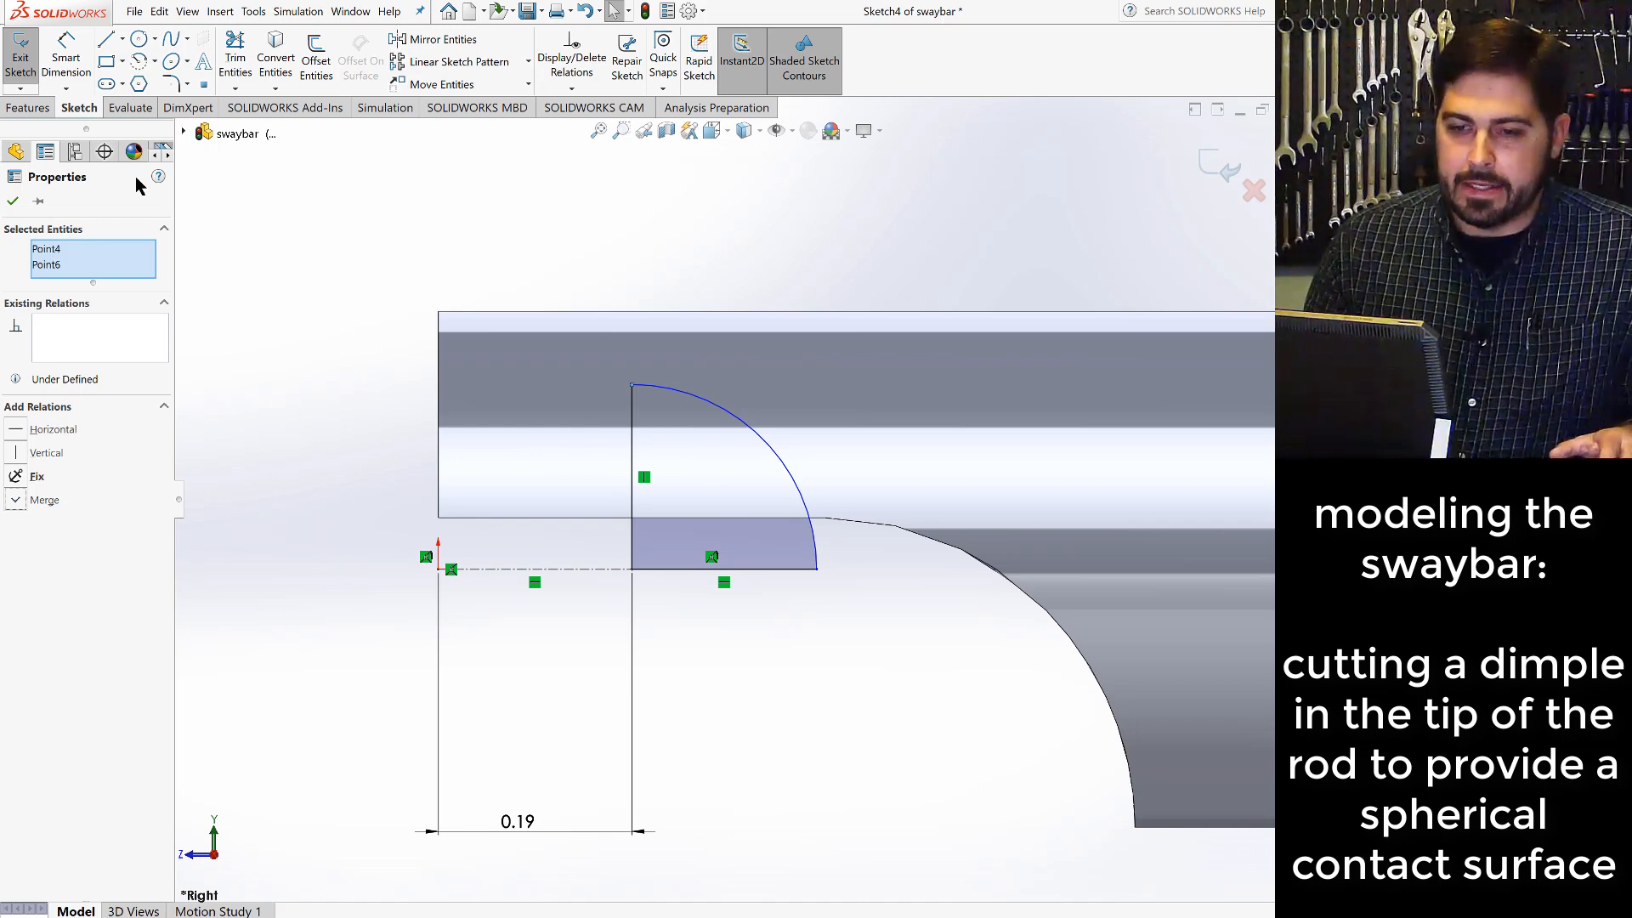
- Dimension the quarter-circle arc's radius to 0.125 in
click(66, 58)
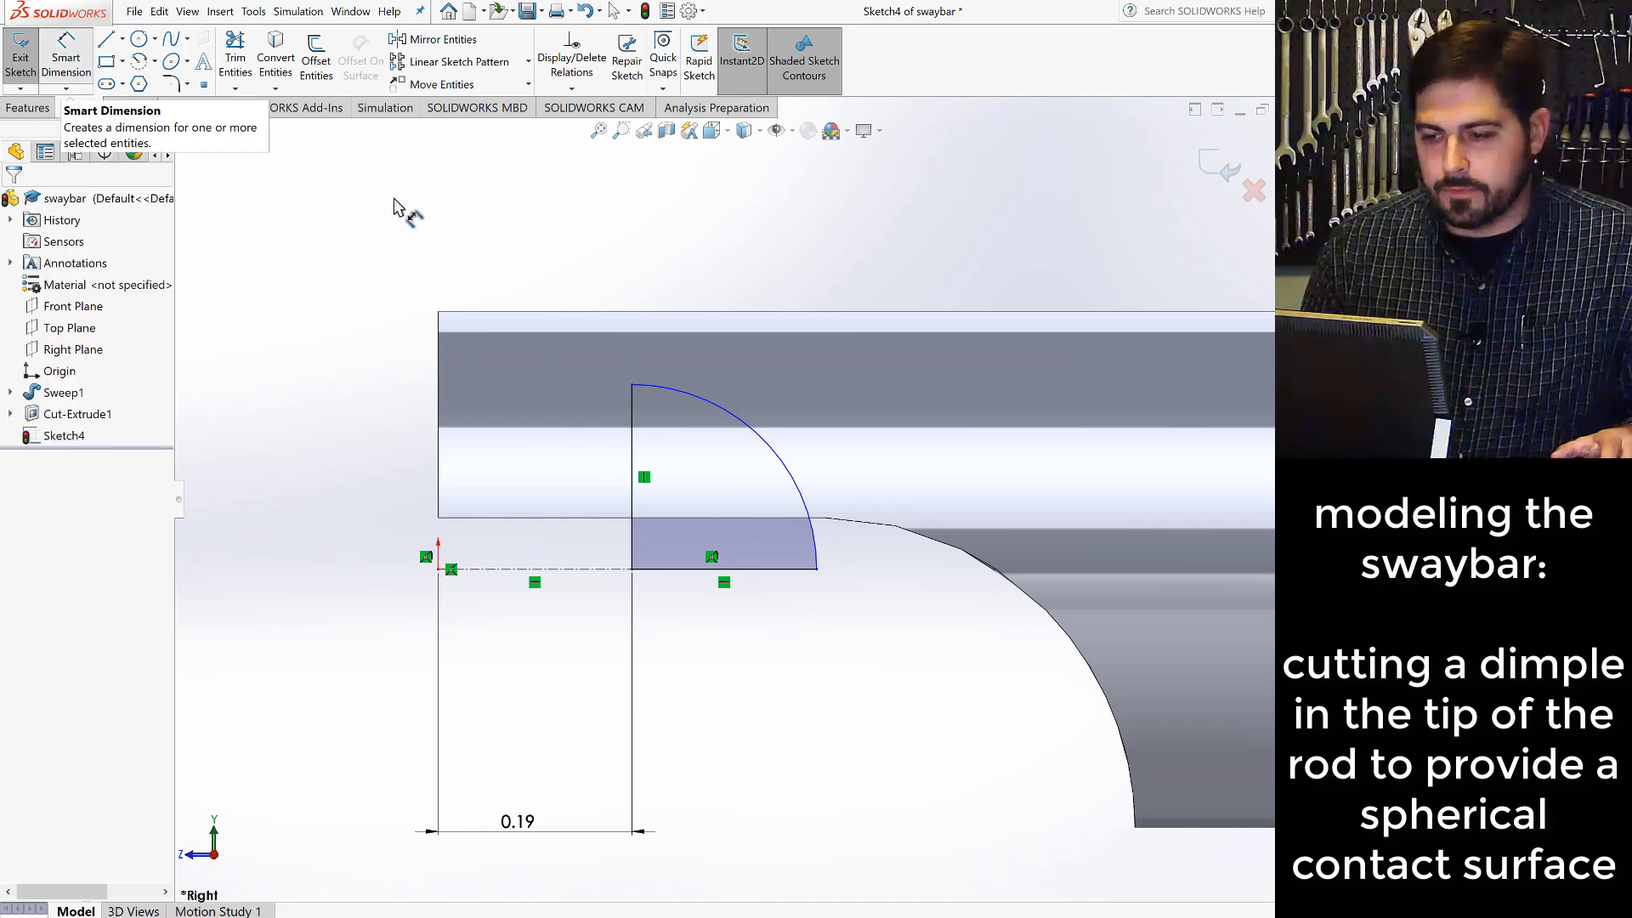
click(794, 489)
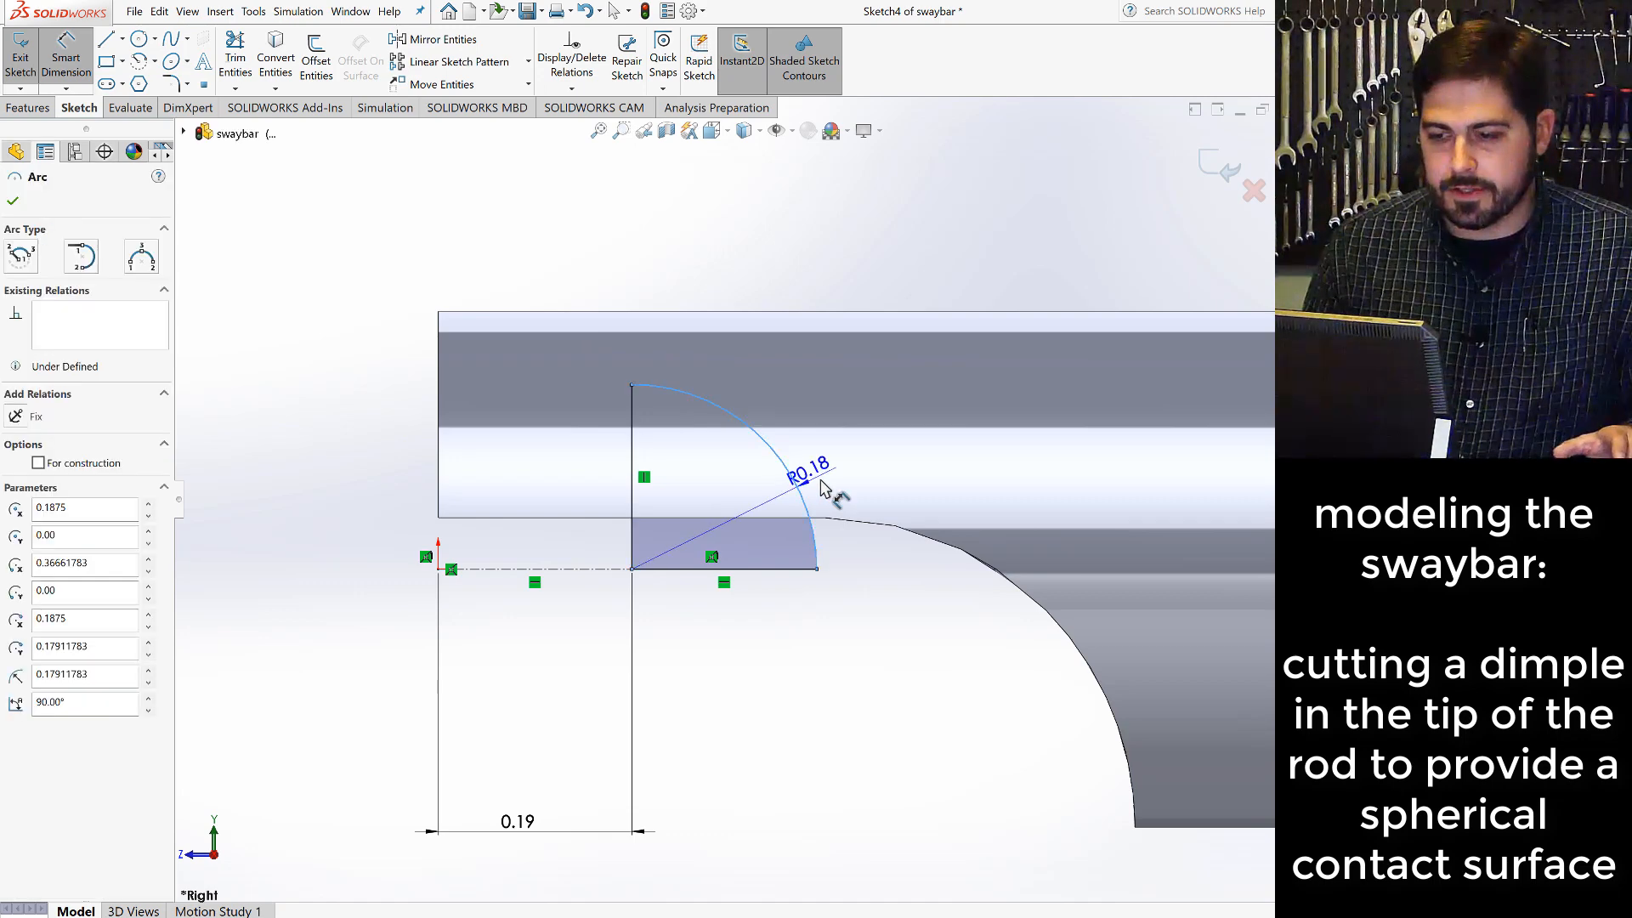
click(872, 493)
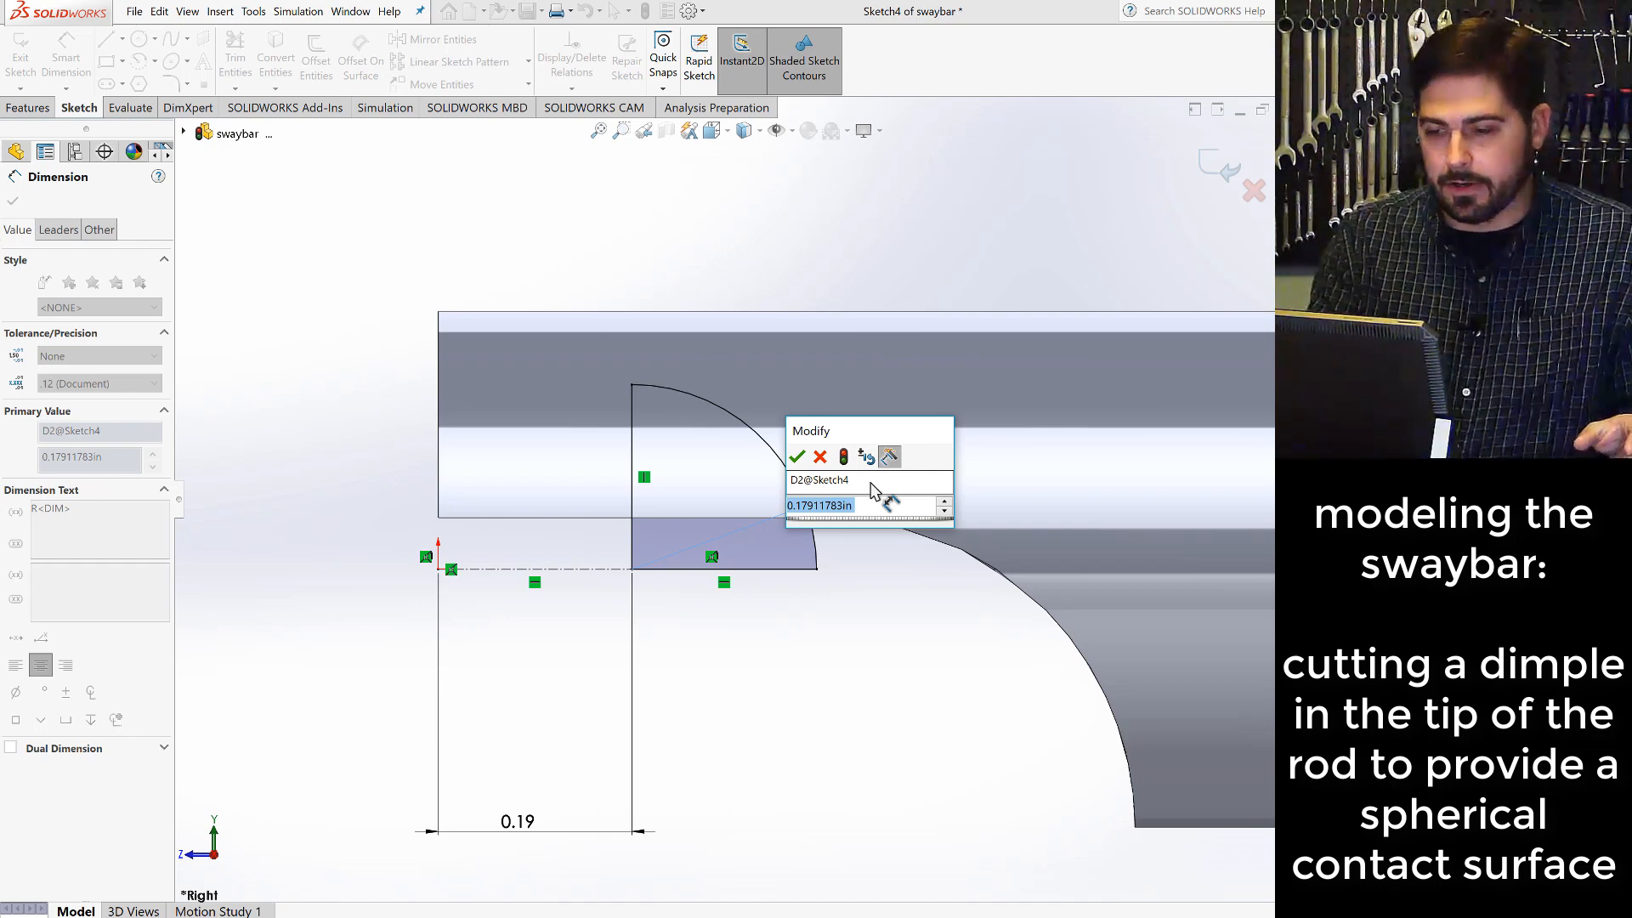
text(.125)
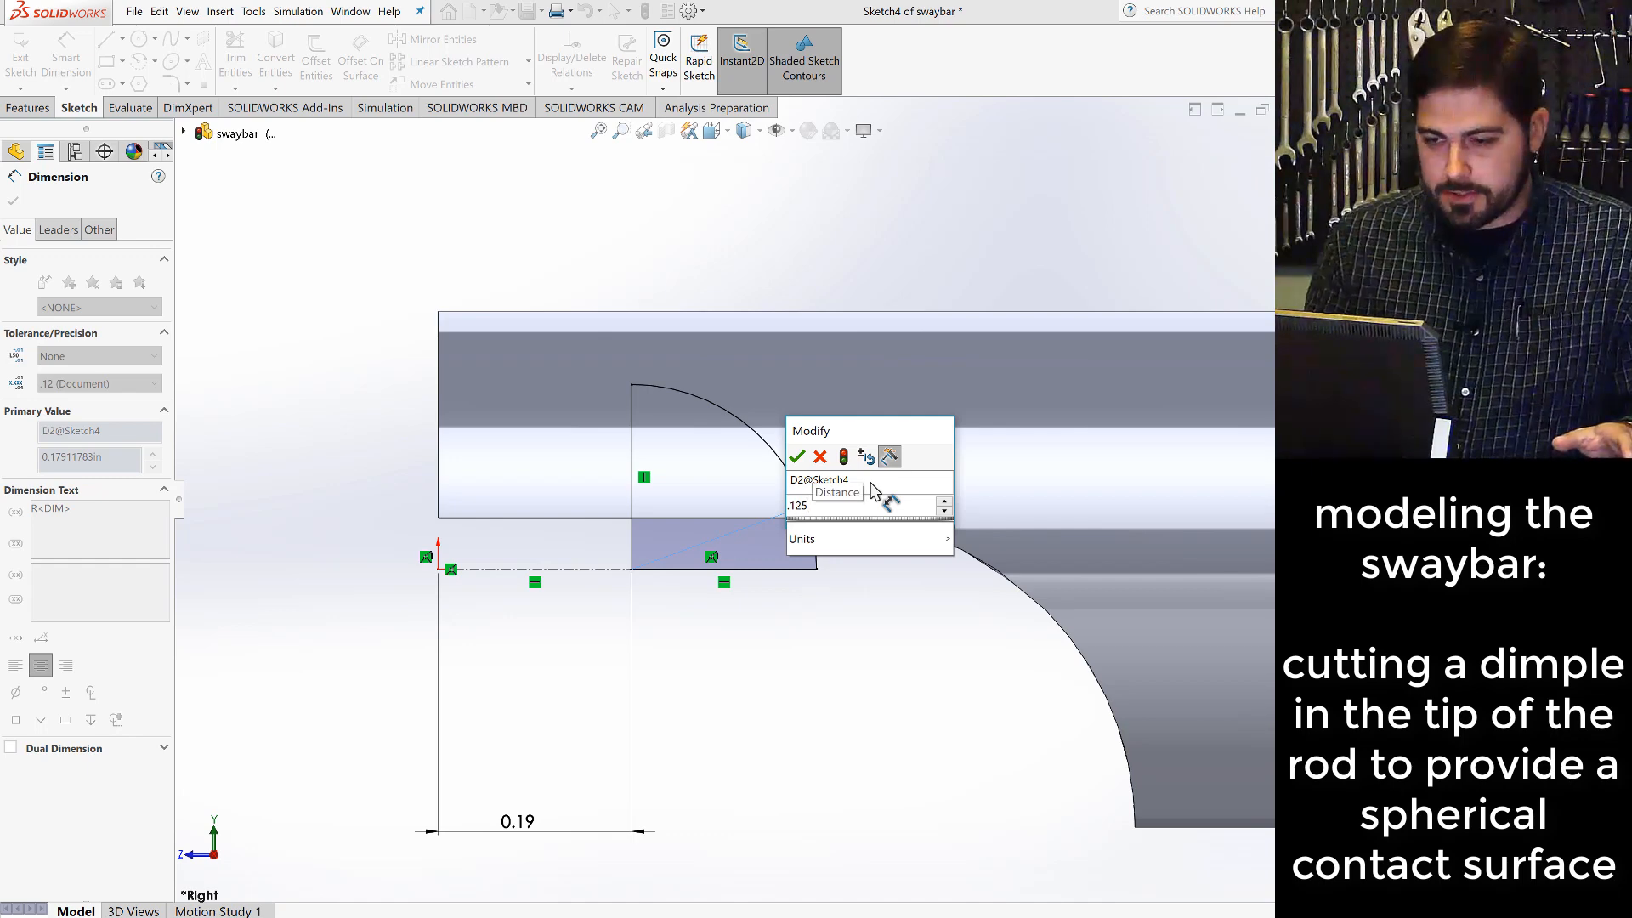
click(797, 457)
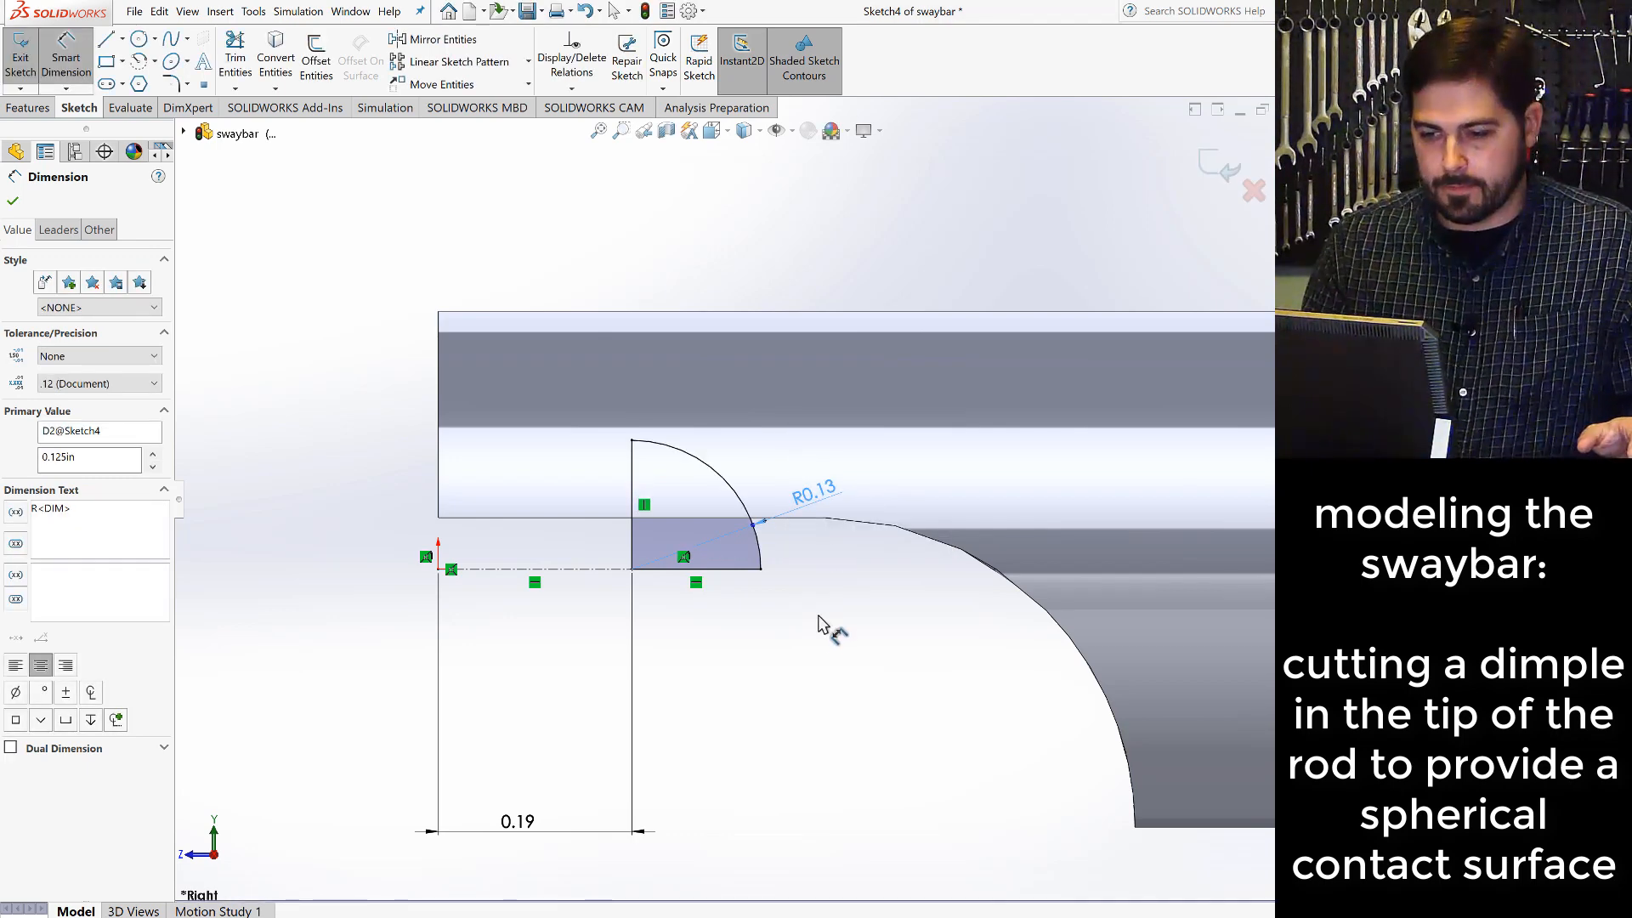
key(Escape)
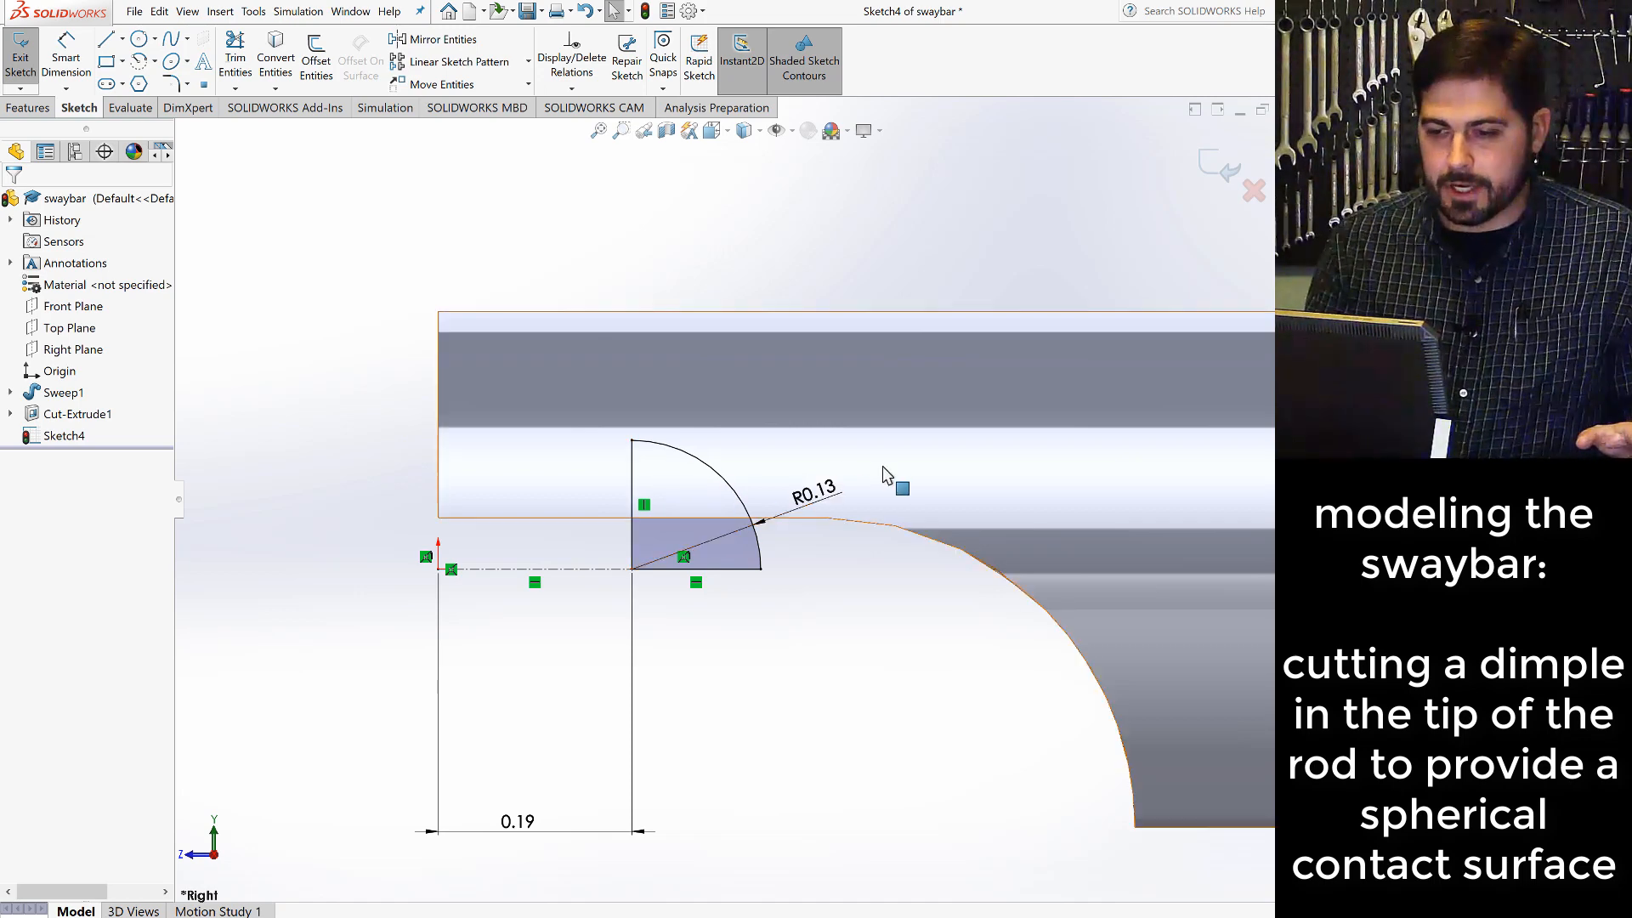
- Cut the dimple with a 360° Revolved Cut of the quarter-circle profile, using its vertical line as the axis instead of the centerline
middle_drag(890, 470, 890, 414)
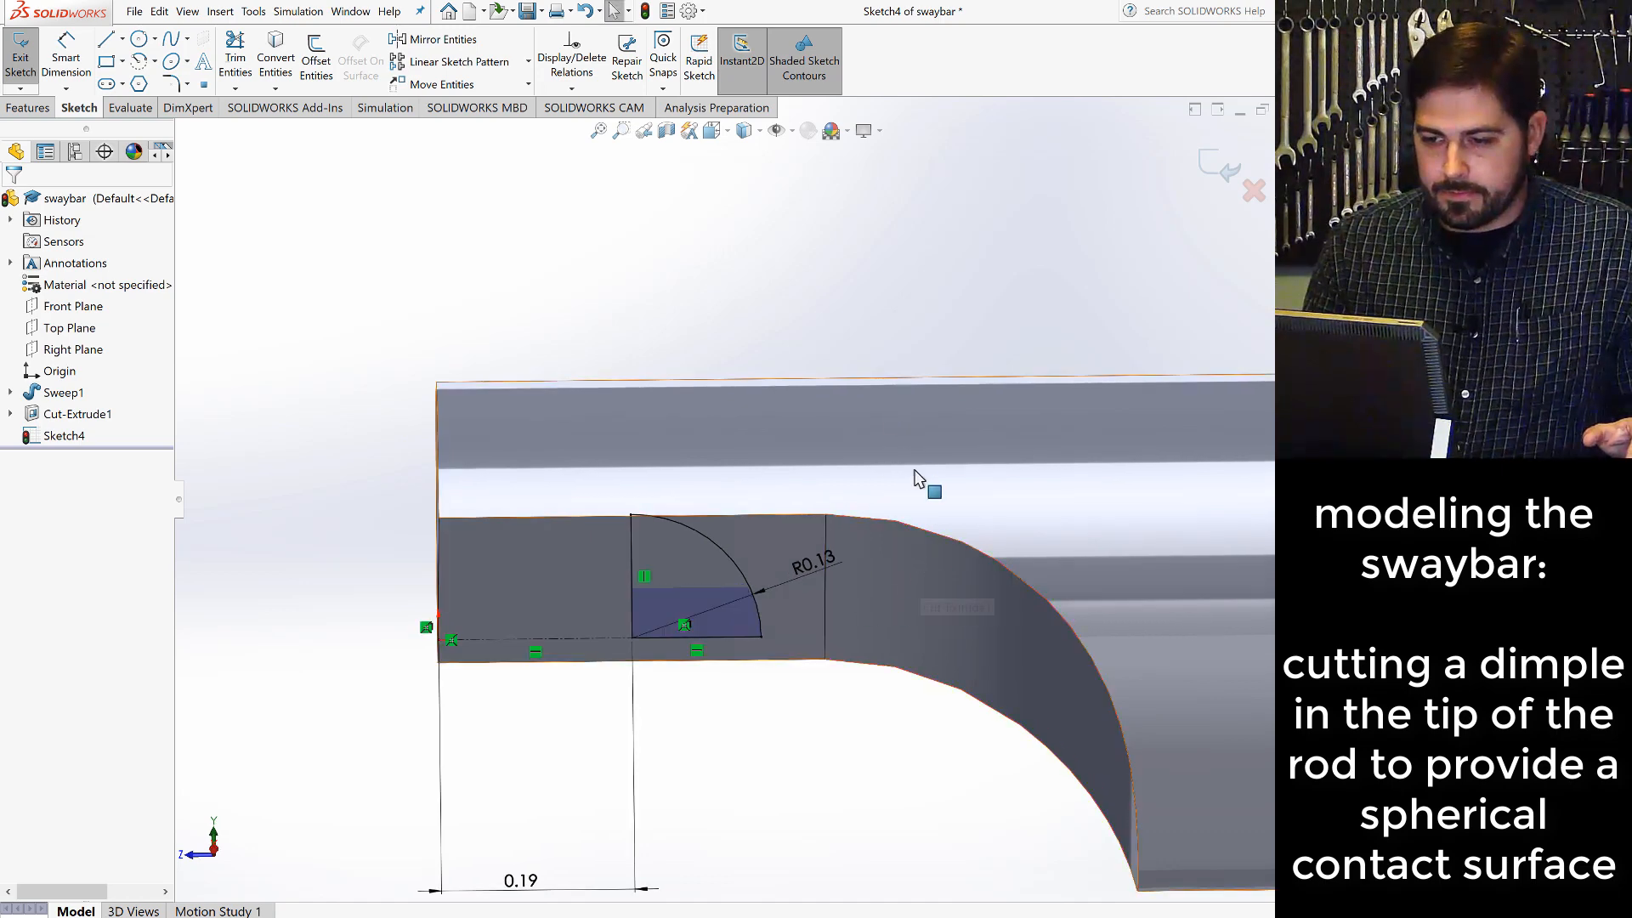
mouse_move(935, 481)
middle_down()
mouse_move(918, 447)
mouse_move(899, 501)
middle_up()
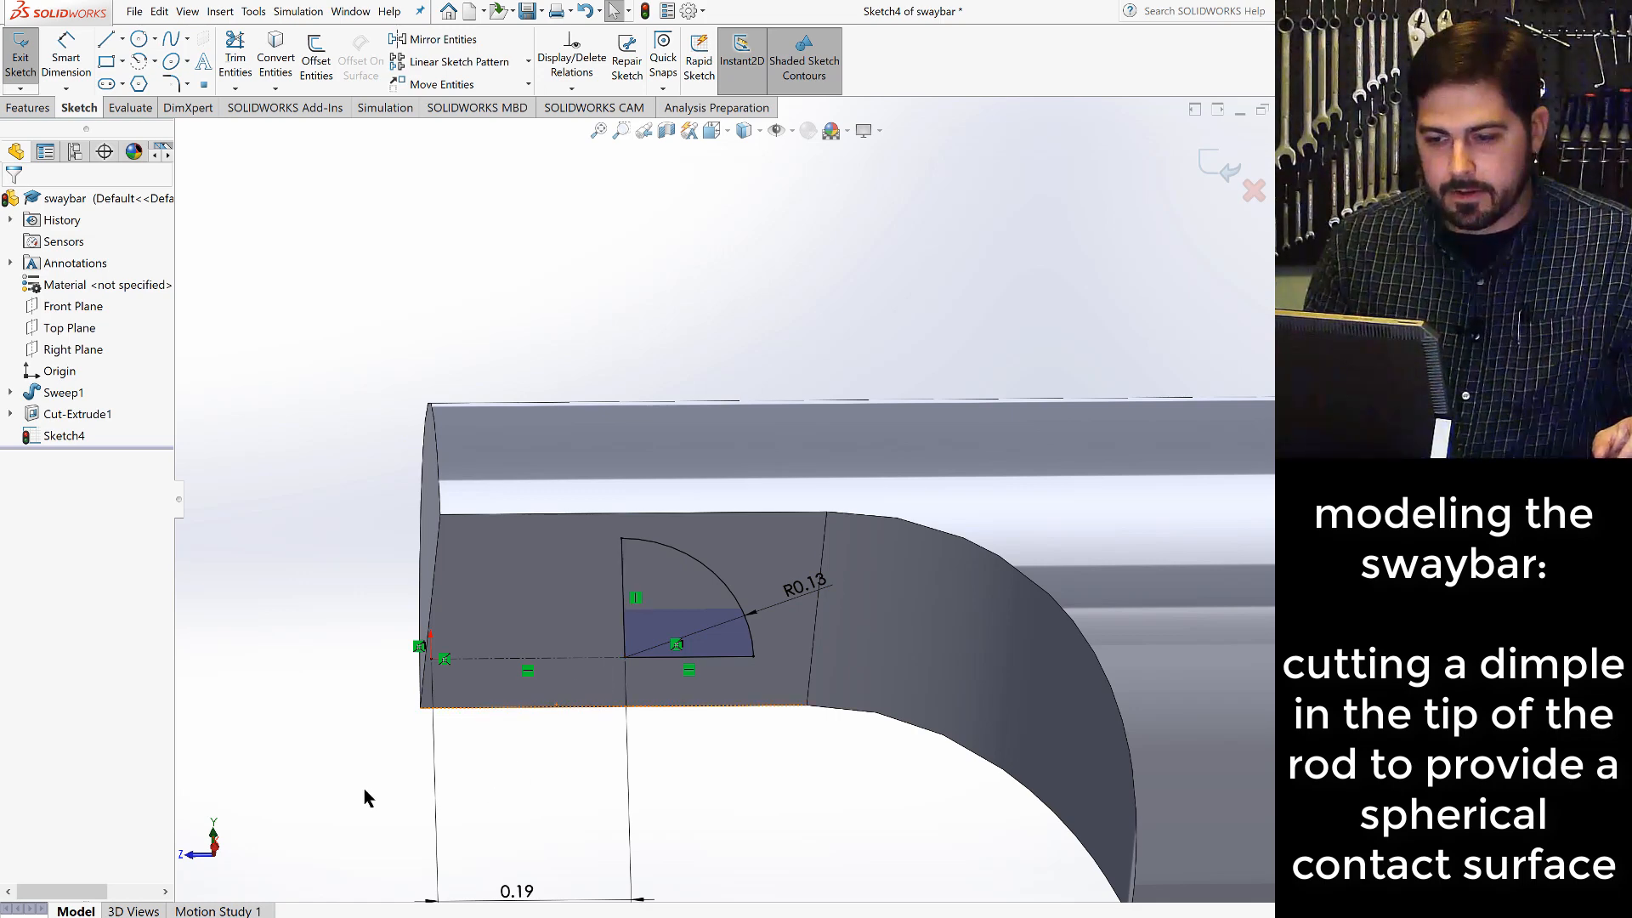
click(34, 110)
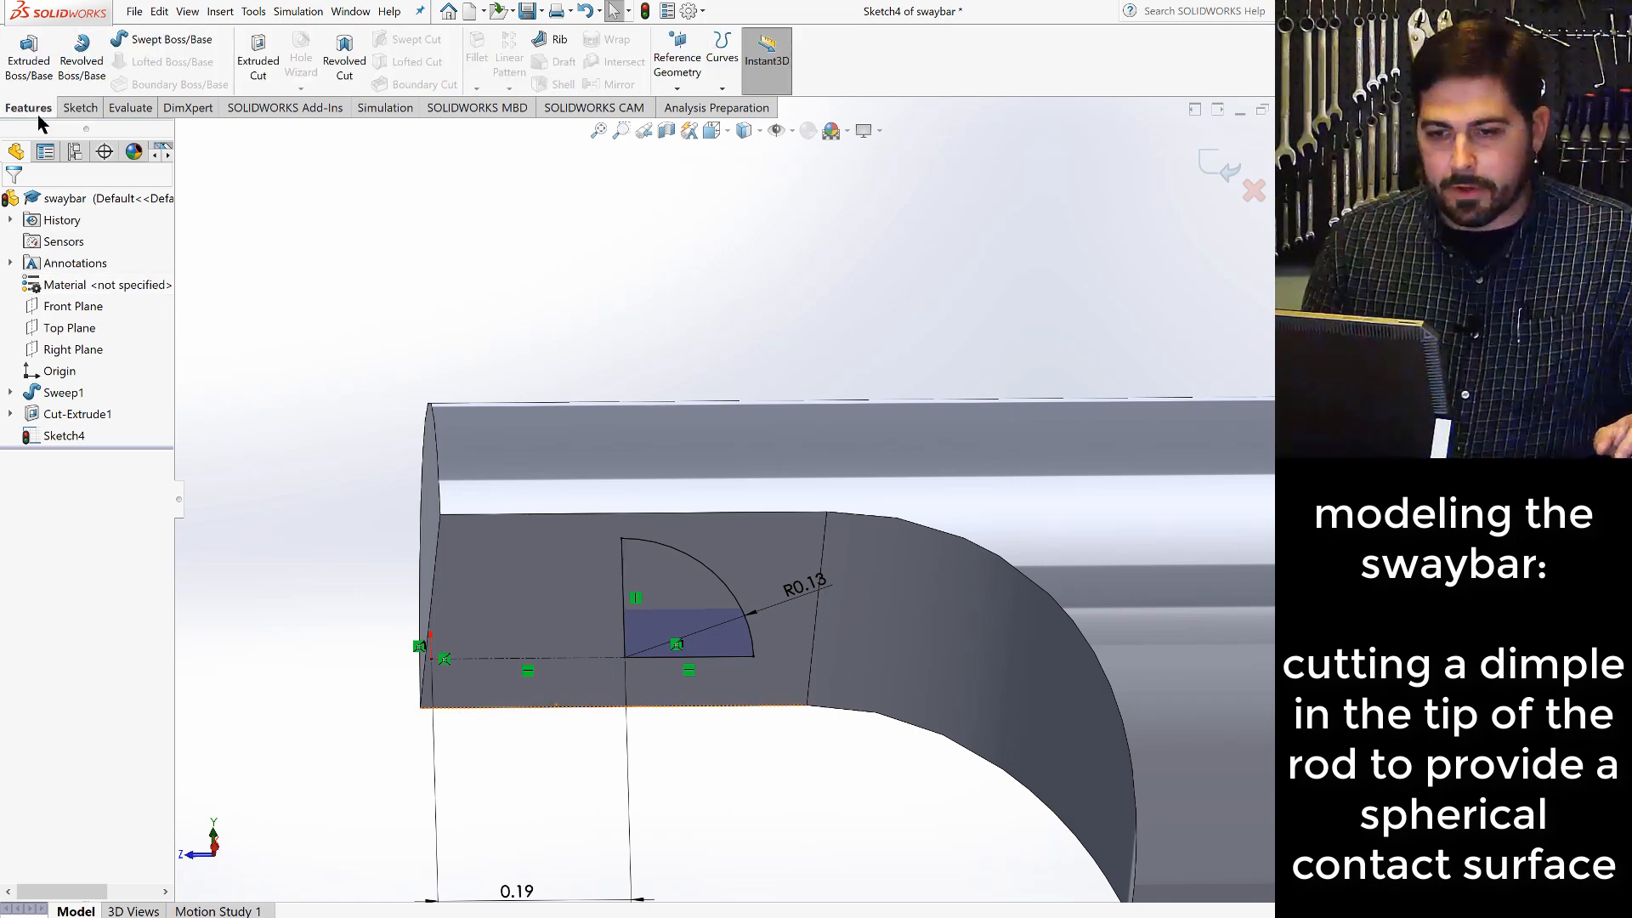
click(344, 58)
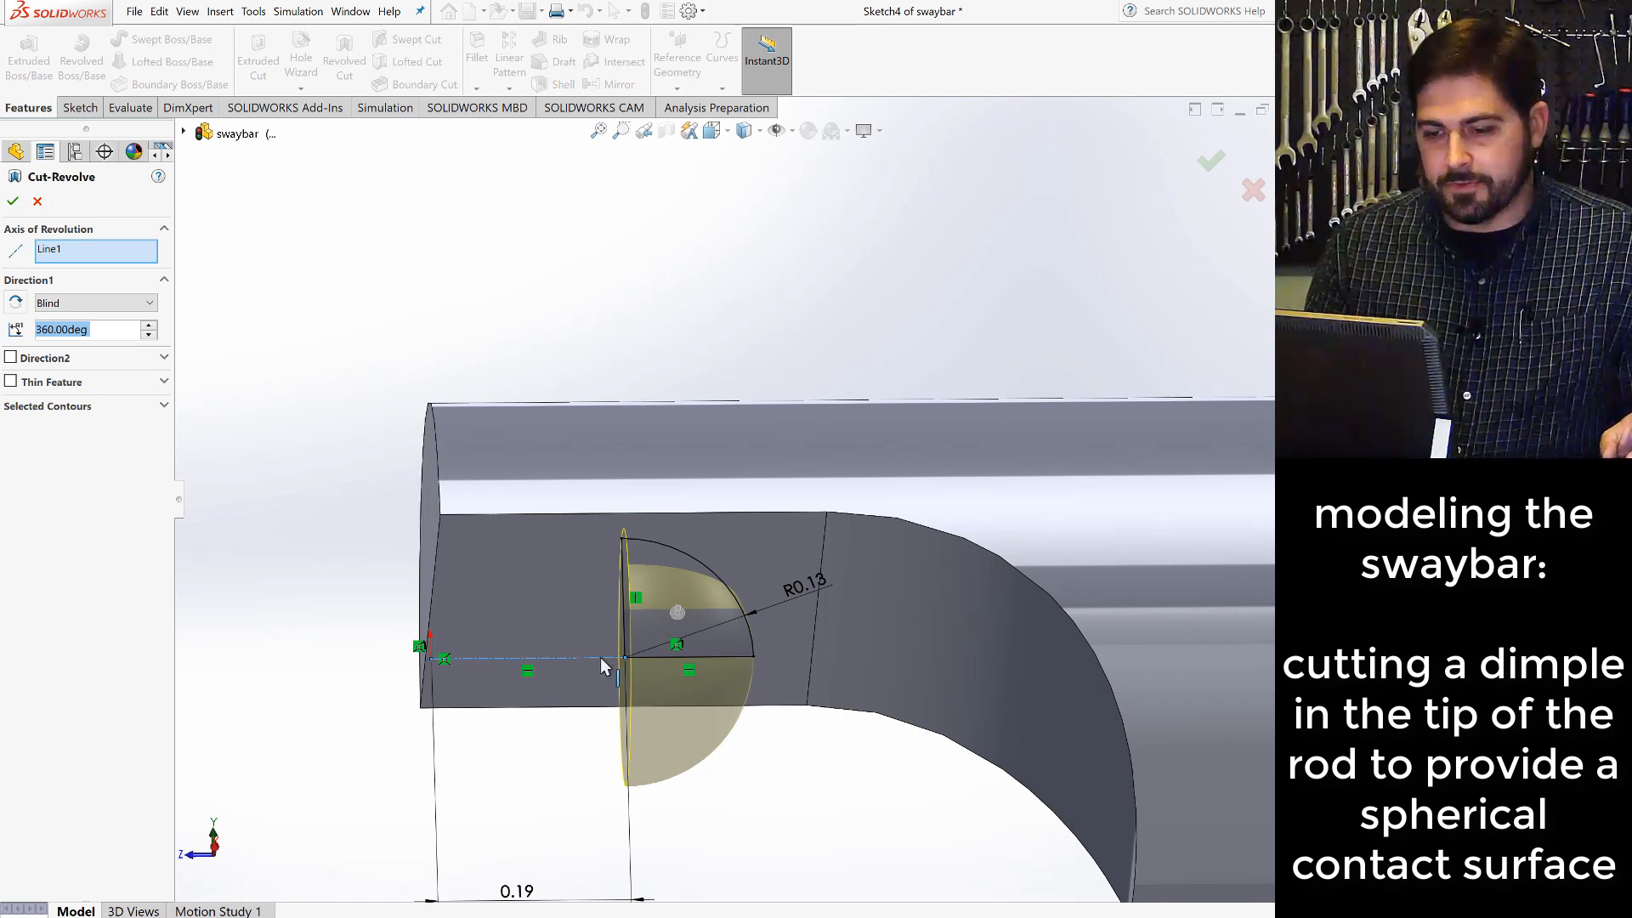
click(93, 255)
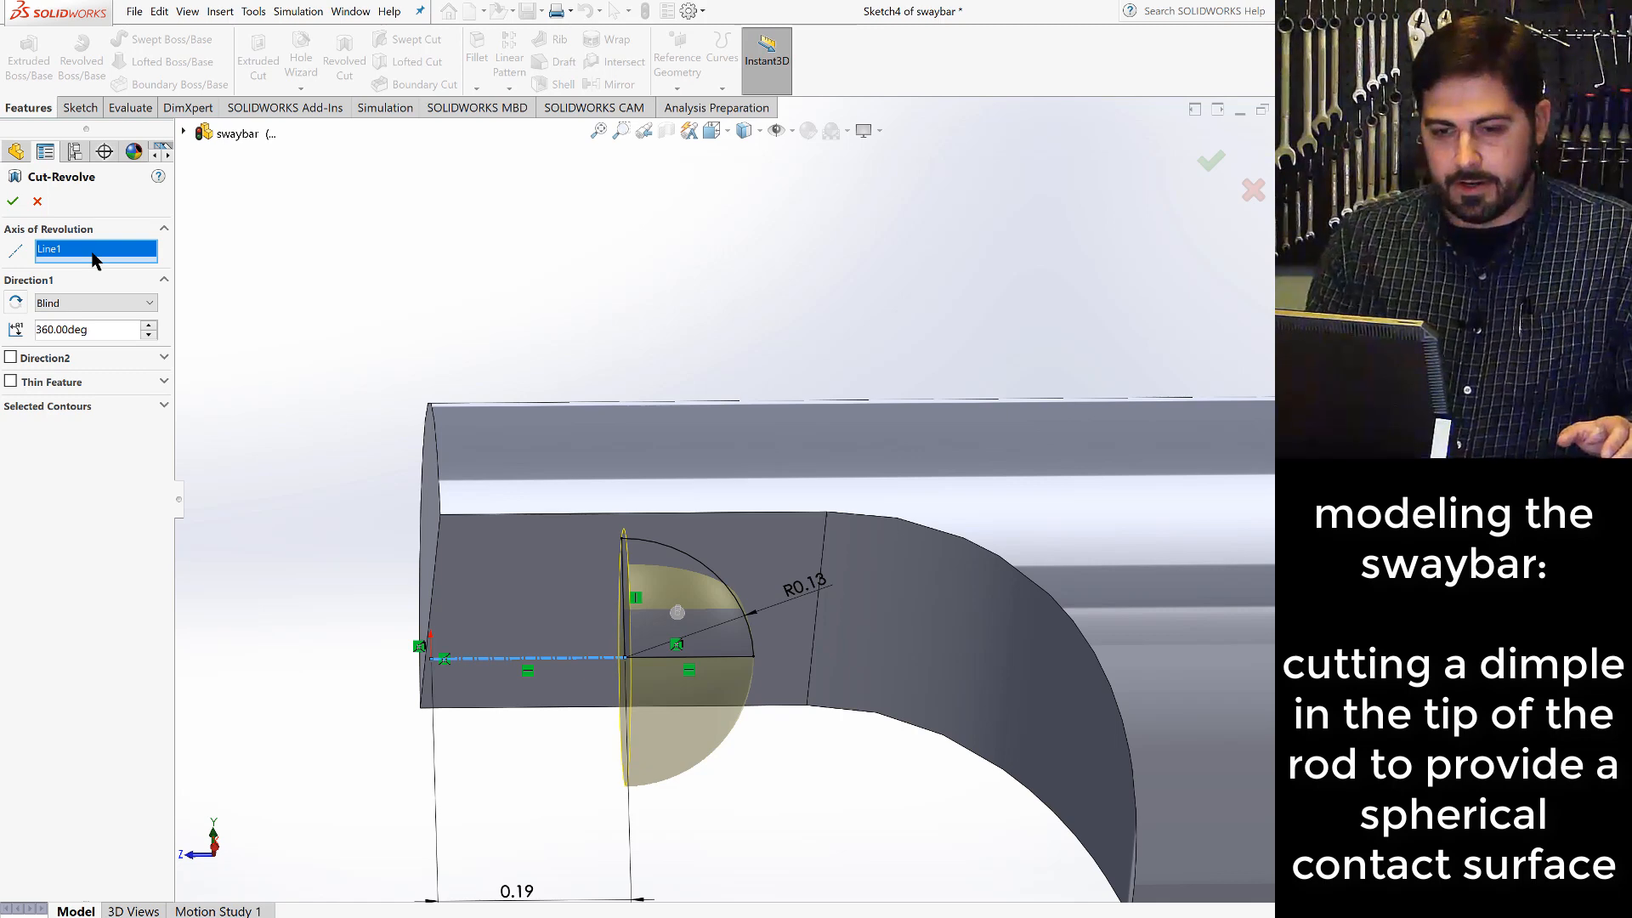
right_click(63, 254)
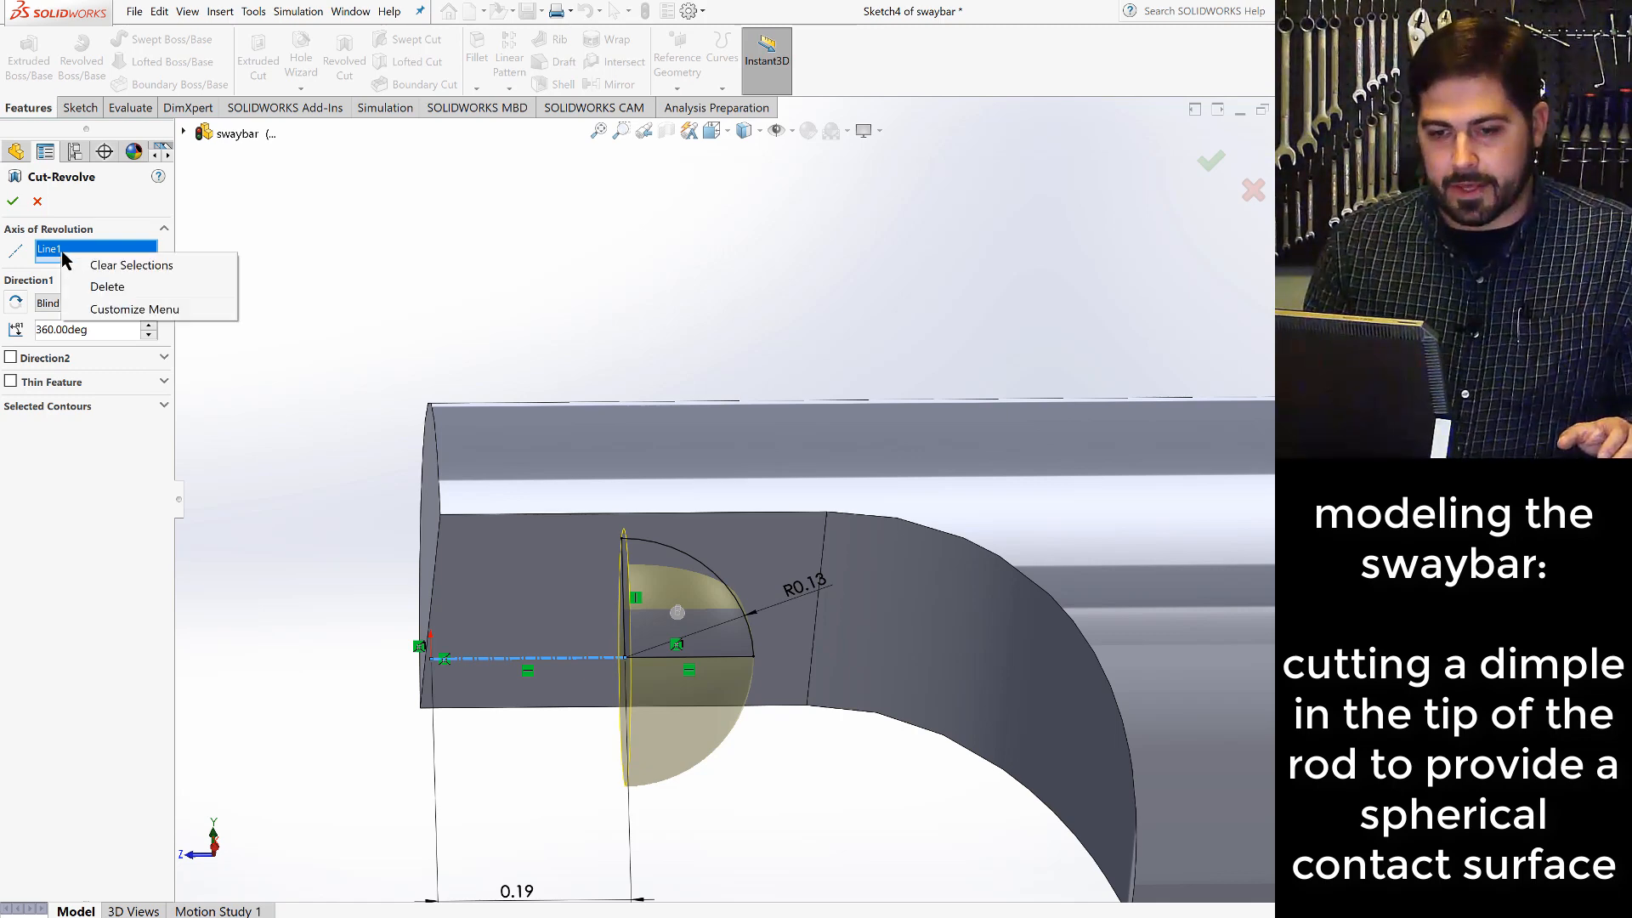
click(96, 269)
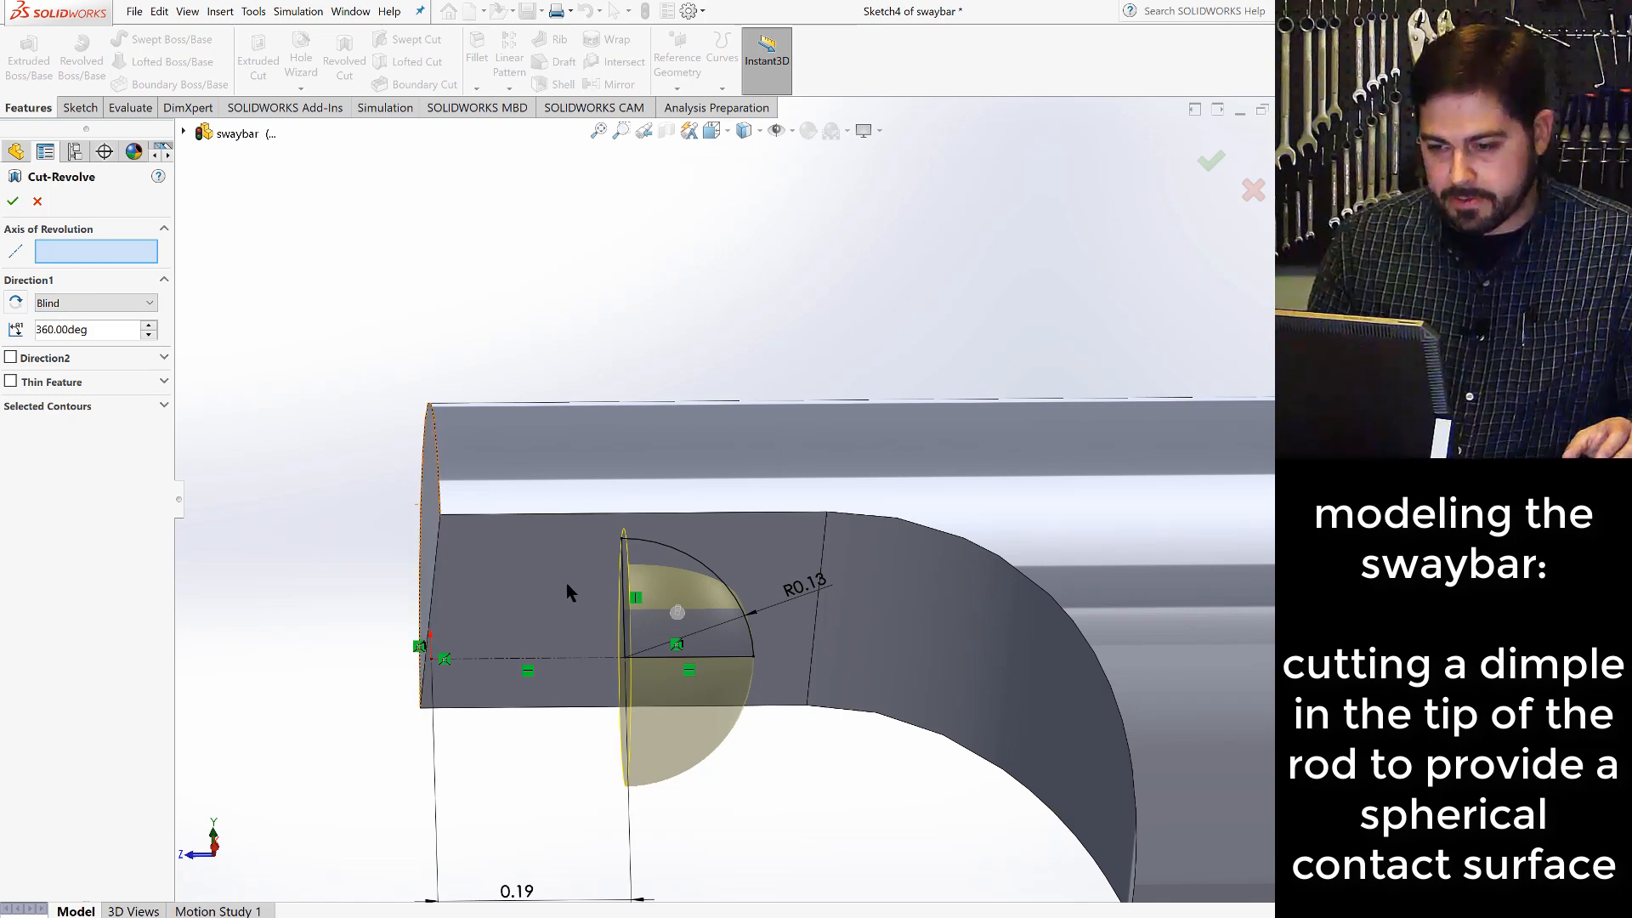
click(622, 599)
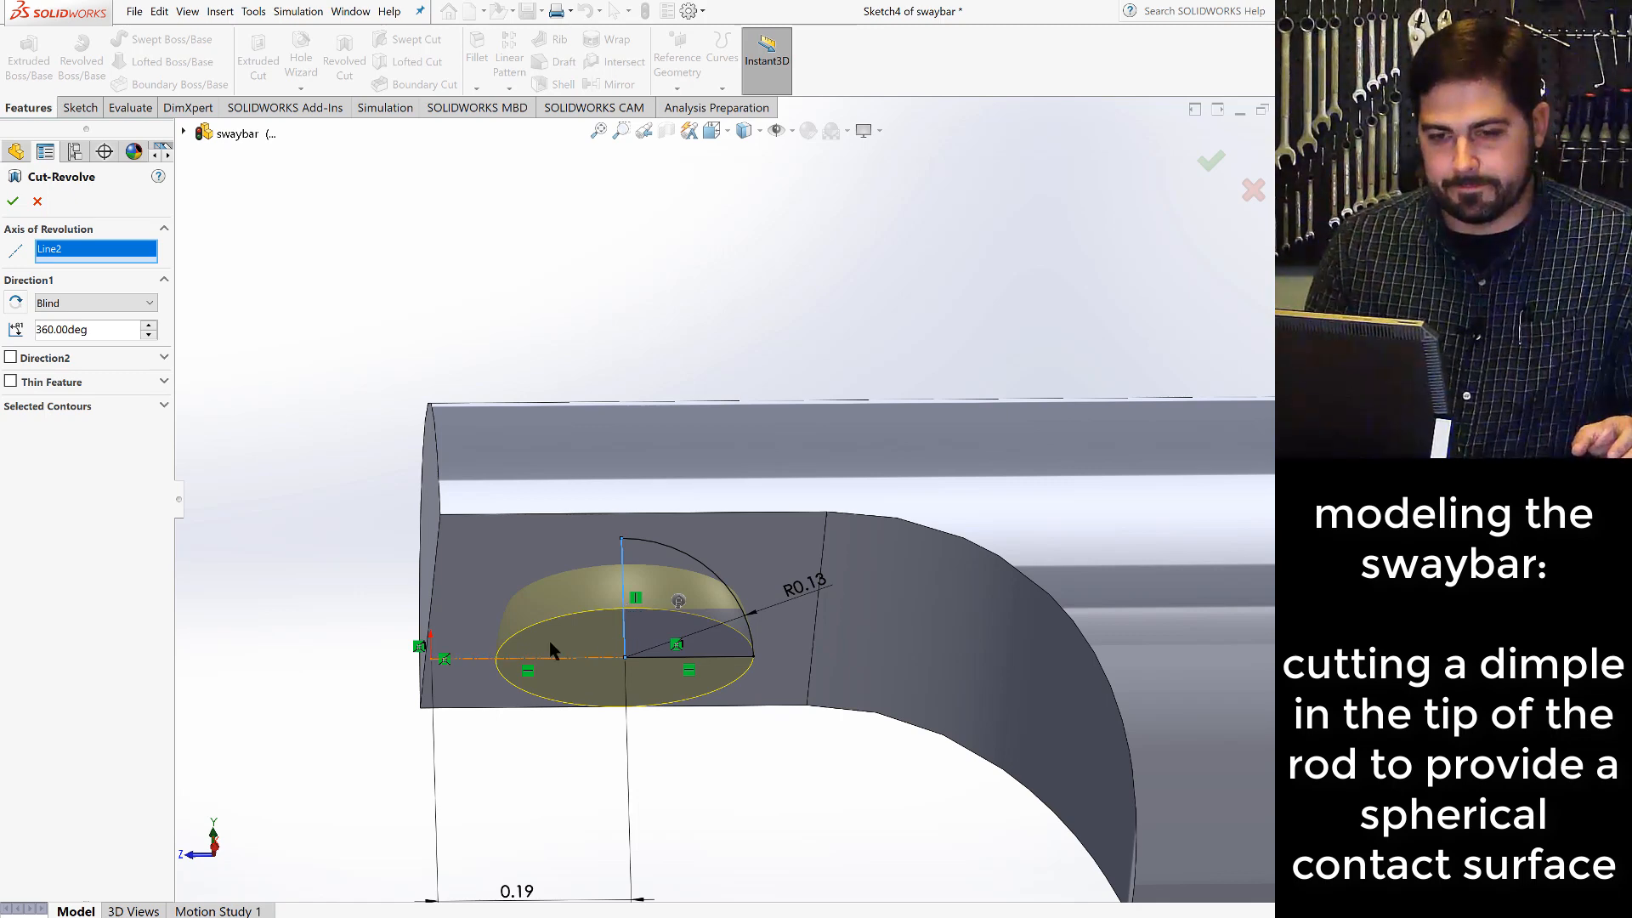
click(15, 202)
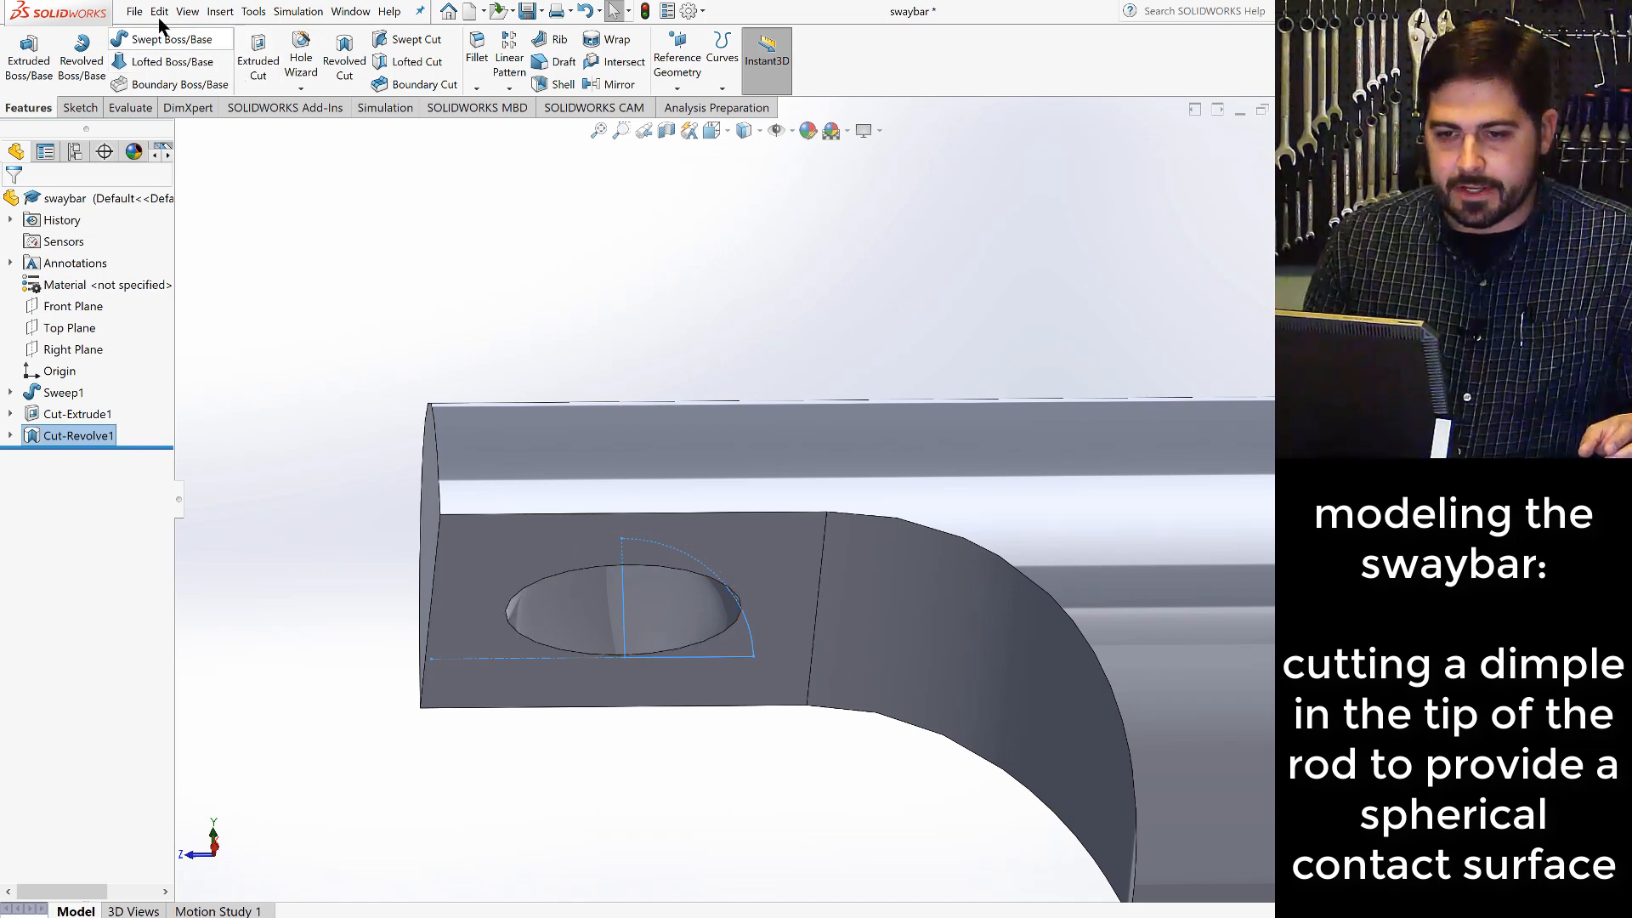
- Save the swaybar part and show it in the Dimetric view with nothing selected
click(530, 14)
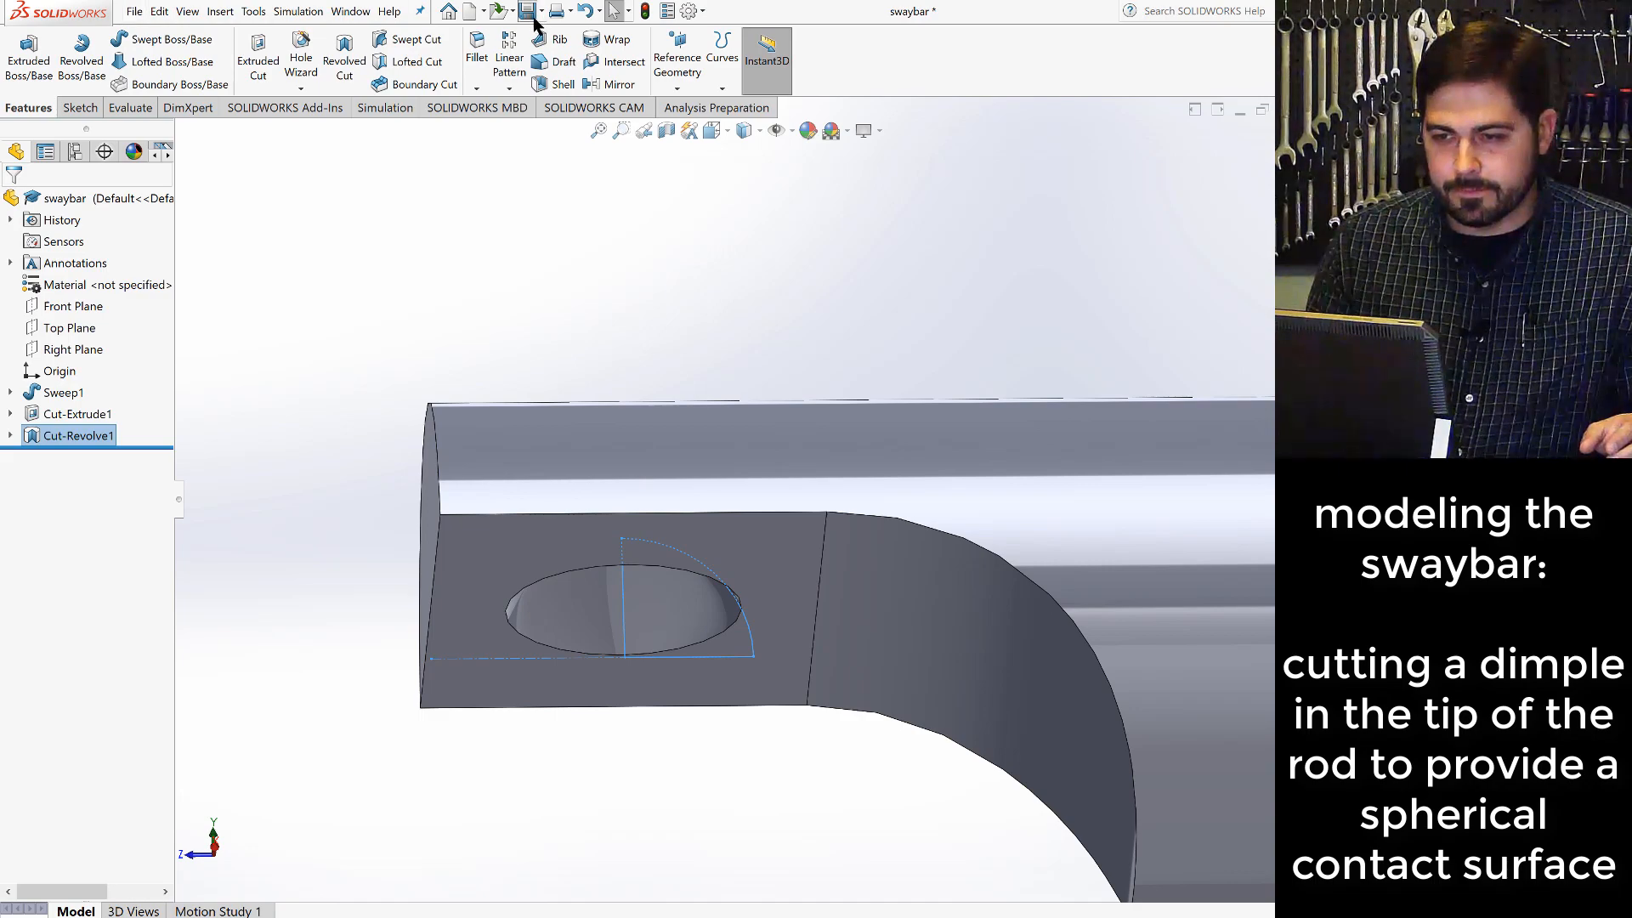
click(724, 134)
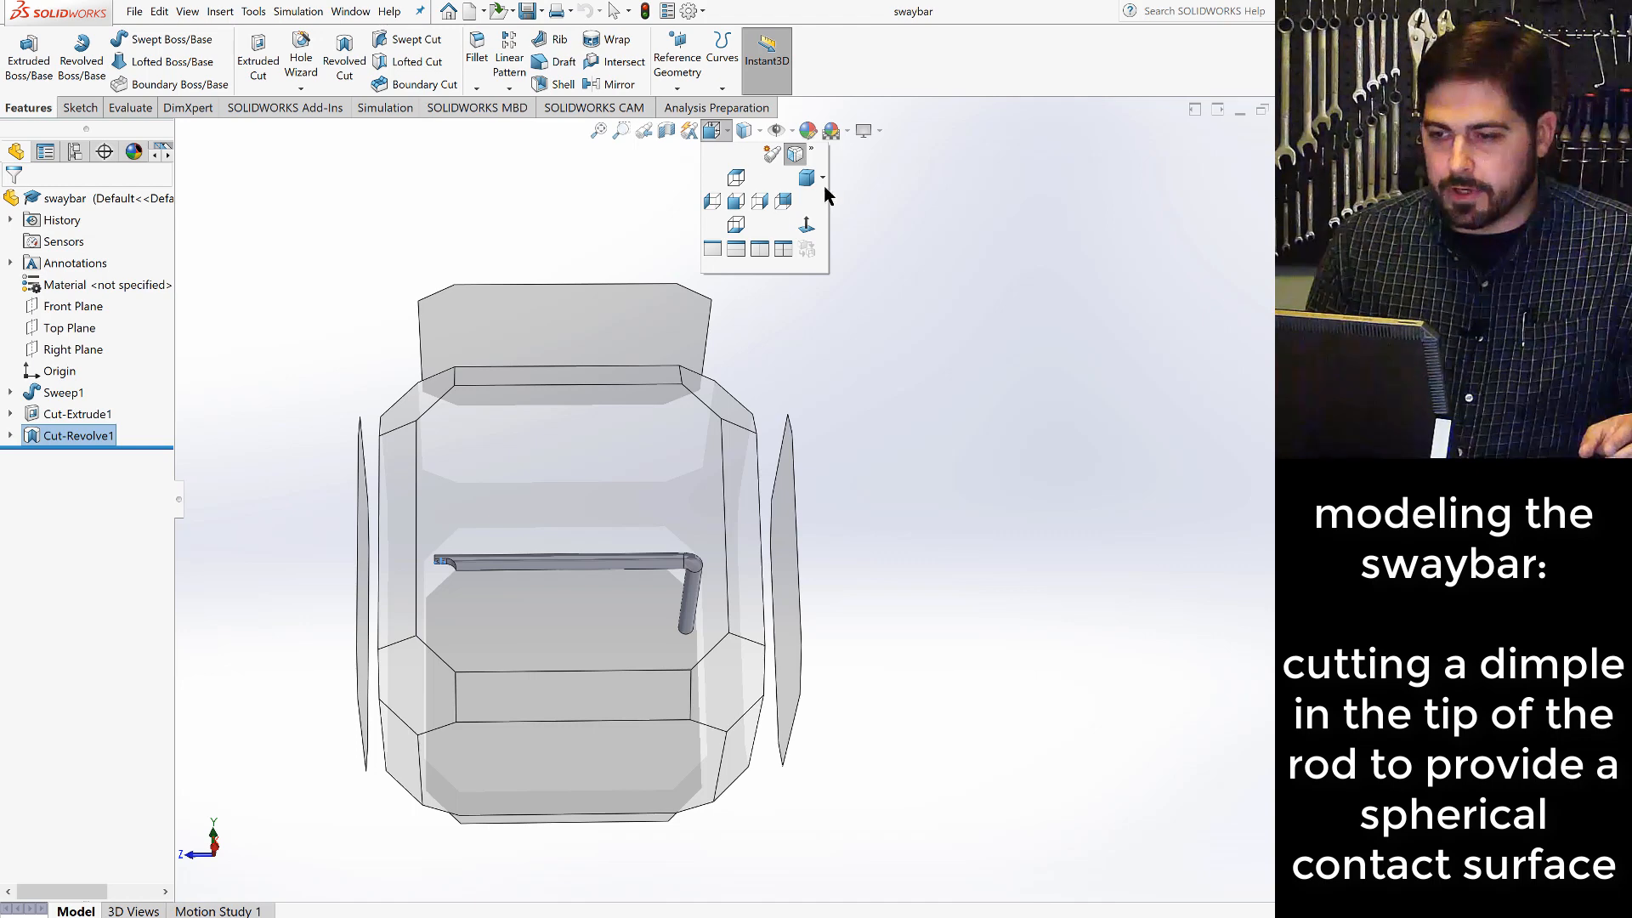
click(822, 177)
click(839, 221)
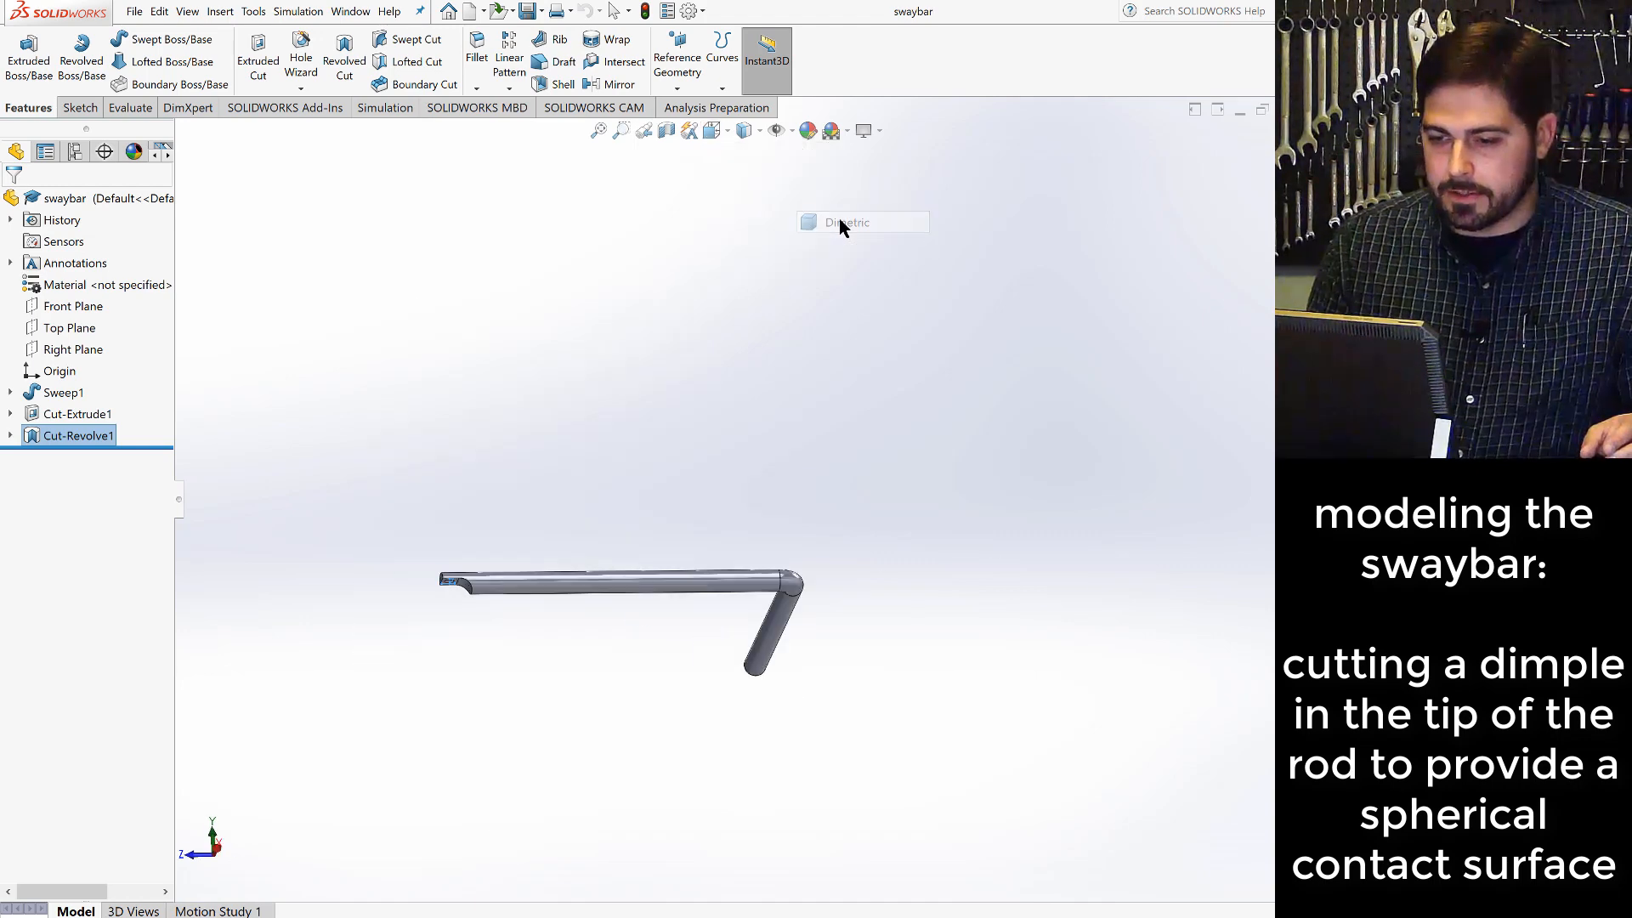
click(875, 704)
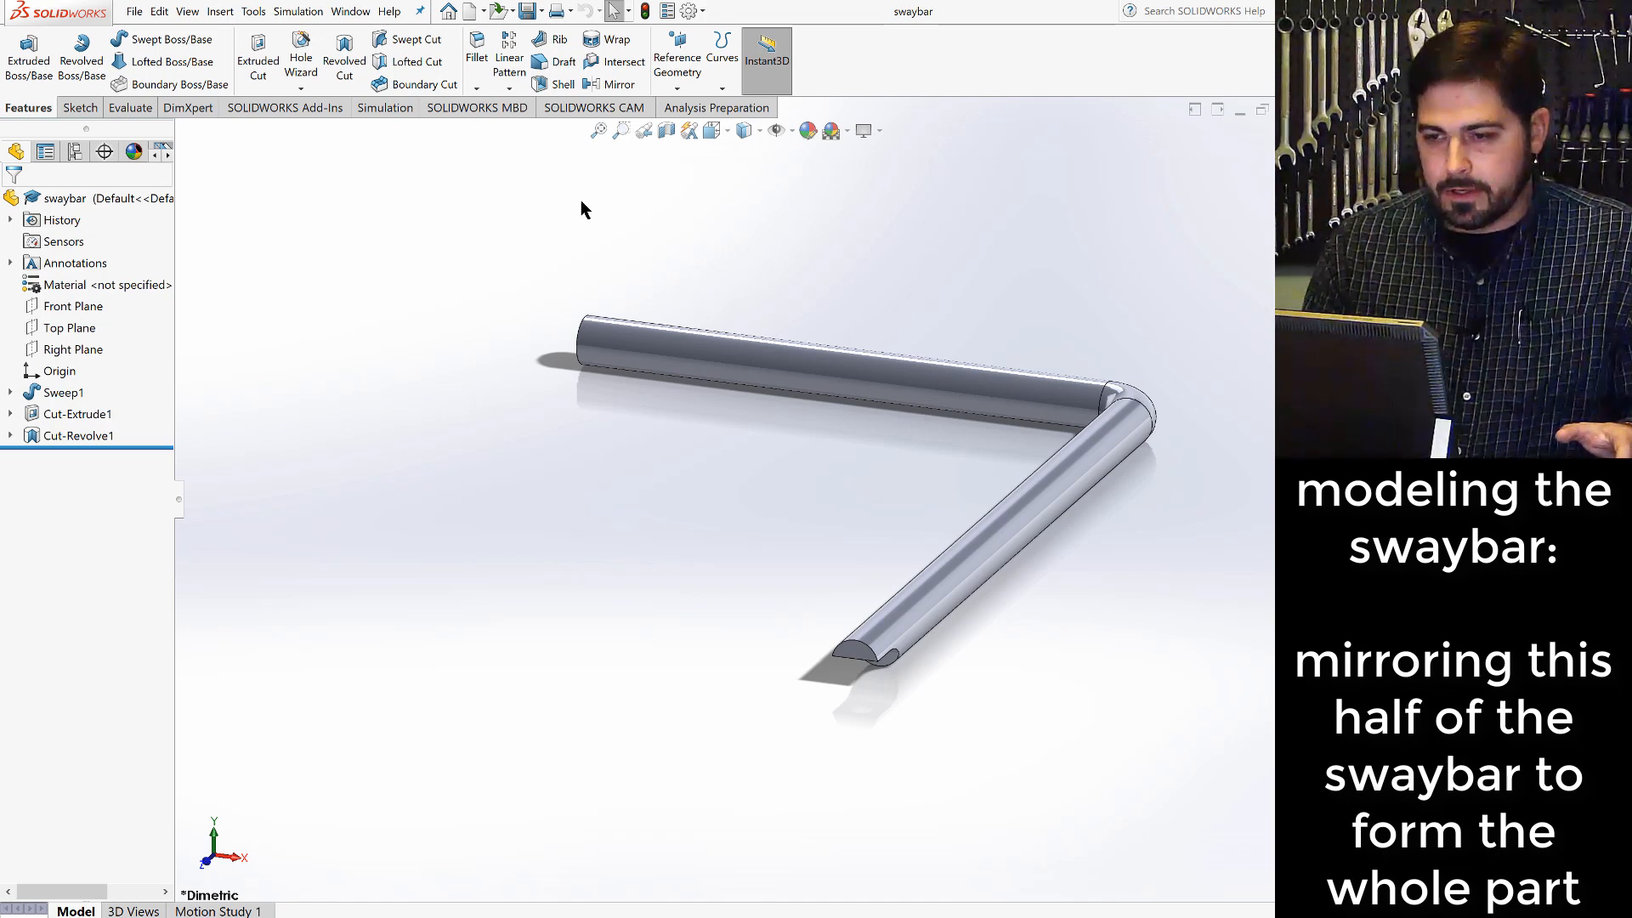
- Start a Mirror feature with the hidden flat end face of the swaybar's long segment as the mirror face
click(613, 85)
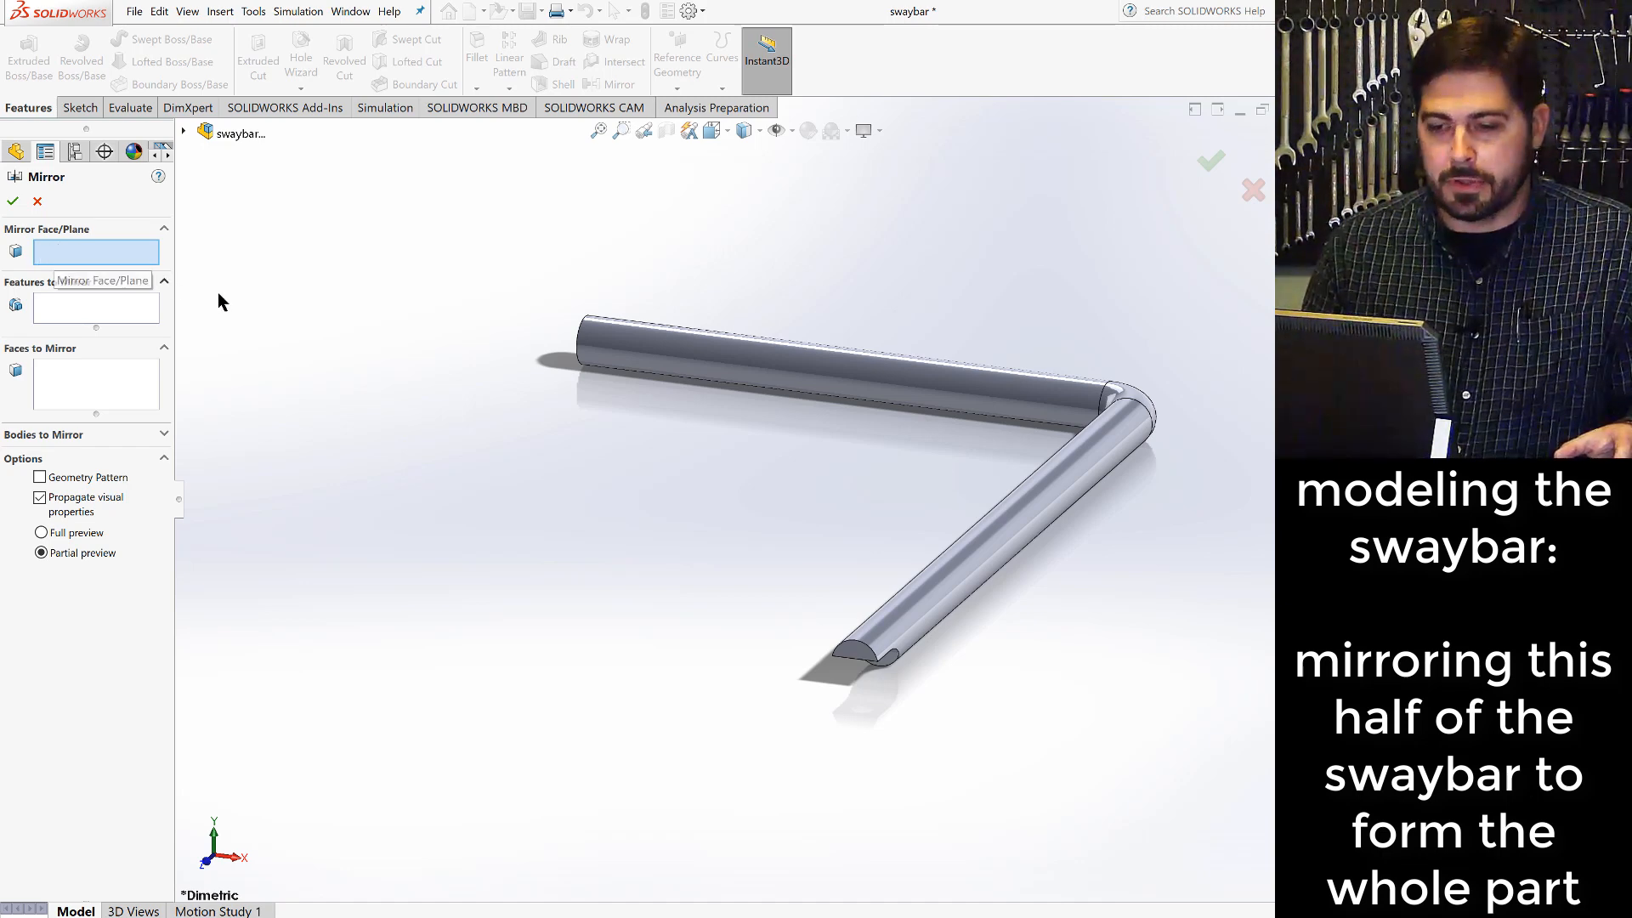
right_click(587, 354)
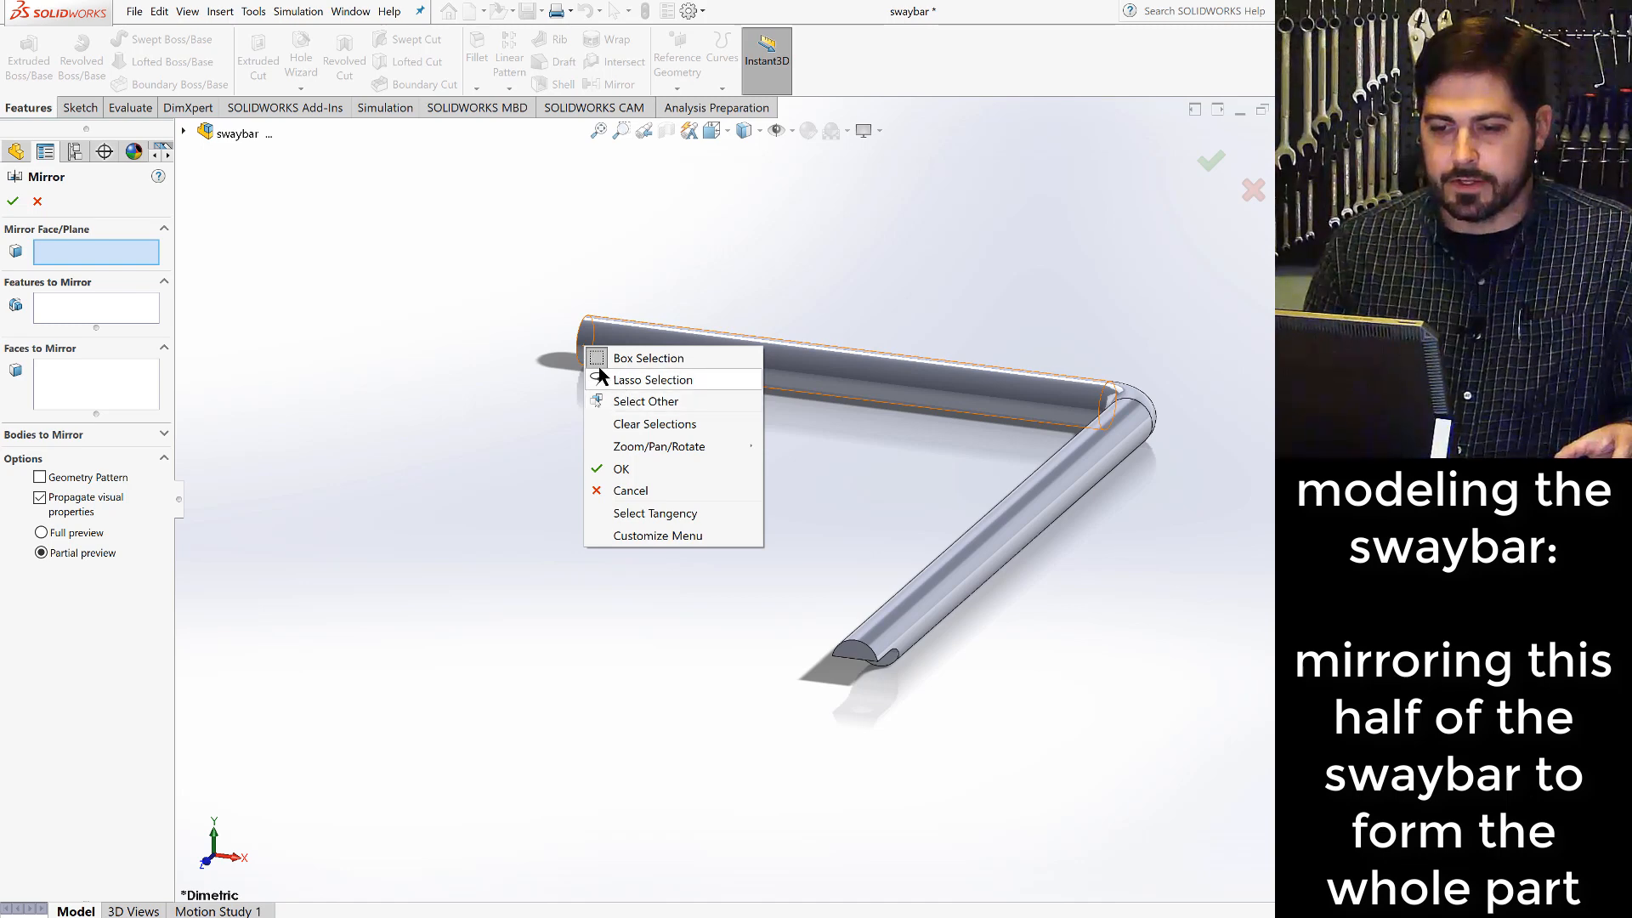
click(526, 357)
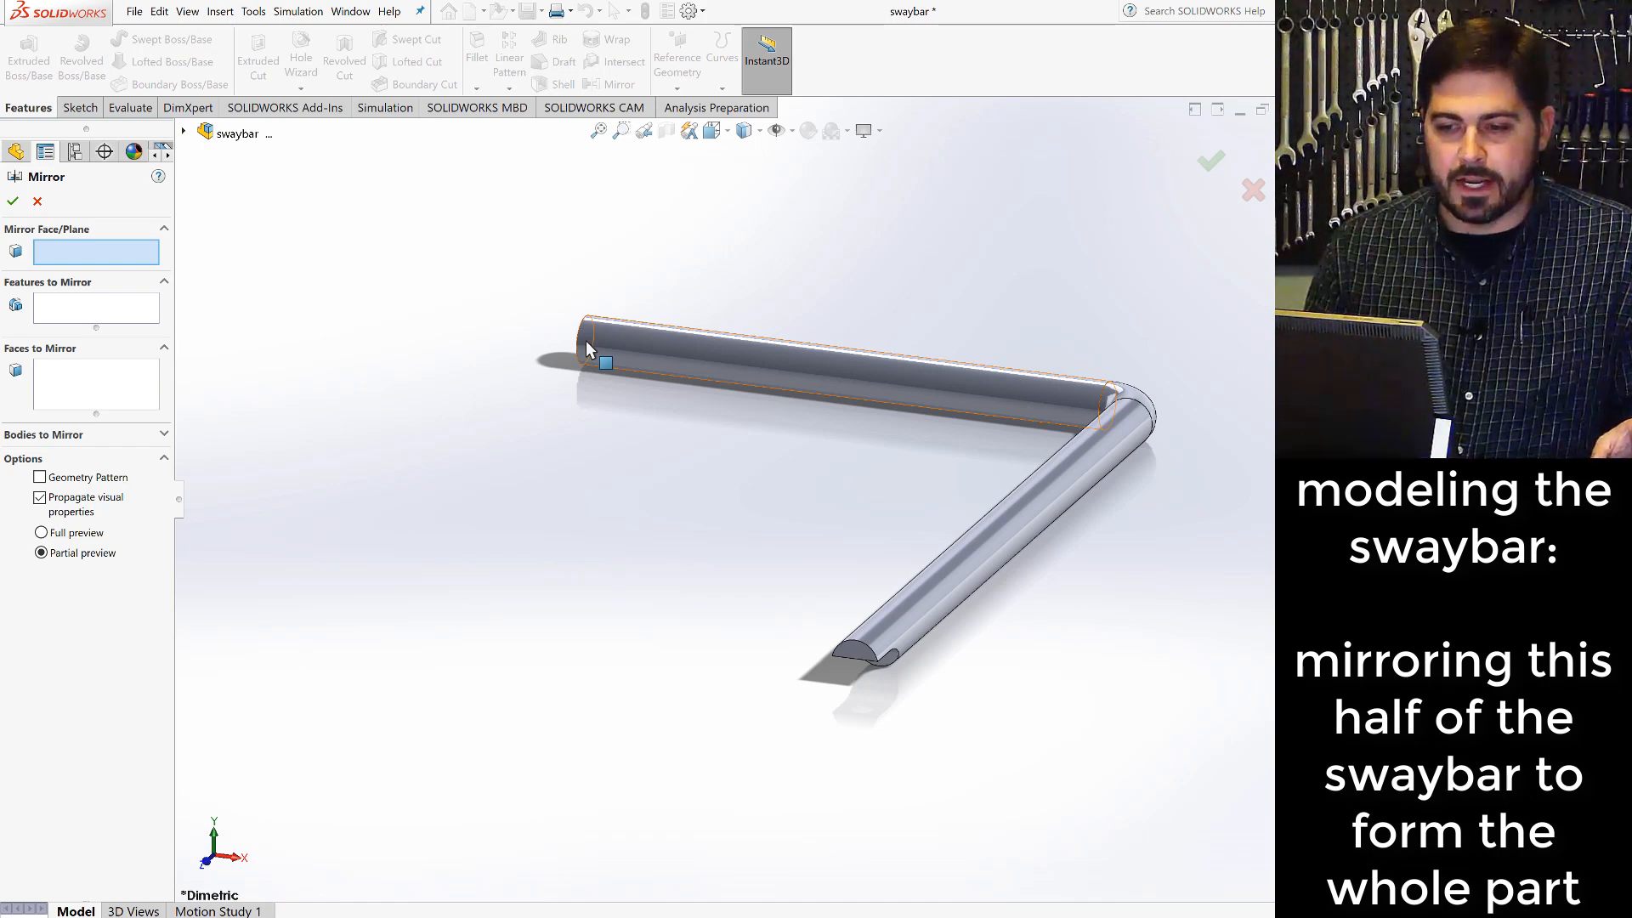
right_click(589, 349)
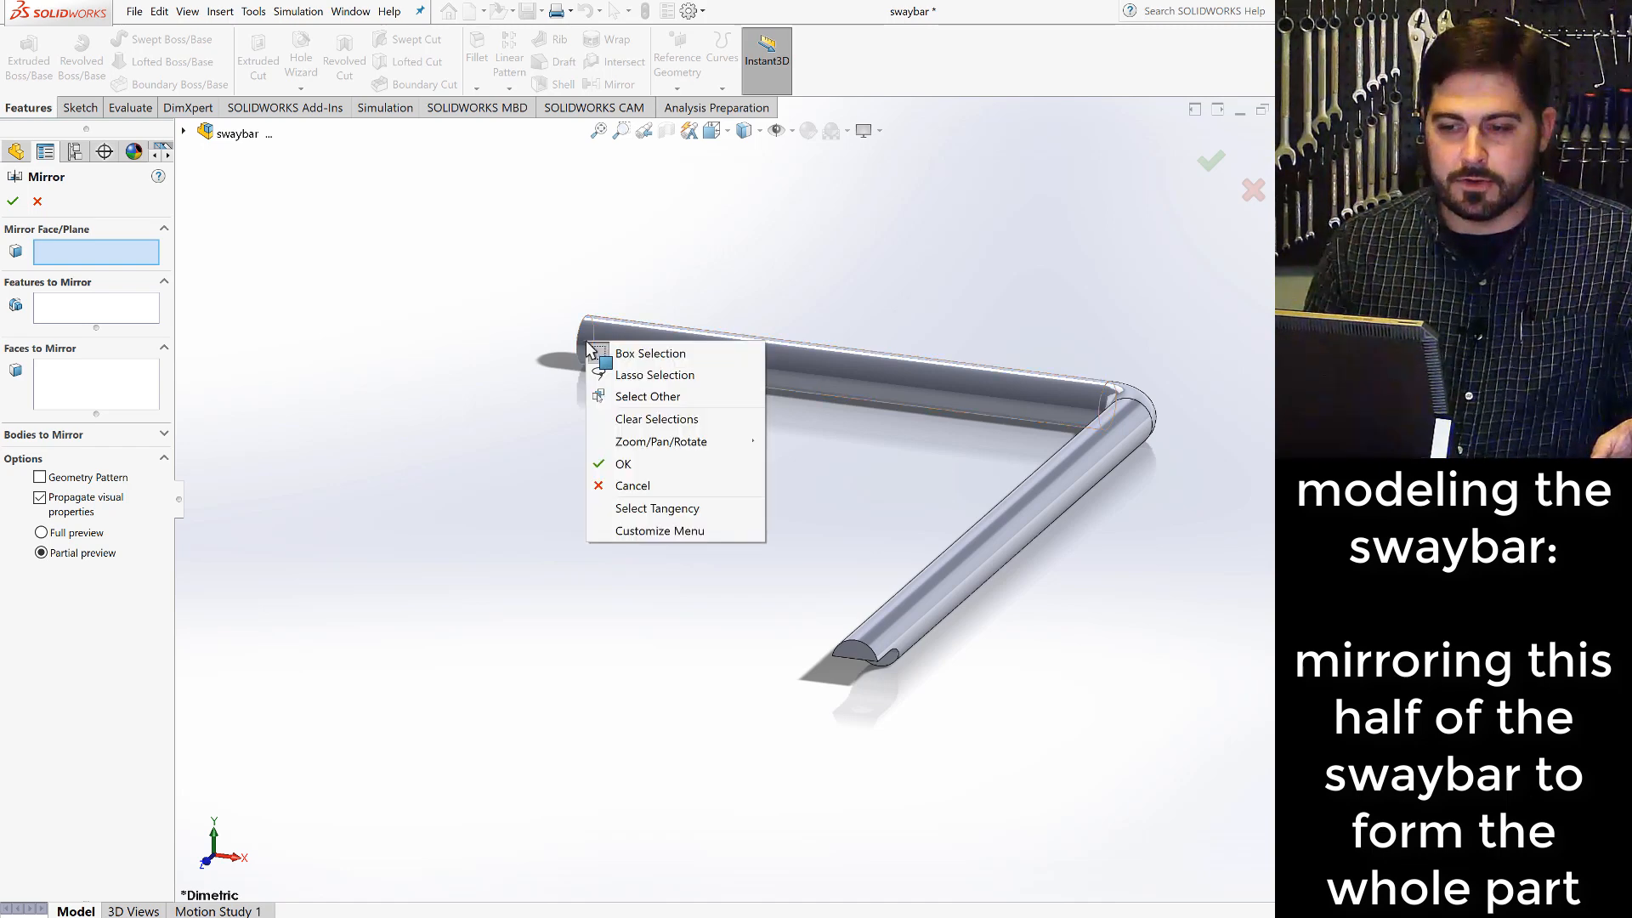
click(654, 396)
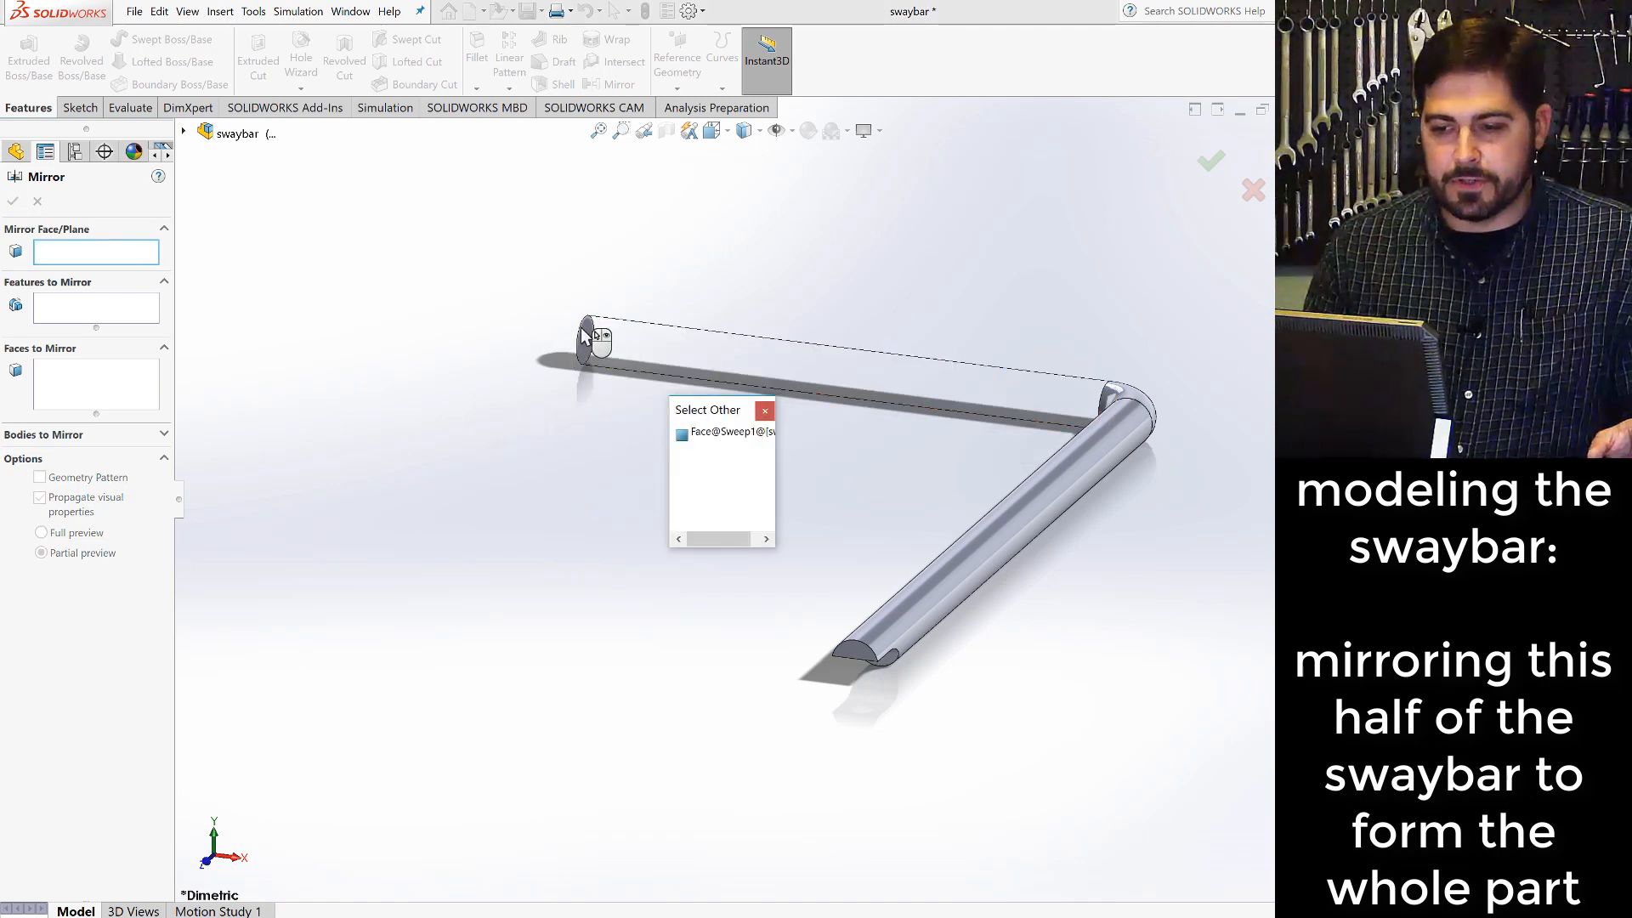
click(712, 434)
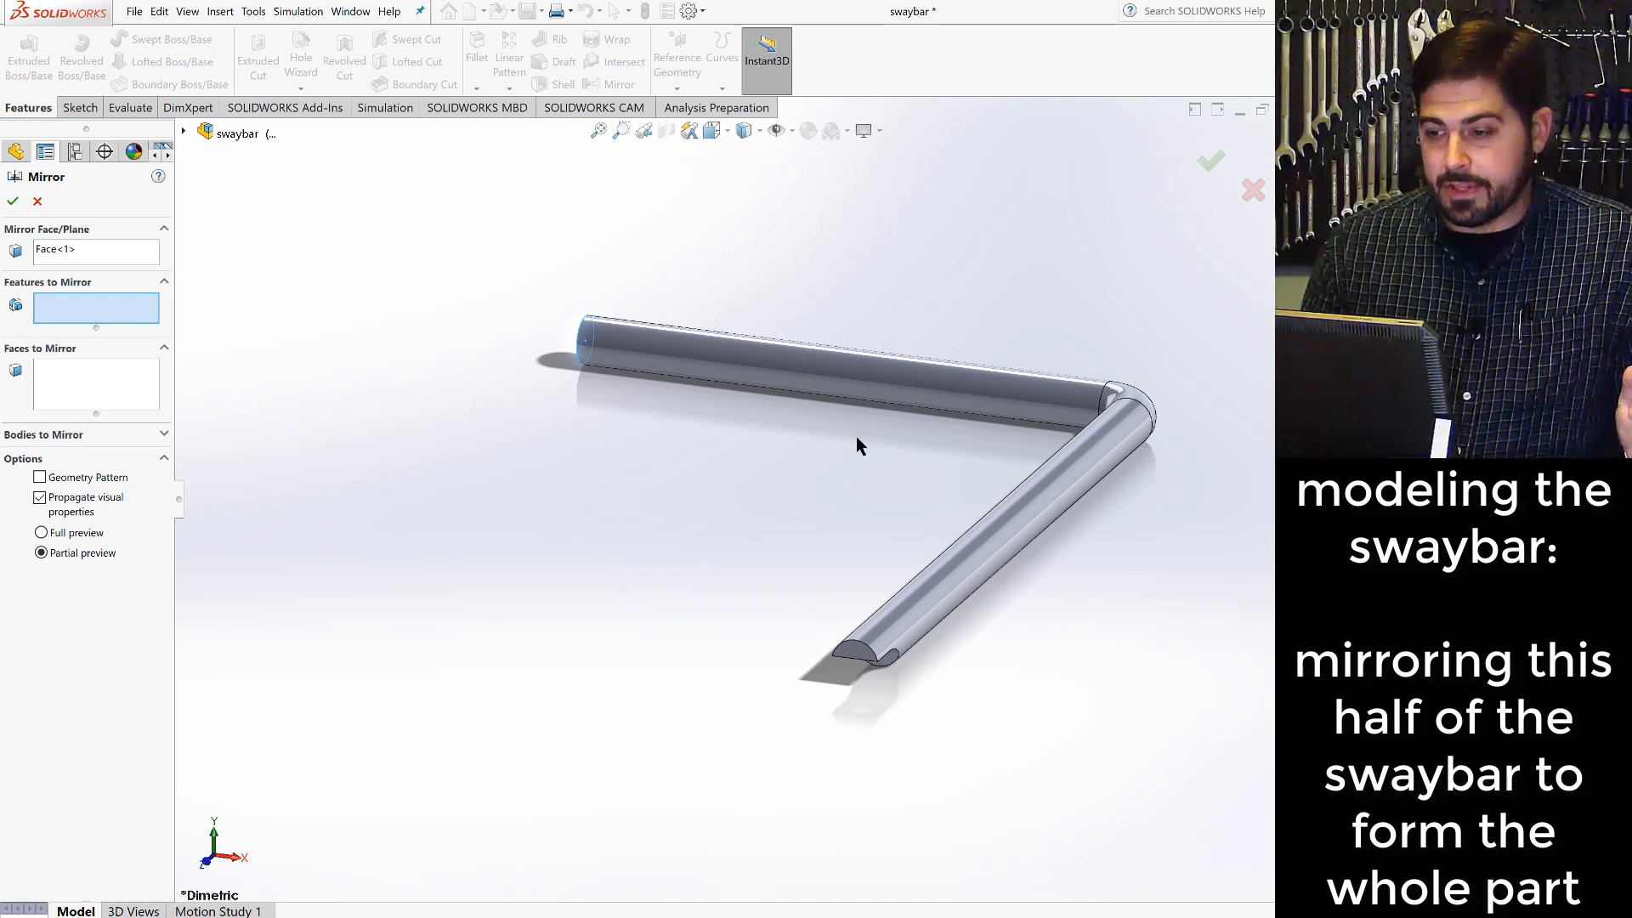
- Mirror Sweep1, Cut-Extrude1 and Cut-Revolve1 across the chosen end face to form the whole swaybar
click(183, 133)
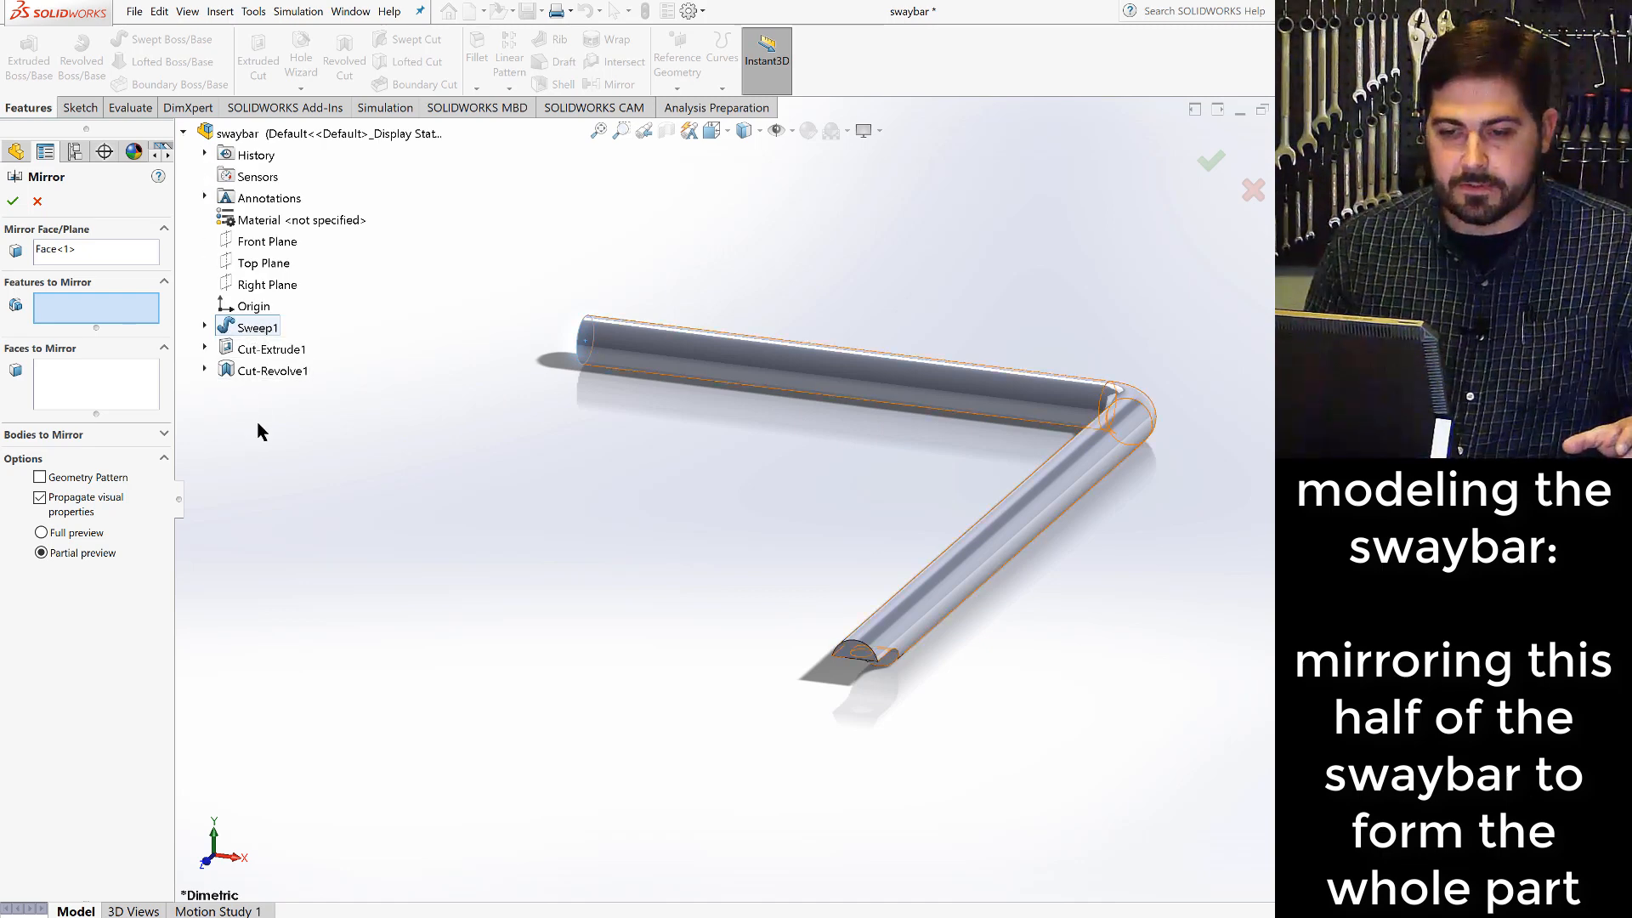
click(255, 328)
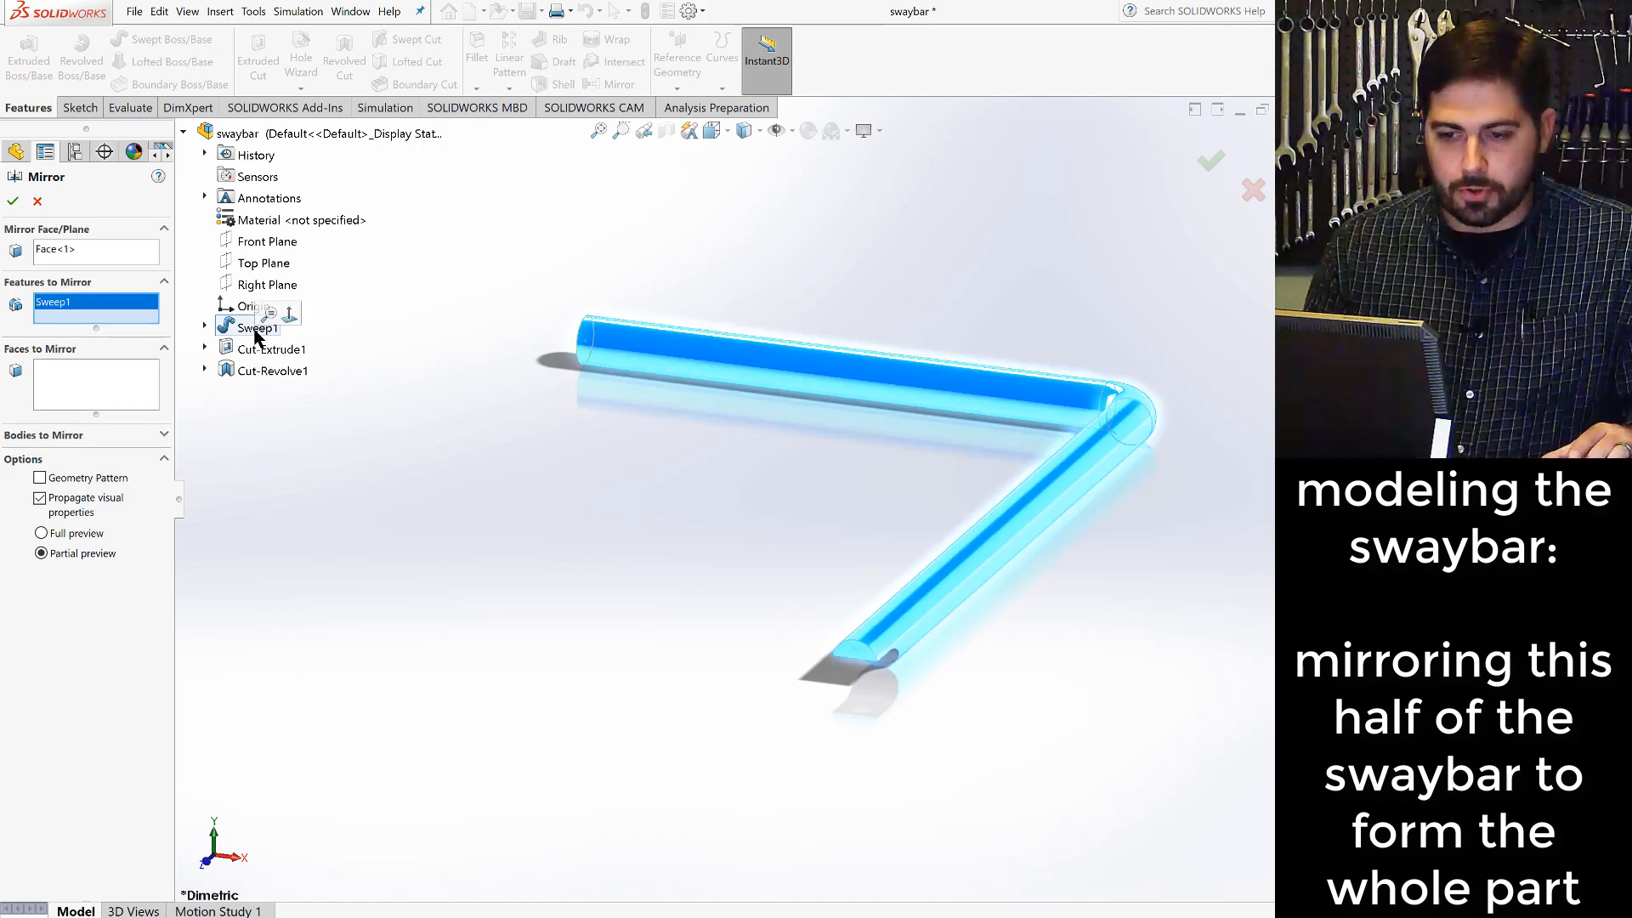
click(256, 351)
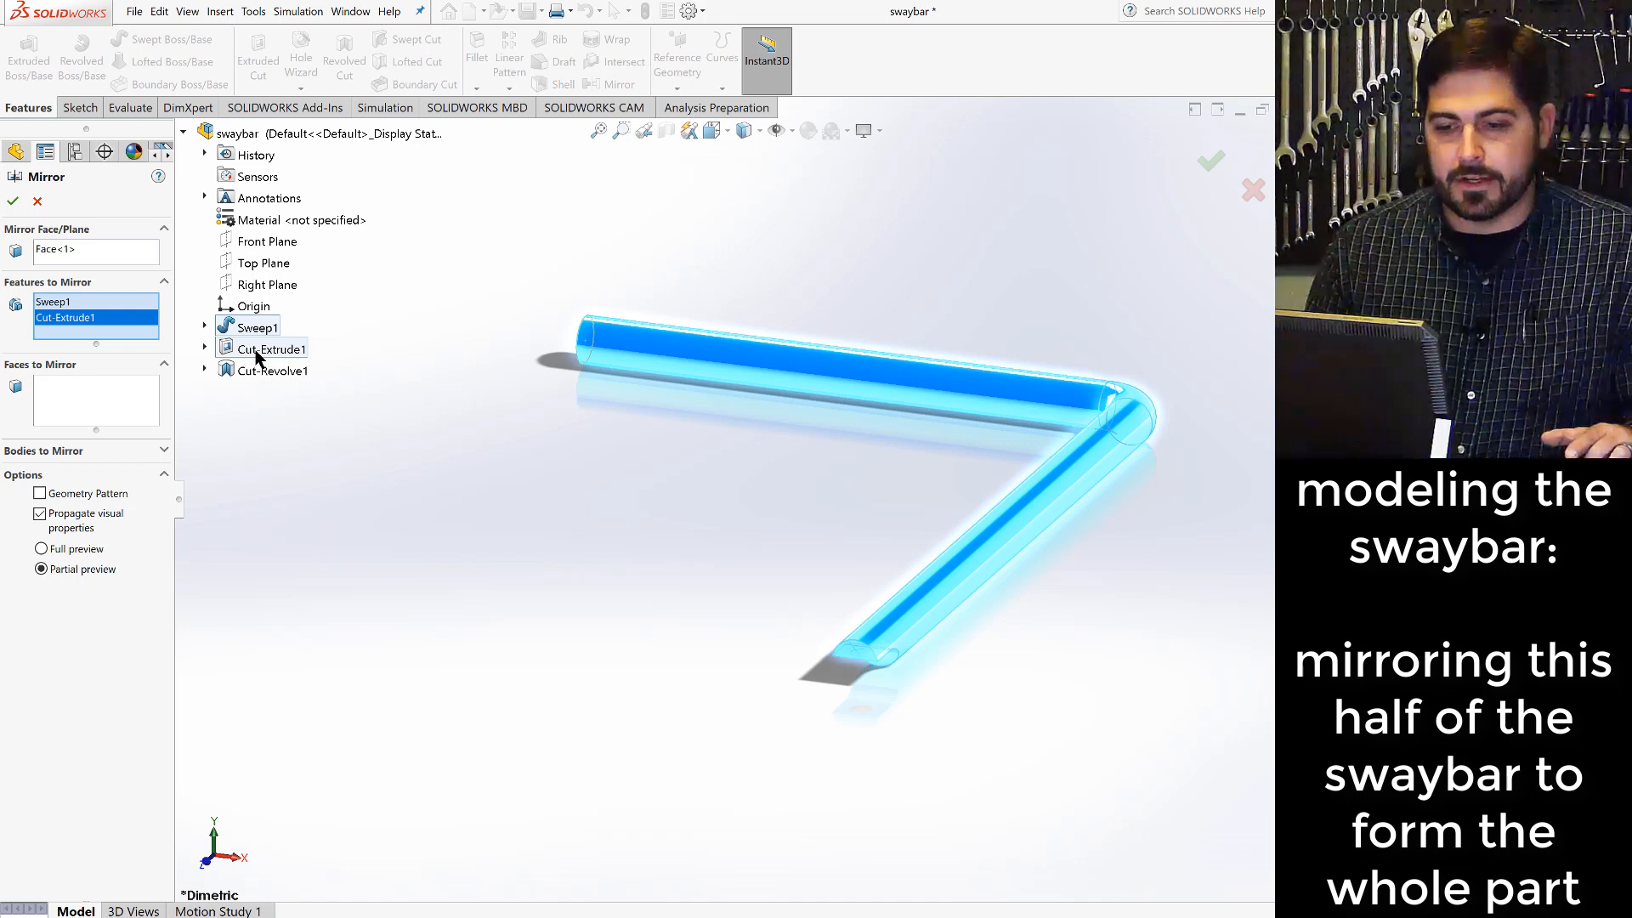
click(261, 374)
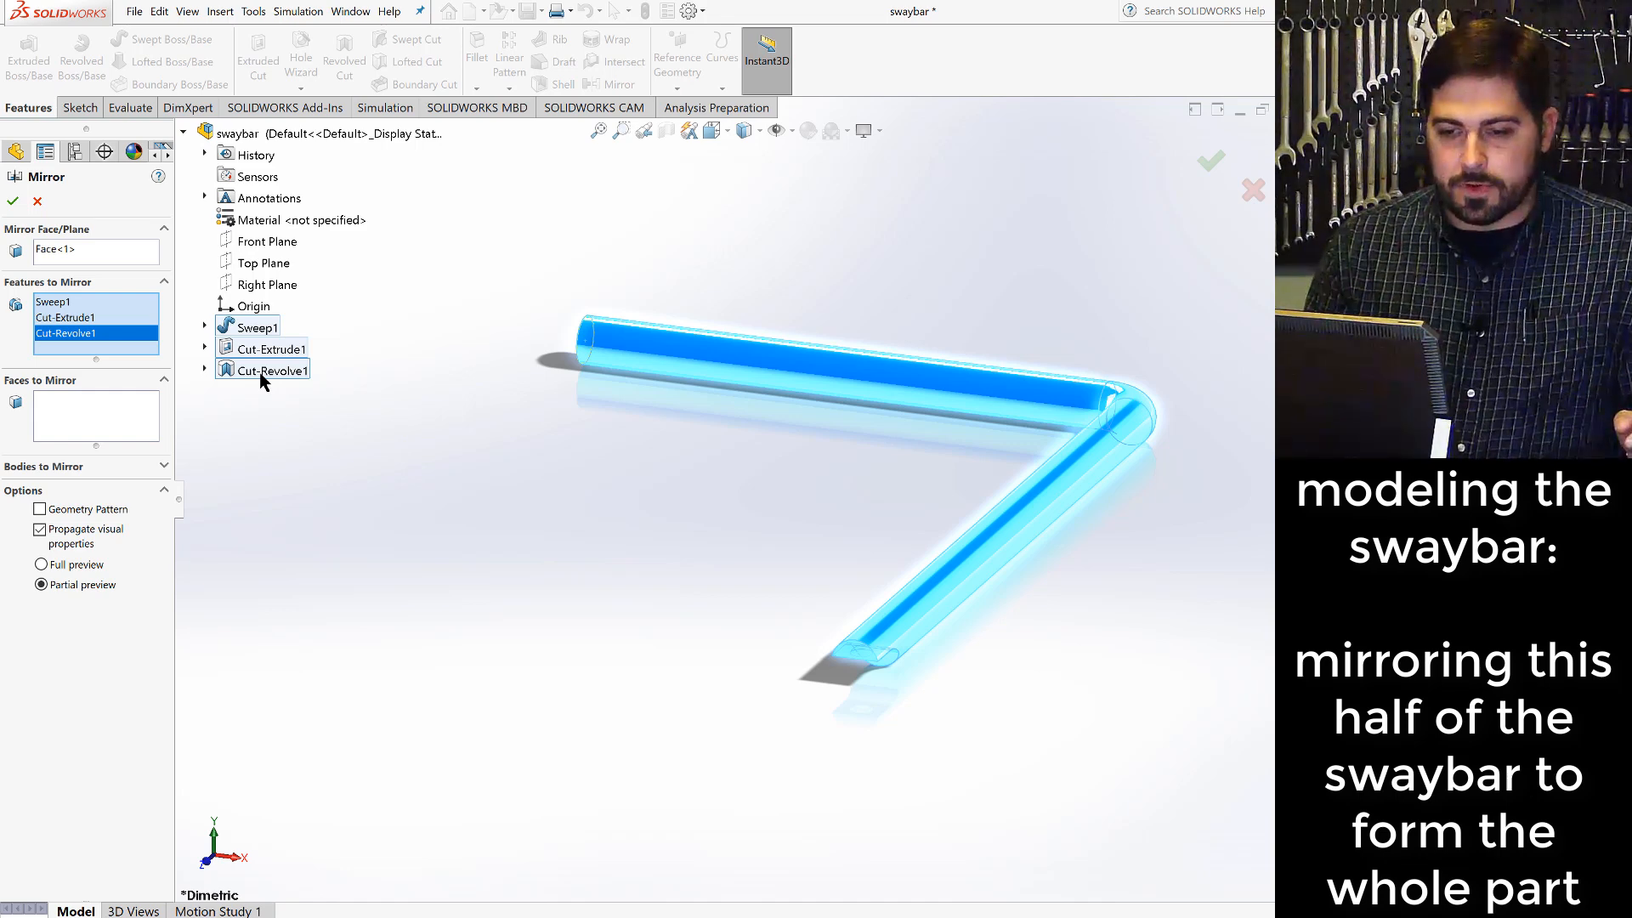
click(12, 200)
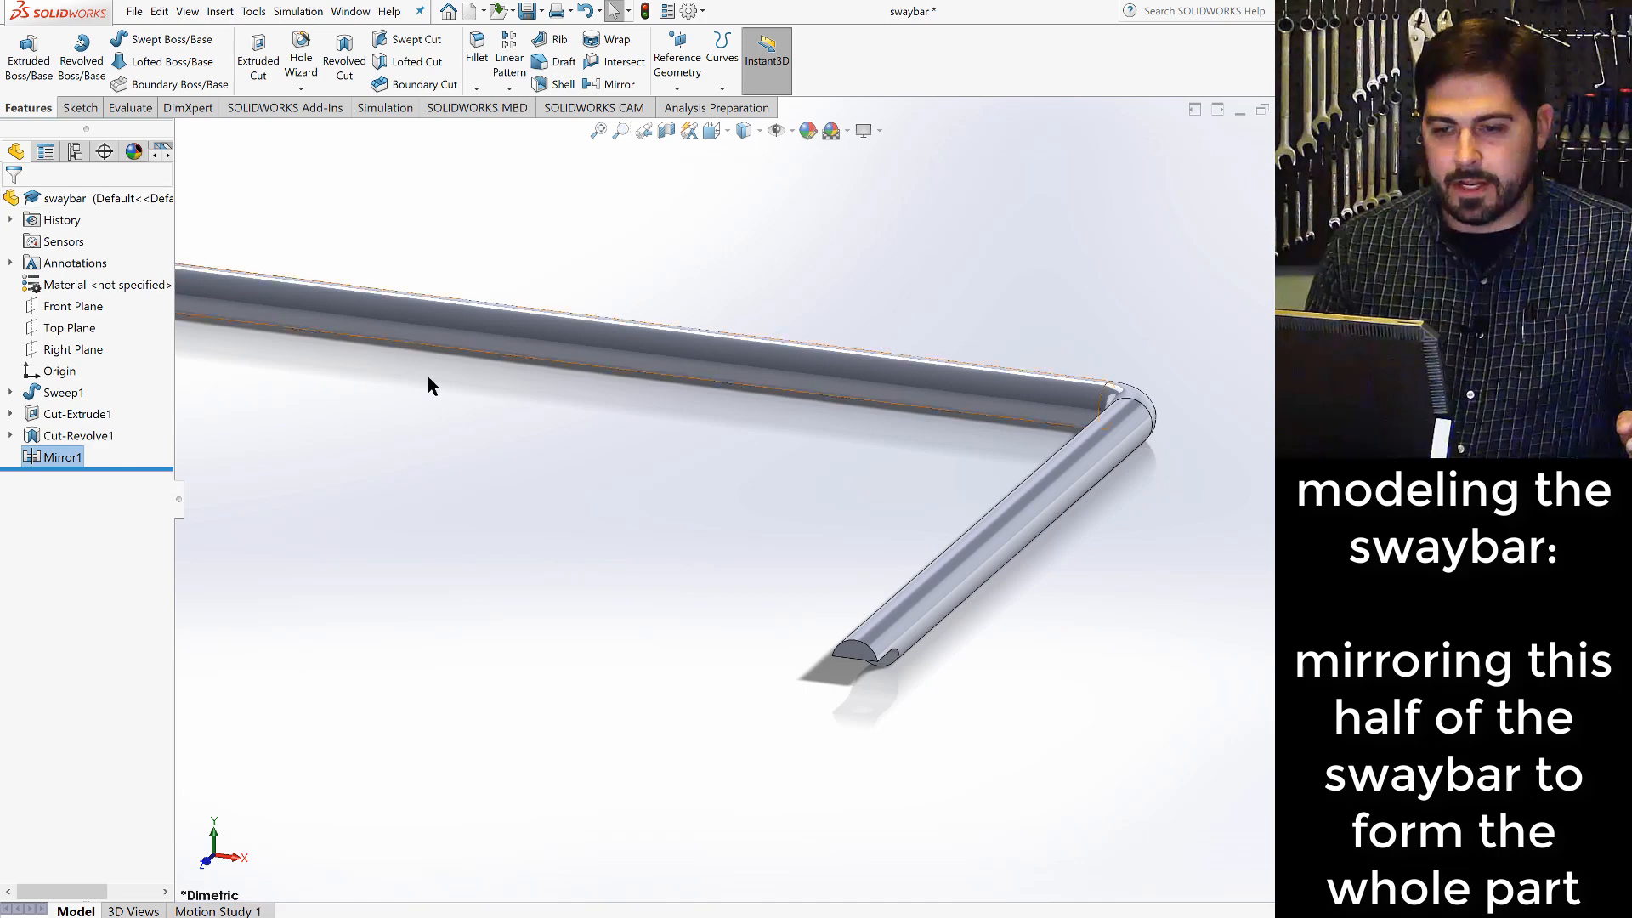
scroll(430, 379, up, 5)
scroll(426, 474, down, 3)
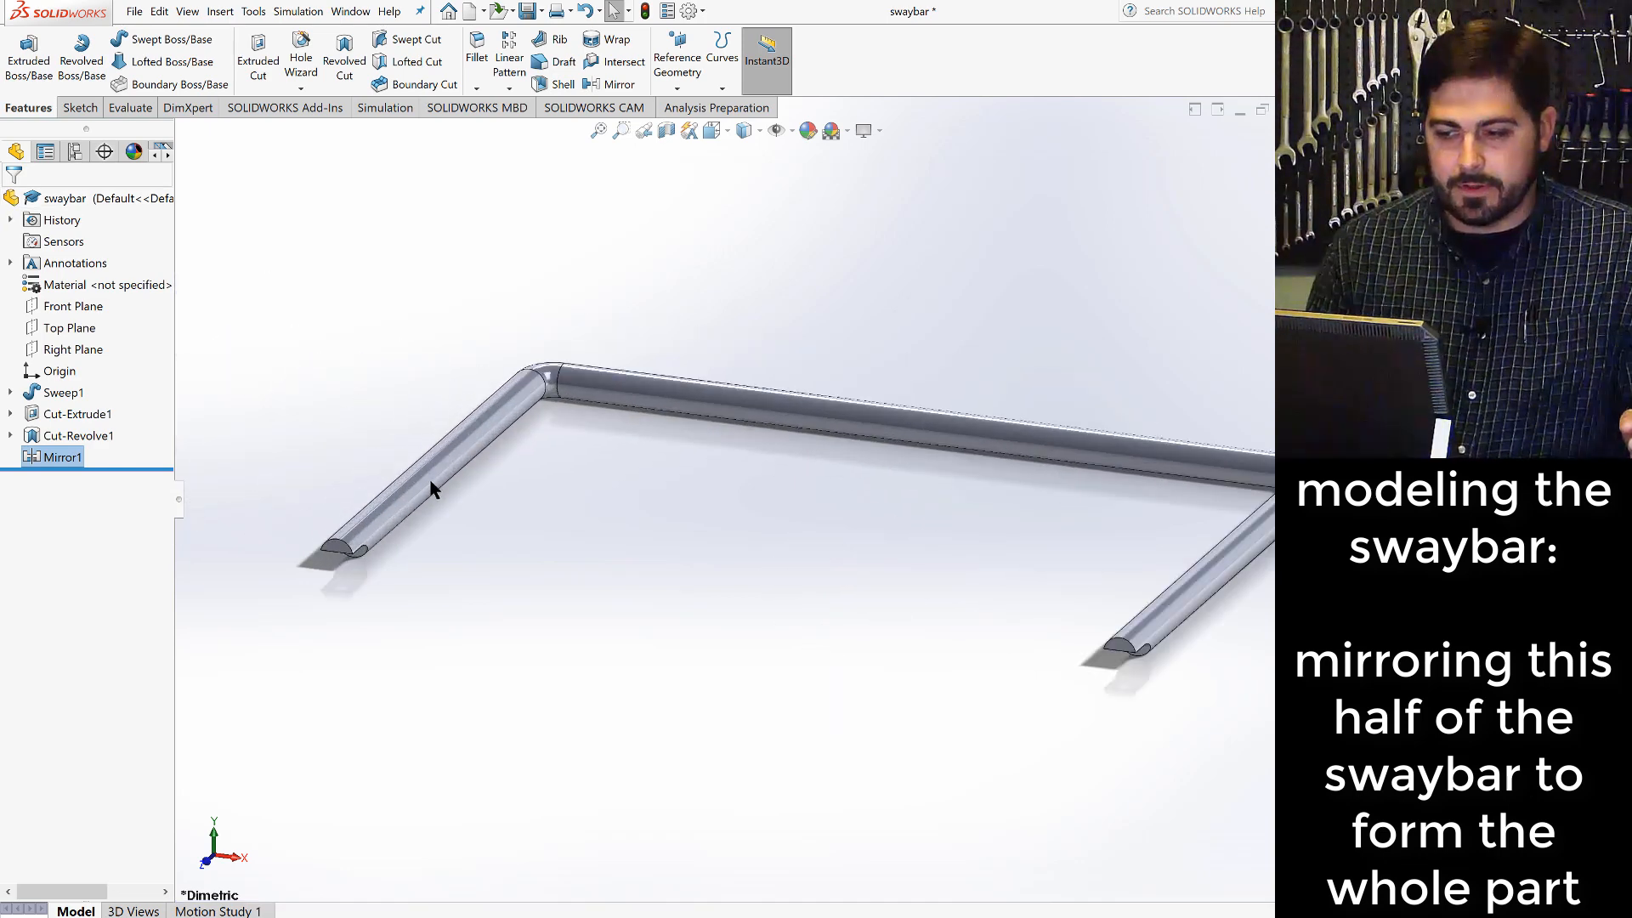
- Start a sketch on the flat dimpled face at the tip of the swaybar's mirrored arm
scroll(756, 514, up, 1)
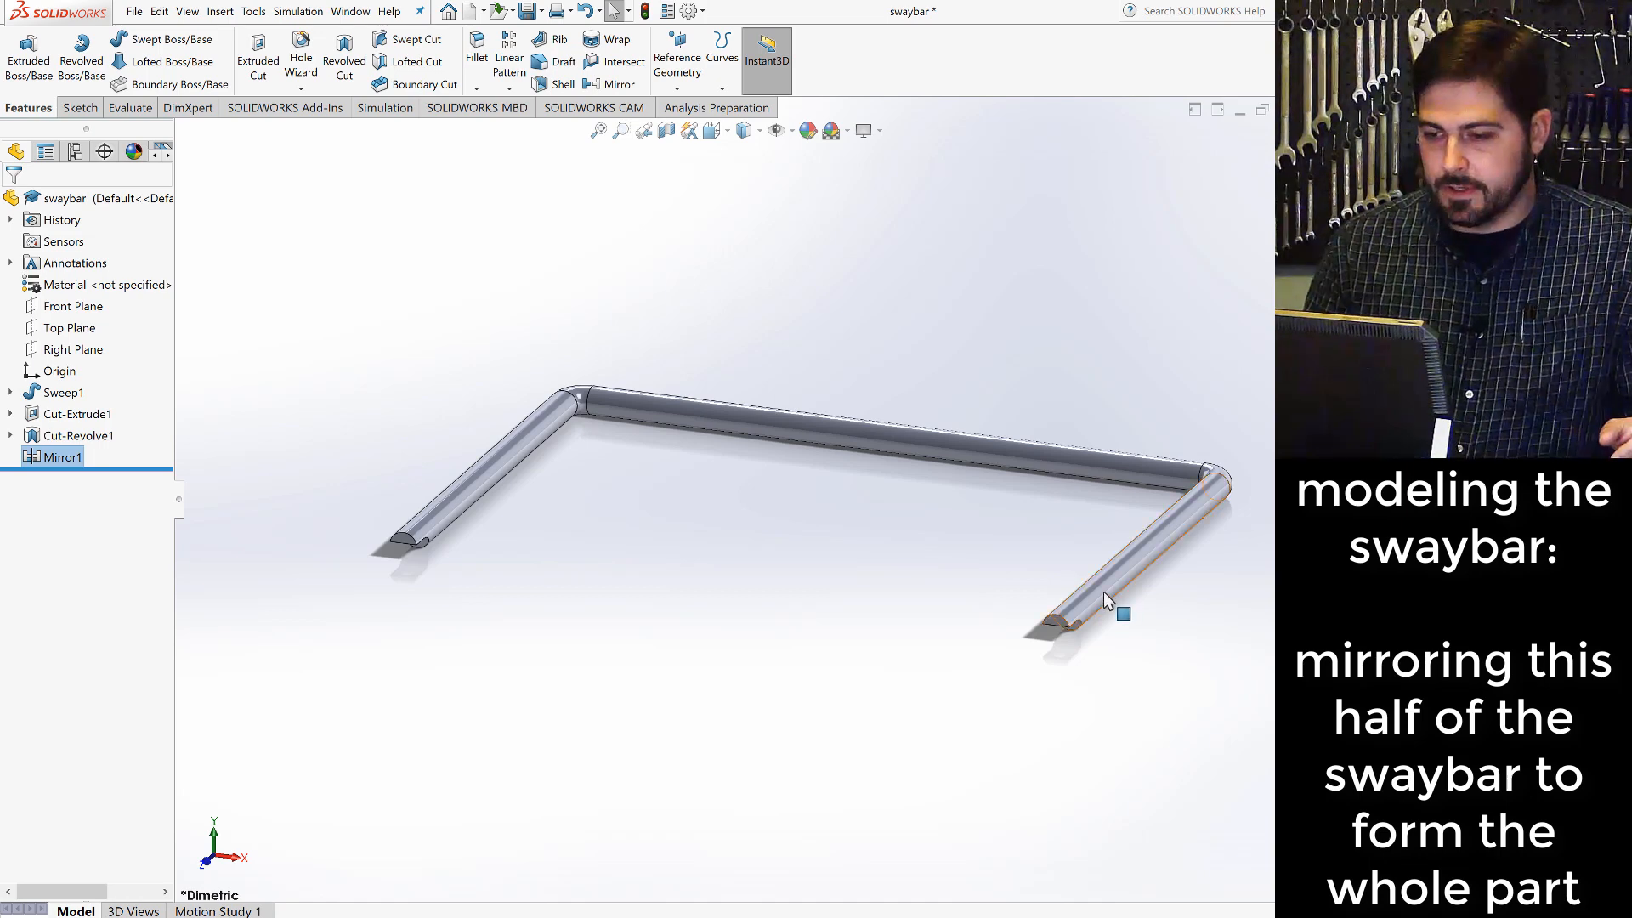
middle_drag(1103, 595, 1067, 433)
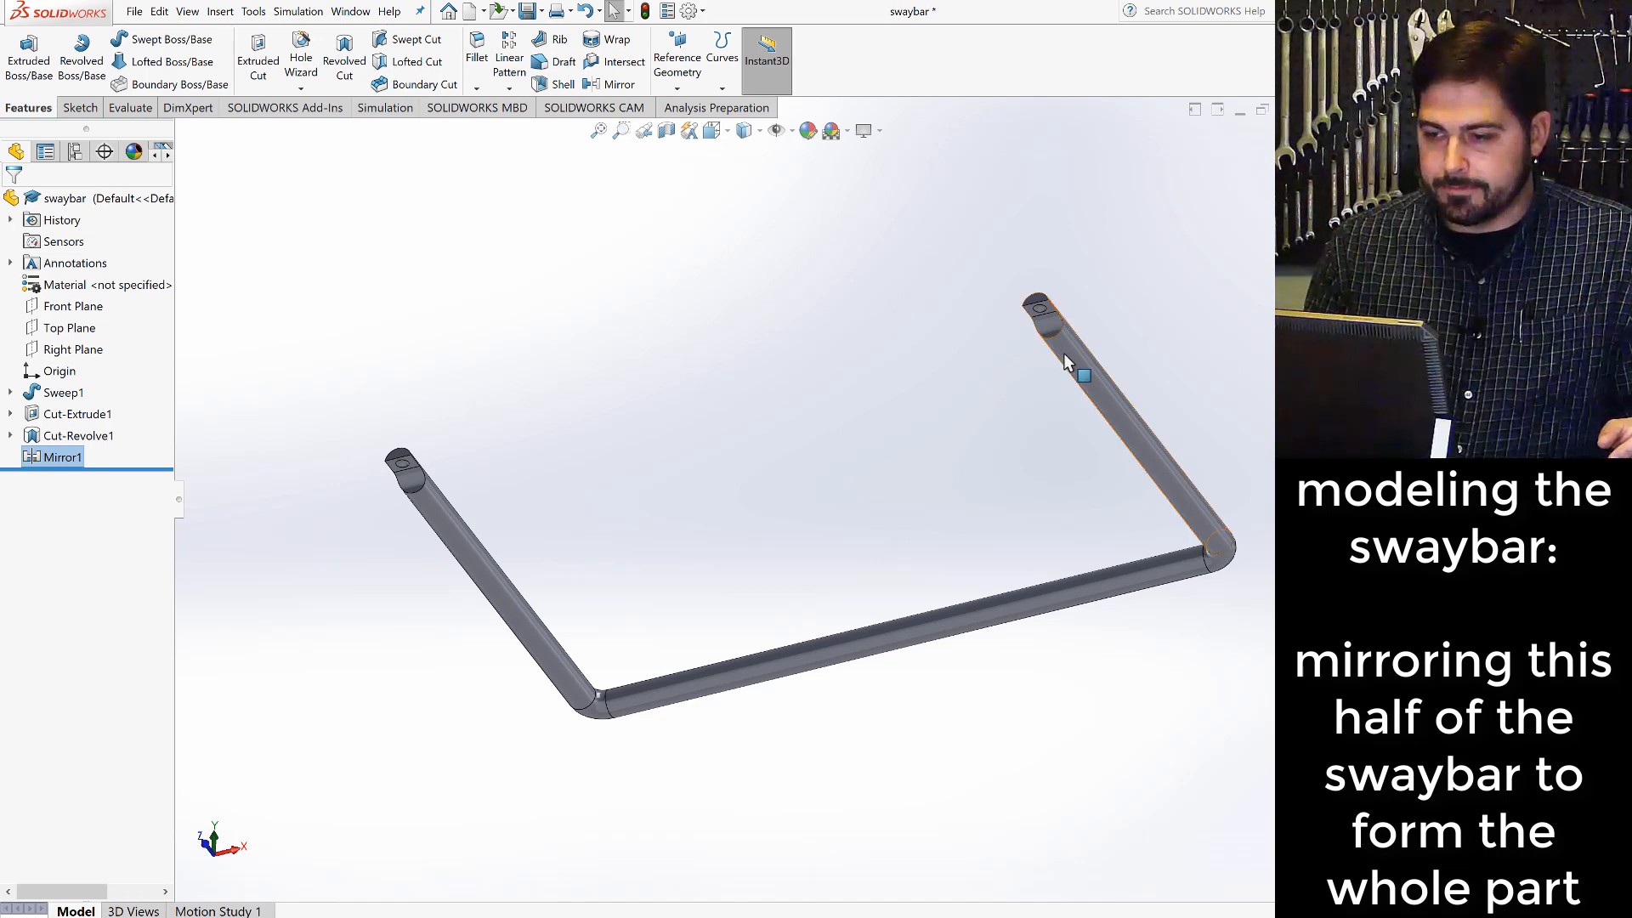
middle_drag(1067, 384, 1056, 528)
scroll(1081, 548, up, 3)
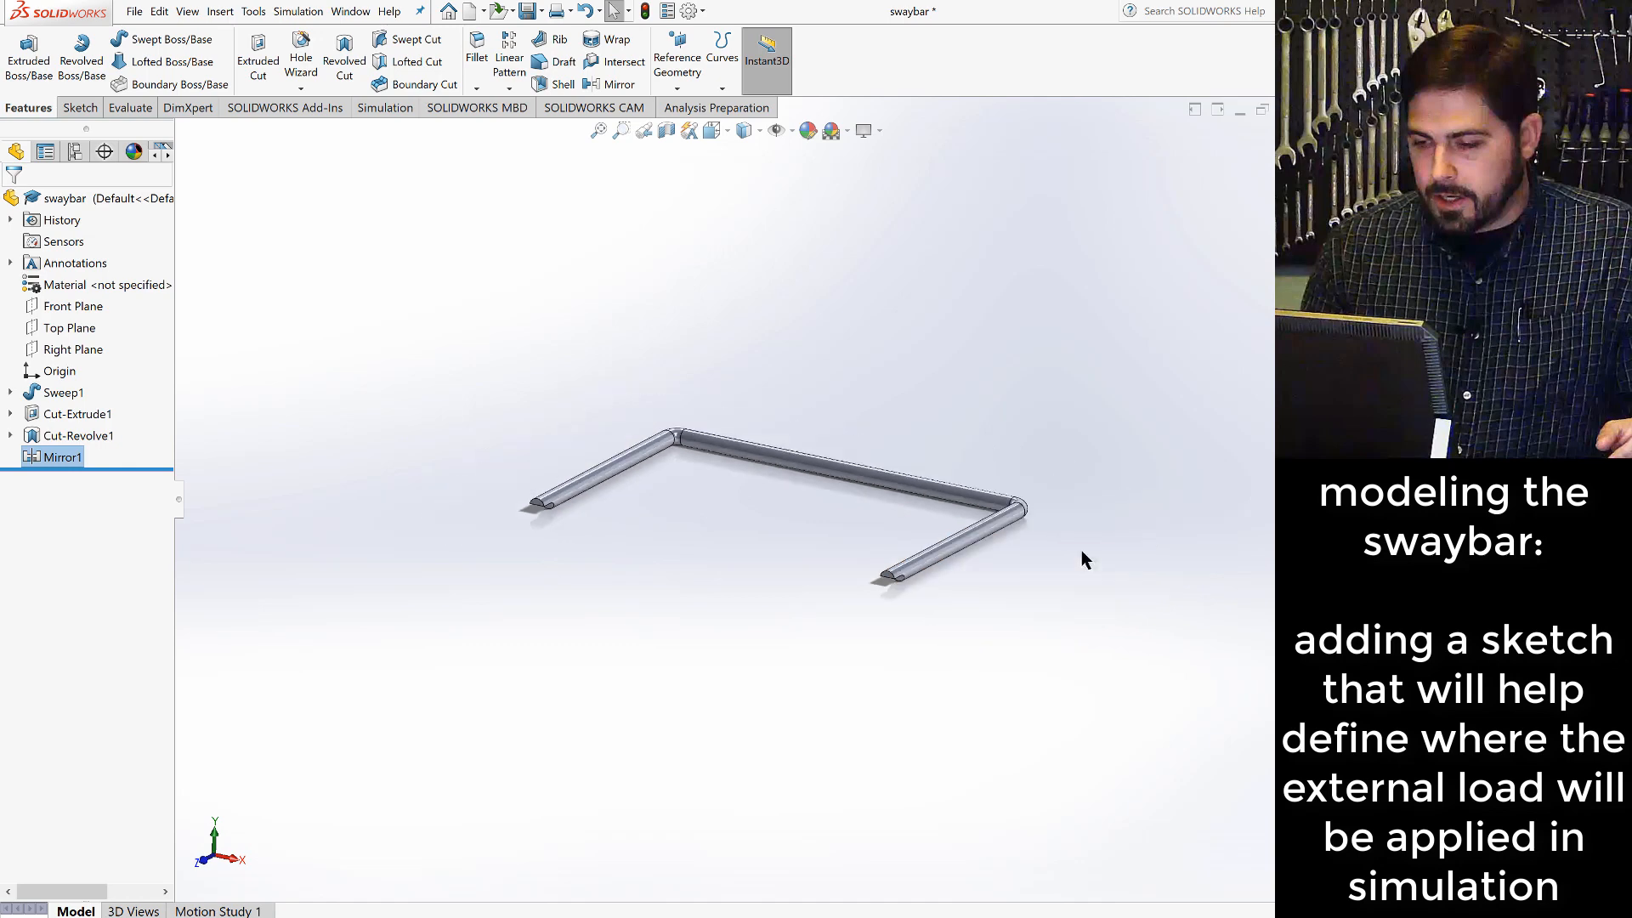
scroll(950, 492, down, 3)
scroll(760, 496, up, 2)
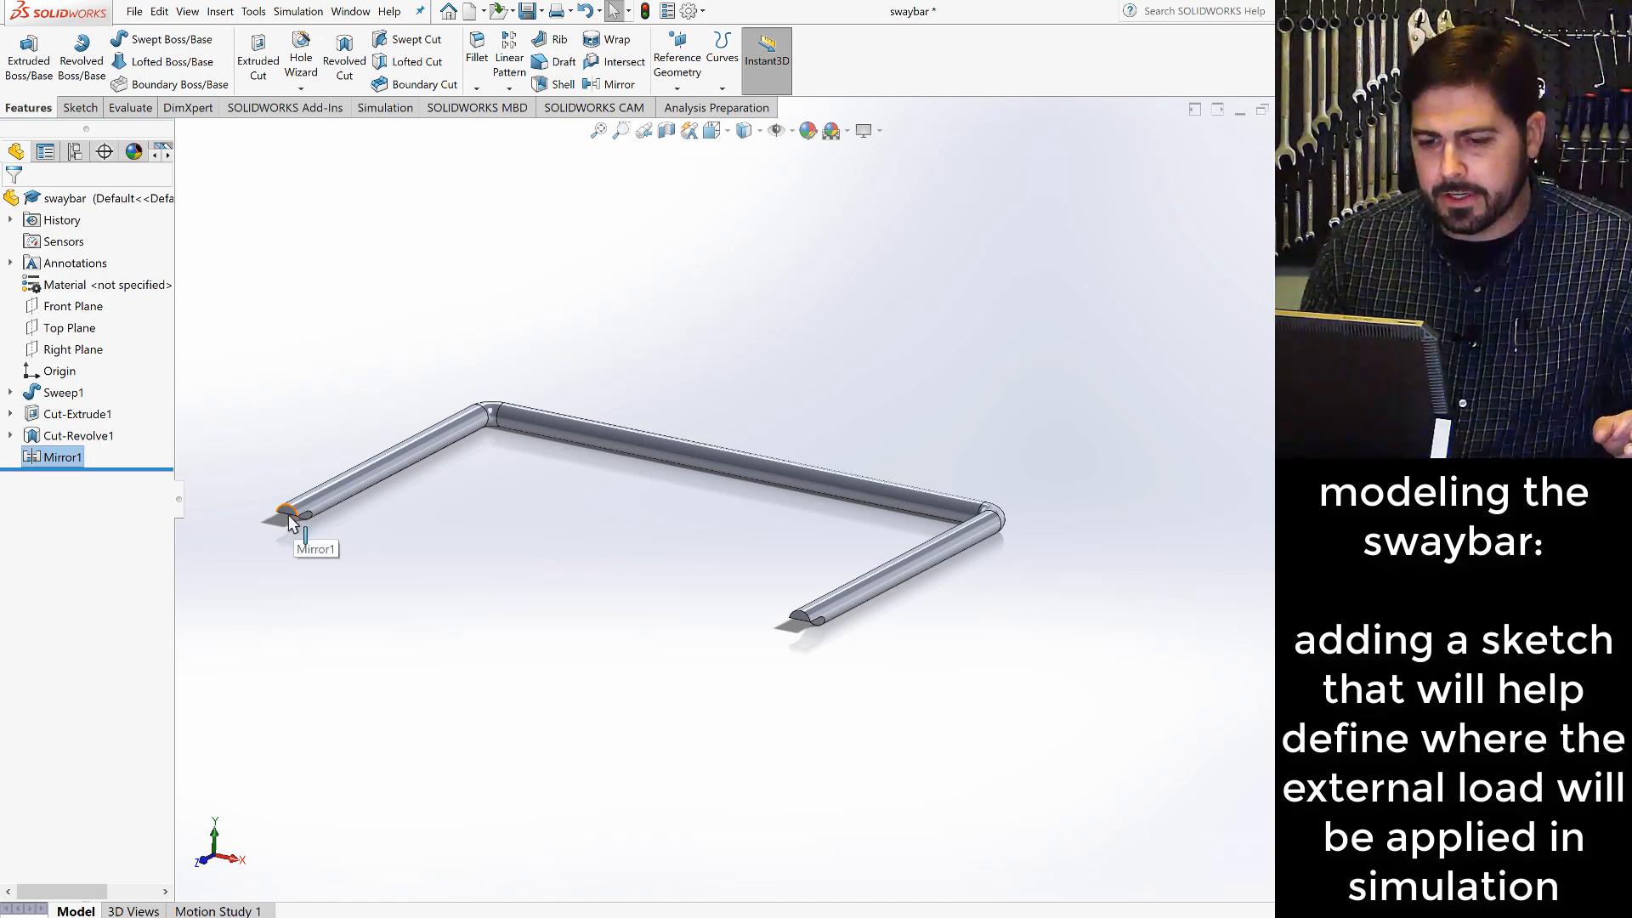
scroll(288, 513, down, 10)
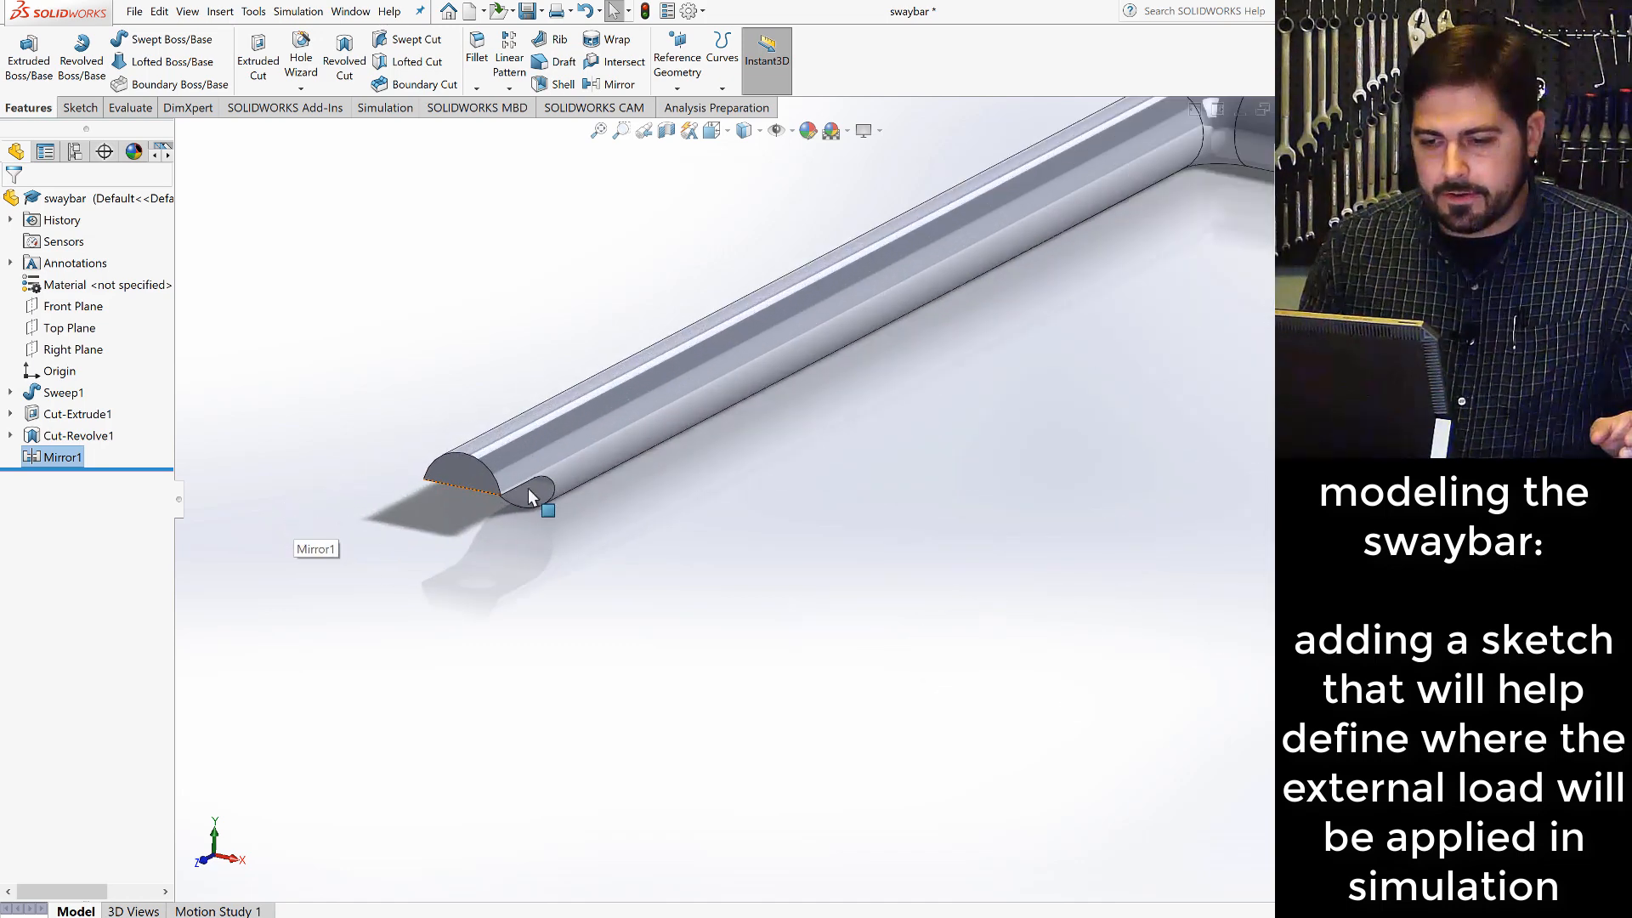
middle_drag(577, 447, 612, 291)
click(543, 411)
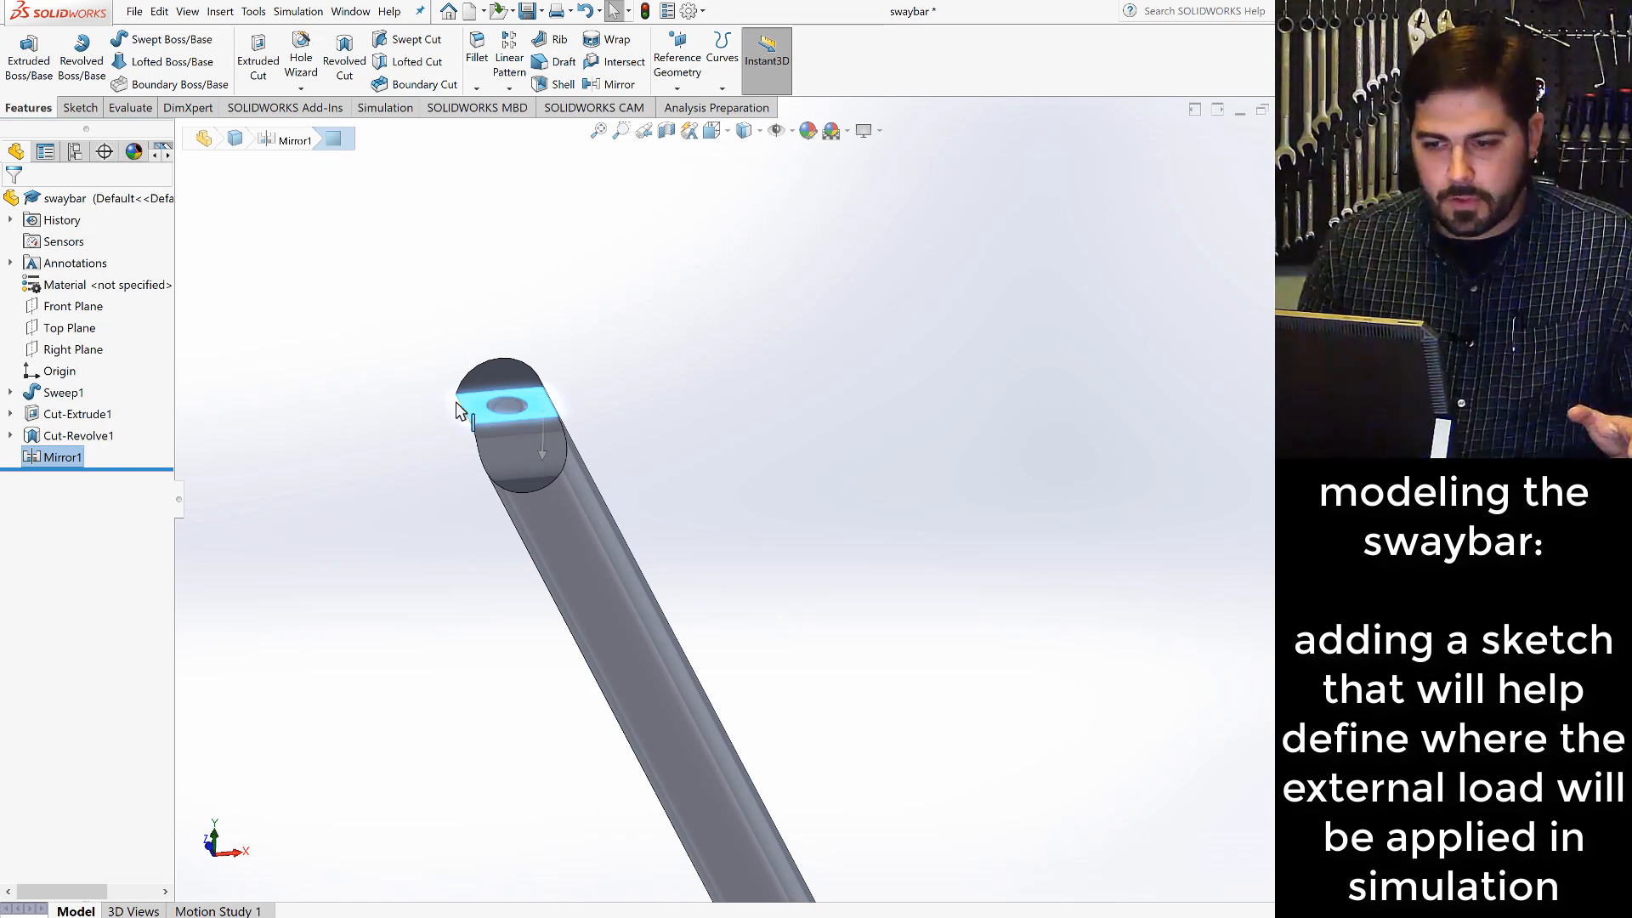
click(80, 108)
click(17, 59)
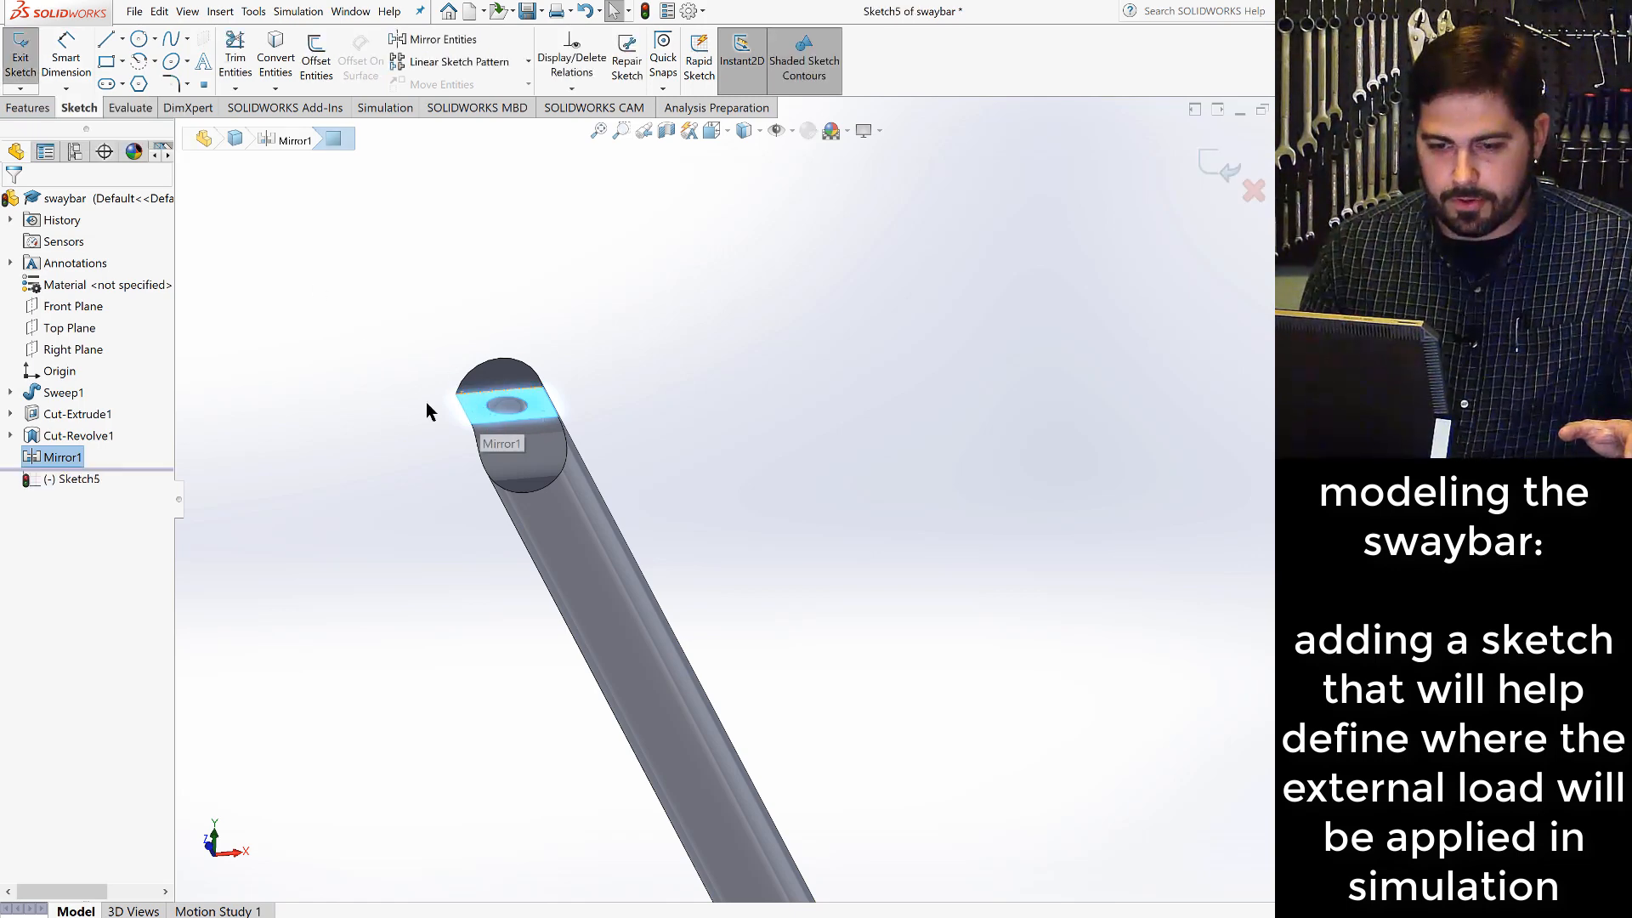
- Draw a circle of about 0.37 in radius on the tip's flat face and make it concentric with the dimple's edge
click(138, 39)
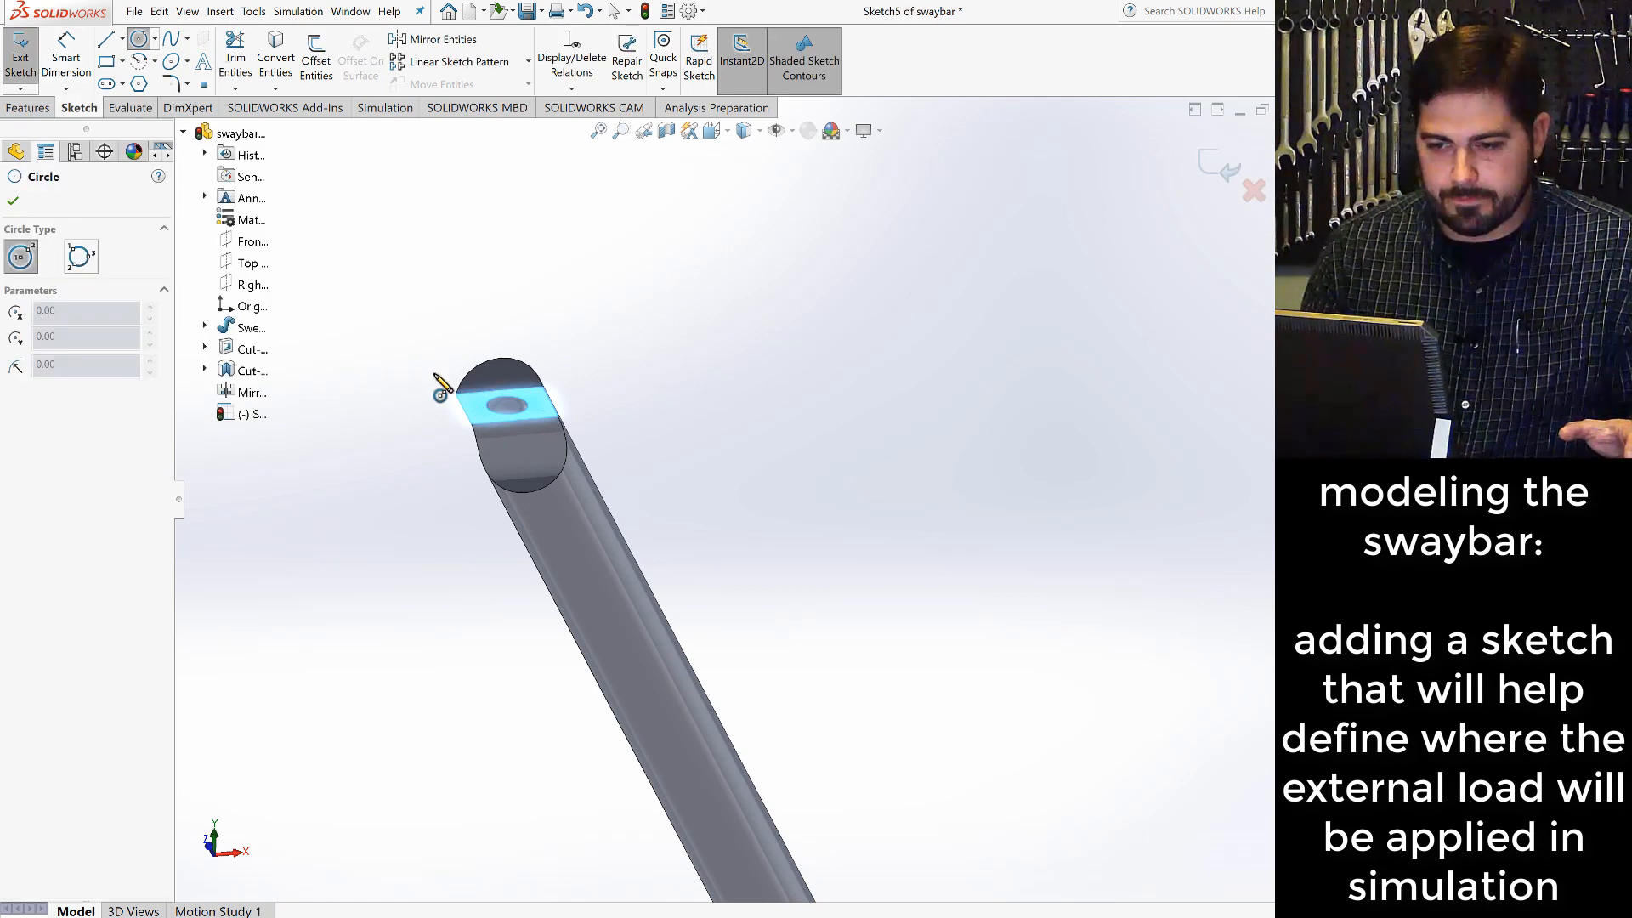
click(472, 402)
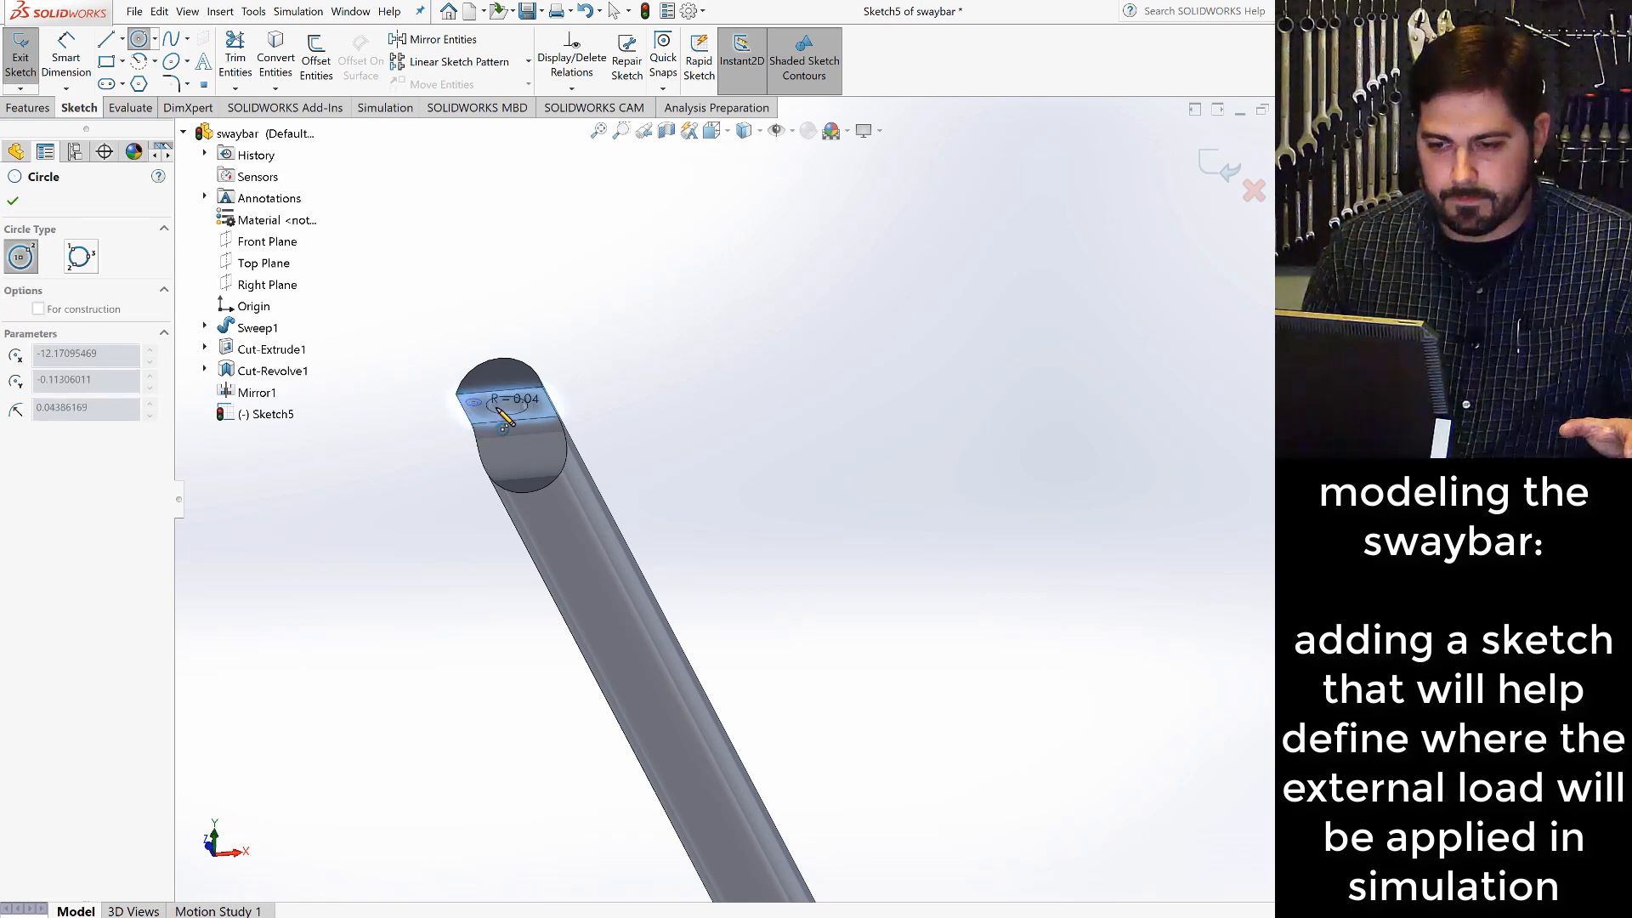
click(544, 427)
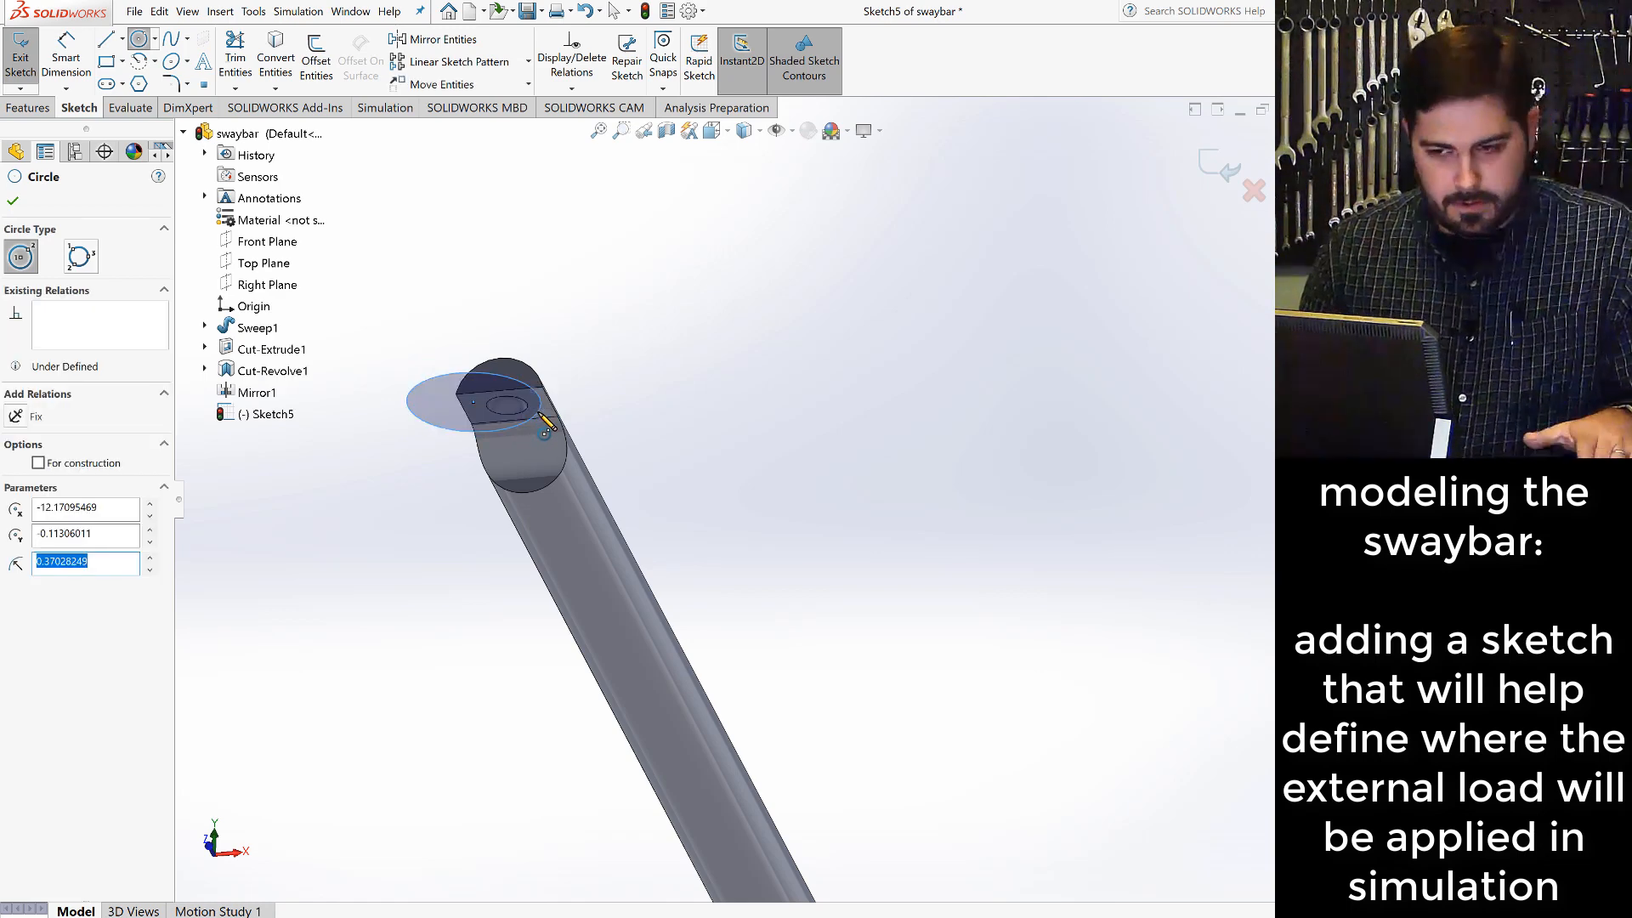
key(Escape)
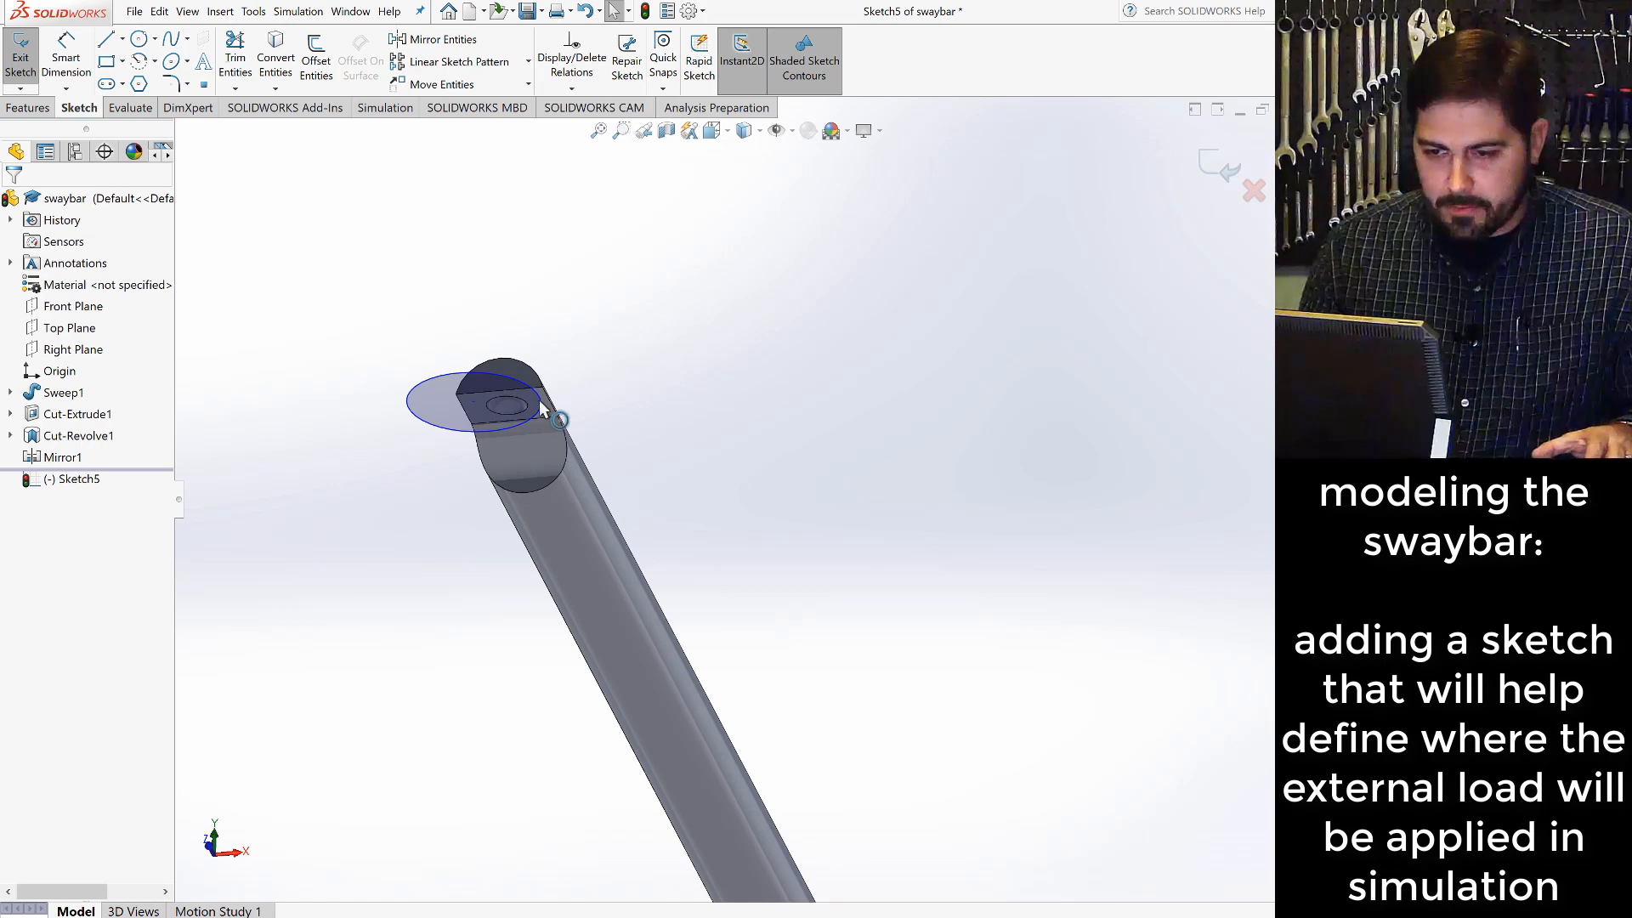
click(541, 409)
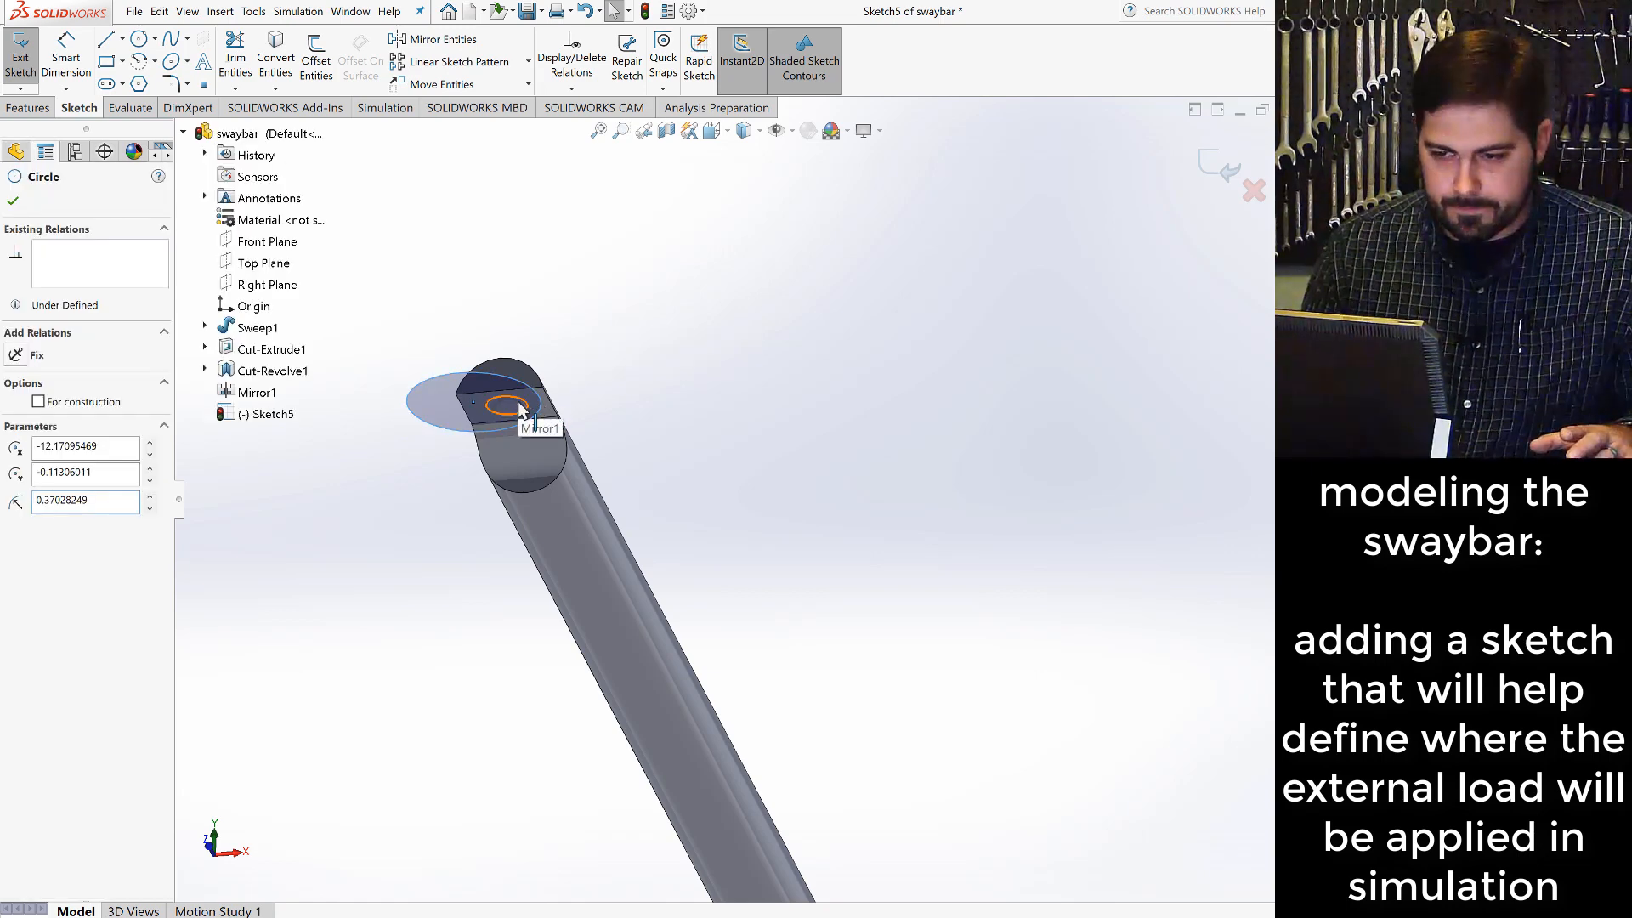
ctrl+click(518, 407)
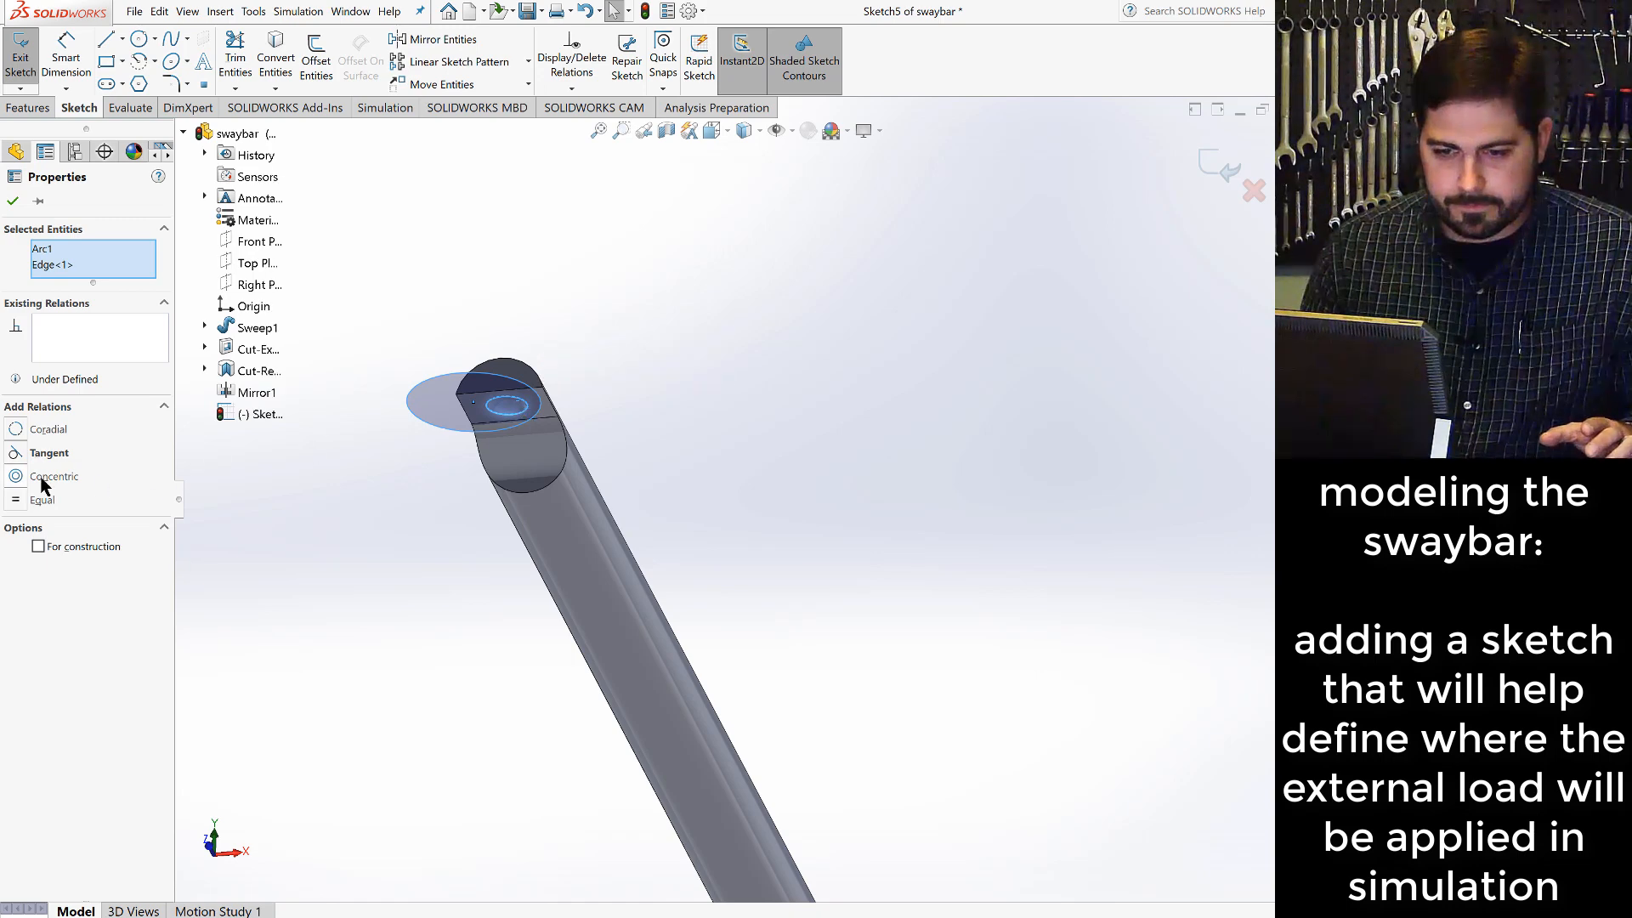
click(15, 479)
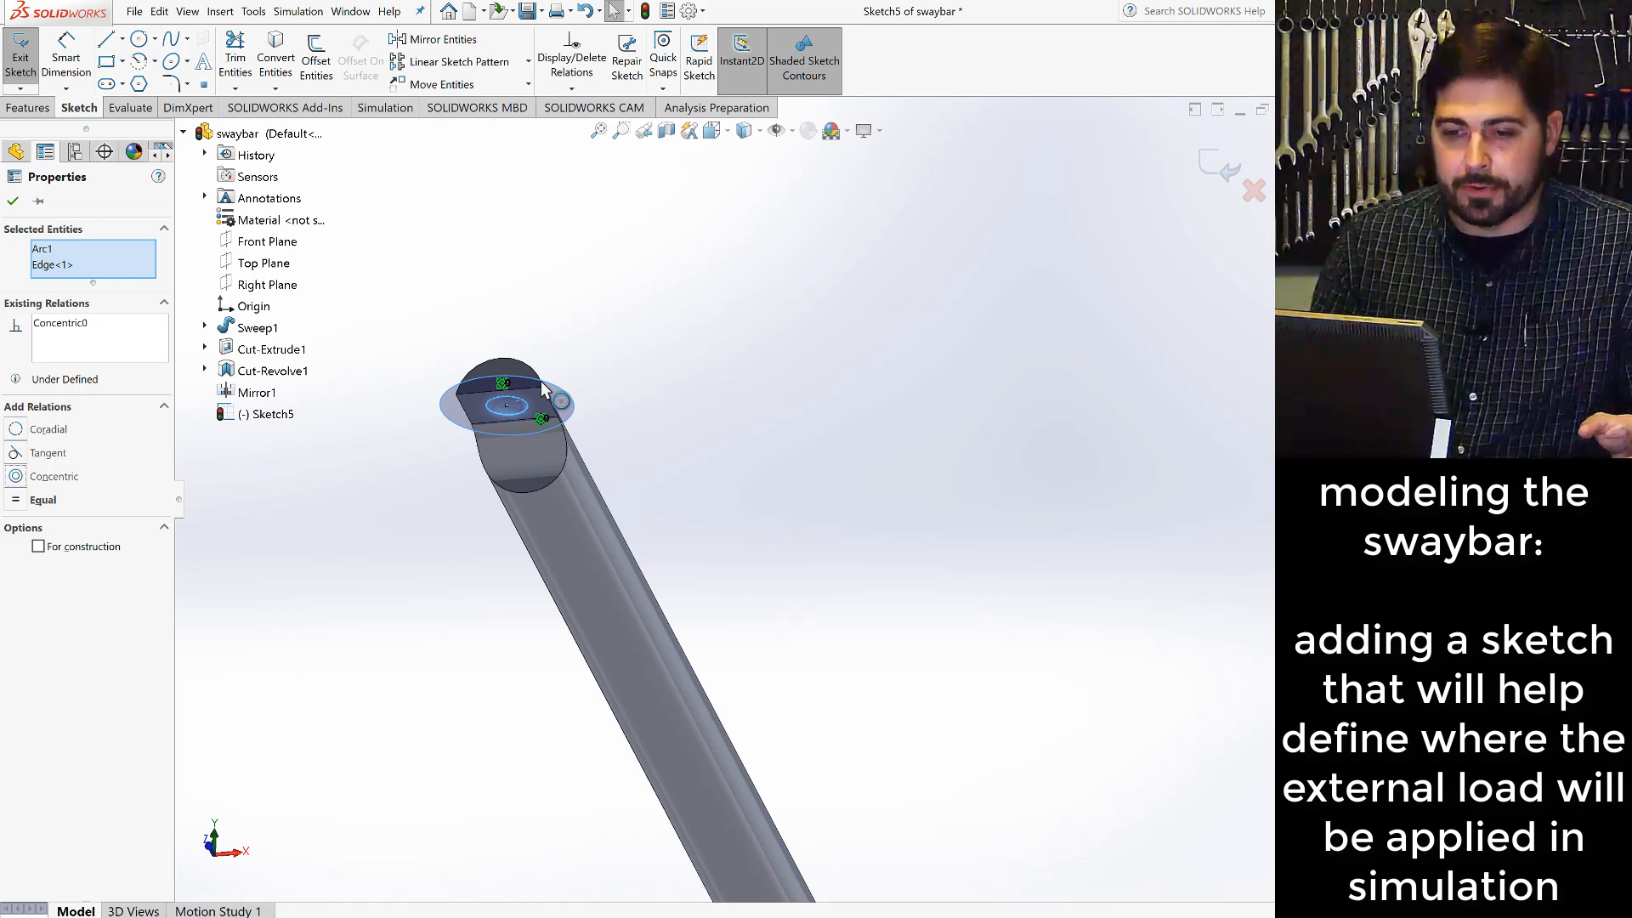
- Dimension the diameter of the circle around the dimple and set it to 0.4 in
click(83, 61)
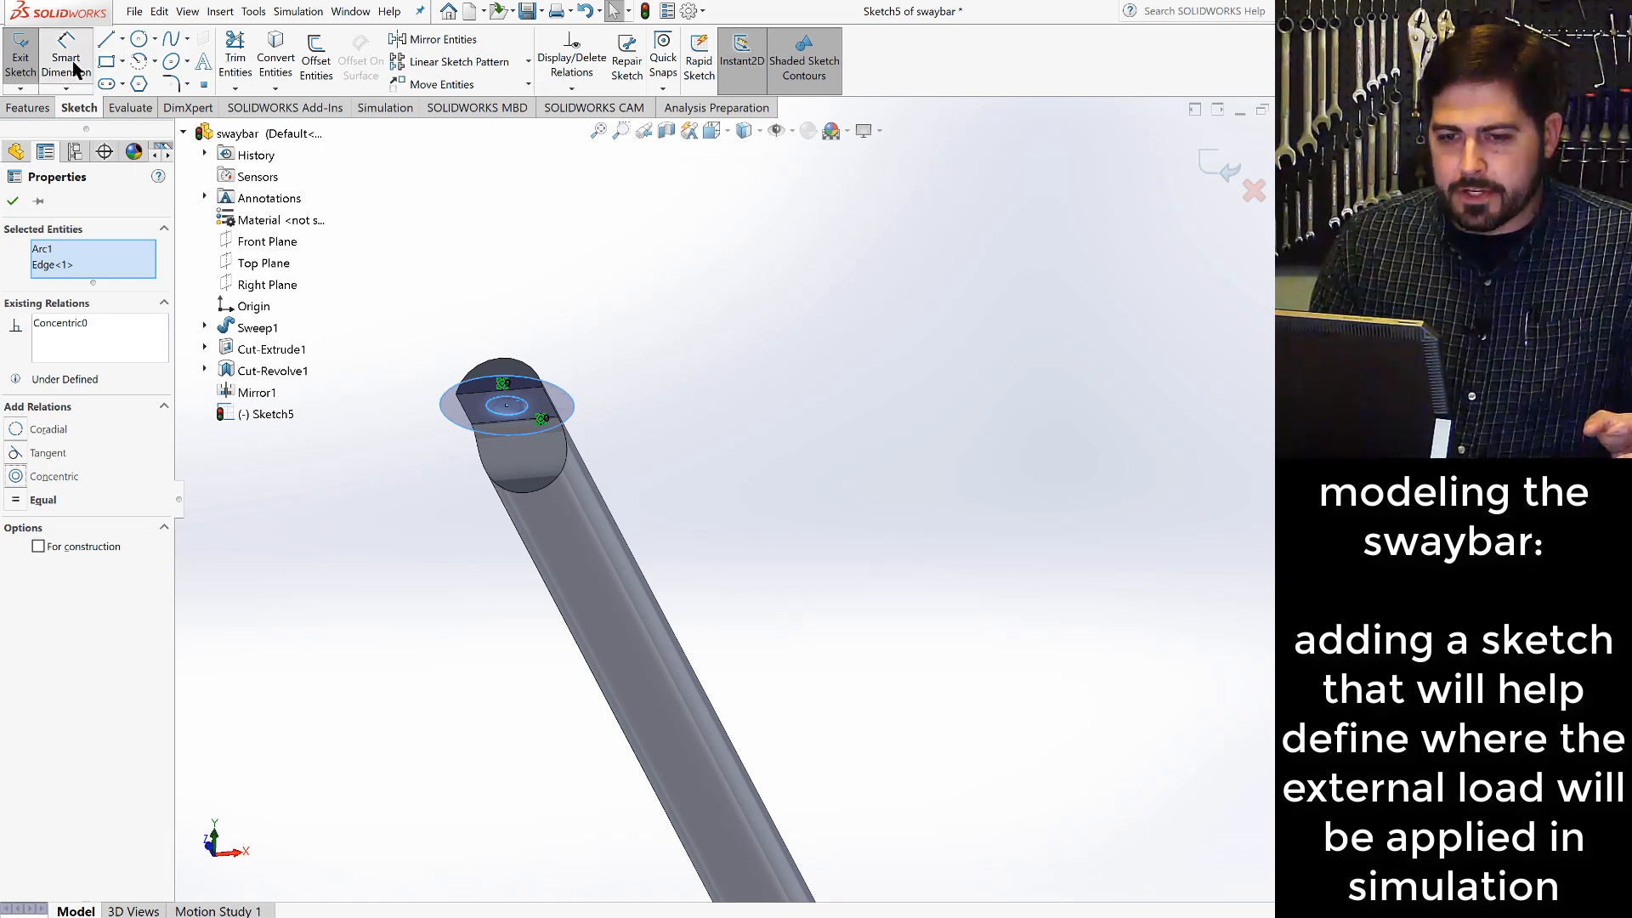
click(568, 401)
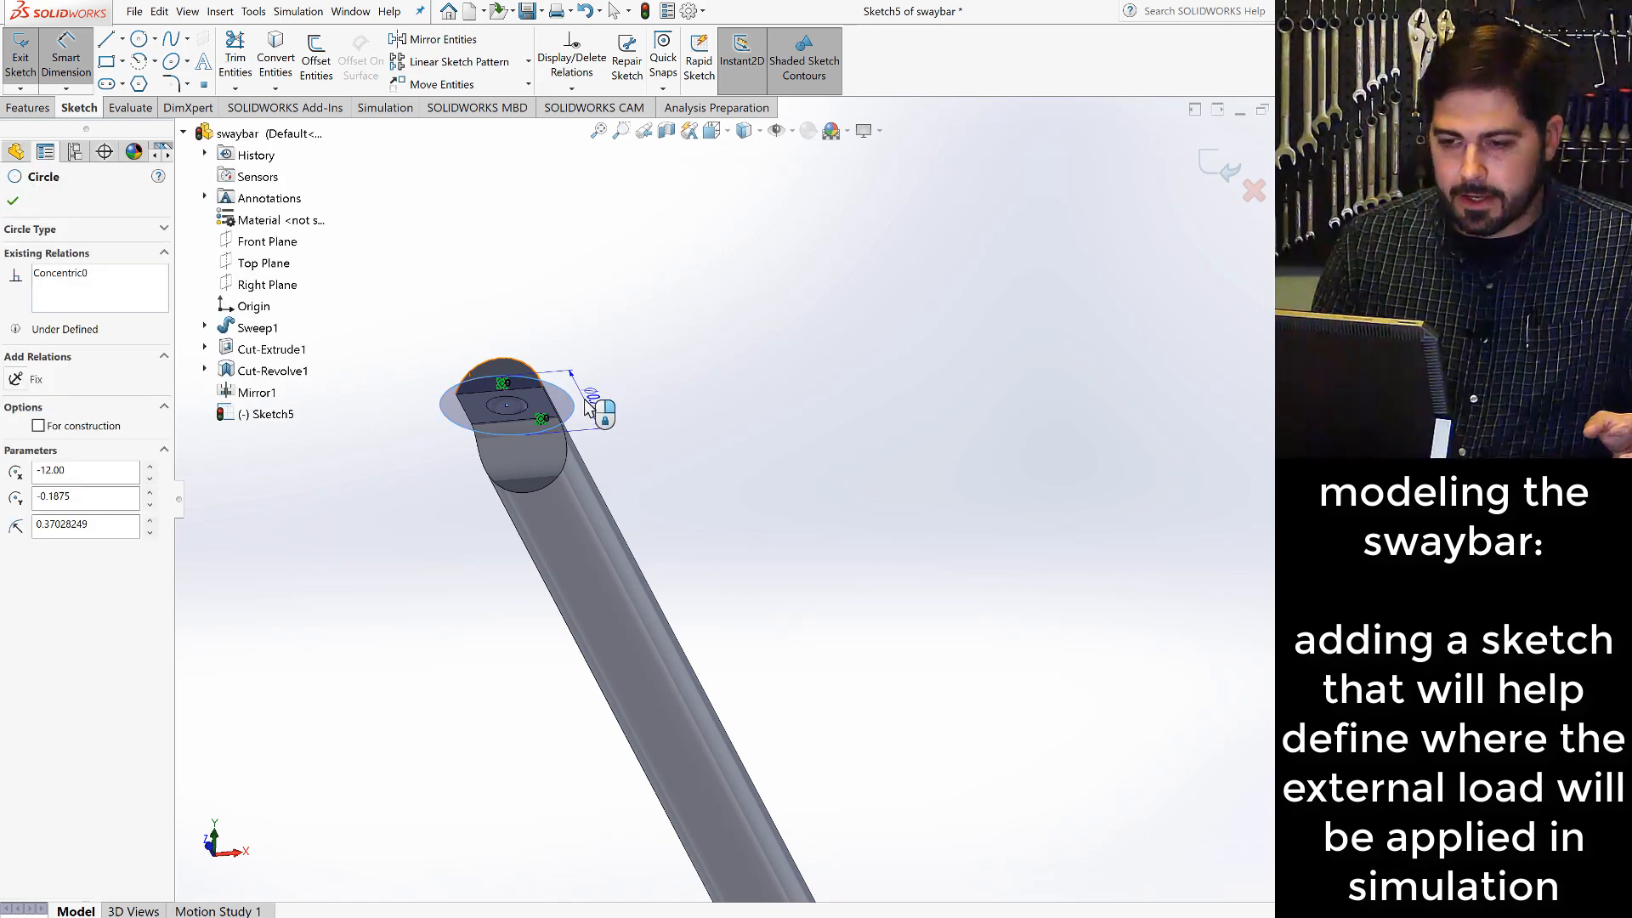
click(609, 425)
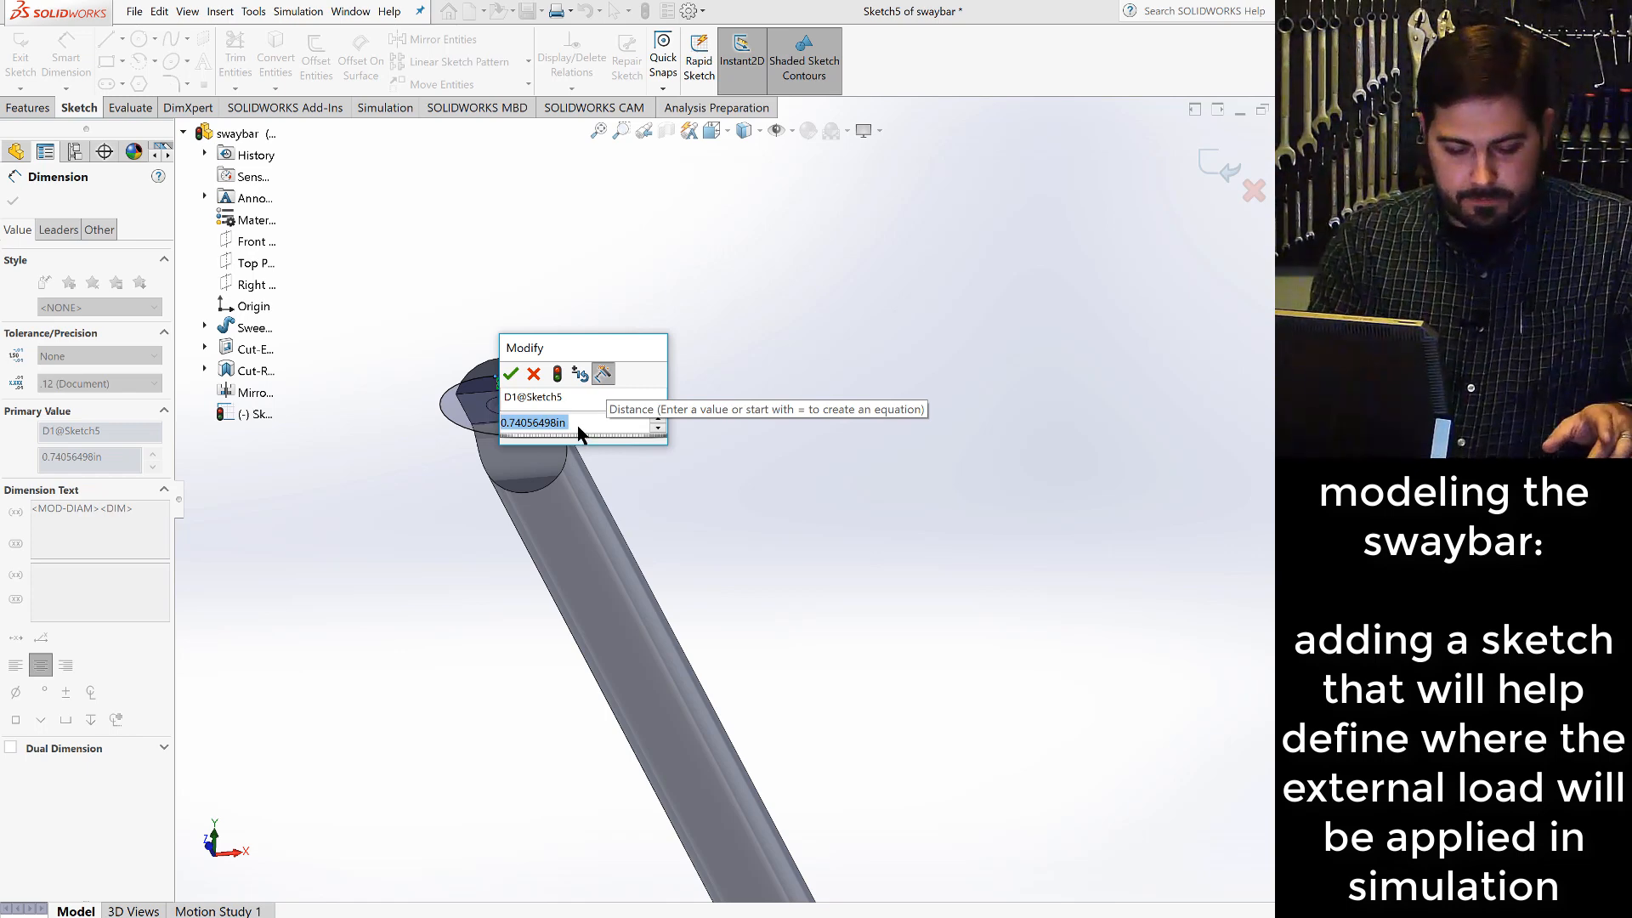
text(.4)
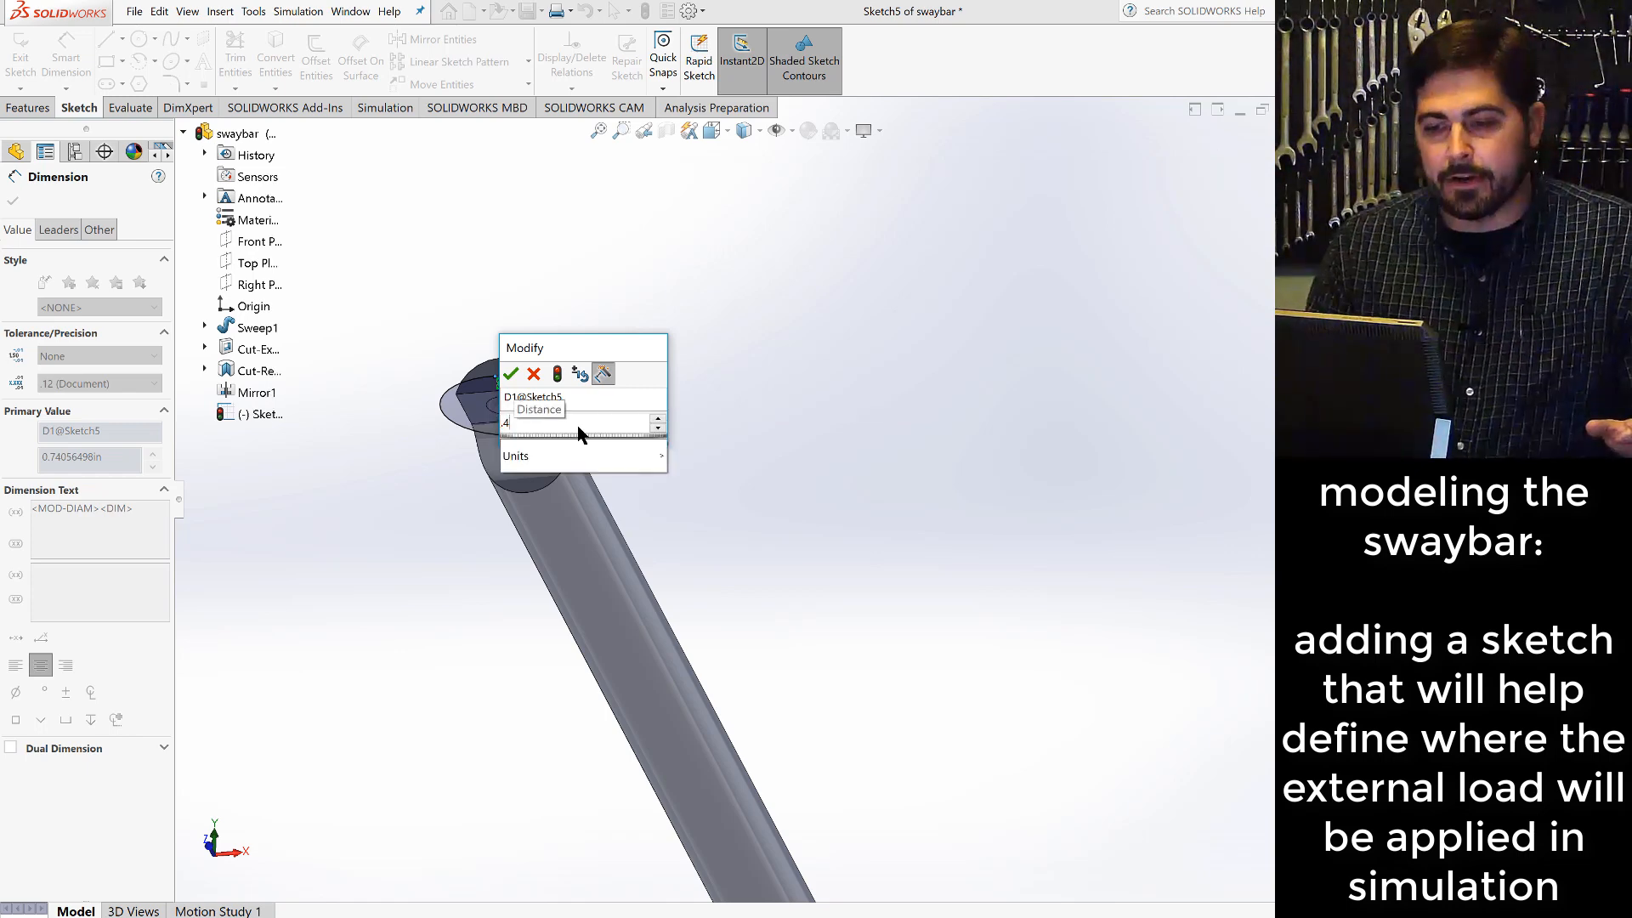
click(512, 376)
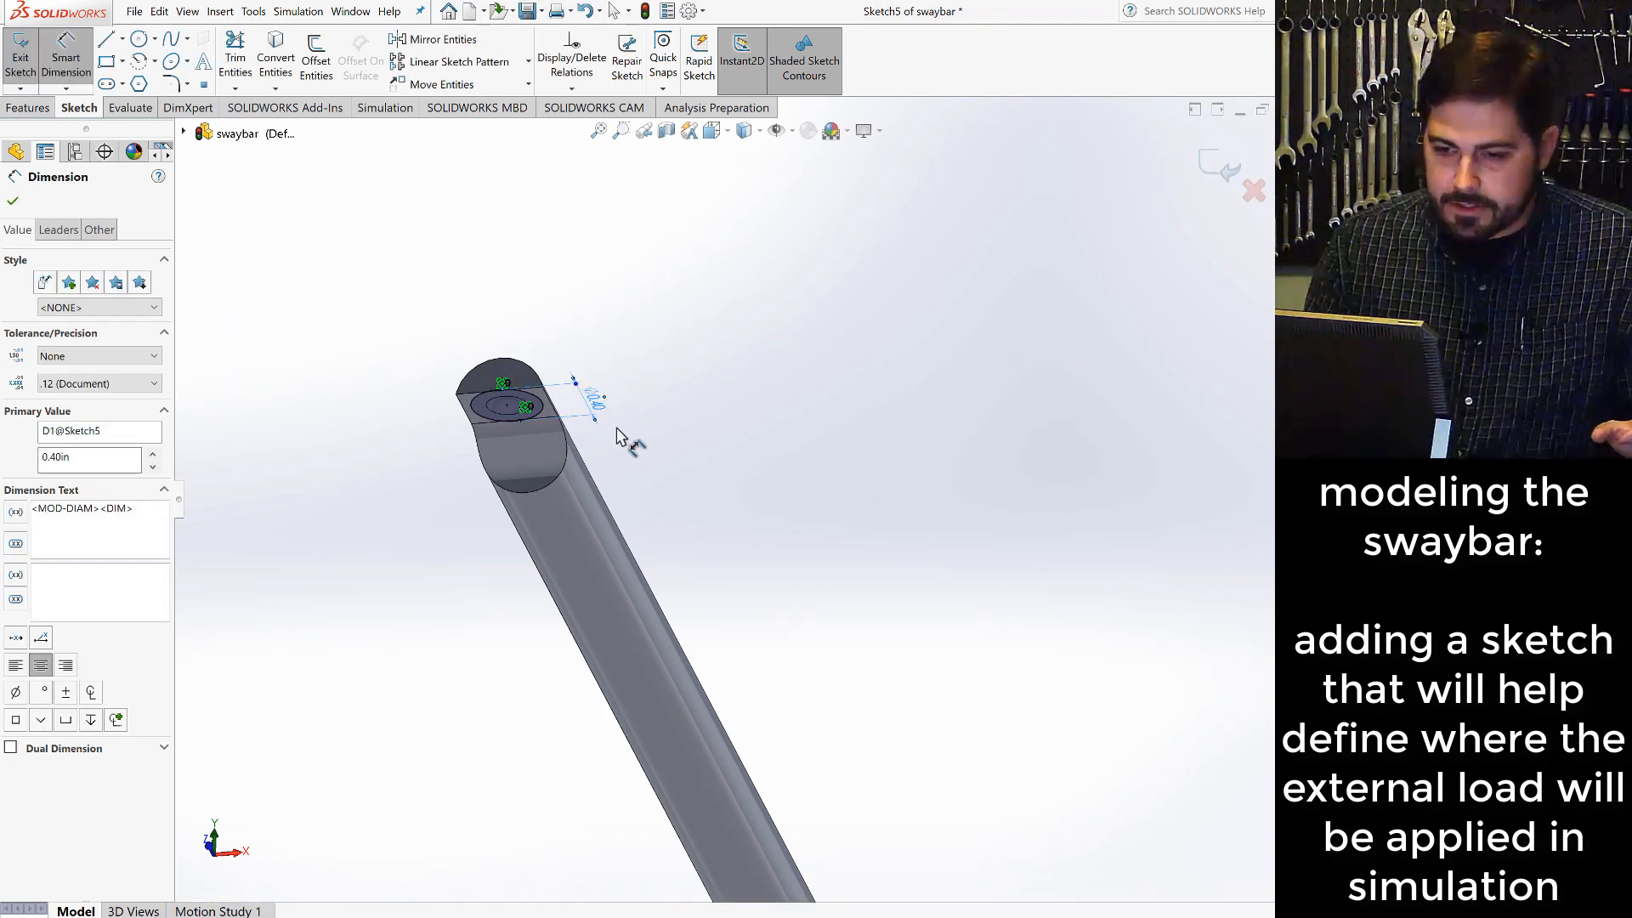
- Set the diameter of the circle around the dimple to 0.3 in and exit the sketch
scroll(523, 386, down, 3)
scroll(540, 425, down, 2)
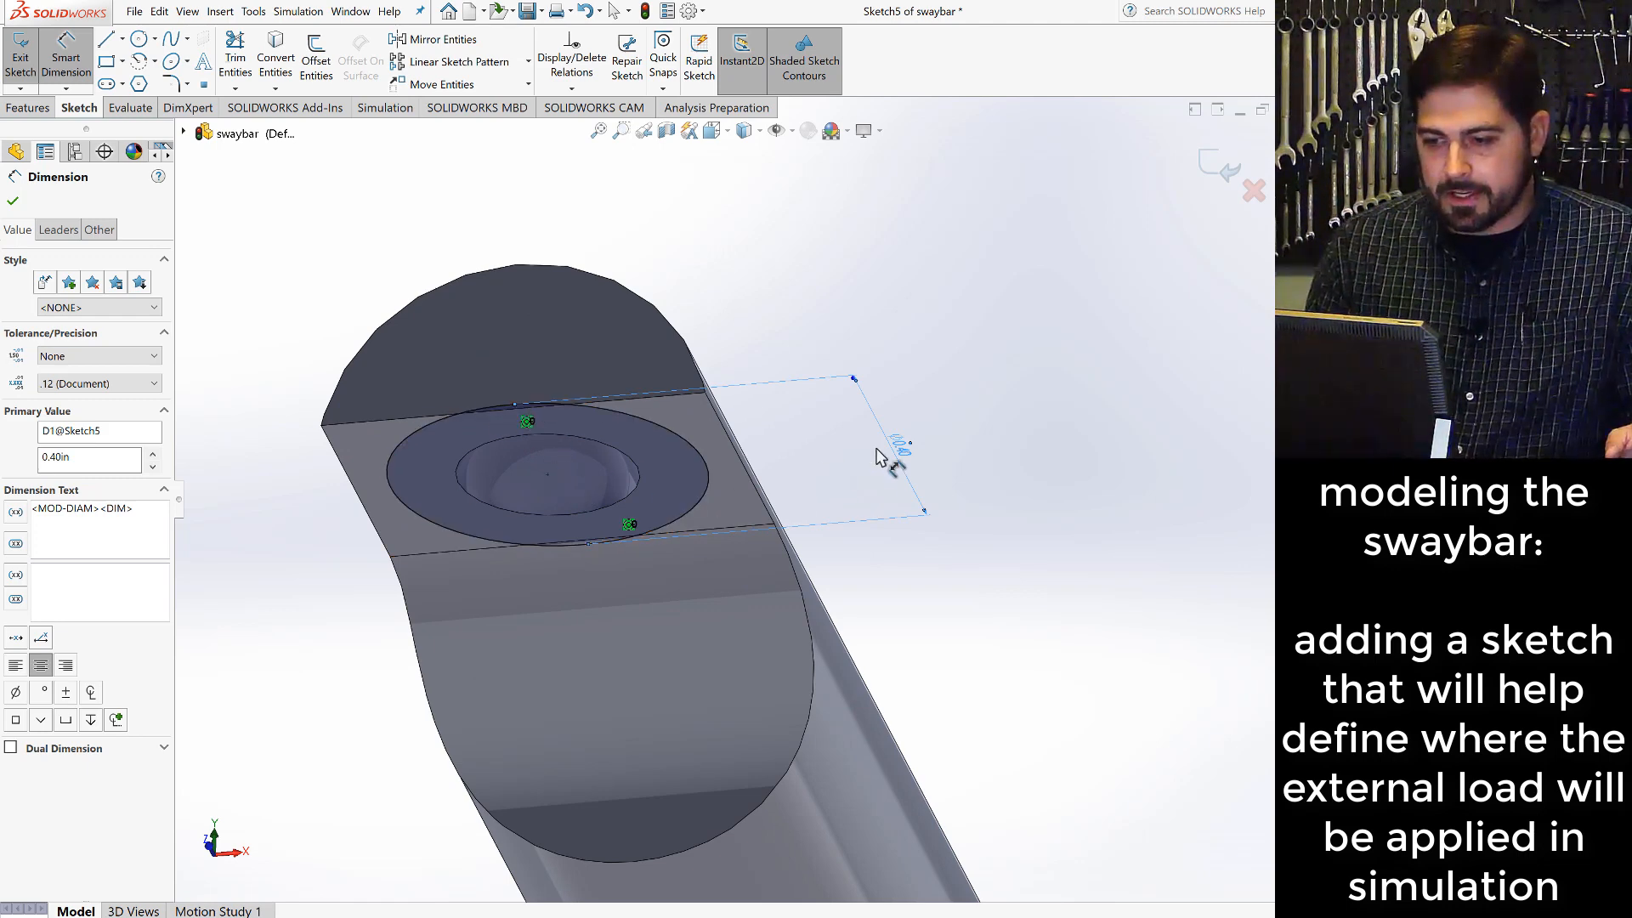
double_click(901, 451)
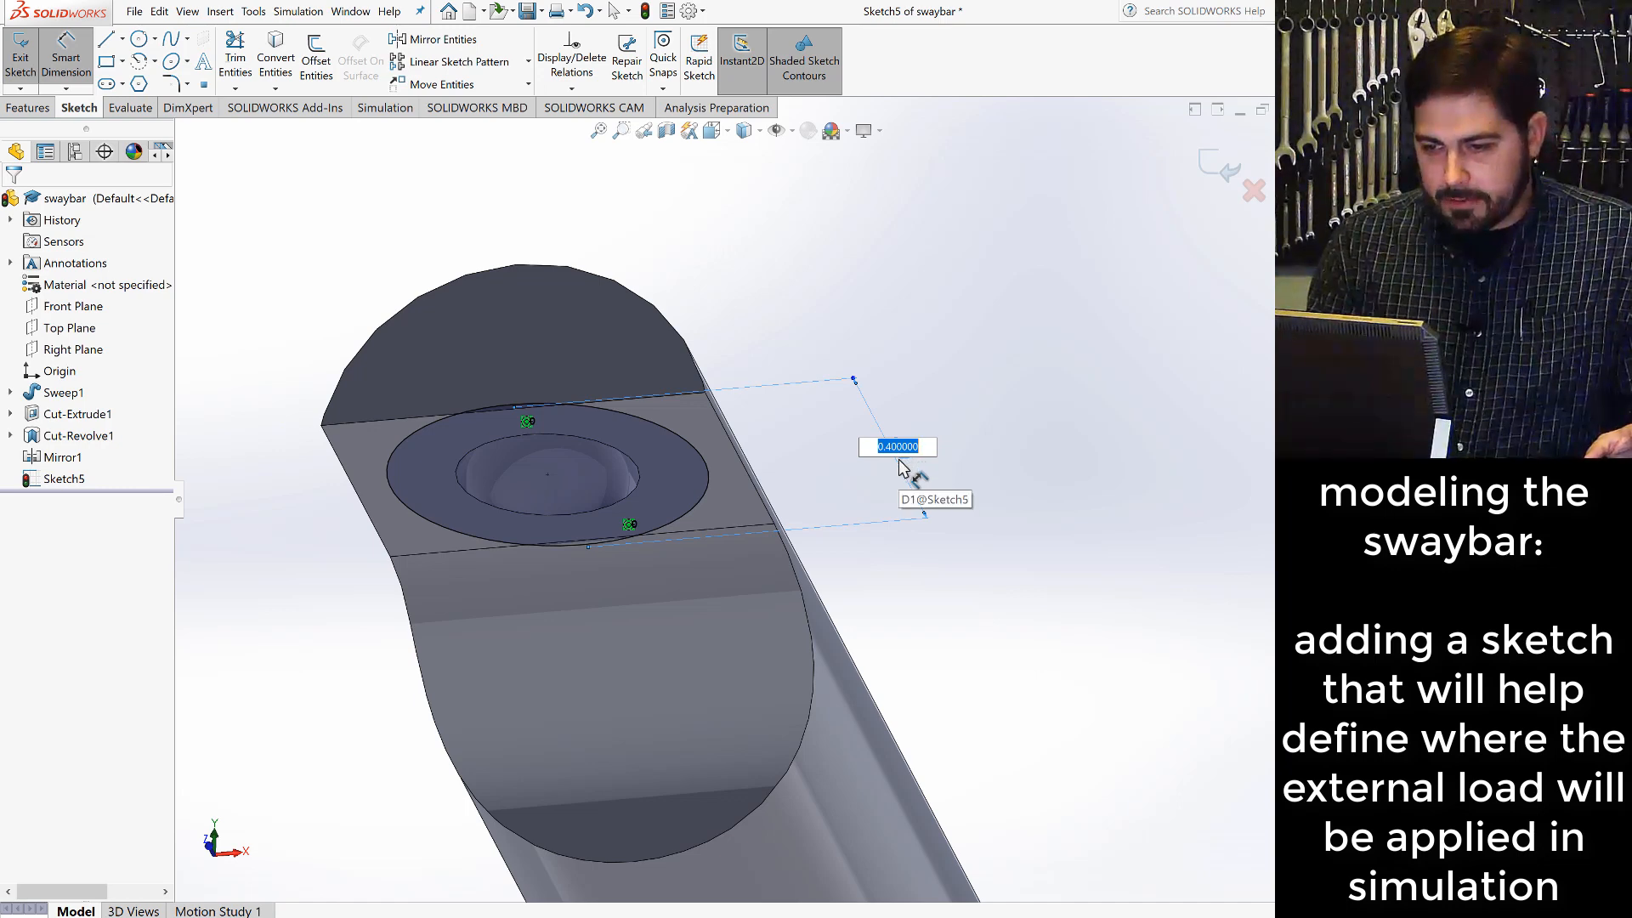
text(0.3)
key(Return)
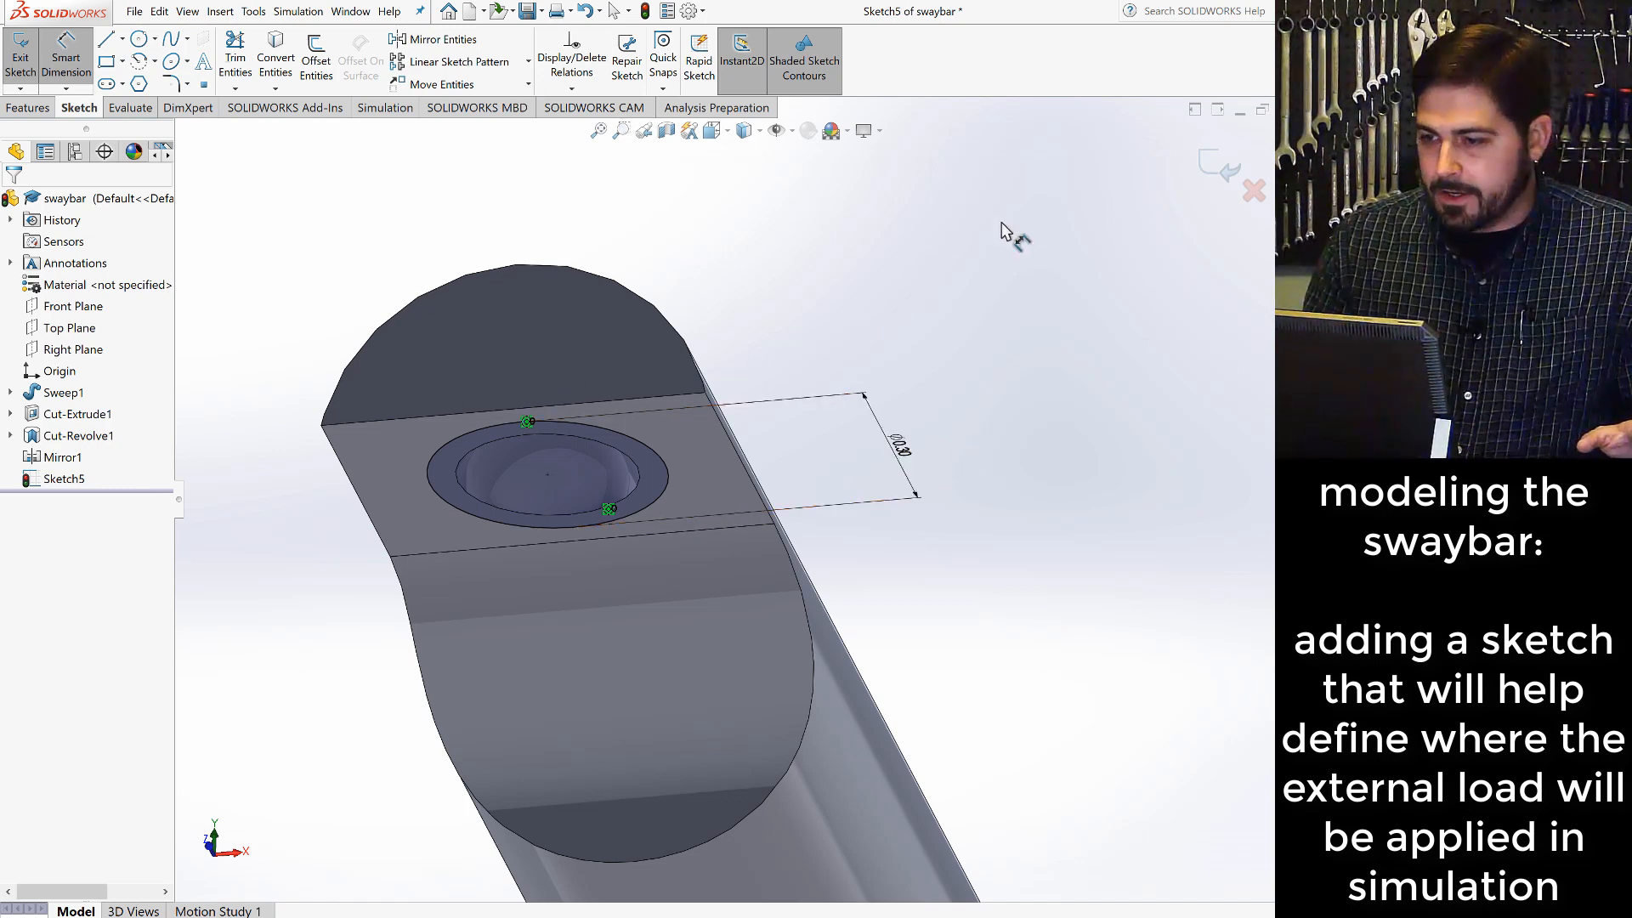
click(1223, 168)
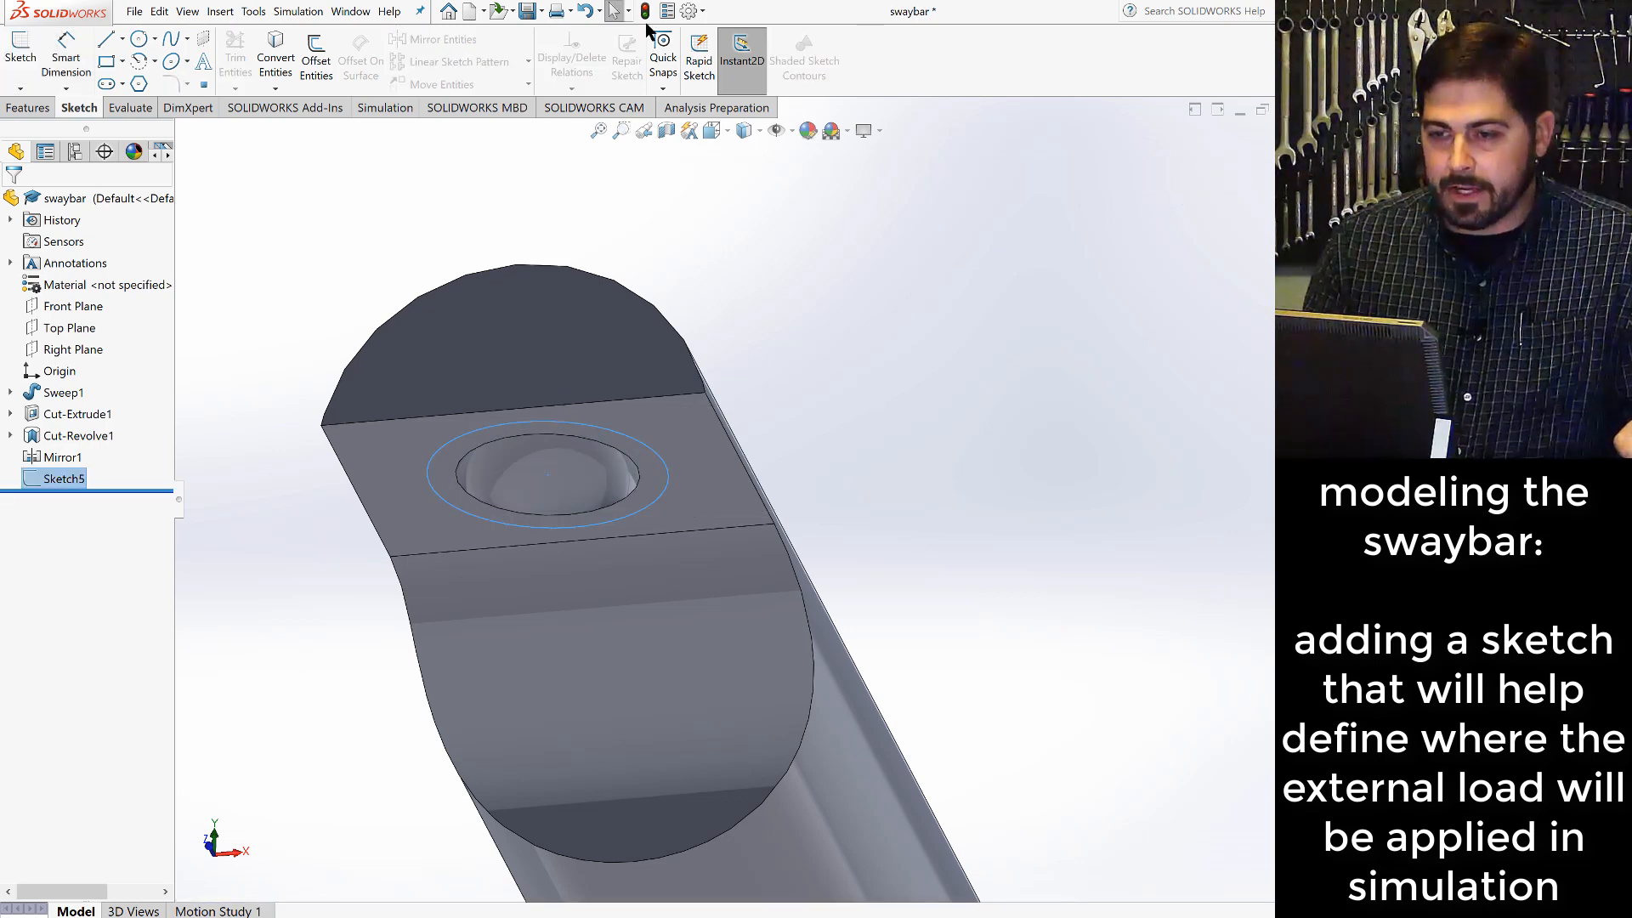
- Rebuild the swaybar part and save it in the Dimetric view
click(645, 12)
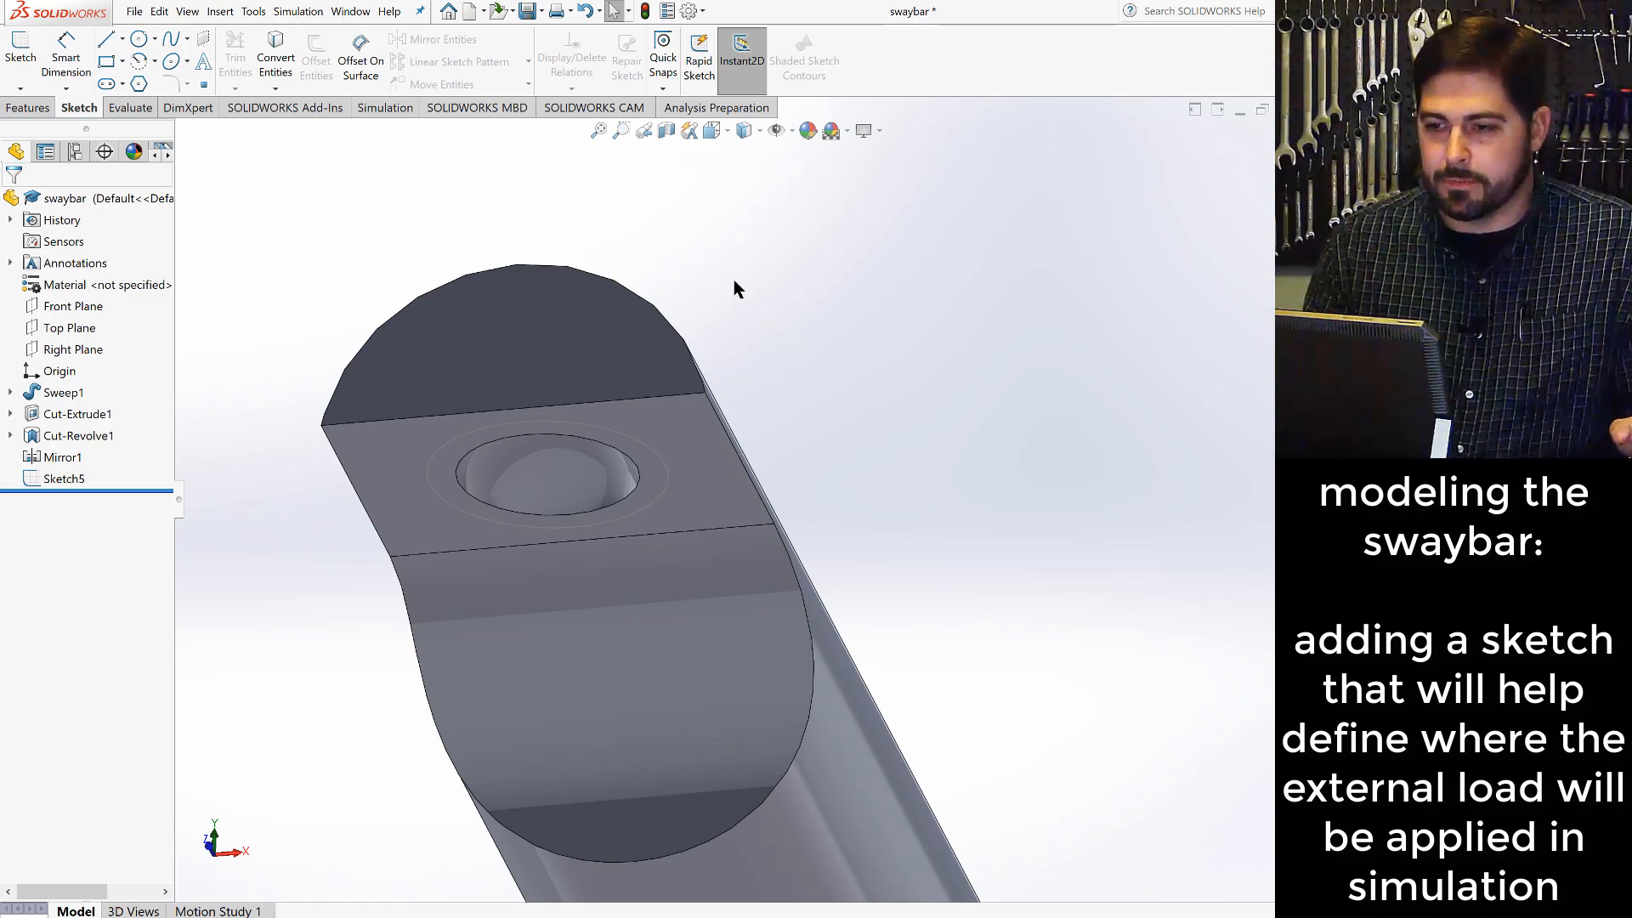
click(722, 132)
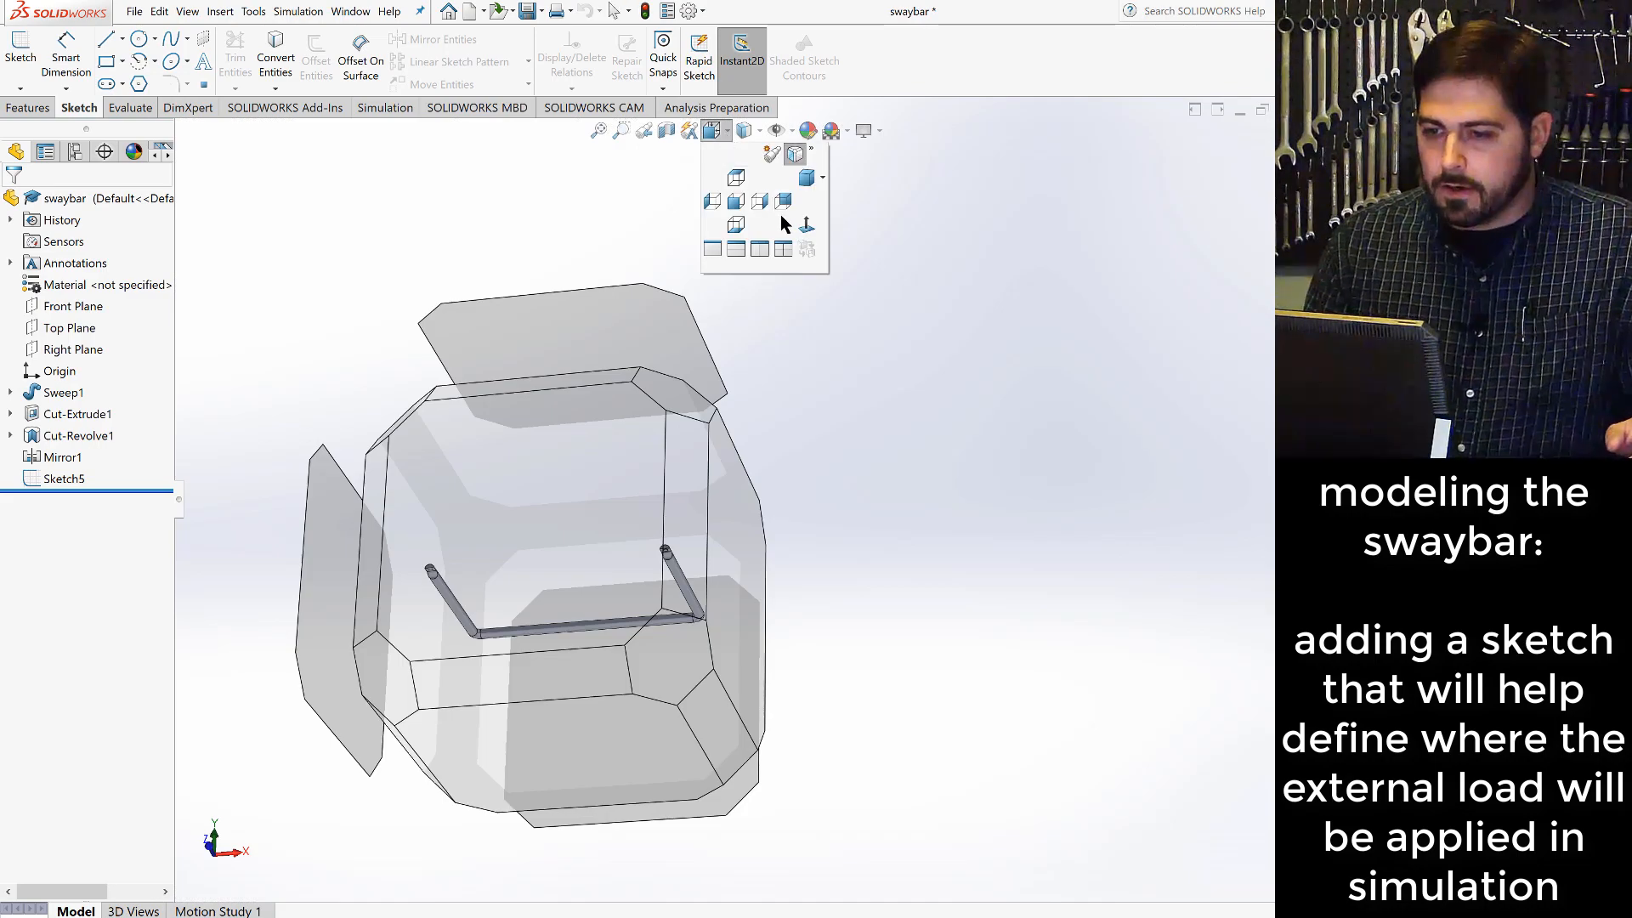
click(822, 177)
click(837, 225)
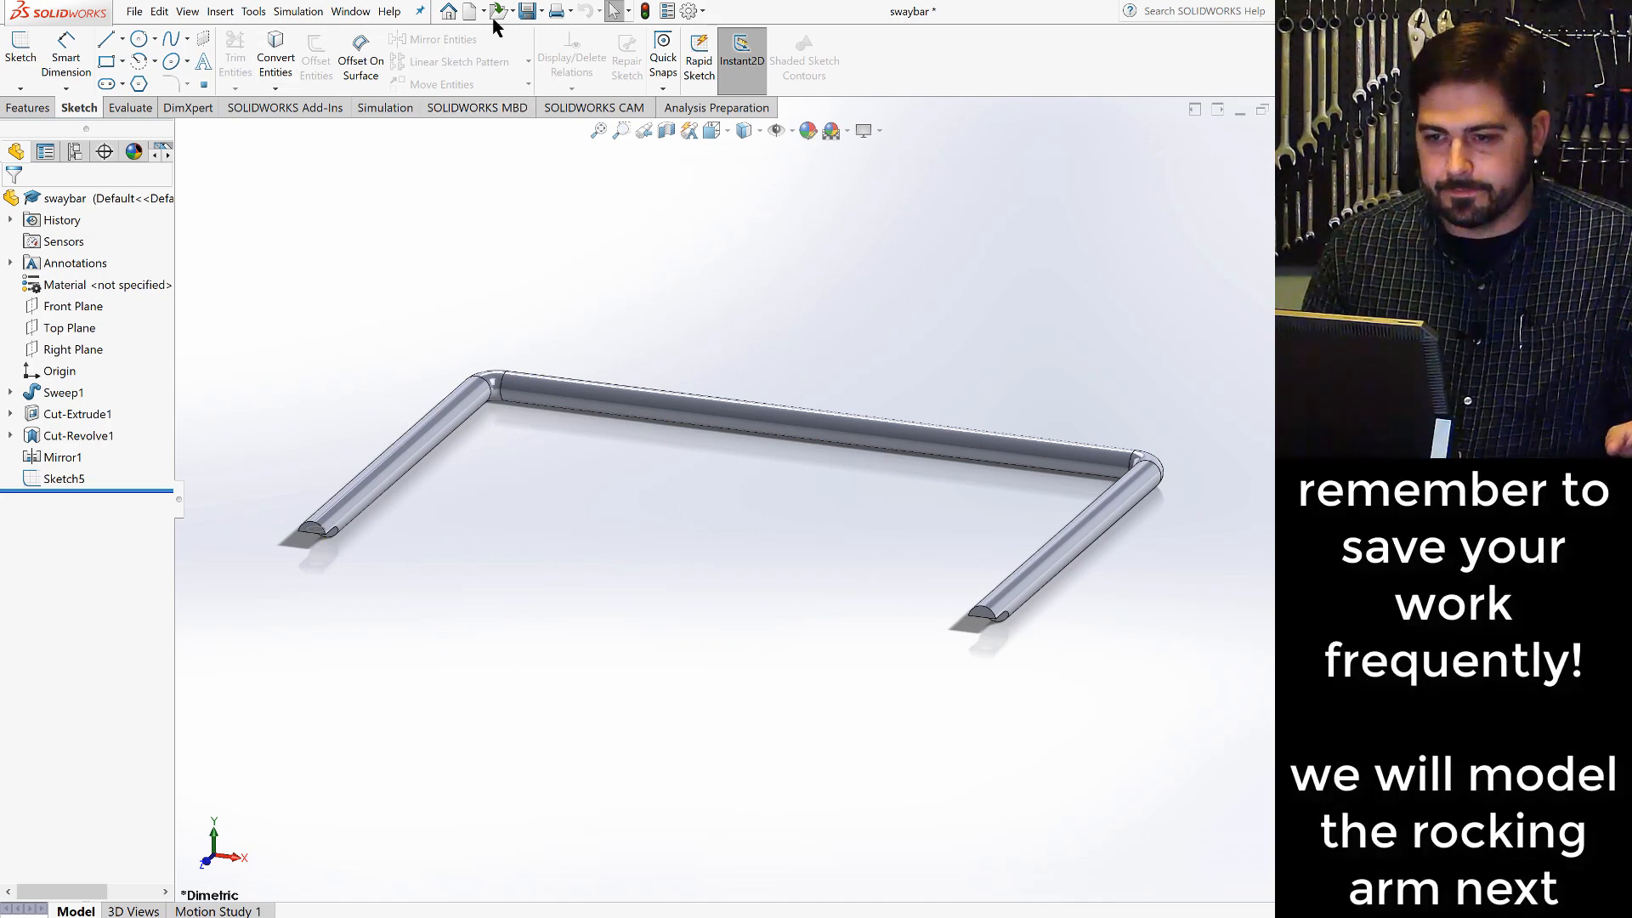
click(527, 11)
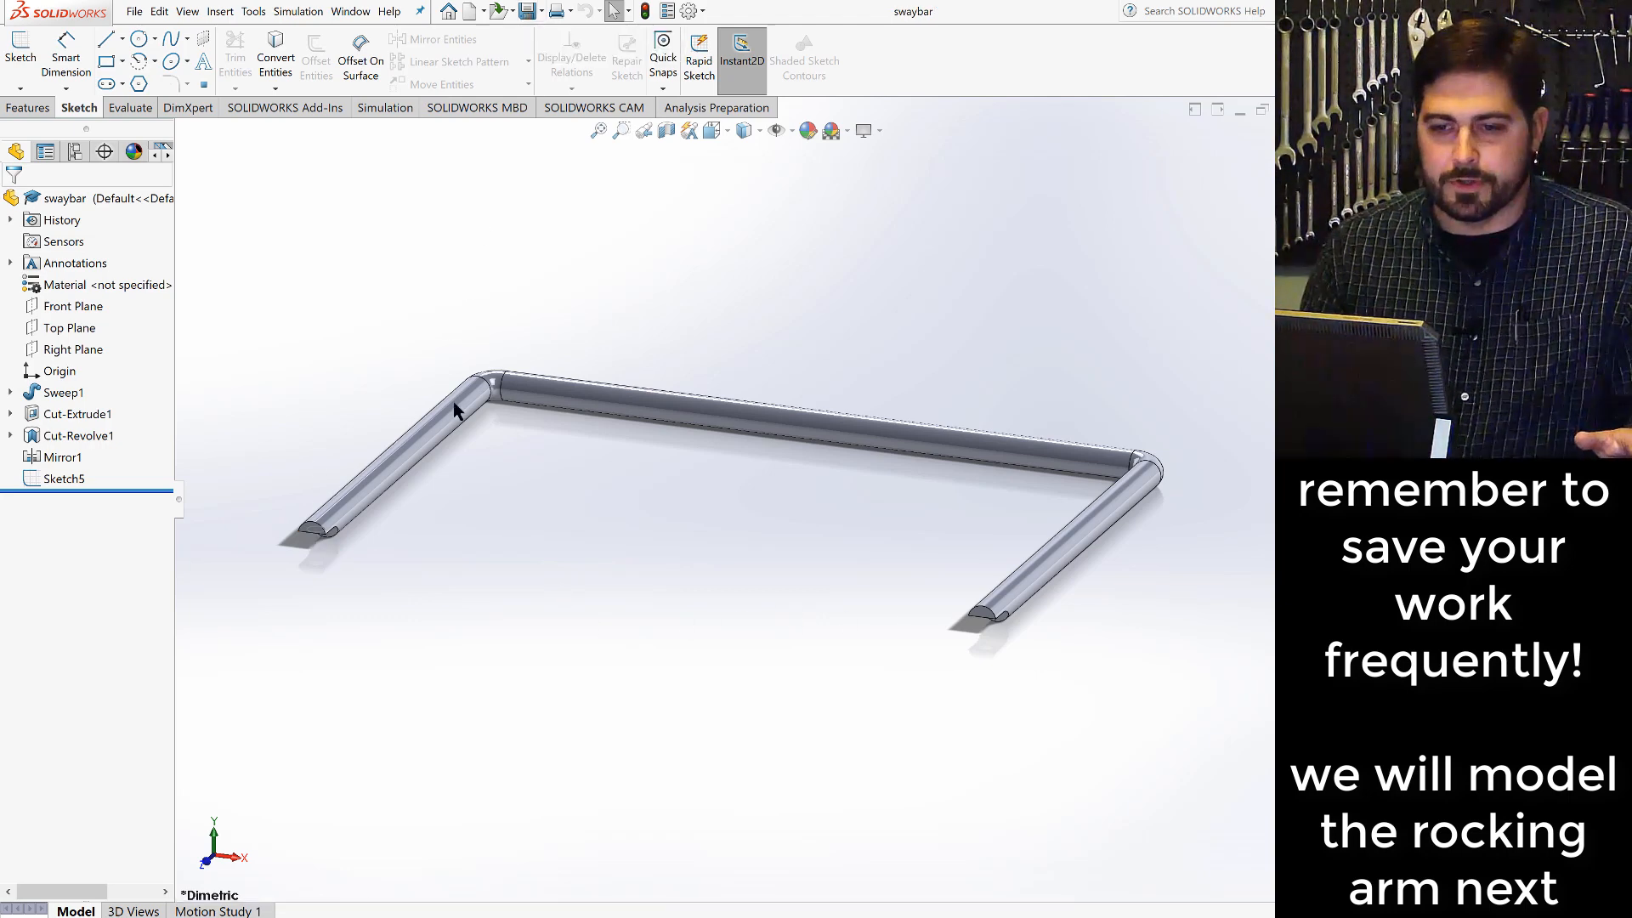
- Create a new part for the rocking arm and start a sketch on the Right Plane
click(134, 11)
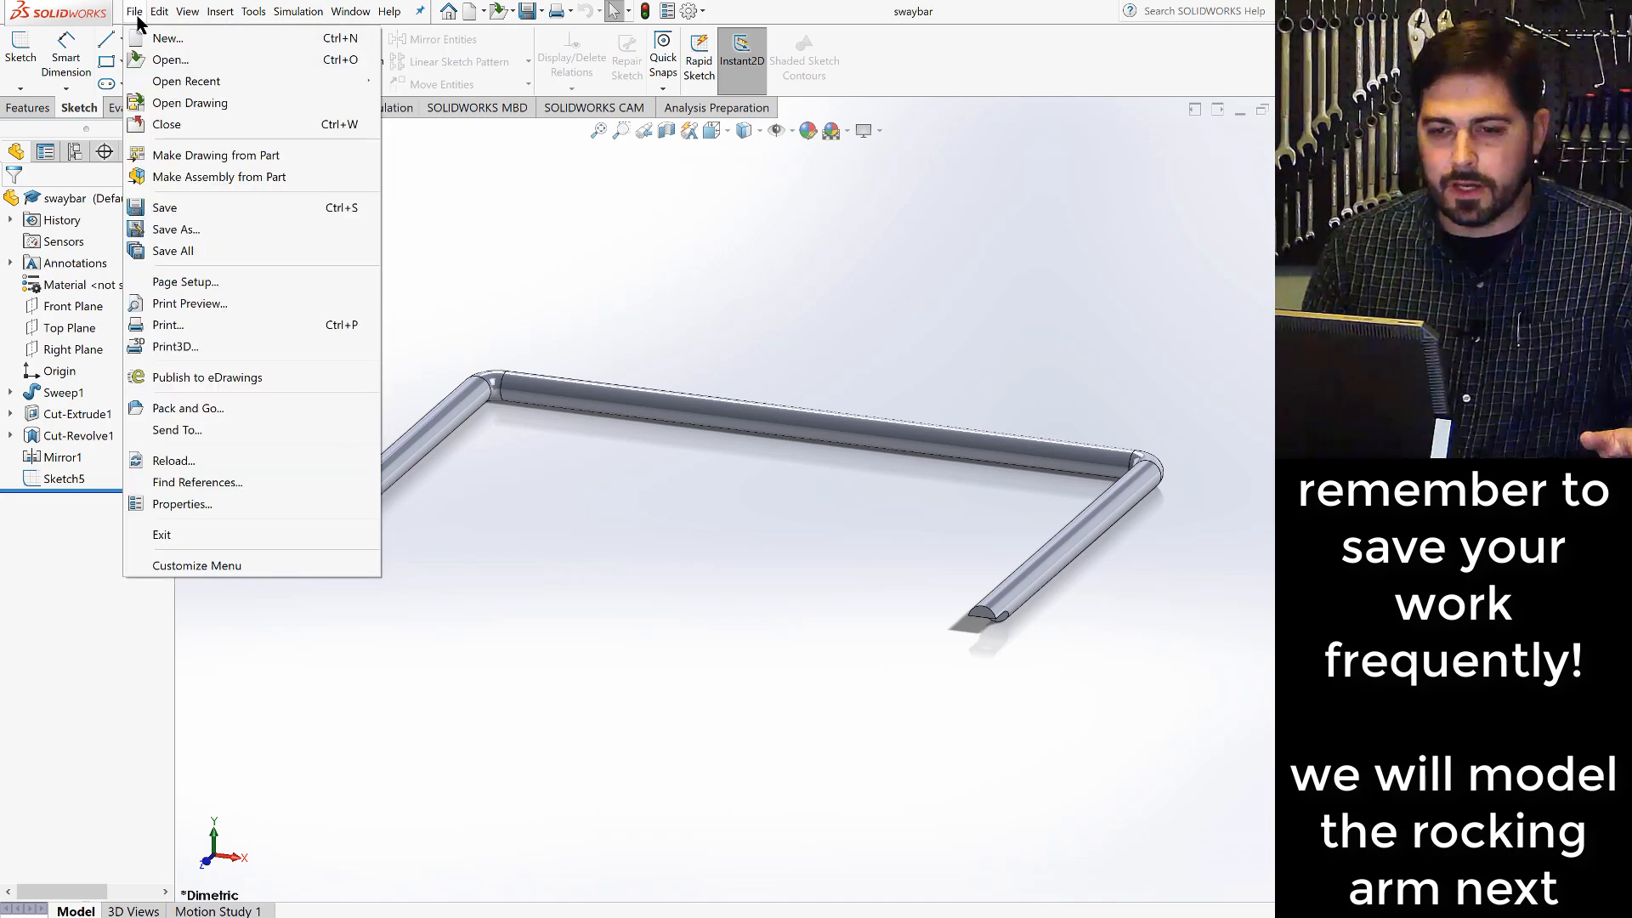
click(161, 41)
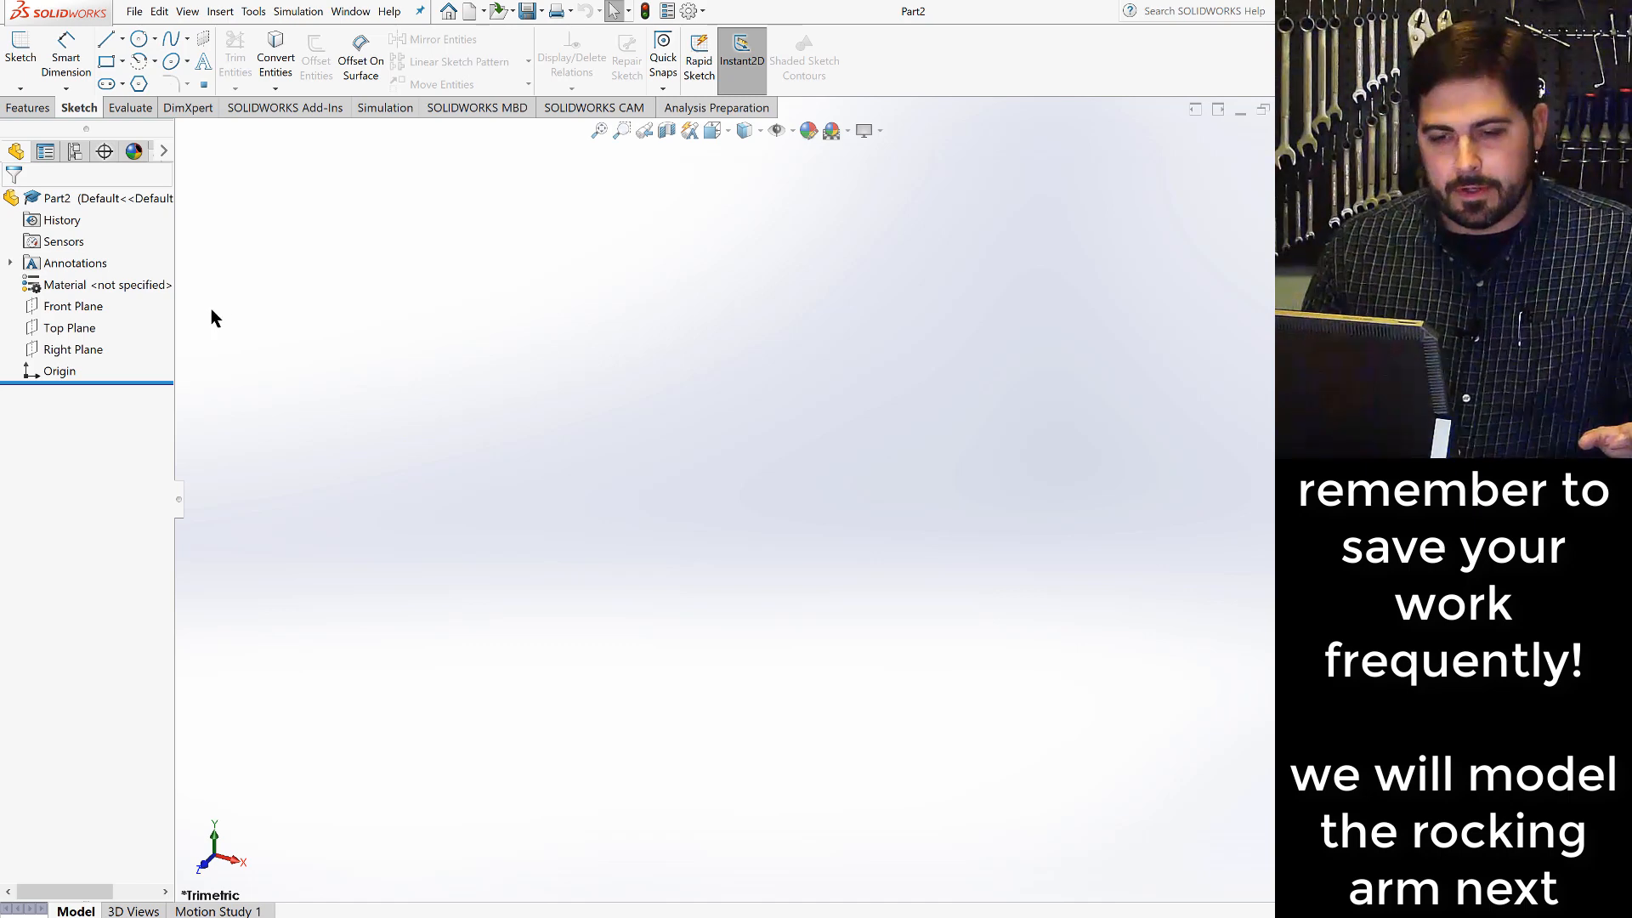
click(74, 358)
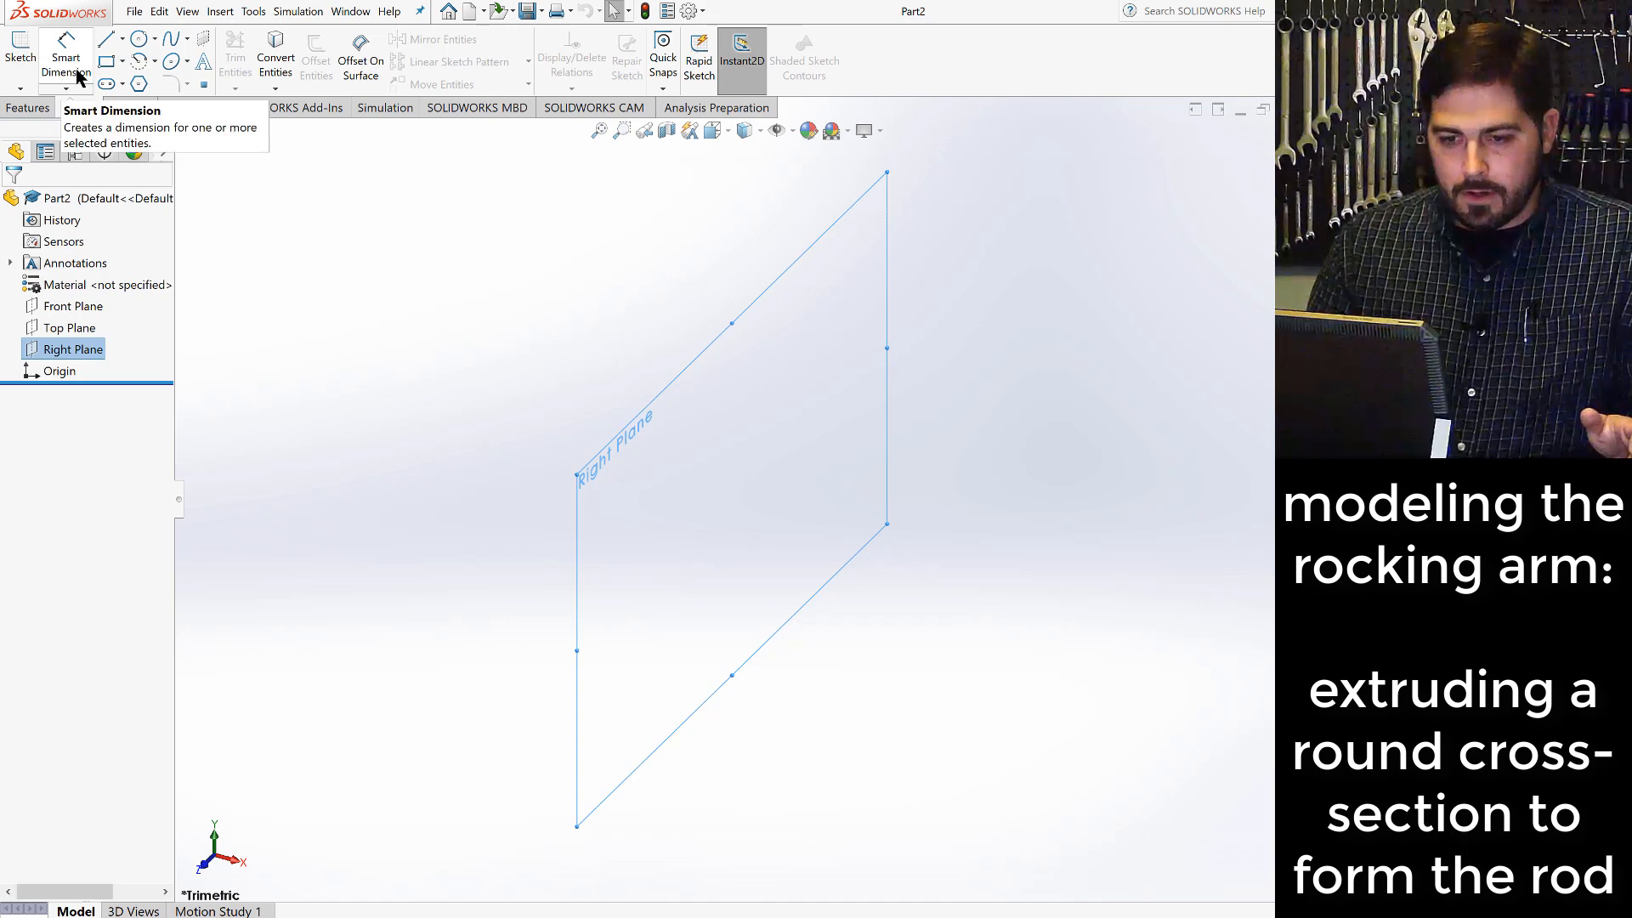
click(26, 64)
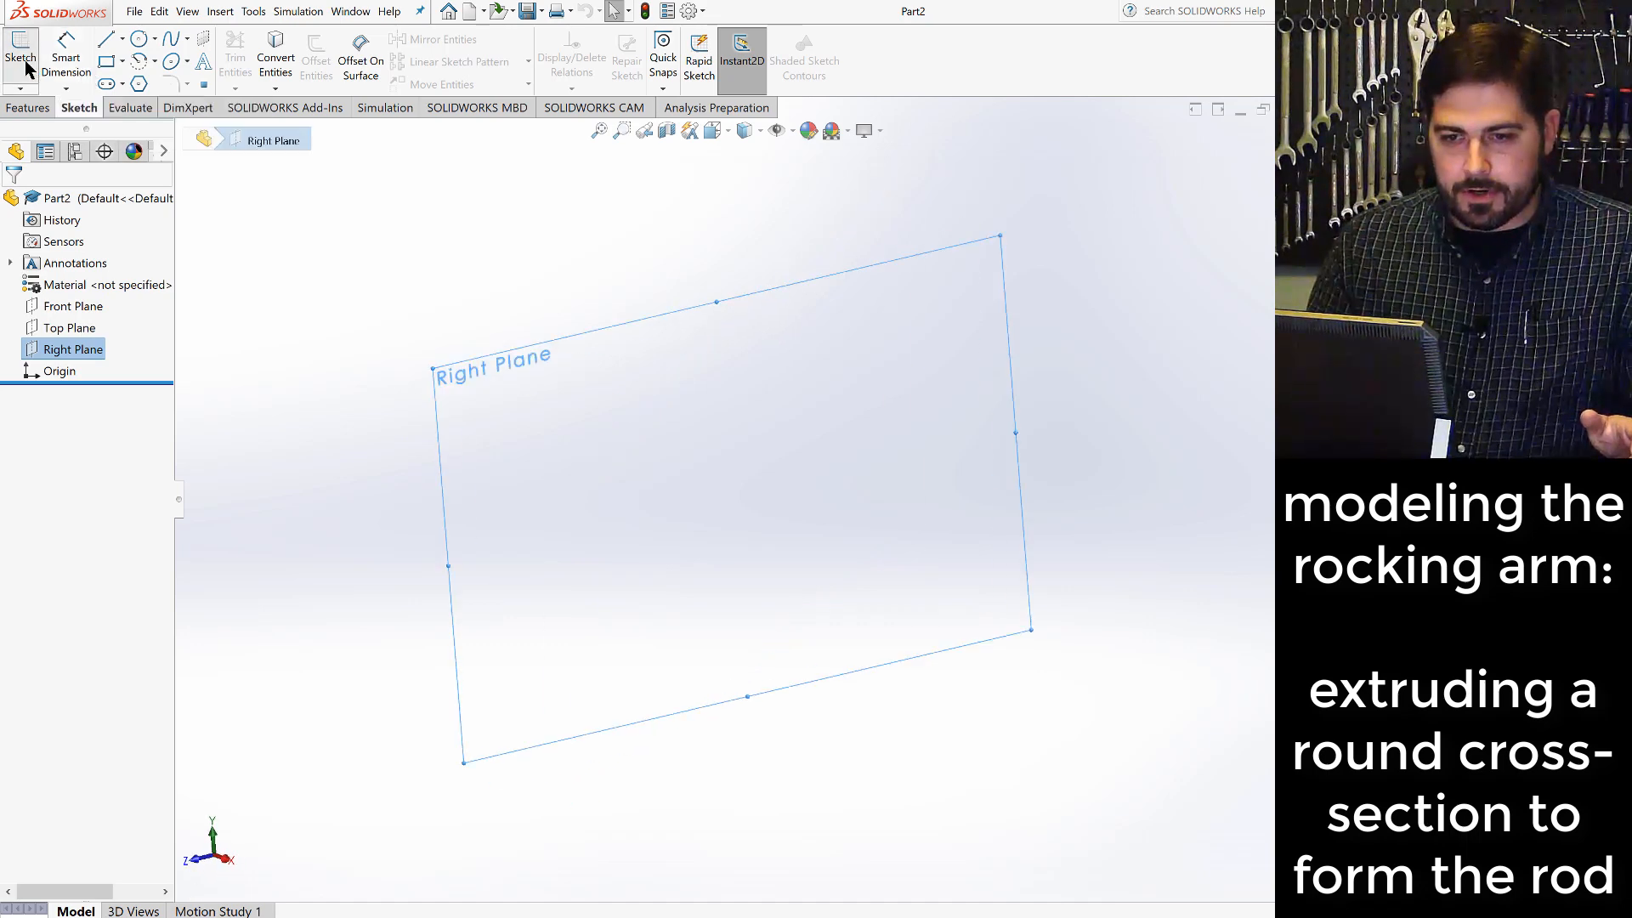
- Draw a circle of about 0.23 in radius centred on the origin as the rod's cross-section
click(139, 39)
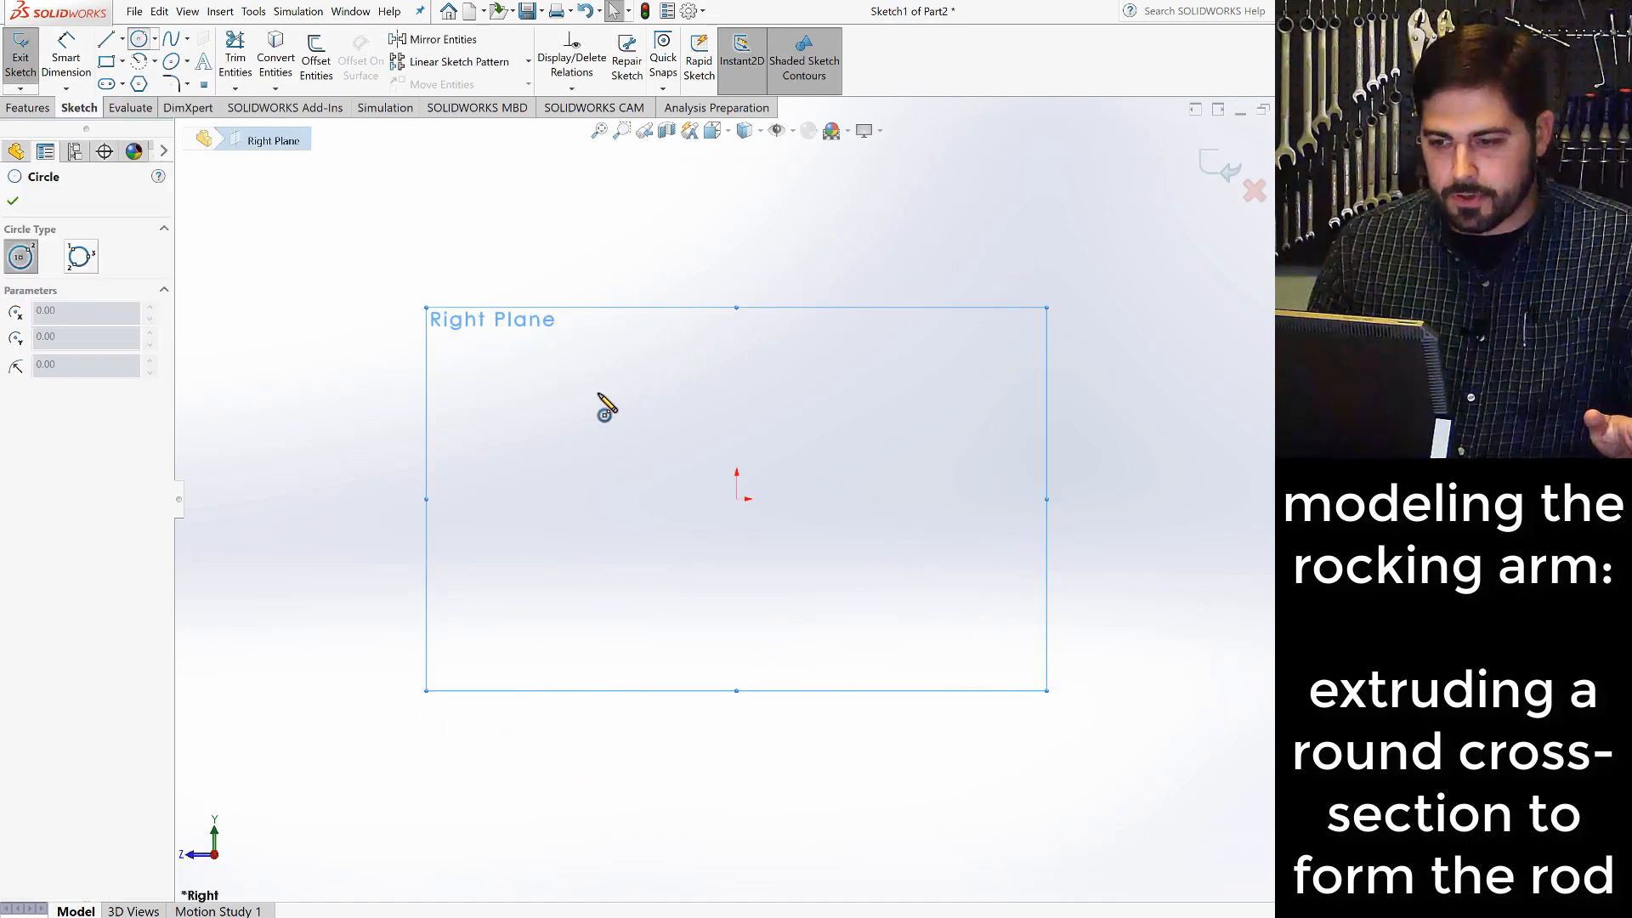
click(736, 499)
click(744, 518)
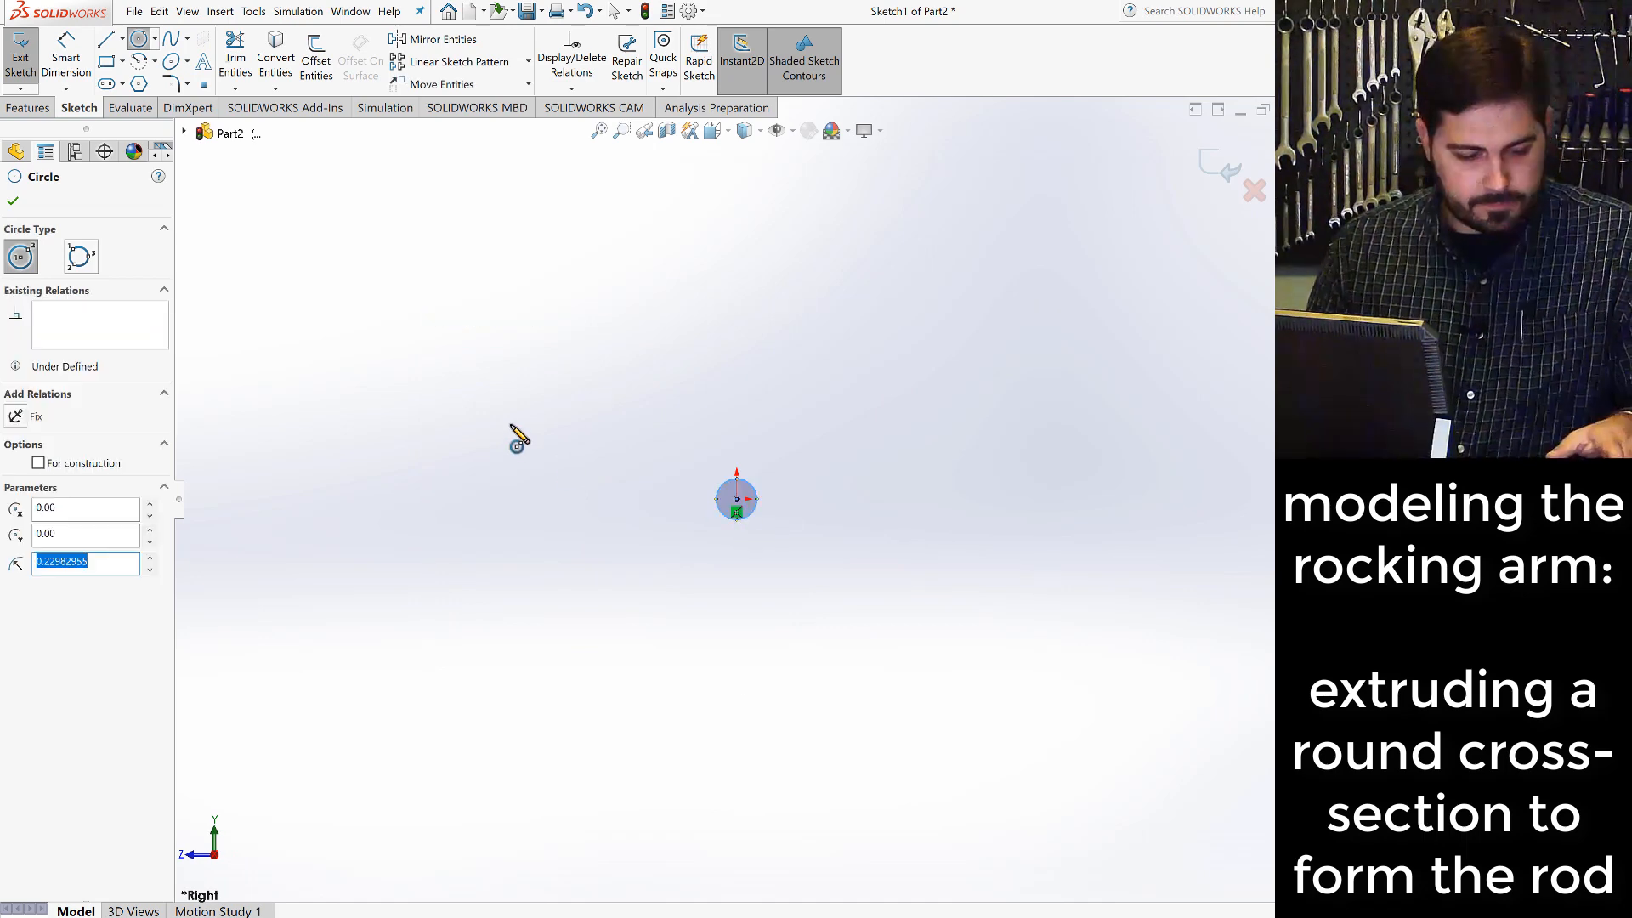
key(Escape)
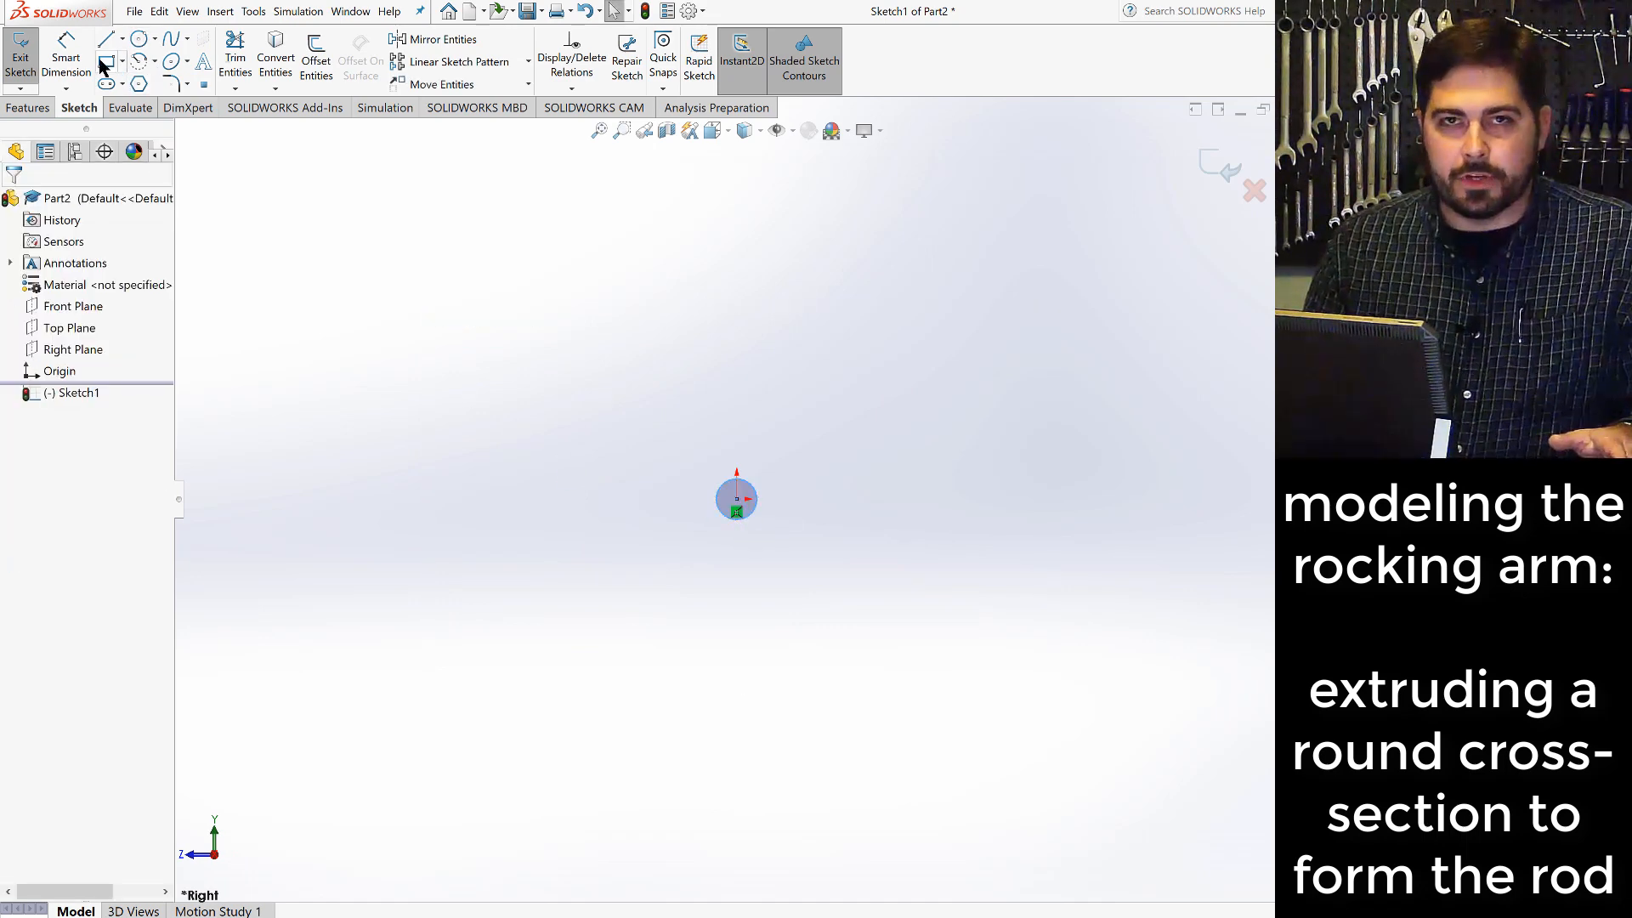
- Dimension the rod's cross-section circle to a diameter of 3/8 in
click(73, 56)
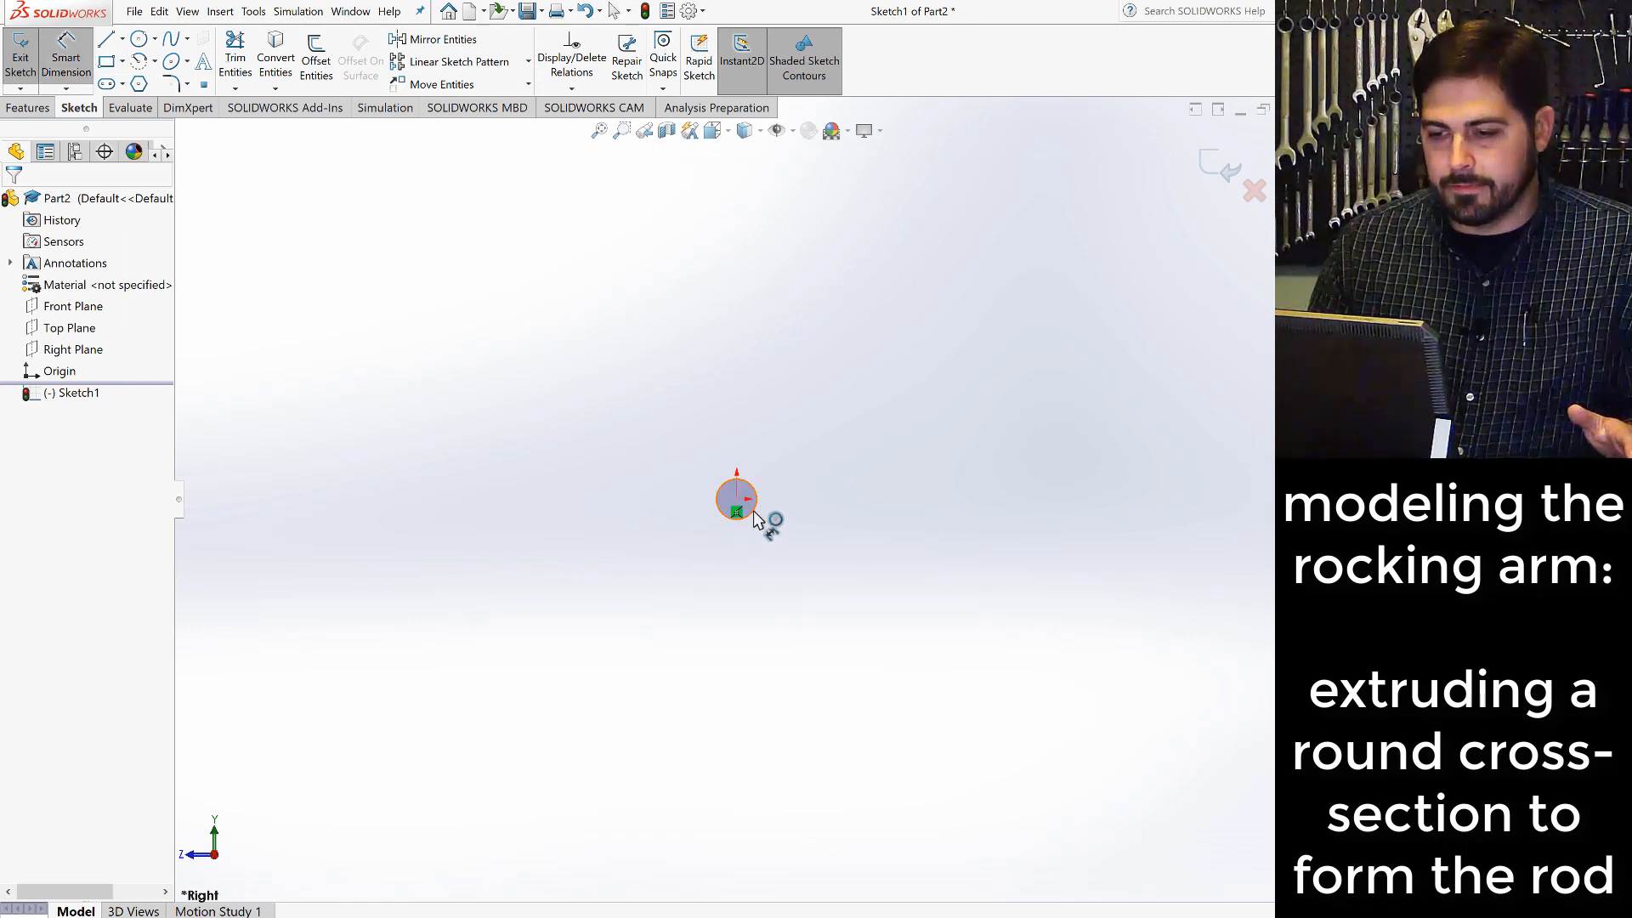
click(744, 538)
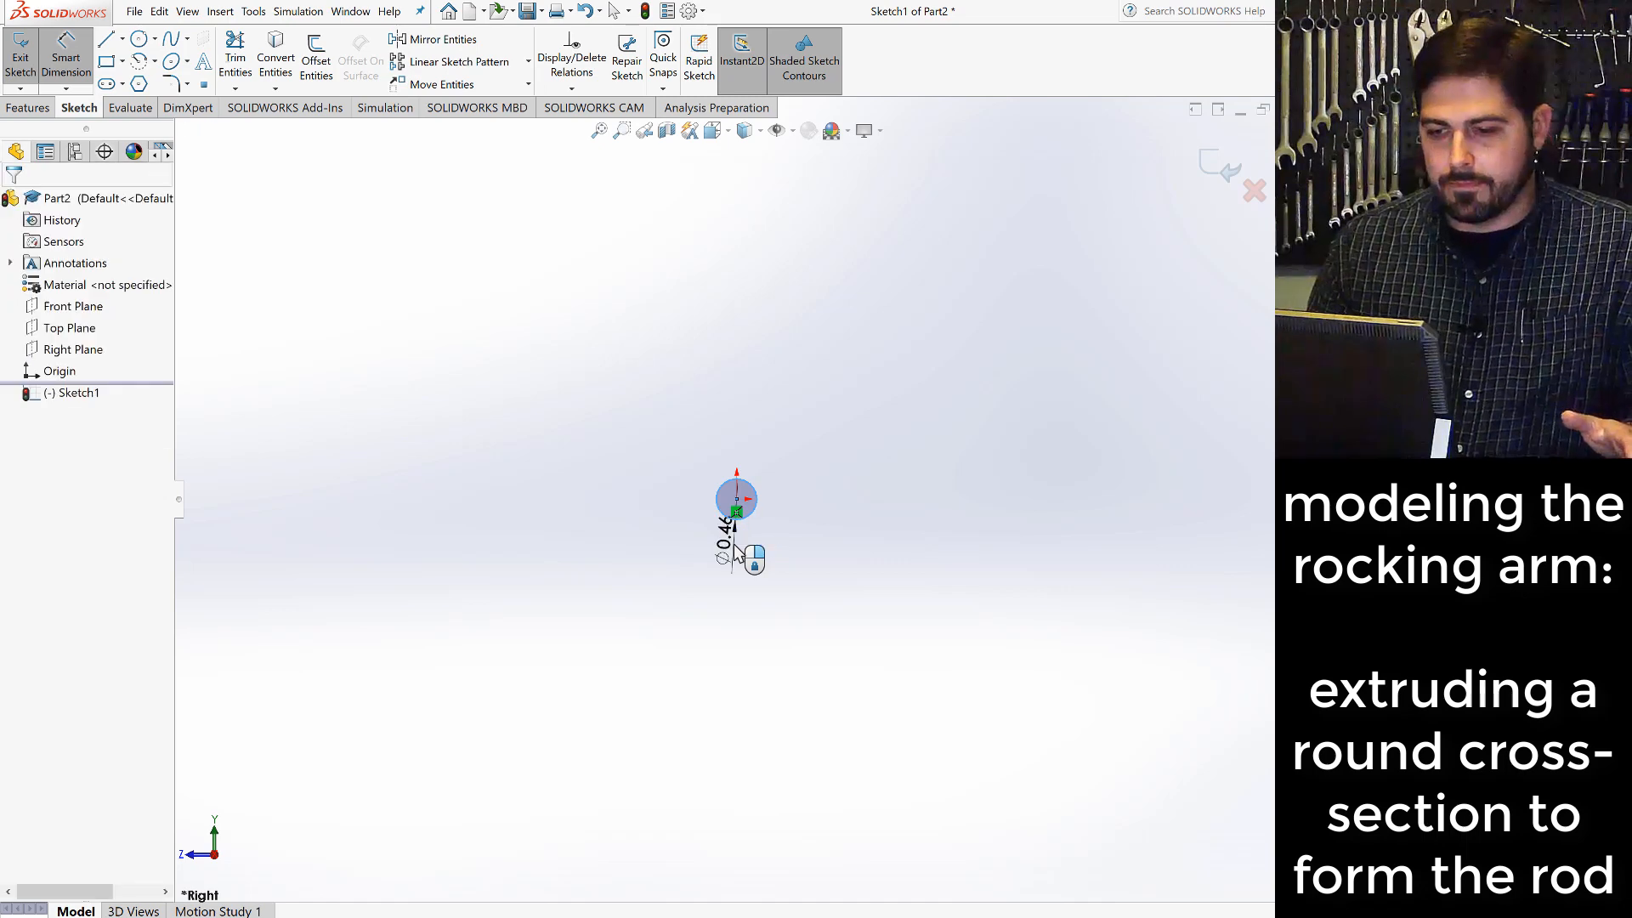
click(737, 551)
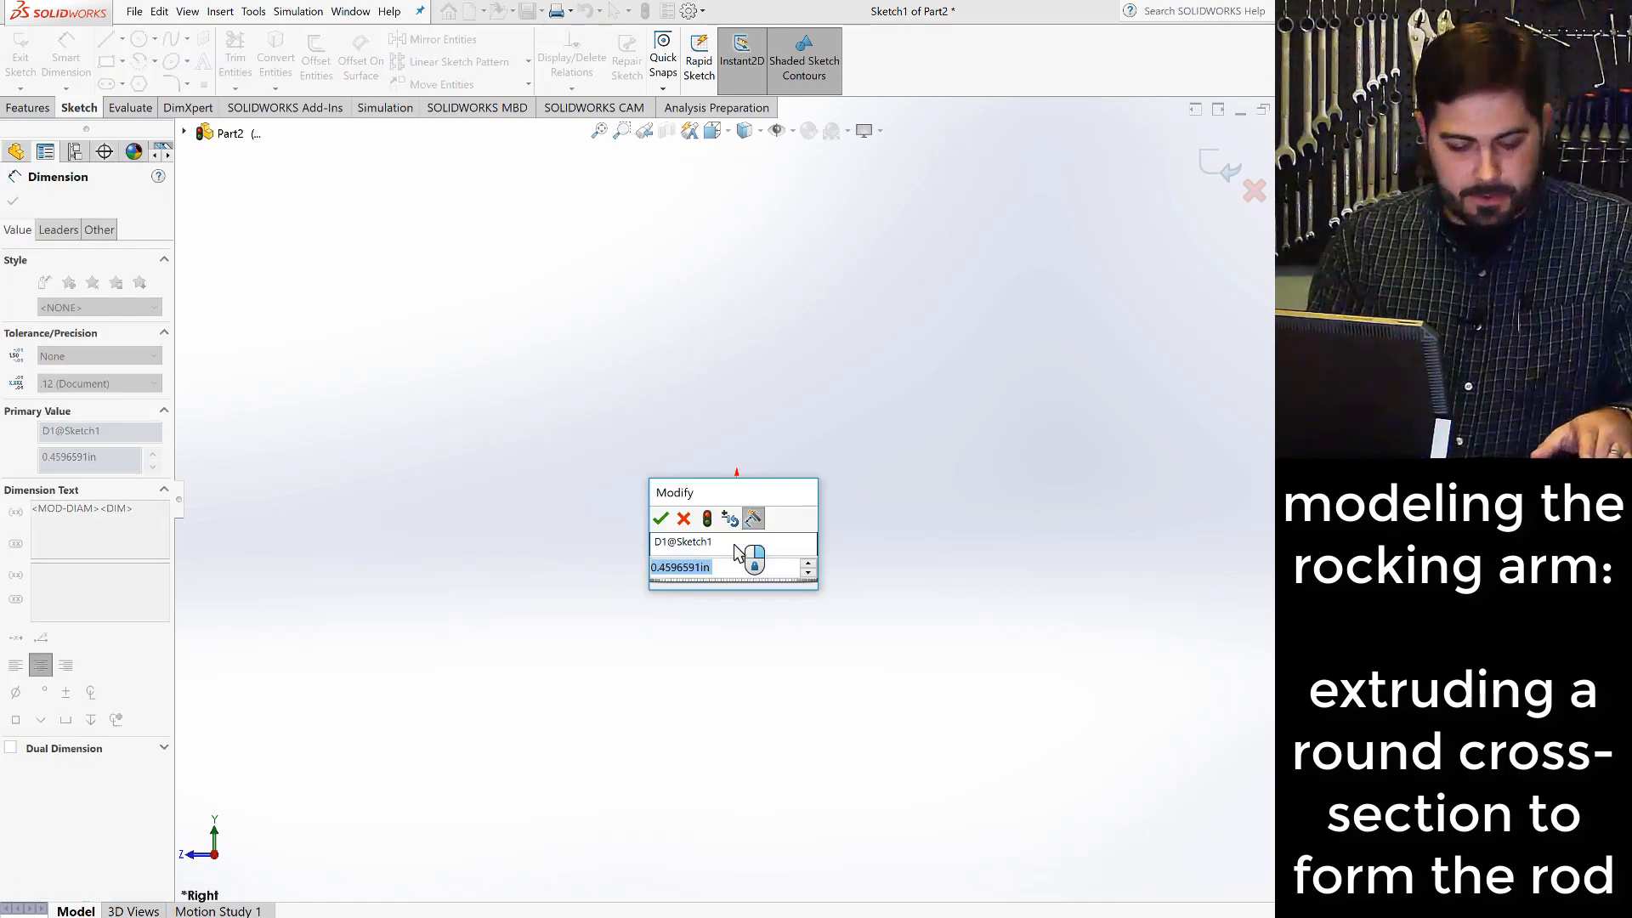
text(.375)
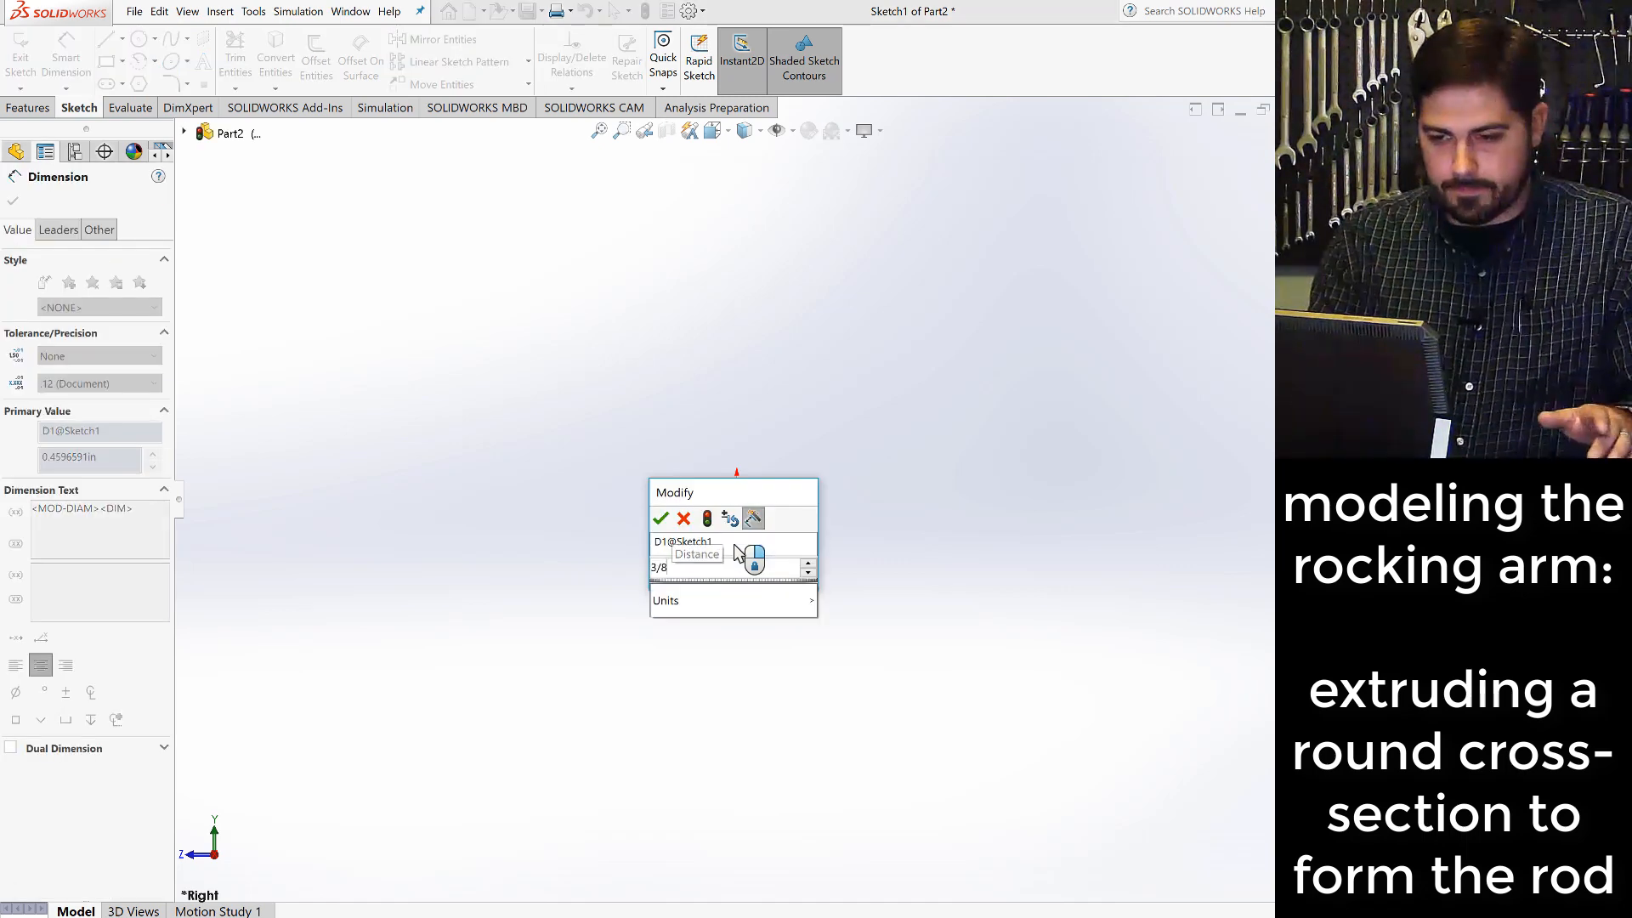
key(Return)
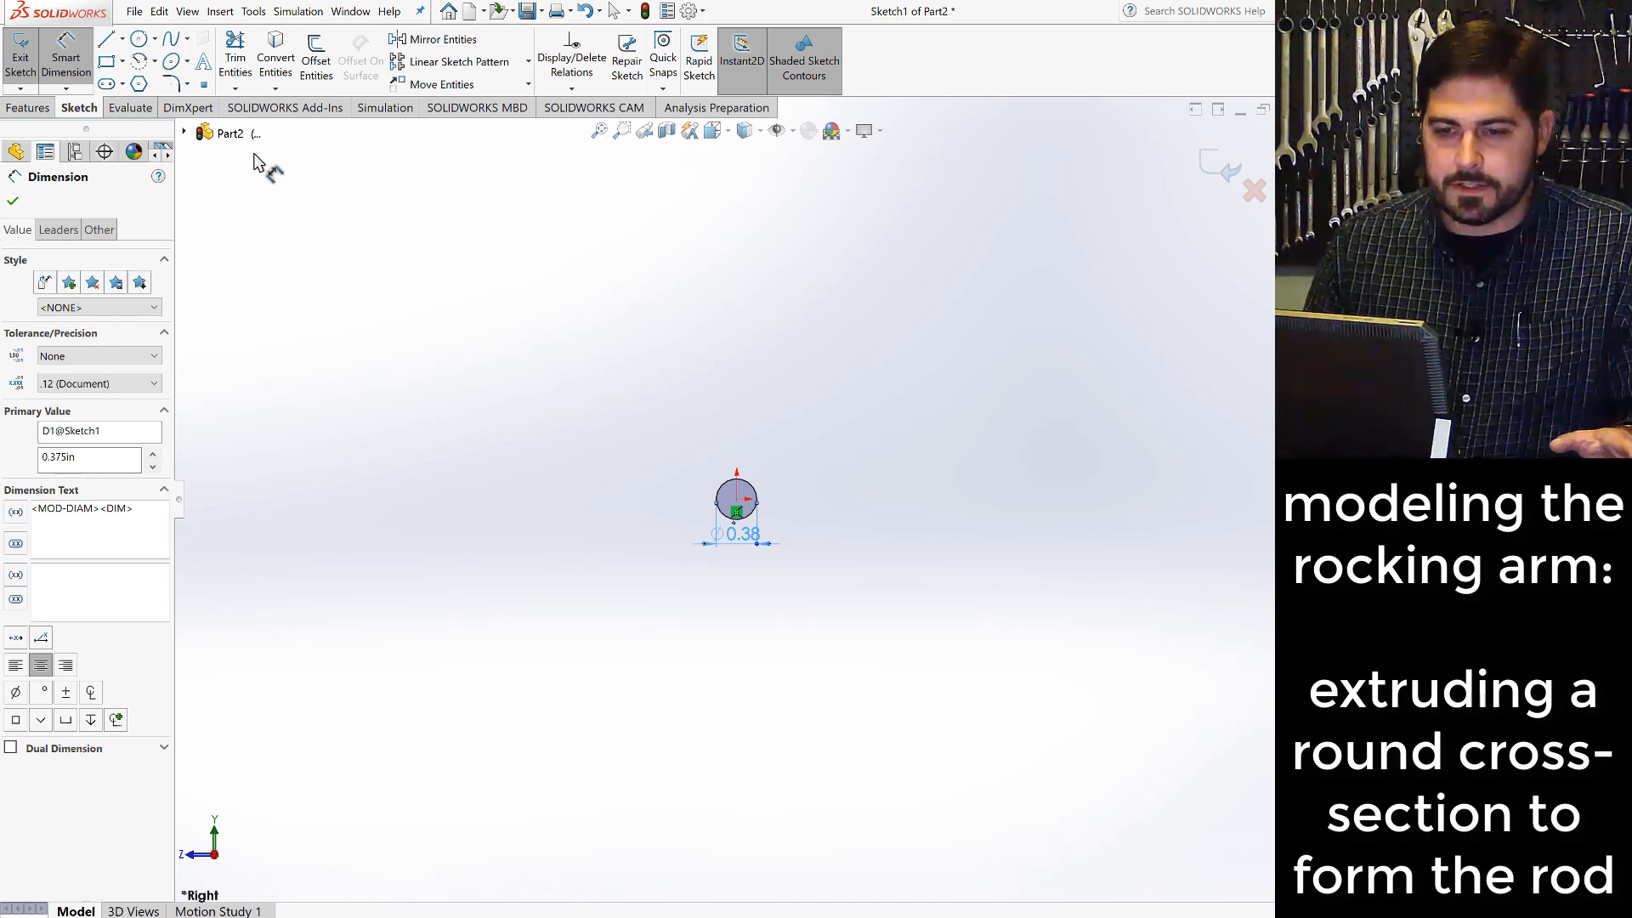
- Extrude the circle 12.5 in with the Mid Plane end condition, consulting the sway bar problem notes for the rod's length
click(28, 108)
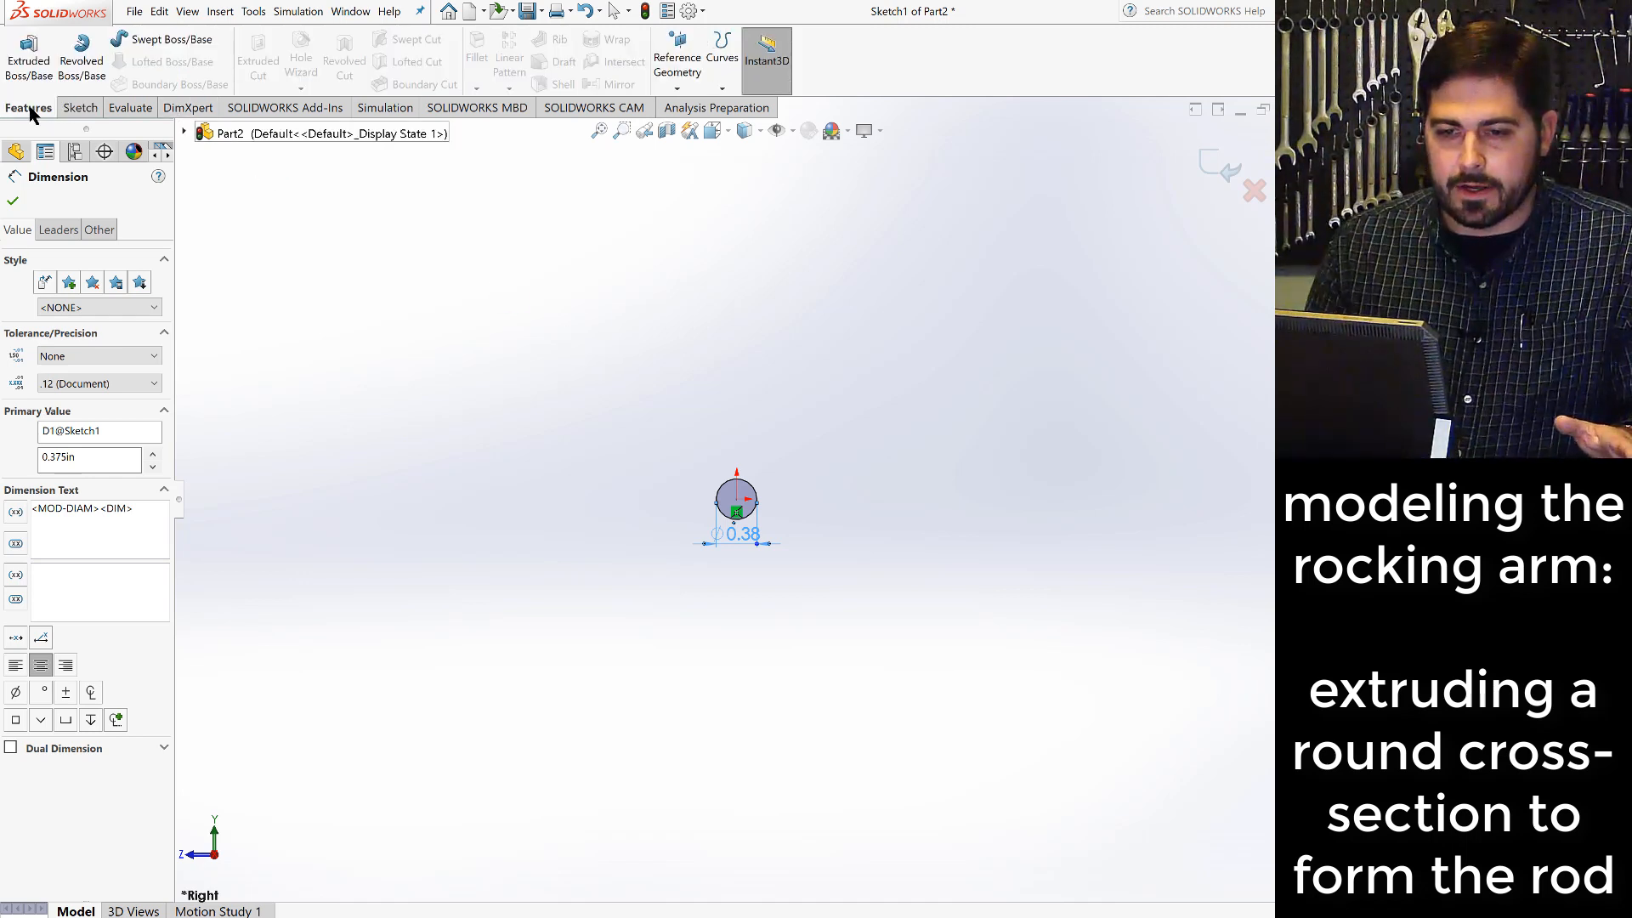
click(28, 61)
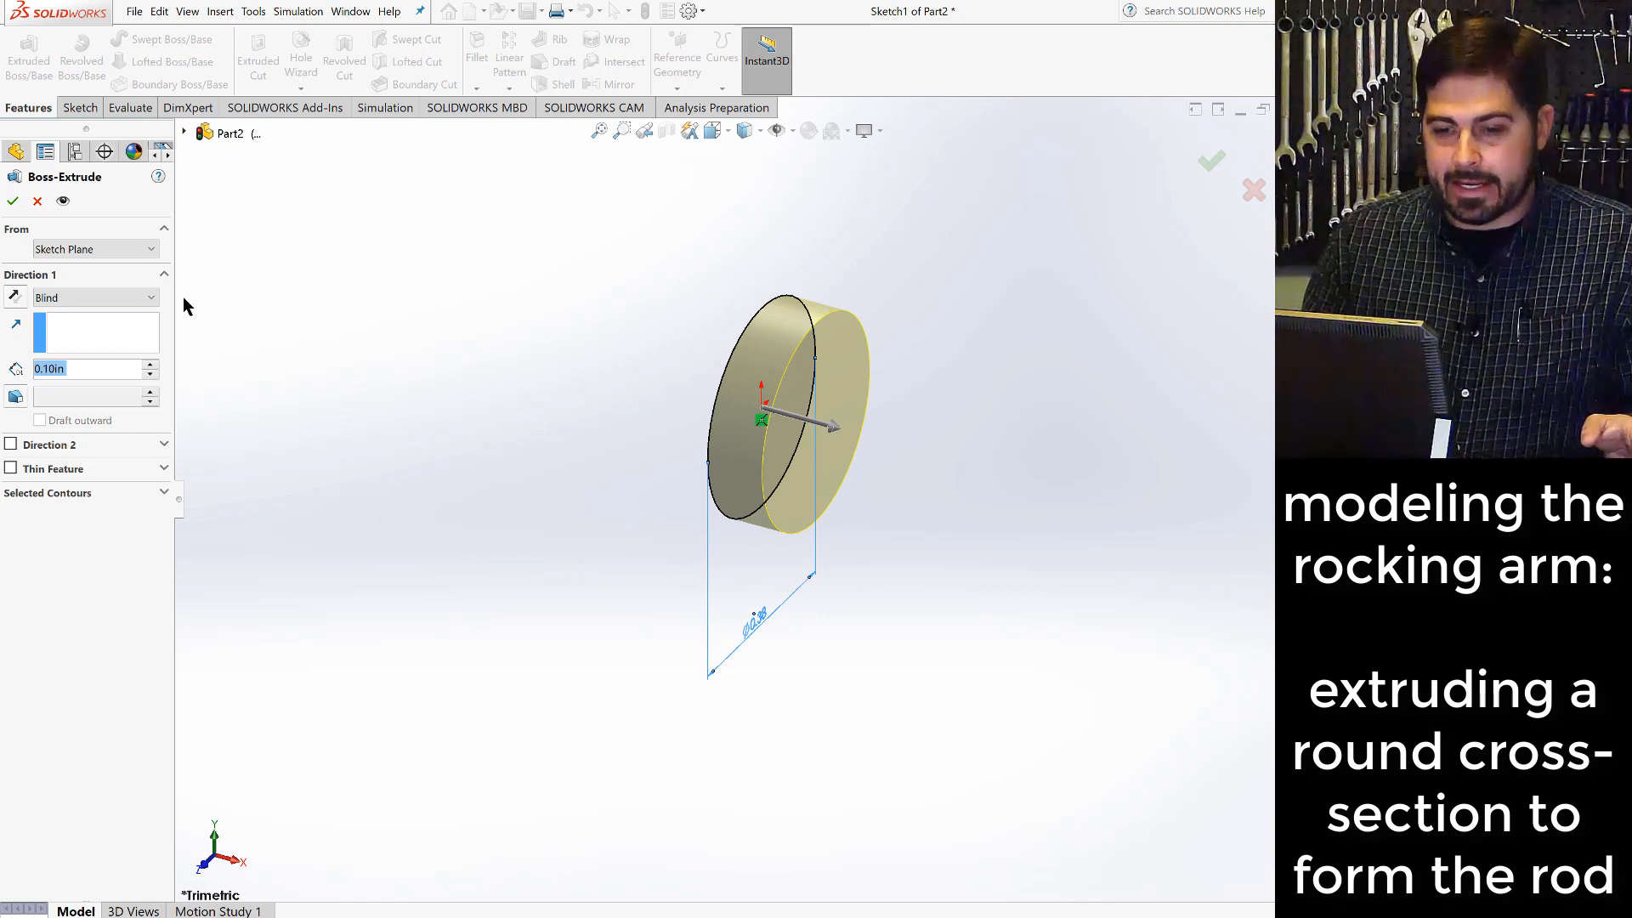
click(153, 298)
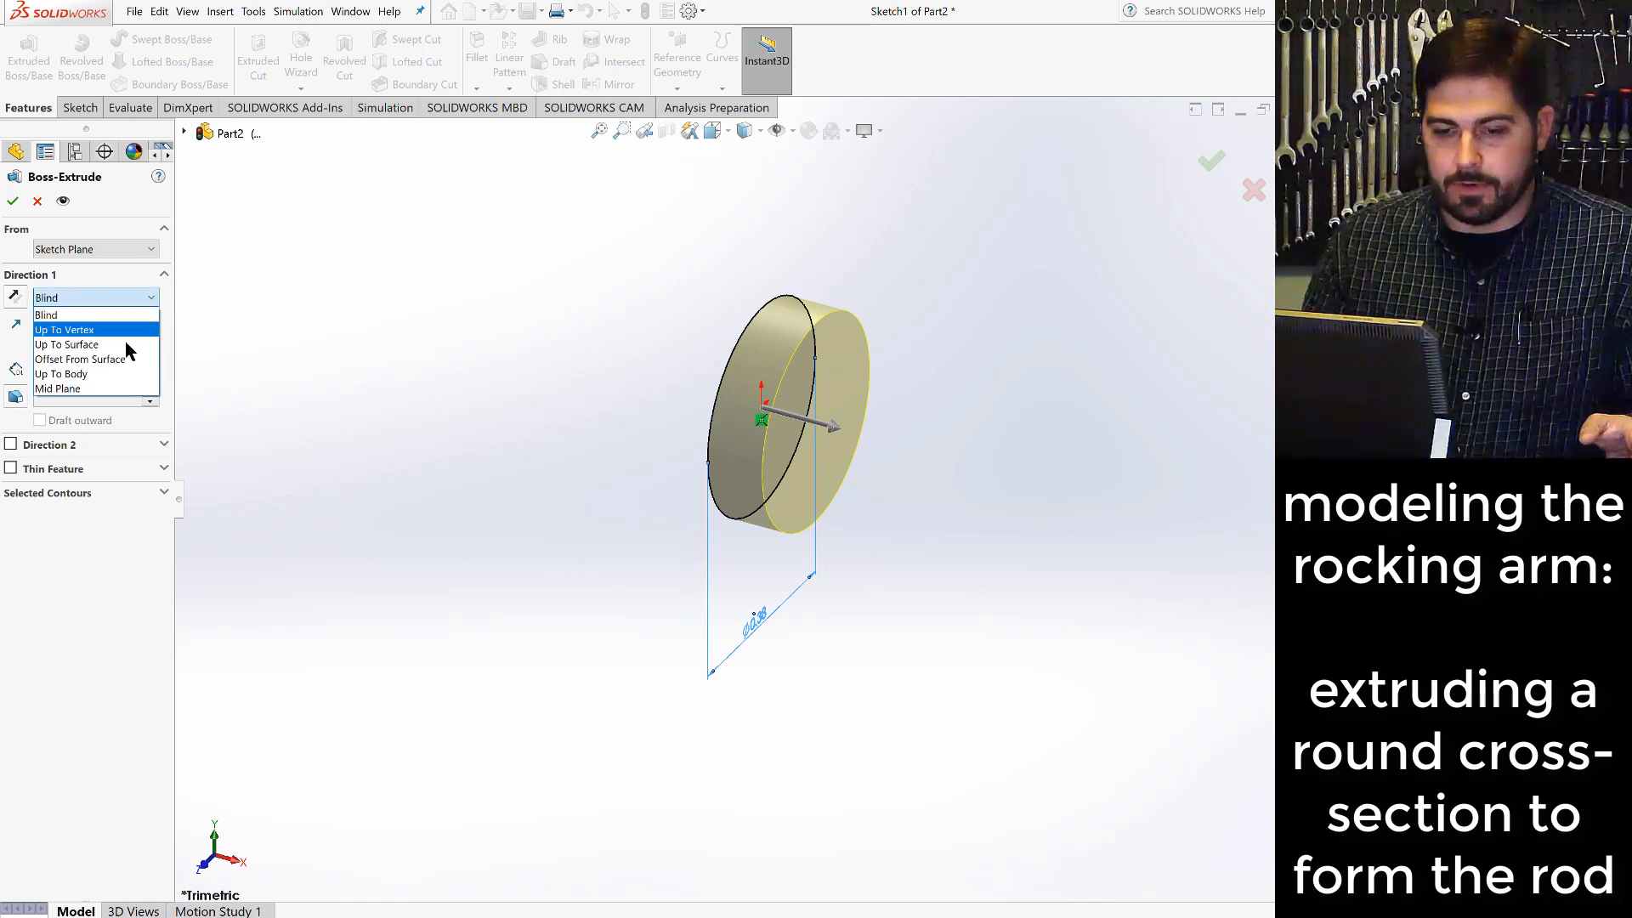
click(92, 388)
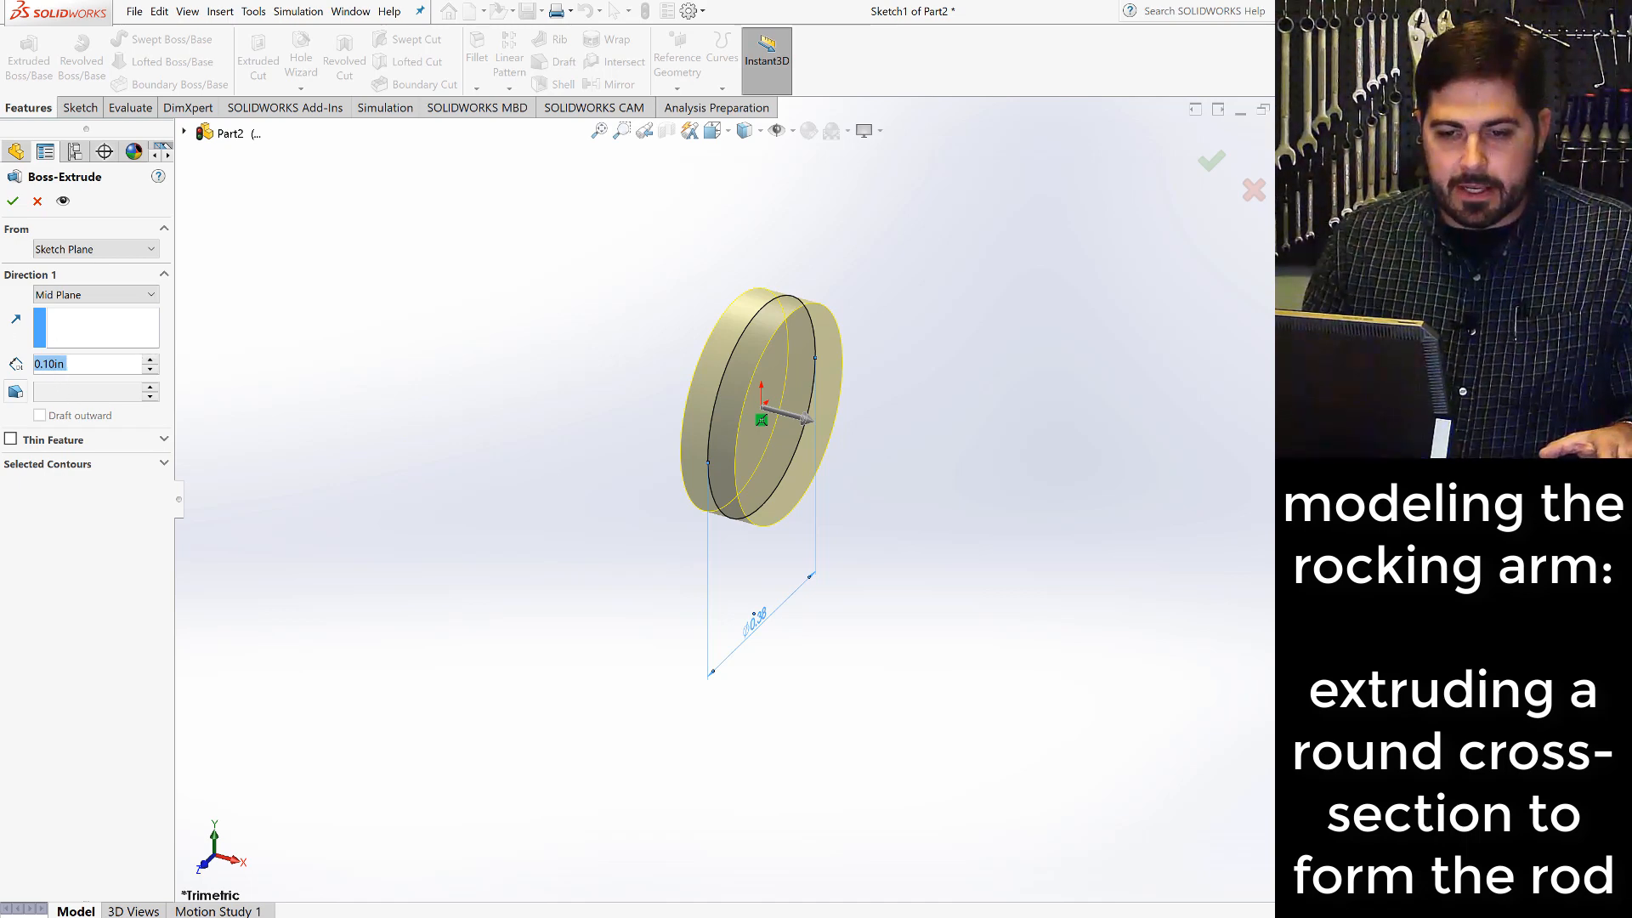
key(alt+Tab)
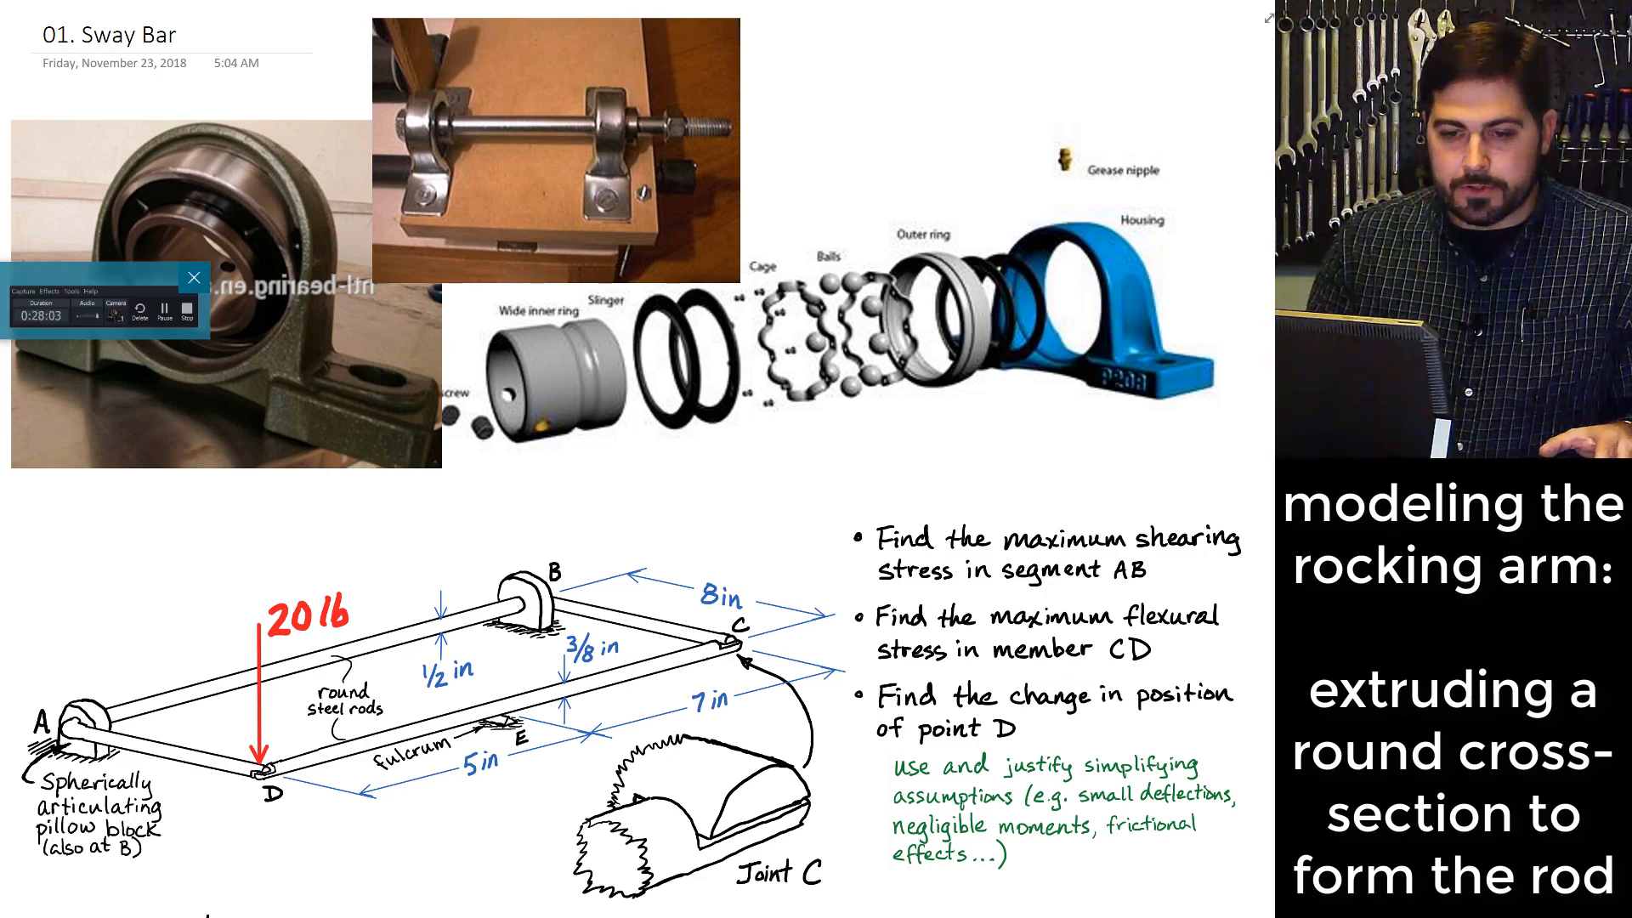
click(2, 366)
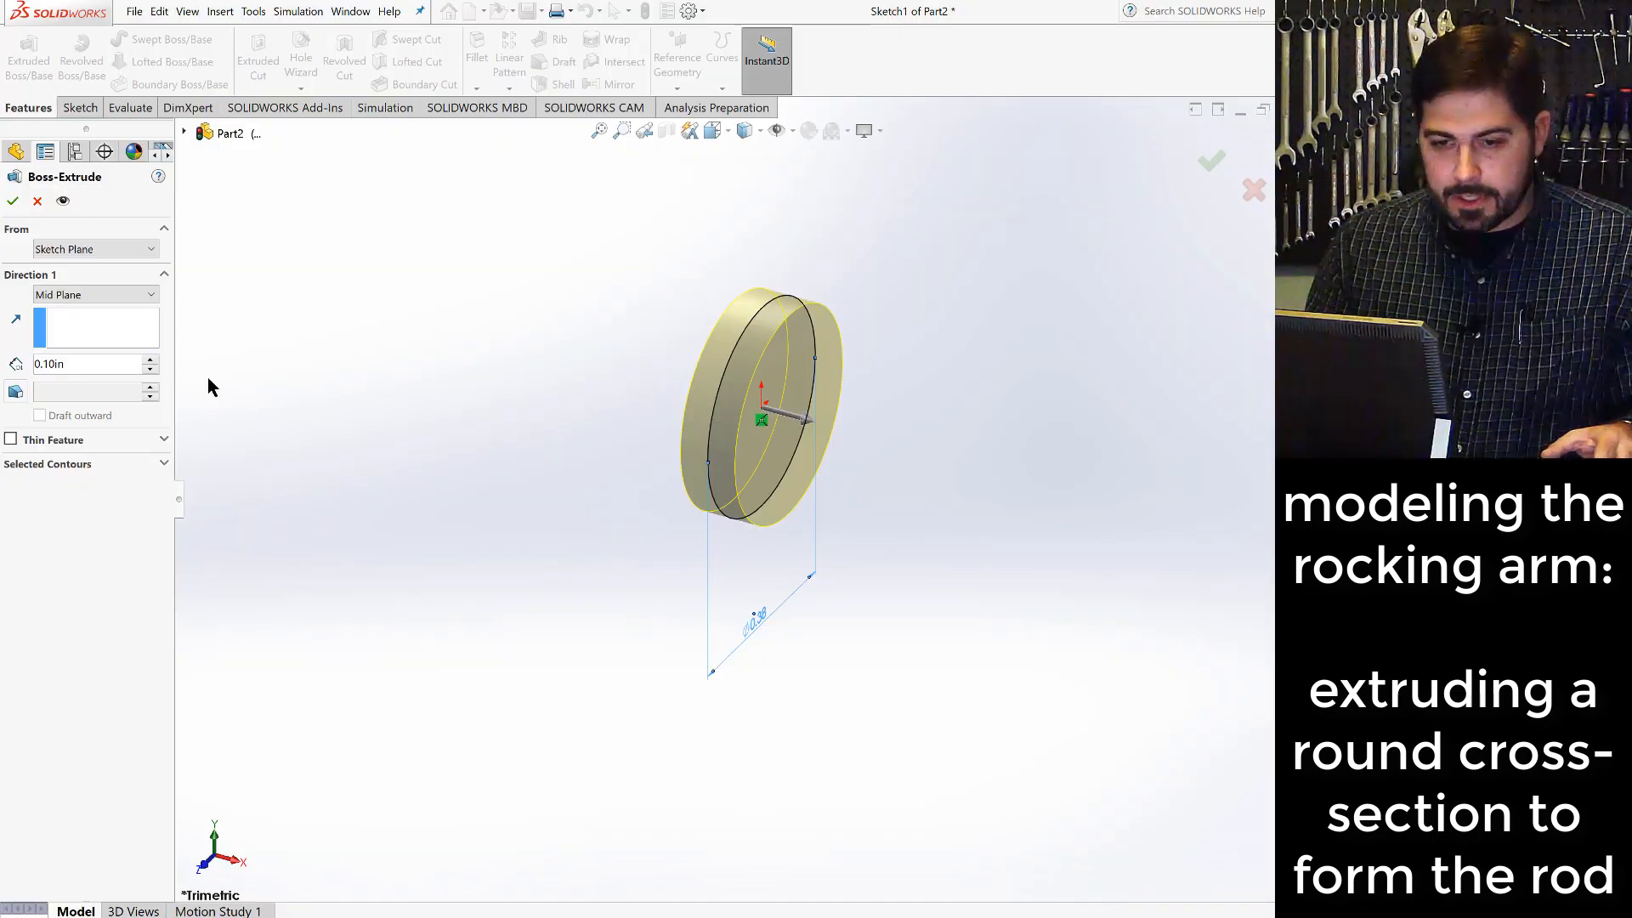
click(113, 363)
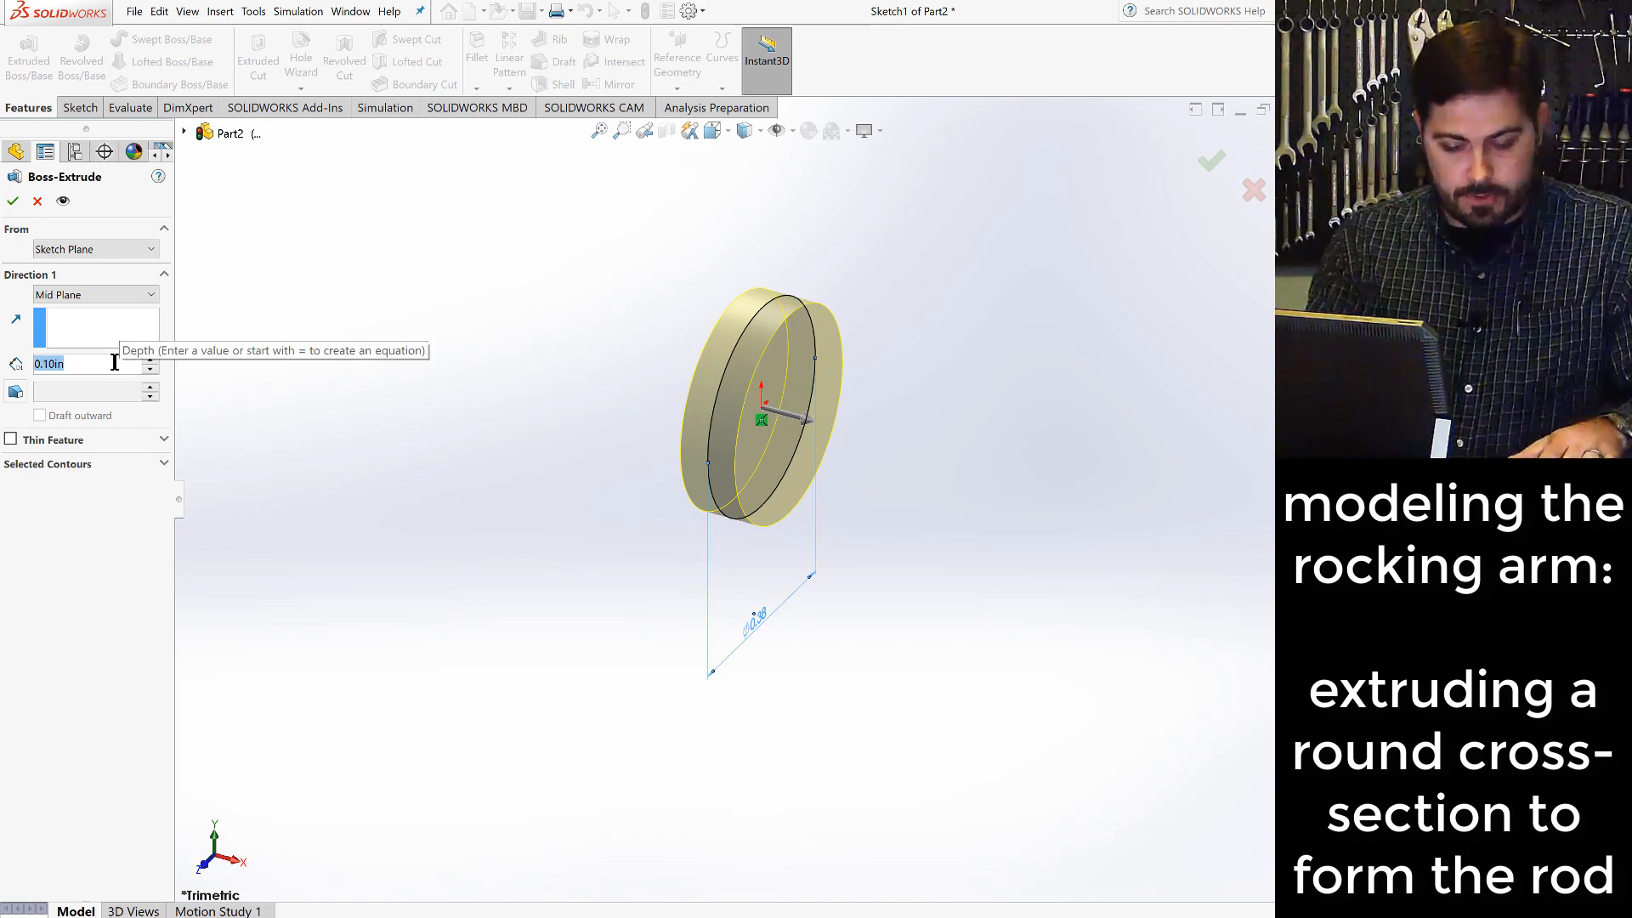
text(12.5)
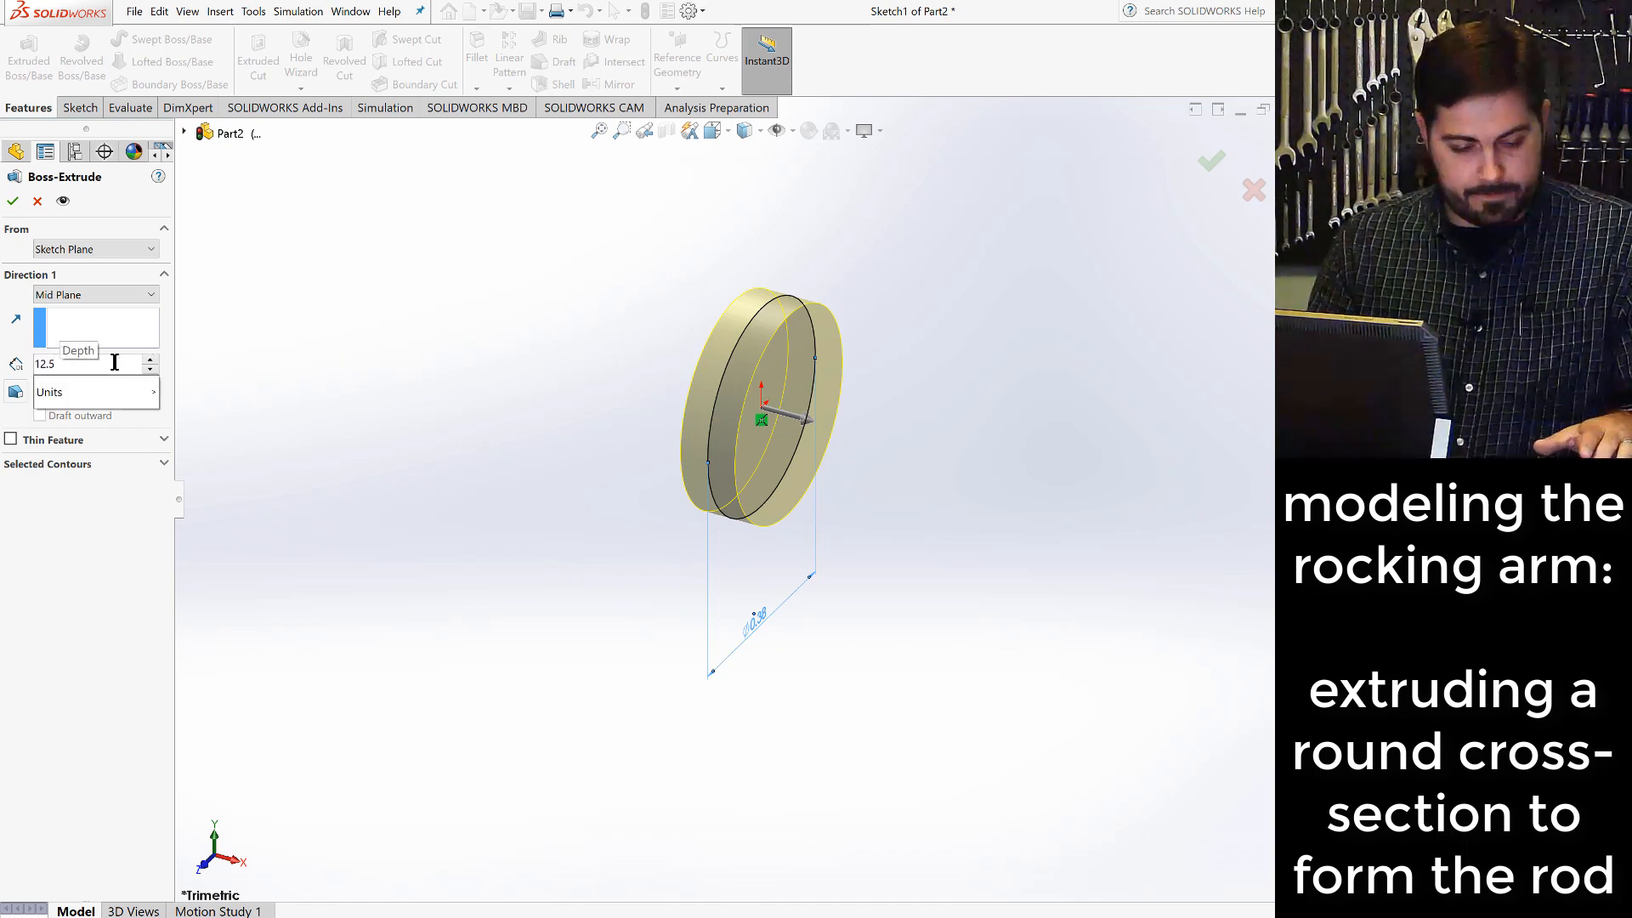
key(Return)
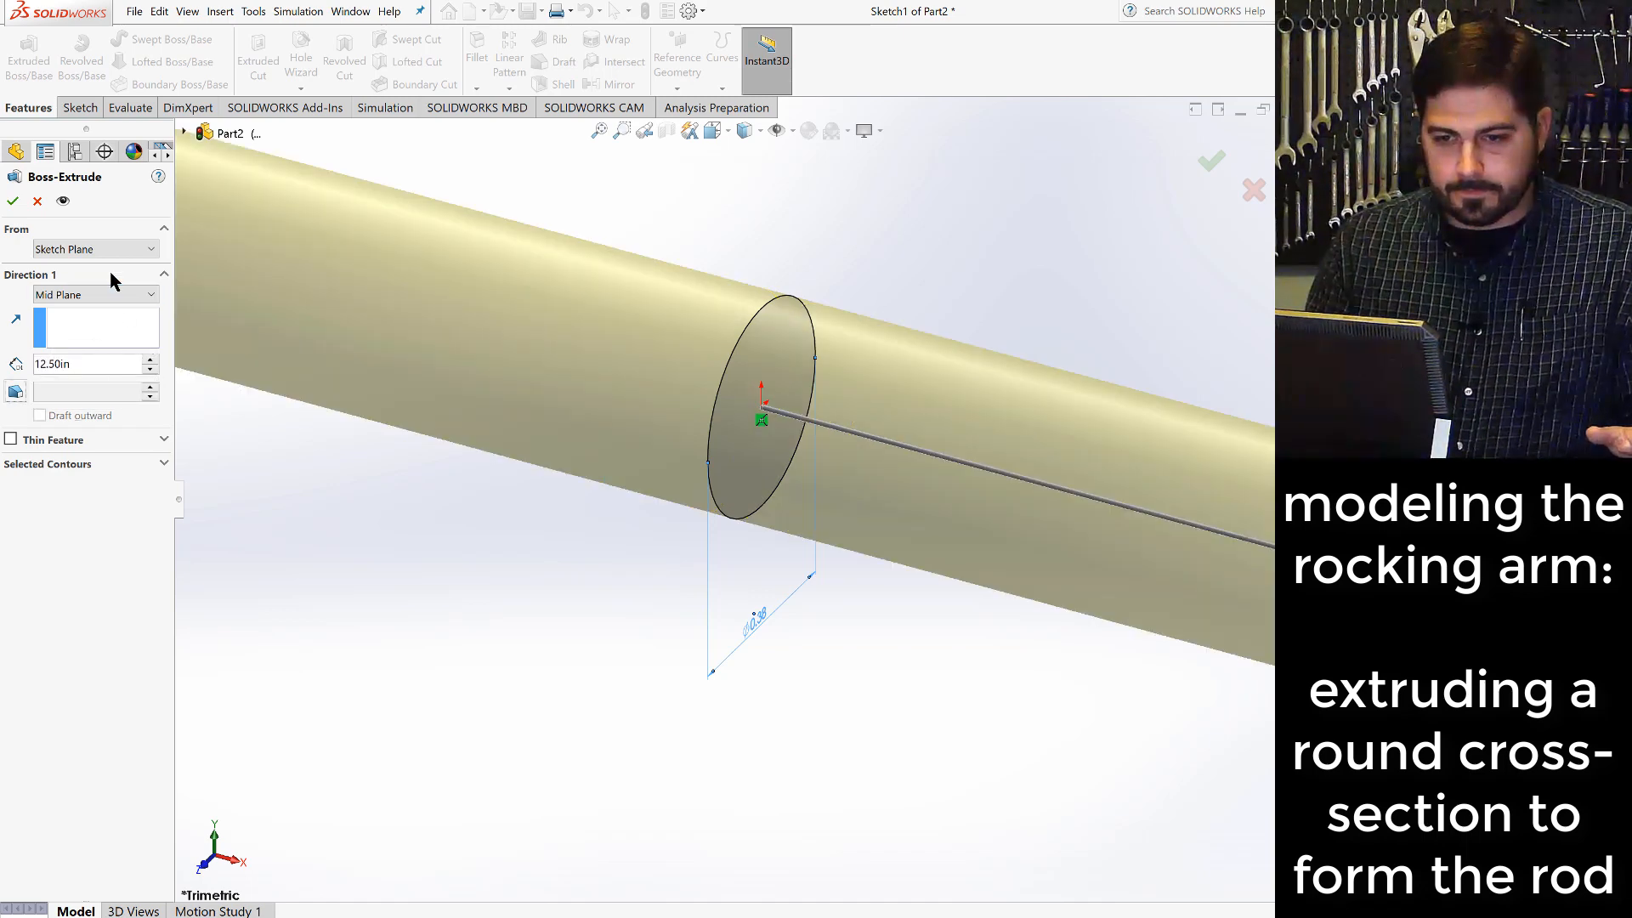
key(f)
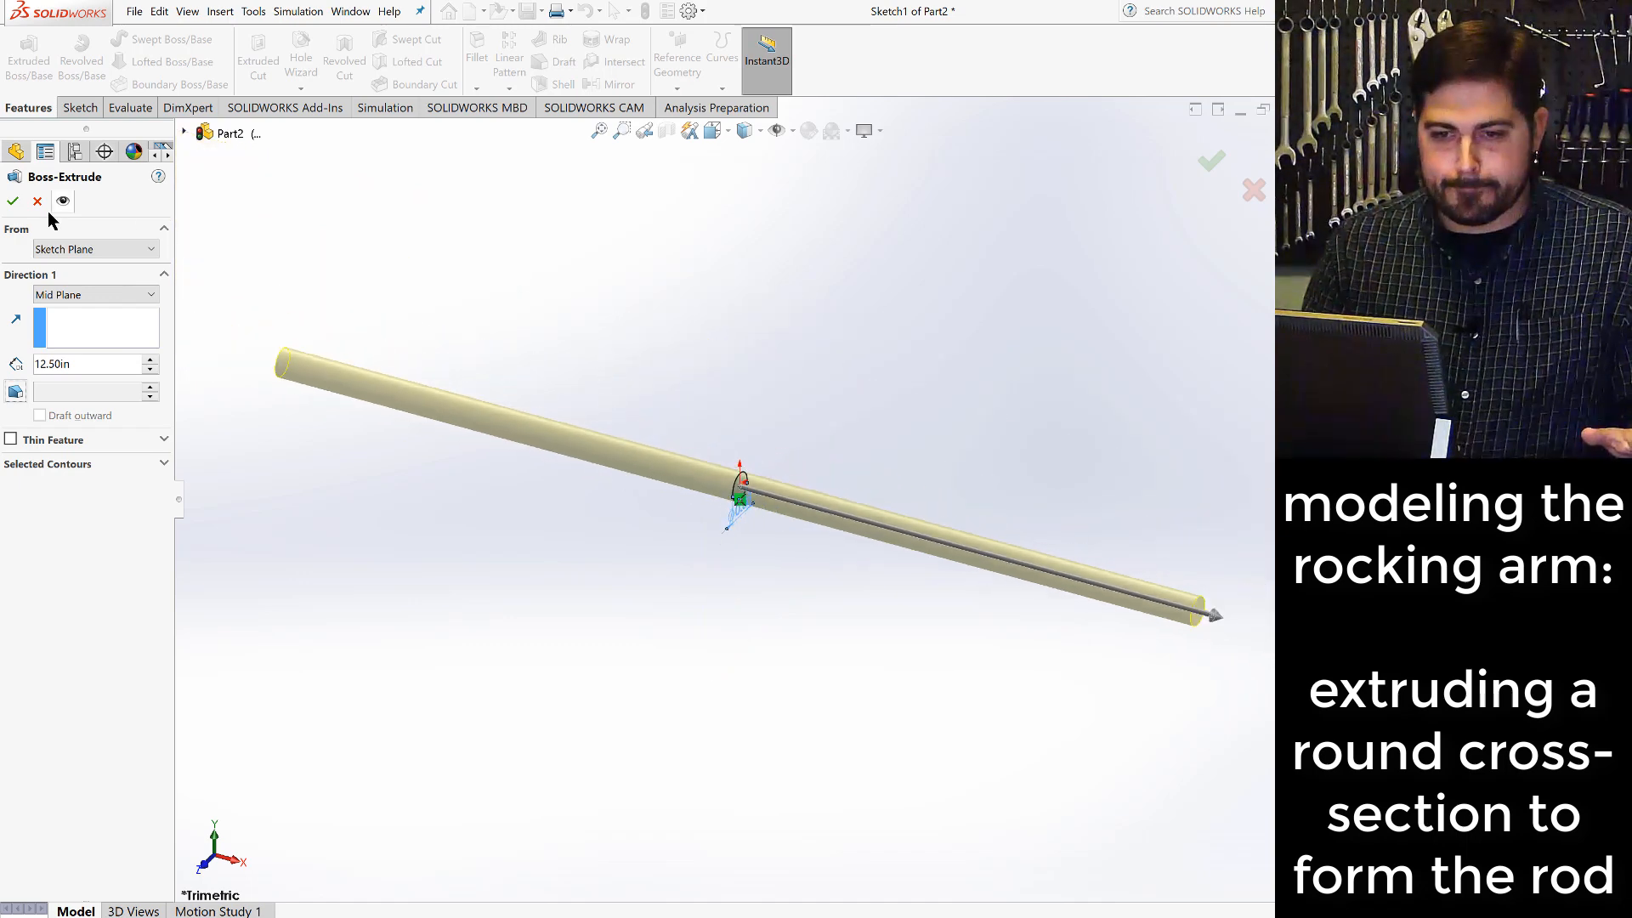
click(14, 201)
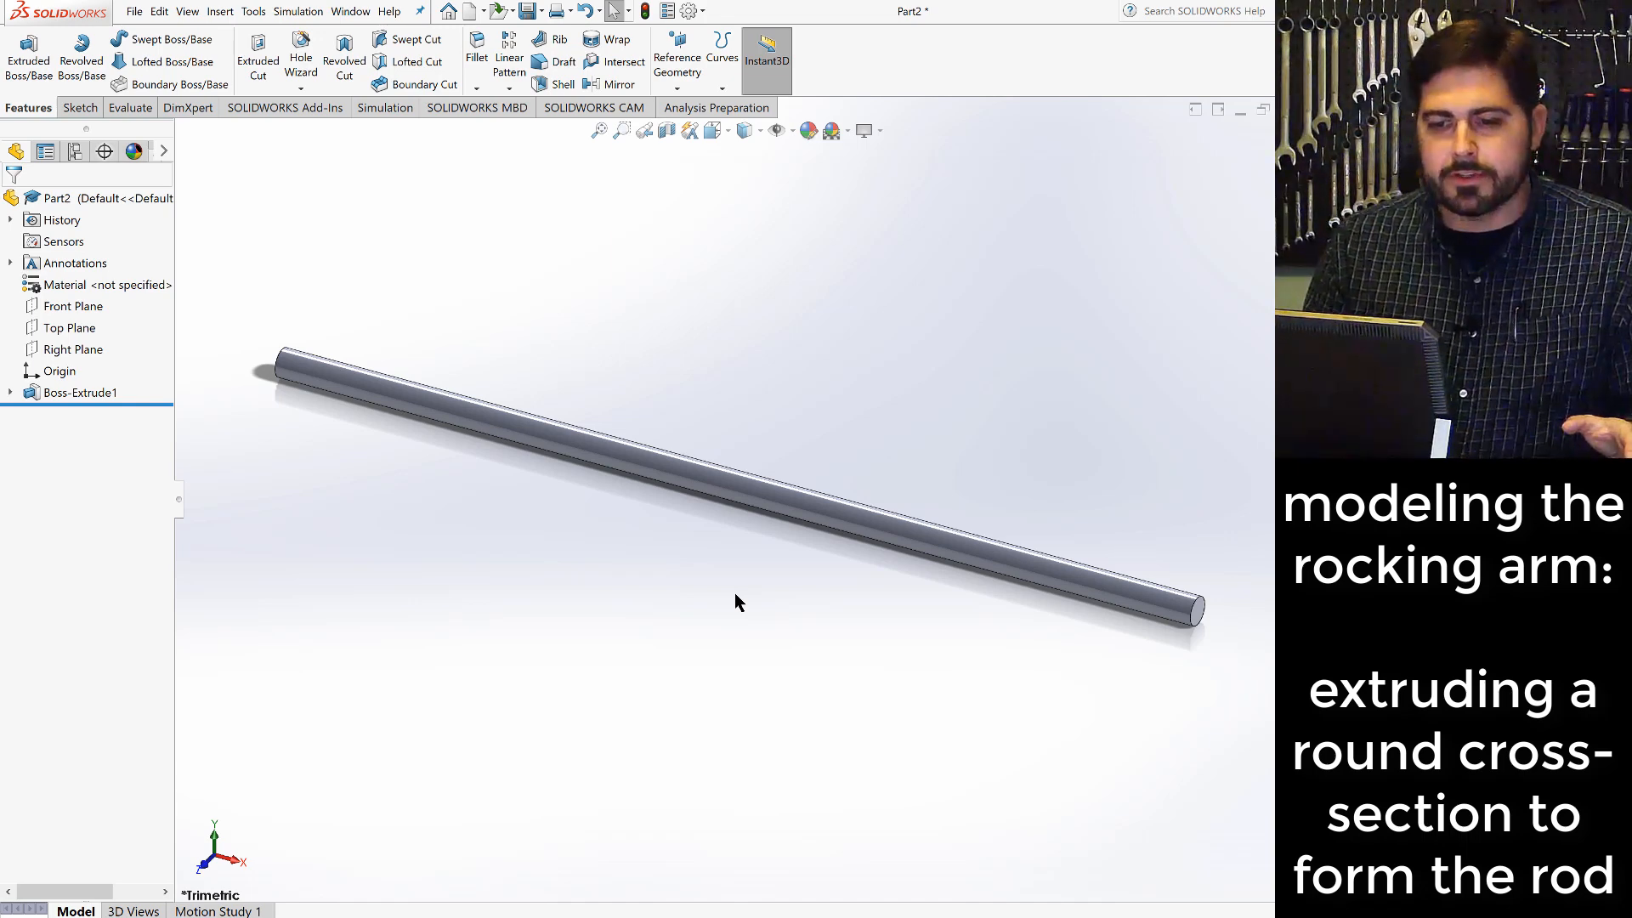
- Edit the rod's extrusion to a Blind end condition with a depth of 6.25 in
right_click(107, 395)
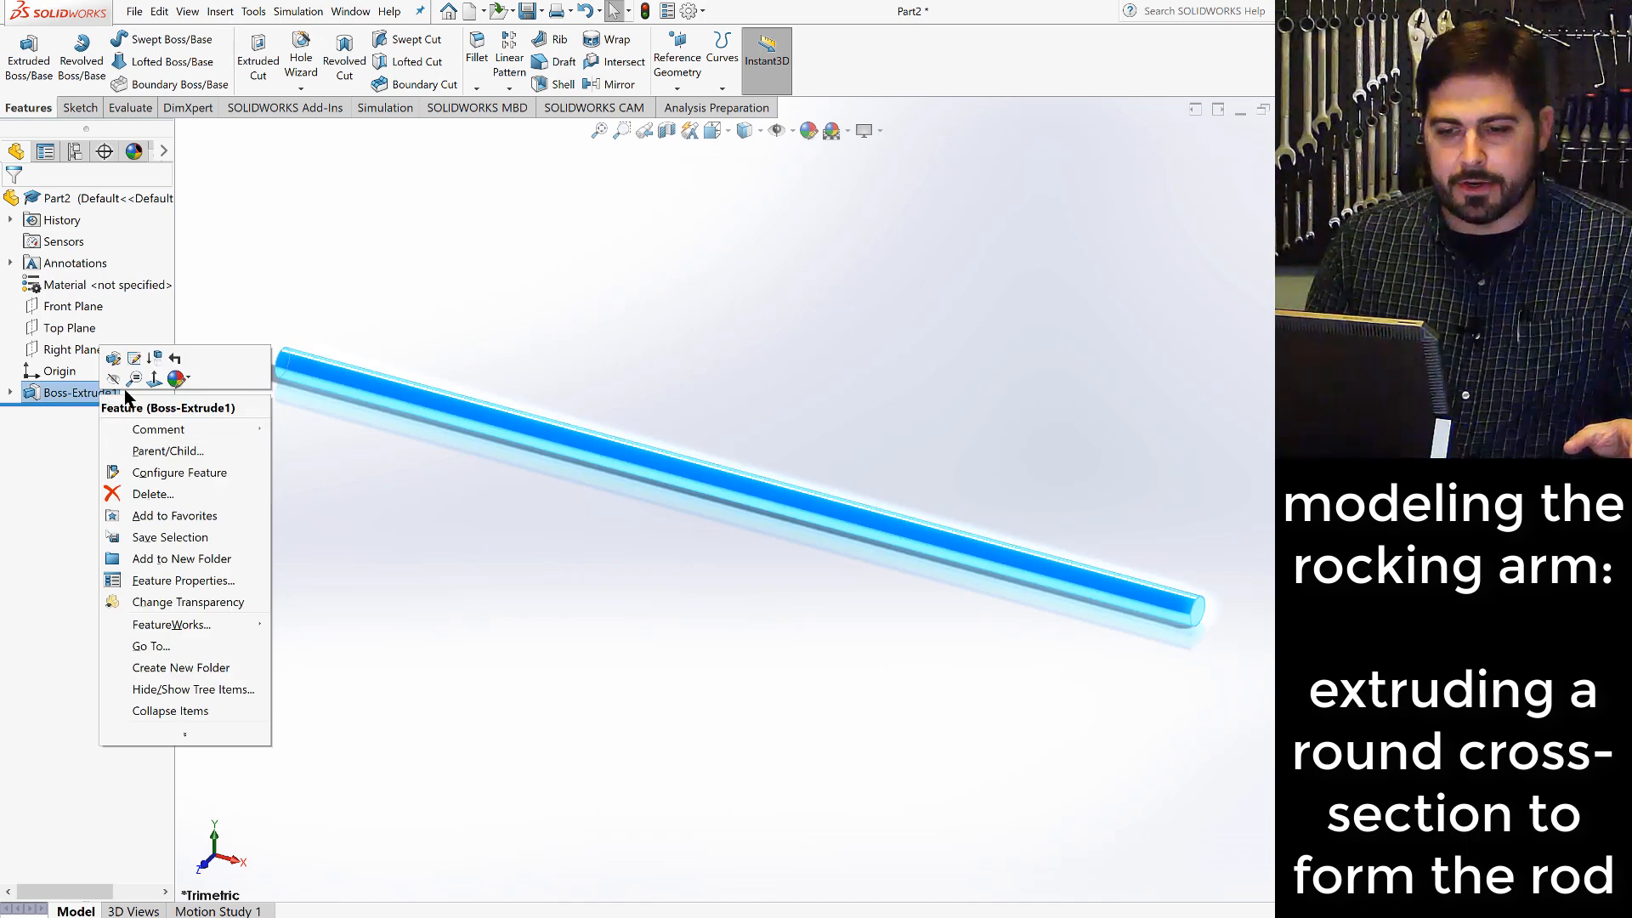
click(113, 358)
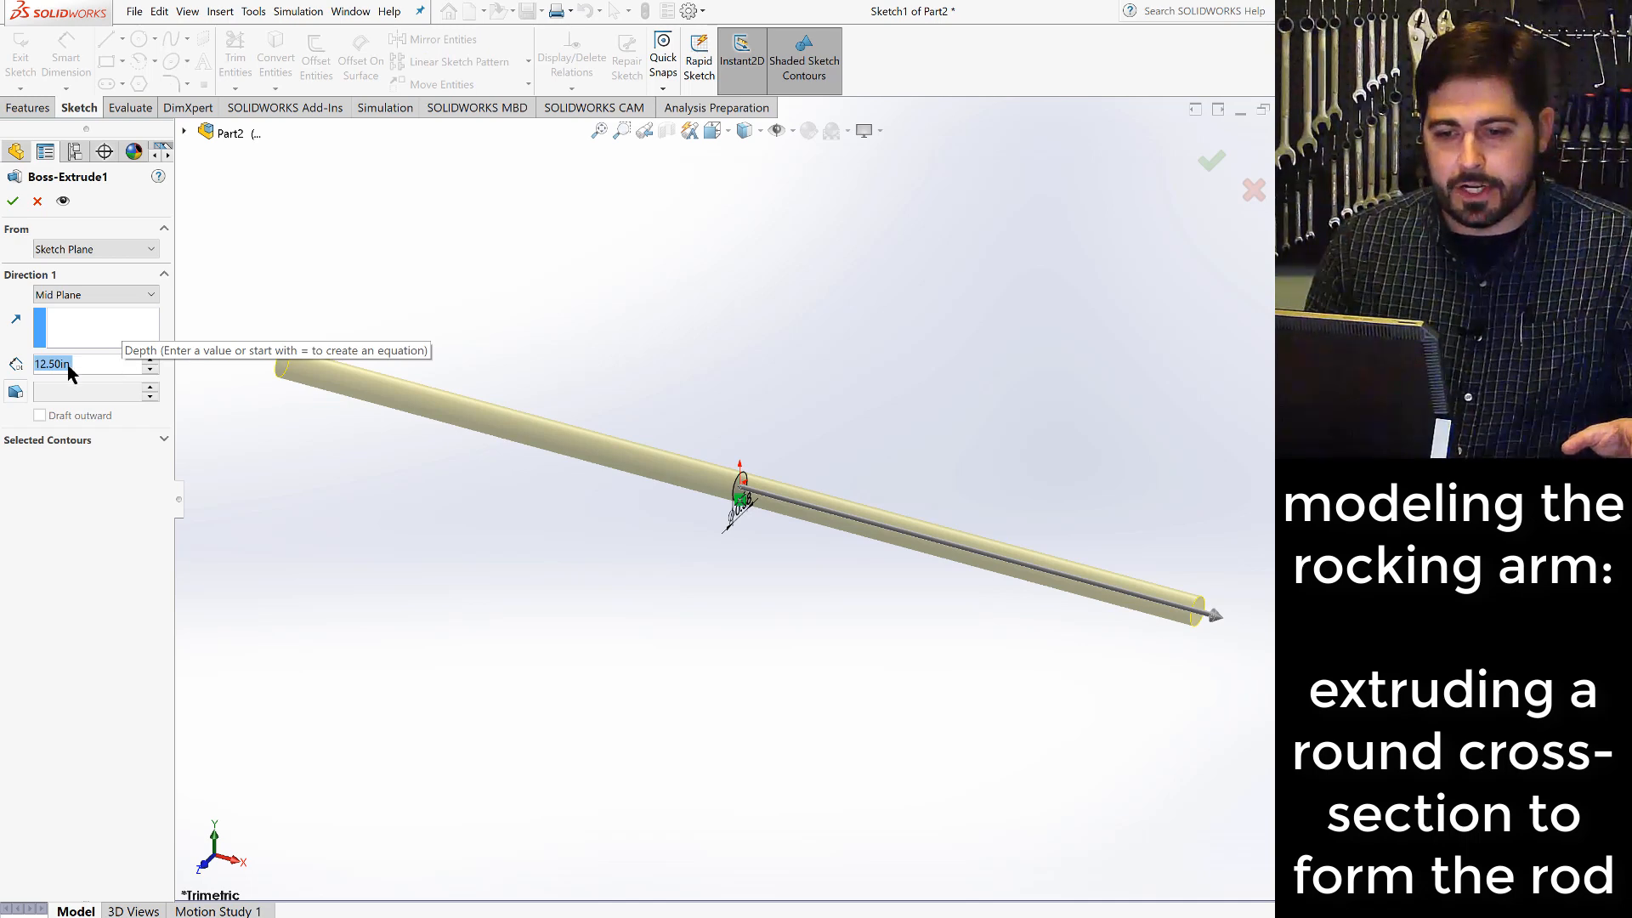
click(97, 298)
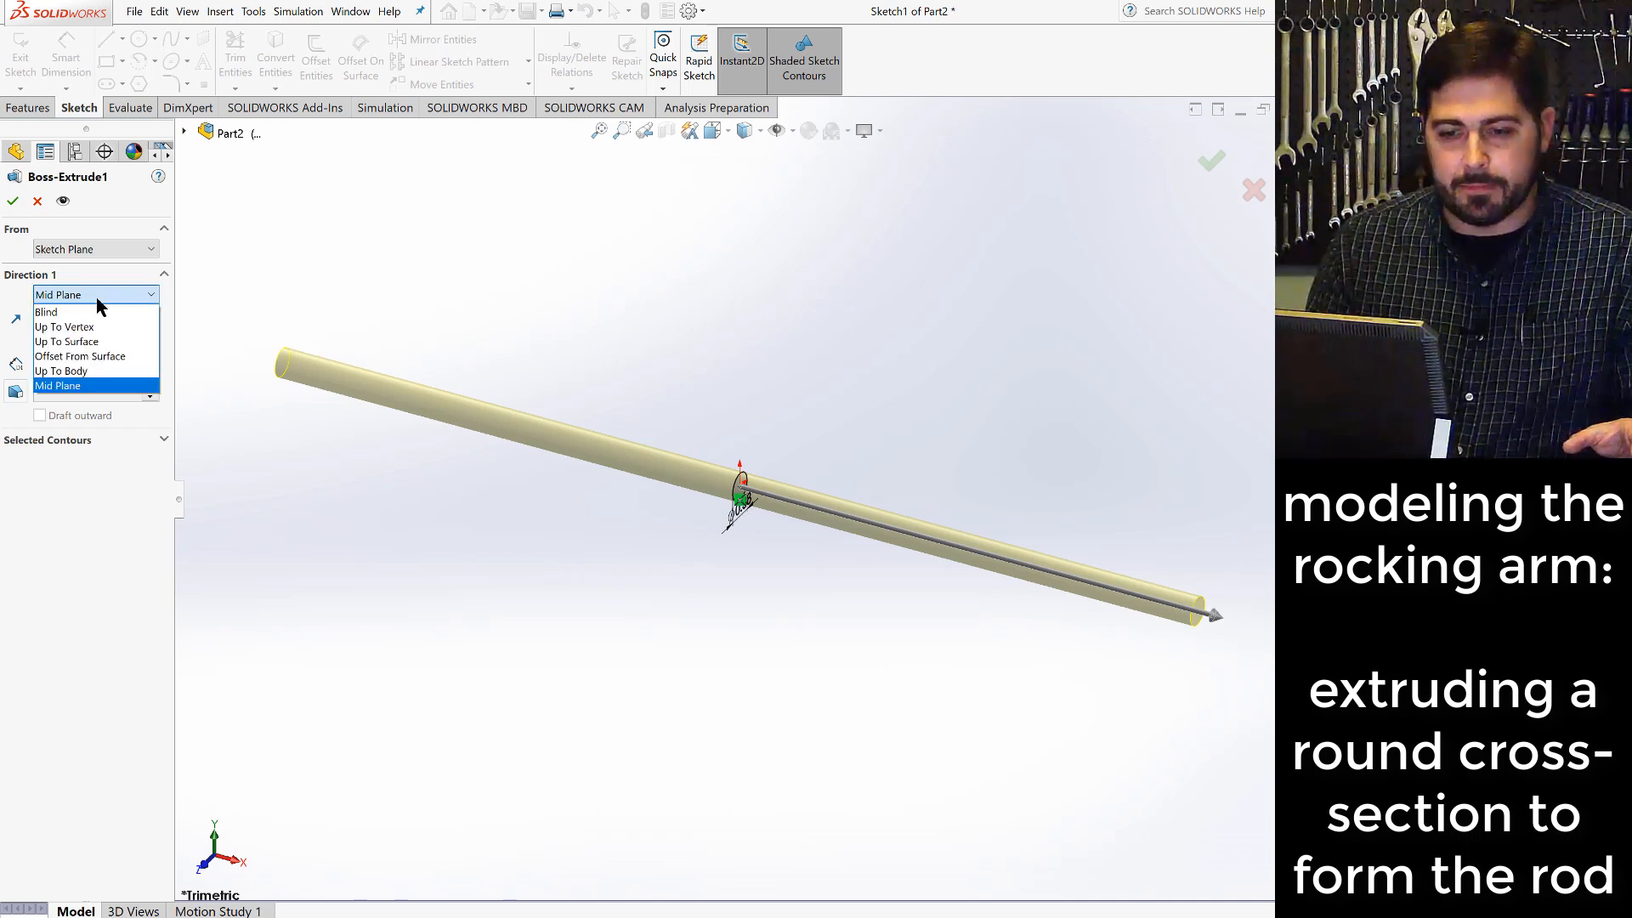
click(77, 312)
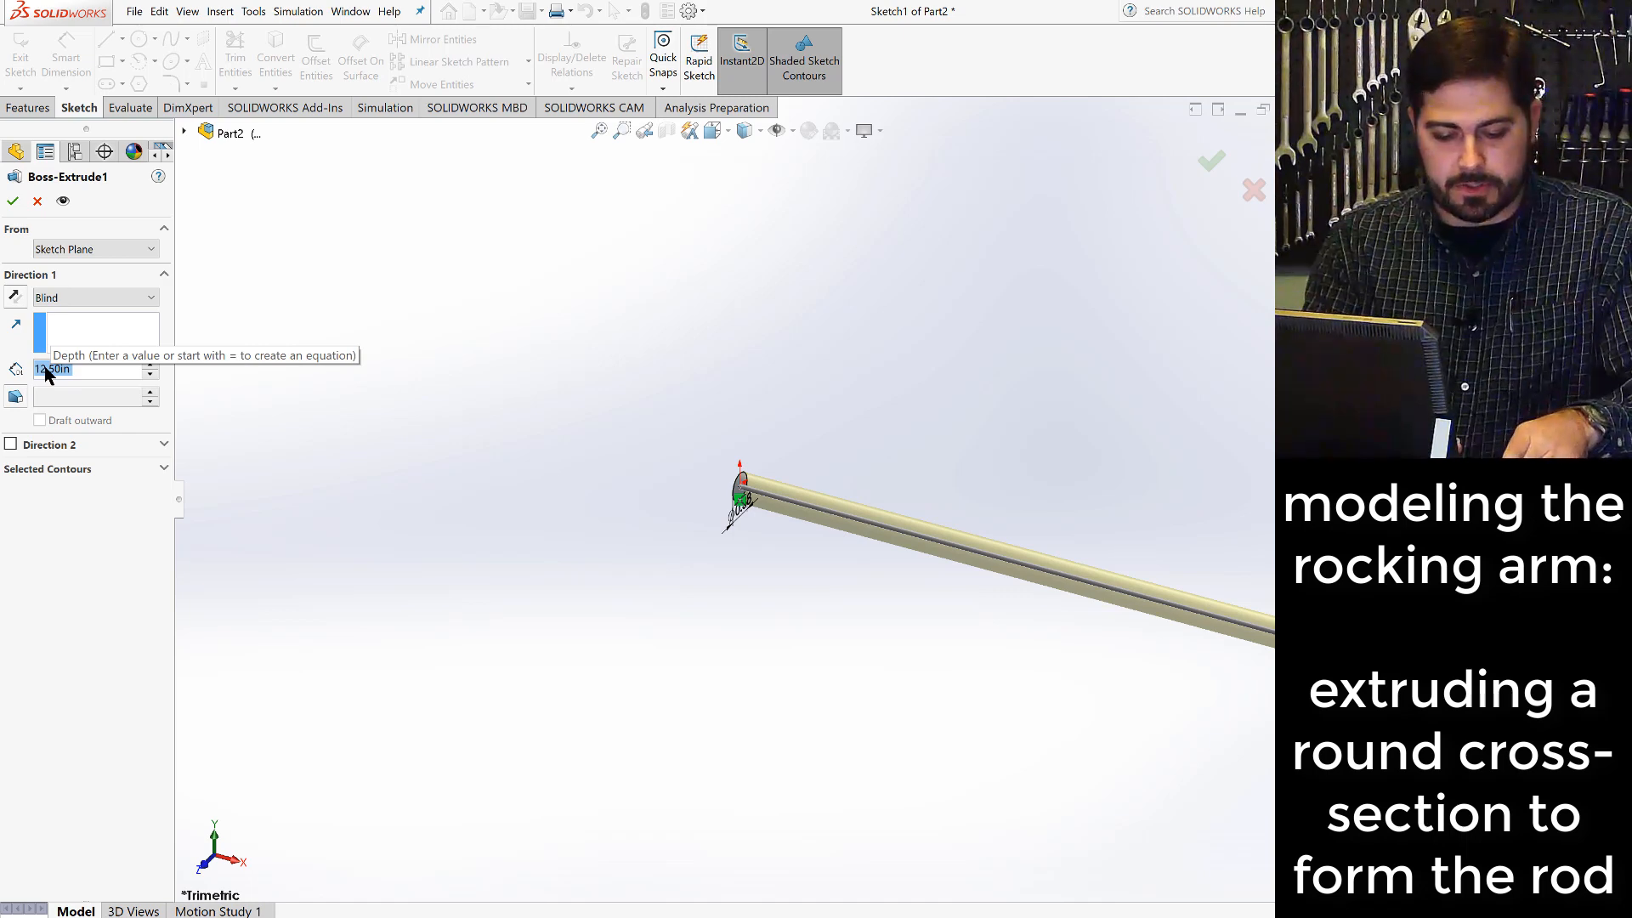
text(6.35)
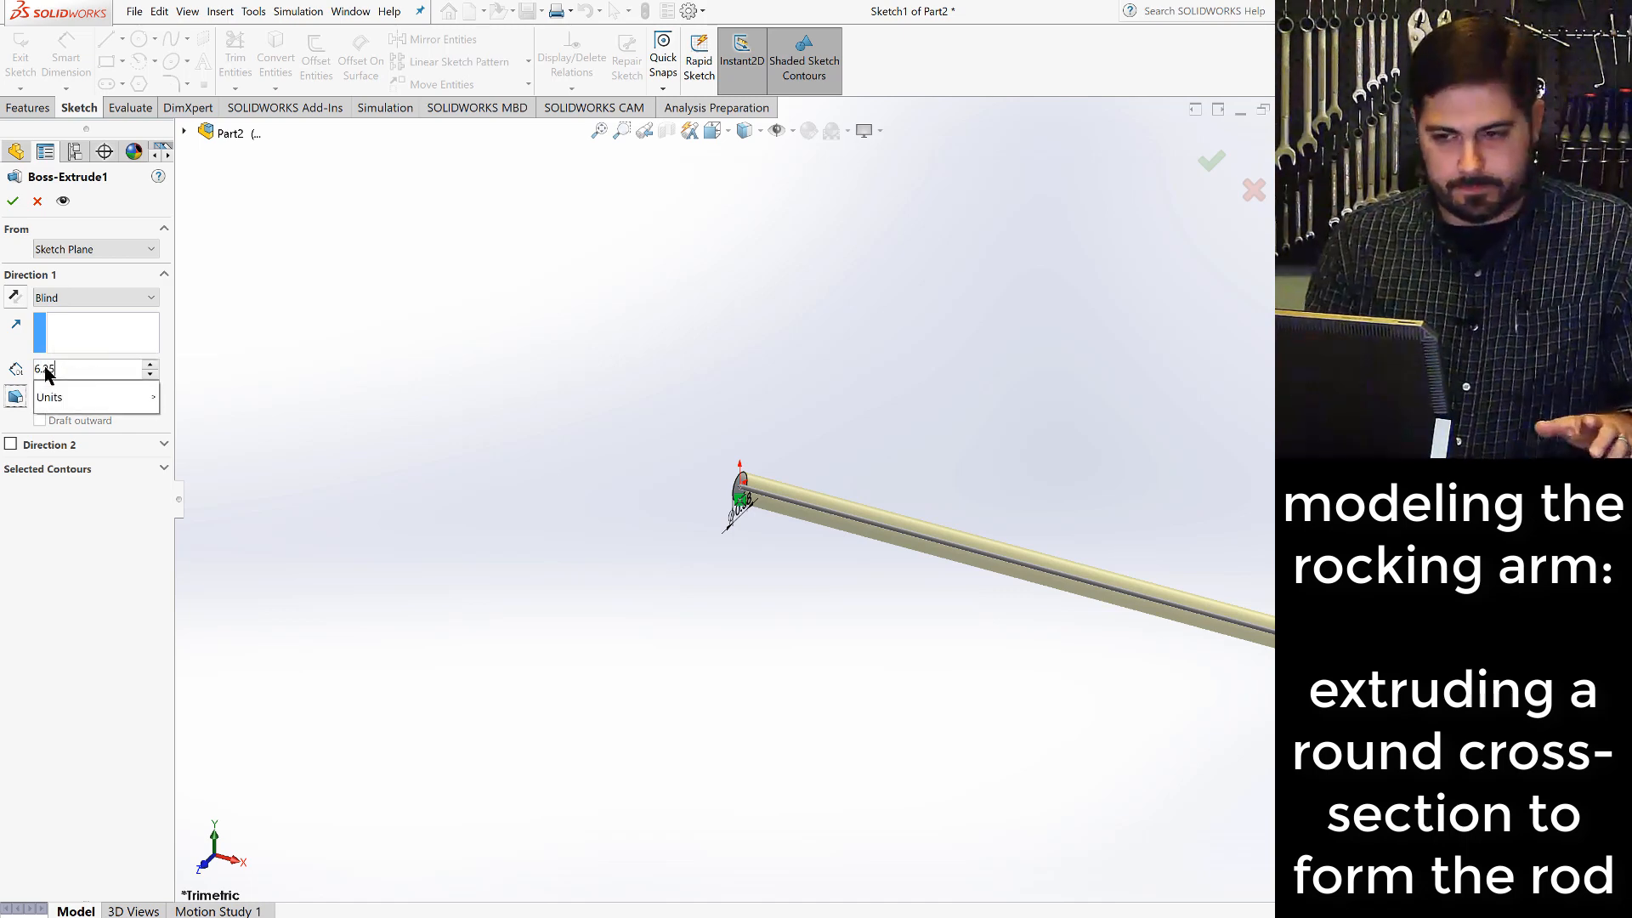
key(Return)
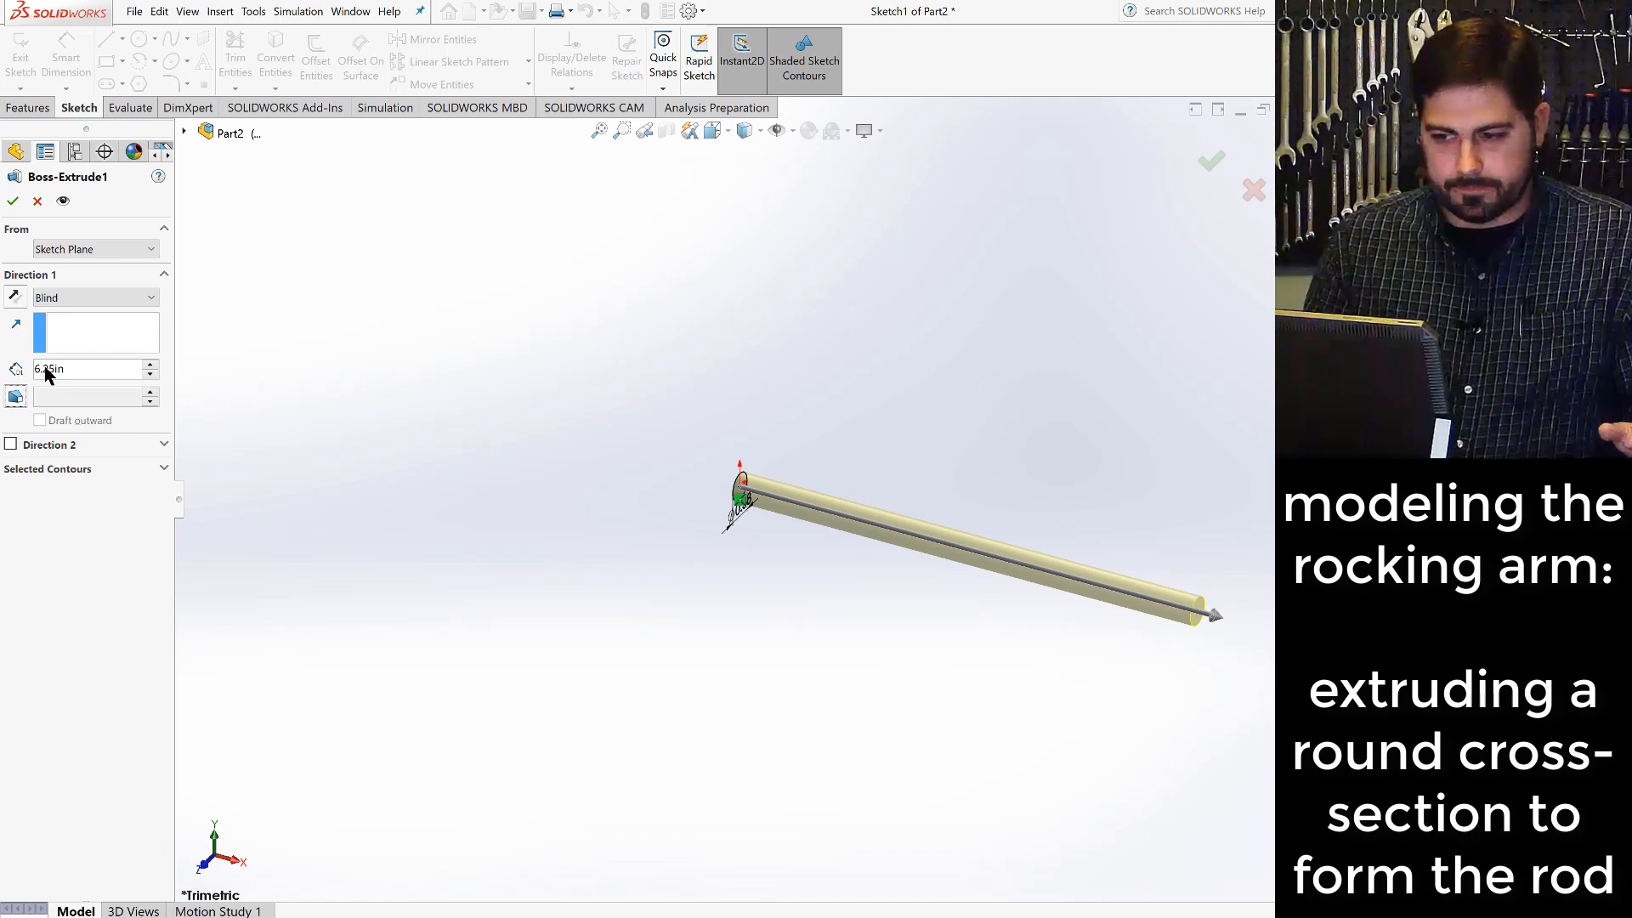
click(13, 201)
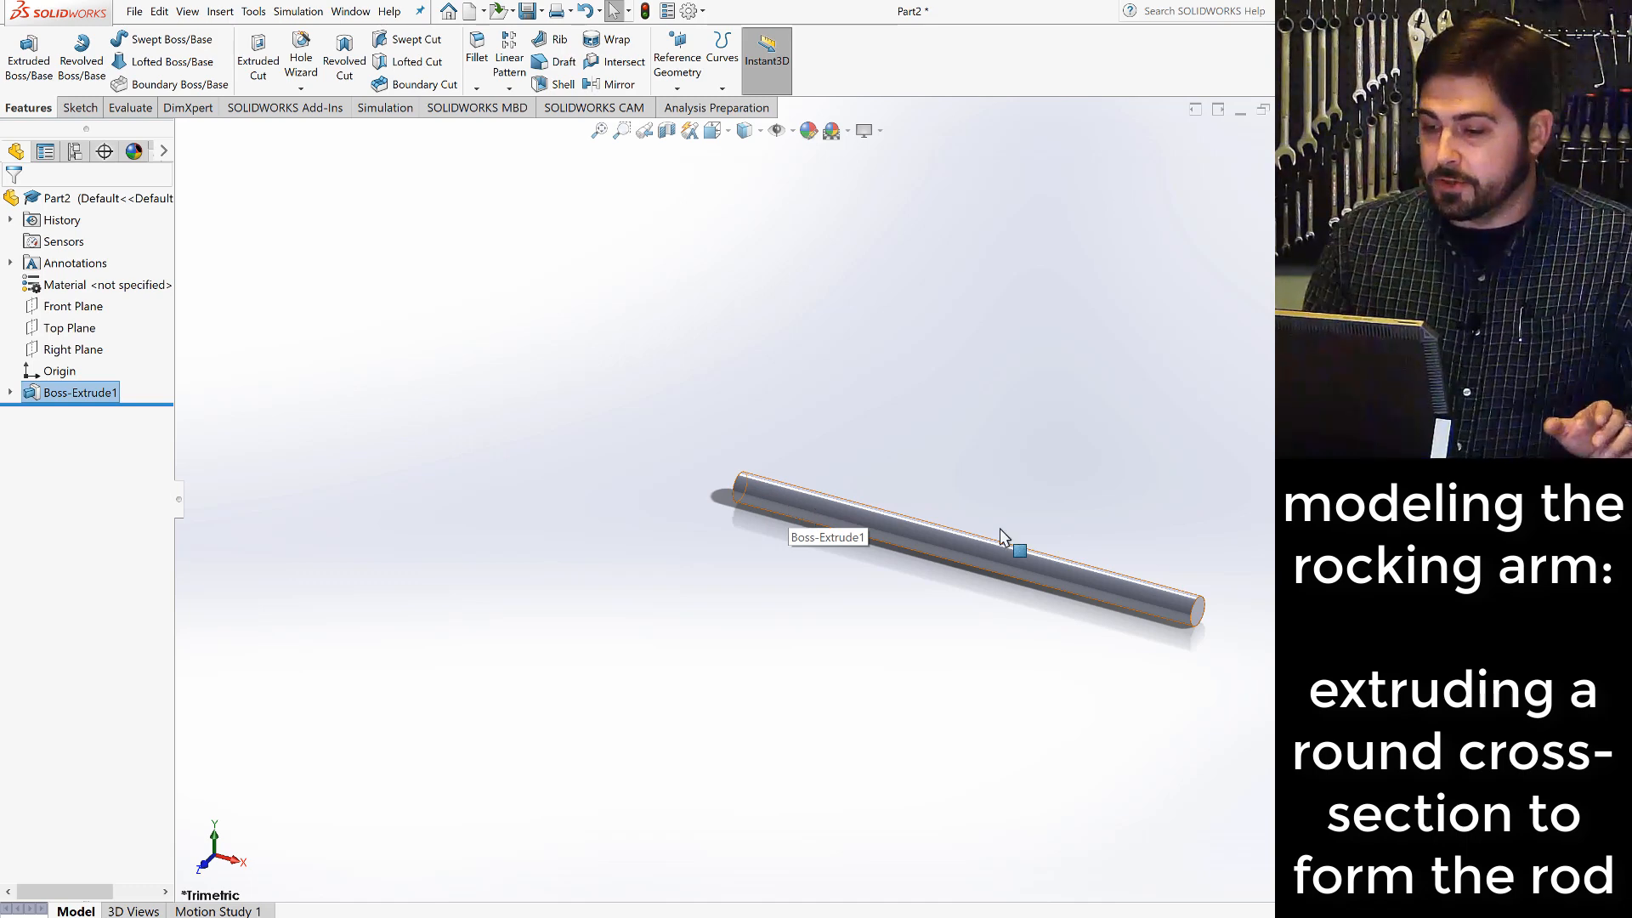
- Start a sketch on the Front Plane and switch to the Front view
click(71, 310)
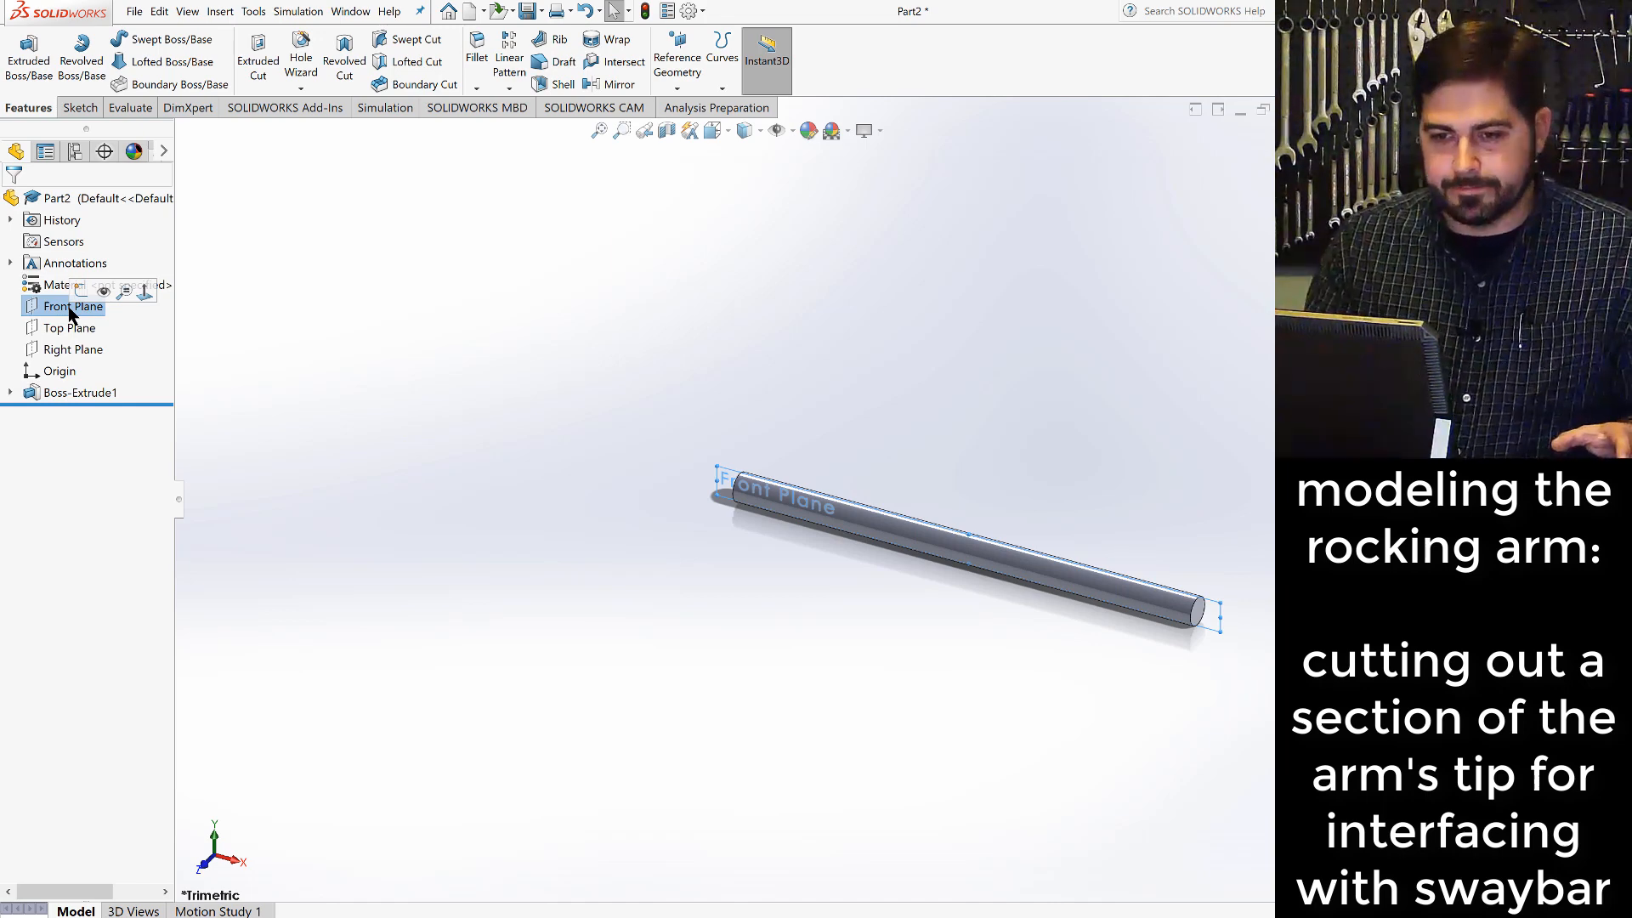
click(79, 107)
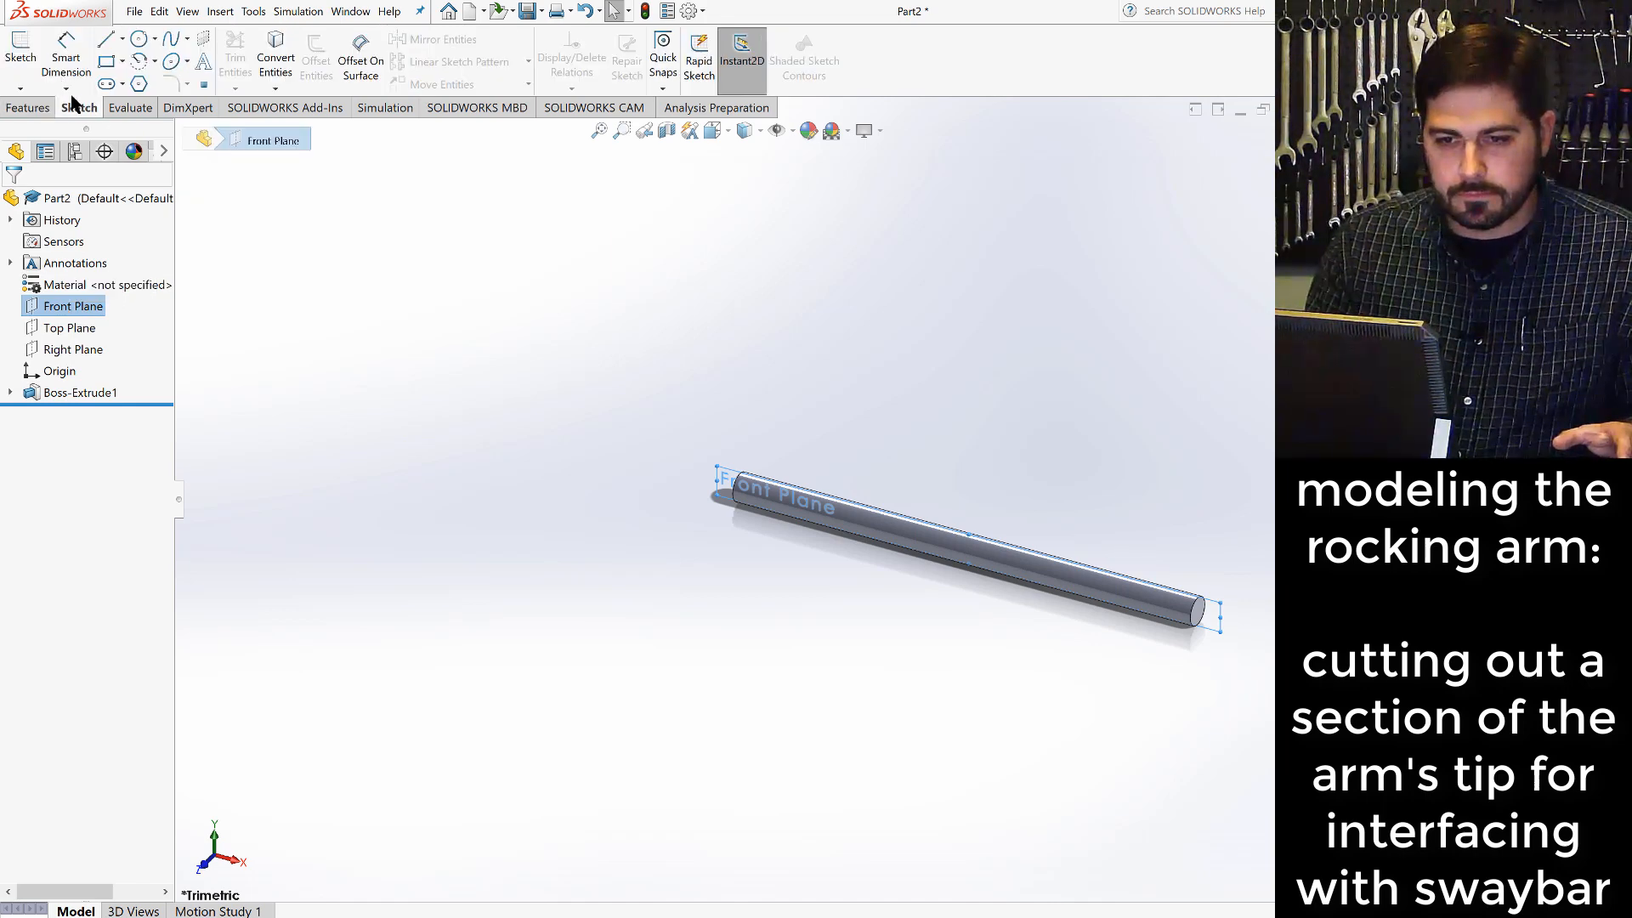
click(23, 51)
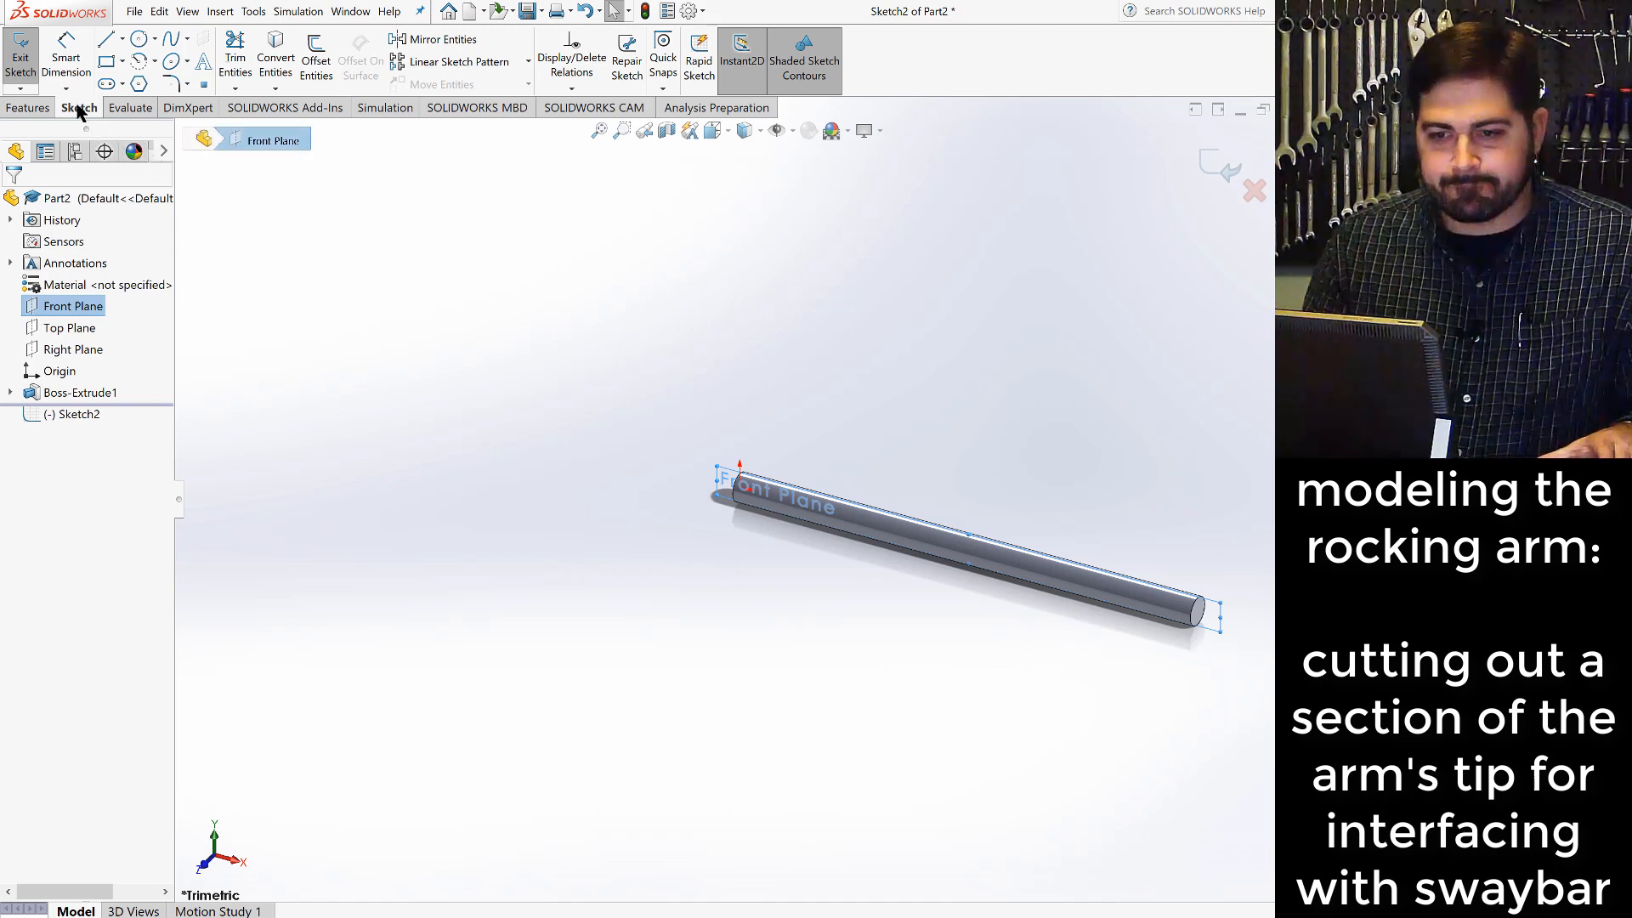
click(722, 130)
click(807, 226)
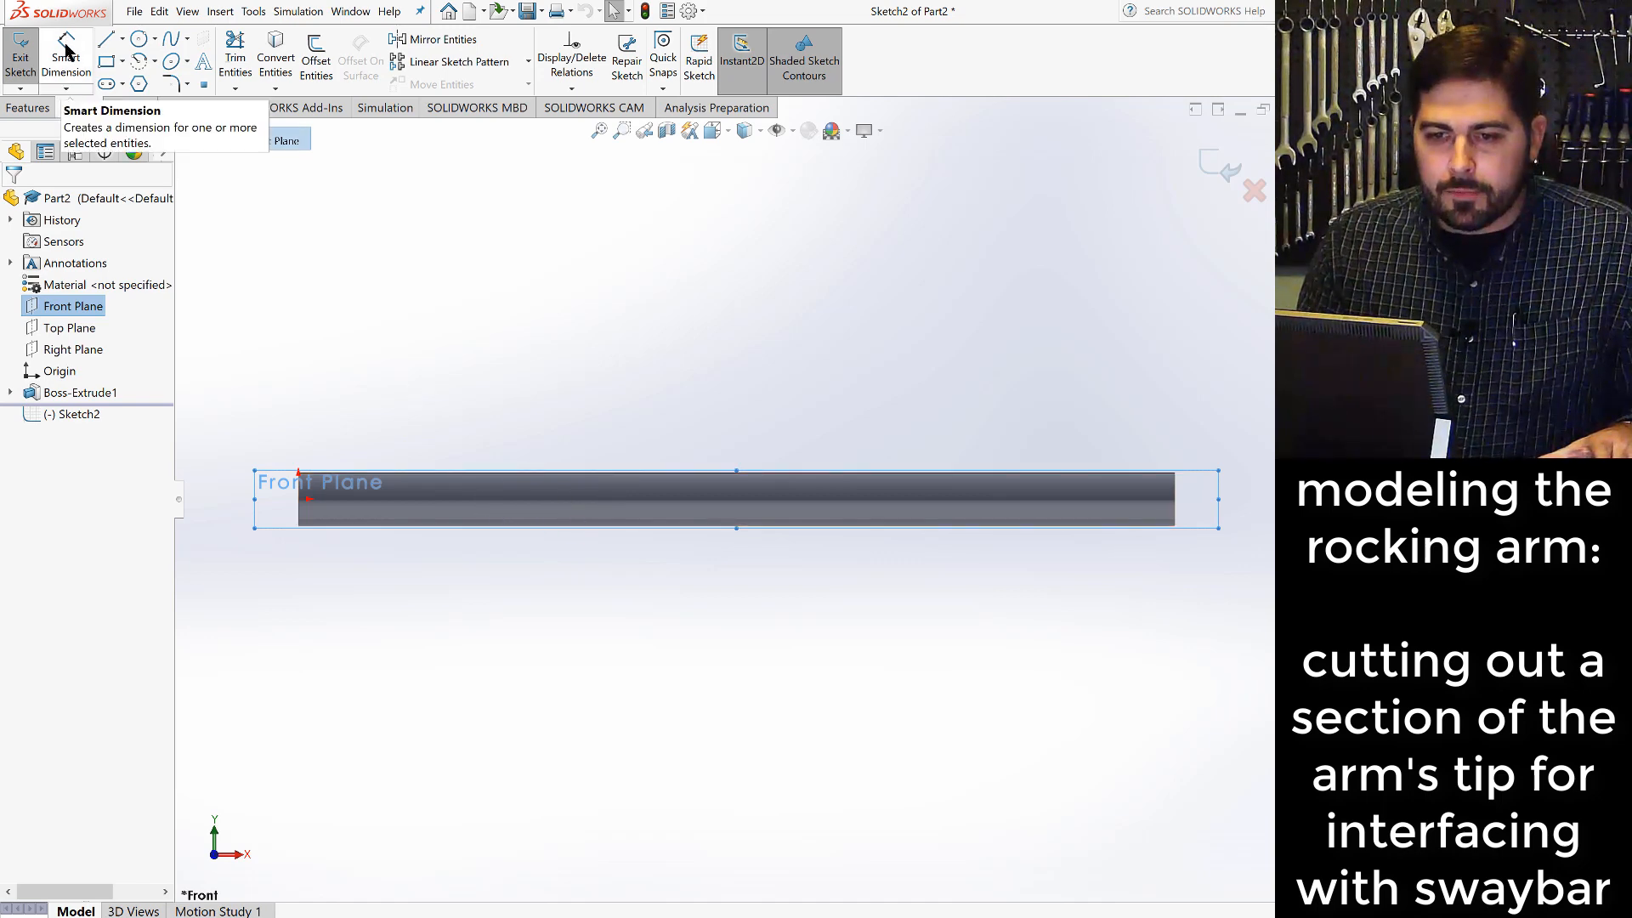
- Draw a horizontal line about 0.56 in long from the rod's free end inward, slightly below the rod's axis
click(106, 40)
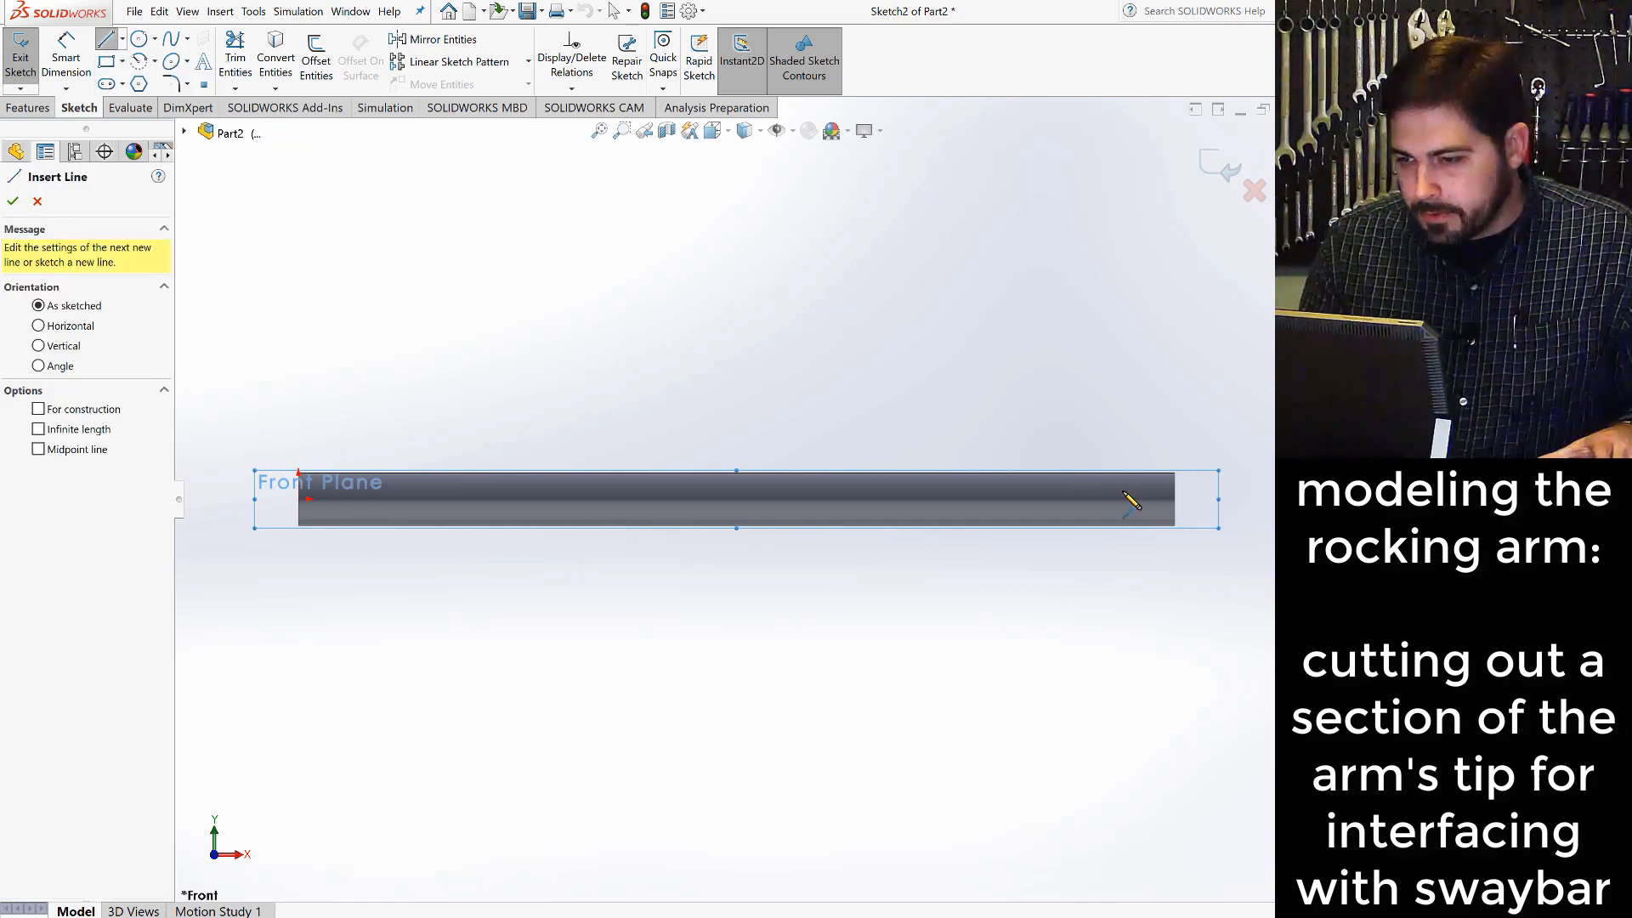
click(1175, 513)
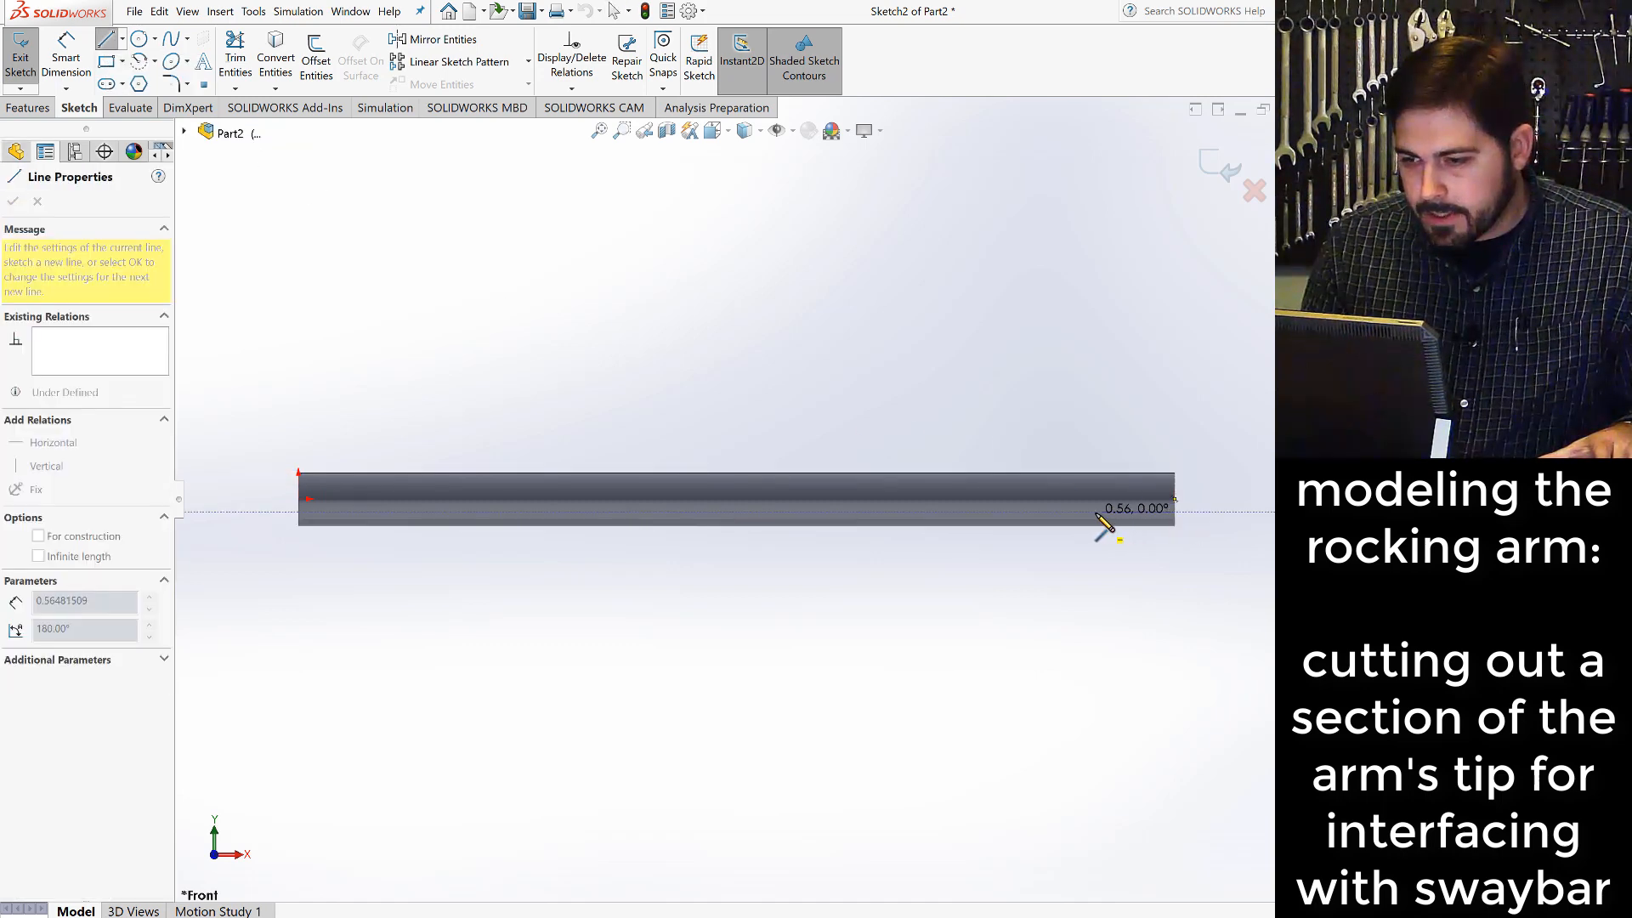
click(1096, 514)
key(Escape)
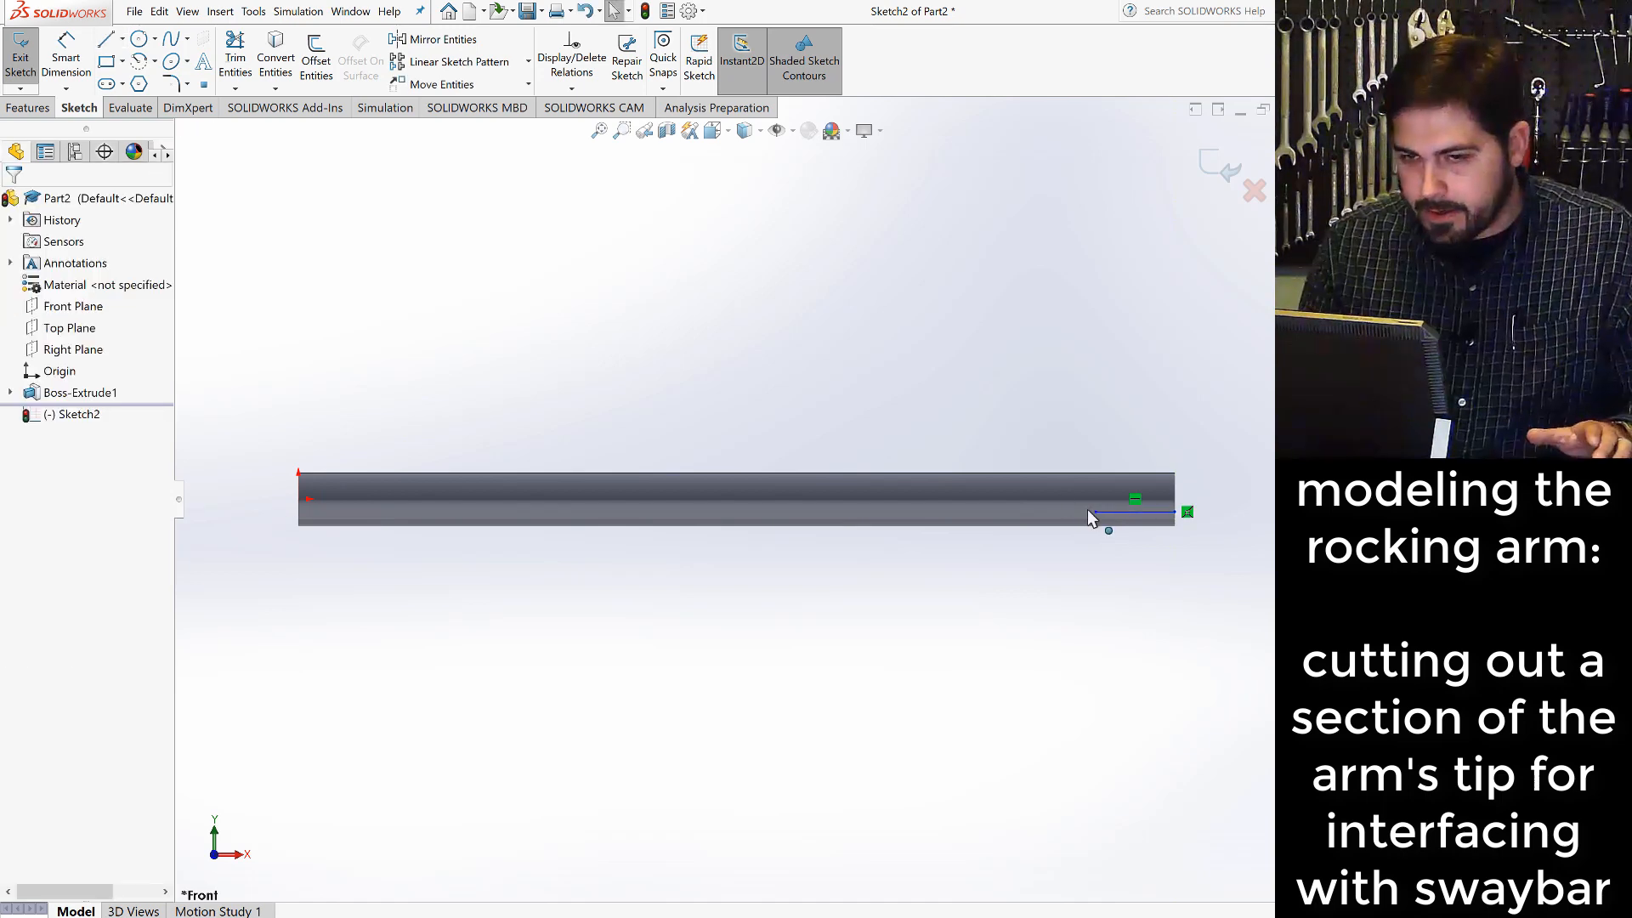
- Draw a vertical line about 0.09 in long from the end face's midpoint down to the horizontal line's outer endpoint
click(106, 39)
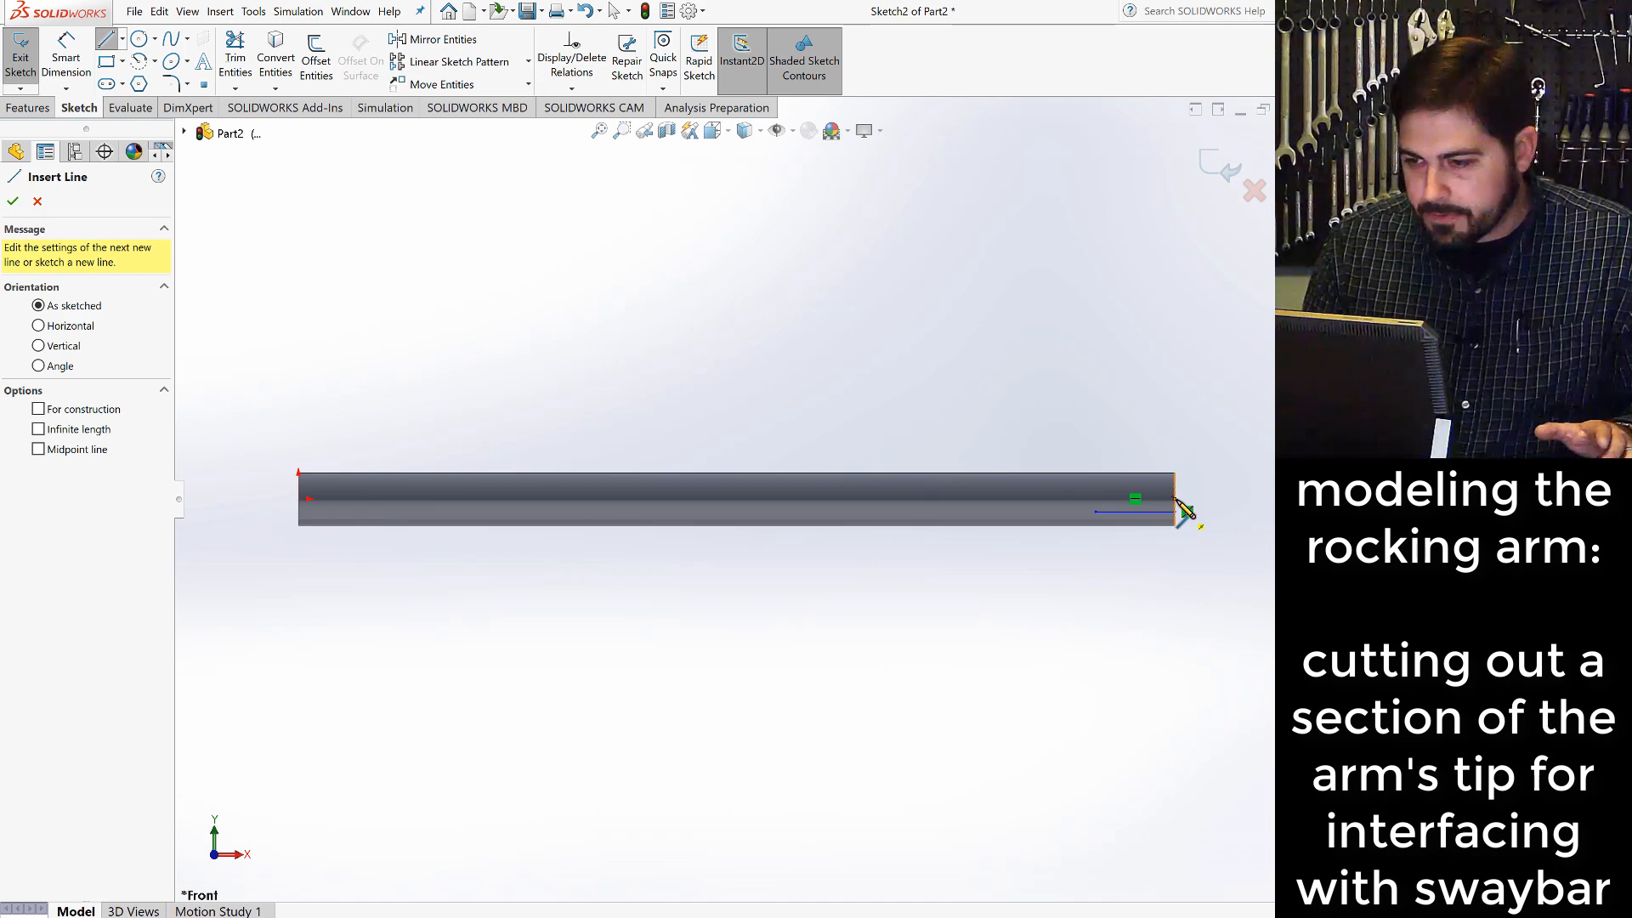
scroll(1182, 512, down, 5)
scroll(1029, 474, down, 2)
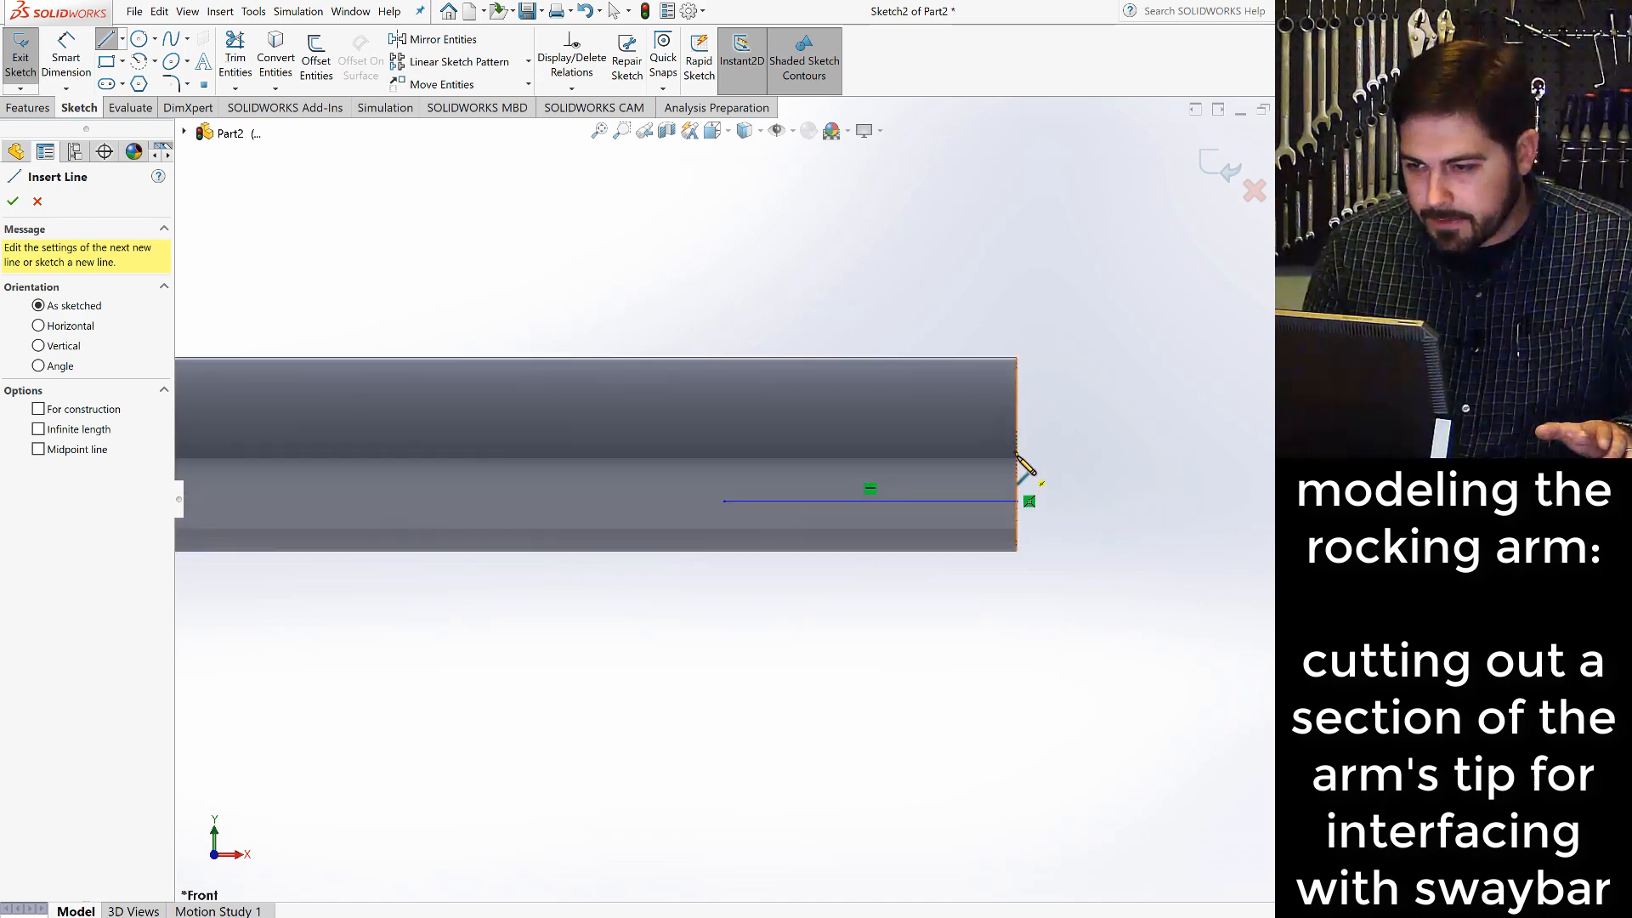
scroll(1031, 471, down, 2)
scroll(1028, 469, down, 2)
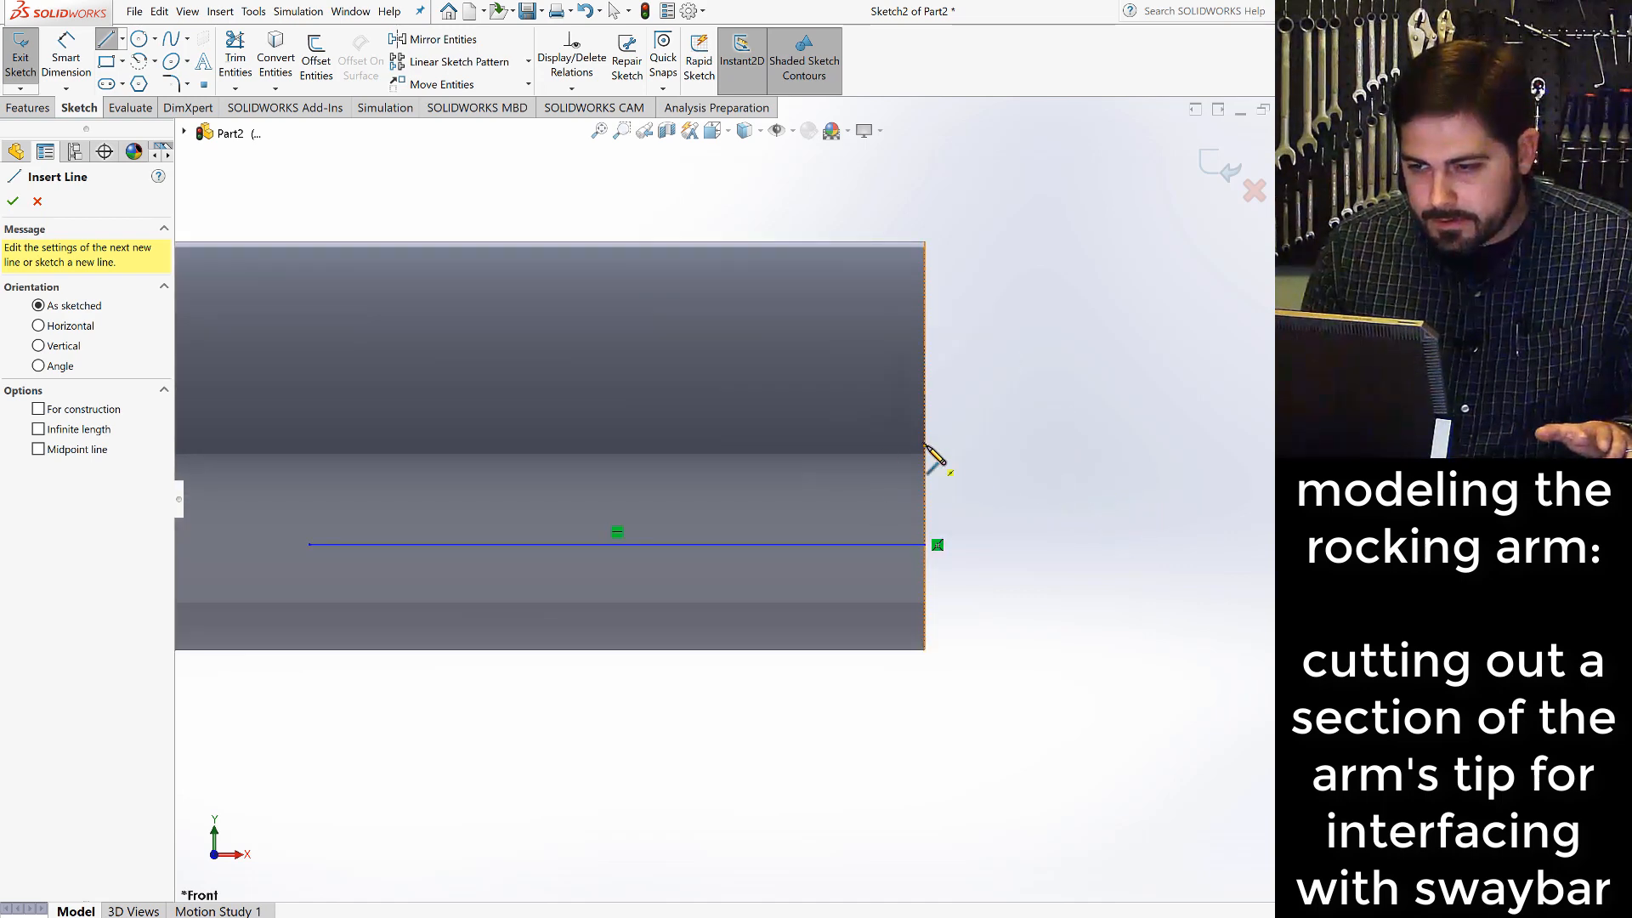
click(924, 445)
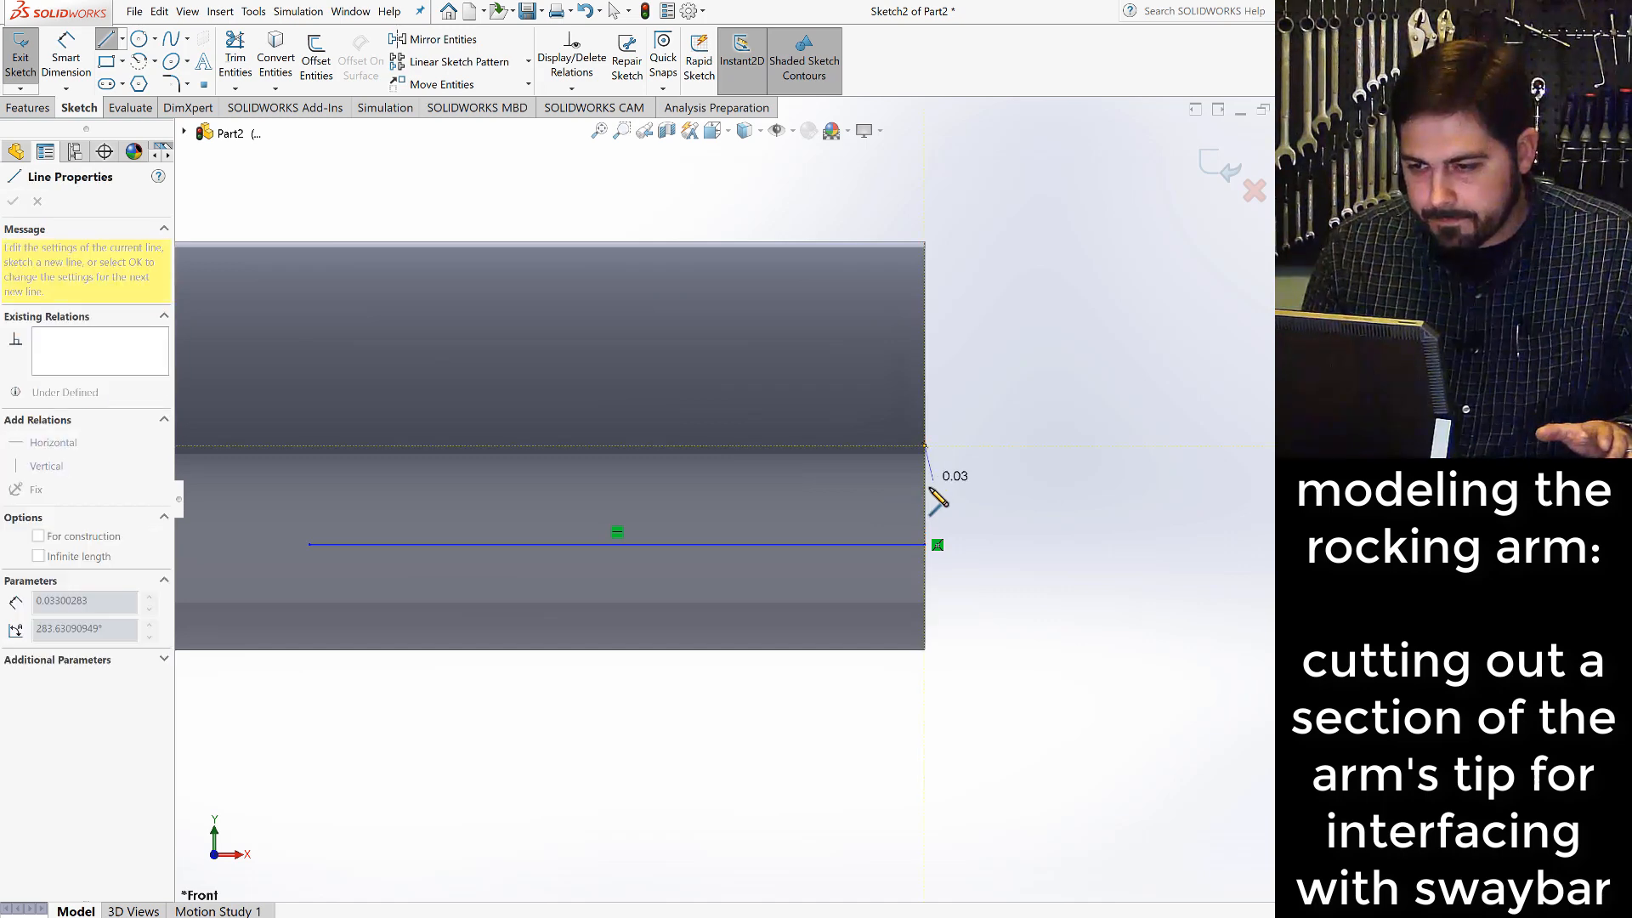
click(934, 544)
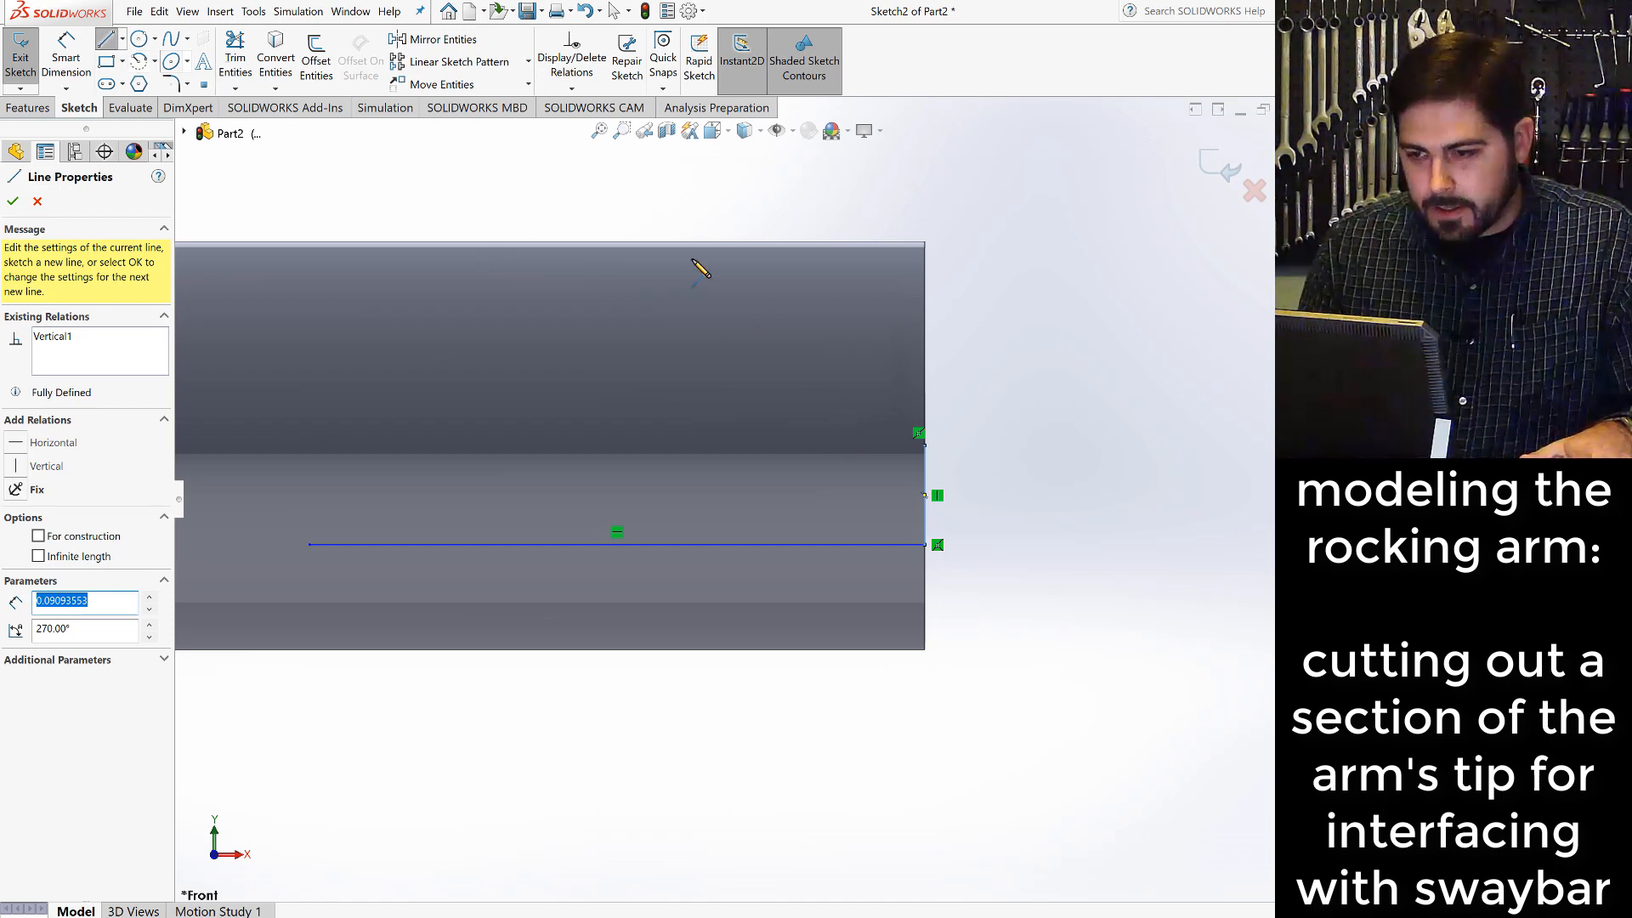
- Draw a vertical line from the end face's midpoint to the rod's top corner and a line about 0.62 in long inward along the top edge
click(926, 443)
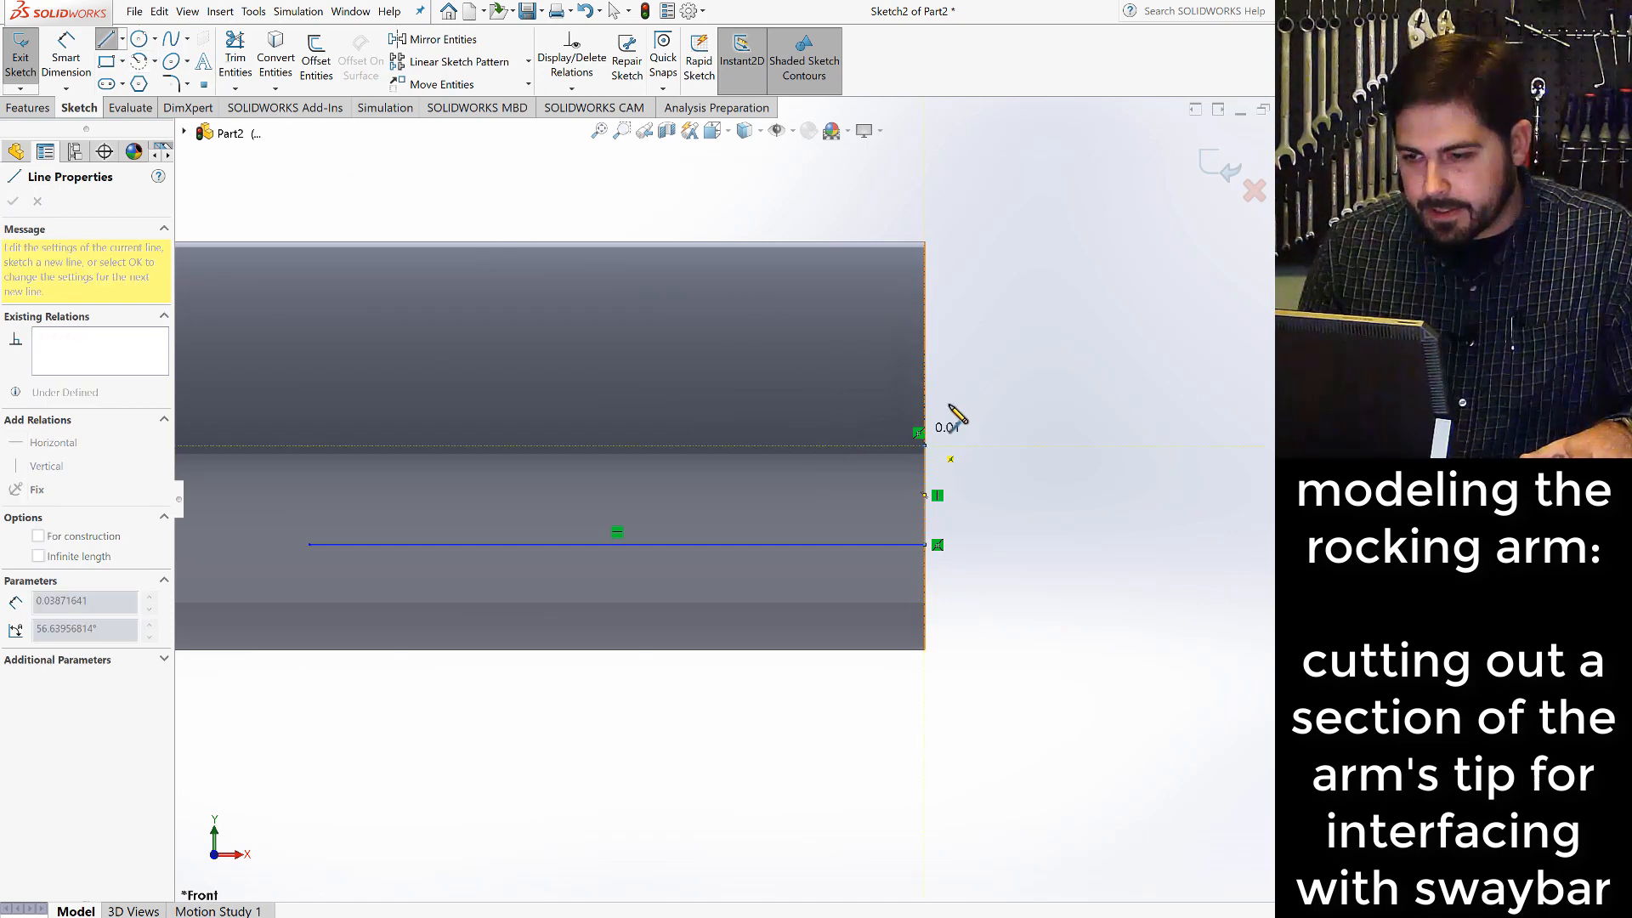
click(925, 244)
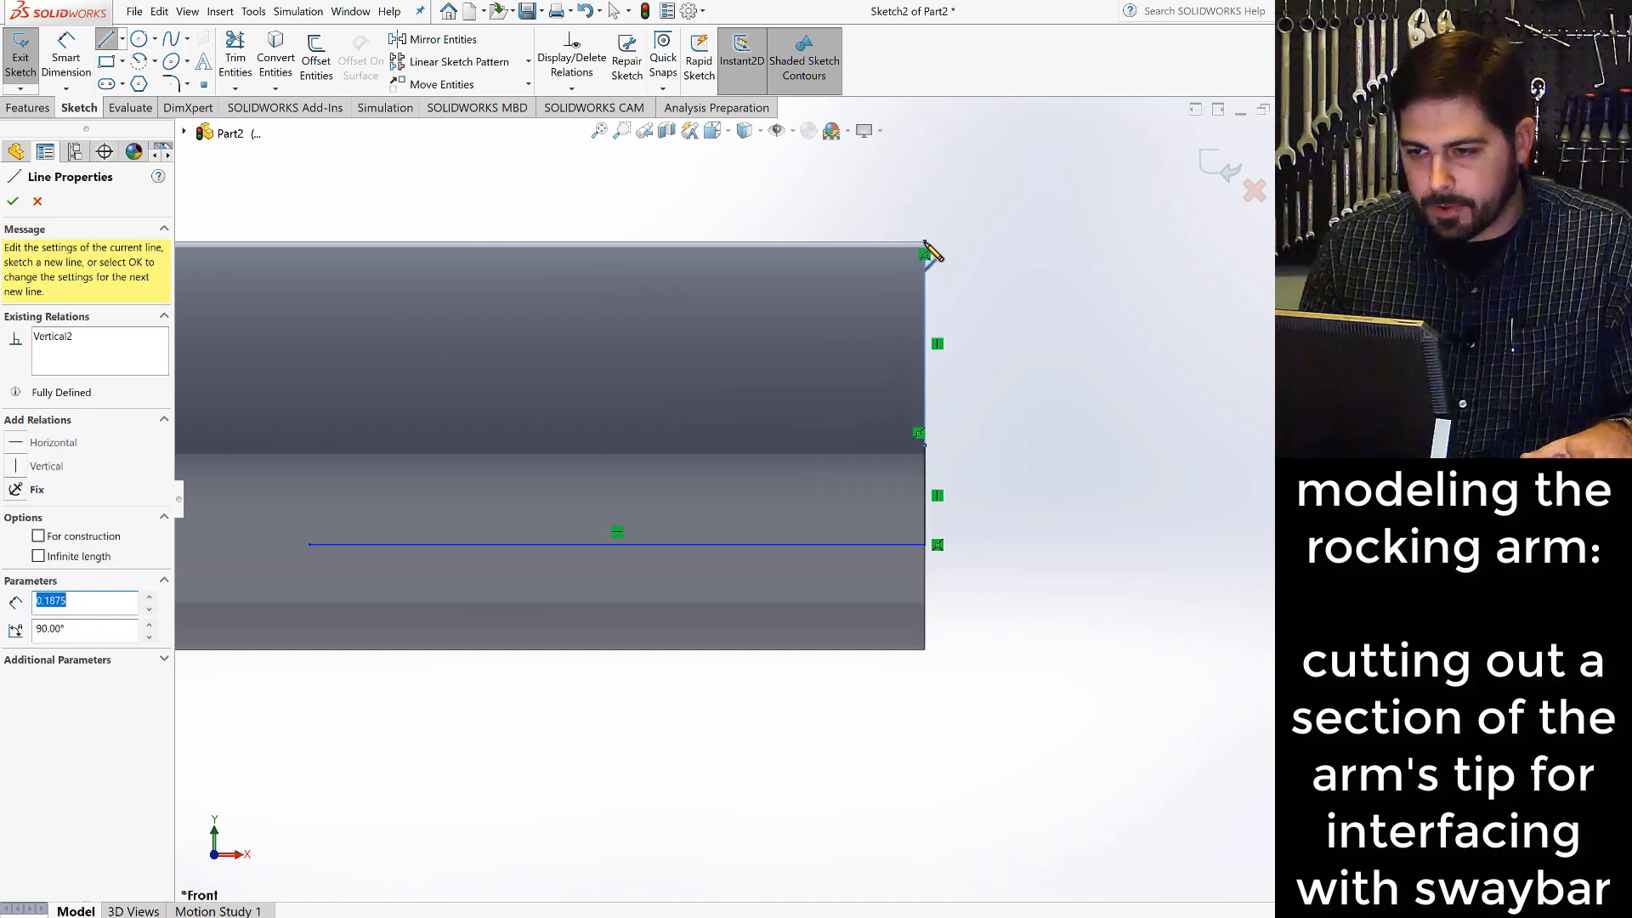
click(242, 245)
key(Escape)
key(Escape)
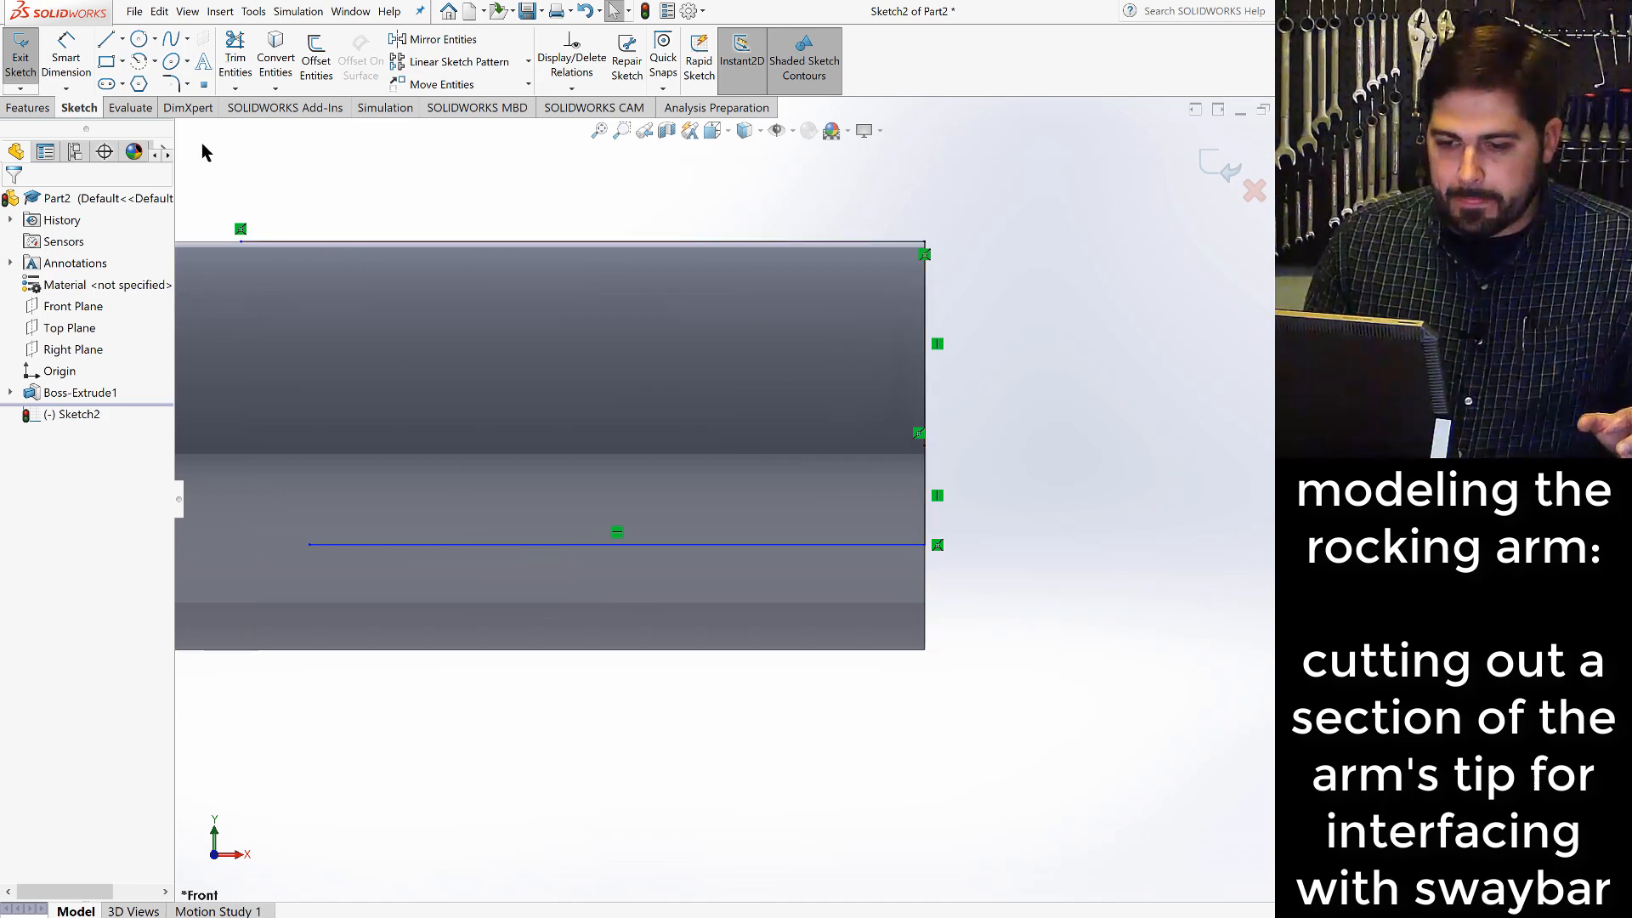
- Draw a tangent arc of about 0.14 in radius from the lower line's inner endpoint to the top line's inner endpoint
click(155, 62)
click(165, 106)
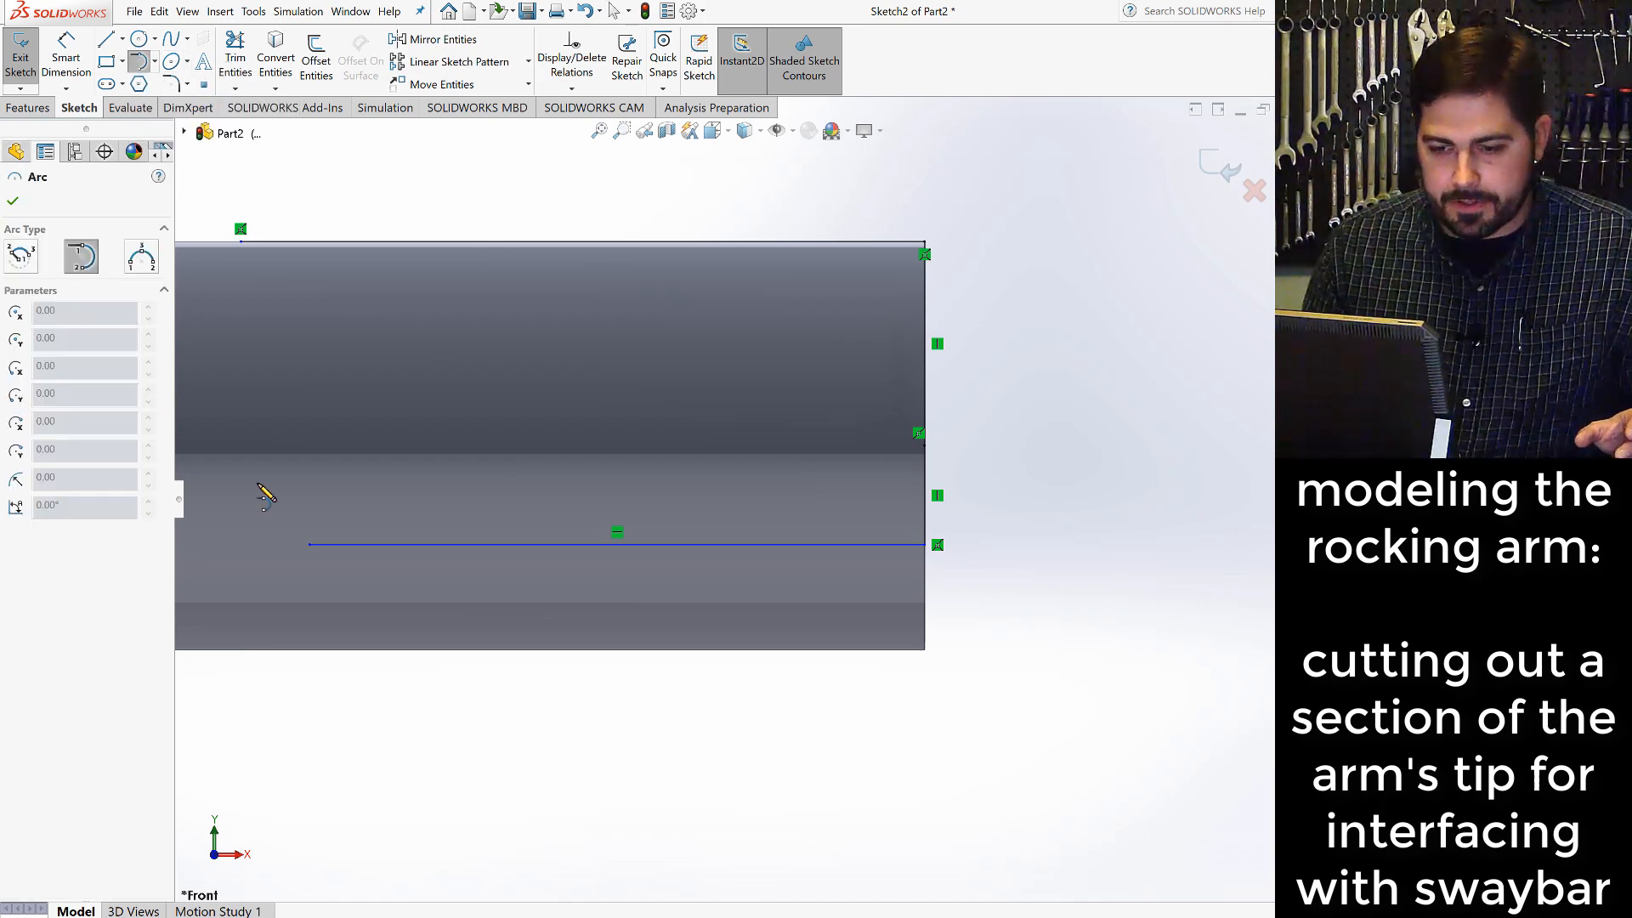
click(308, 544)
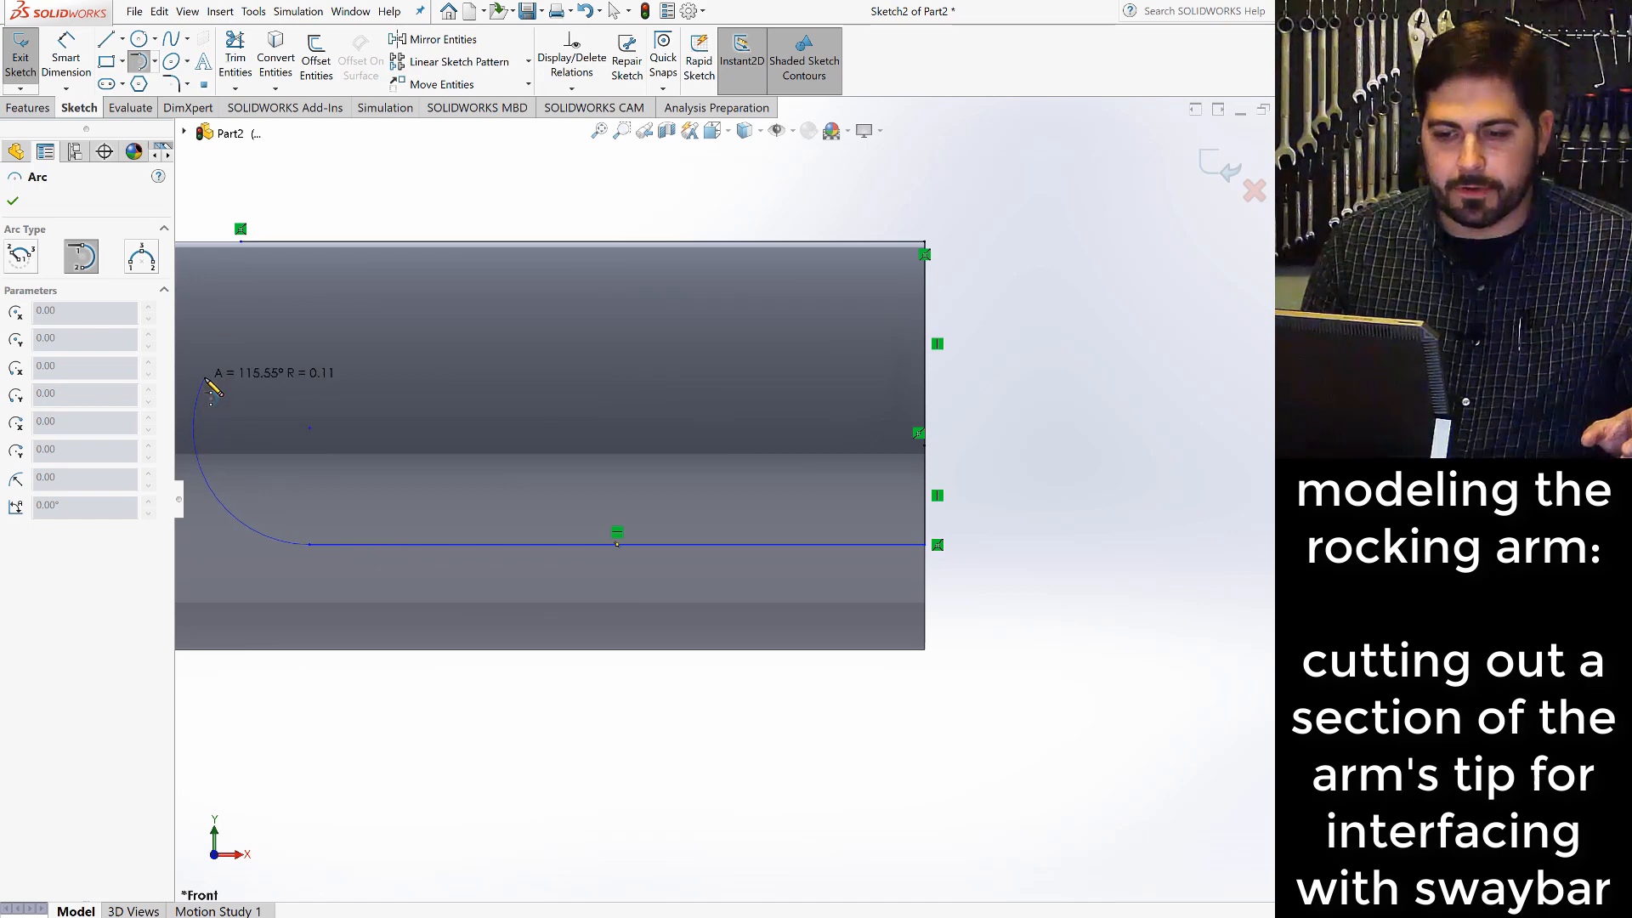
click(244, 246)
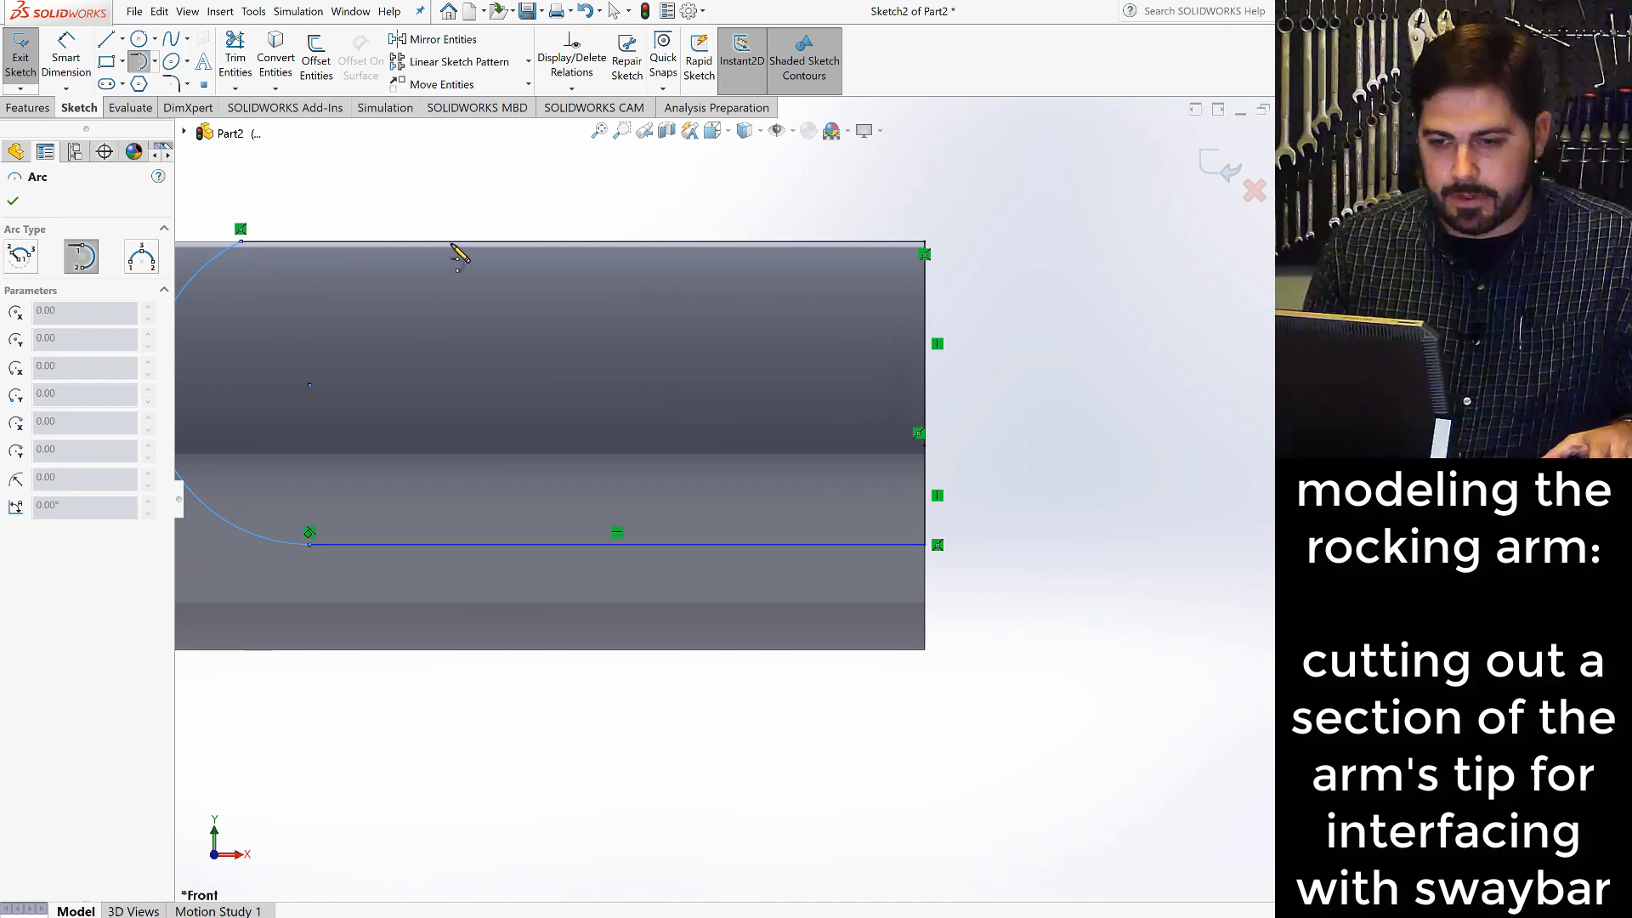
key(Escape)
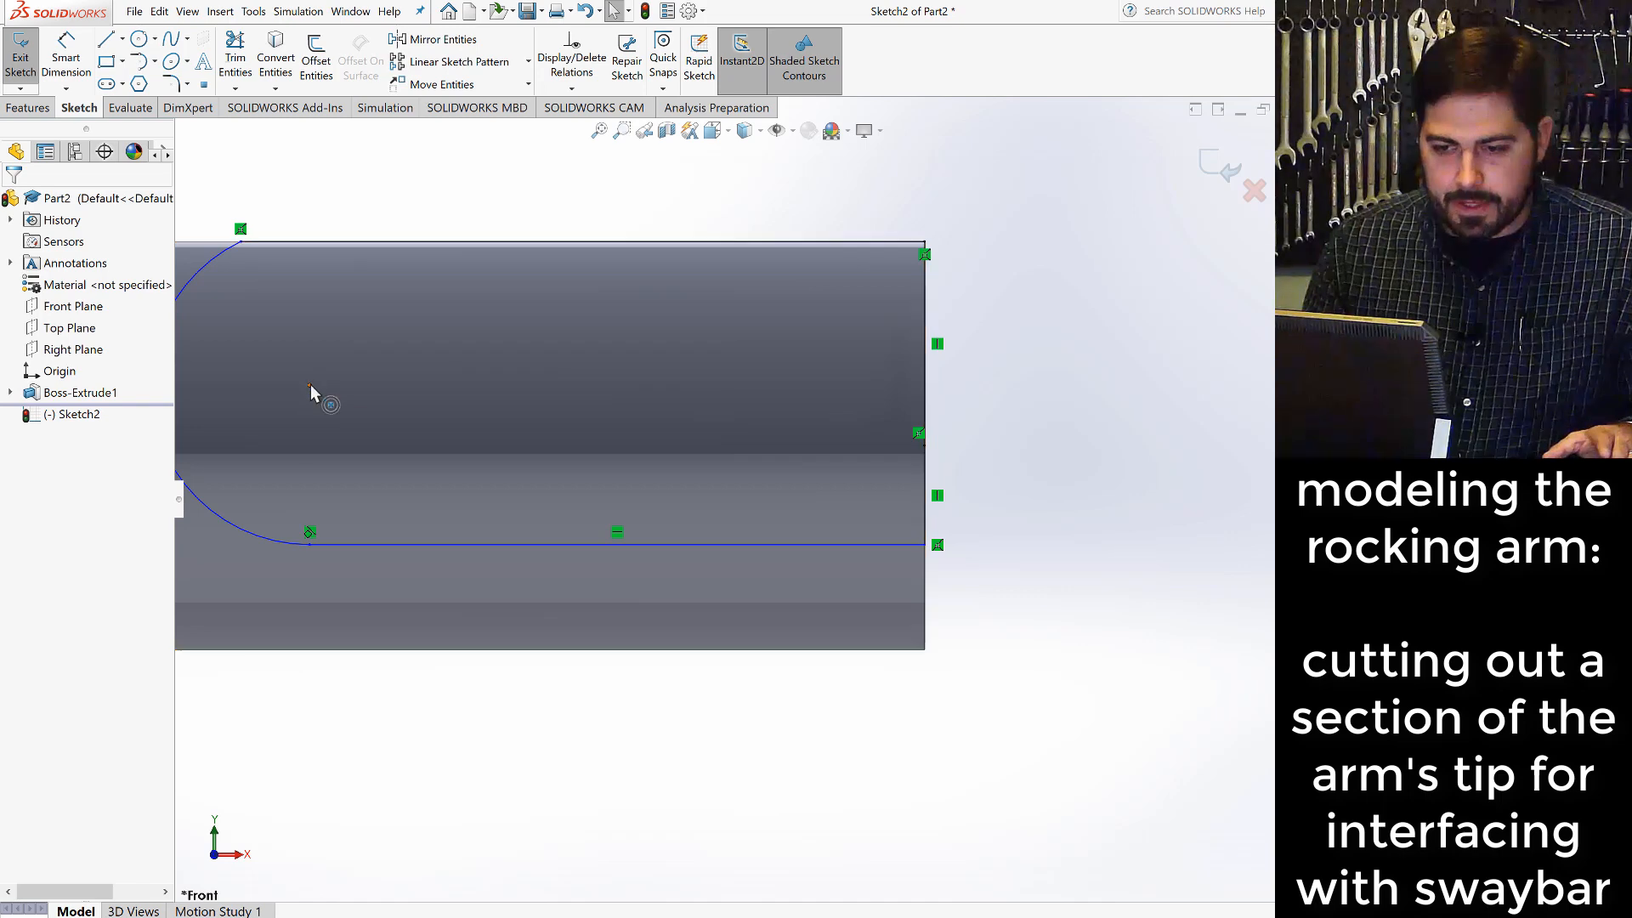
- Make the arc's center coincident with the top line and move the lower horizontal line to slightly below the rod's axis
click(309, 384)
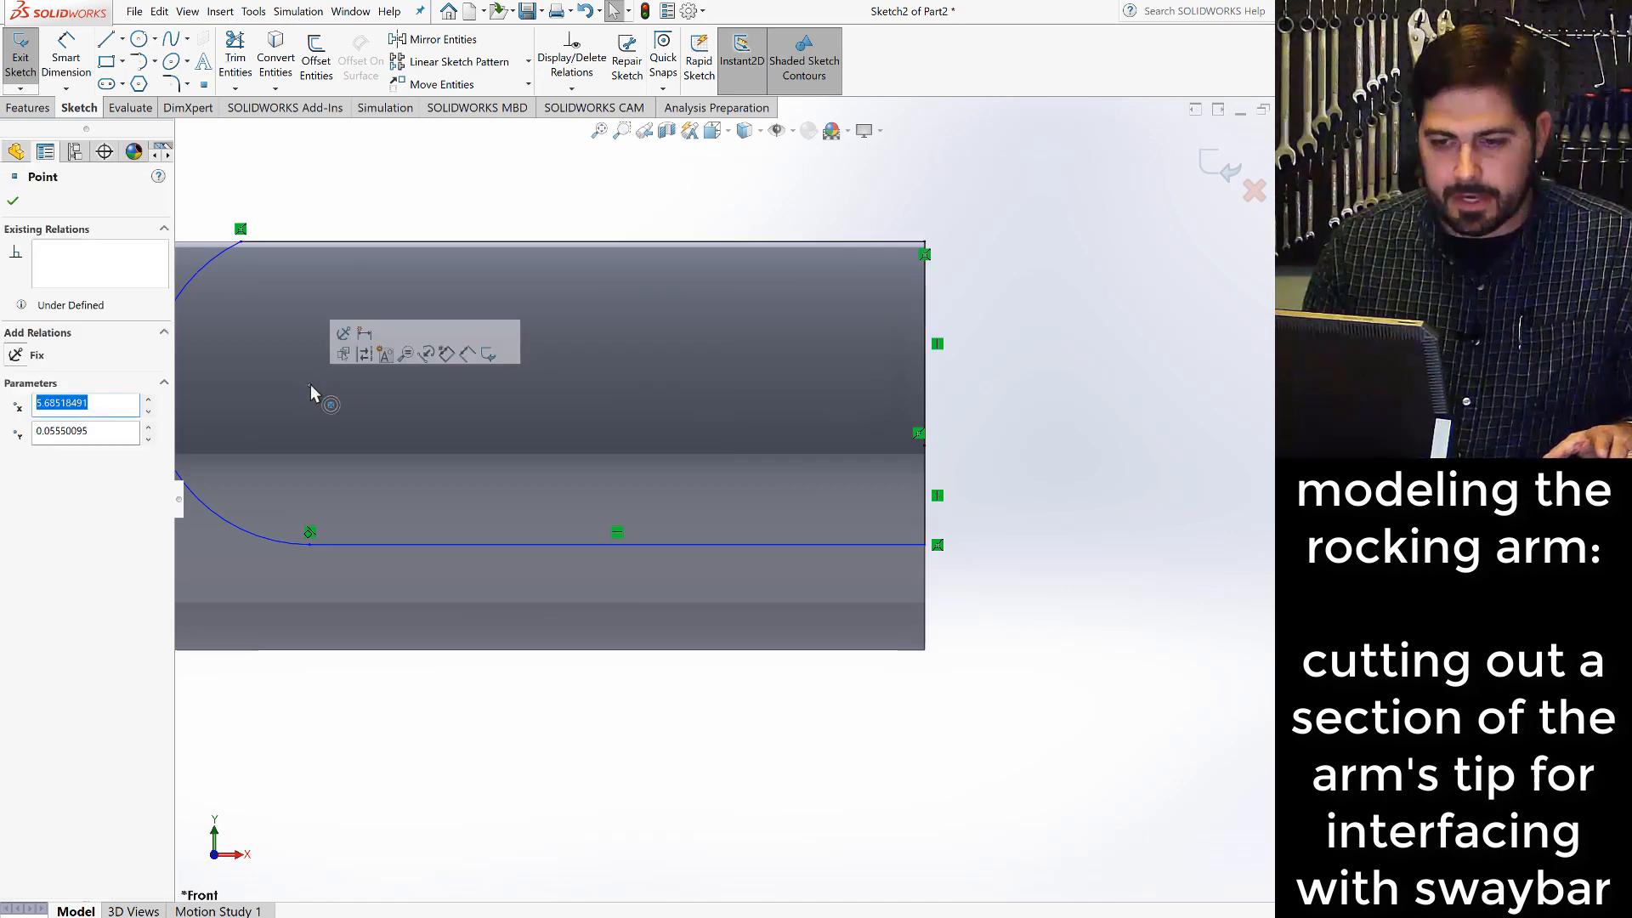
ctrl+click(365, 242)
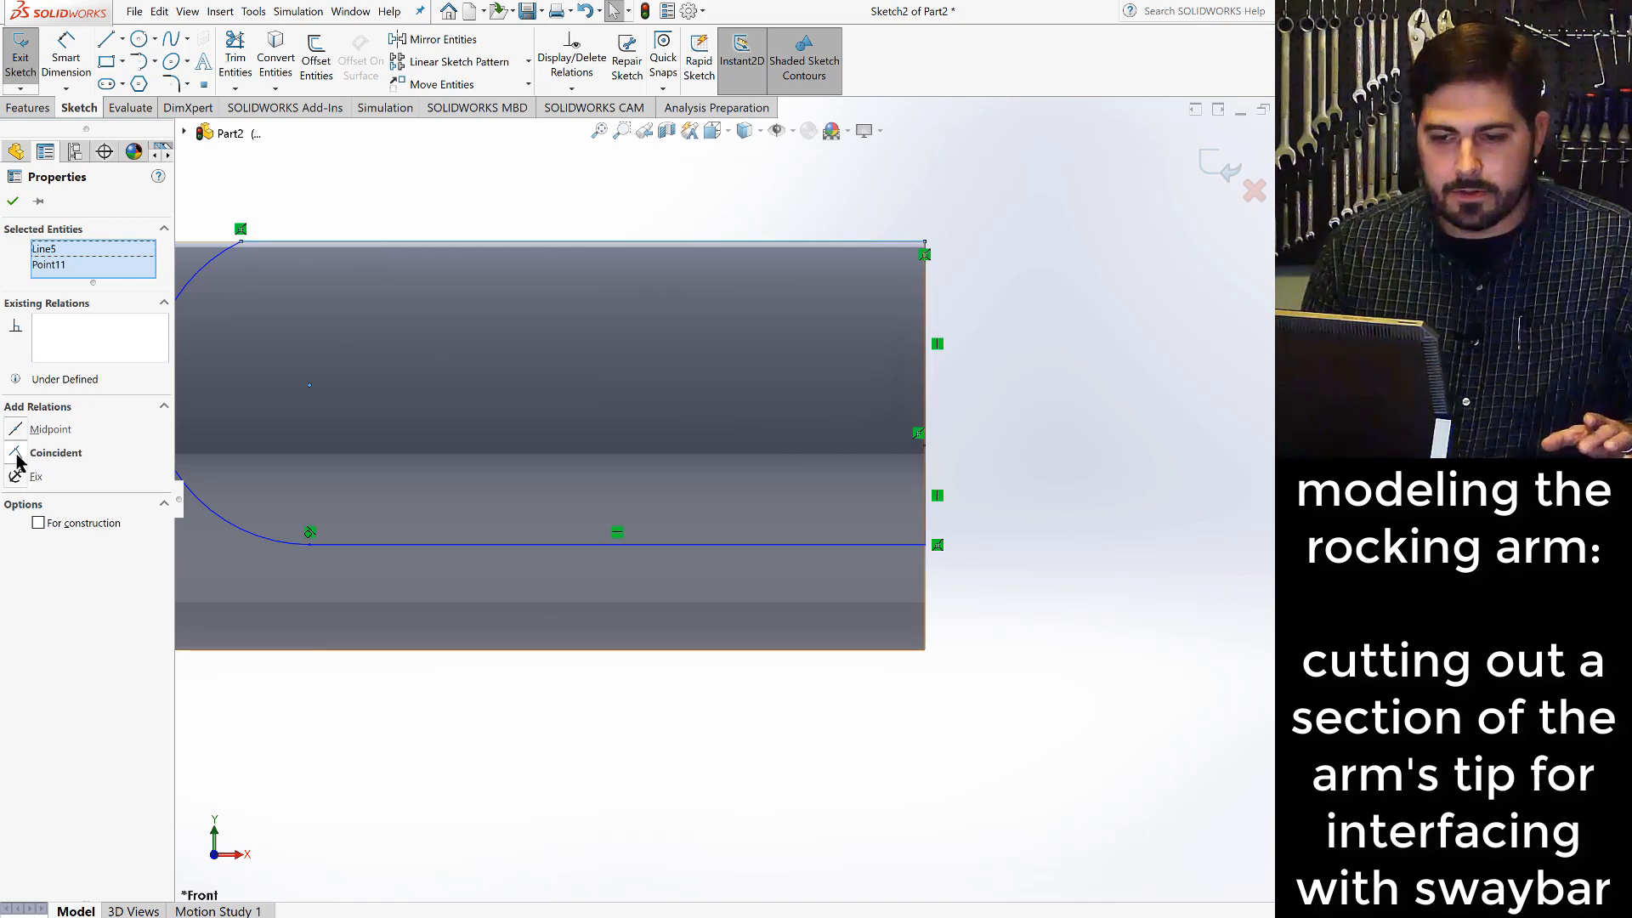
click(17, 453)
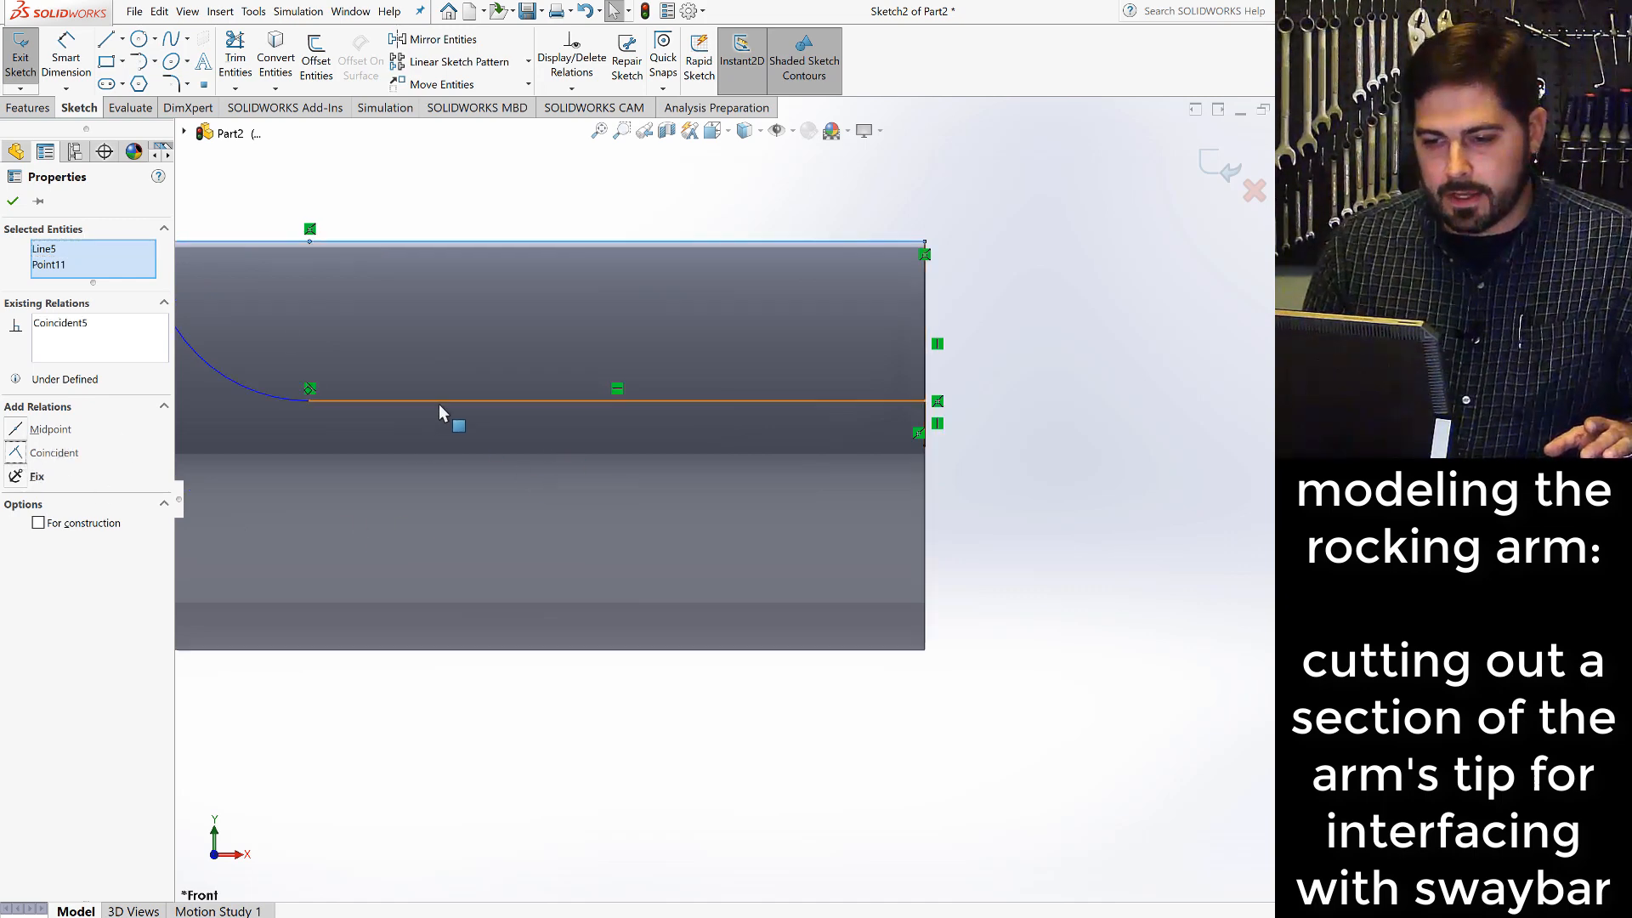
drag(439, 411, 451, 502)
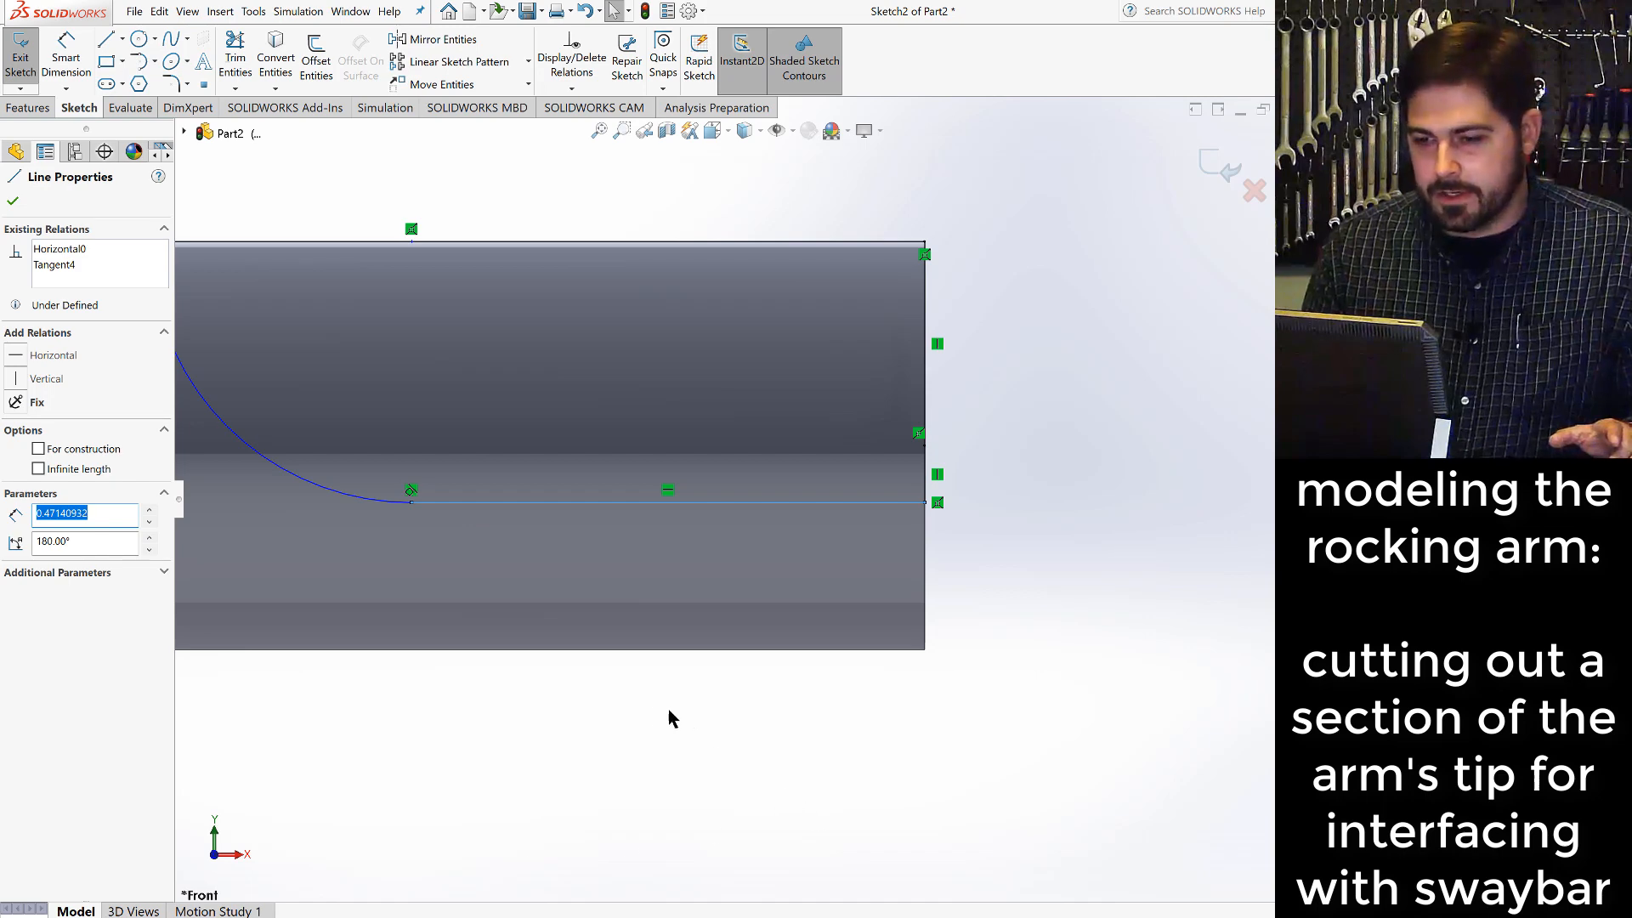
click(582, 686)
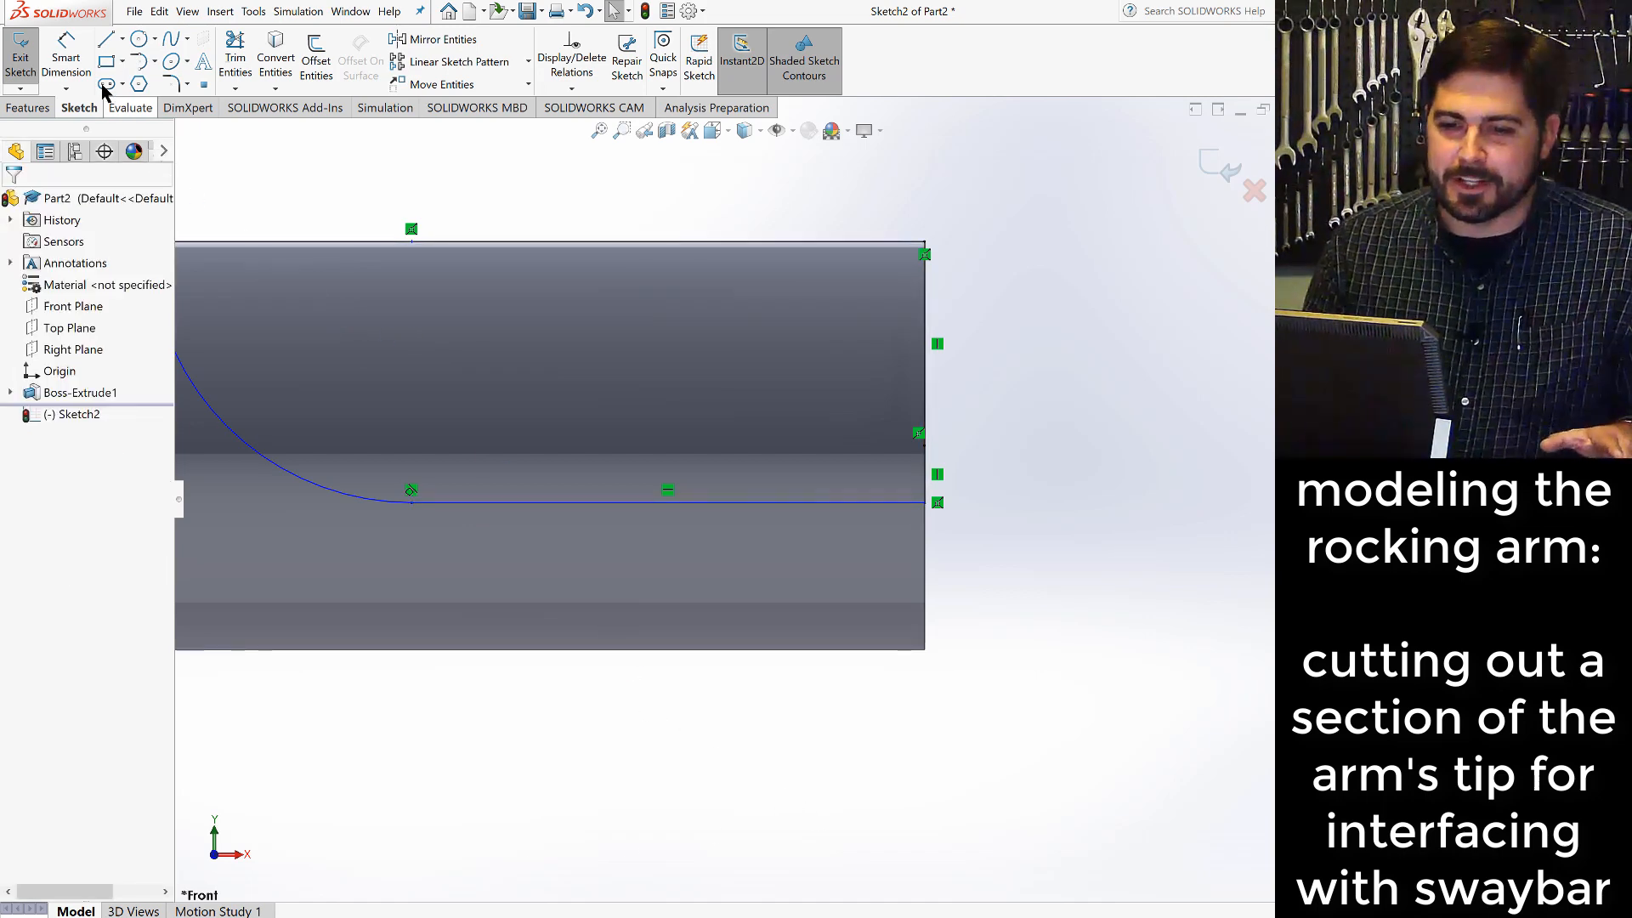
- Dimension the lower horizontal line's length to 0.5 in
click(71, 68)
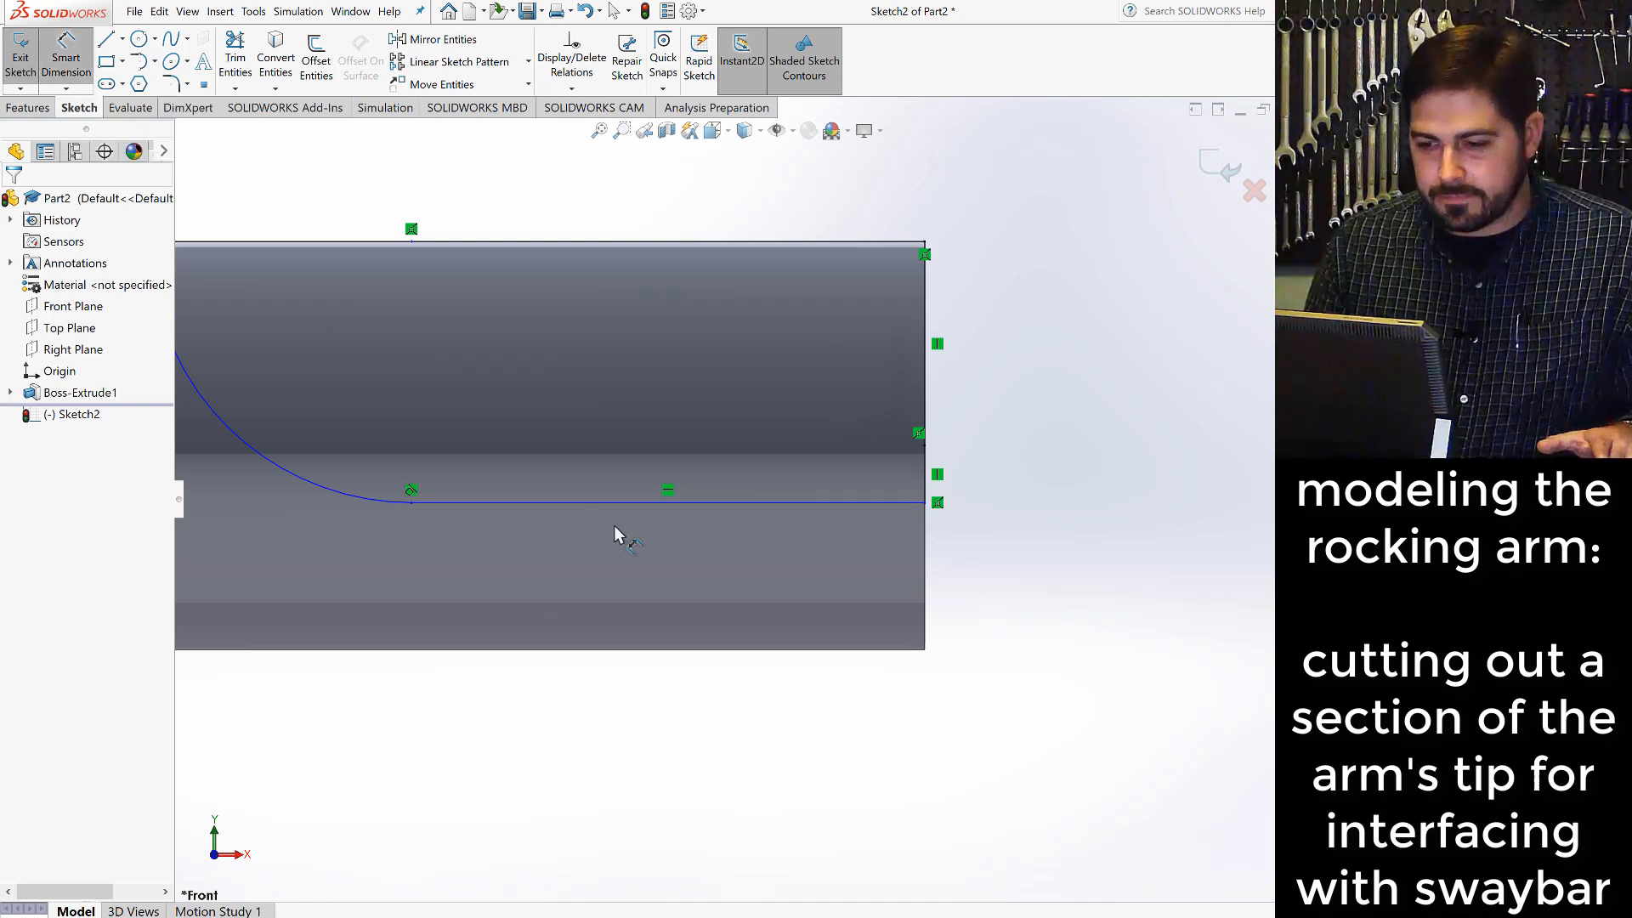
click(685, 504)
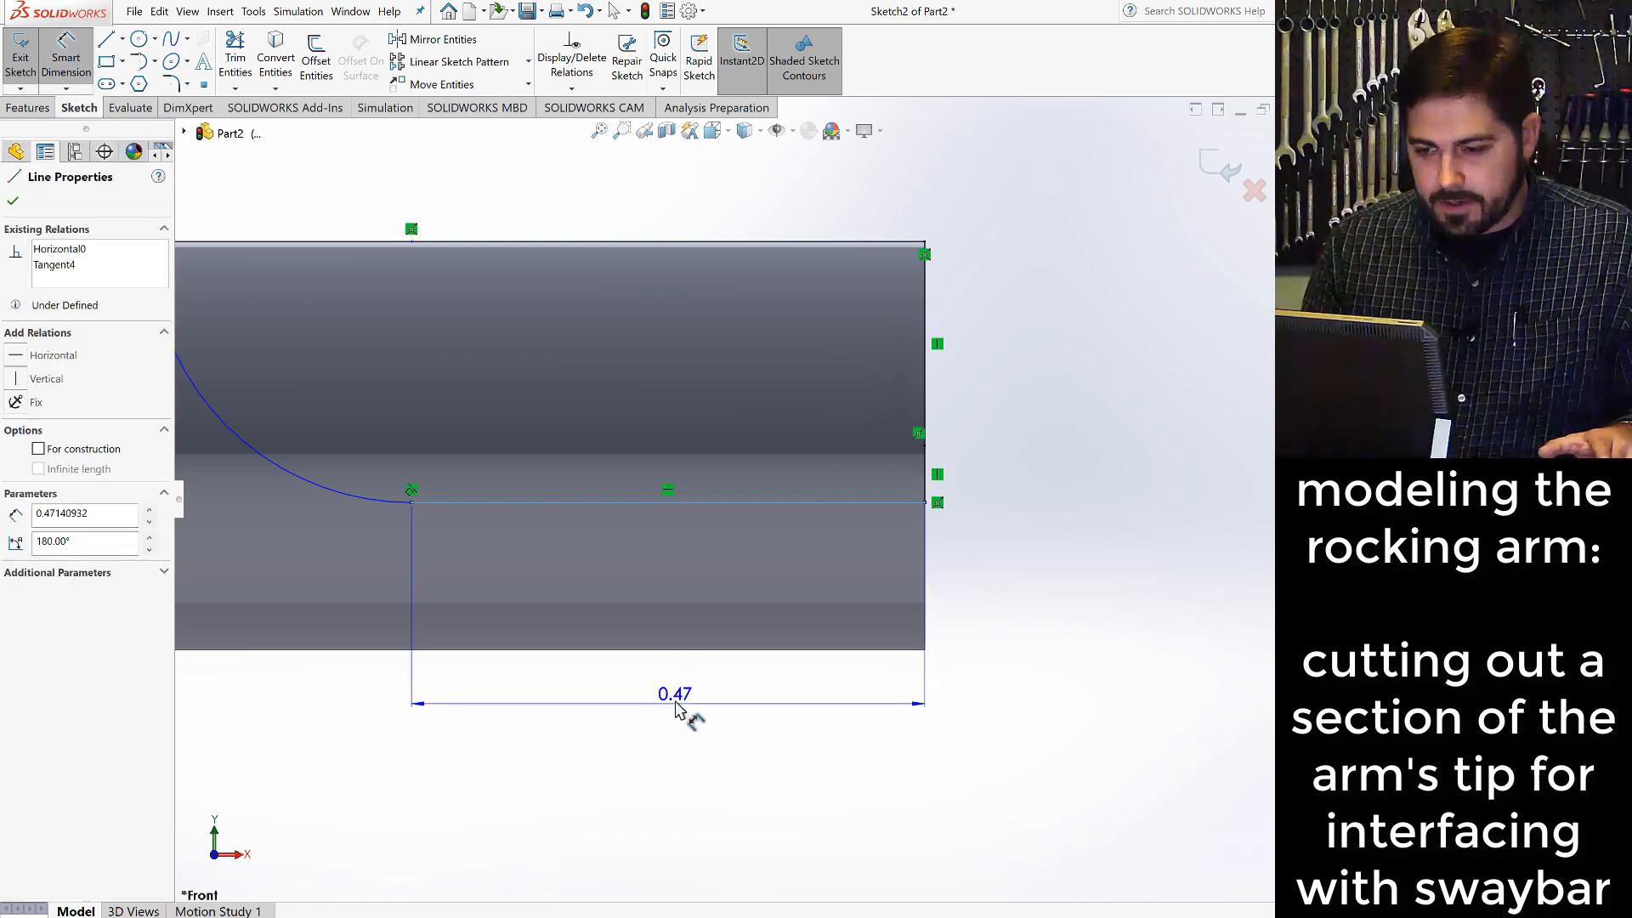
click(680, 564)
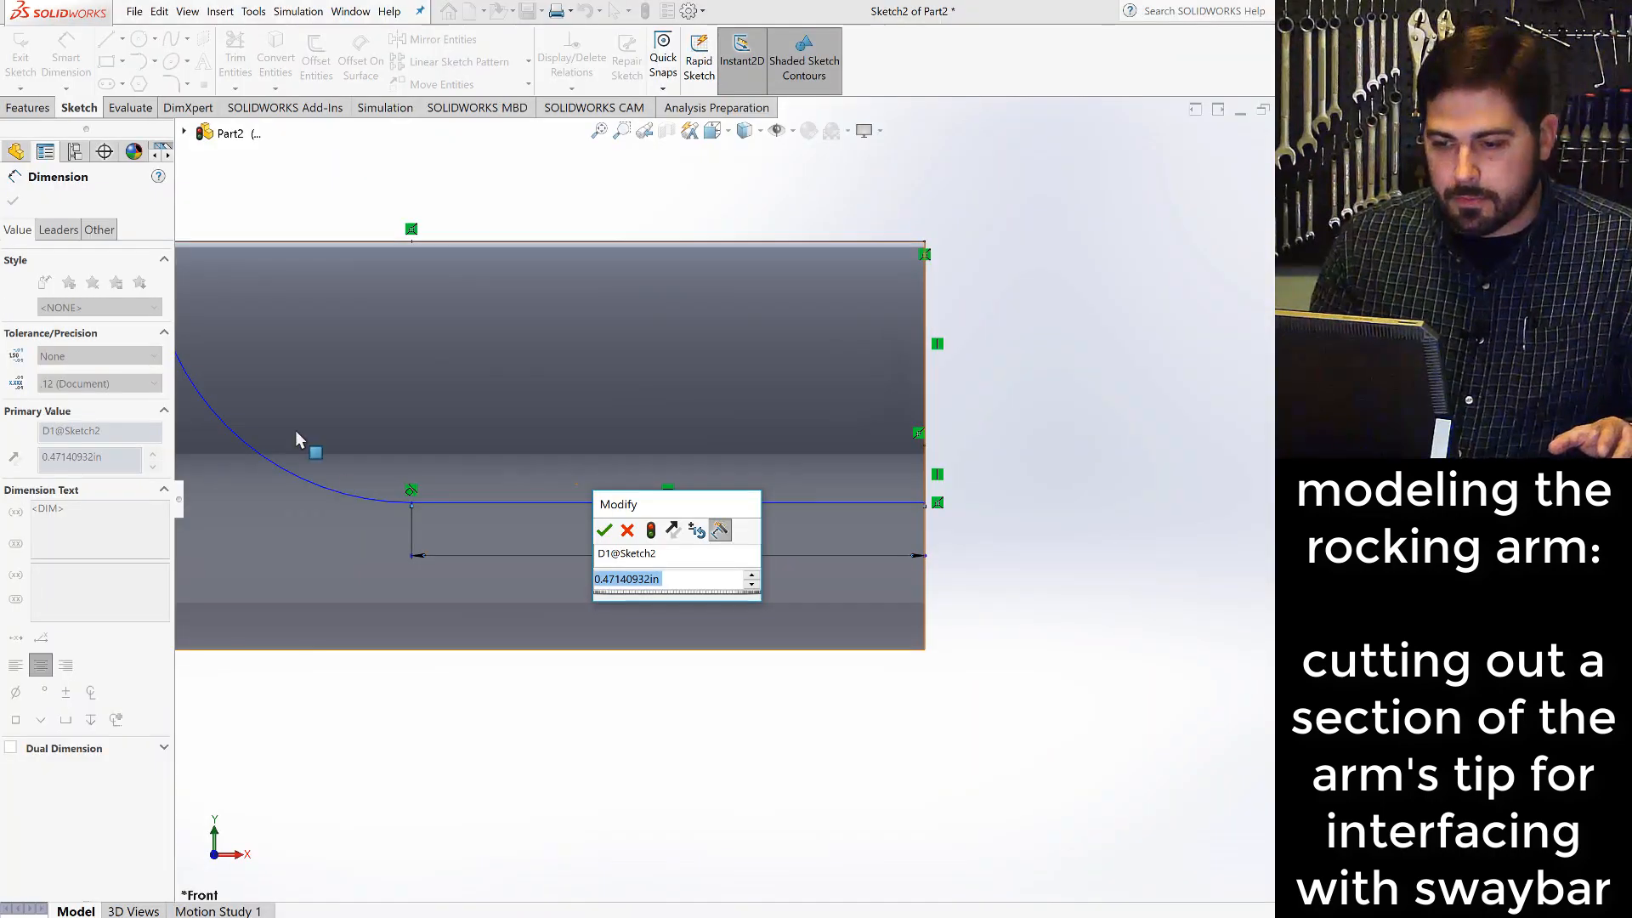
text(.5)
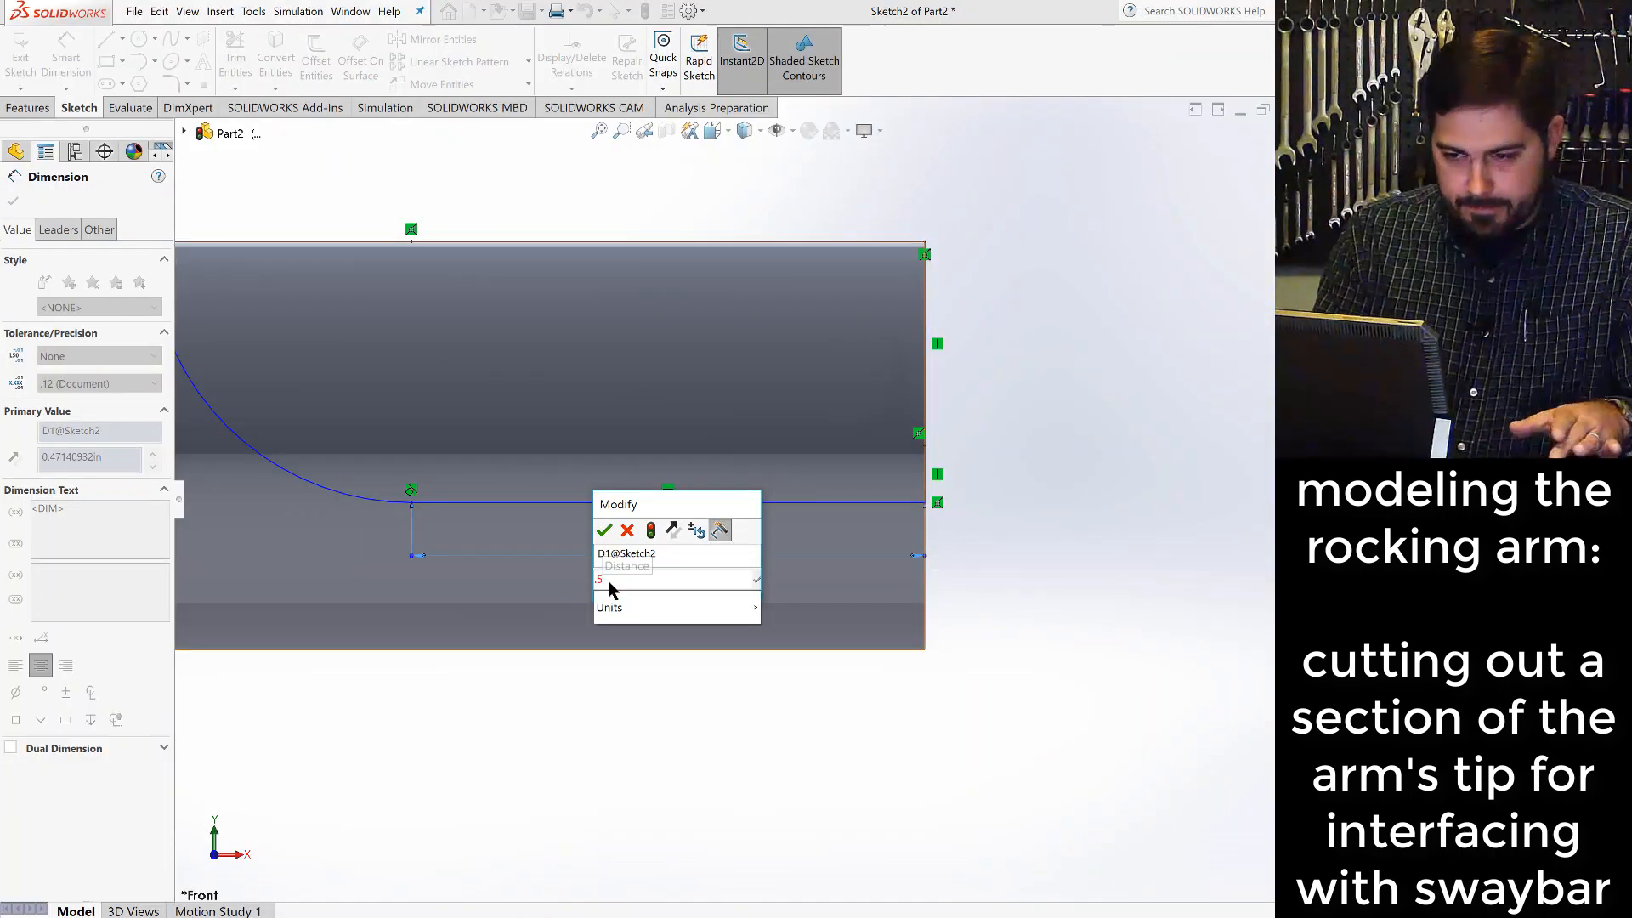
key(Return)
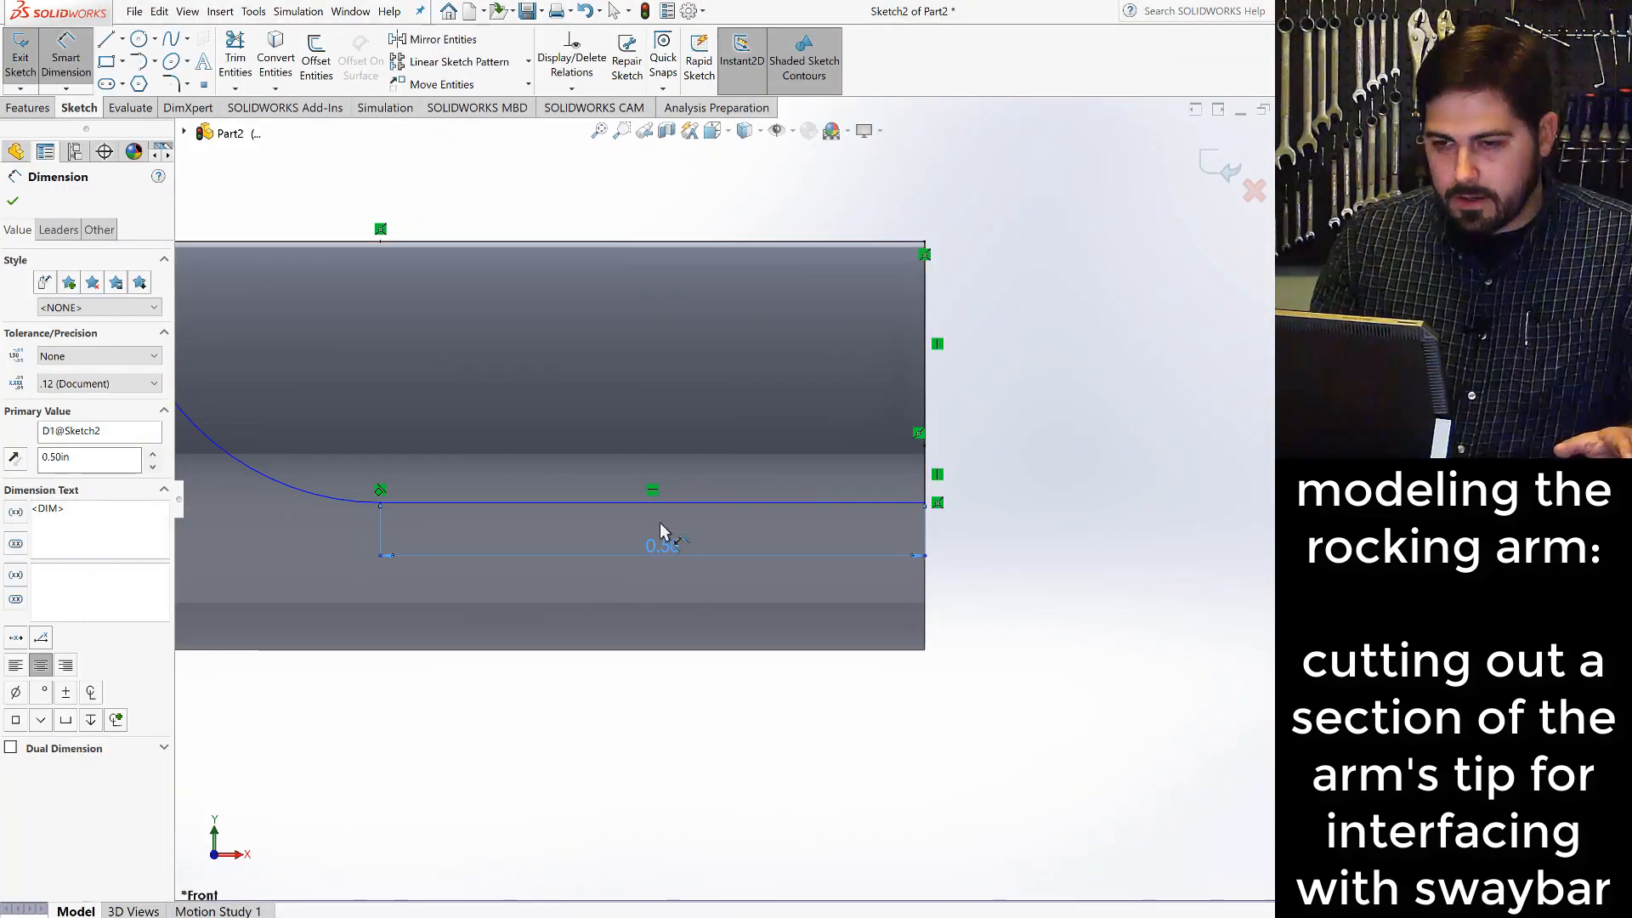
- Dimension the short vertical line below the end face's midpoint to 0.05 in and finish dimensioning
click(77, 68)
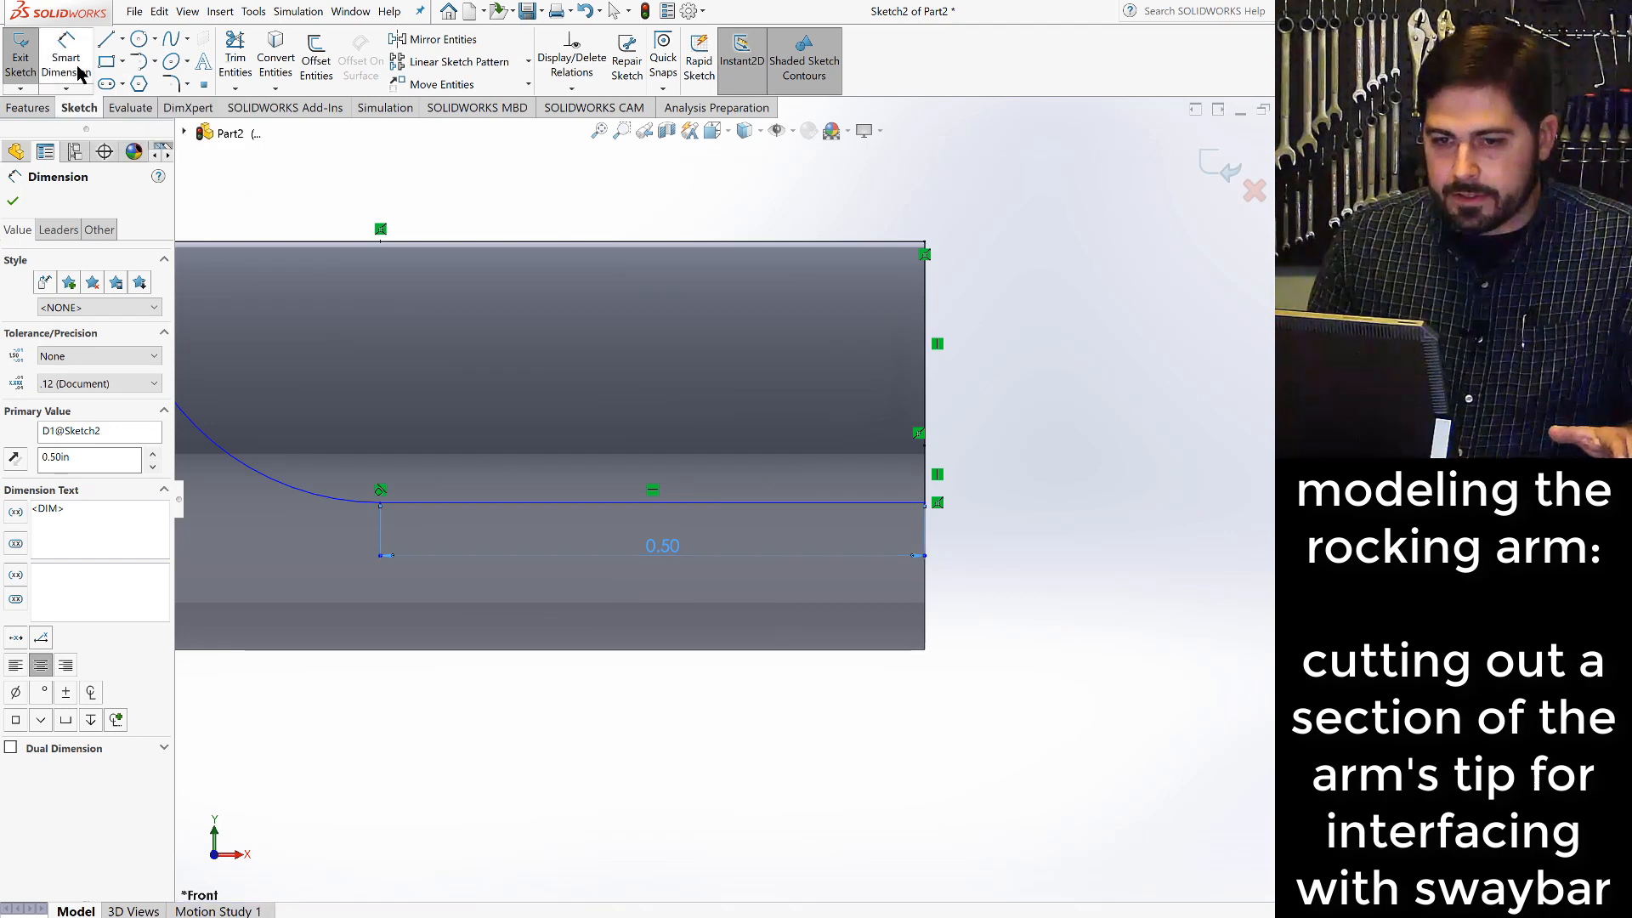
click(929, 477)
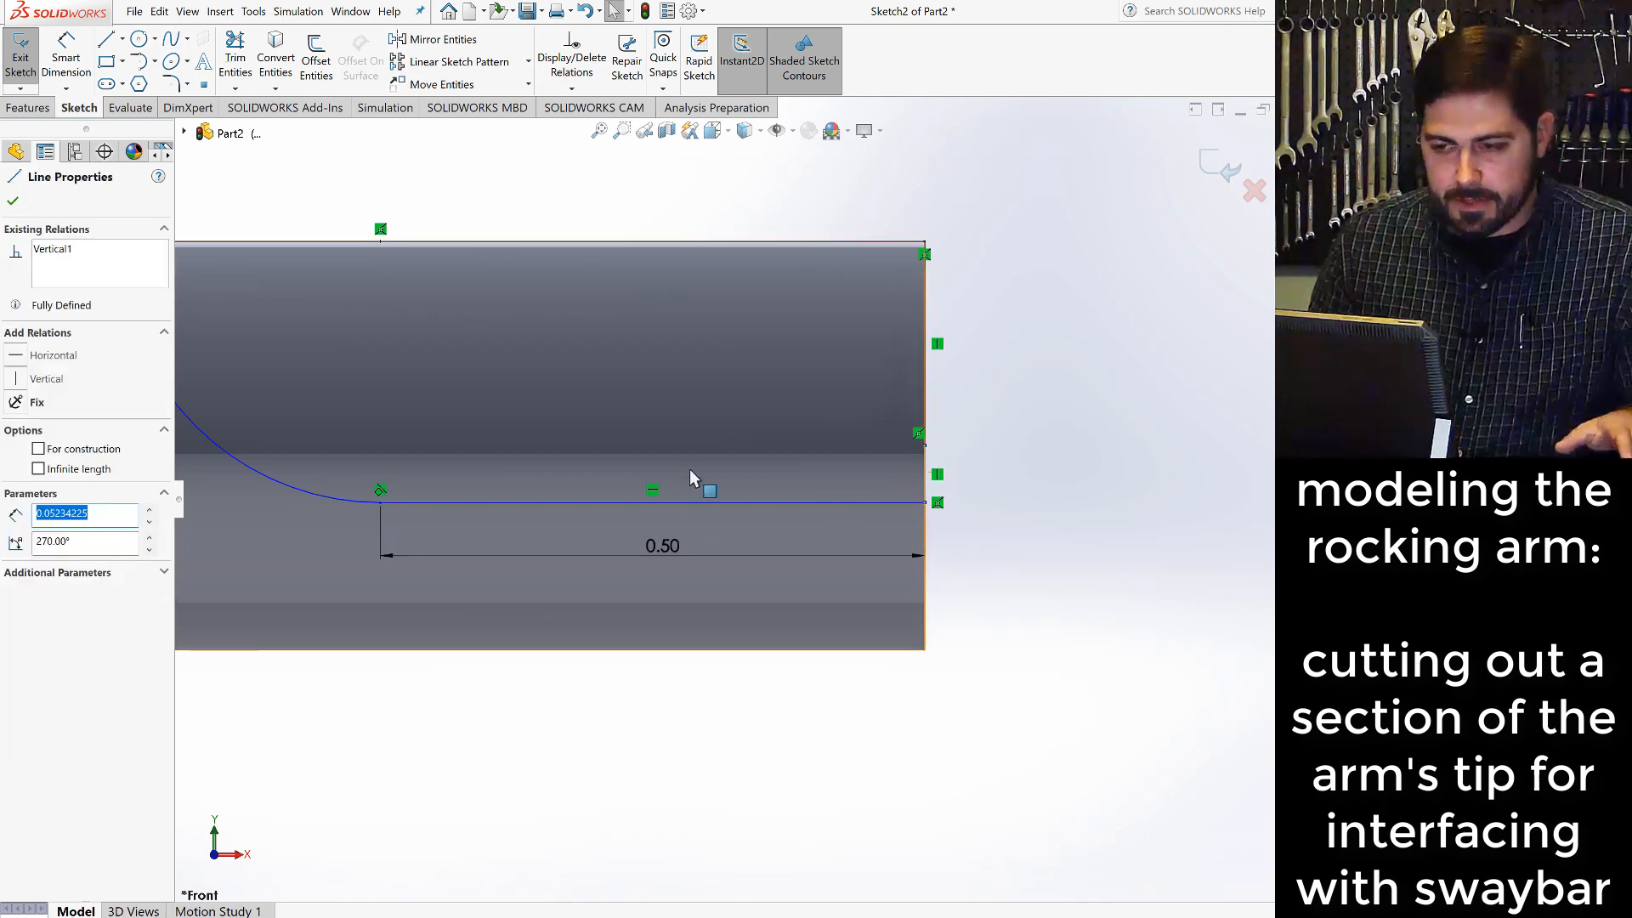
key(Escape)
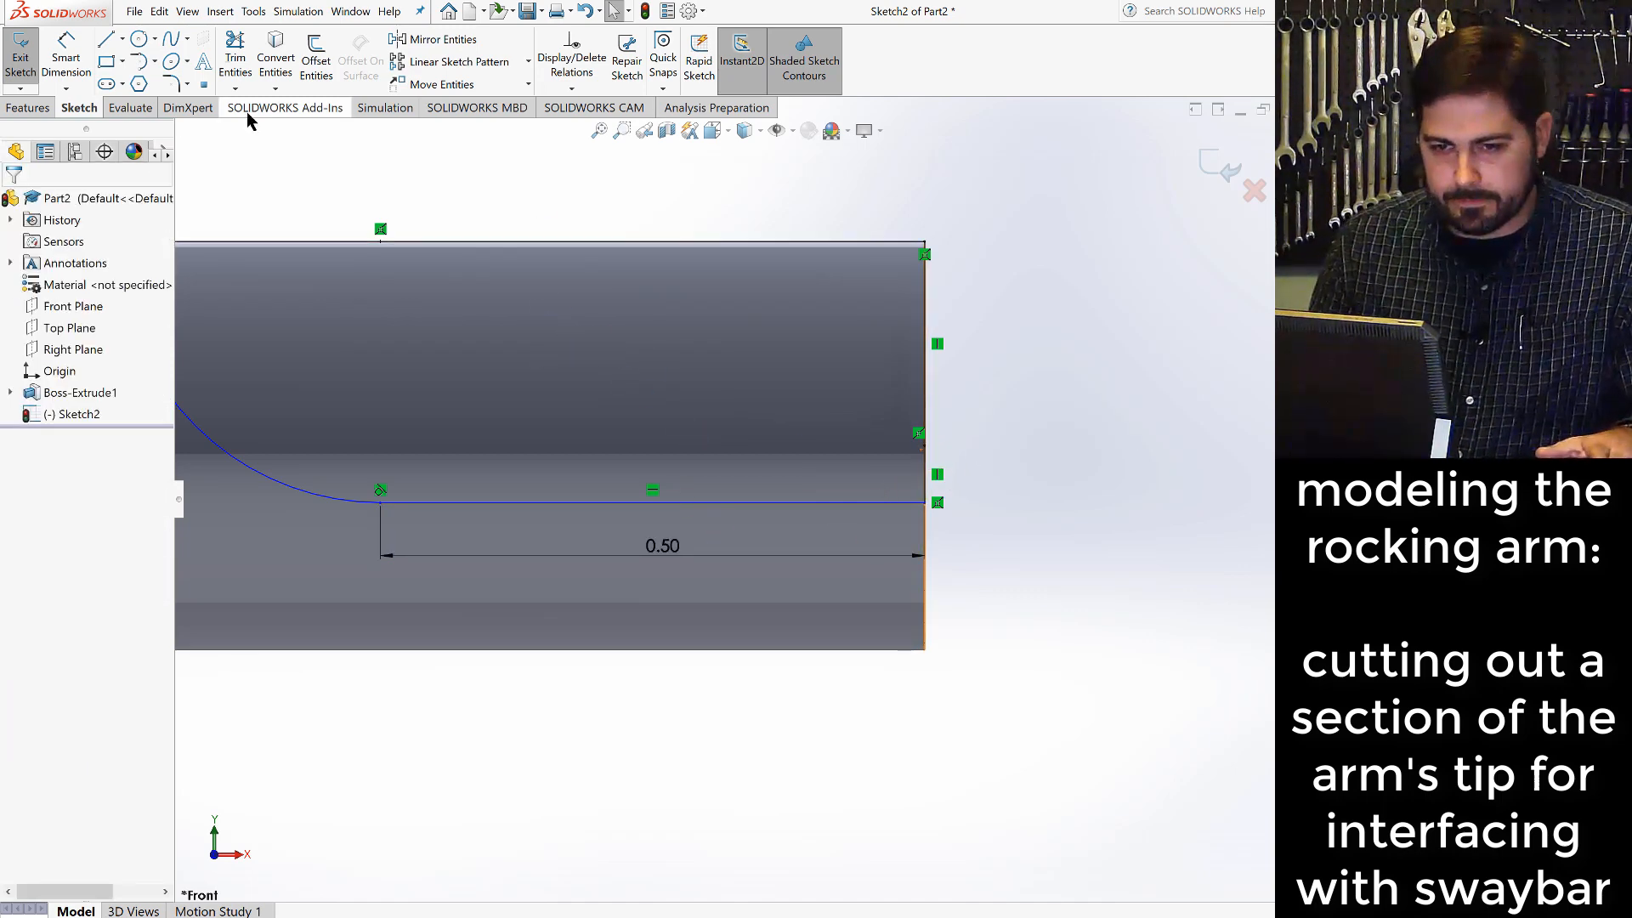
click(68, 58)
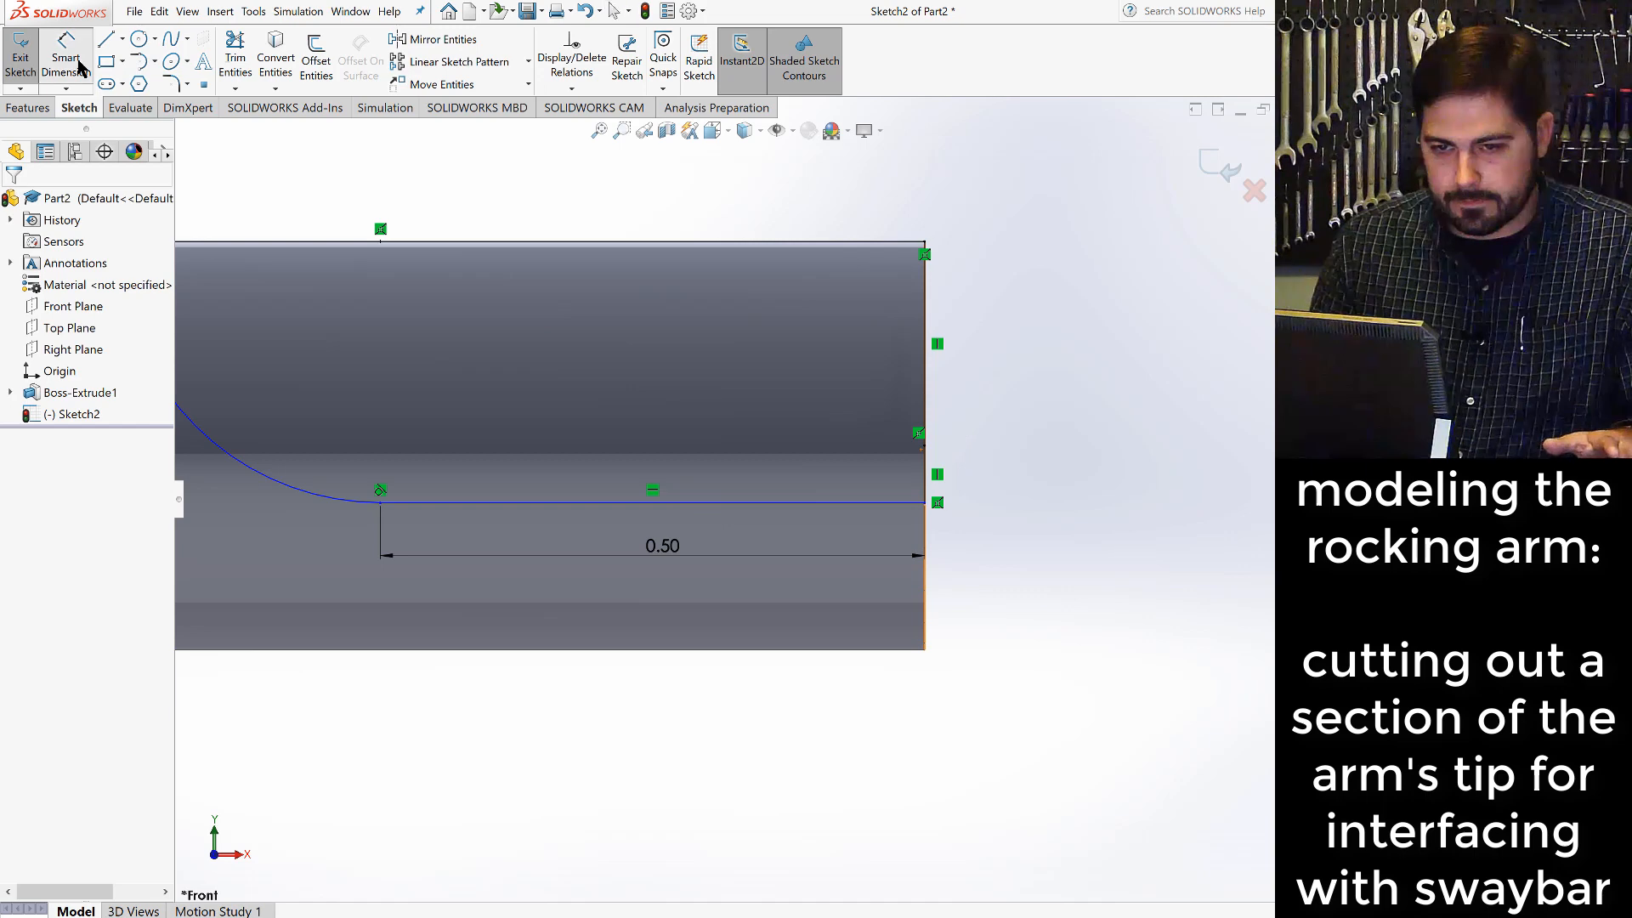
click(925, 474)
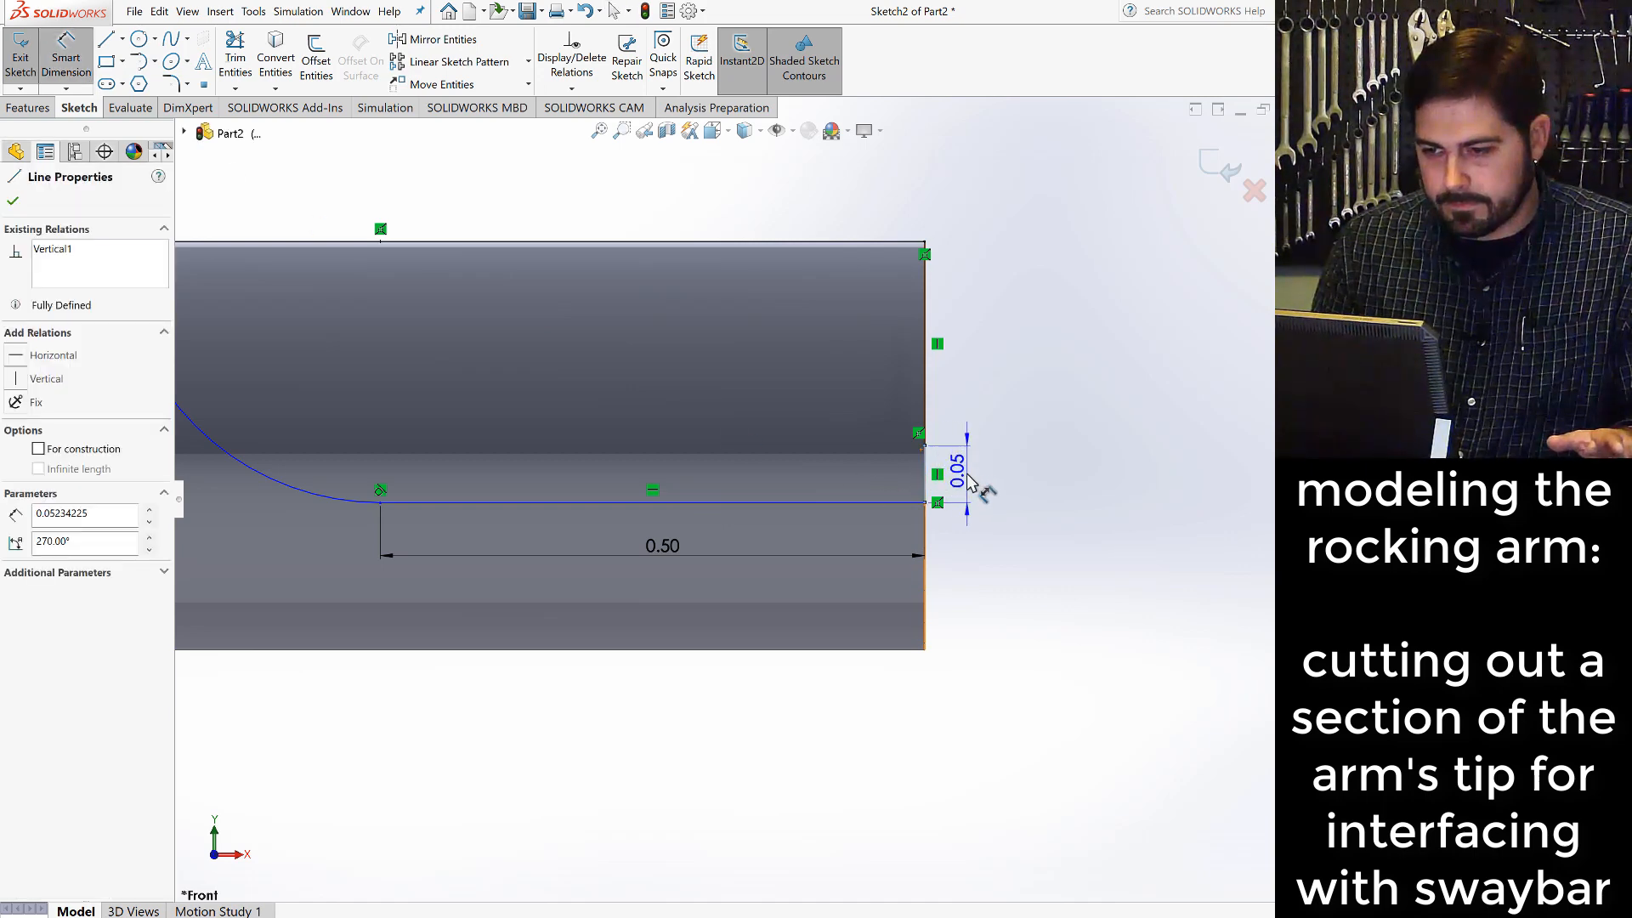
click(972, 481)
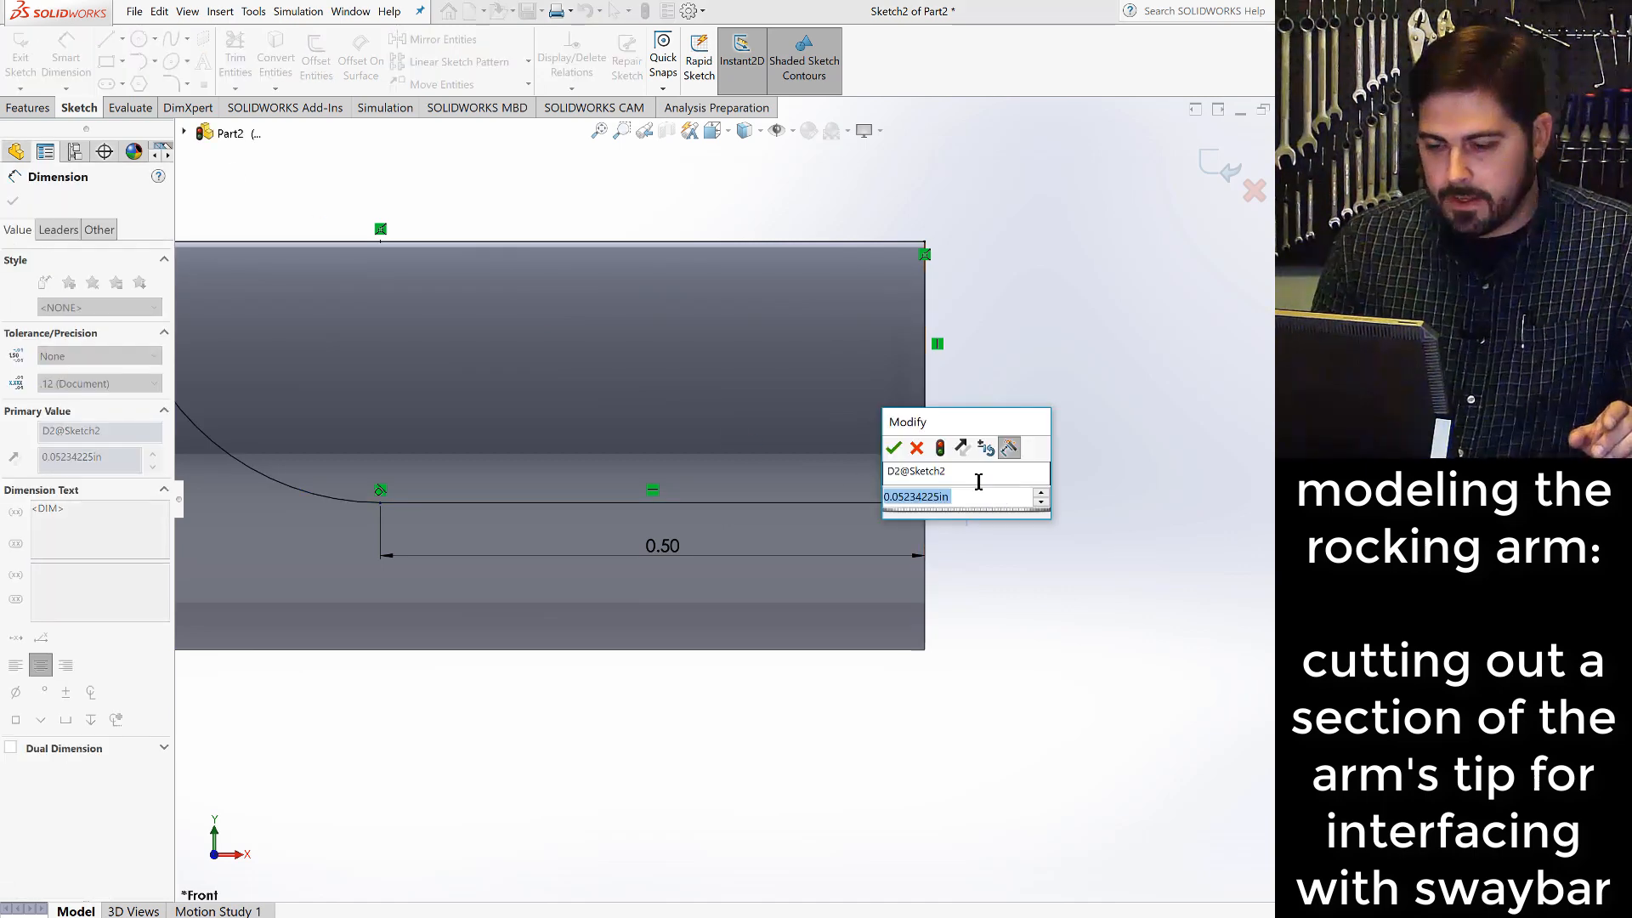
text(.05)
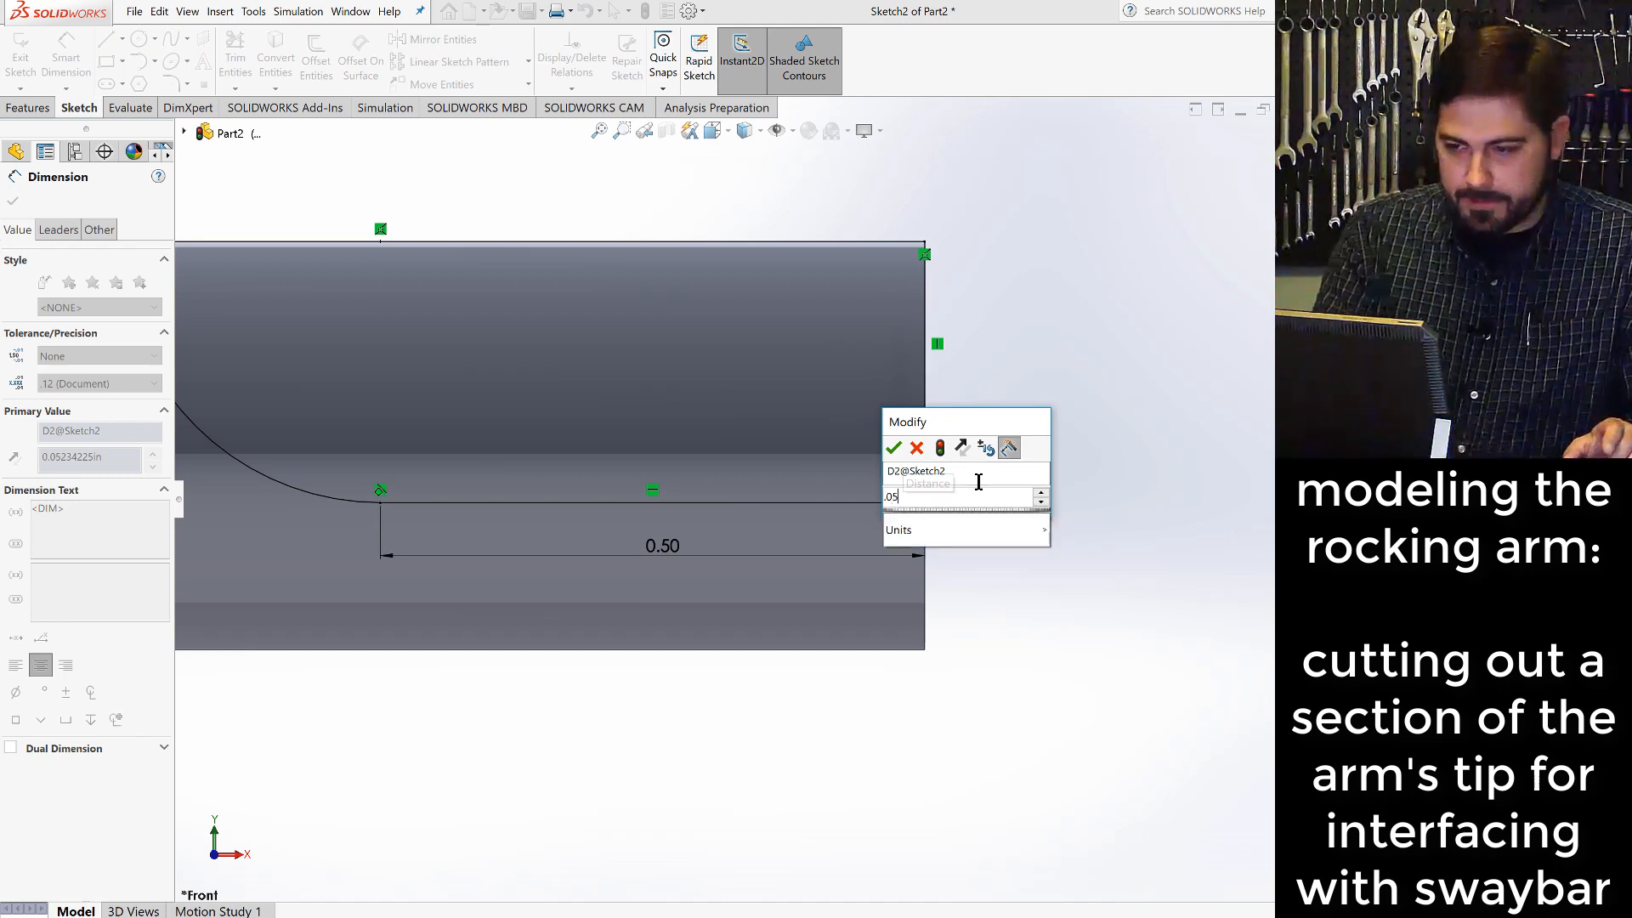
key(Return)
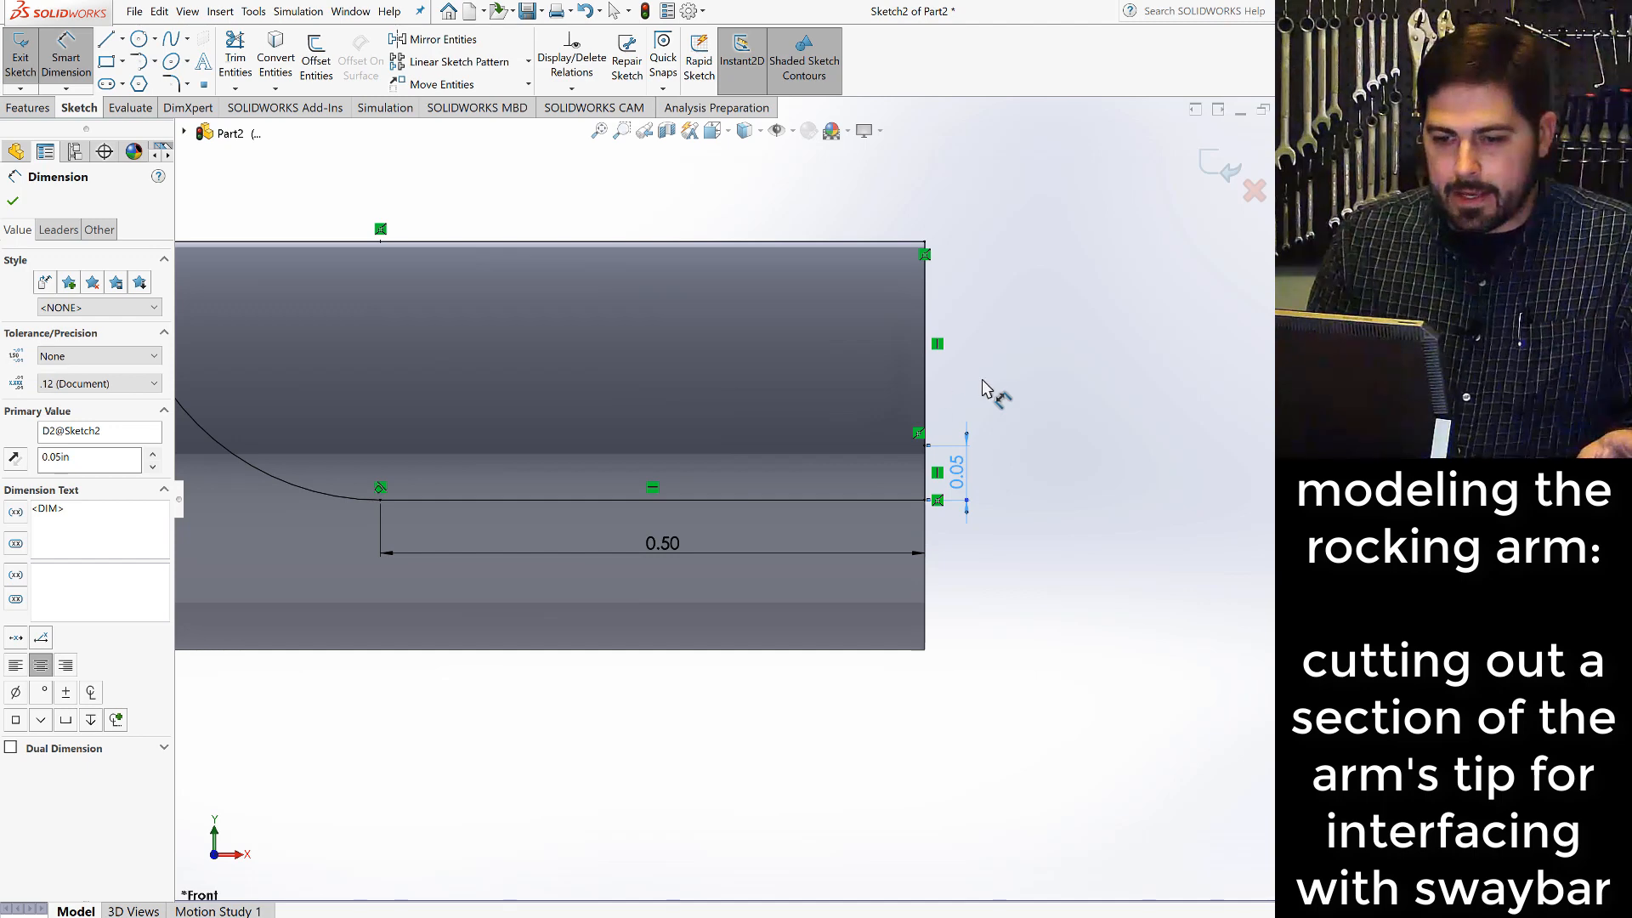
scroll(845, 426, up, 2)
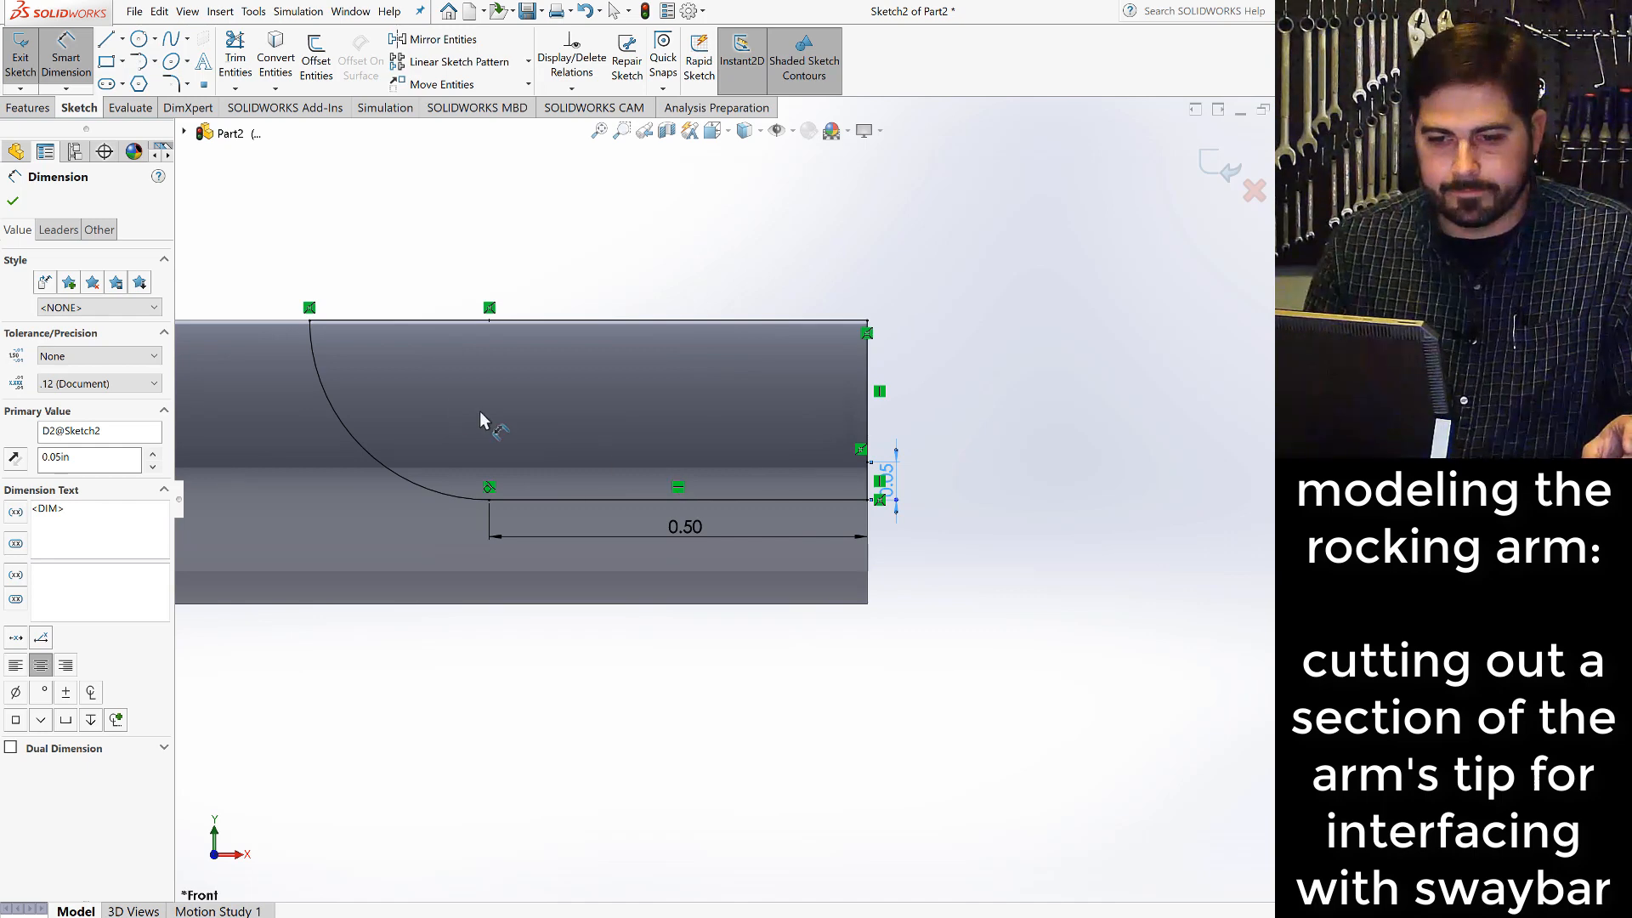
click(12, 202)
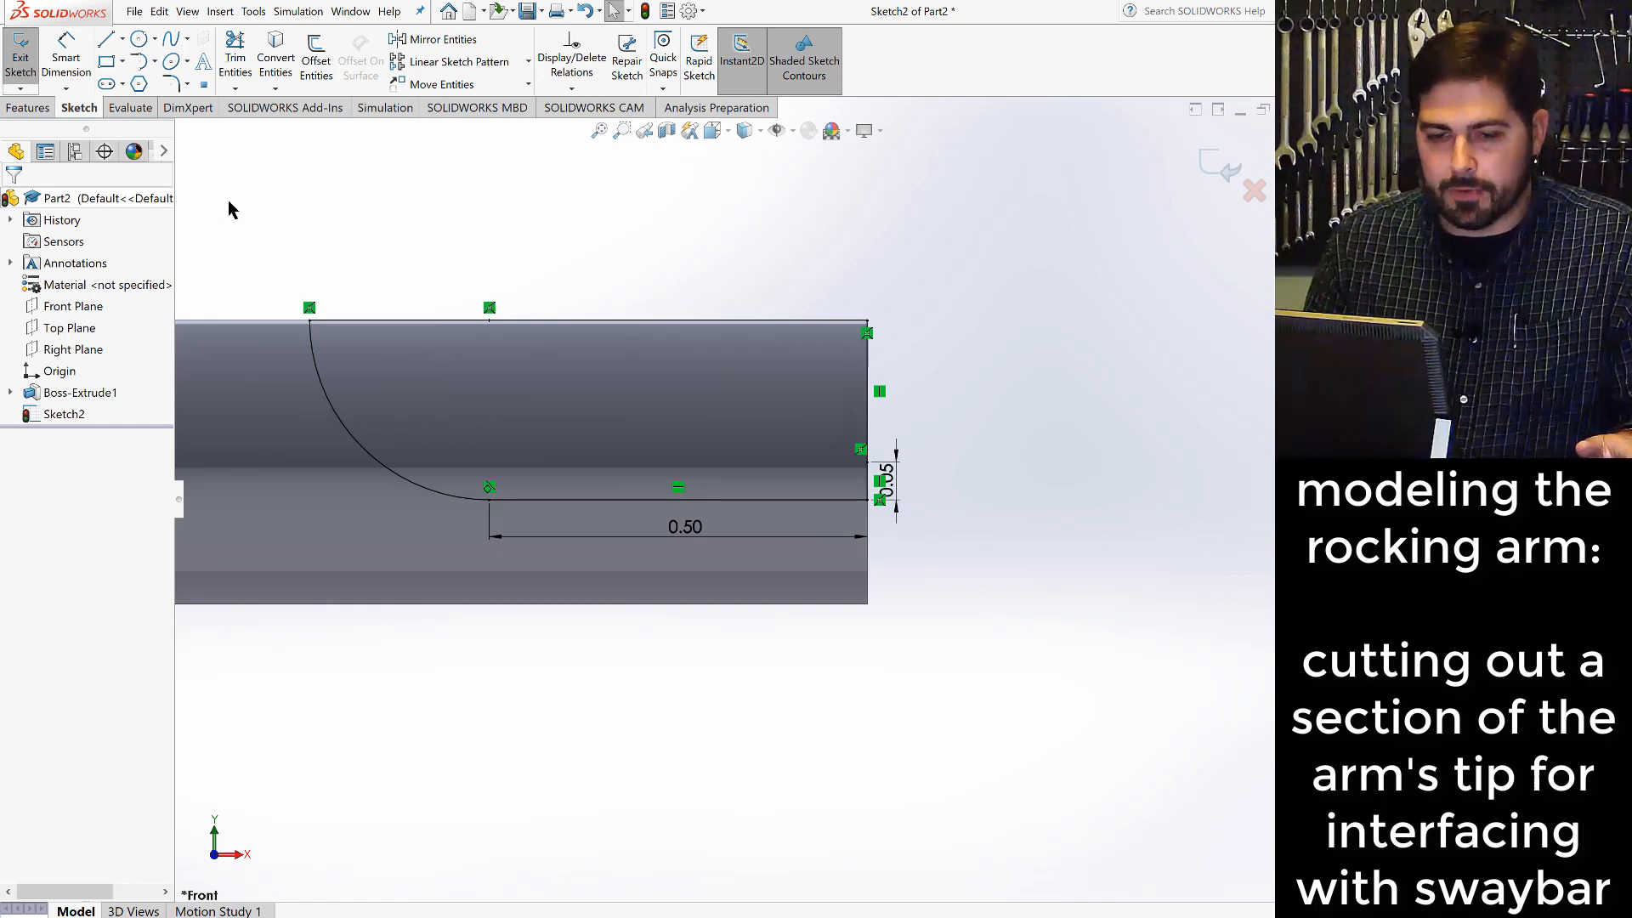
- Cut the closed tip profile out of the rod with an Extruded Cut set to Through All - Both
click(28, 108)
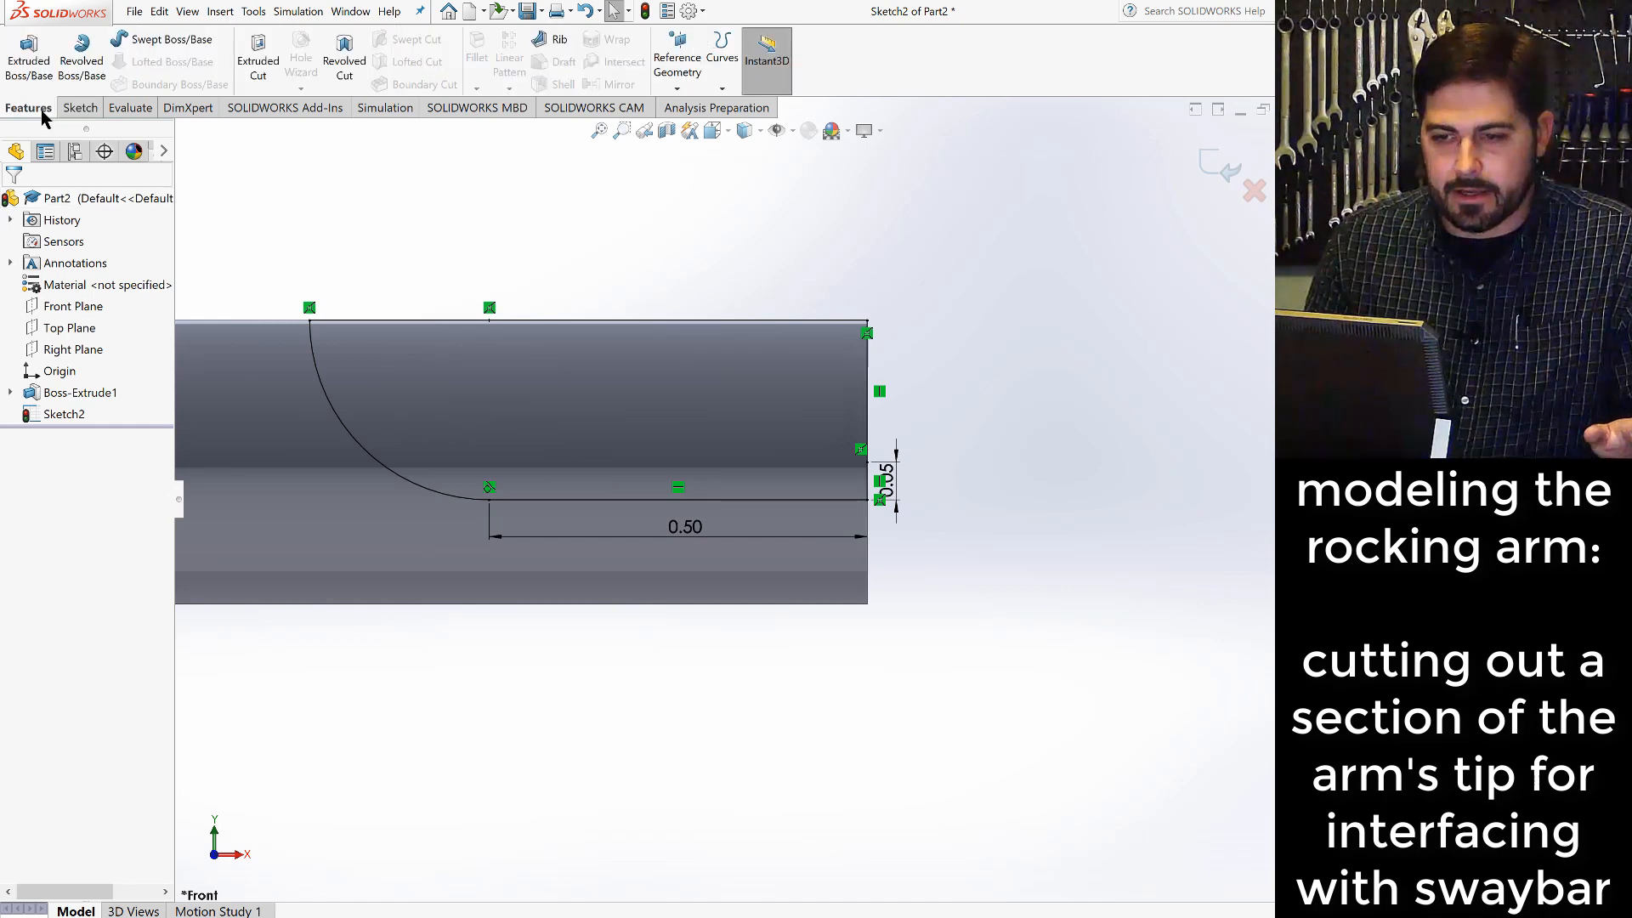
click(261, 76)
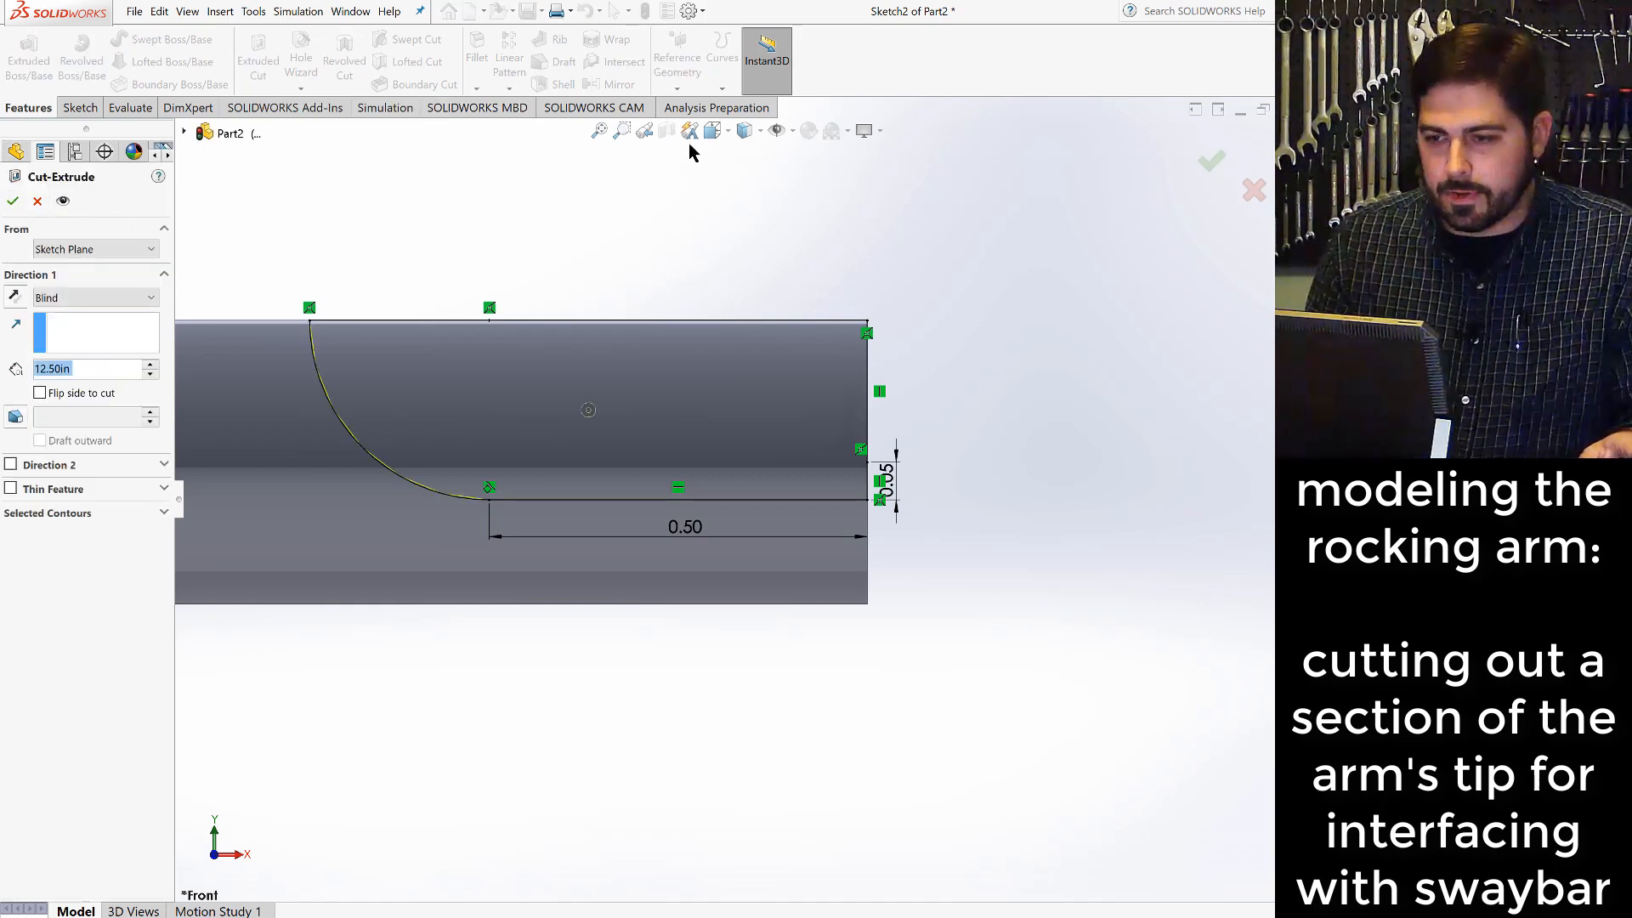
click(730, 131)
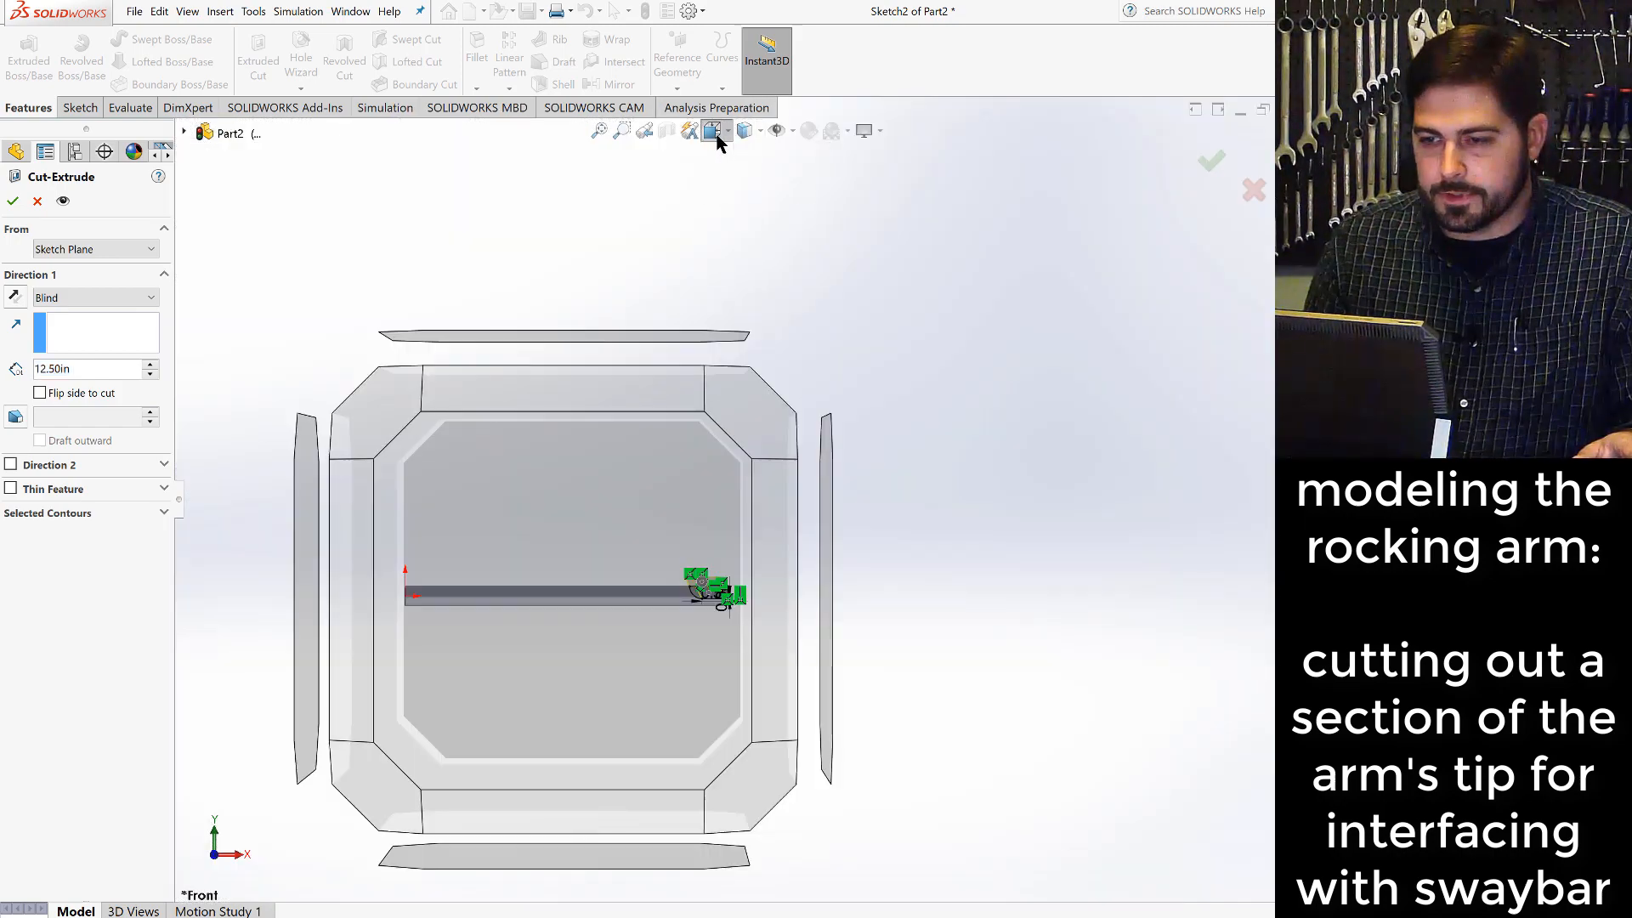
click(822, 180)
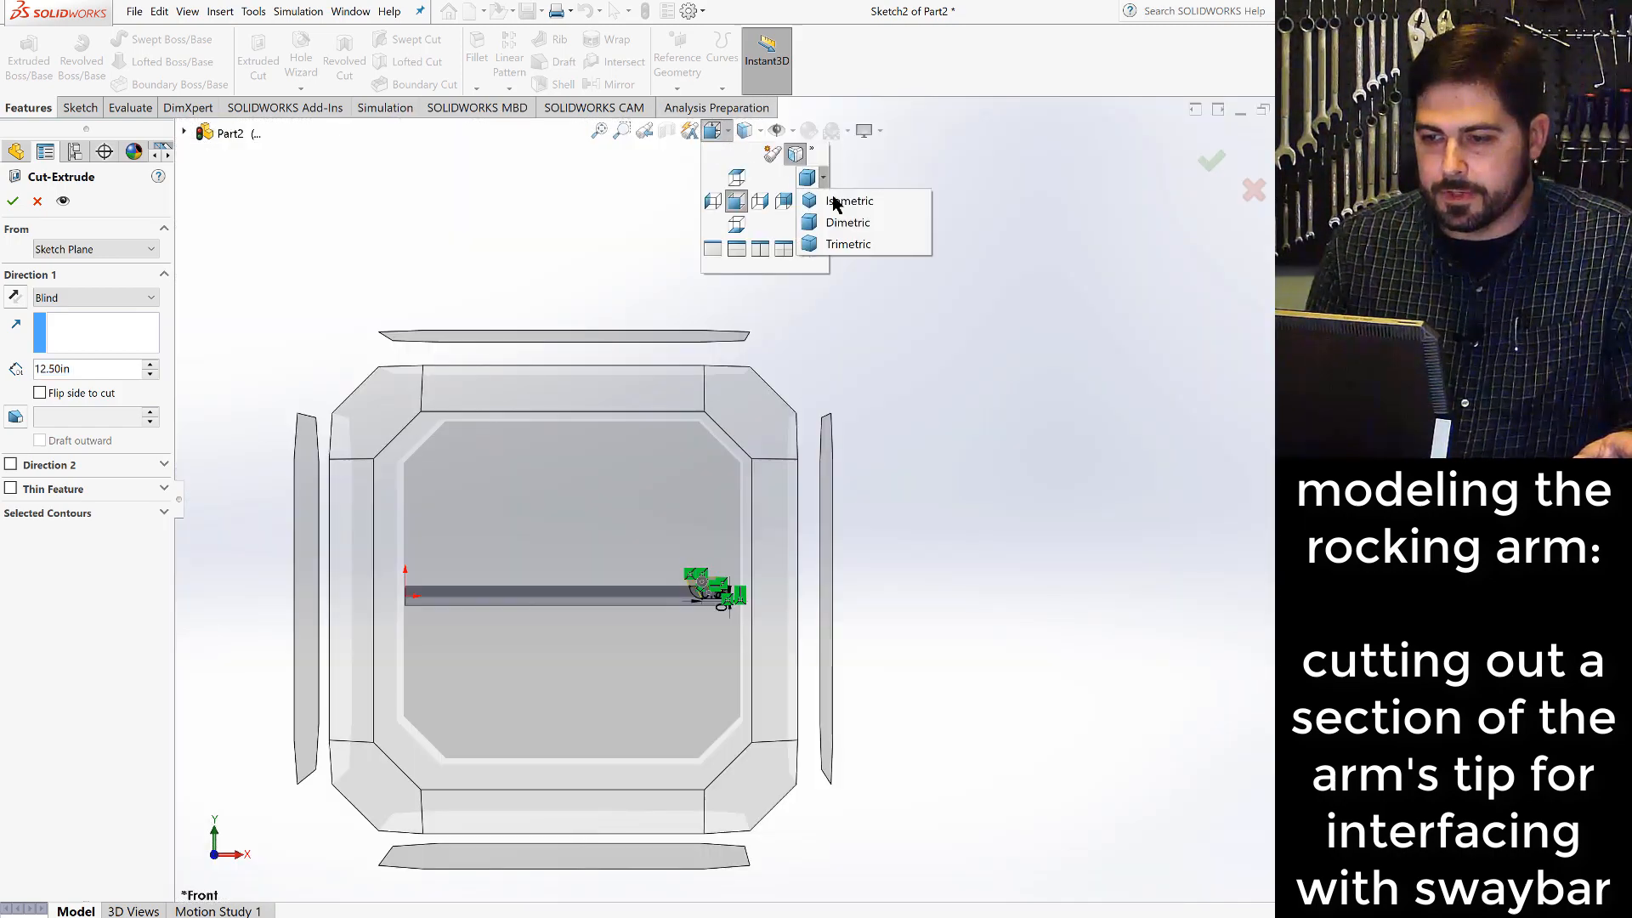
click(844, 214)
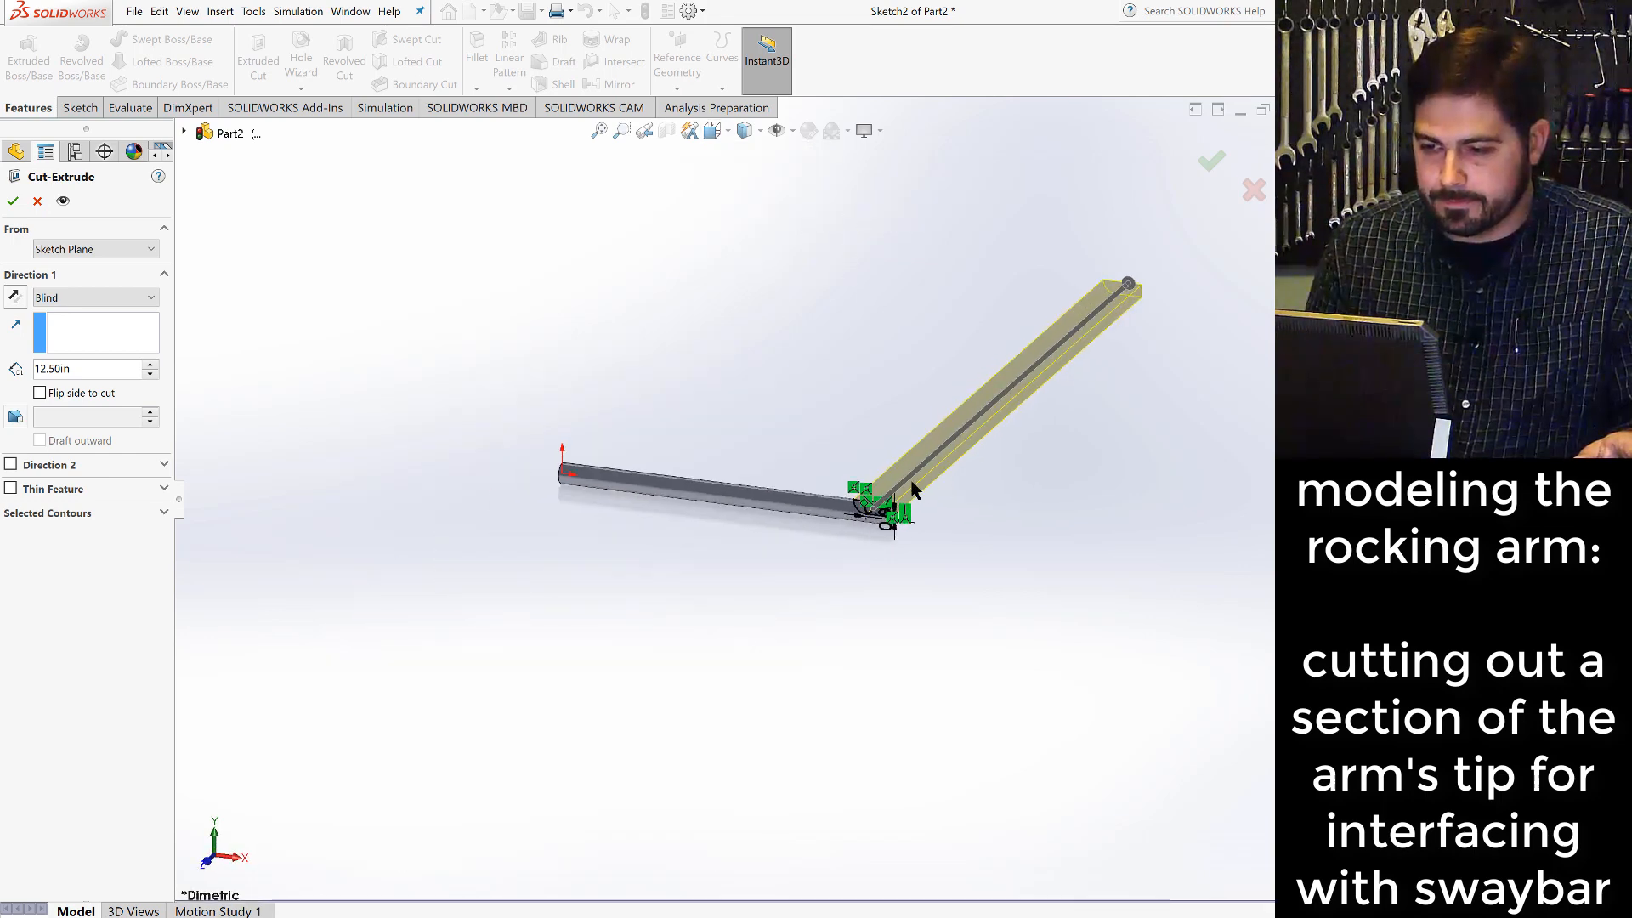
scroll(889, 489, down, 8)
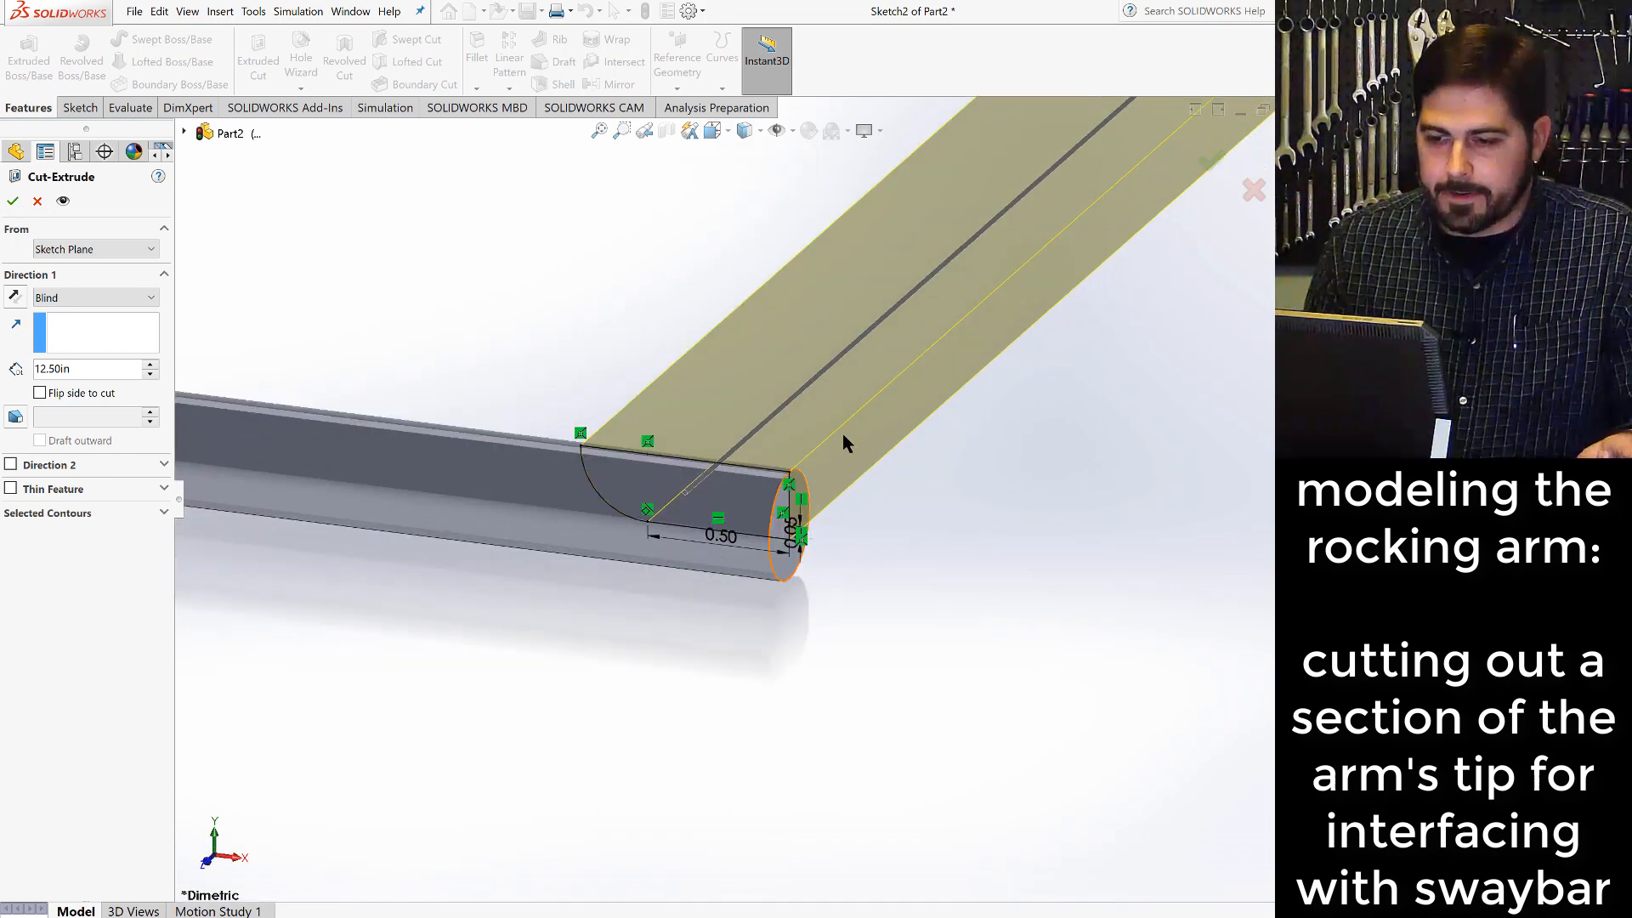
click(151, 298)
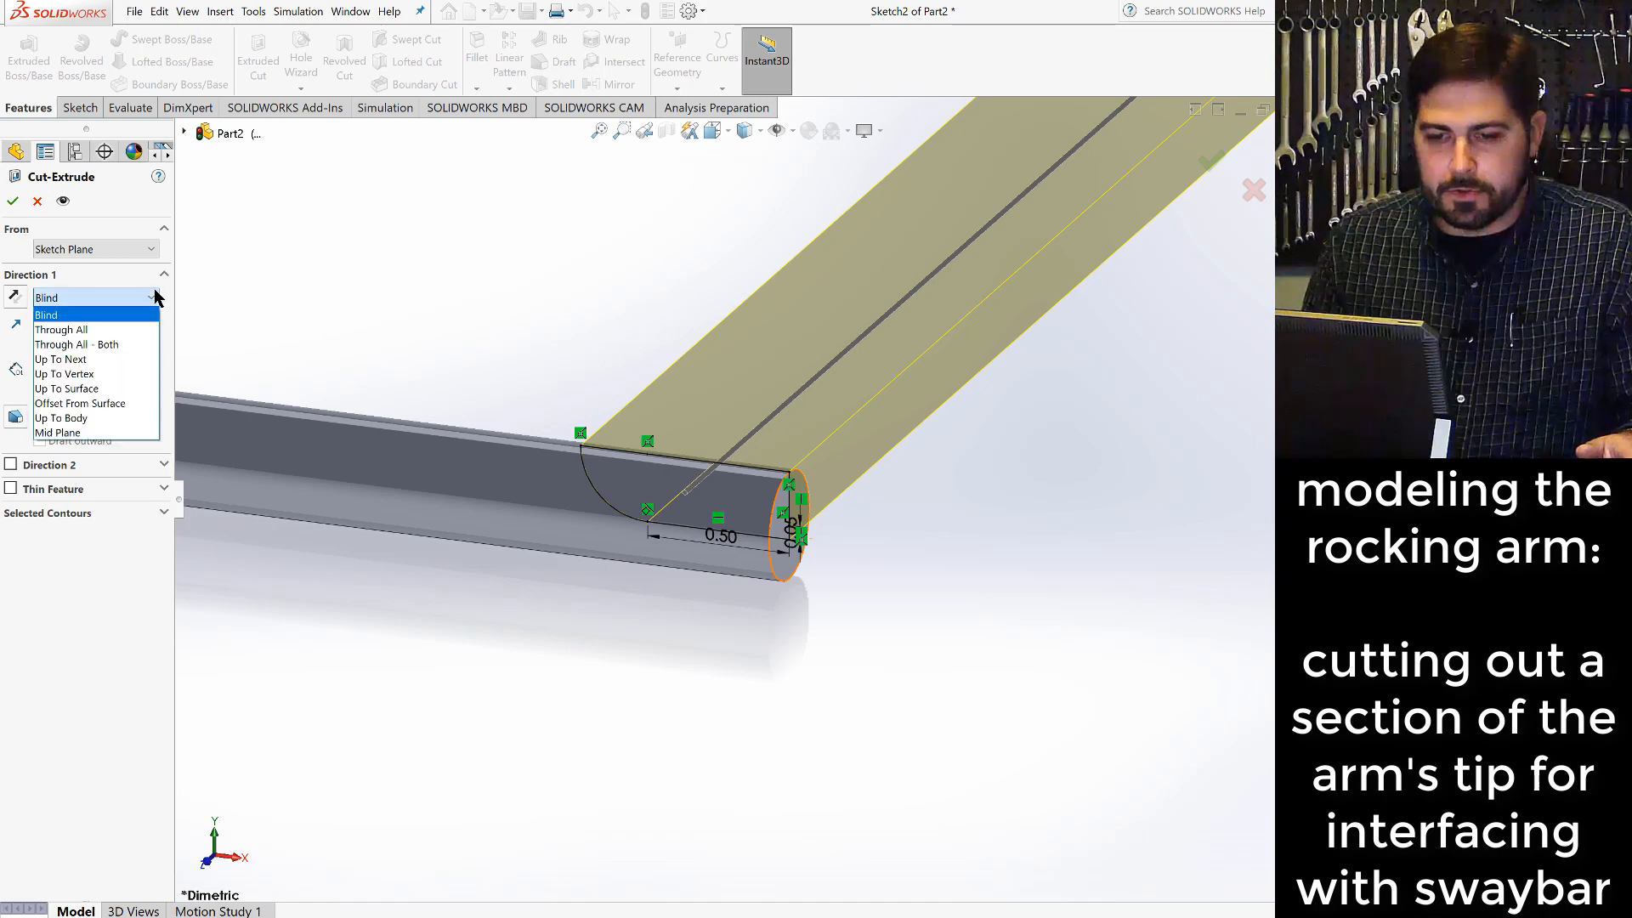
click(119, 344)
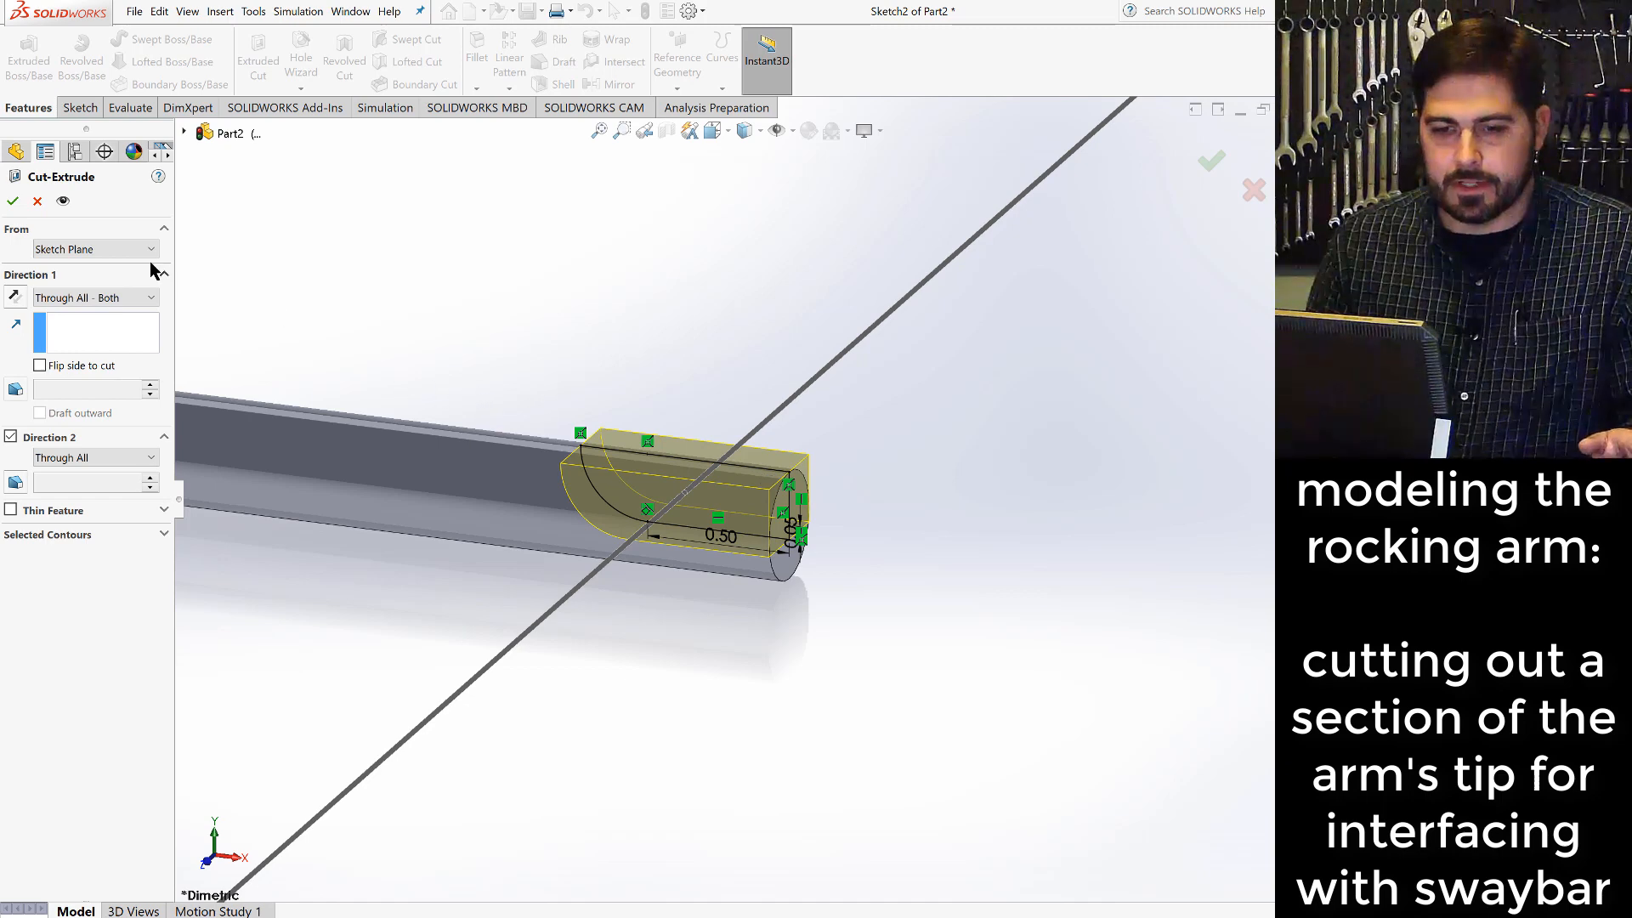
click(12, 202)
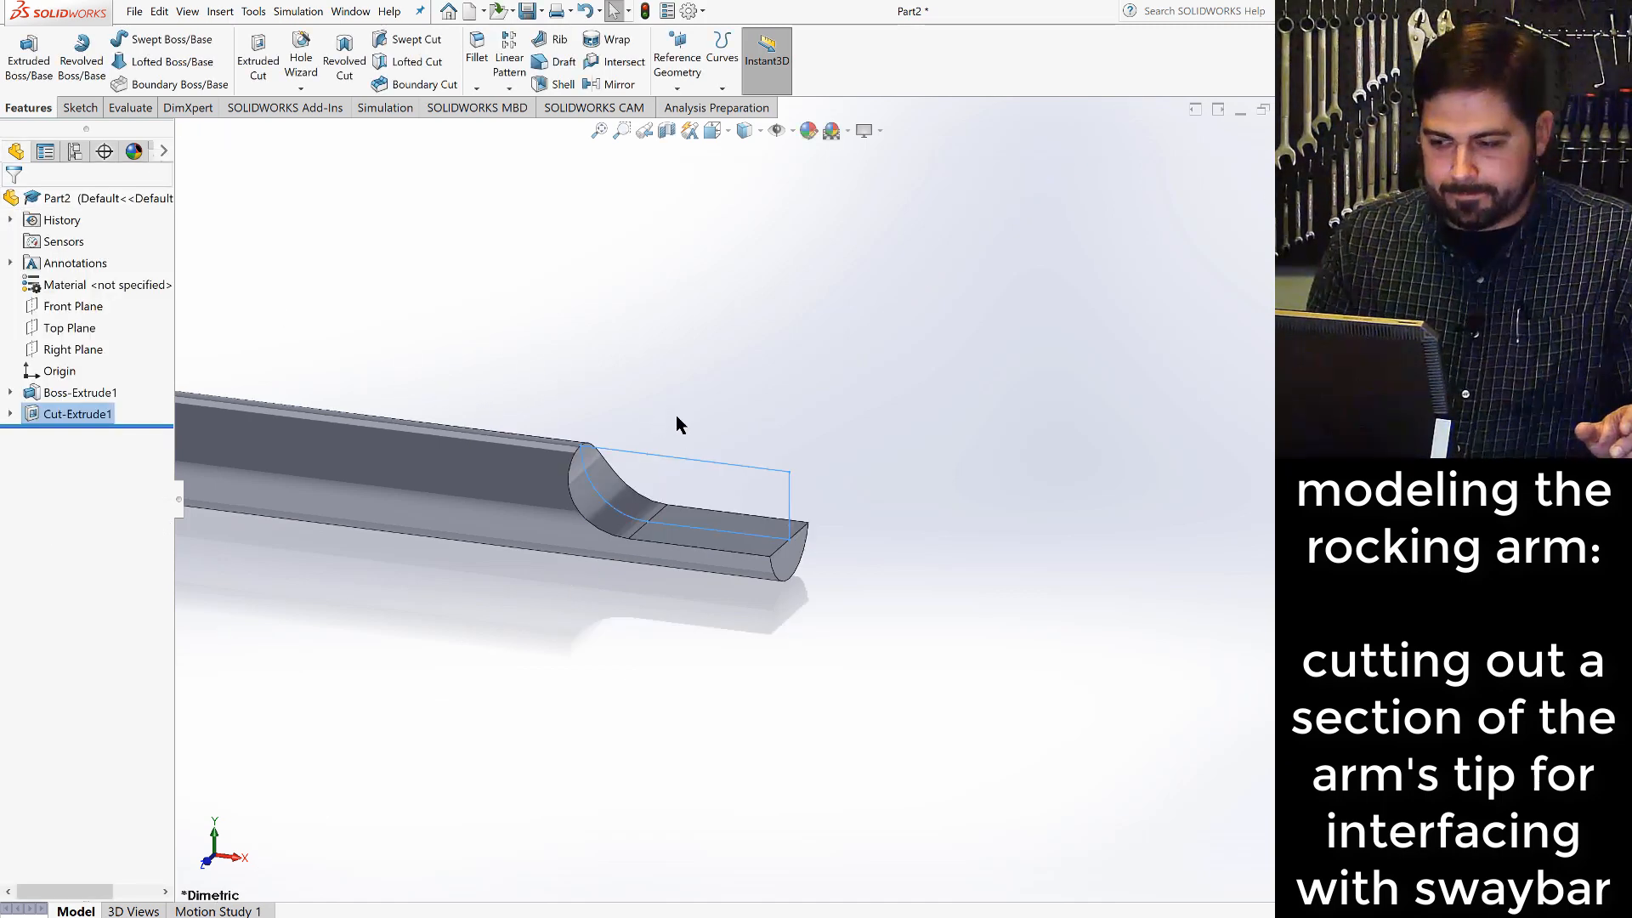
- Start a new sketch on the Front Plane and show the rod in the front view
middle_drag(712, 574, 675, 594)
scroll(675, 594, up, 5)
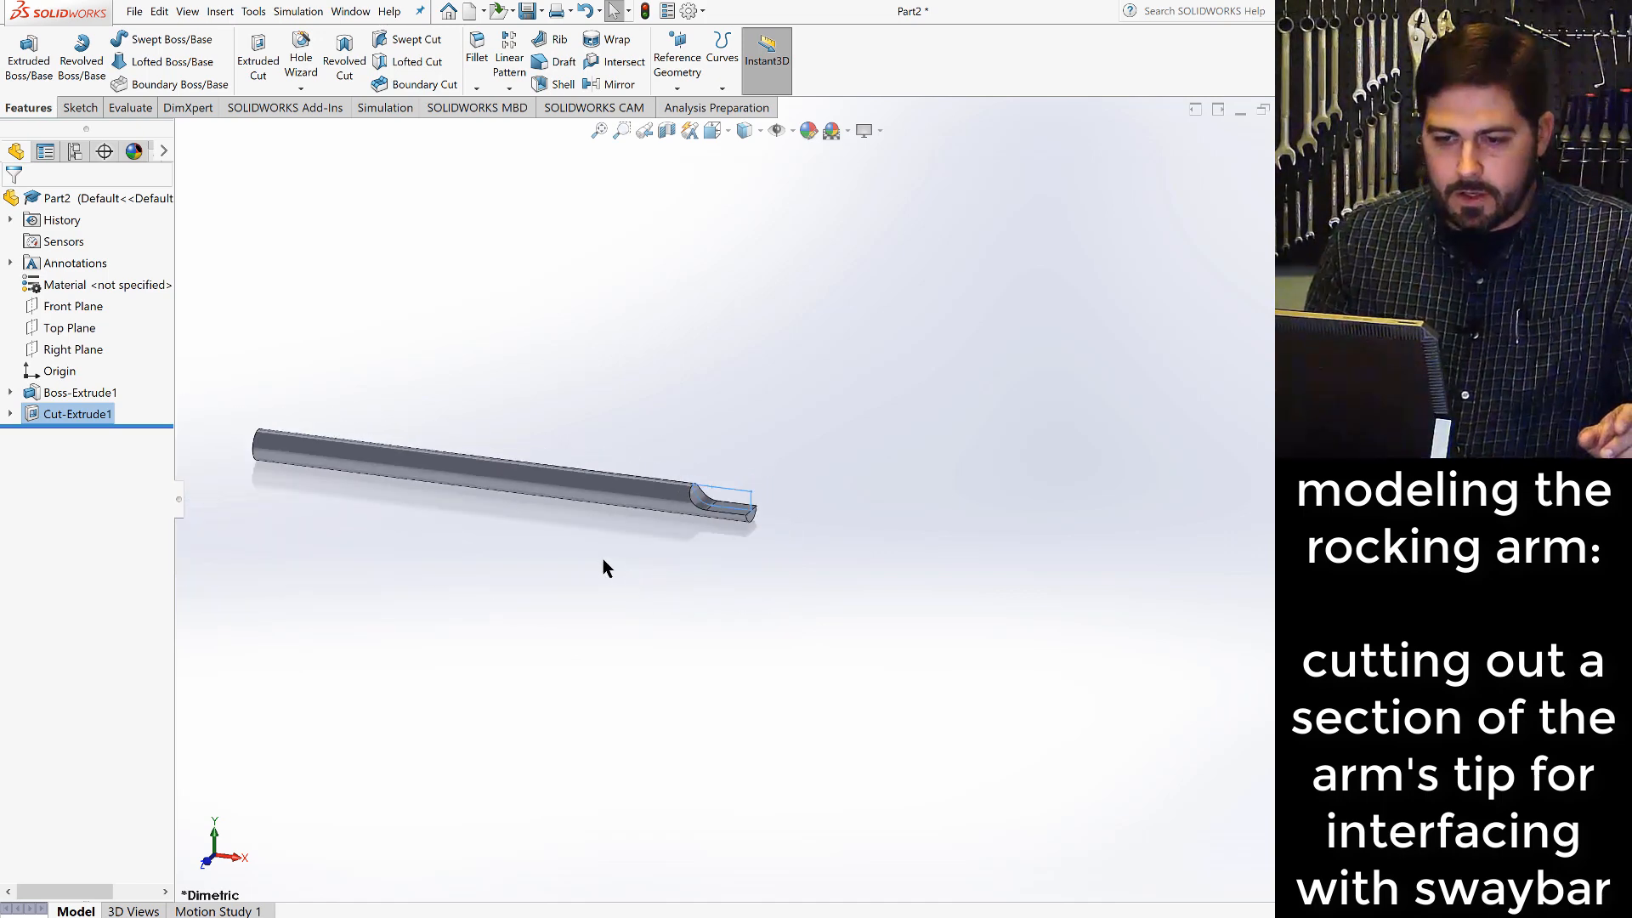
scroll(625, 457, down, 2)
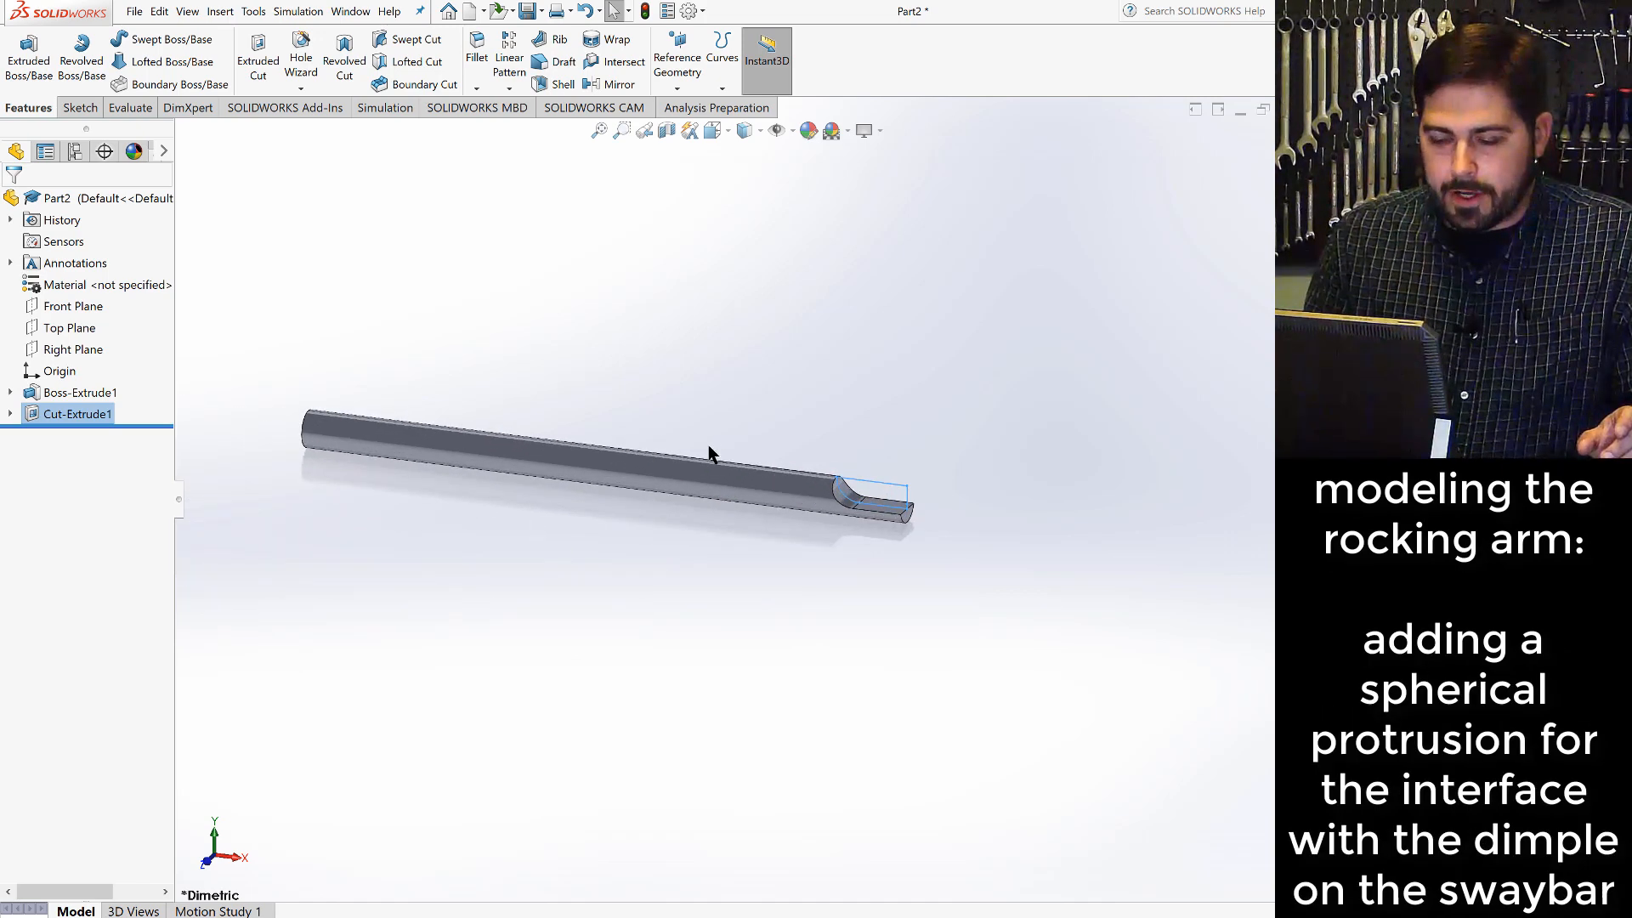
scroll(707, 453, down, 2)
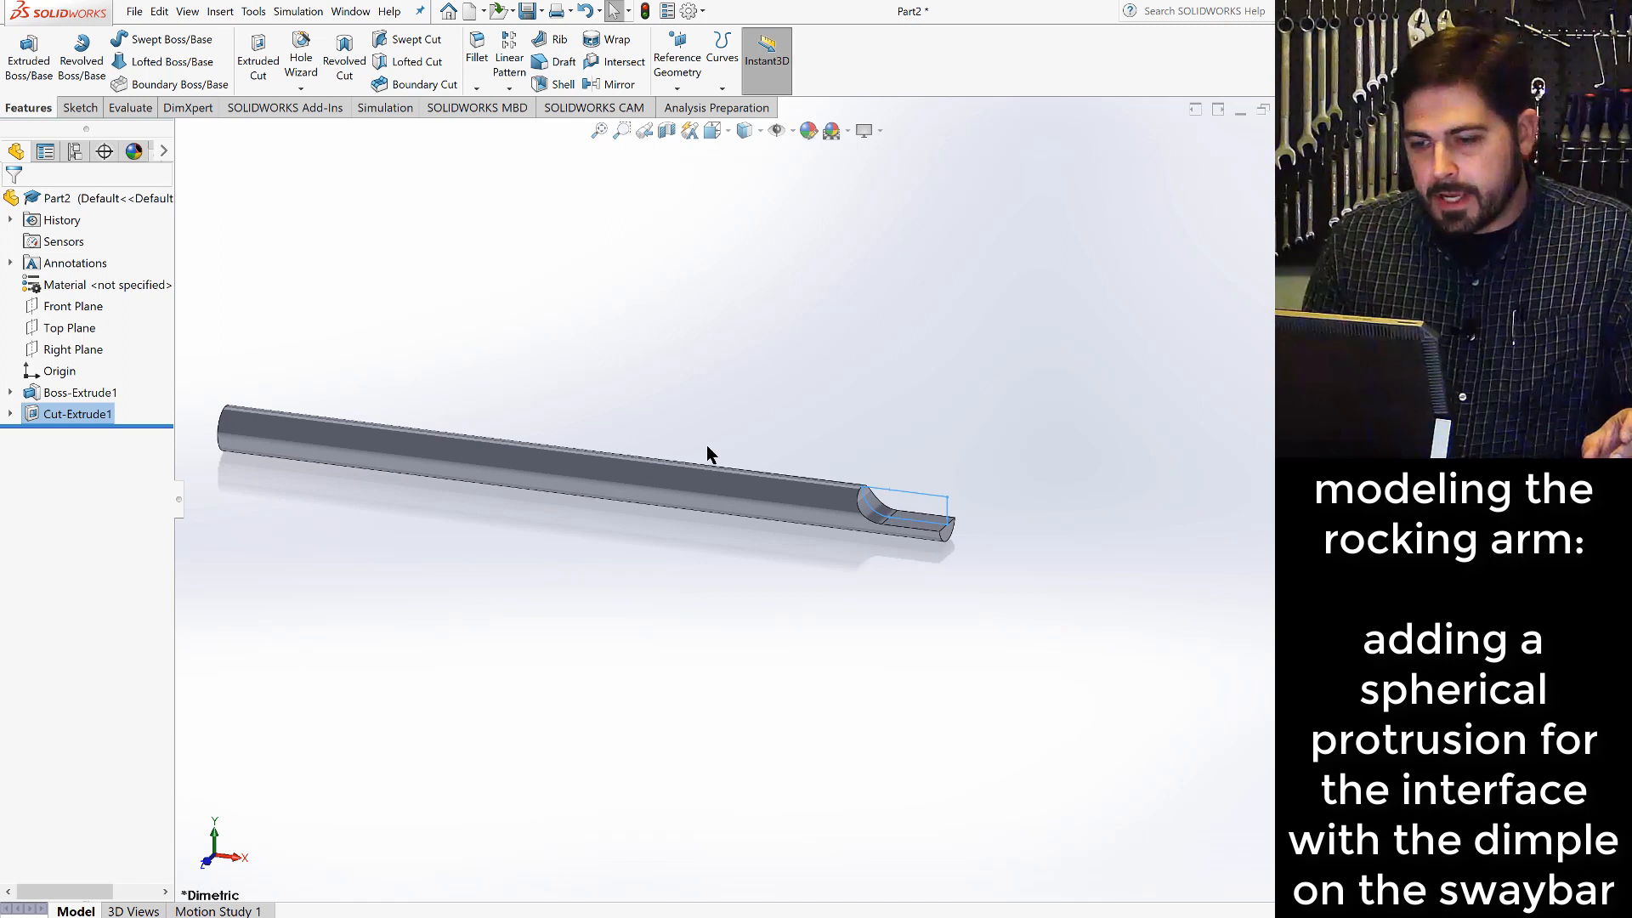
click(887, 578)
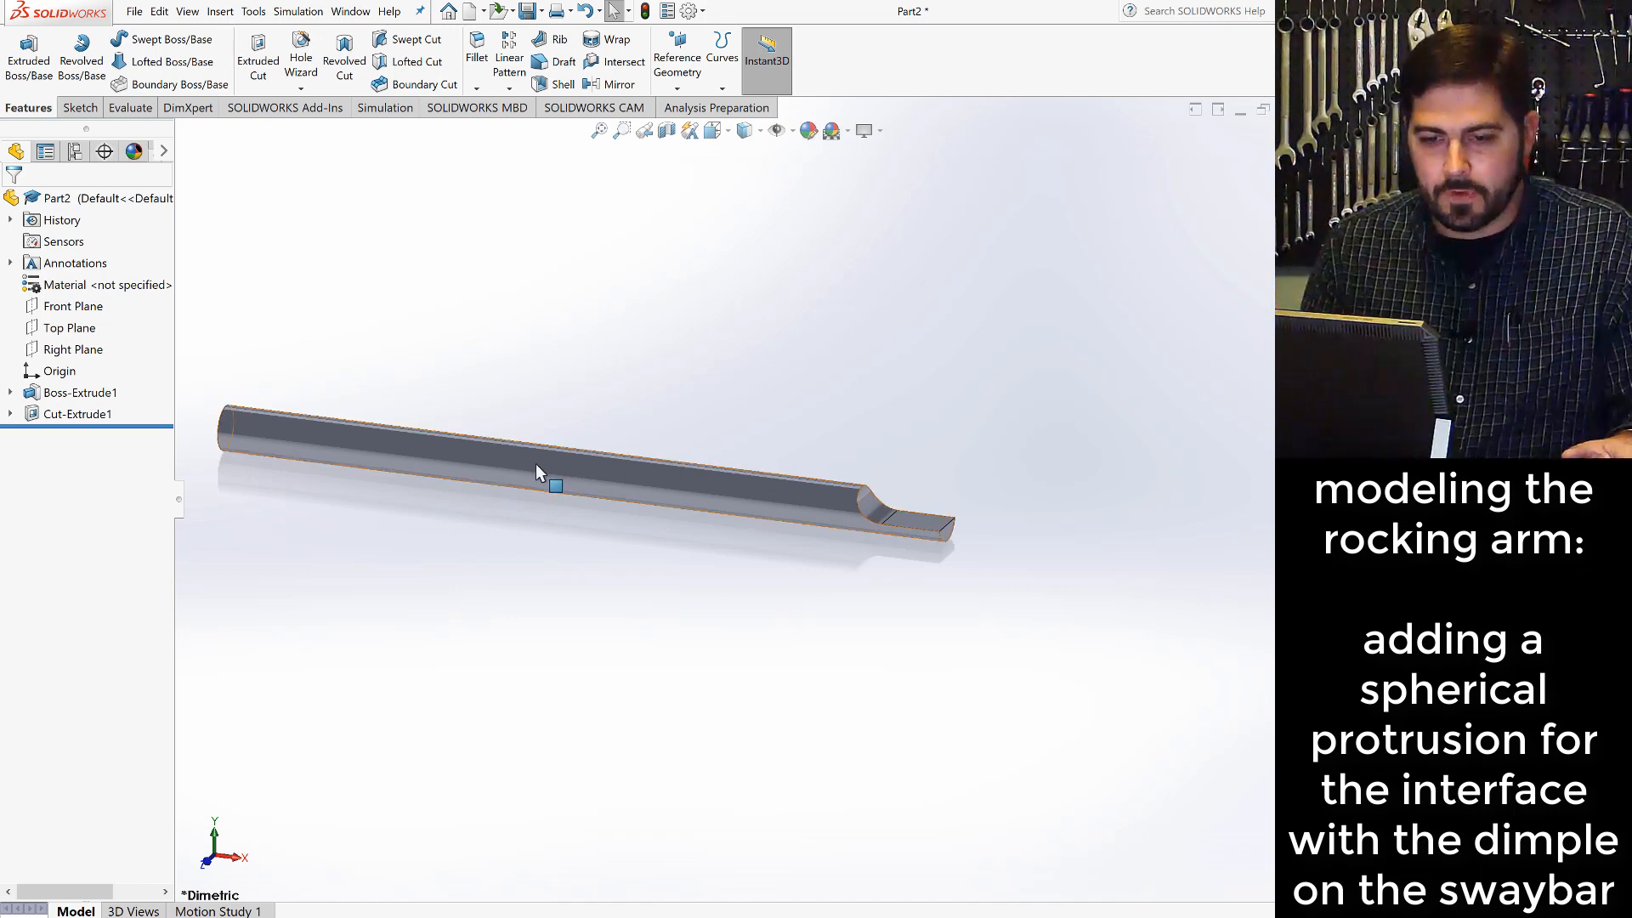
click(85, 355)
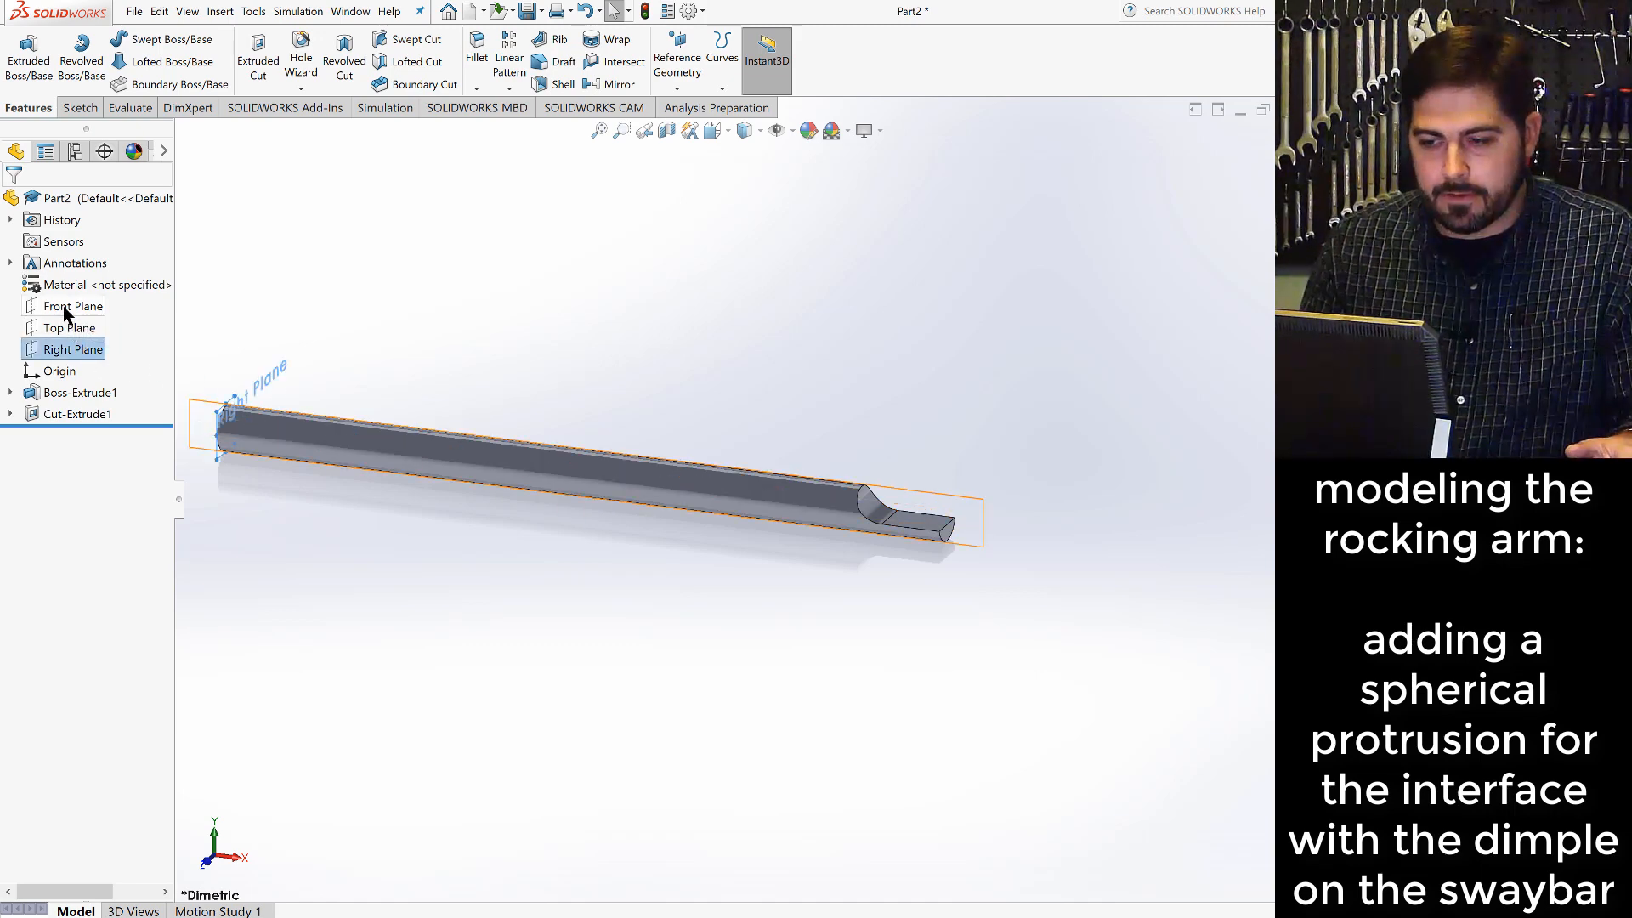
click(67, 310)
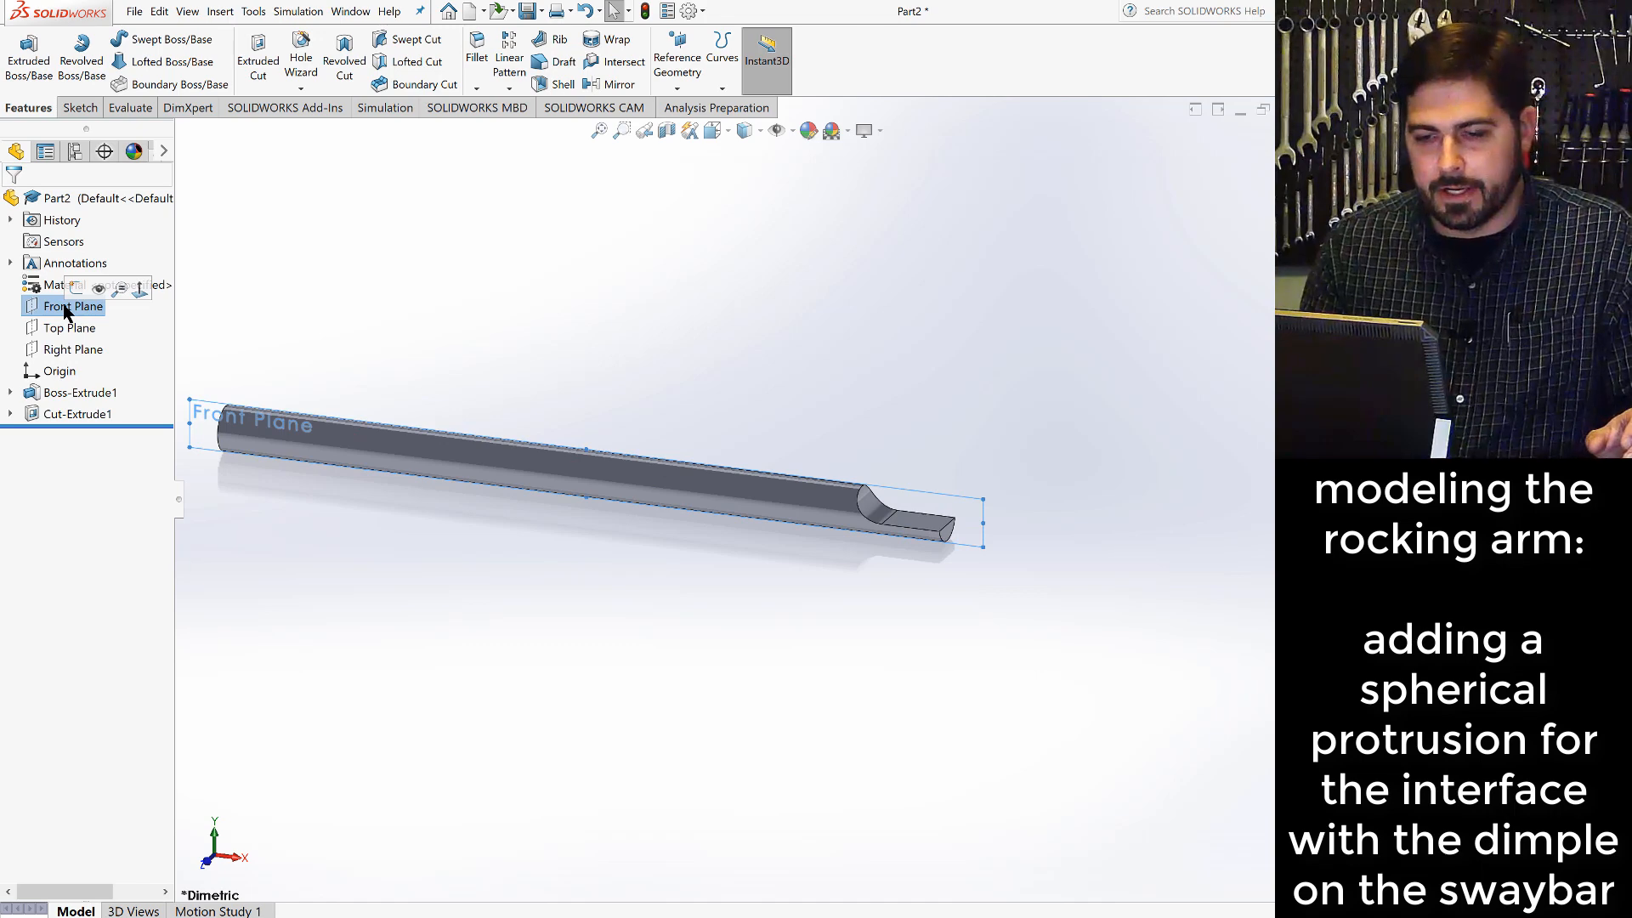
click(78, 111)
click(21, 53)
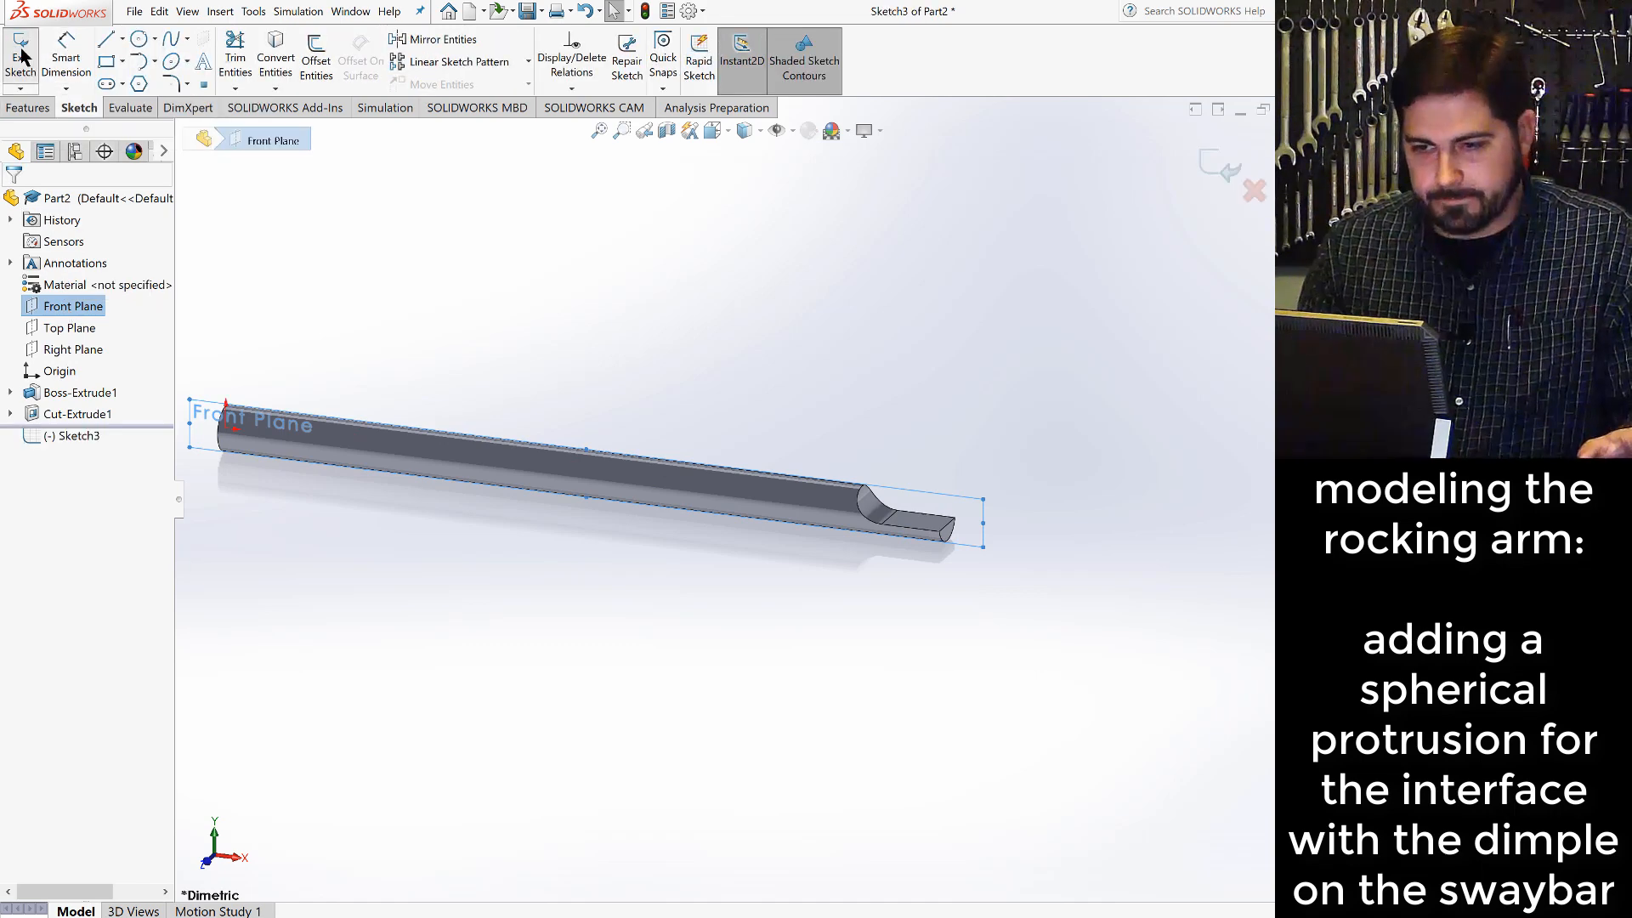
click(724, 130)
click(809, 234)
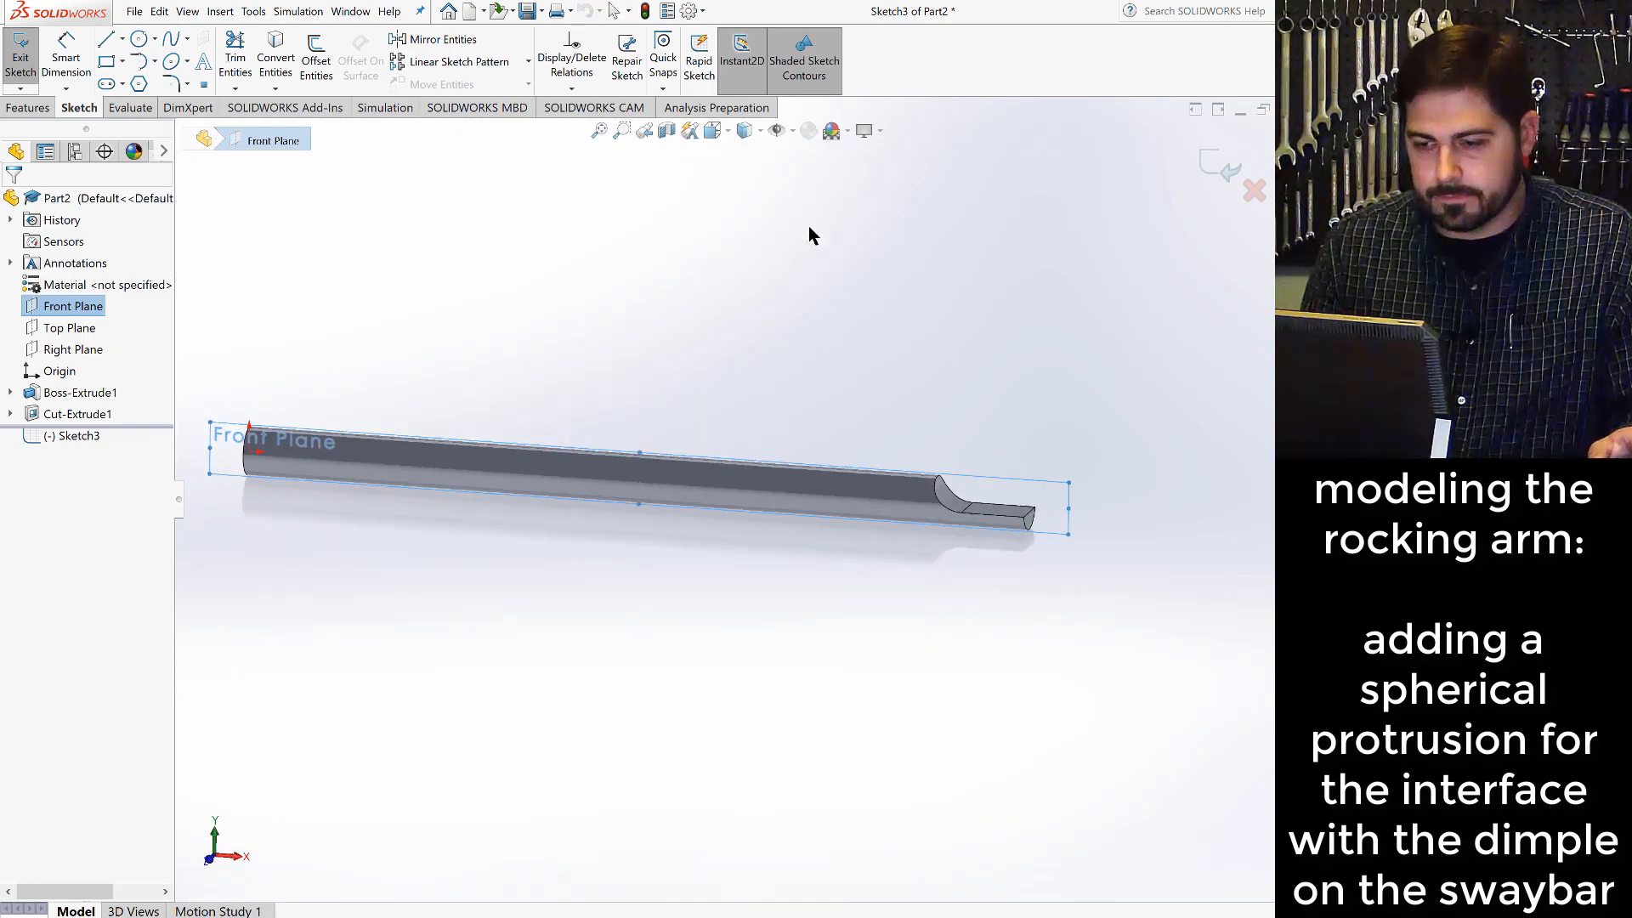
- Draw a horizontal centerline about 1.11 in long from the origin along the rod's axis
scroll(1084, 517, down, 5)
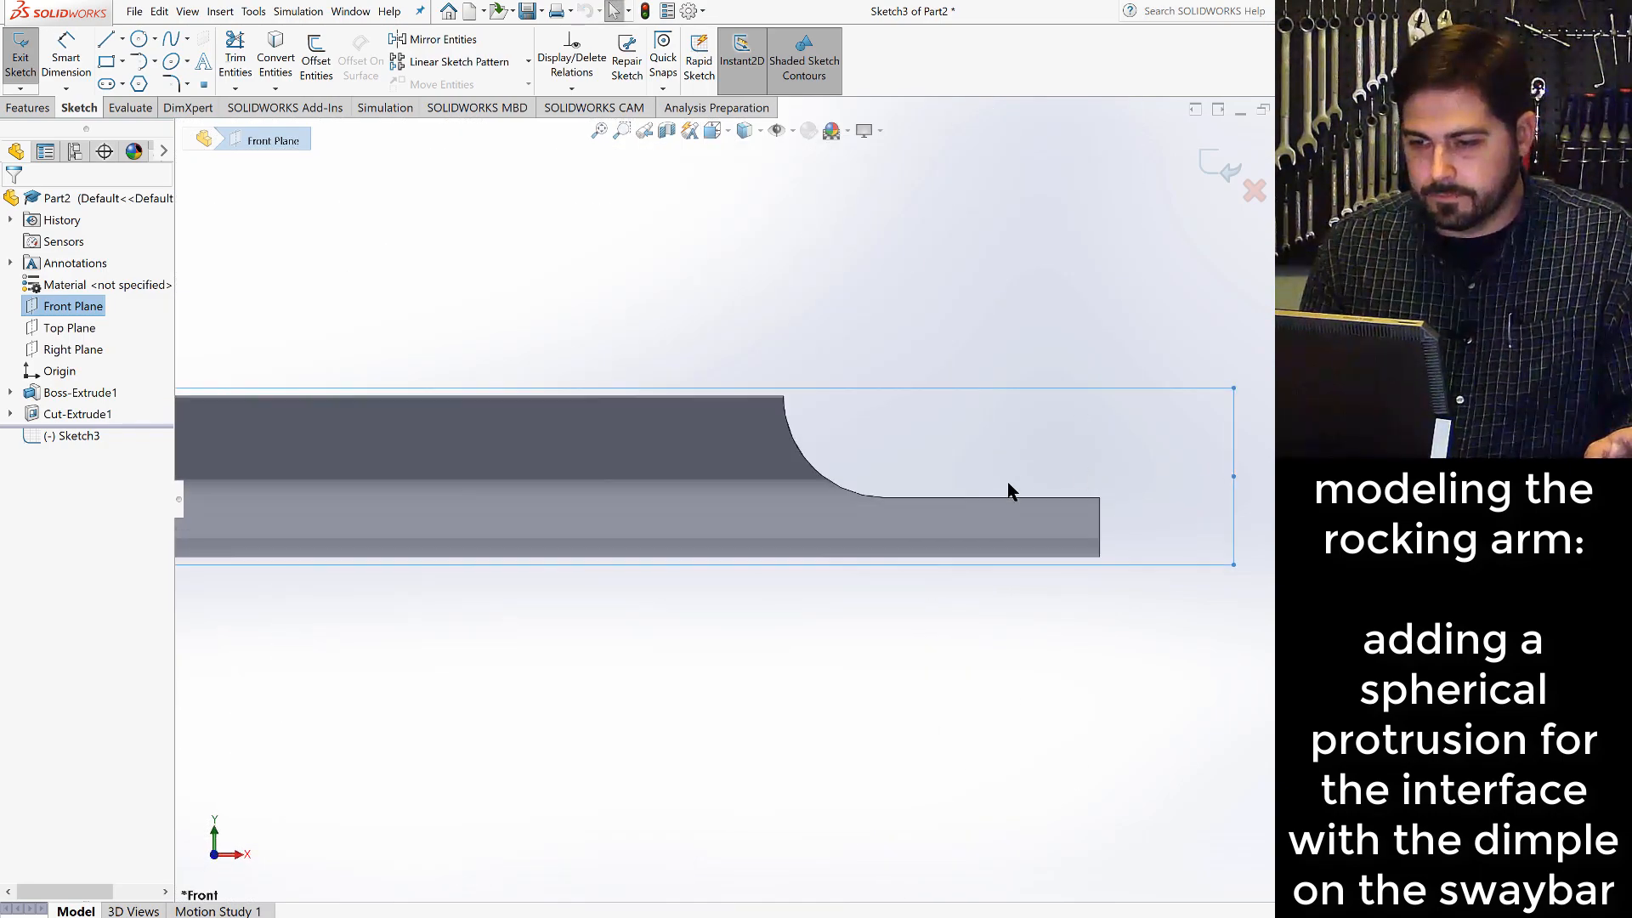
scroll(998, 486, down, 1)
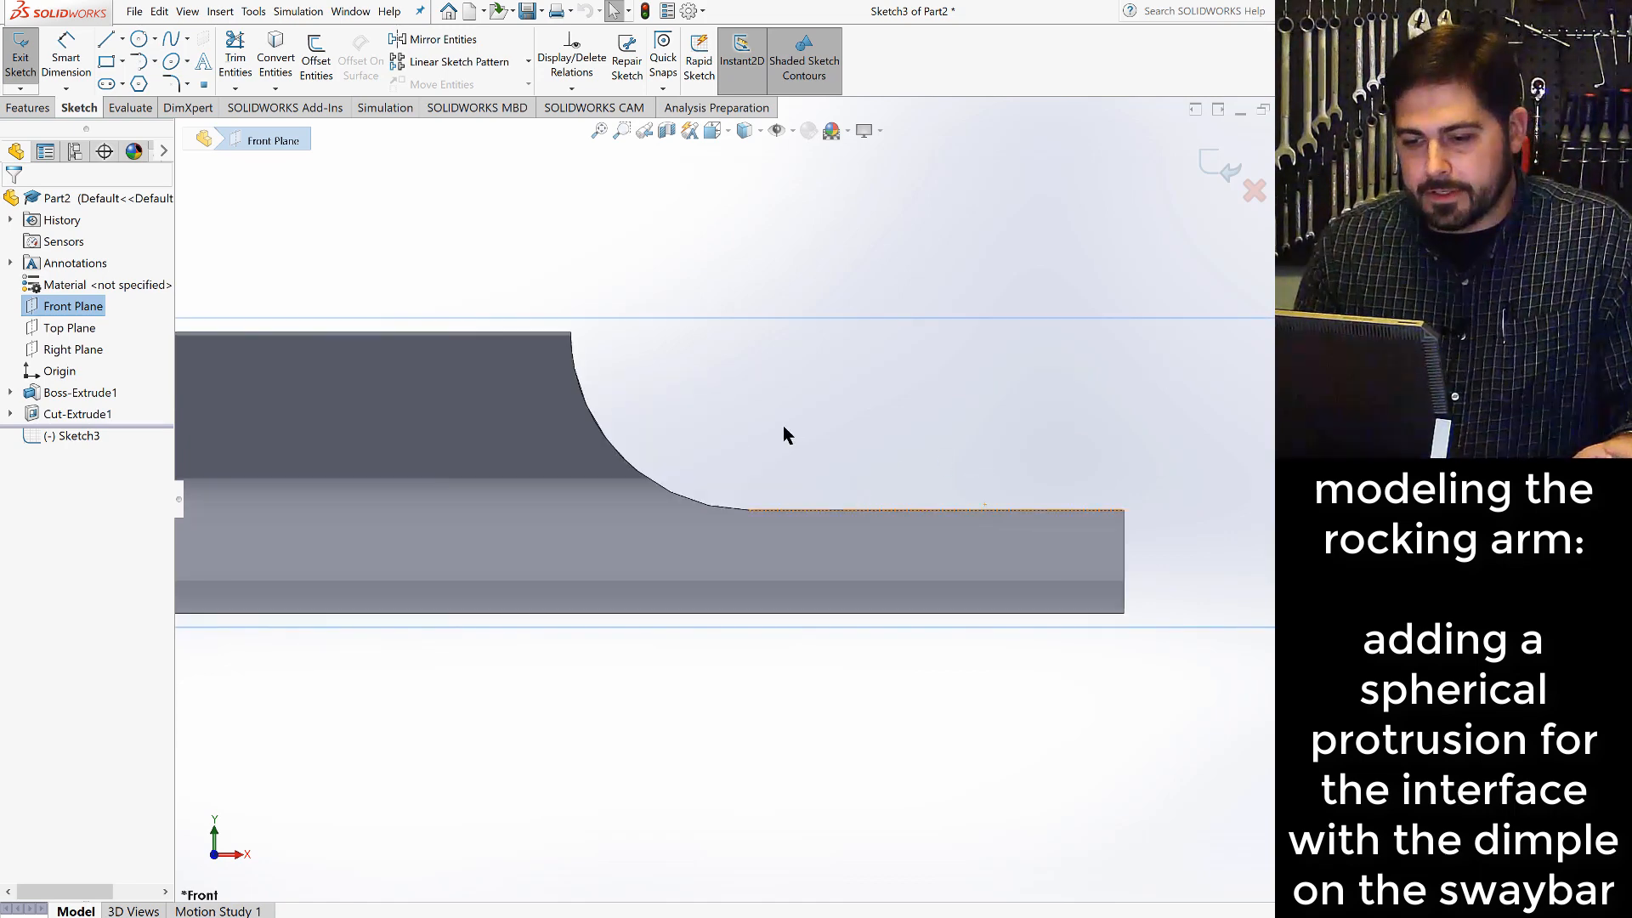
scroll(737, 433, up, 6)
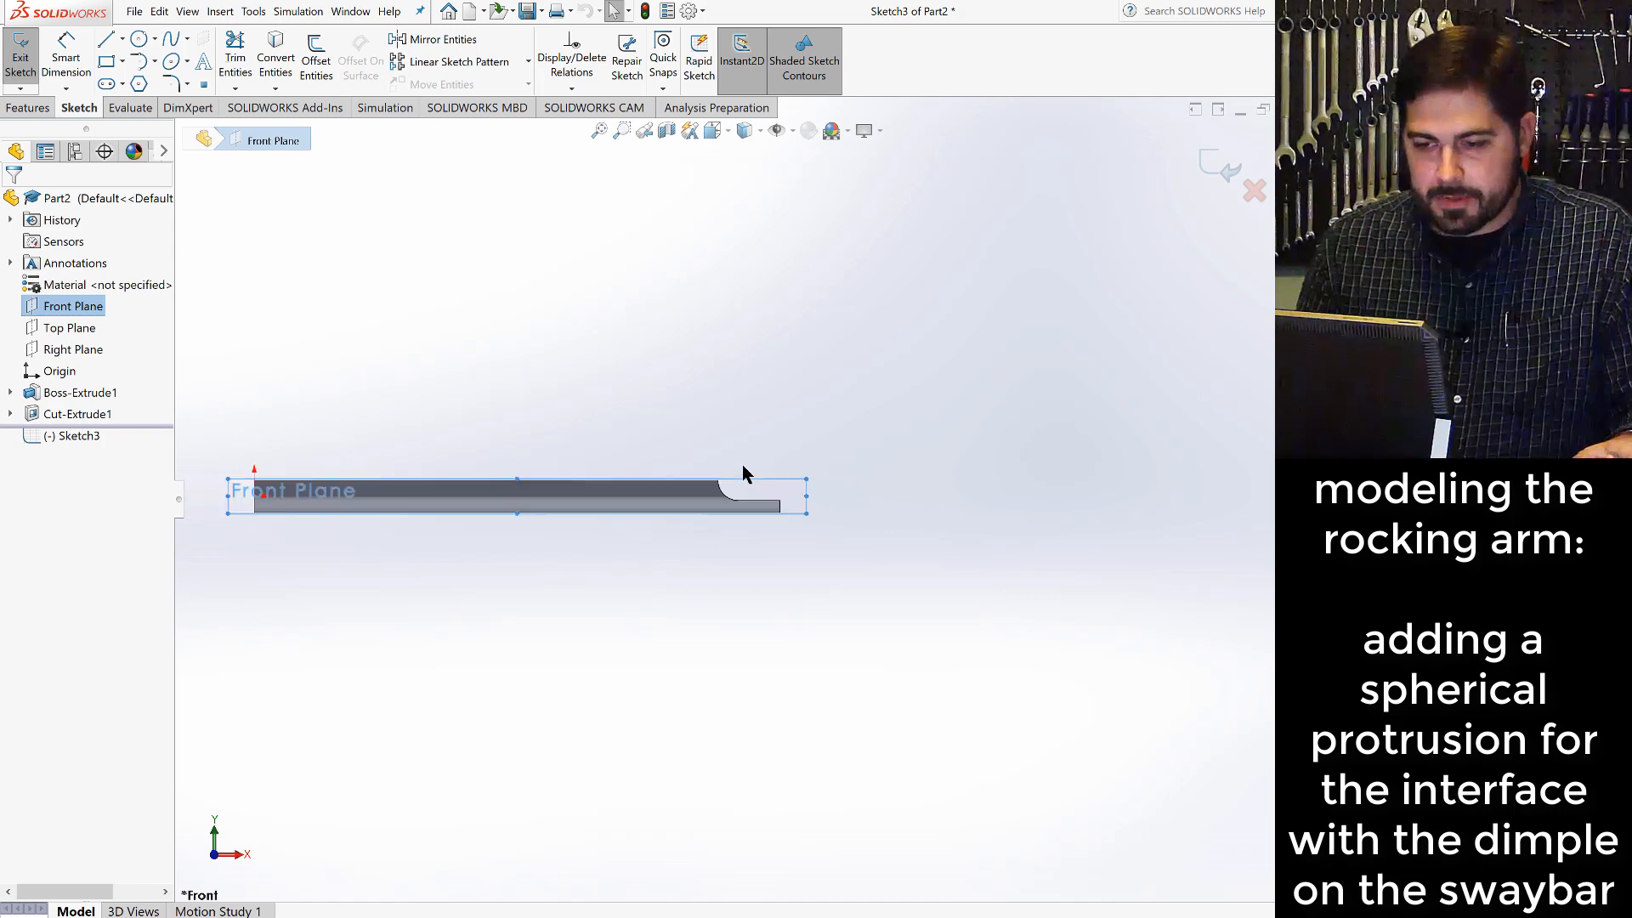
scroll(742, 473, up, 1)
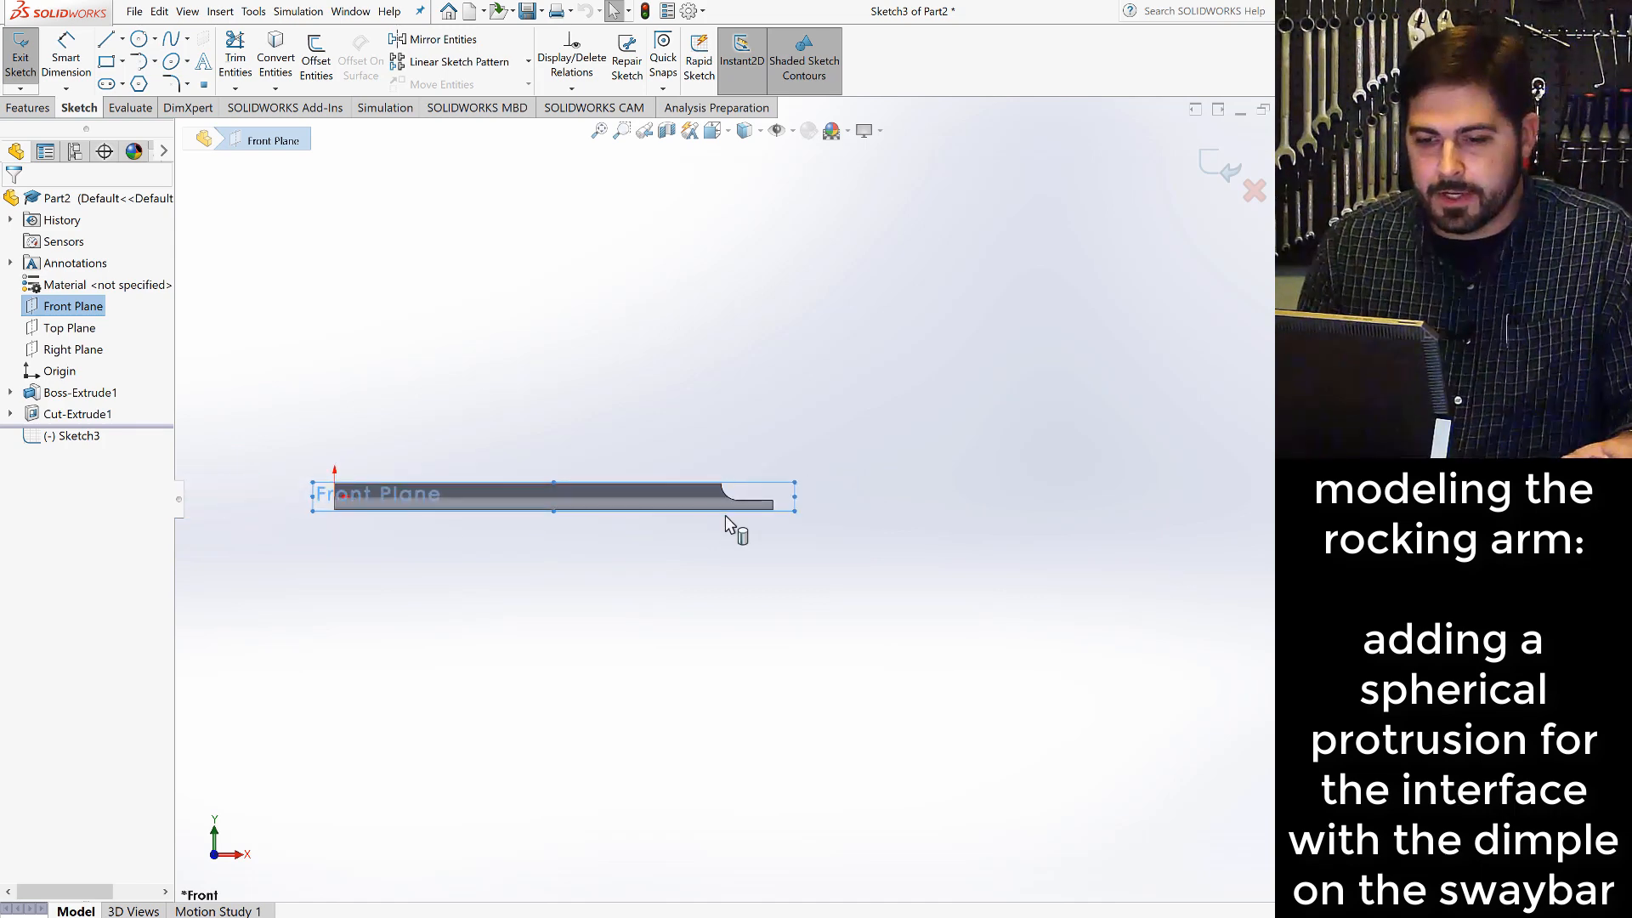
click(153, 38)
click(122, 39)
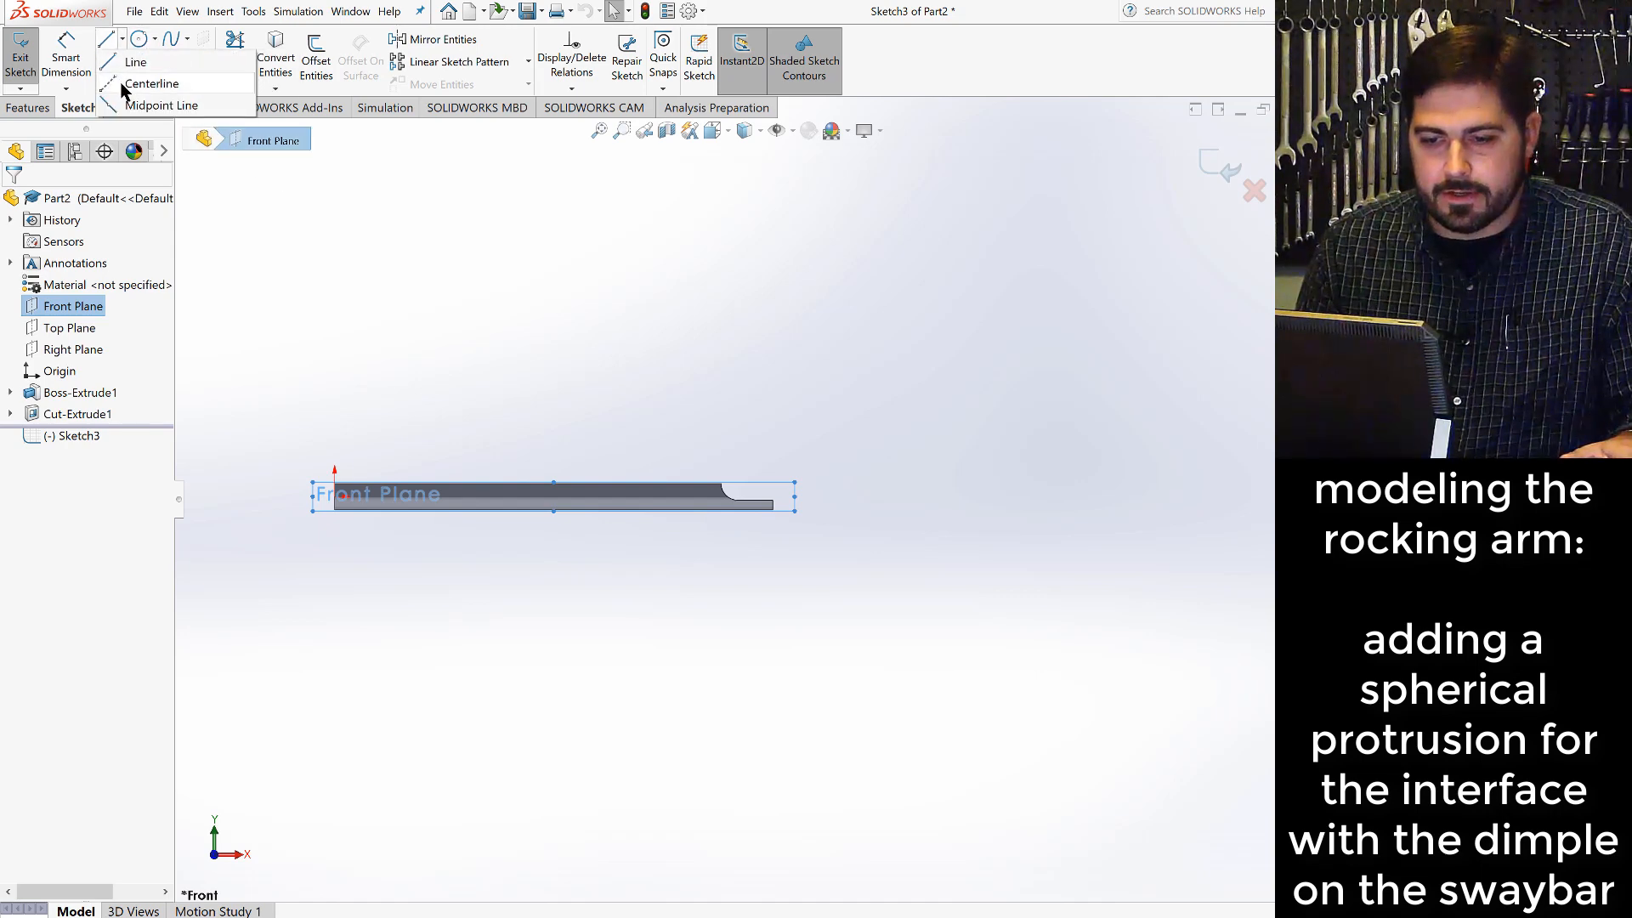
click(127, 84)
scroll(353, 620, down, 8)
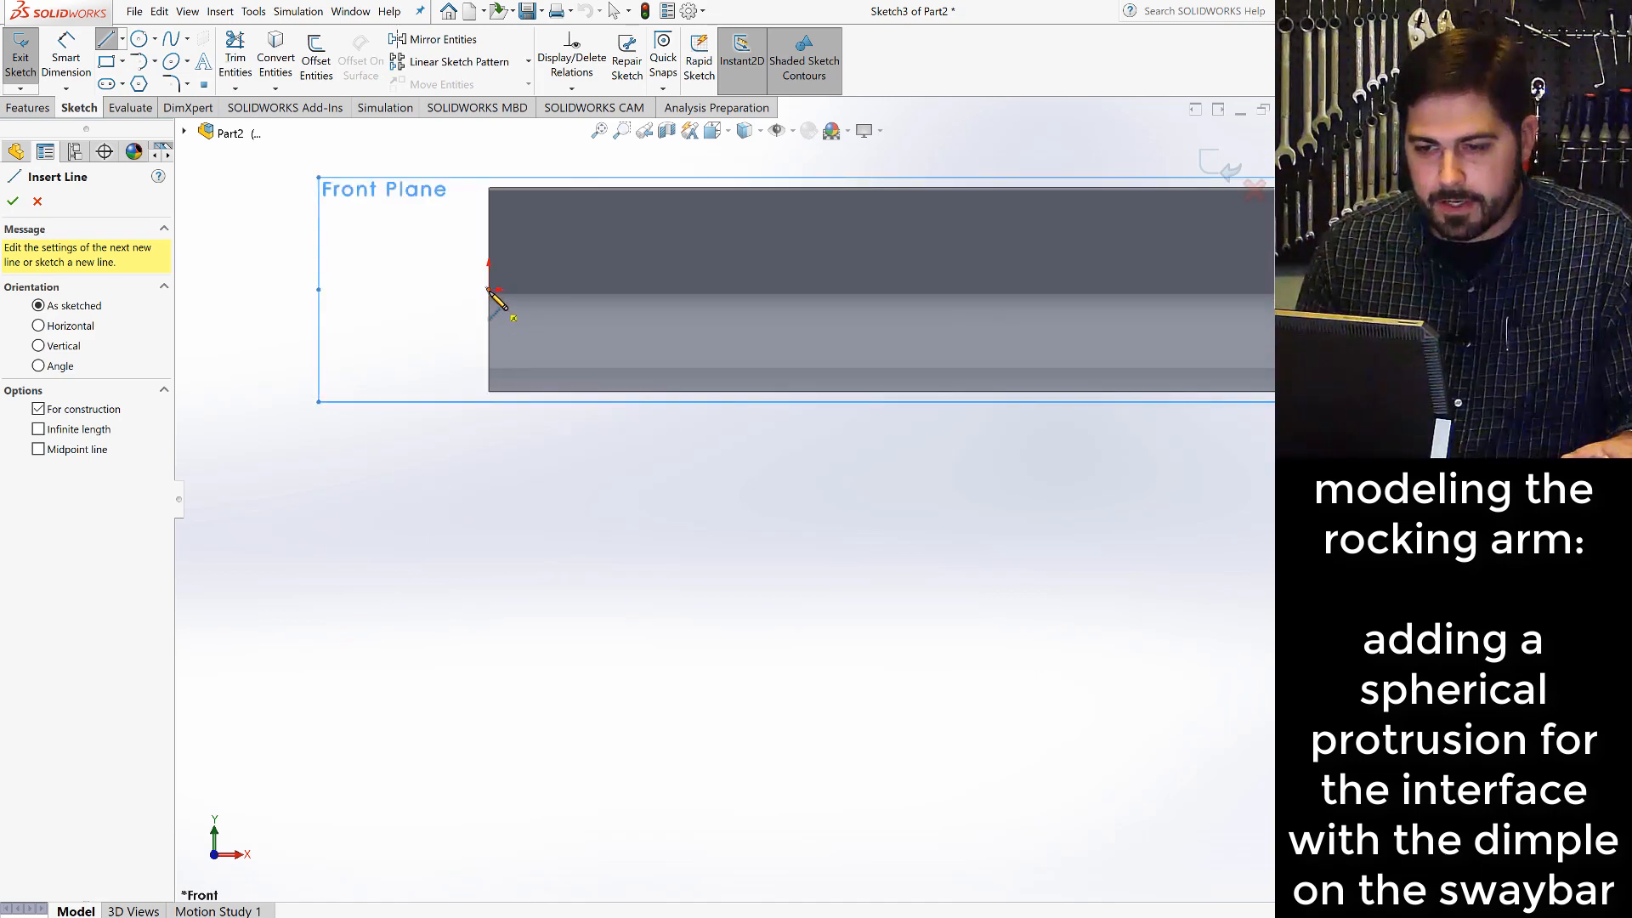
click(498, 291)
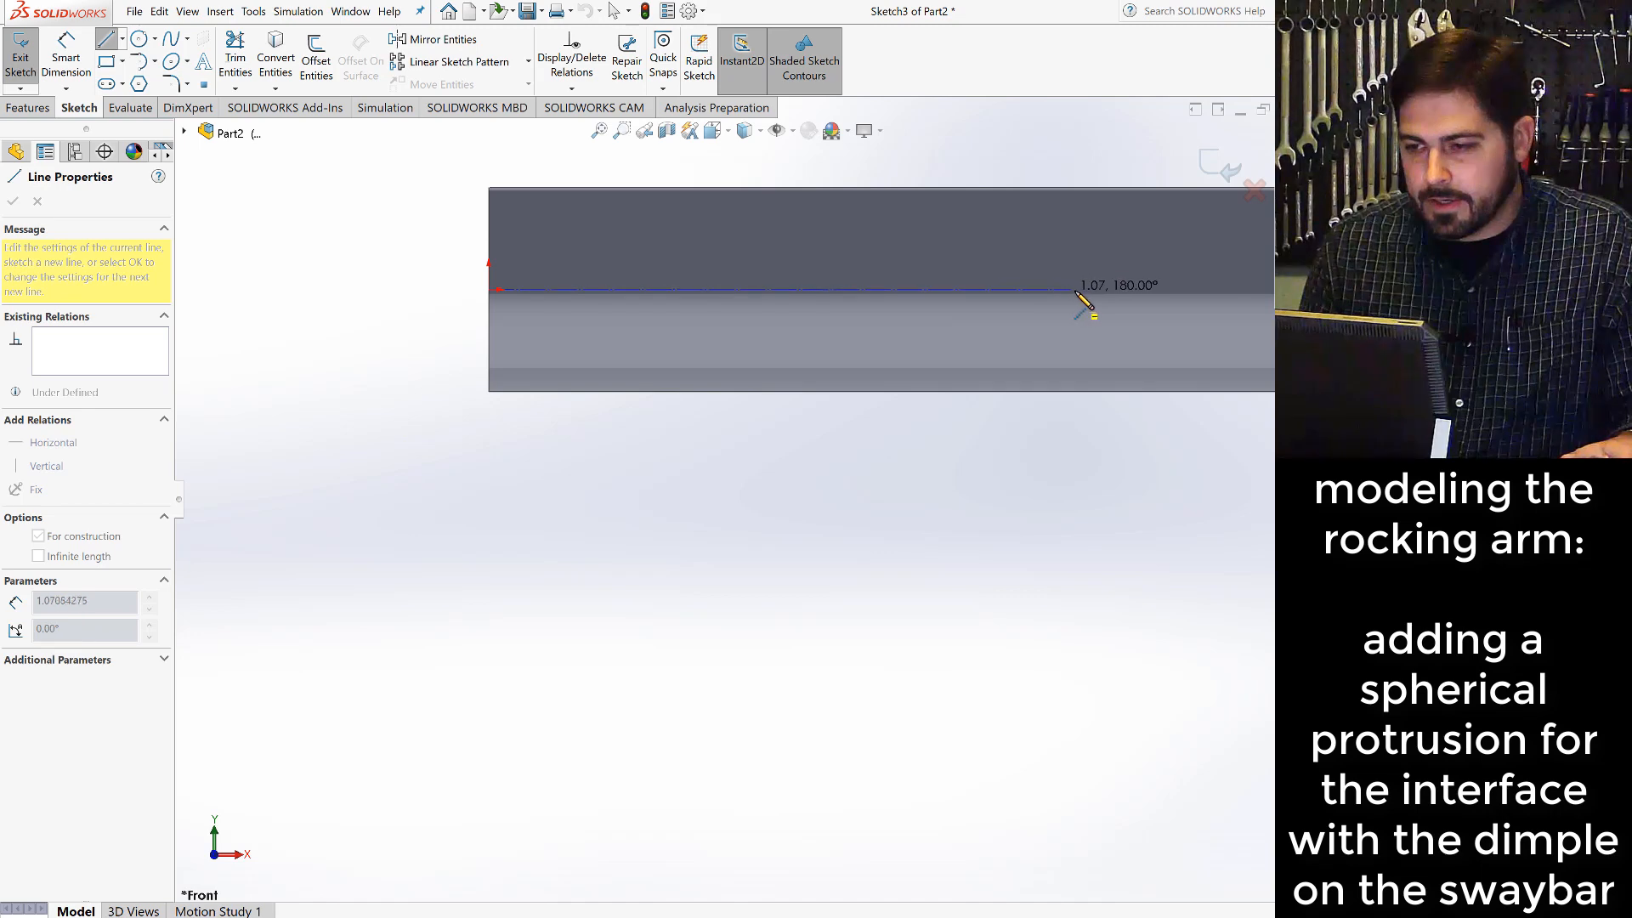
click(1092, 292)
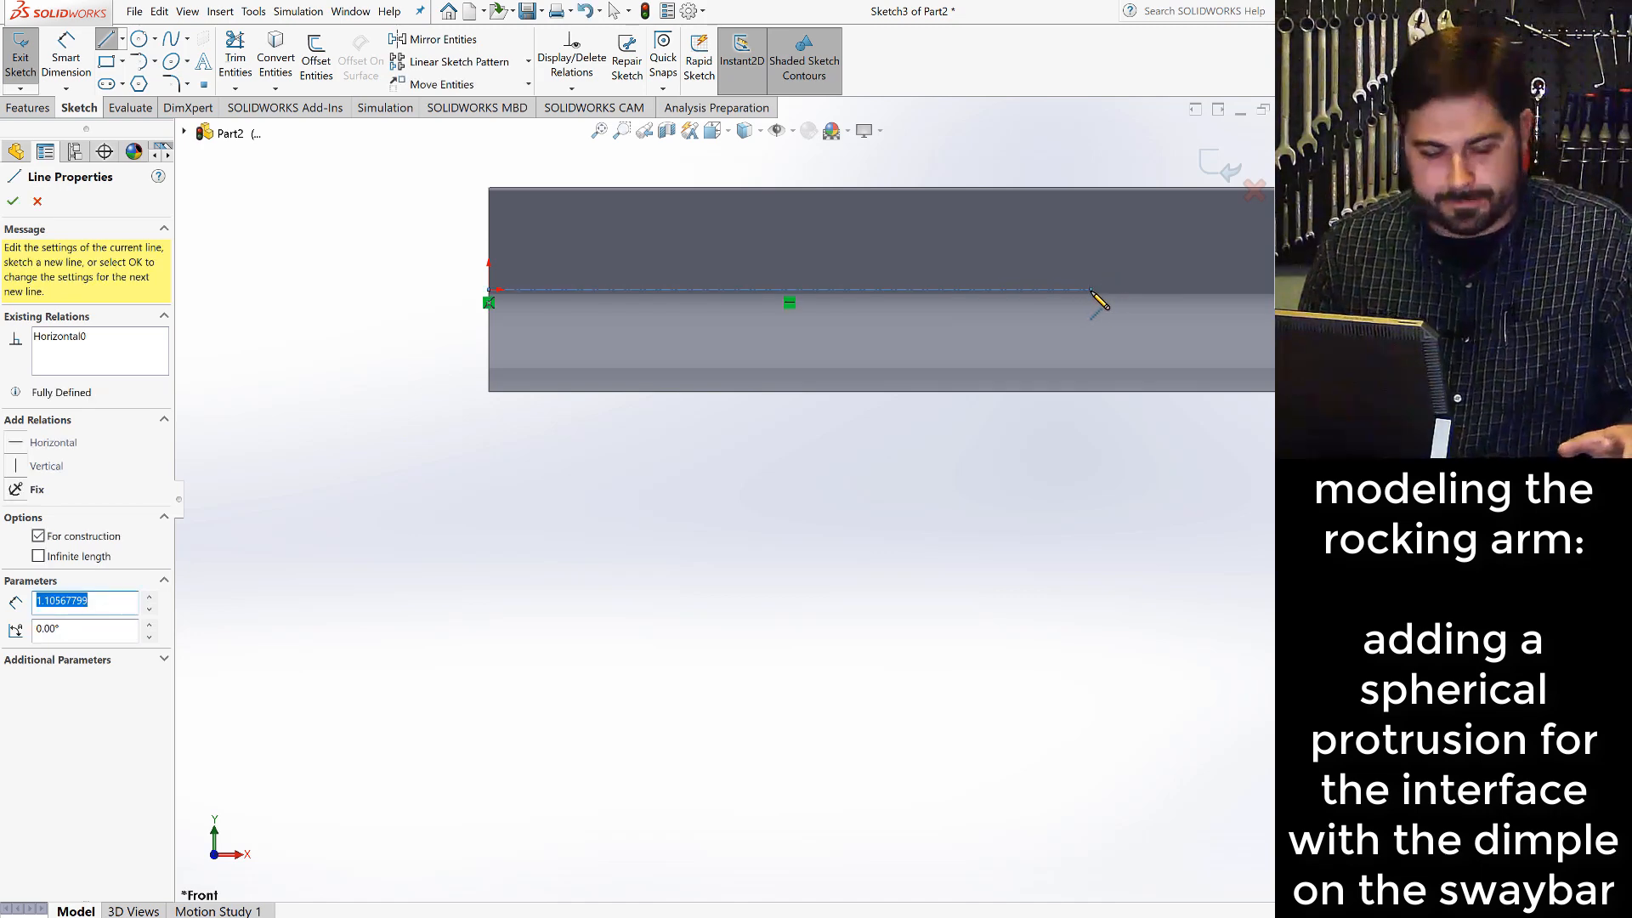
key(Escape)
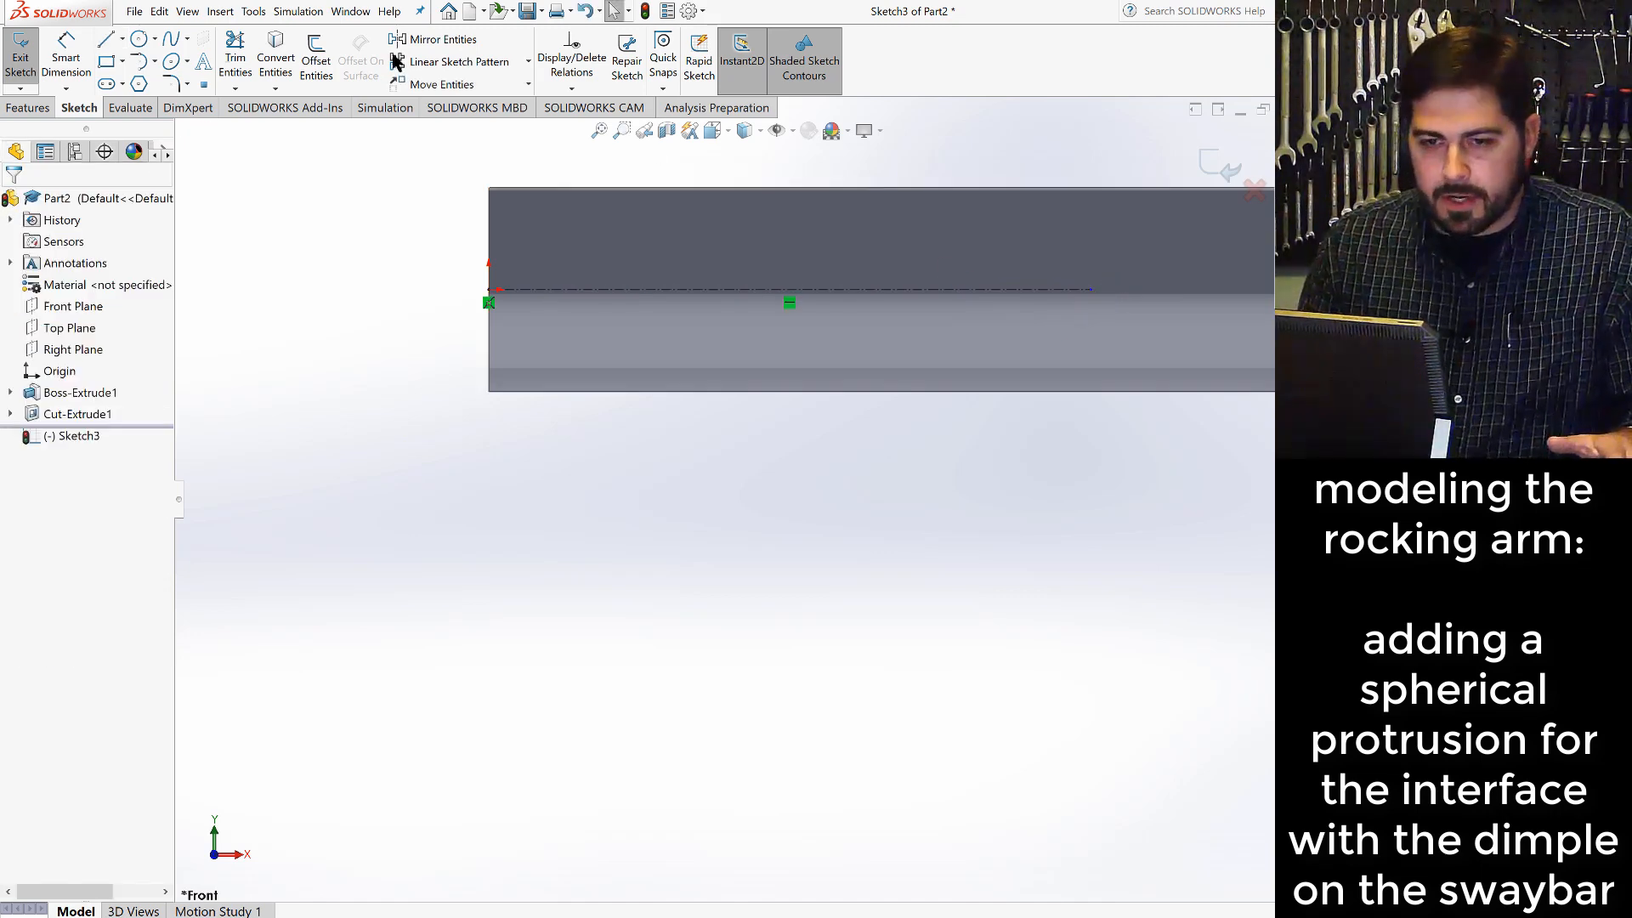
- Dimension the centerline's length, placing the dimension below the rod
click(68, 60)
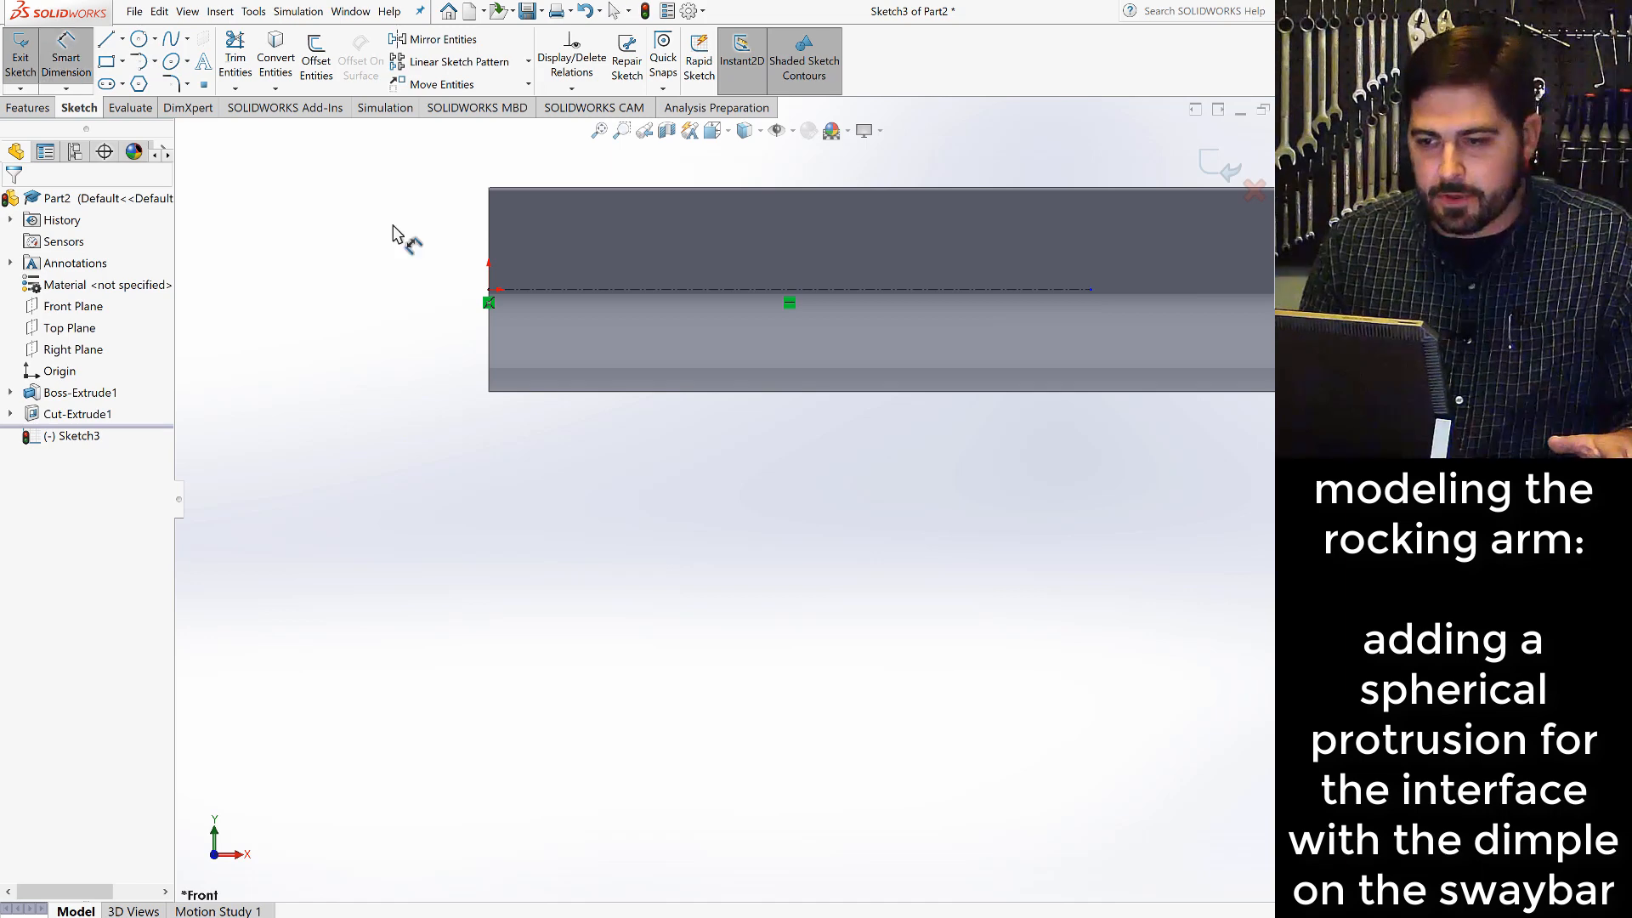
click(902, 292)
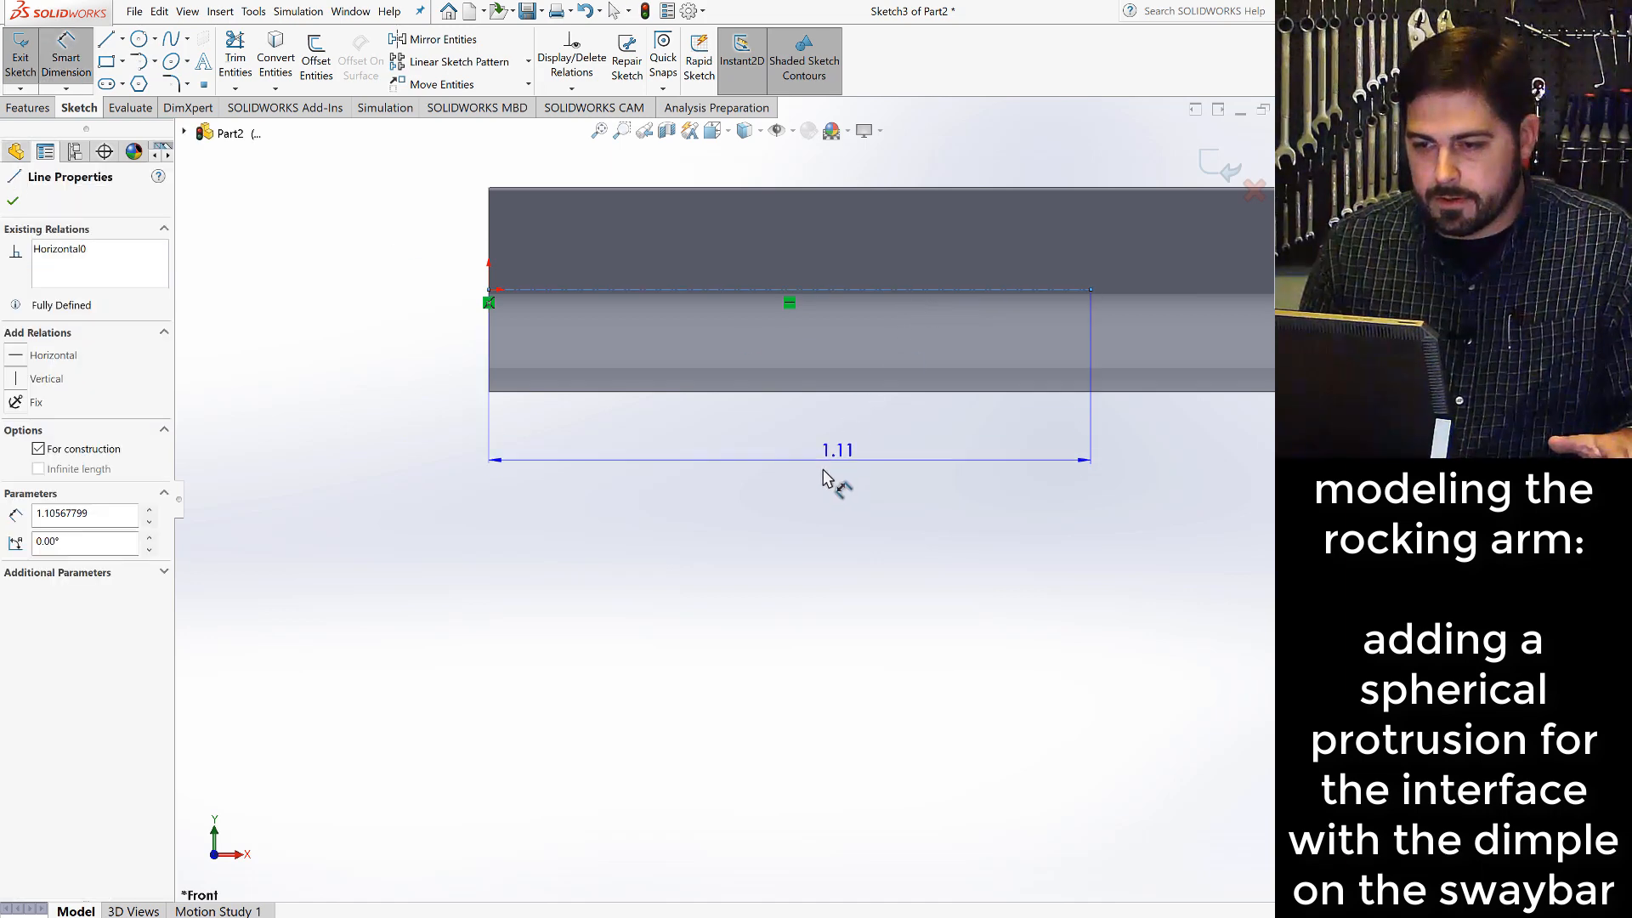
click(782, 439)
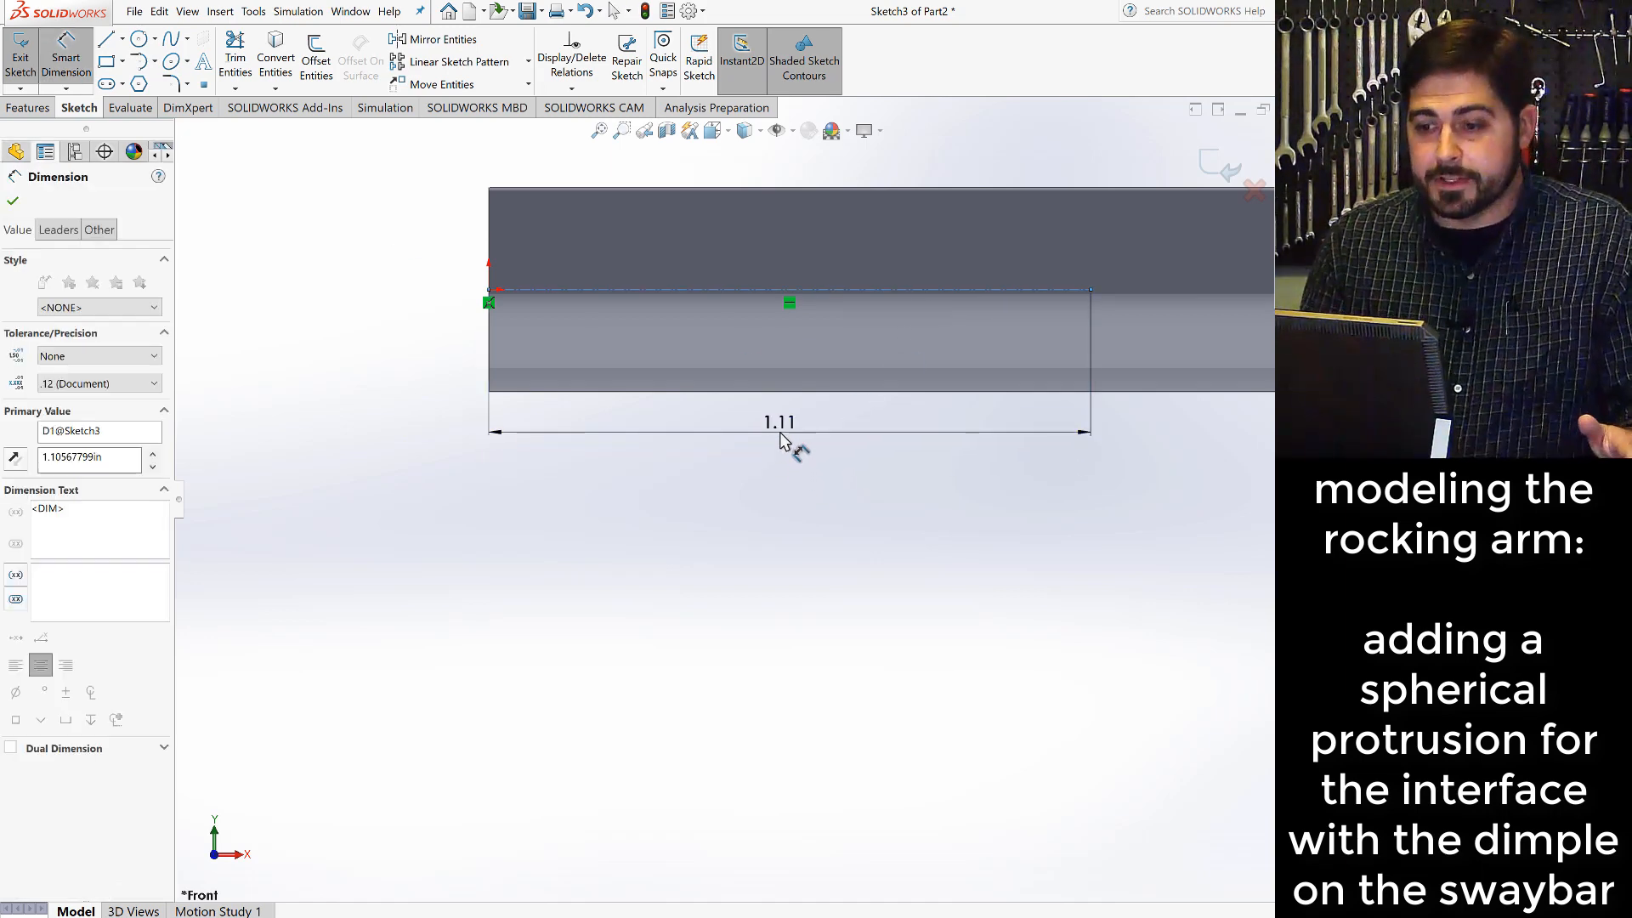
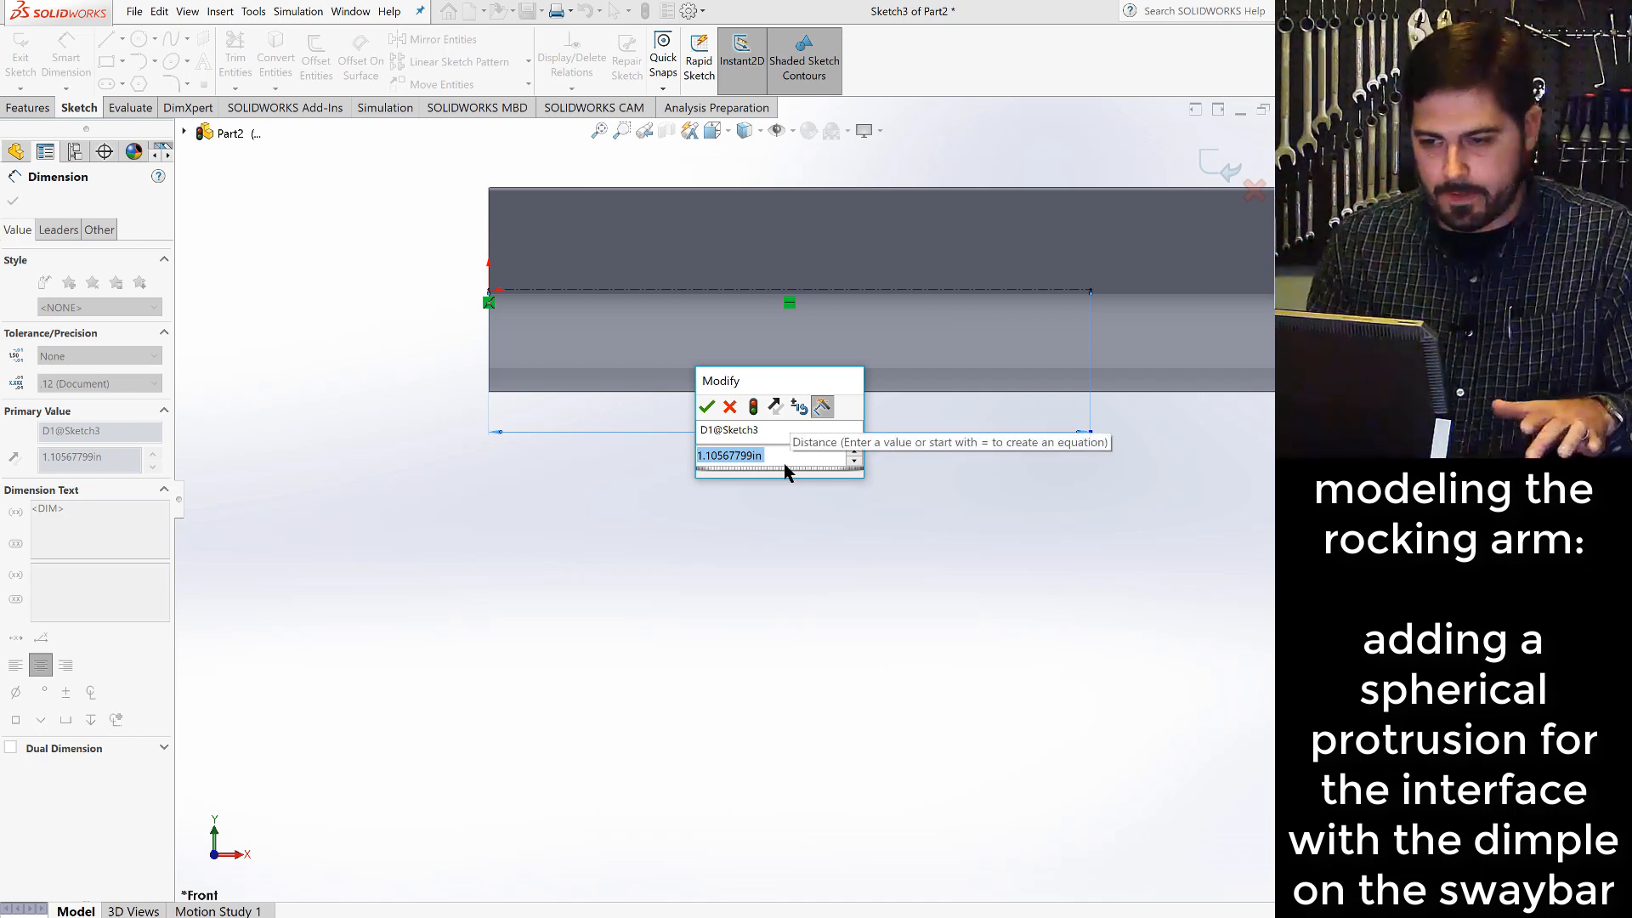
- Set the horizontal centerline's length to 6 in and finish dimensioning
text(6)
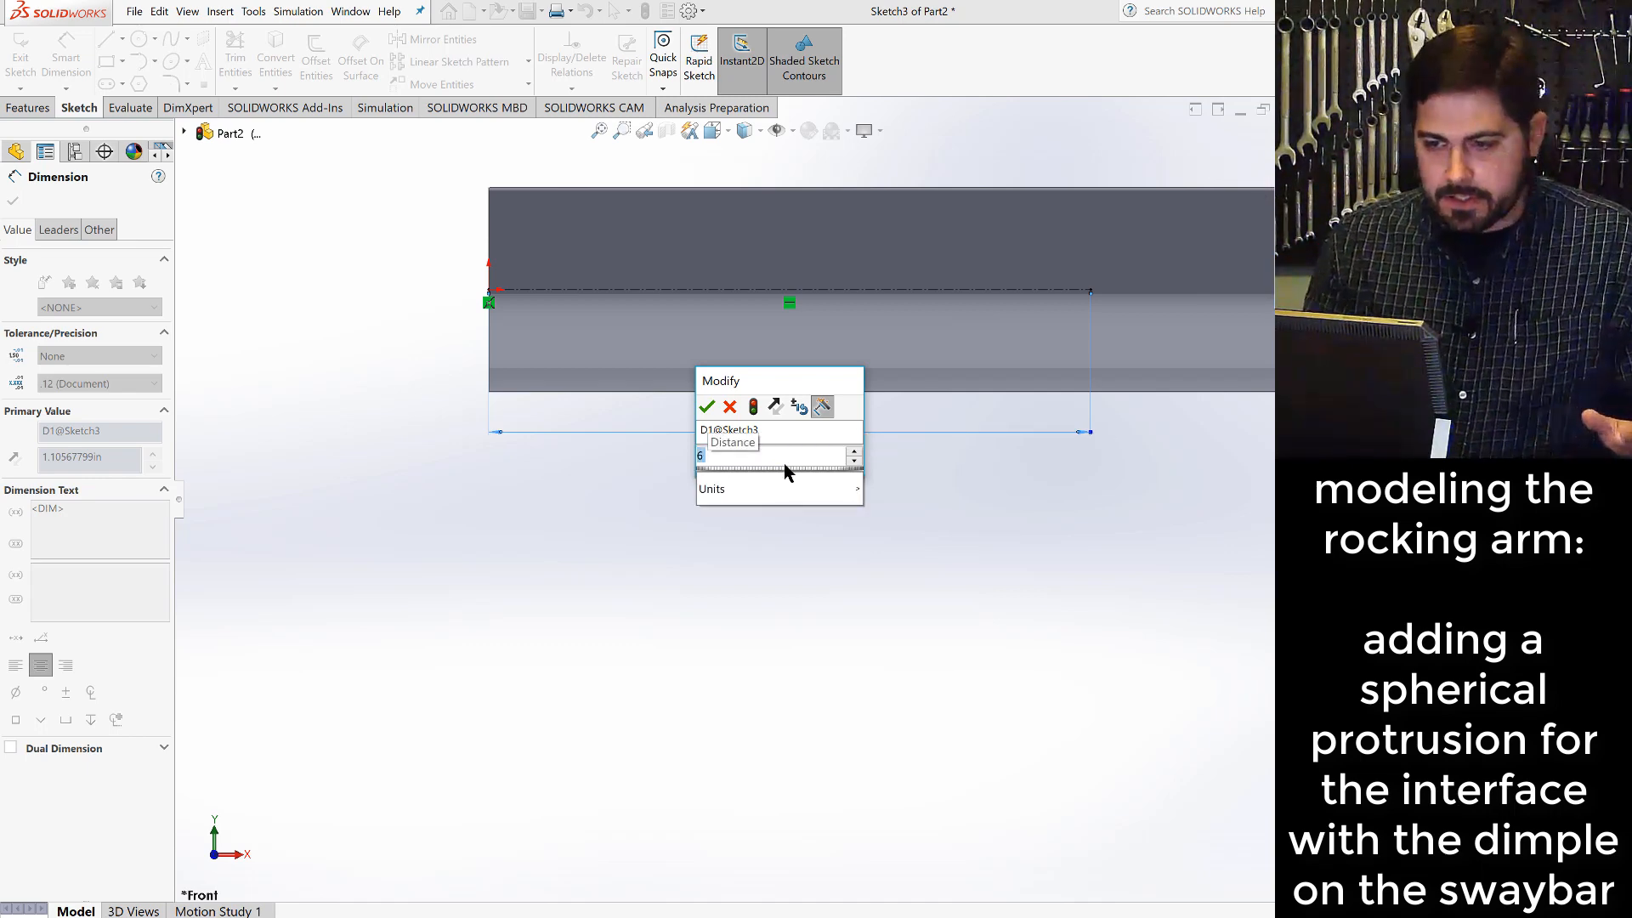
click(709, 408)
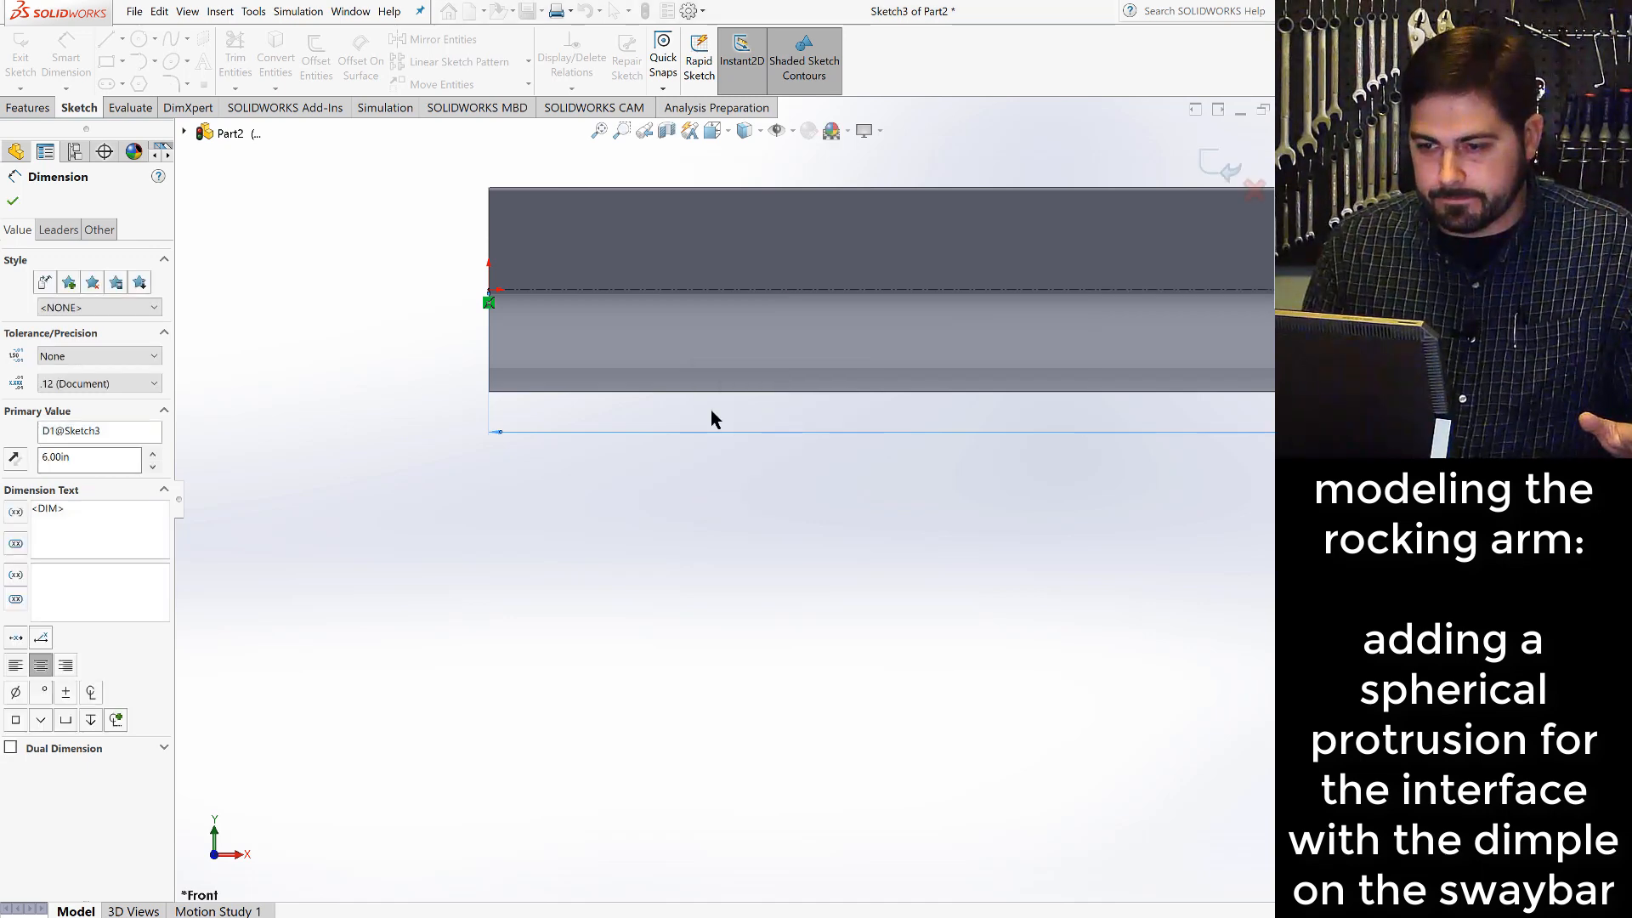
scroll(908, 423, up, 5)
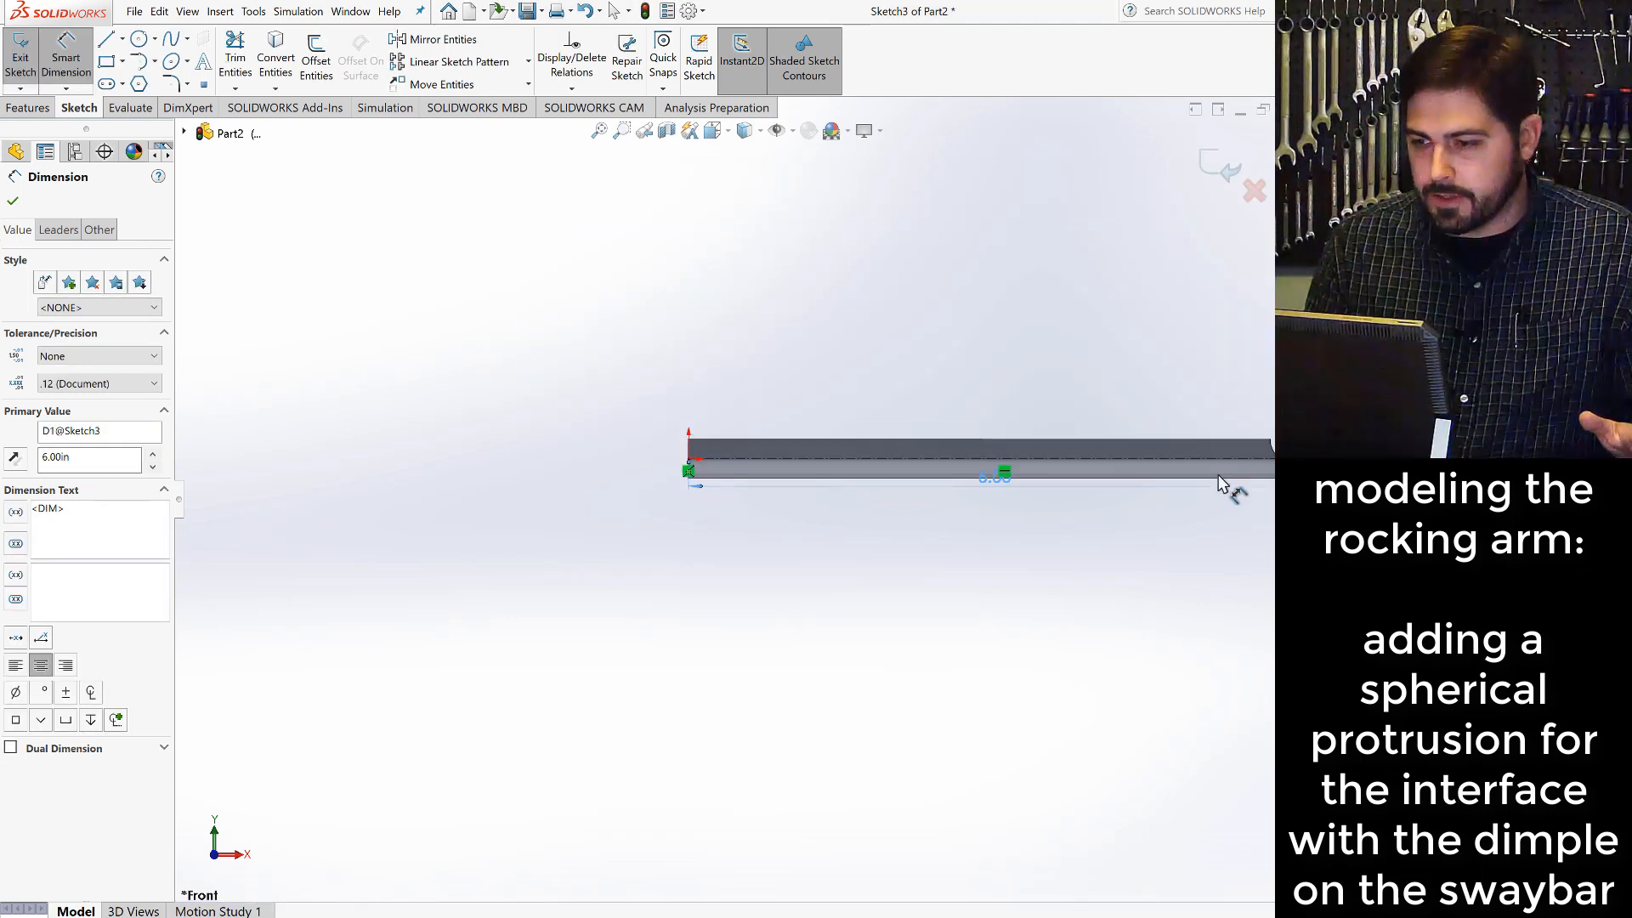
scroll(1263, 467, down, 2)
scroll(1249, 473, down, 4)
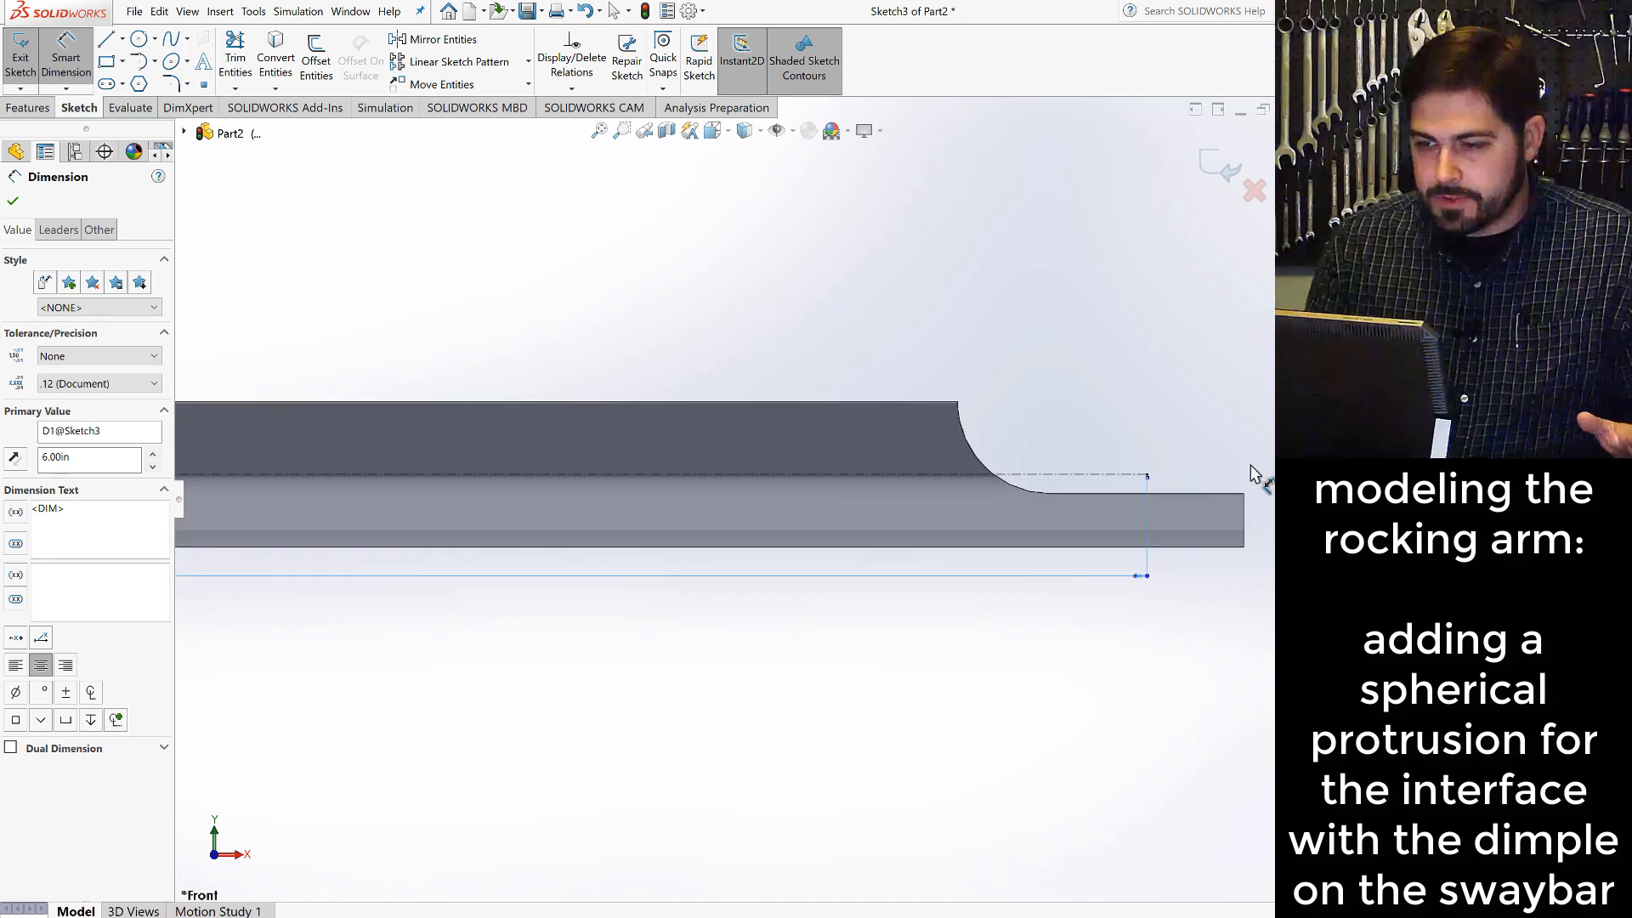
key(Escape)
- Sketch a vertical line about 0.1 in long just above the tip's flat, crossing the centerline near its end
scroll(1051, 497, down, 5)
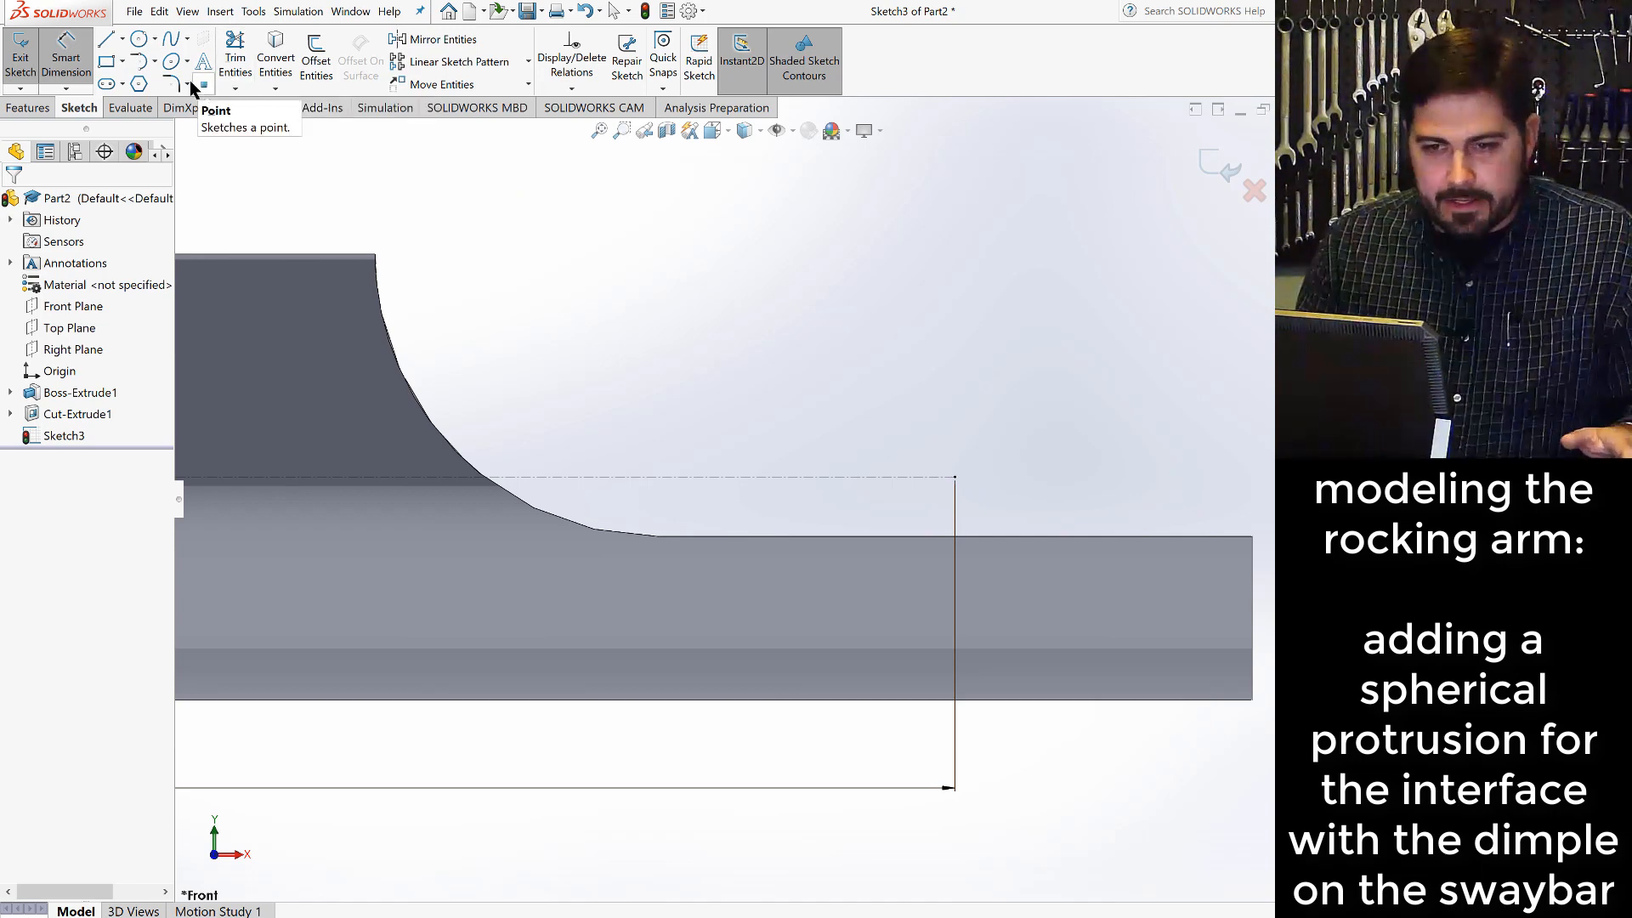
click(107, 45)
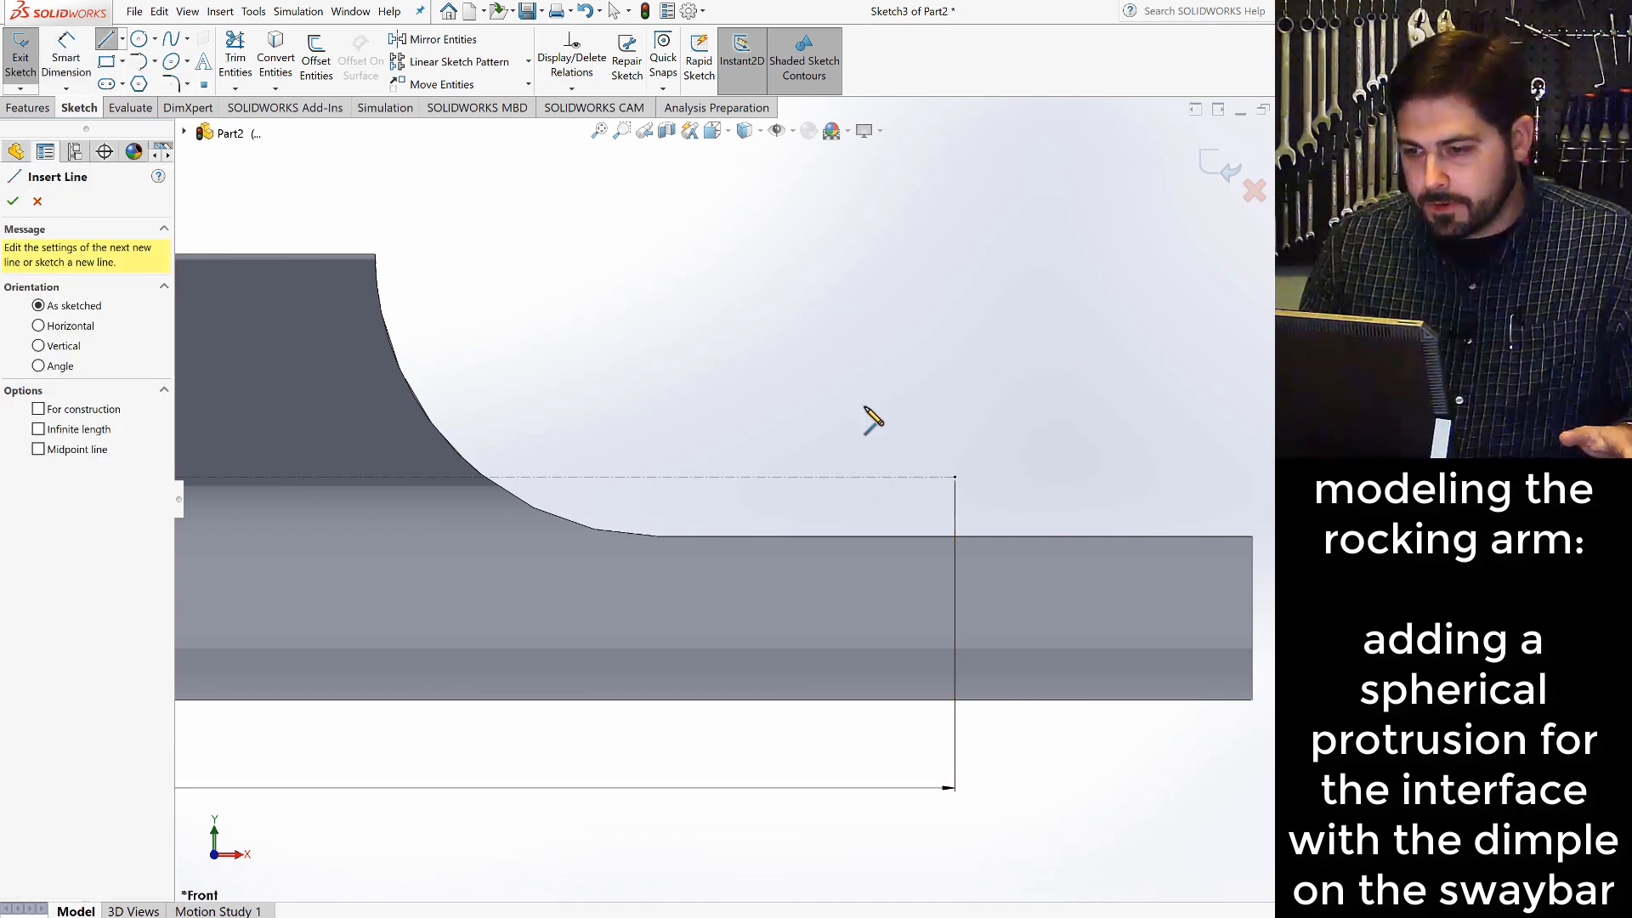
click(920, 401)
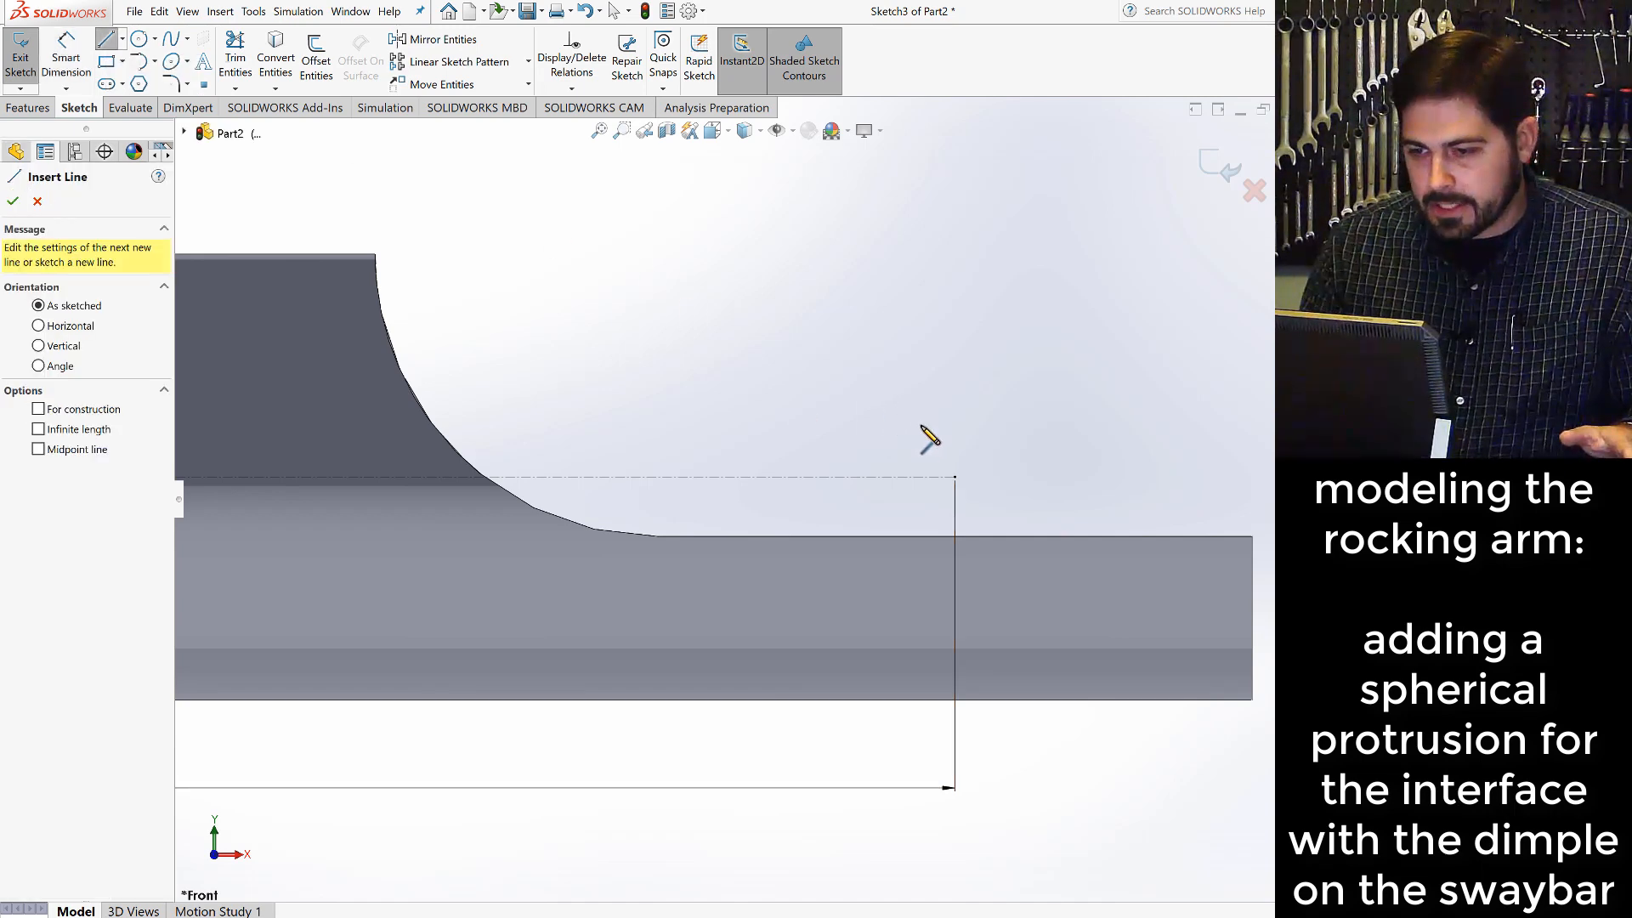
click(919, 518)
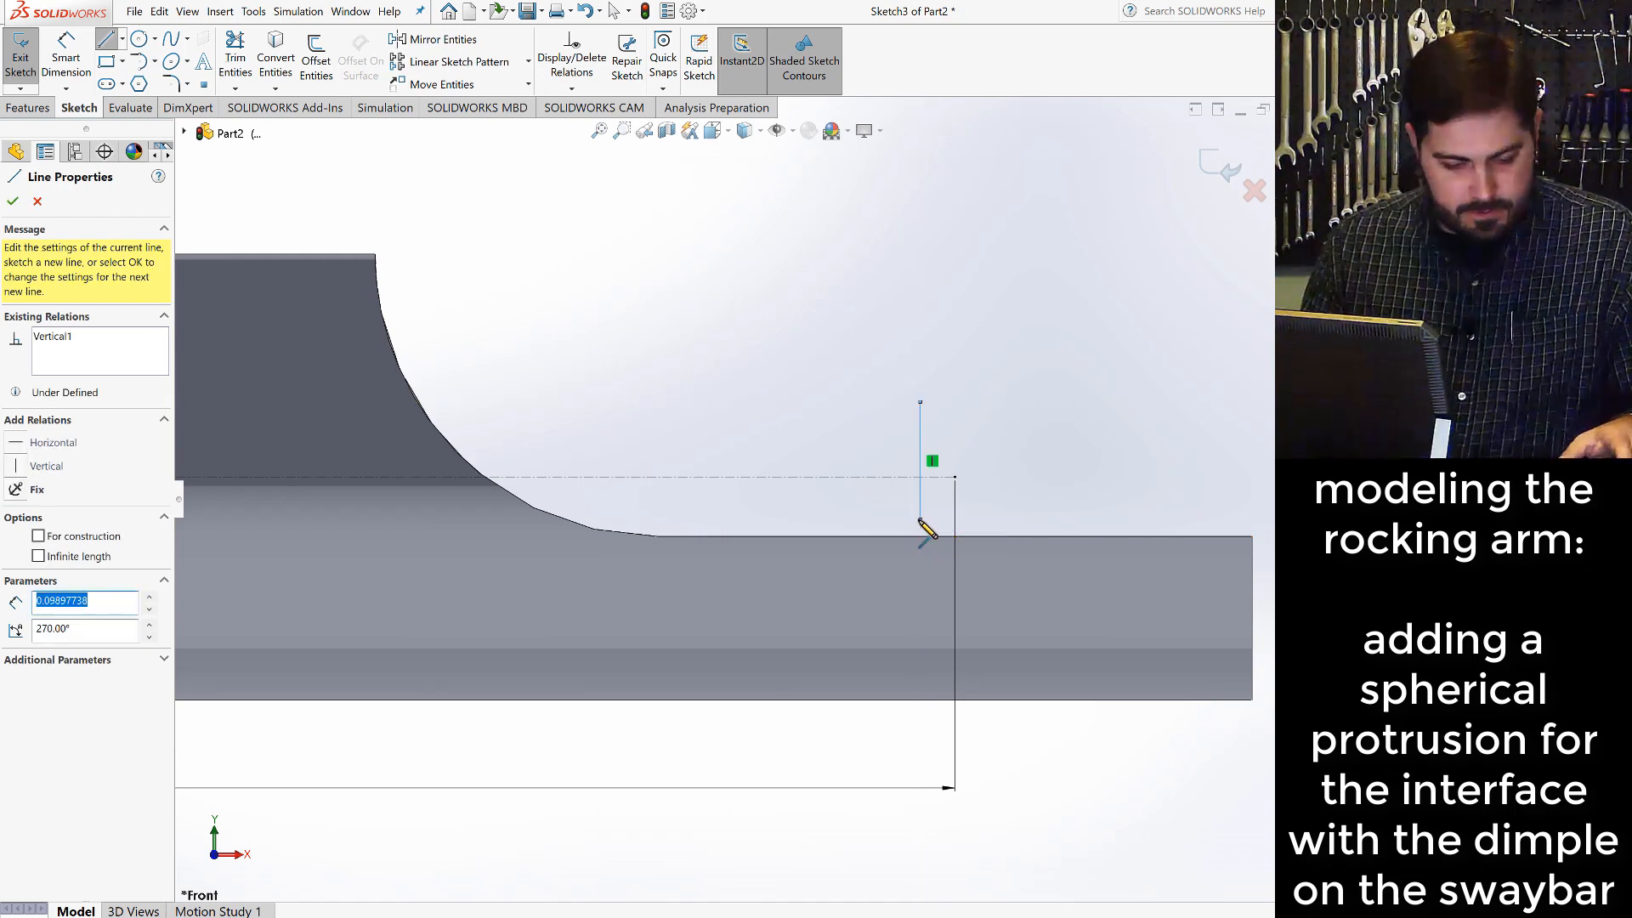
key(Escape)
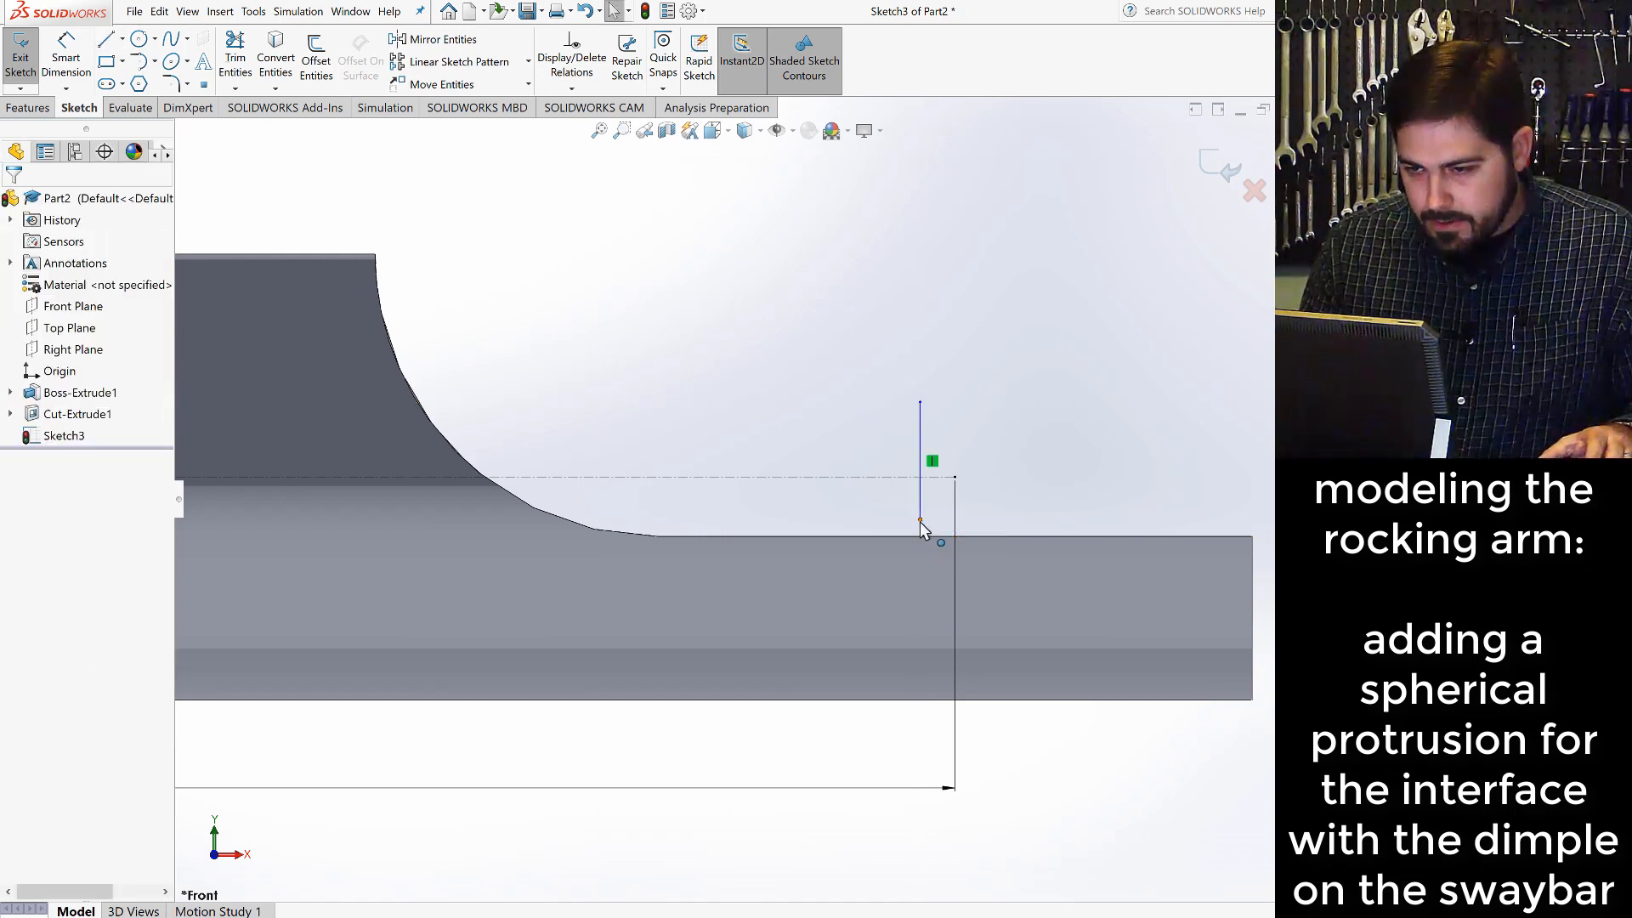
- Make the vertical line's lower endpoint coincident with the edge of the tip's flat
click(920, 520)
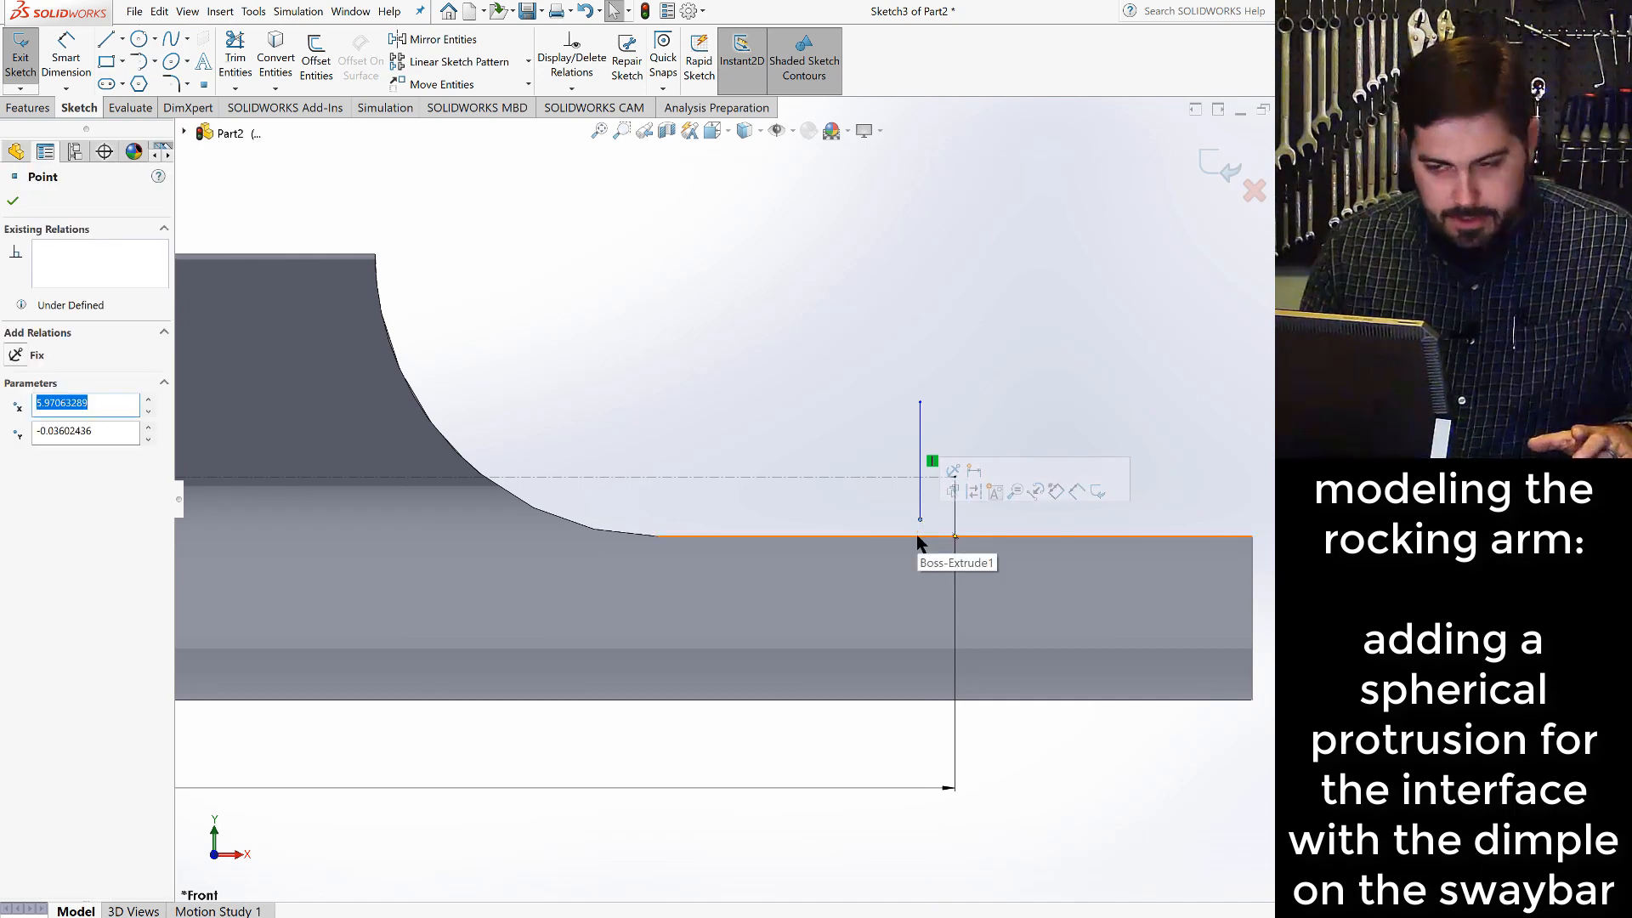
ctrl+click(916, 537)
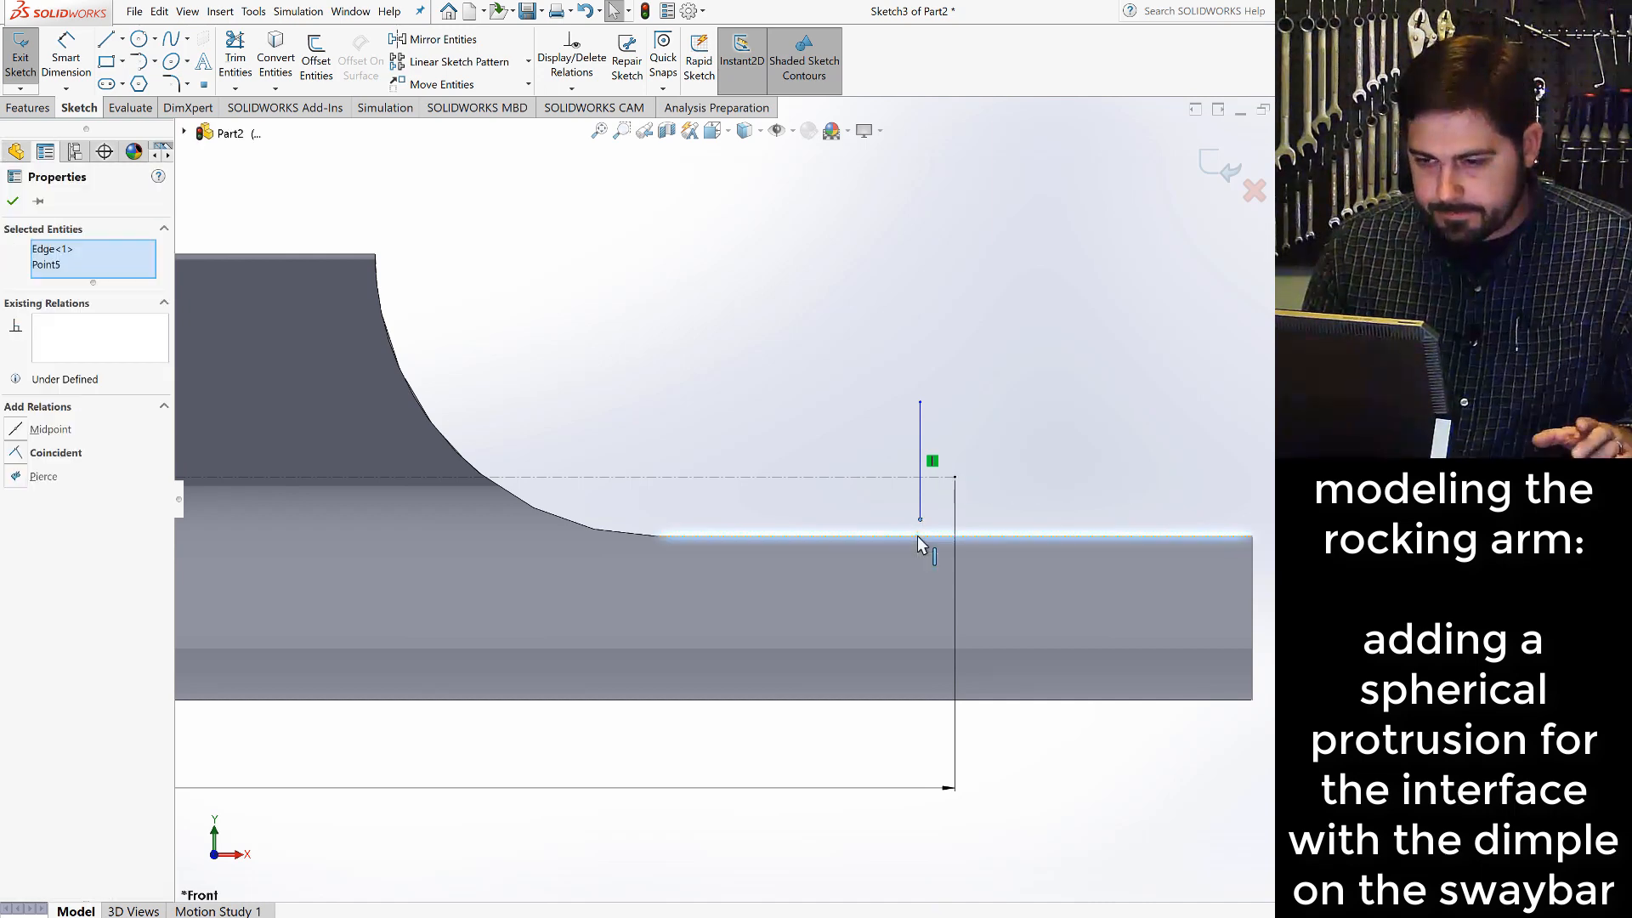
click(51, 452)
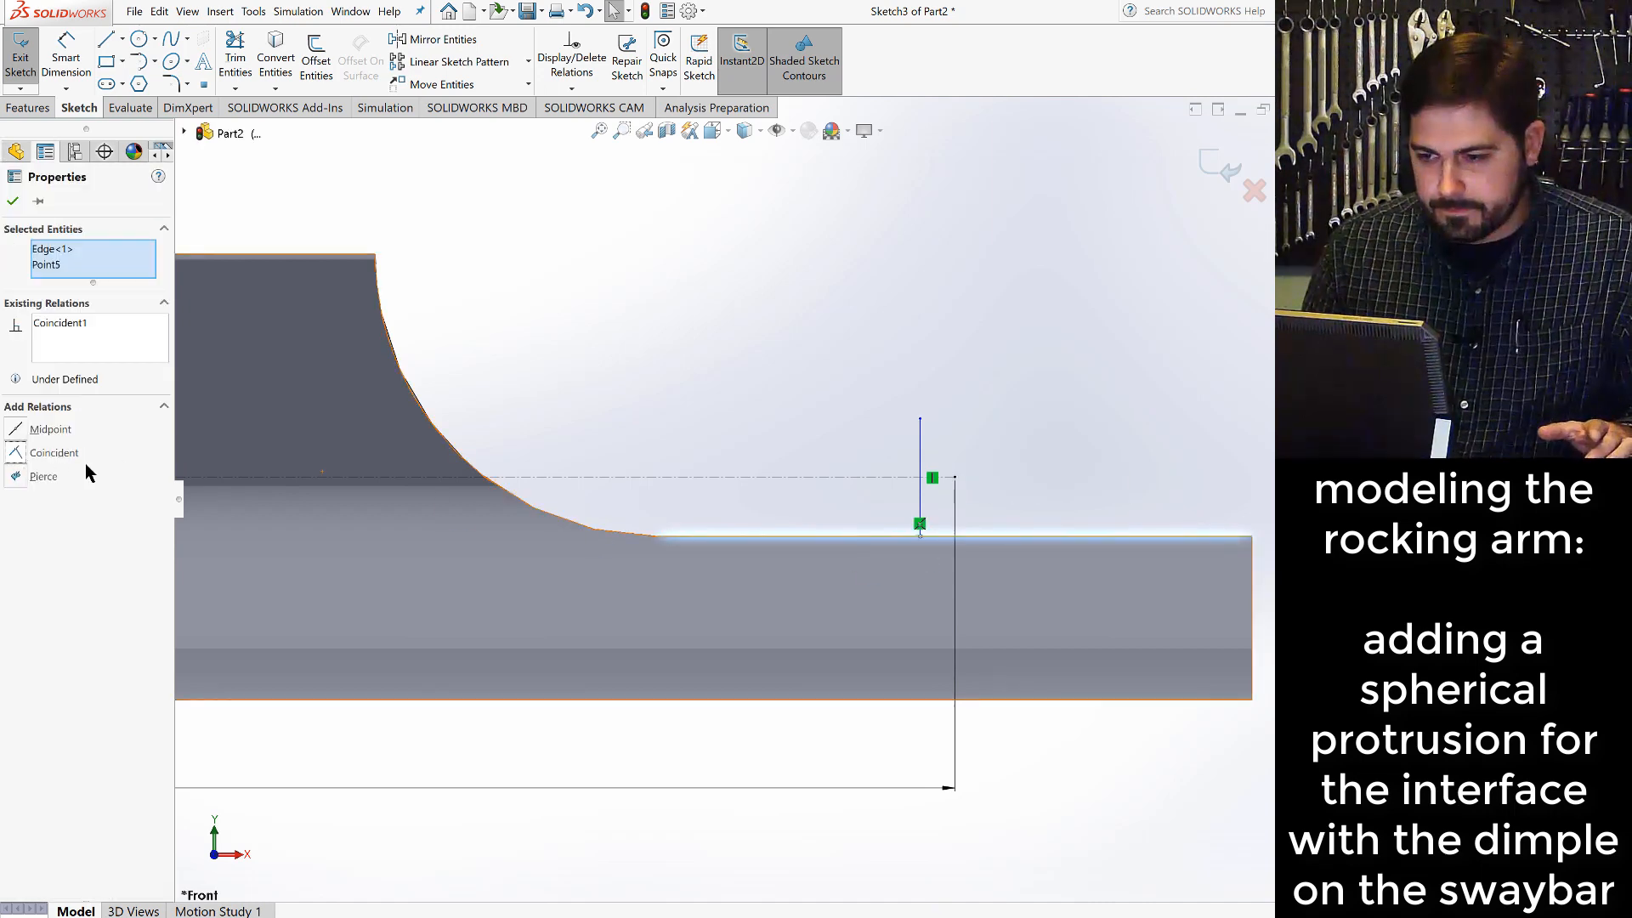
click(975, 448)
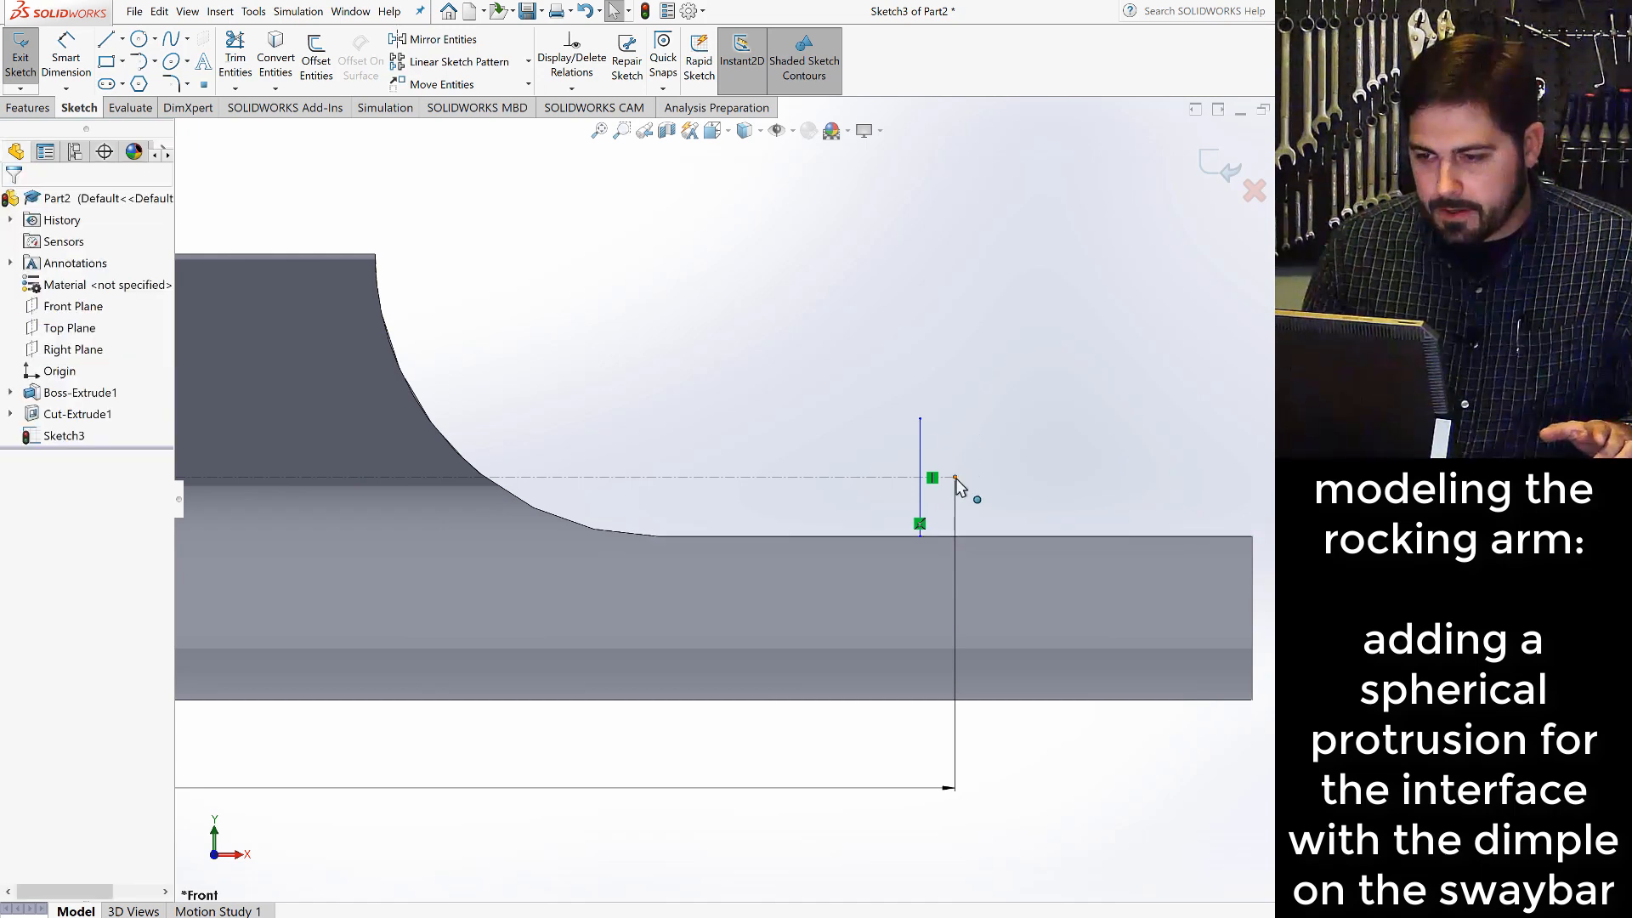
- Add a Coincident relation between the vertical line and the centerline's end point
click(954, 477)
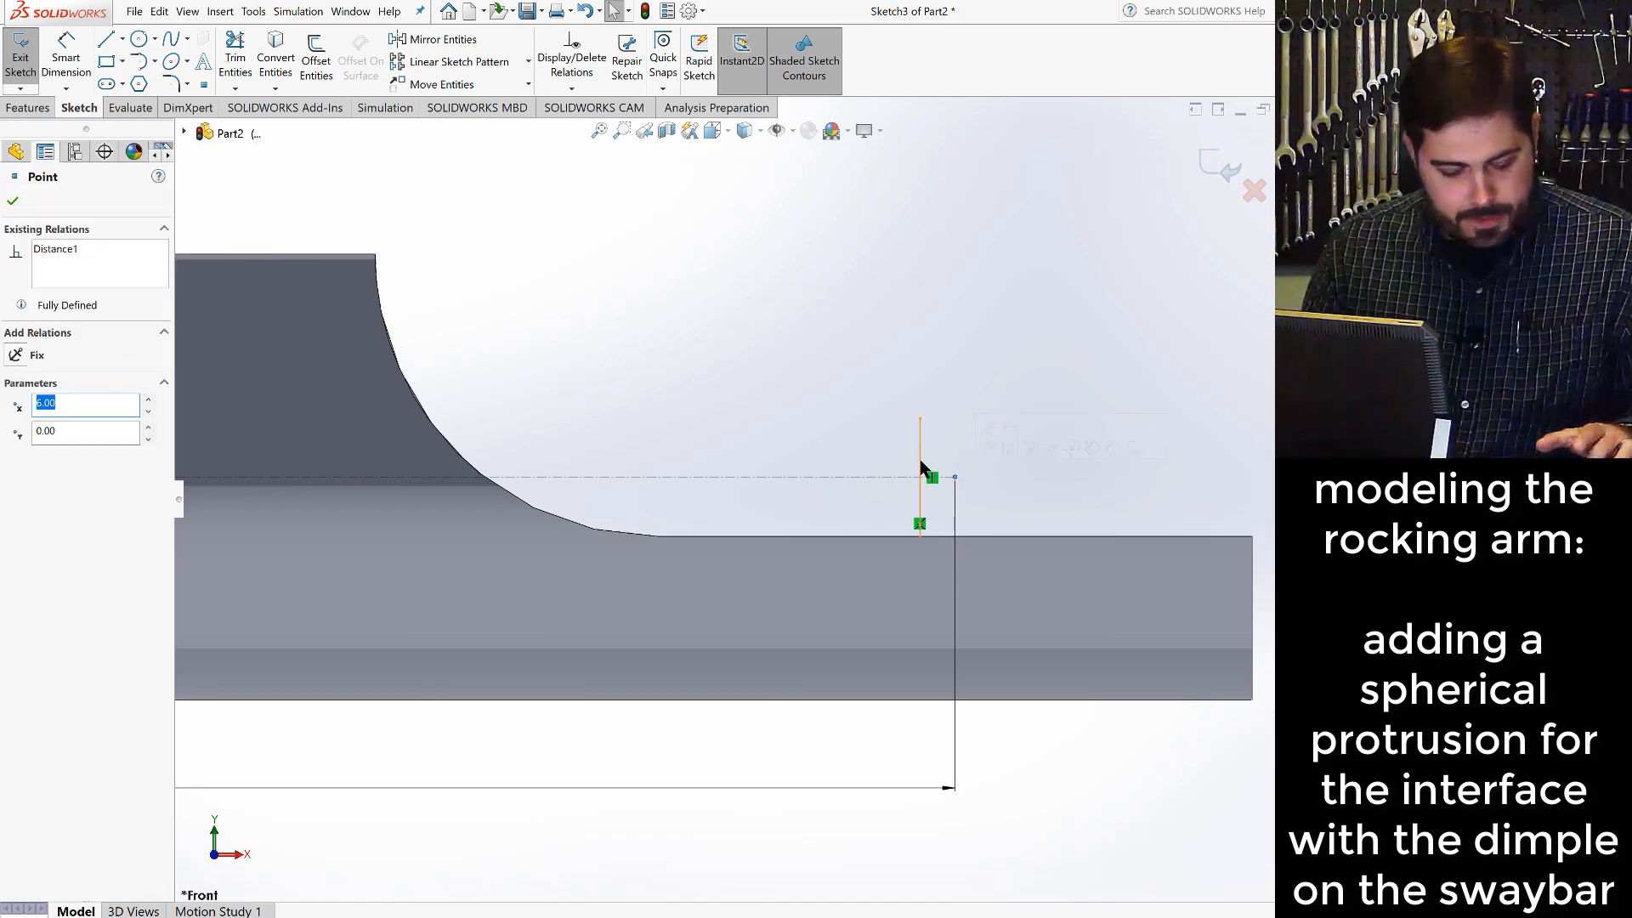
ctrl+click(921, 472)
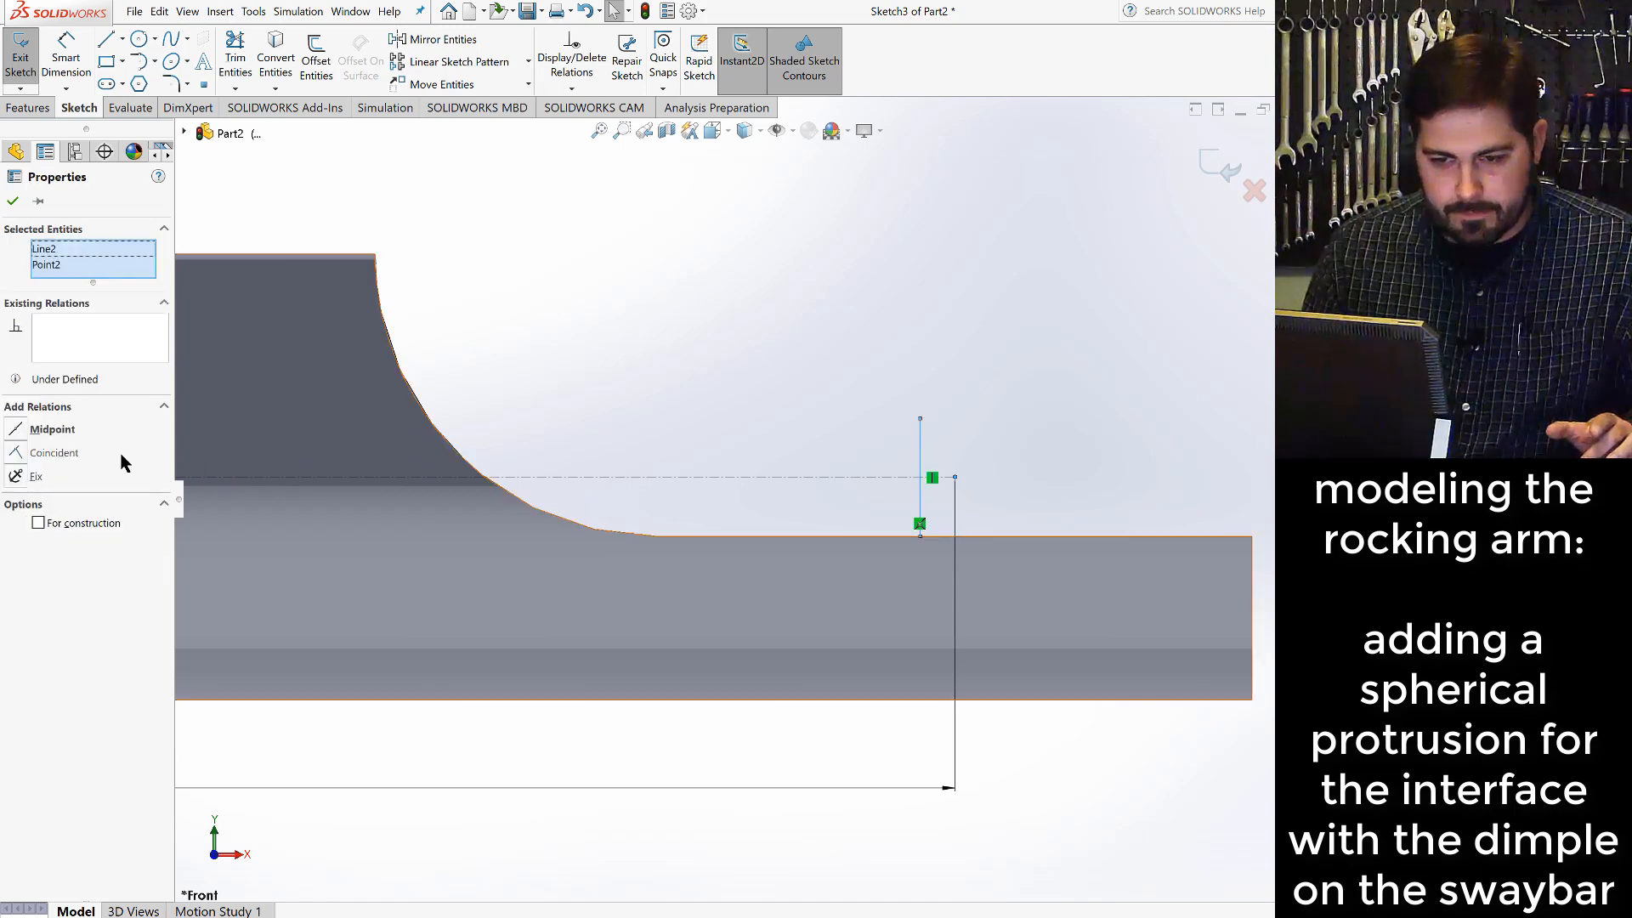
click(68, 453)
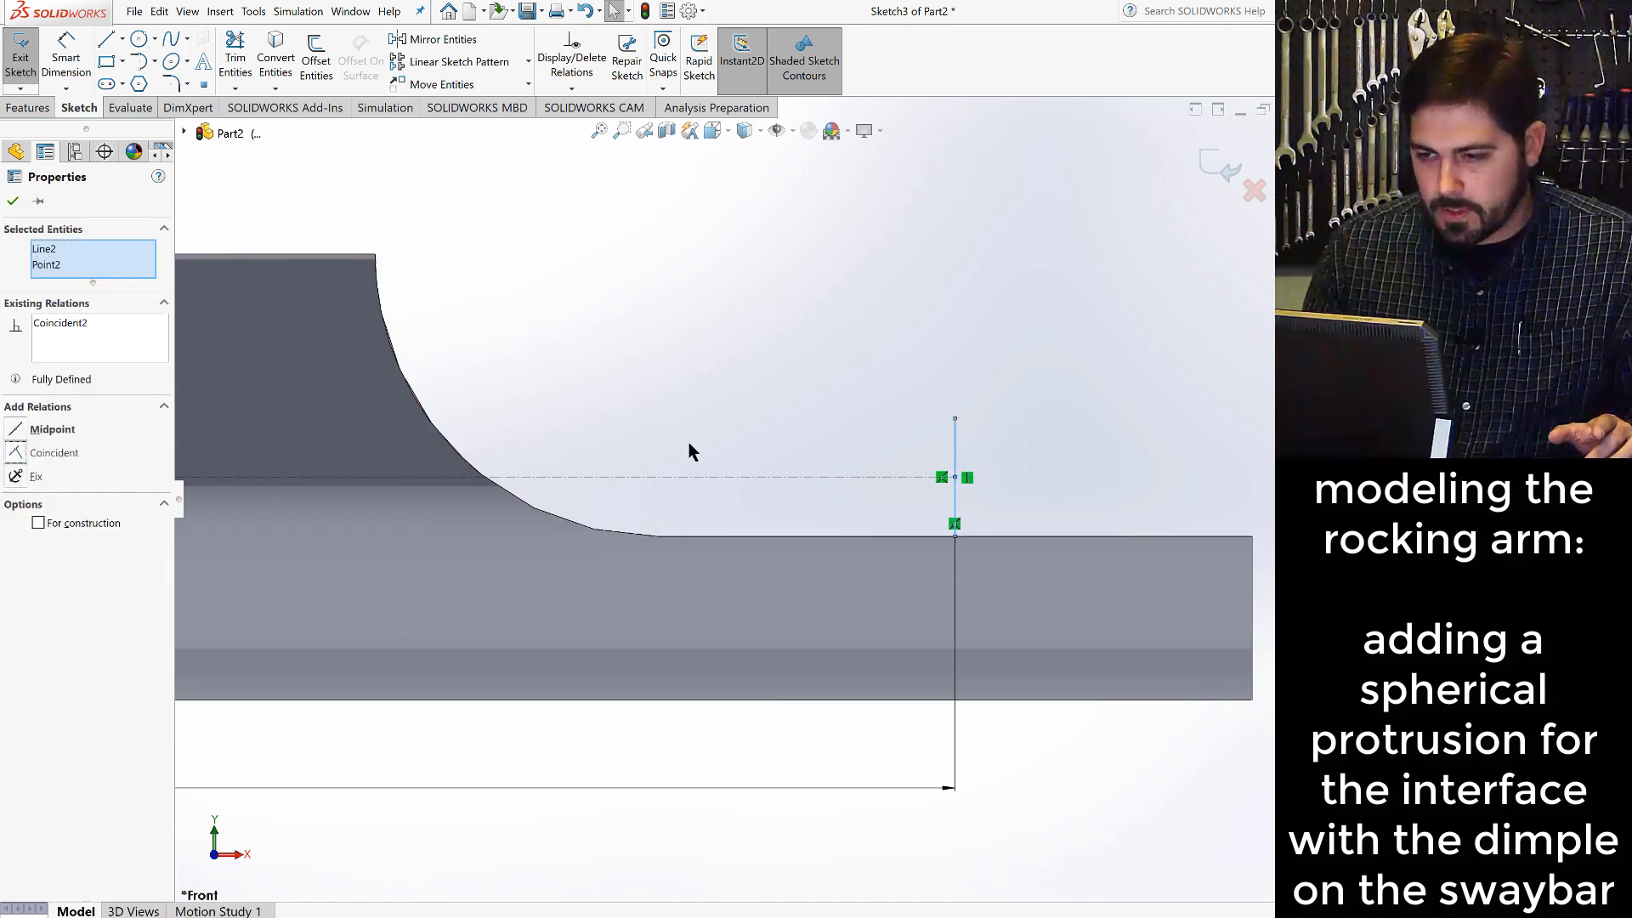
click(1026, 436)
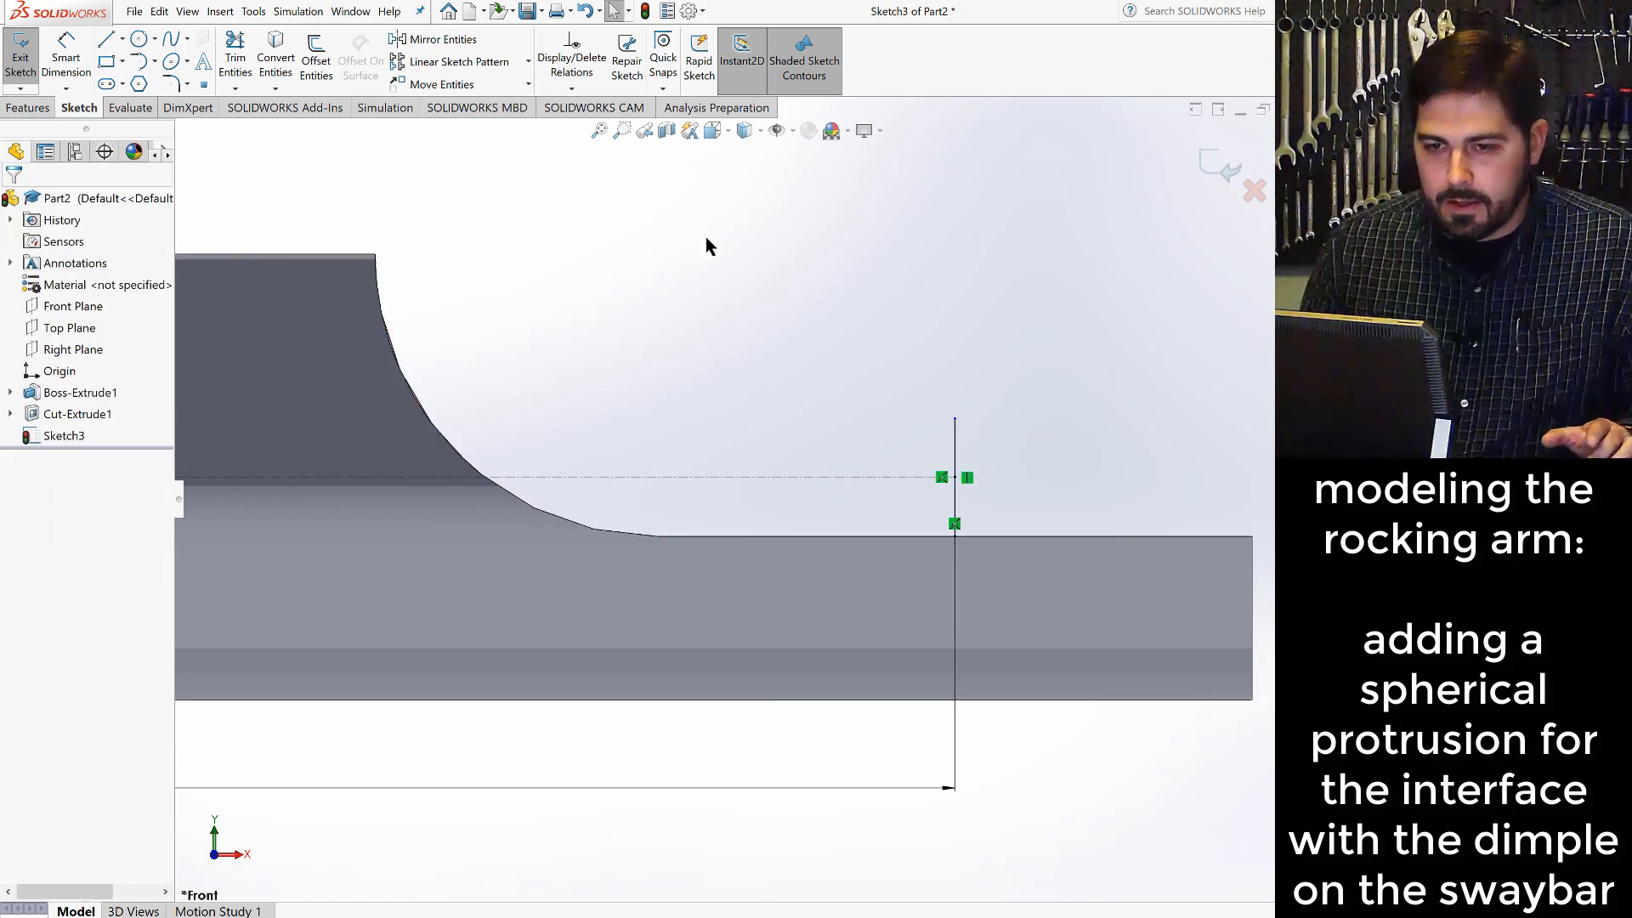
- Draw a centerpoint arc about the centerline's end point, starting at the vertical line's upper end and sweeping about 109° clockwise
click(156, 65)
click(170, 85)
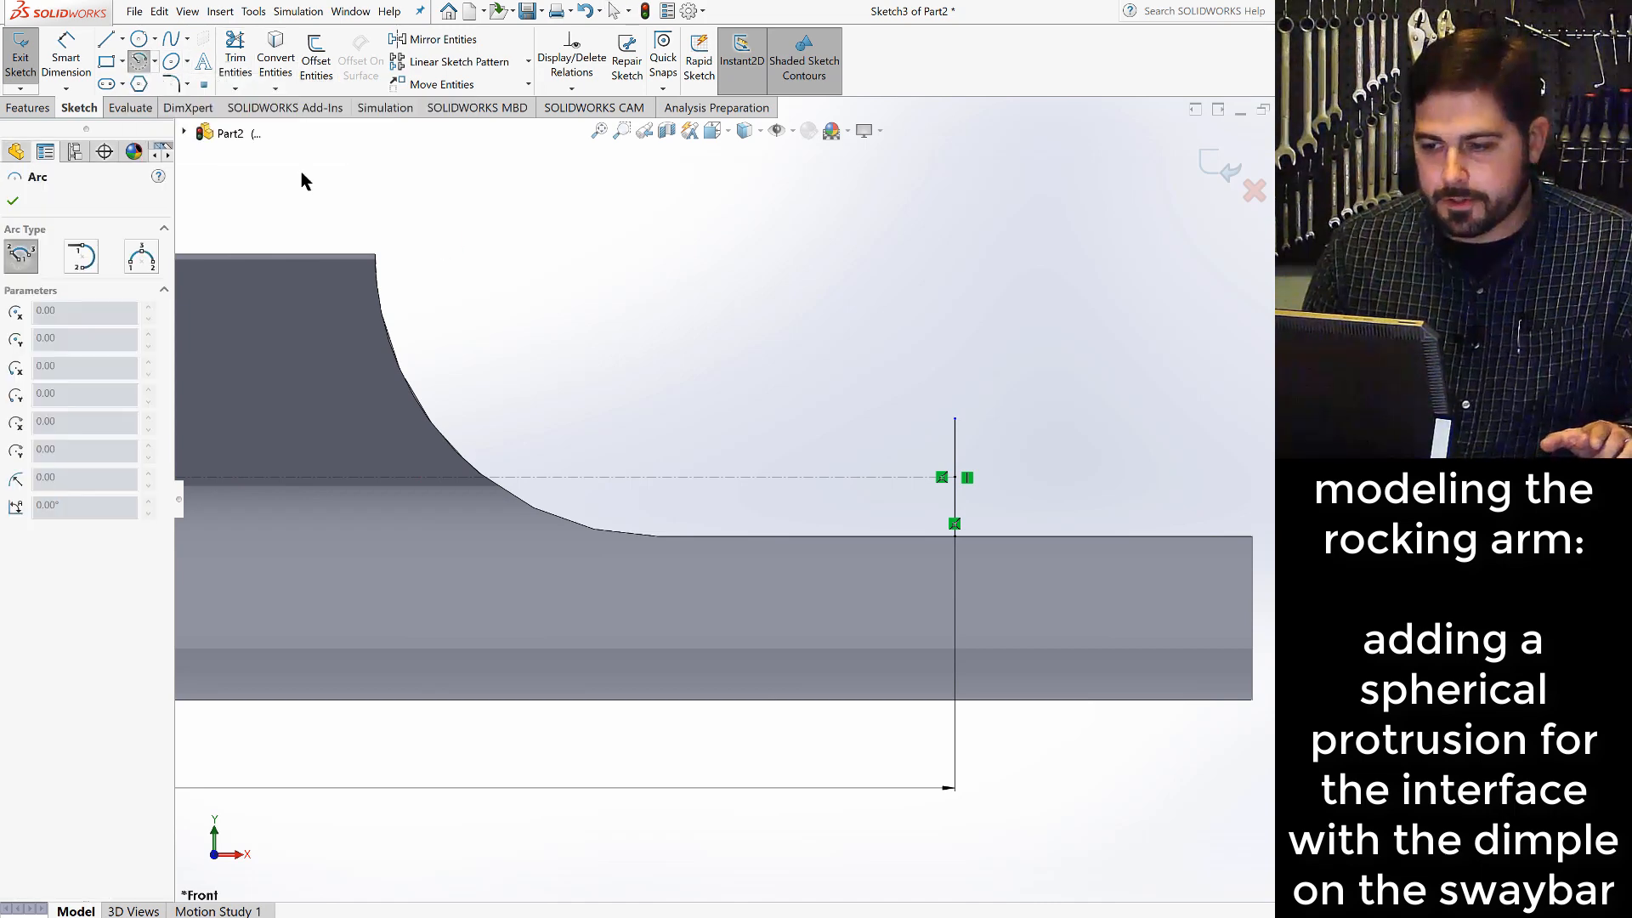
click(956, 478)
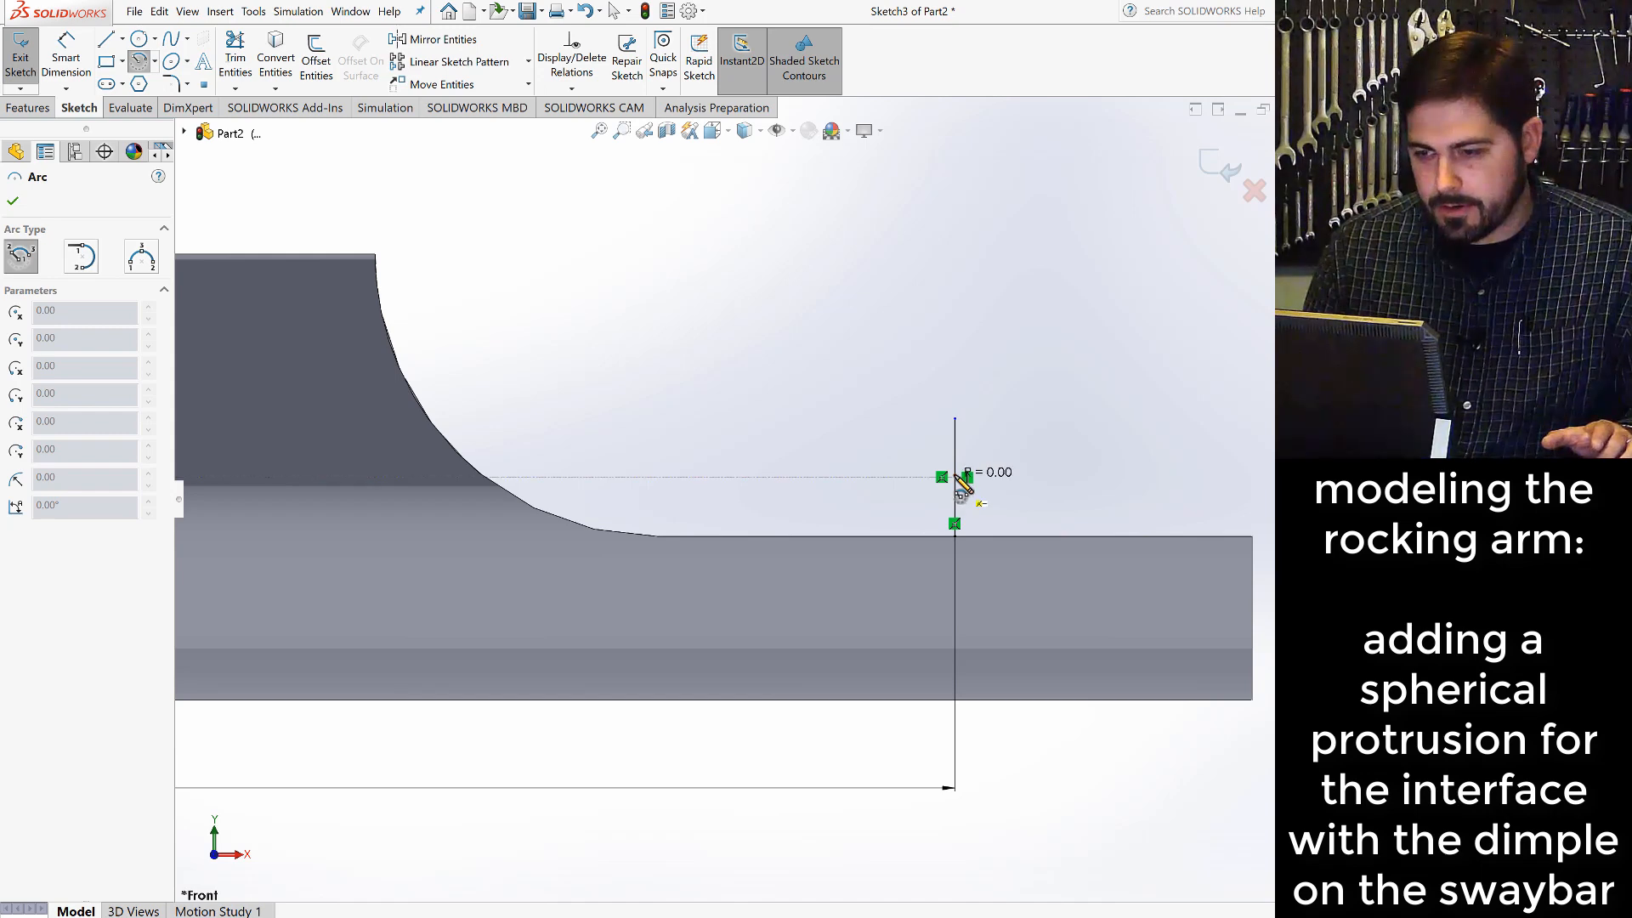
click(955, 422)
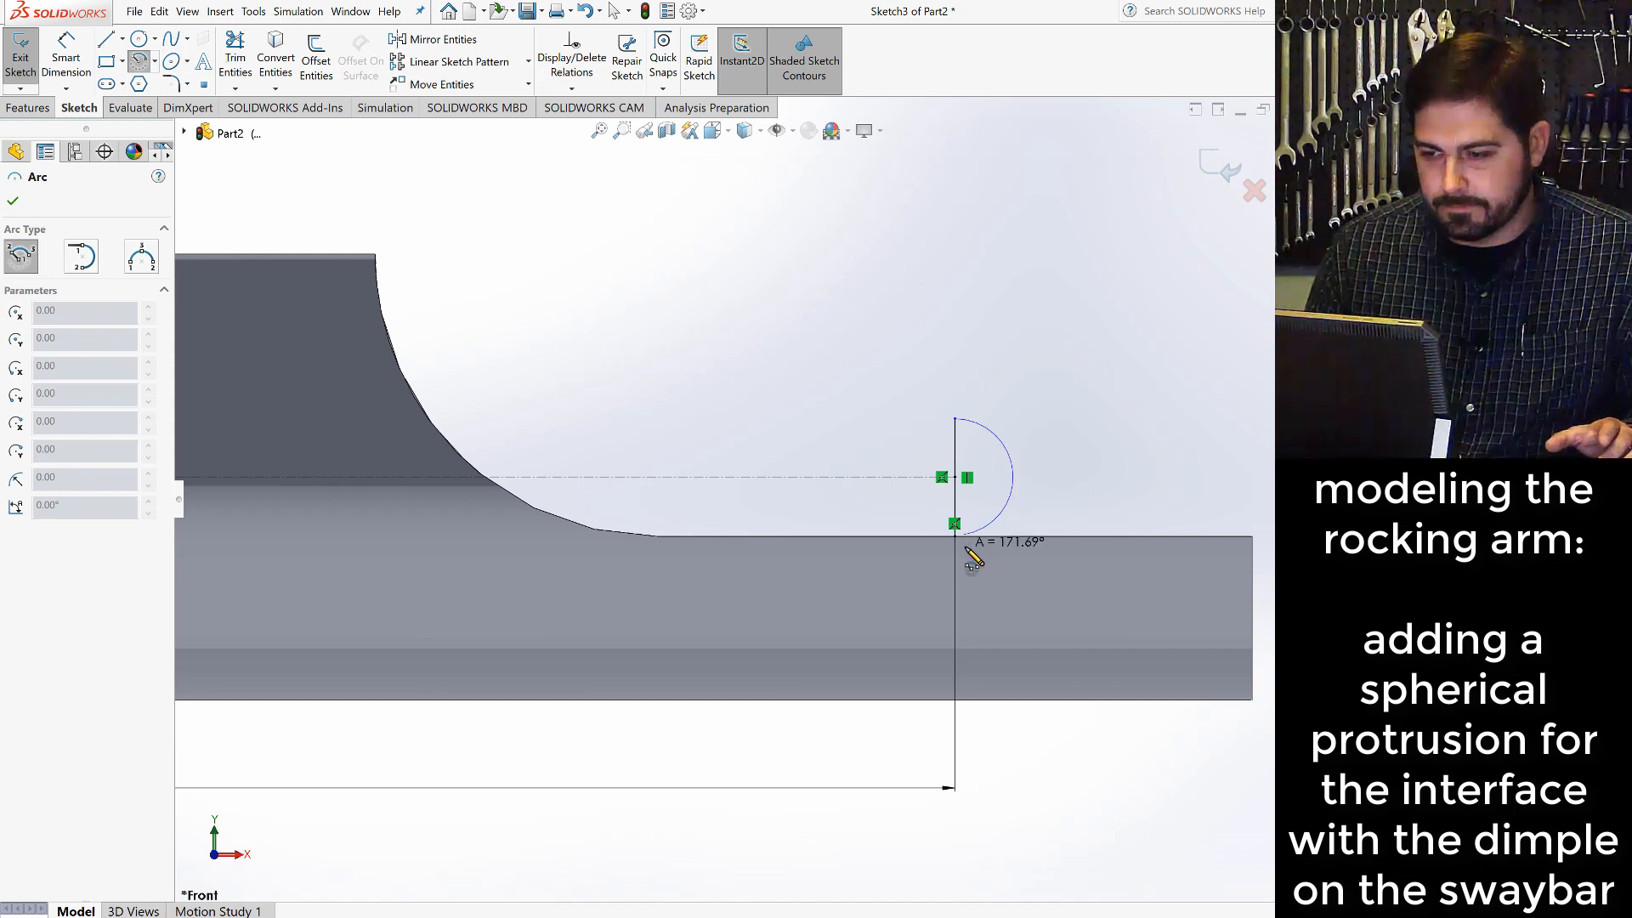
click(1032, 506)
key(Escape)
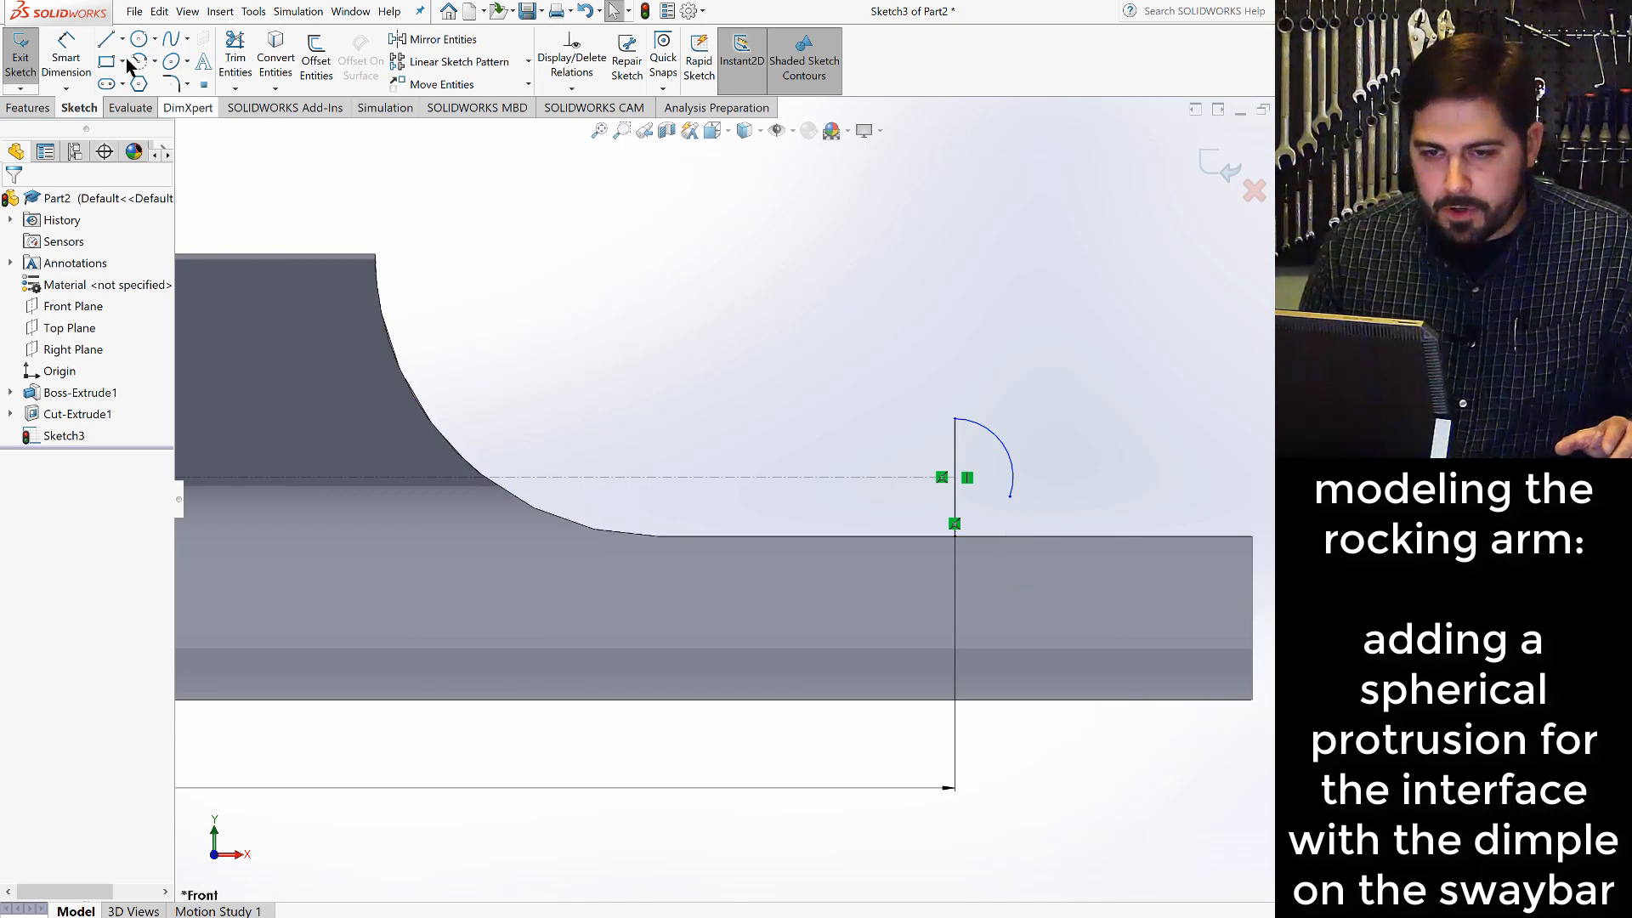
- Draw a horizontal line about 0.02 in long on the flat's edge, starting at the vertical line's lower end and heading toward the tip
click(106, 39)
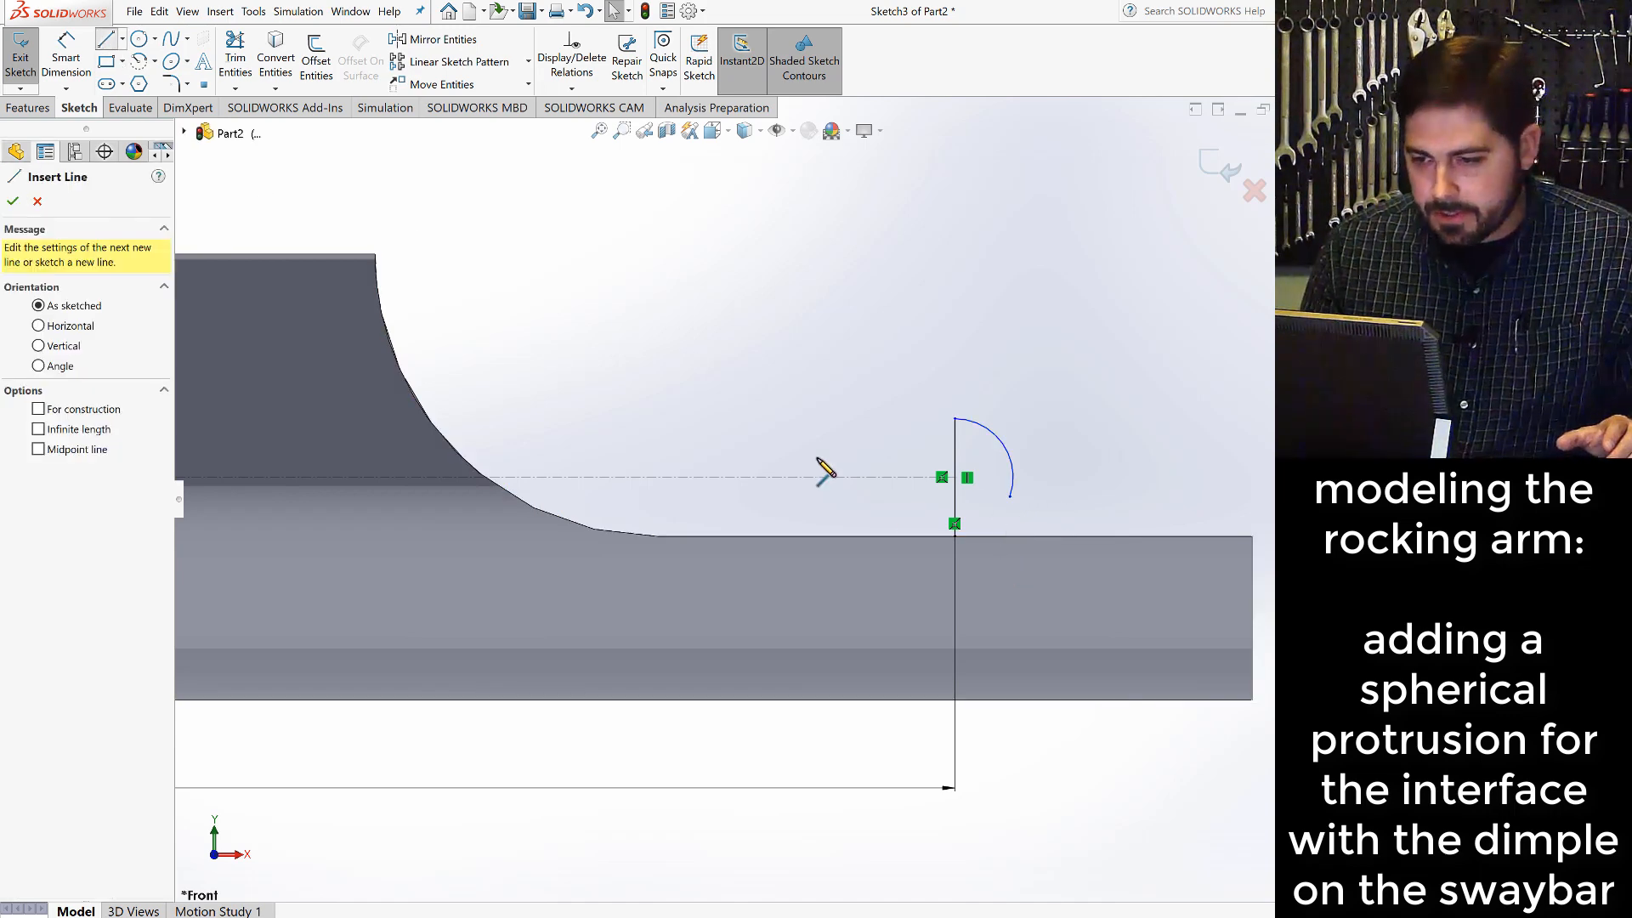
click(954, 535)
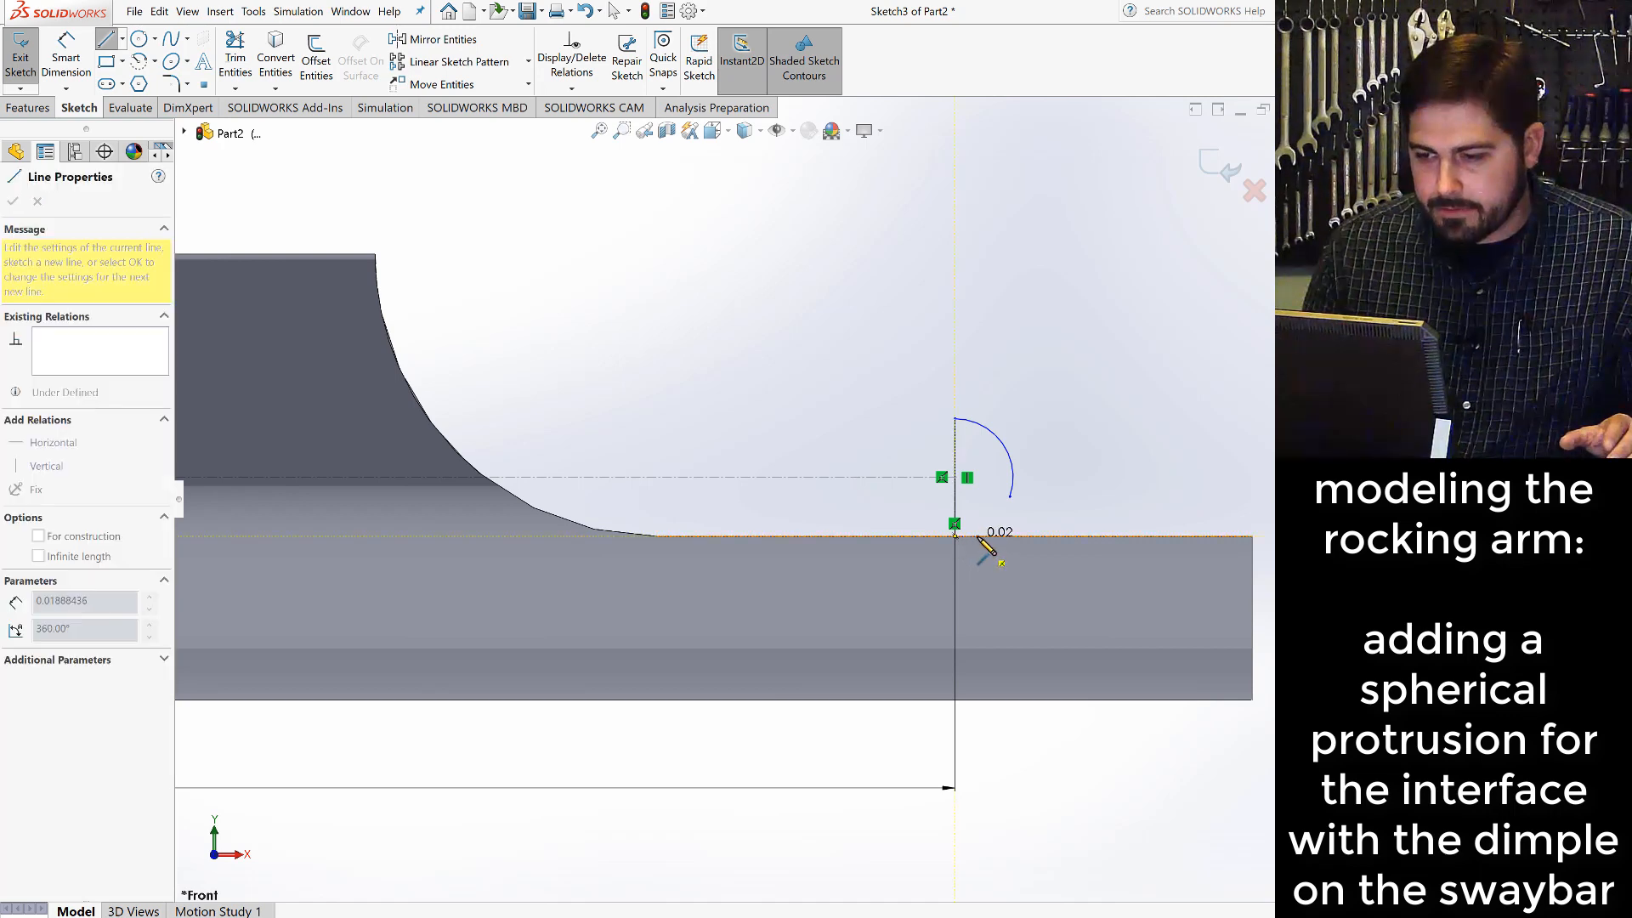
click(978, 535)
key(Escape)
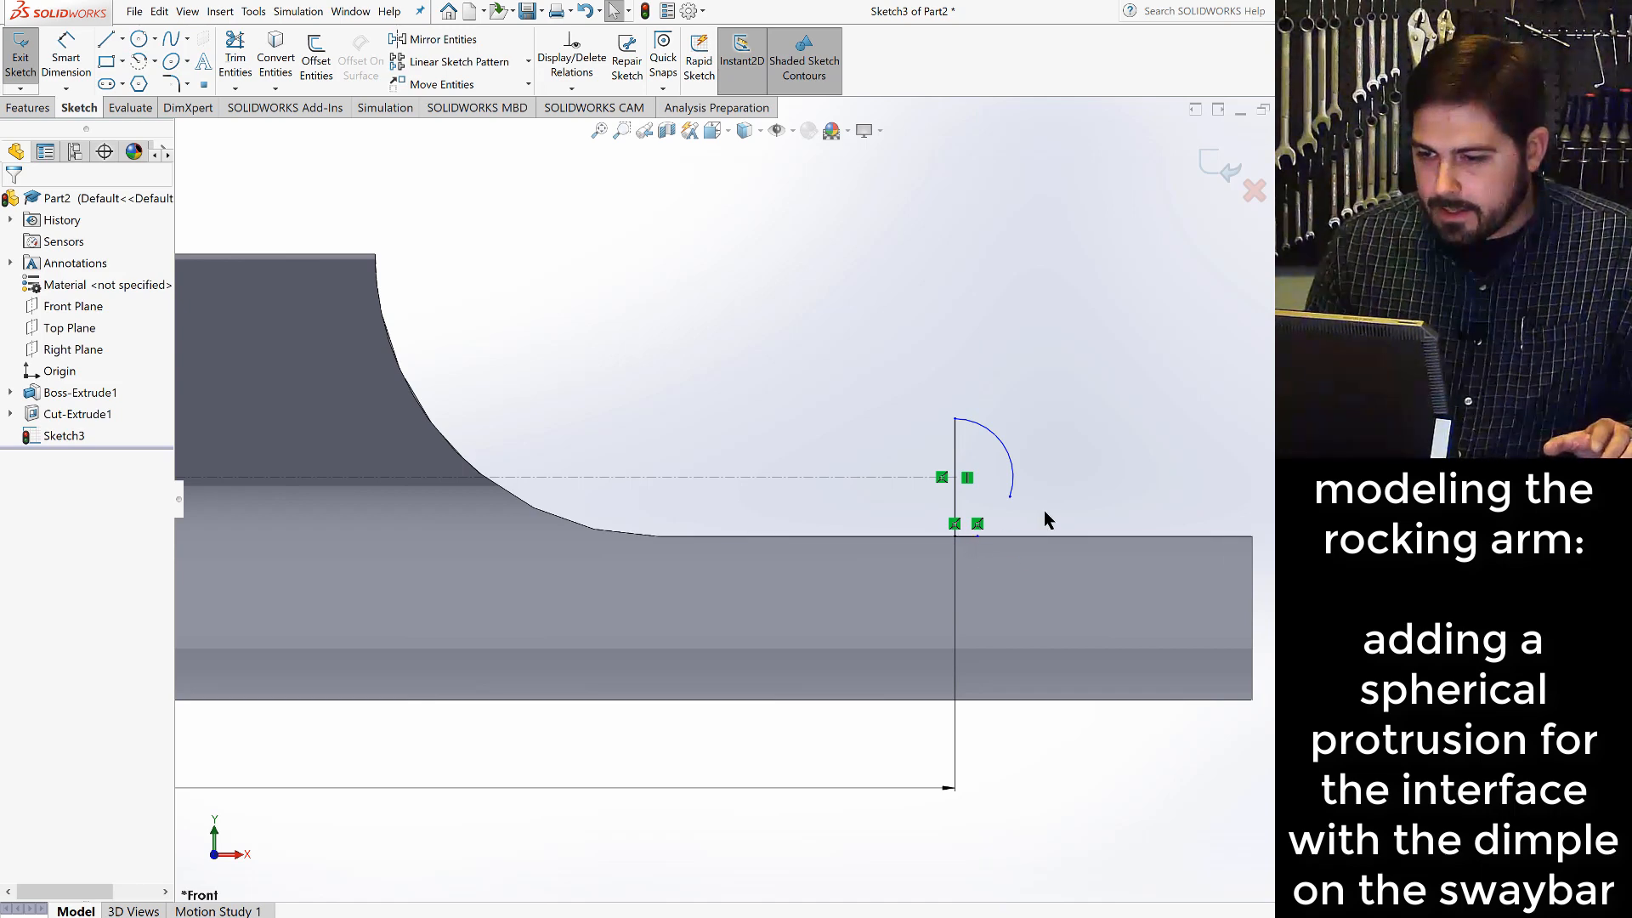
- Merge the arc's open end with the short horizontal line's free end to close the profile
click(1010, 496)
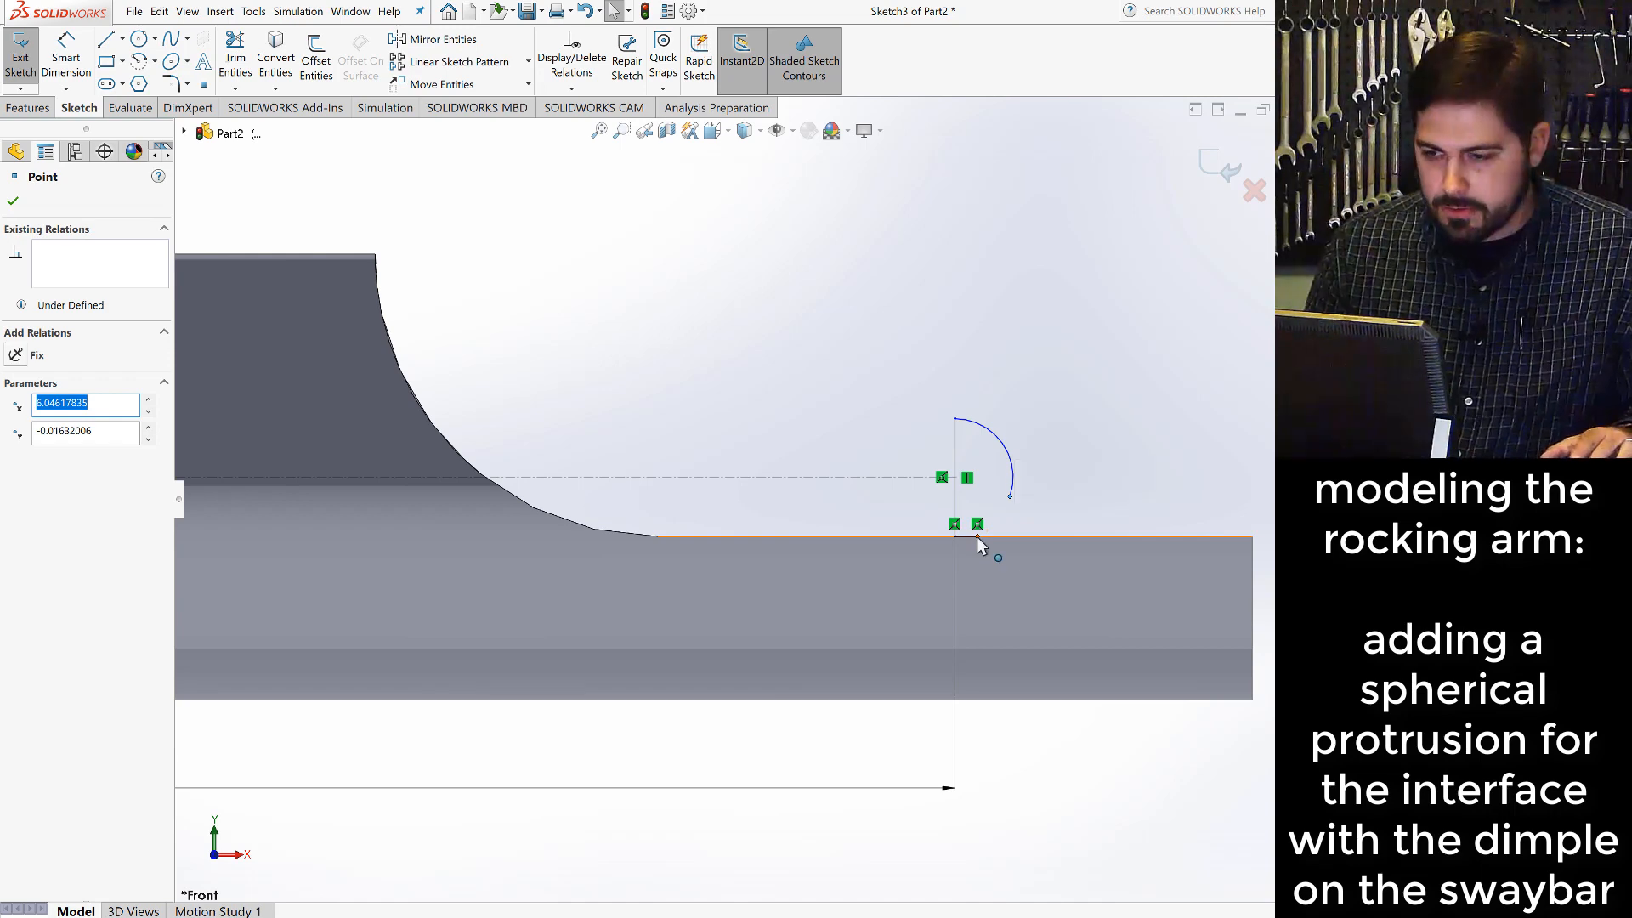
ctrl+click(976, 537)
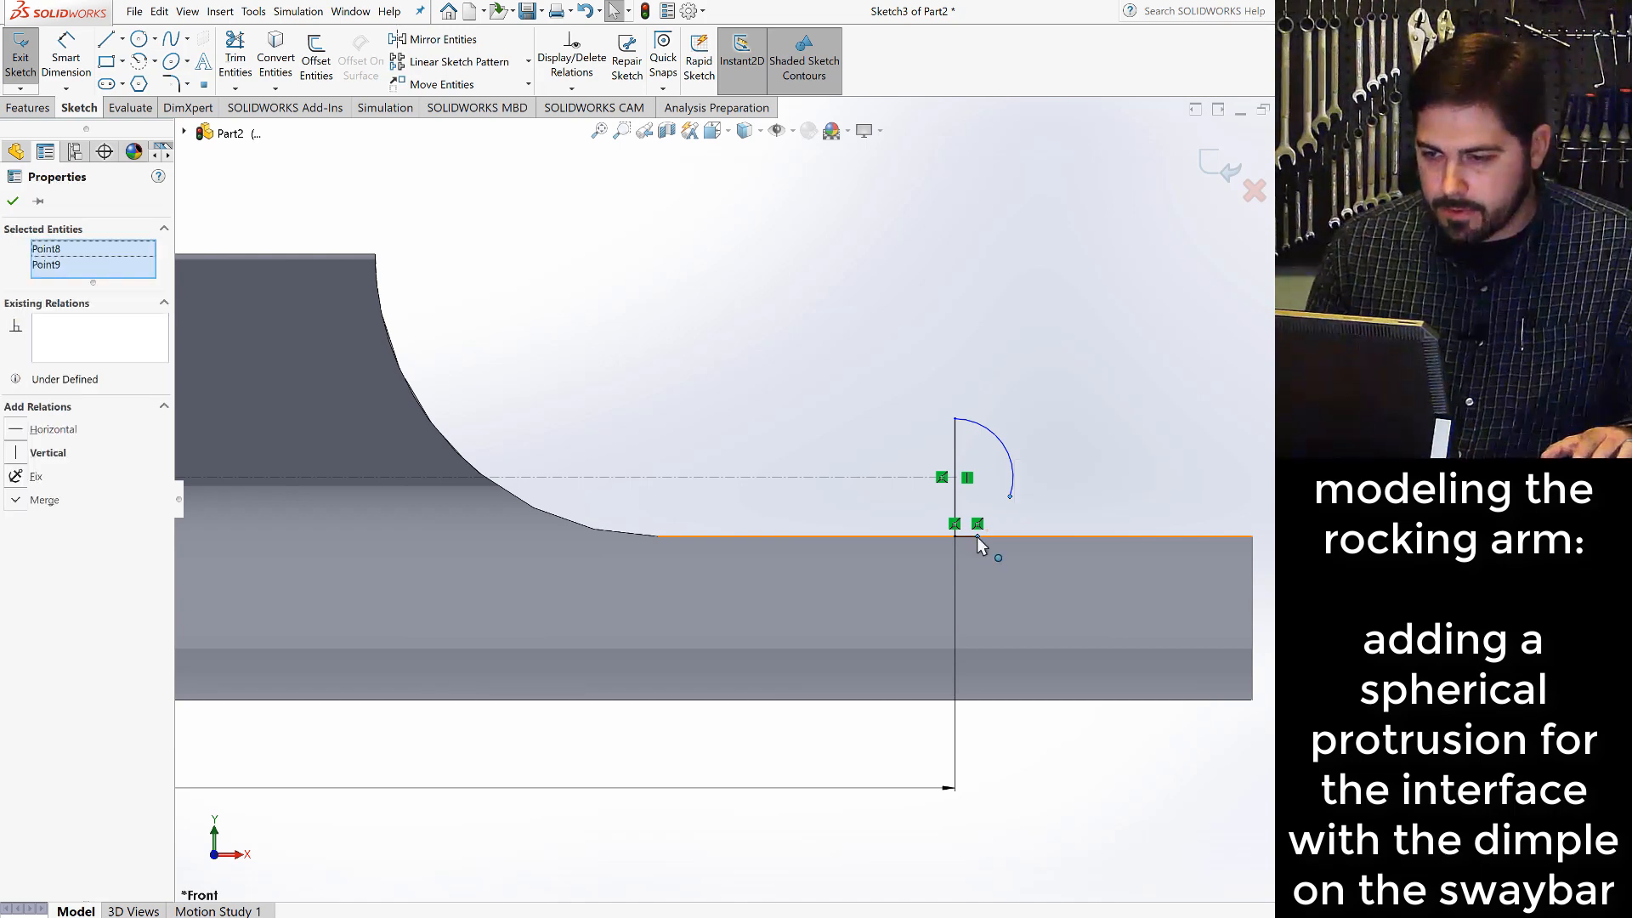
click(17, 503)
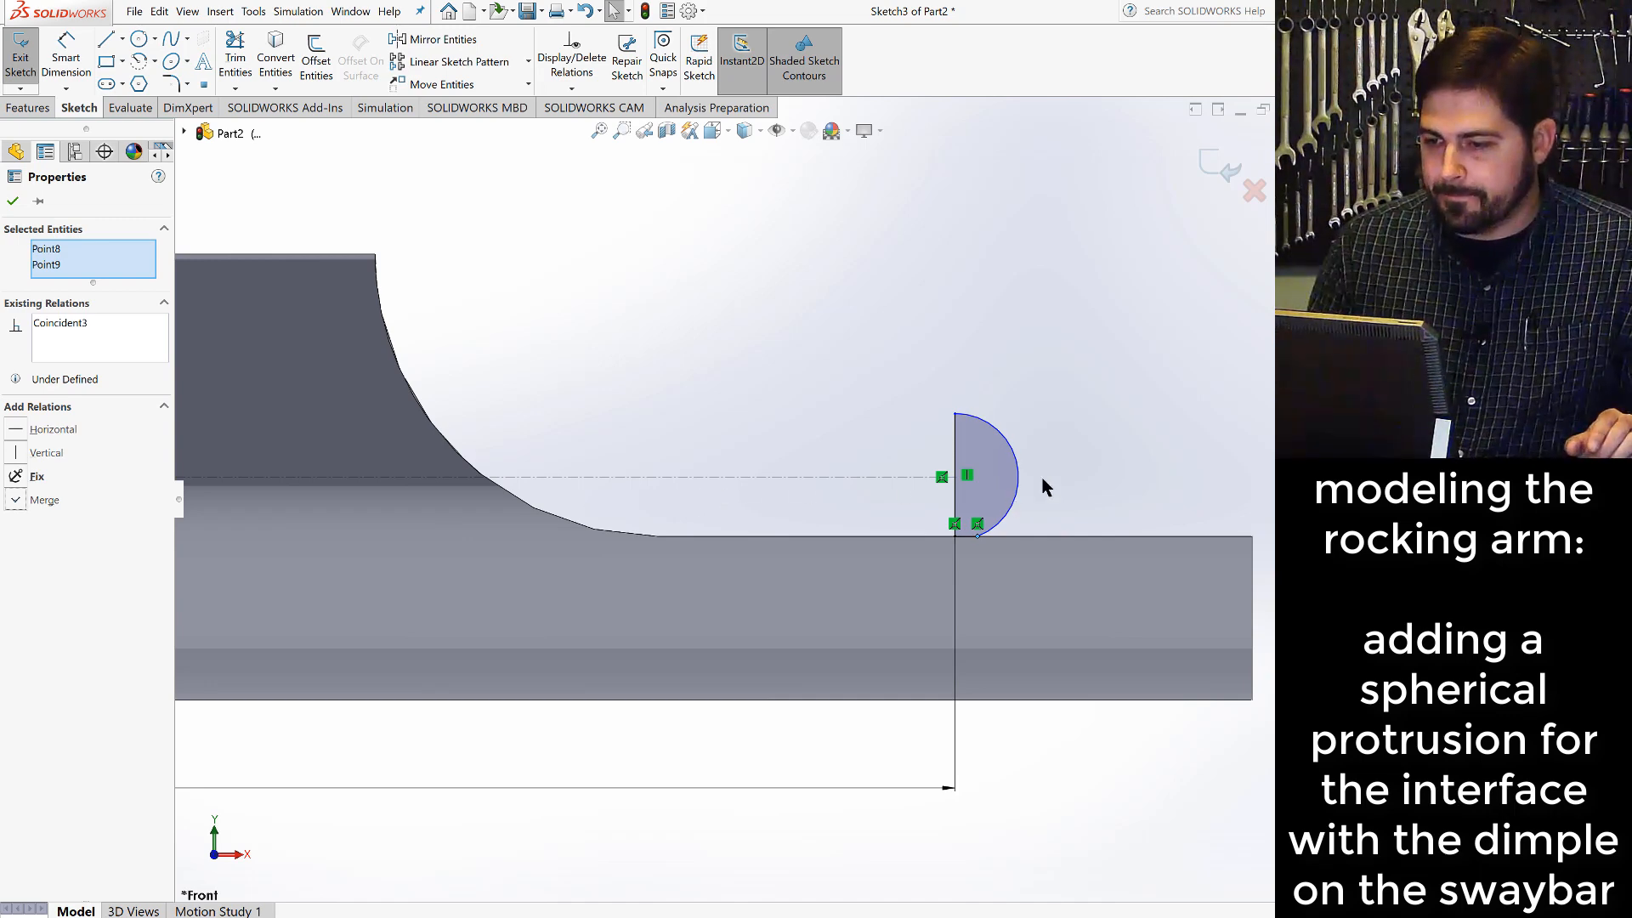
key(Escape)
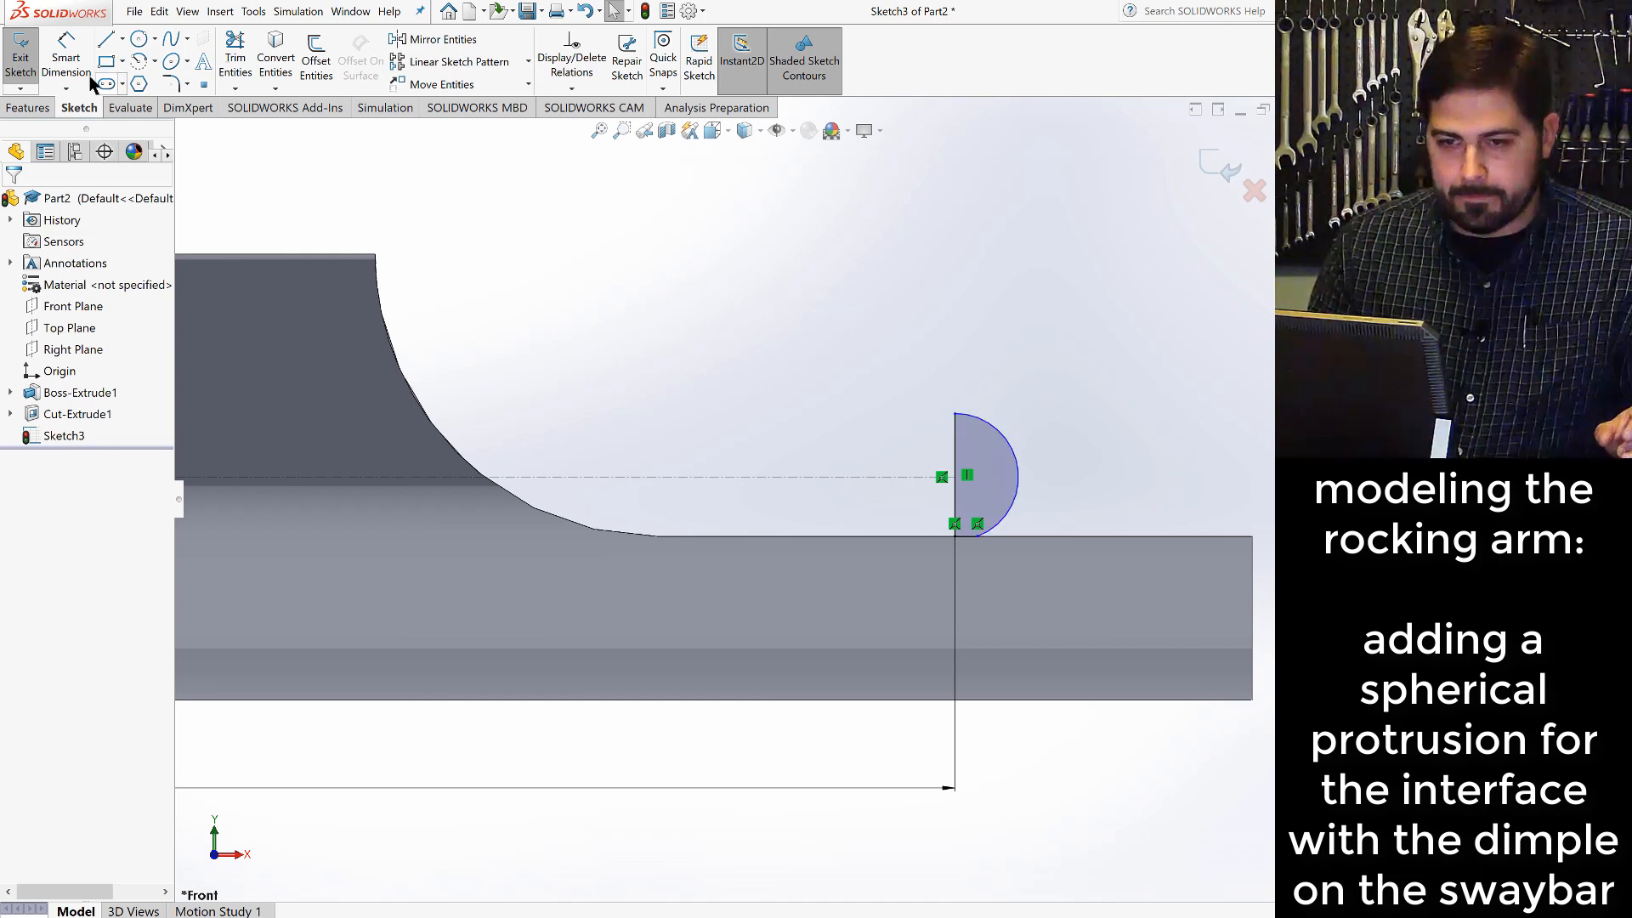
- Dimension the arc's radius as 0.125 in
click(66, 55)
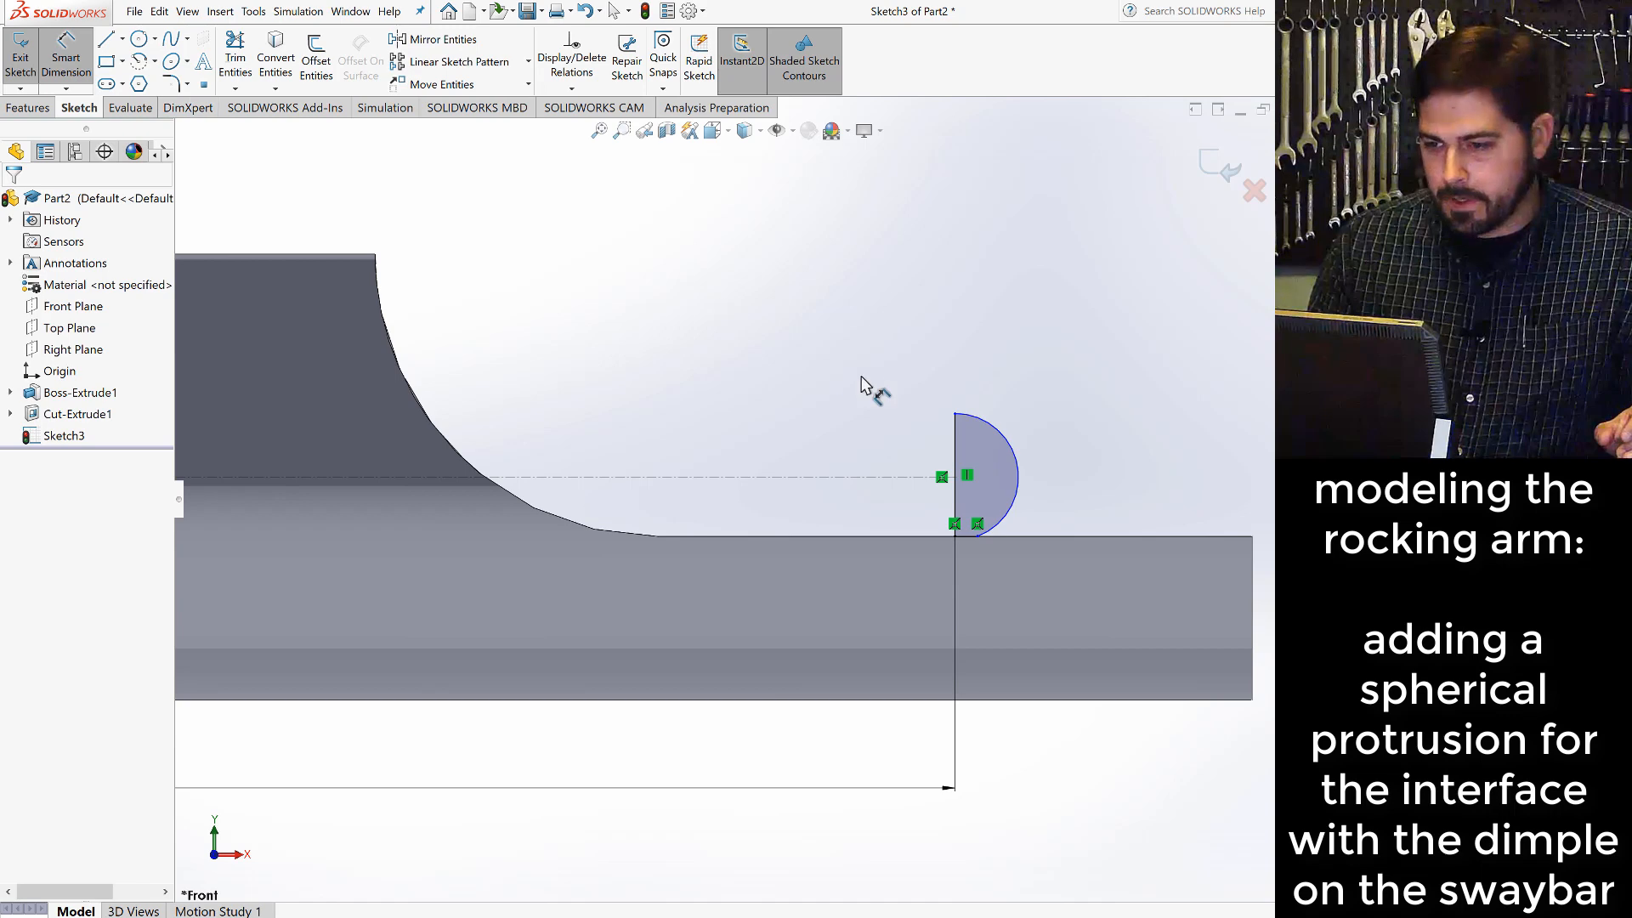
click(1010, 432)
click(1051, 419)
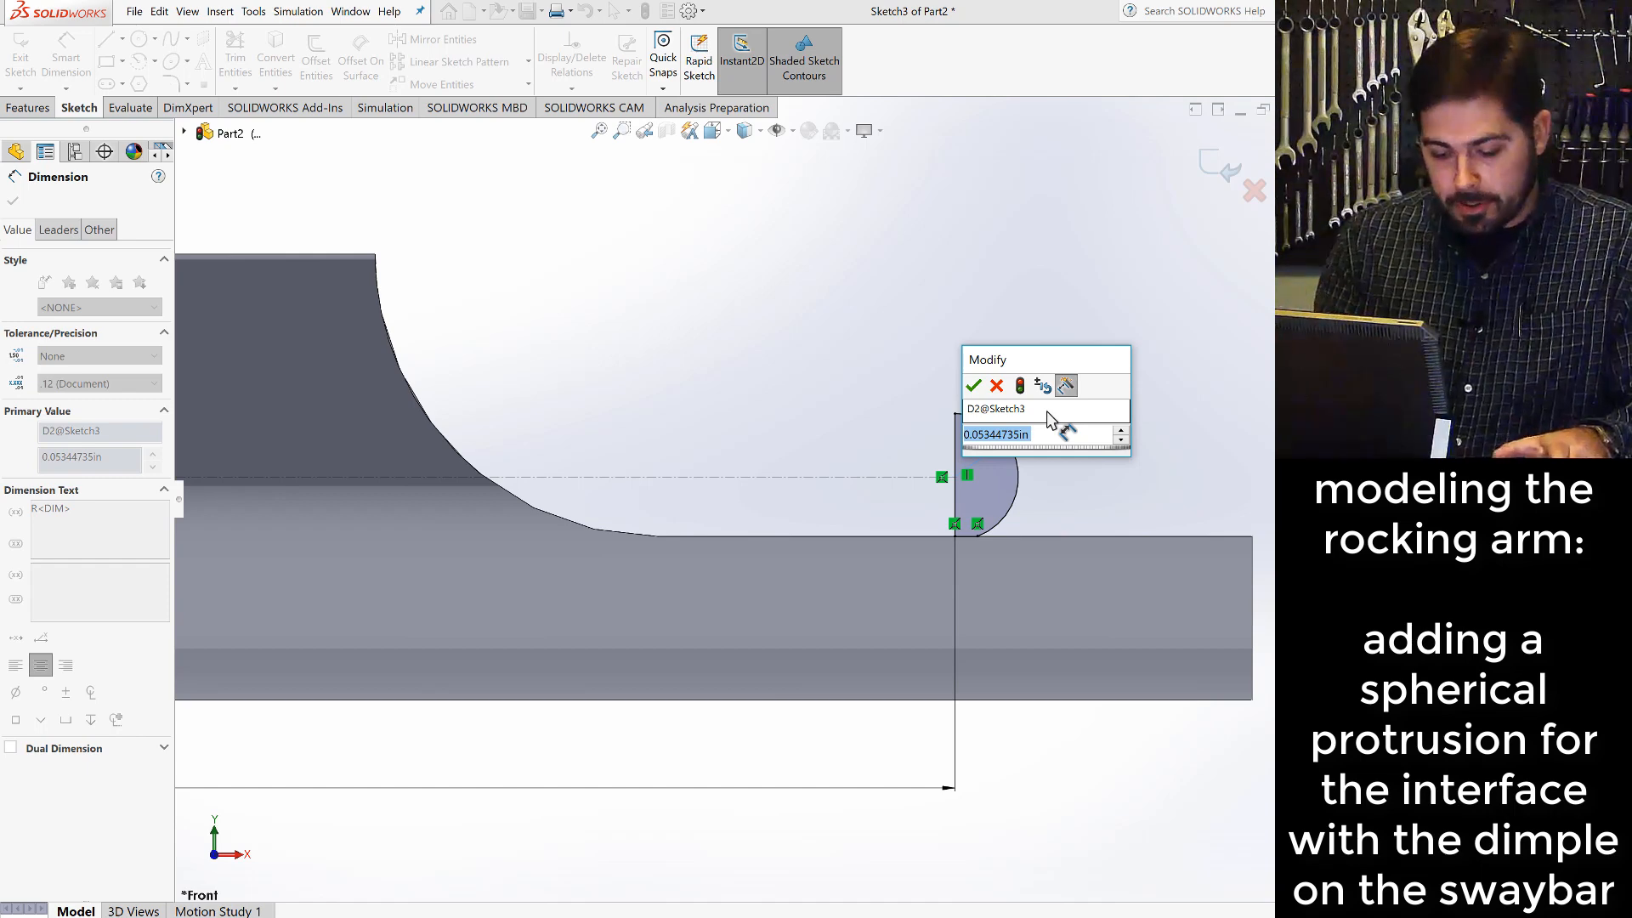
text(.125)
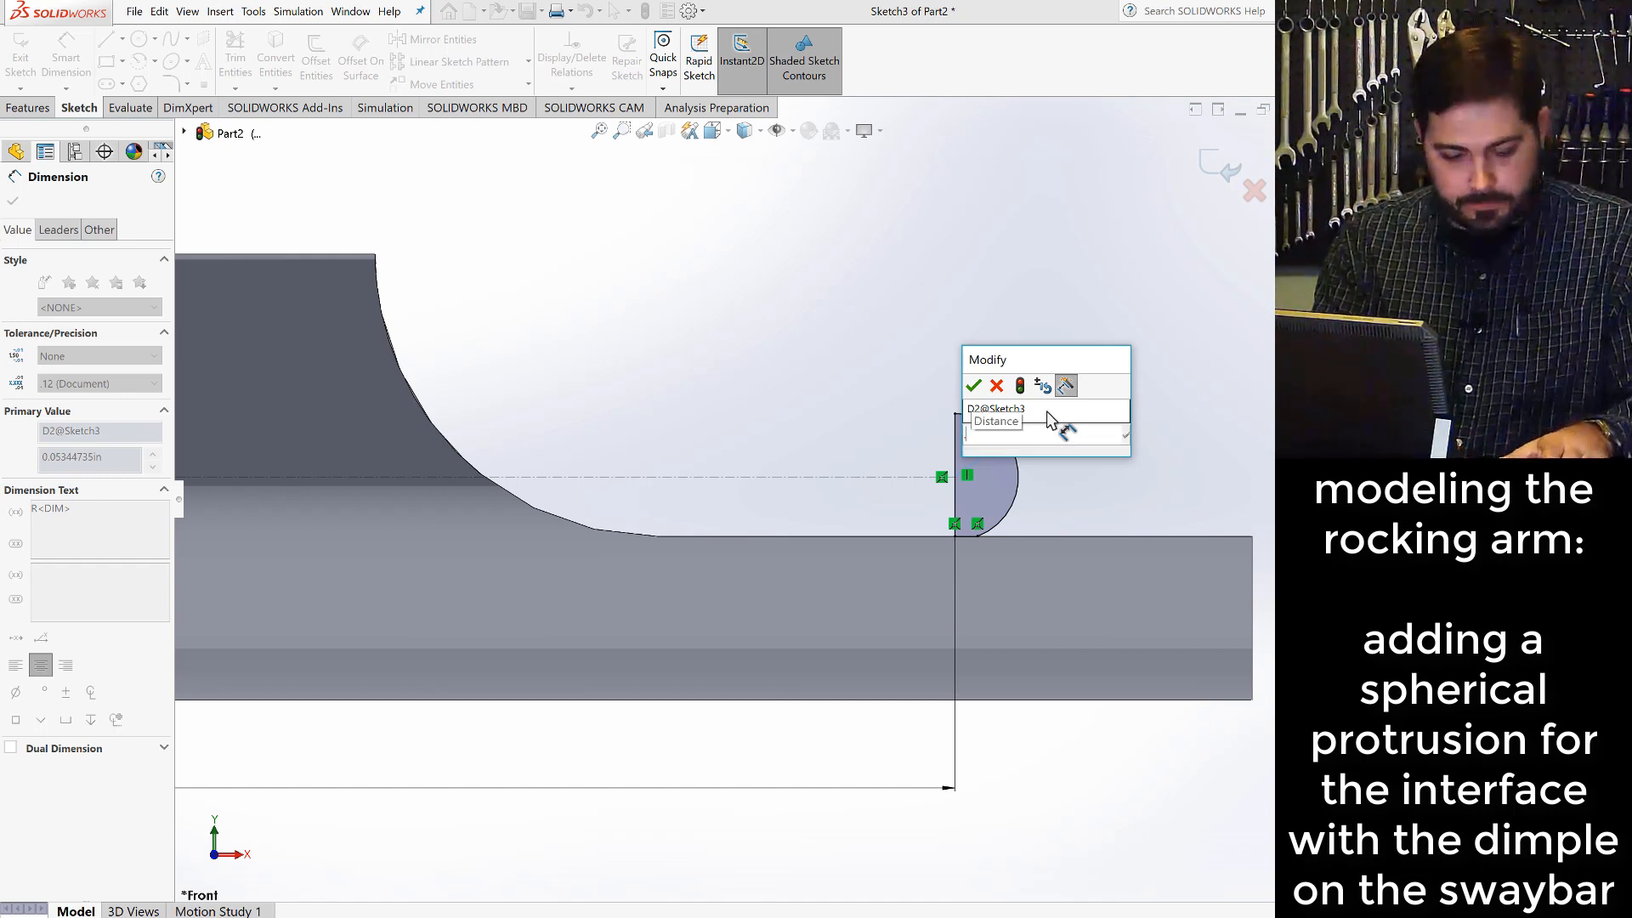
key(Return)
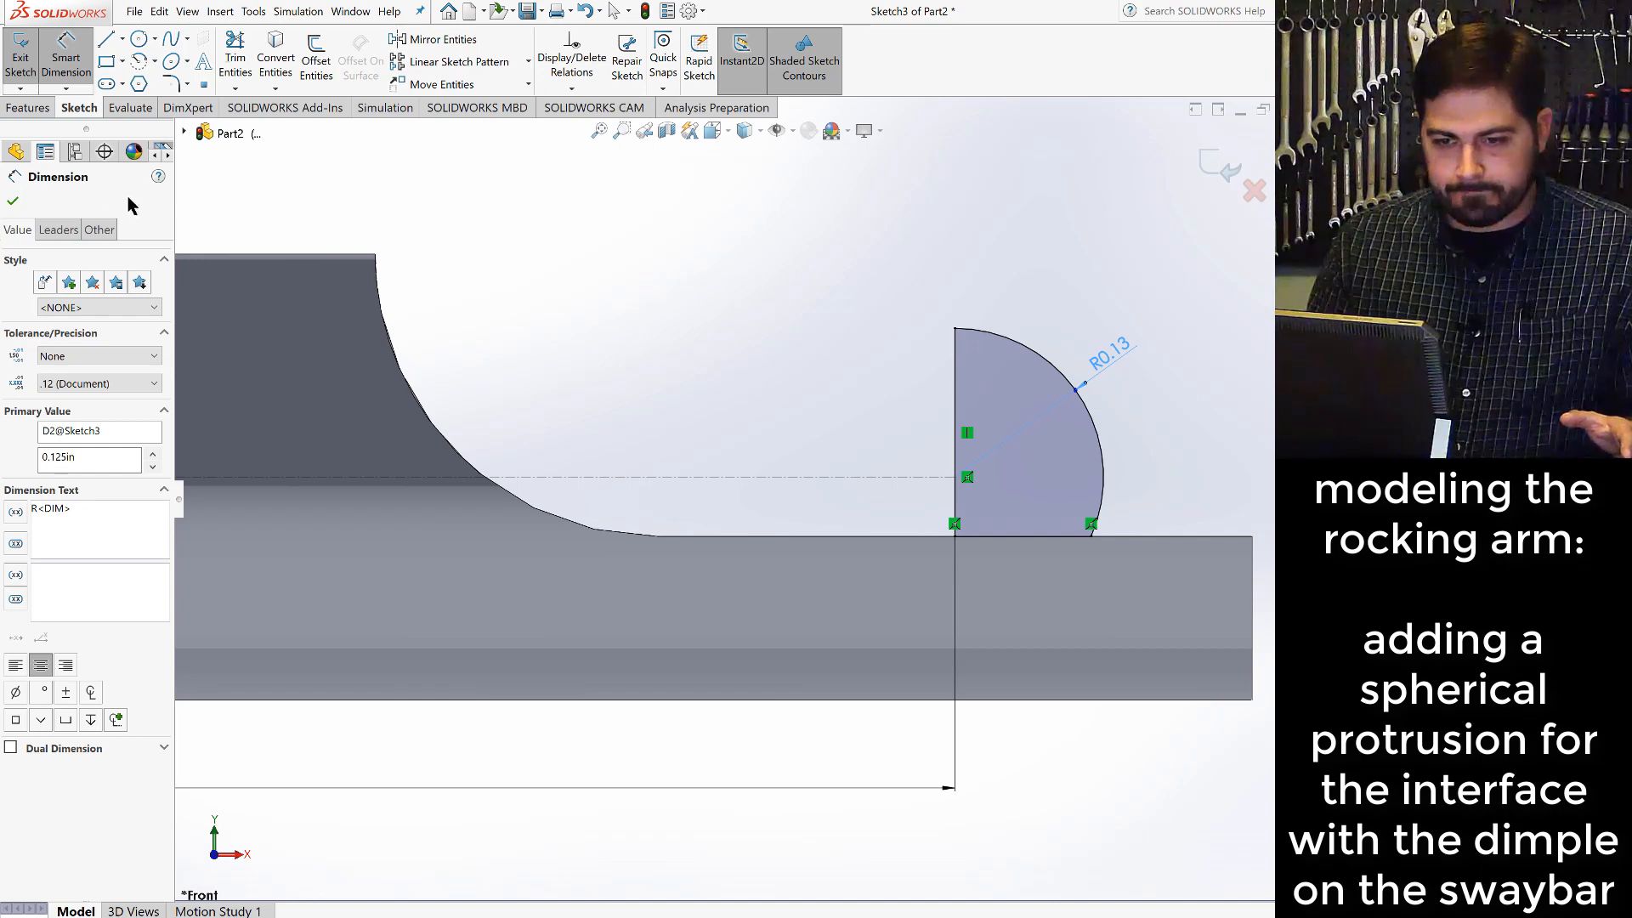
click(13, 204)
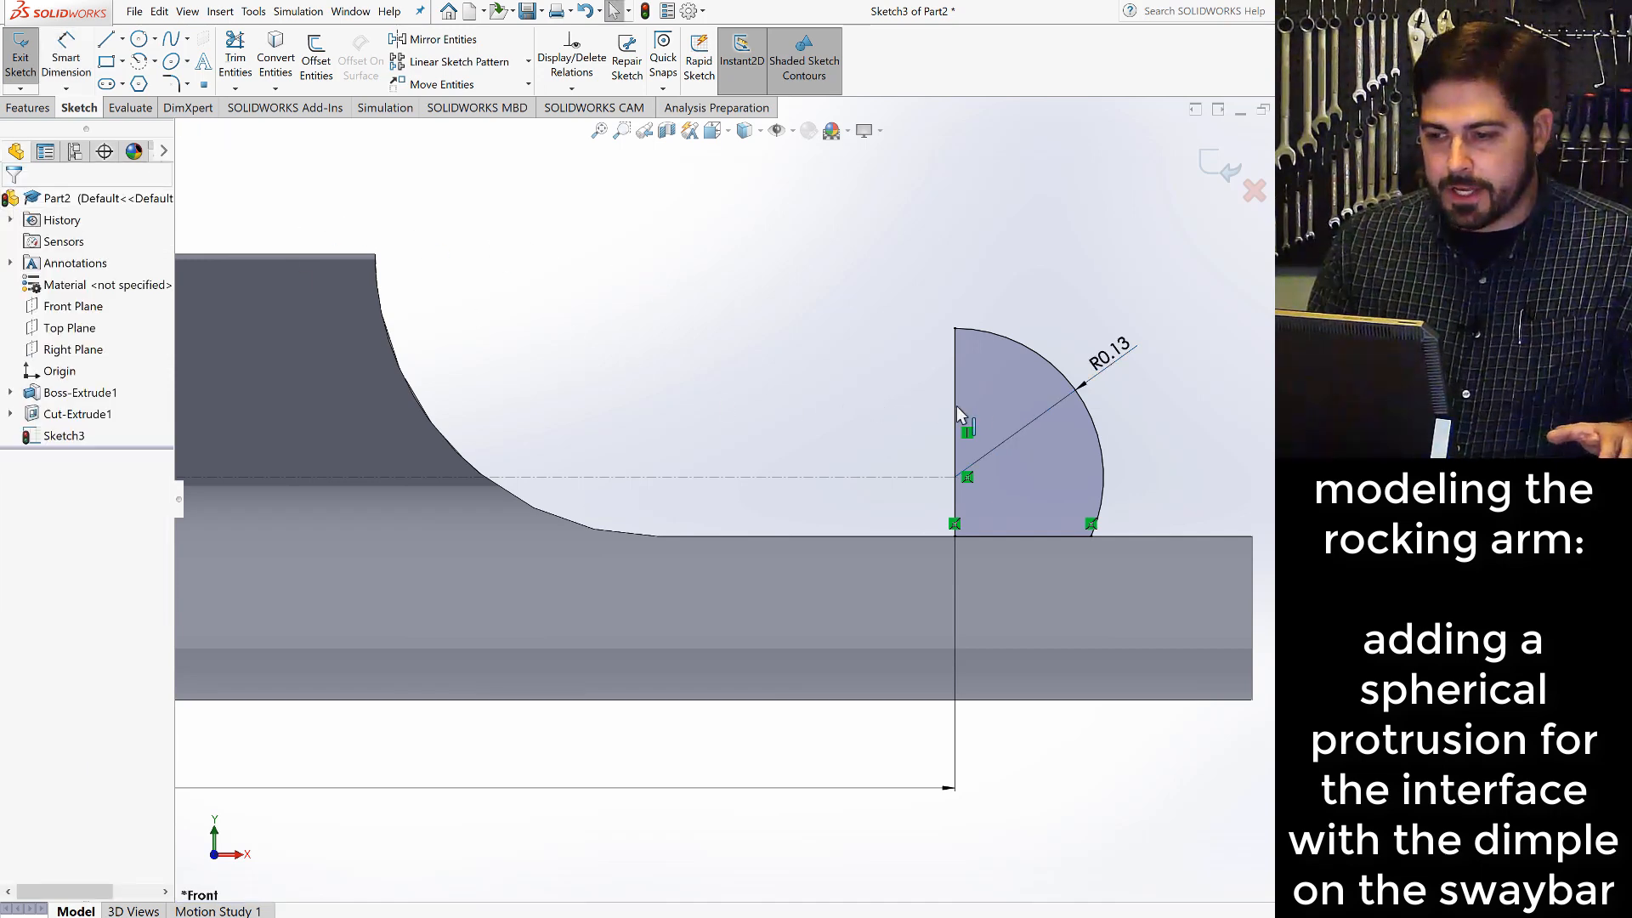
- Switch from the front view to an angled 3D view of the whole rod and its sketch
click(728, 132)
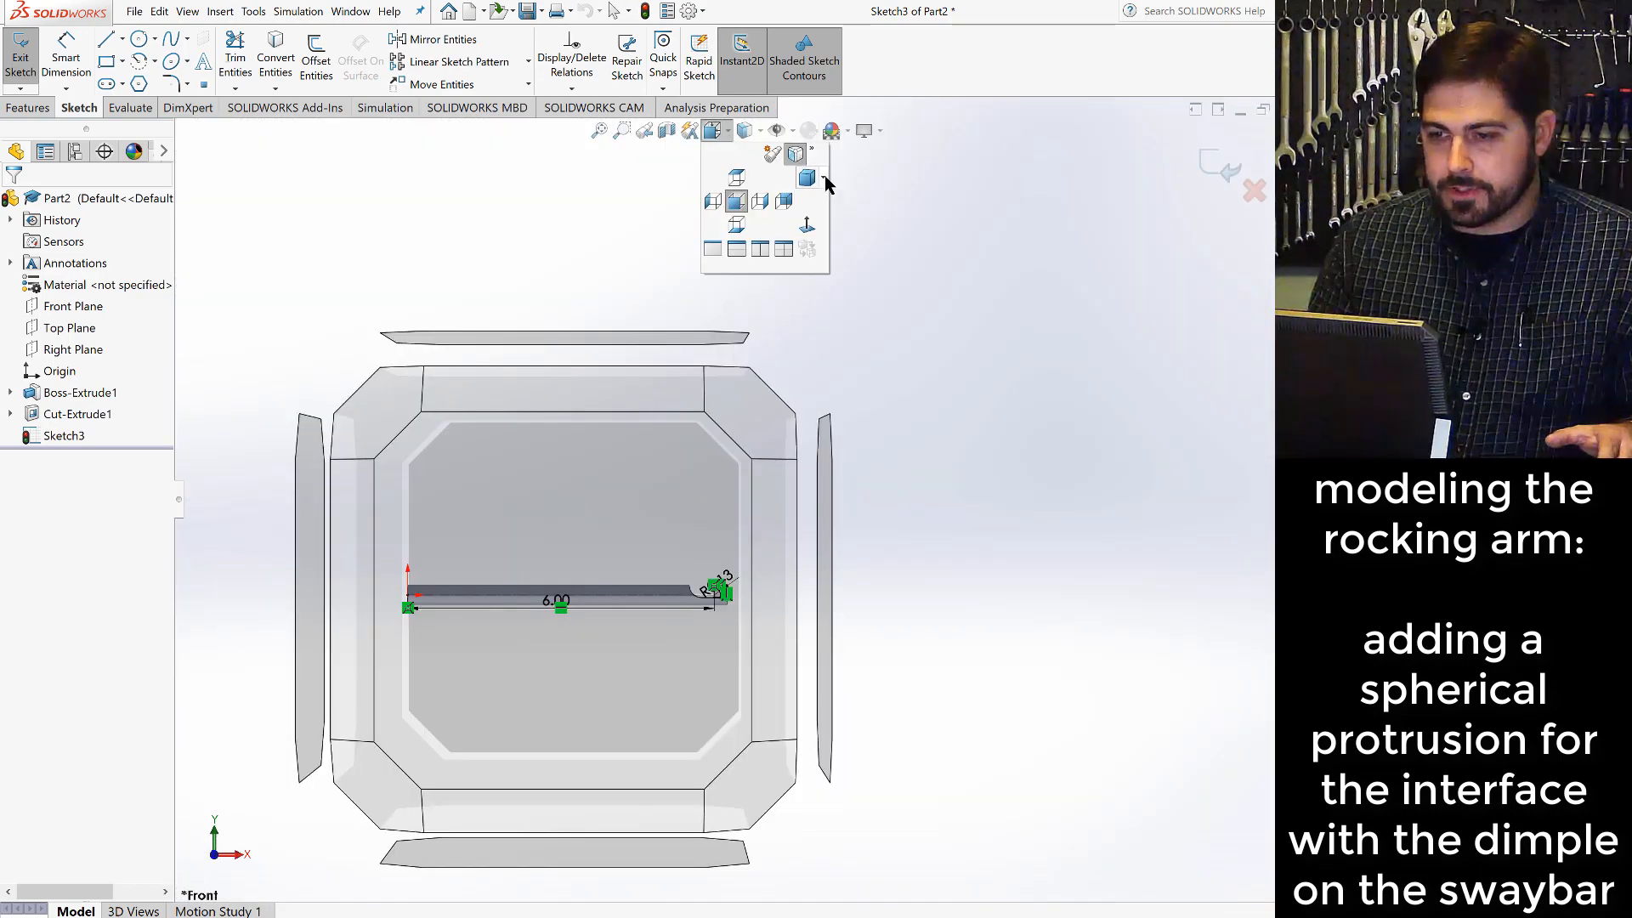
click(824, 180)
click(848, 225)
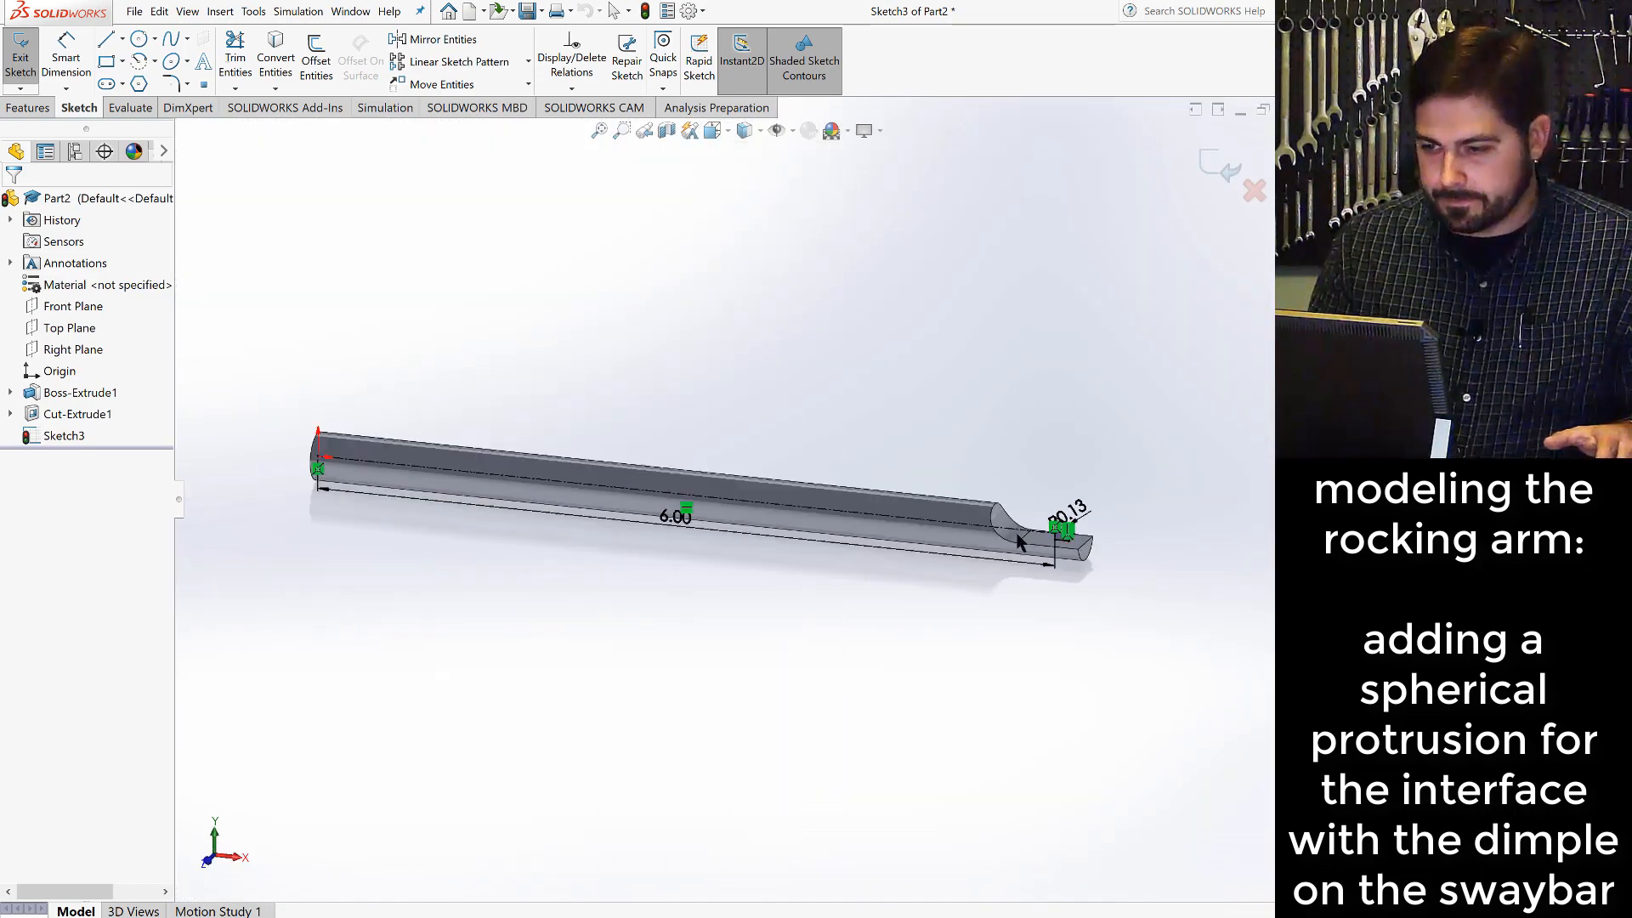
- Revolve the quarter-round profile 360 degrees about its vertical line, replacing the preselected centerline axis and merging the result with the rod
scroll(978, 523, down, 5)
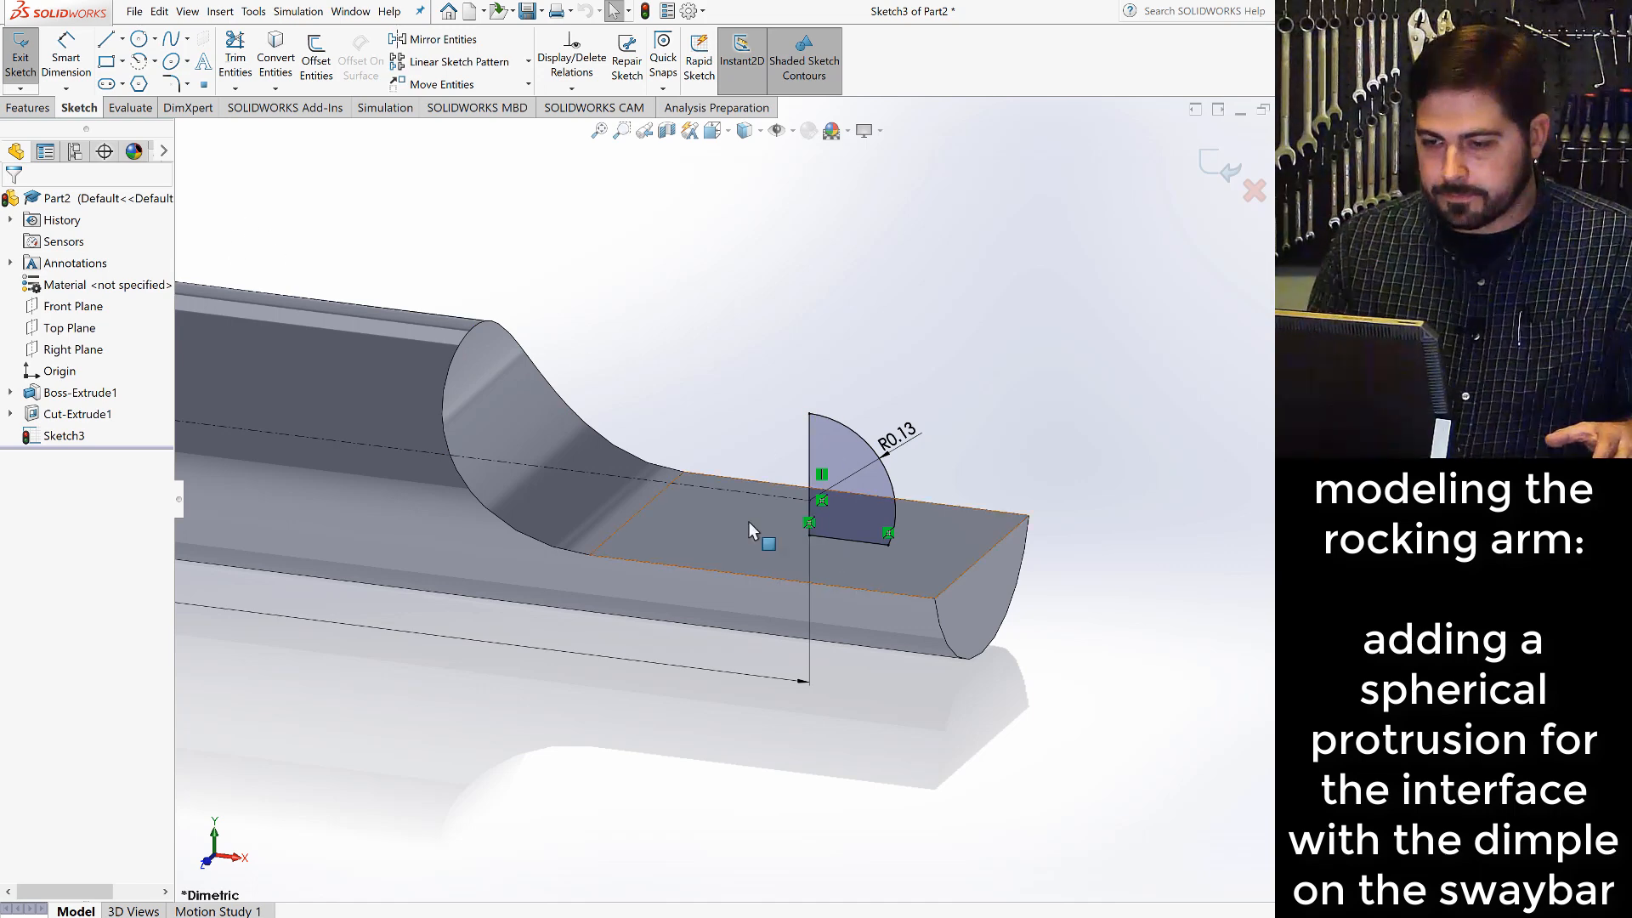
click(28, 108)
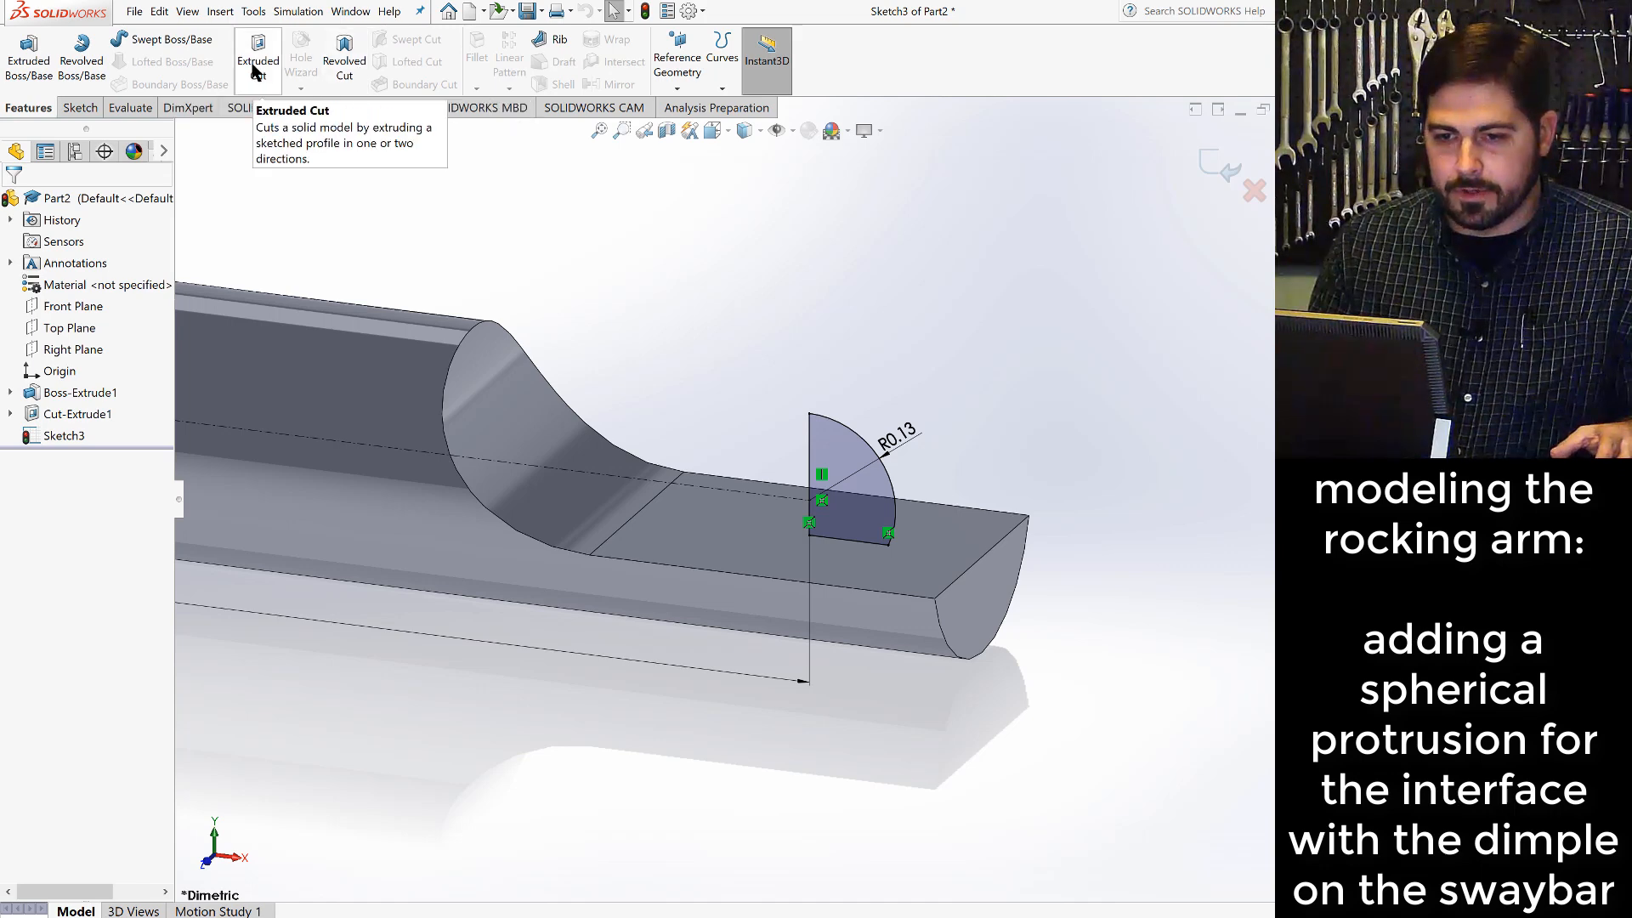
click(83, 72)
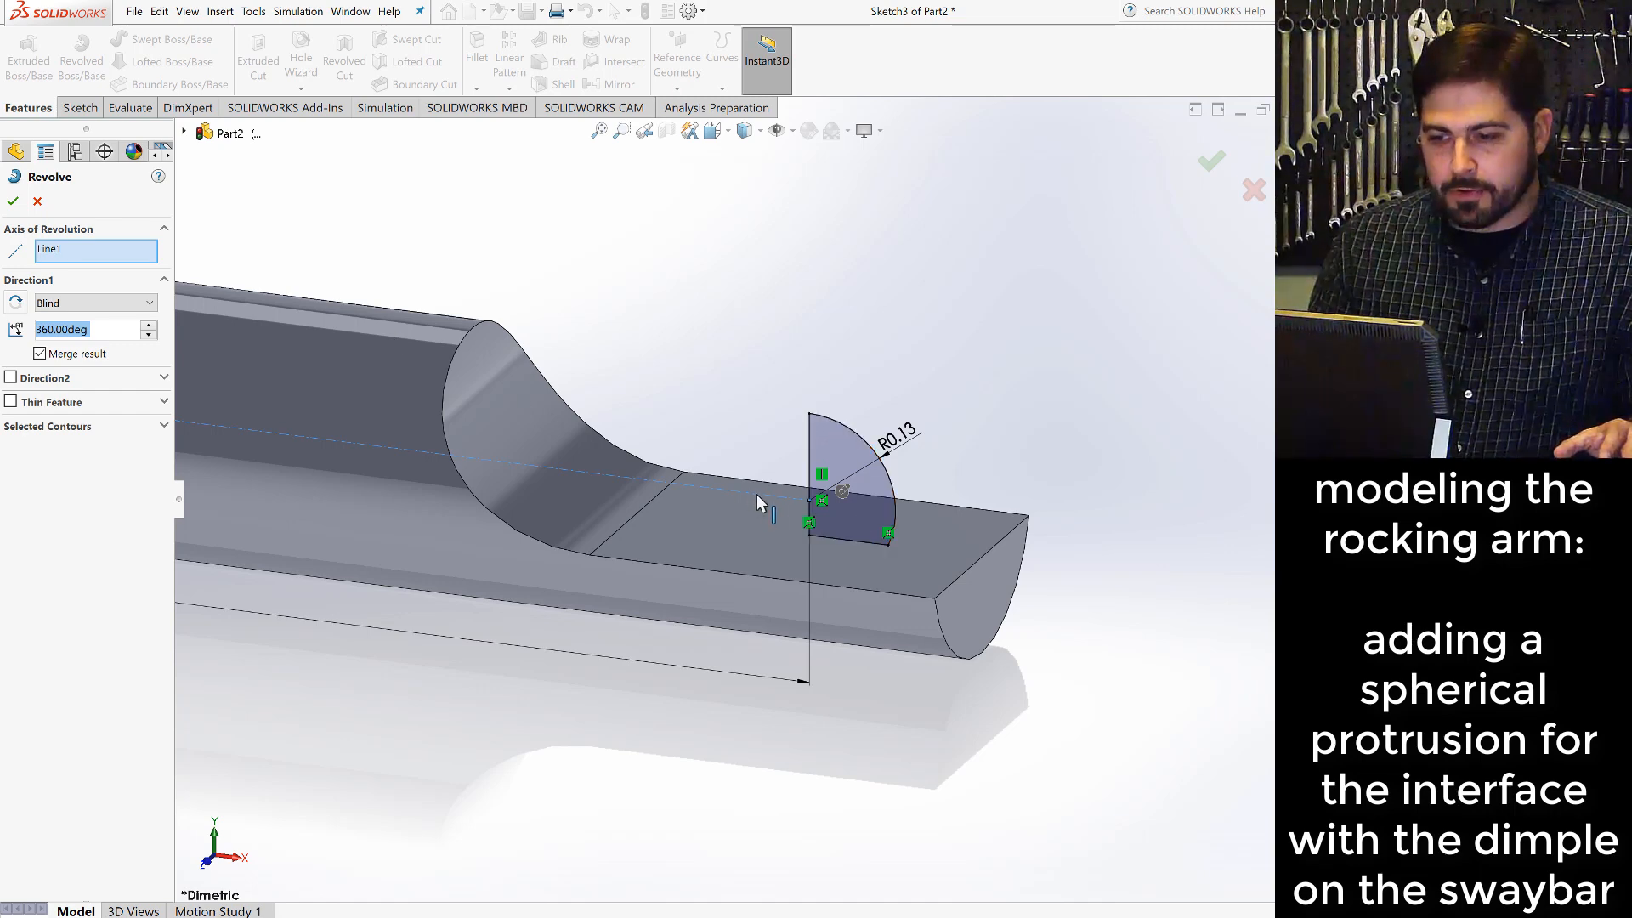
click(83, 254)
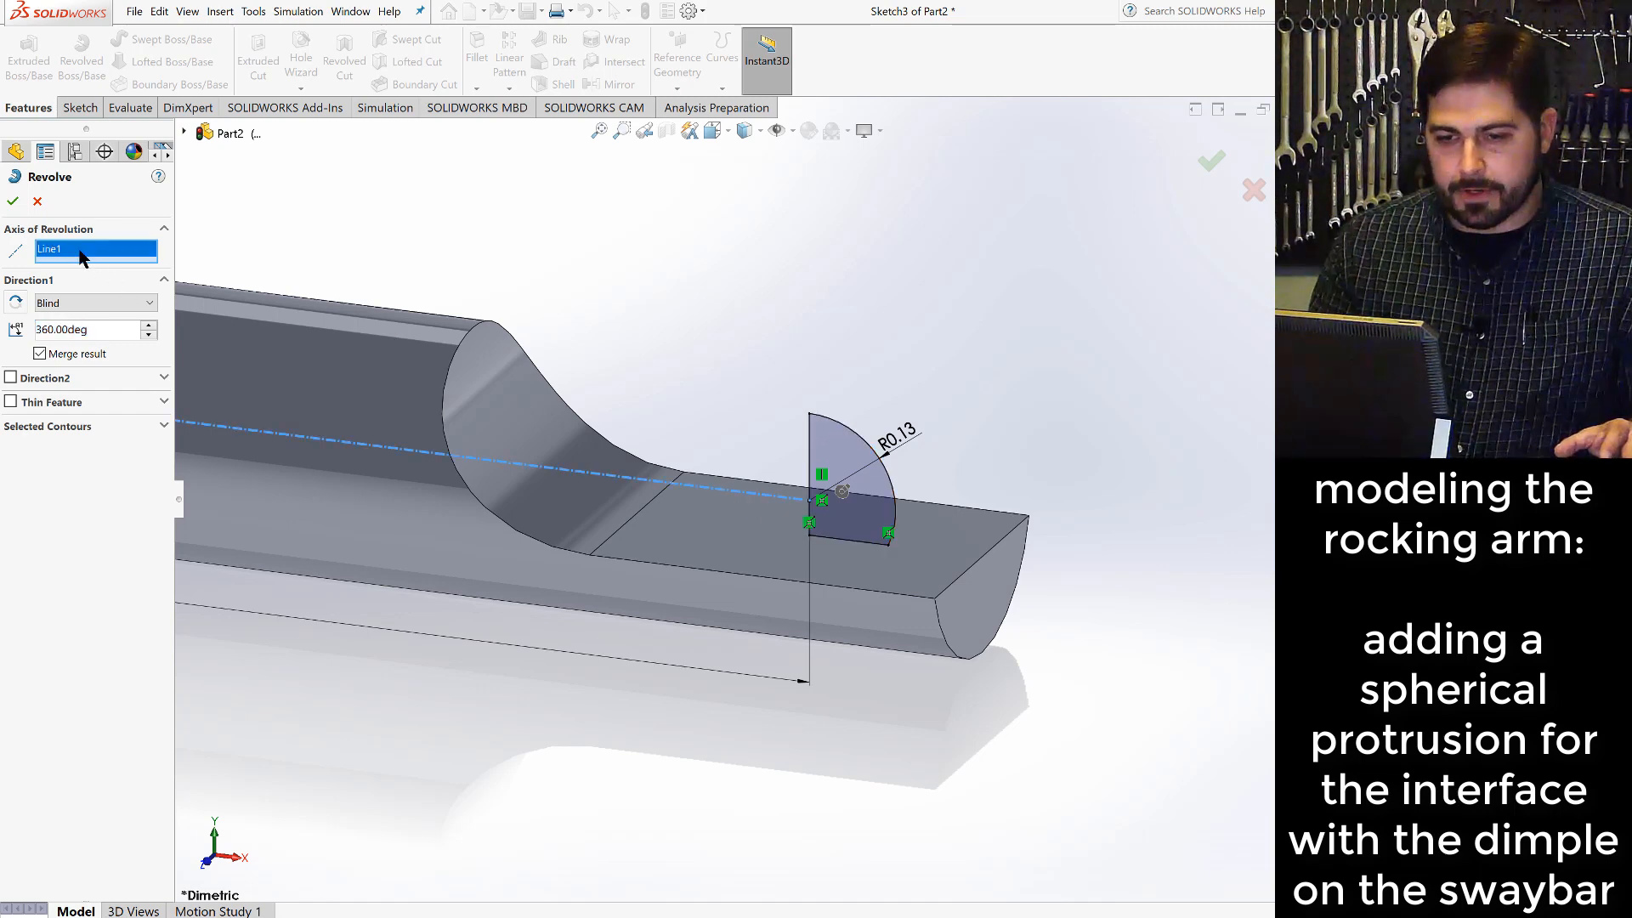
right_click(83, 255)
click(105, 264)
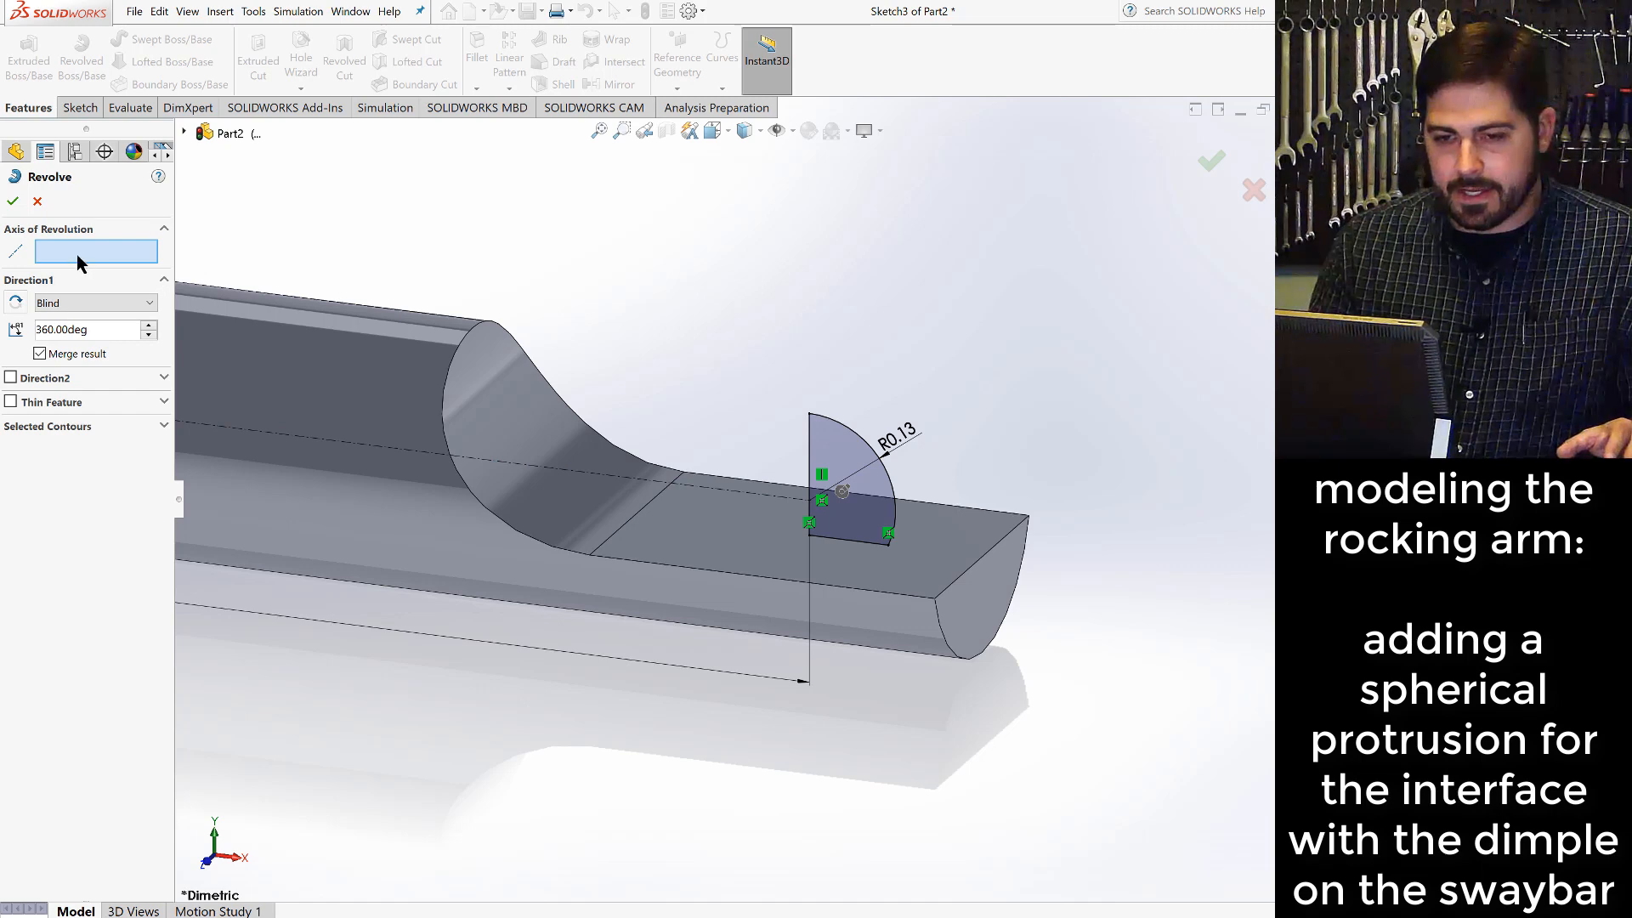
click(809, 447)
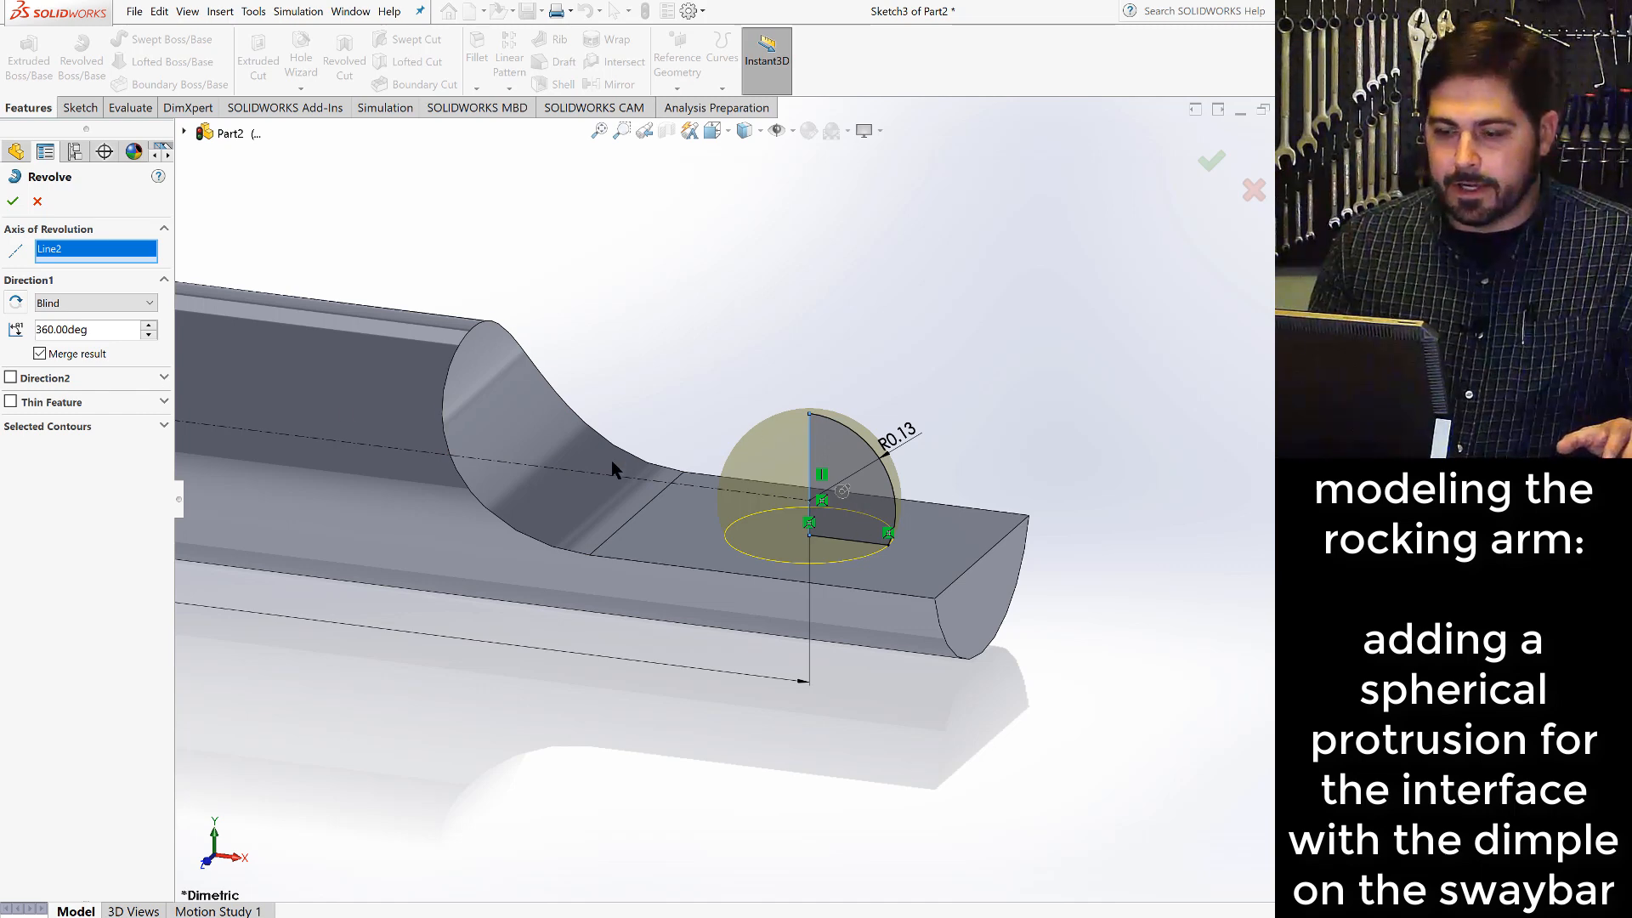
click(15, 205)
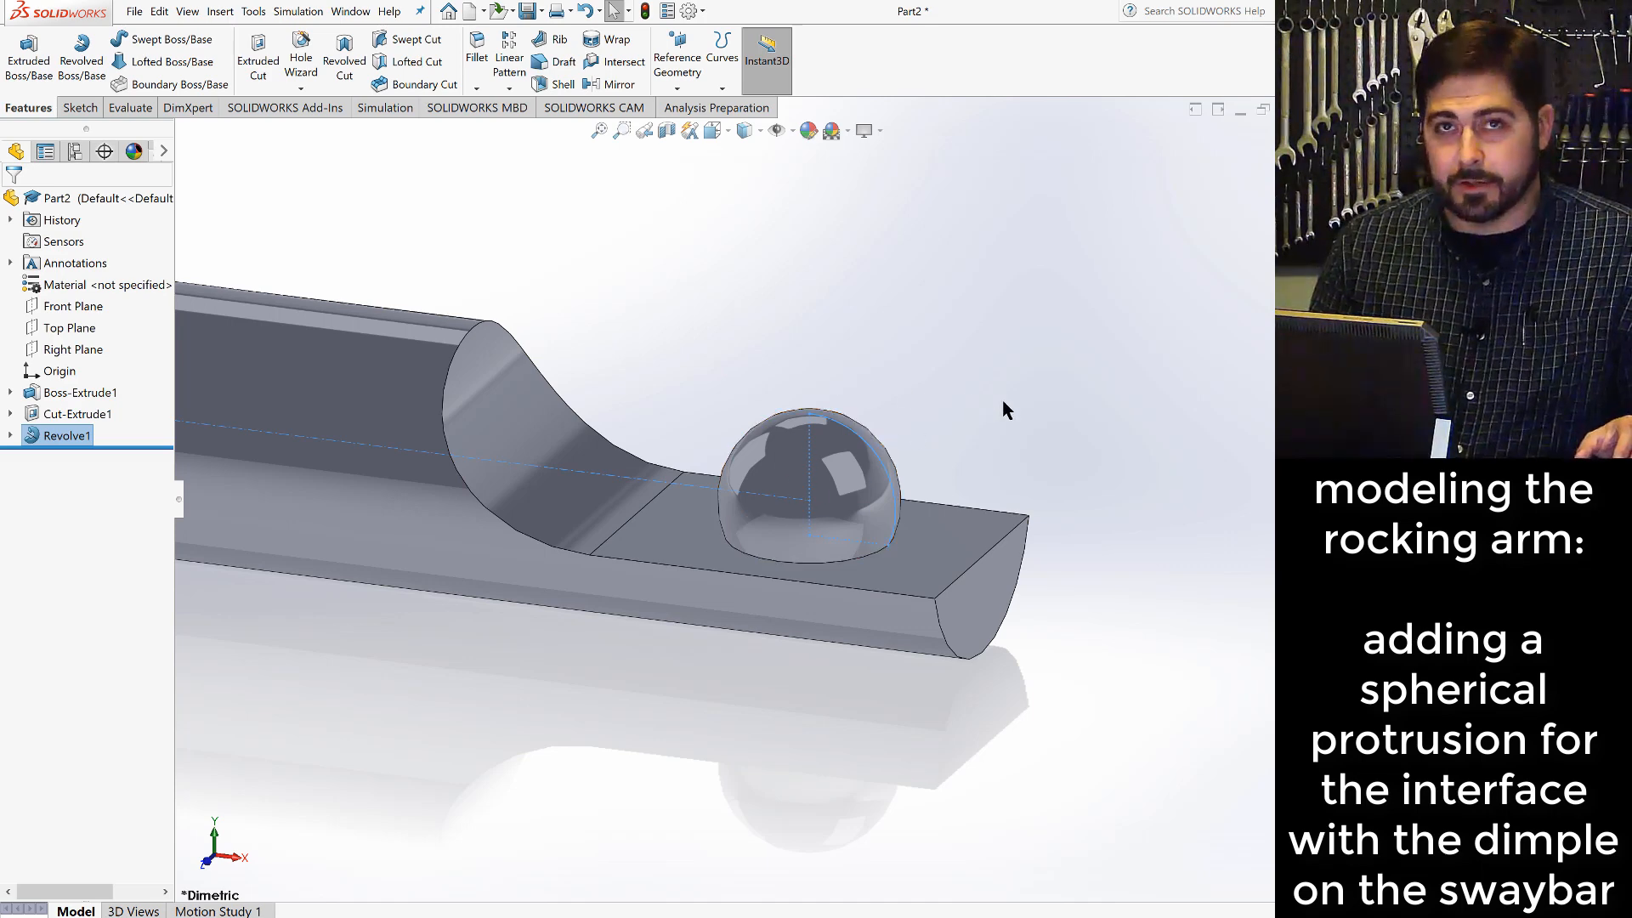
key(Escape)
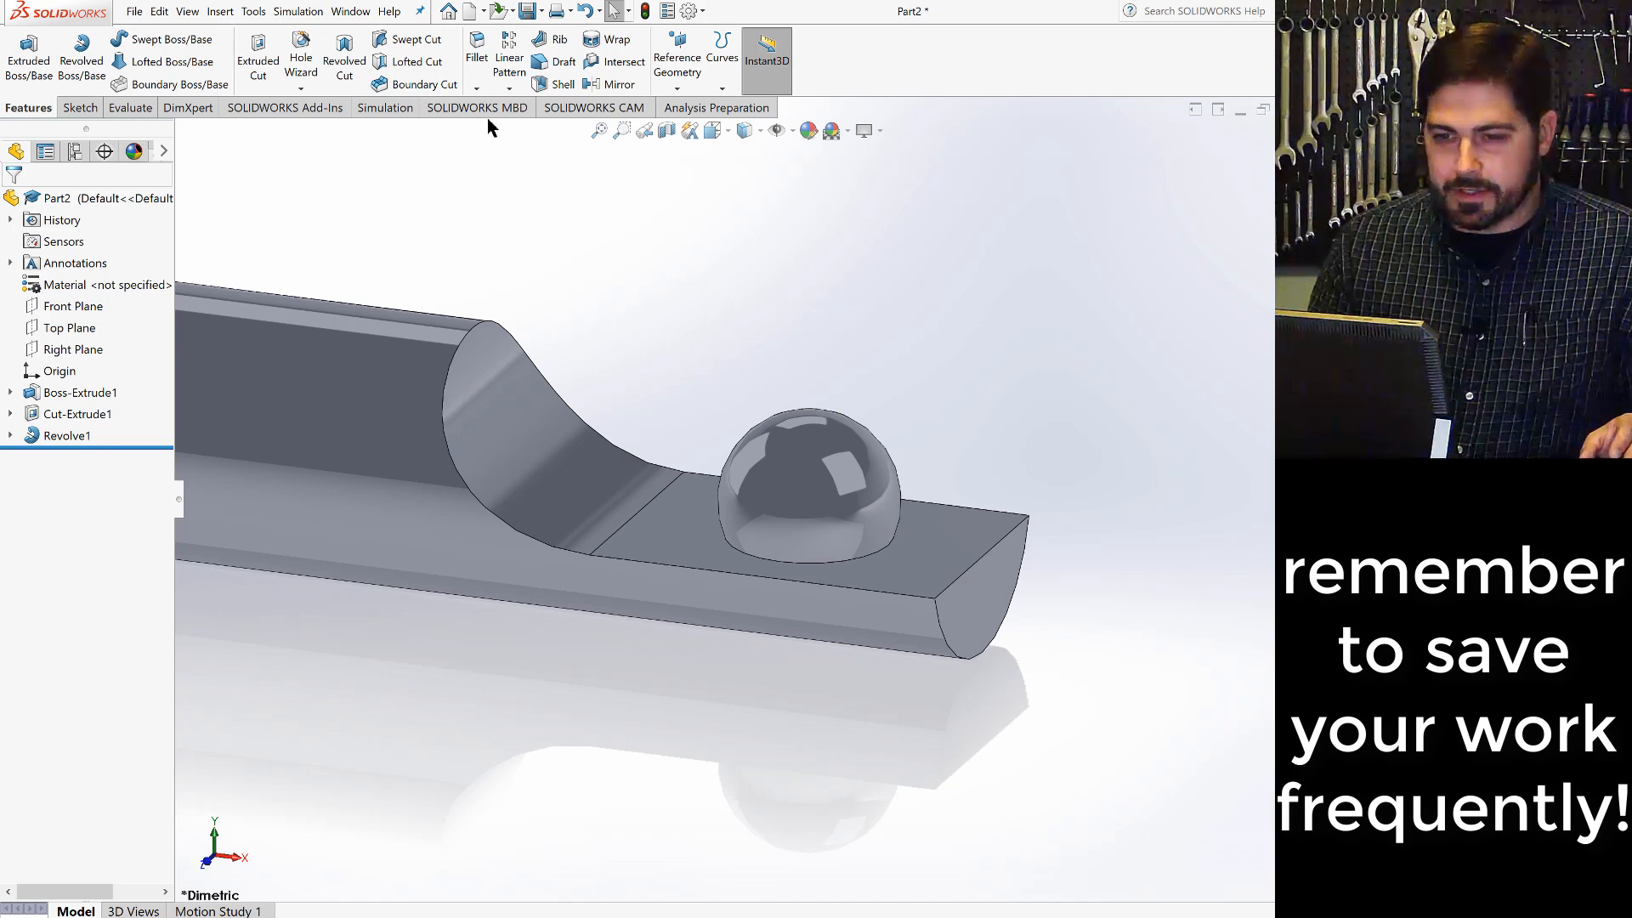
- Save the part under the file name rocker
click(134, 12)
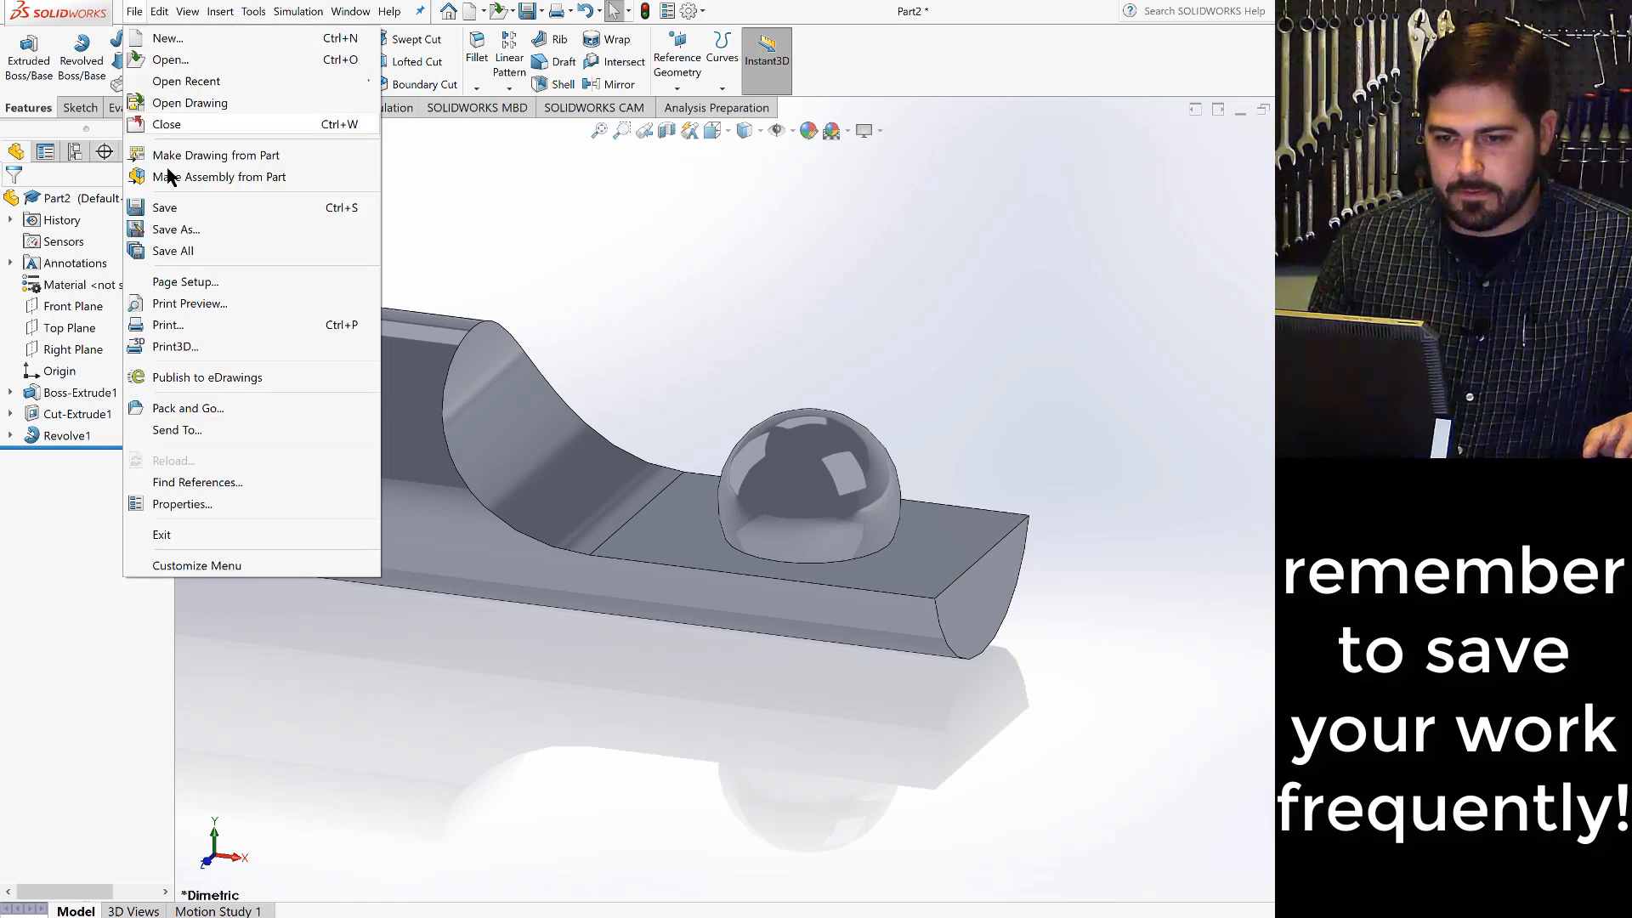
click(179, 209)
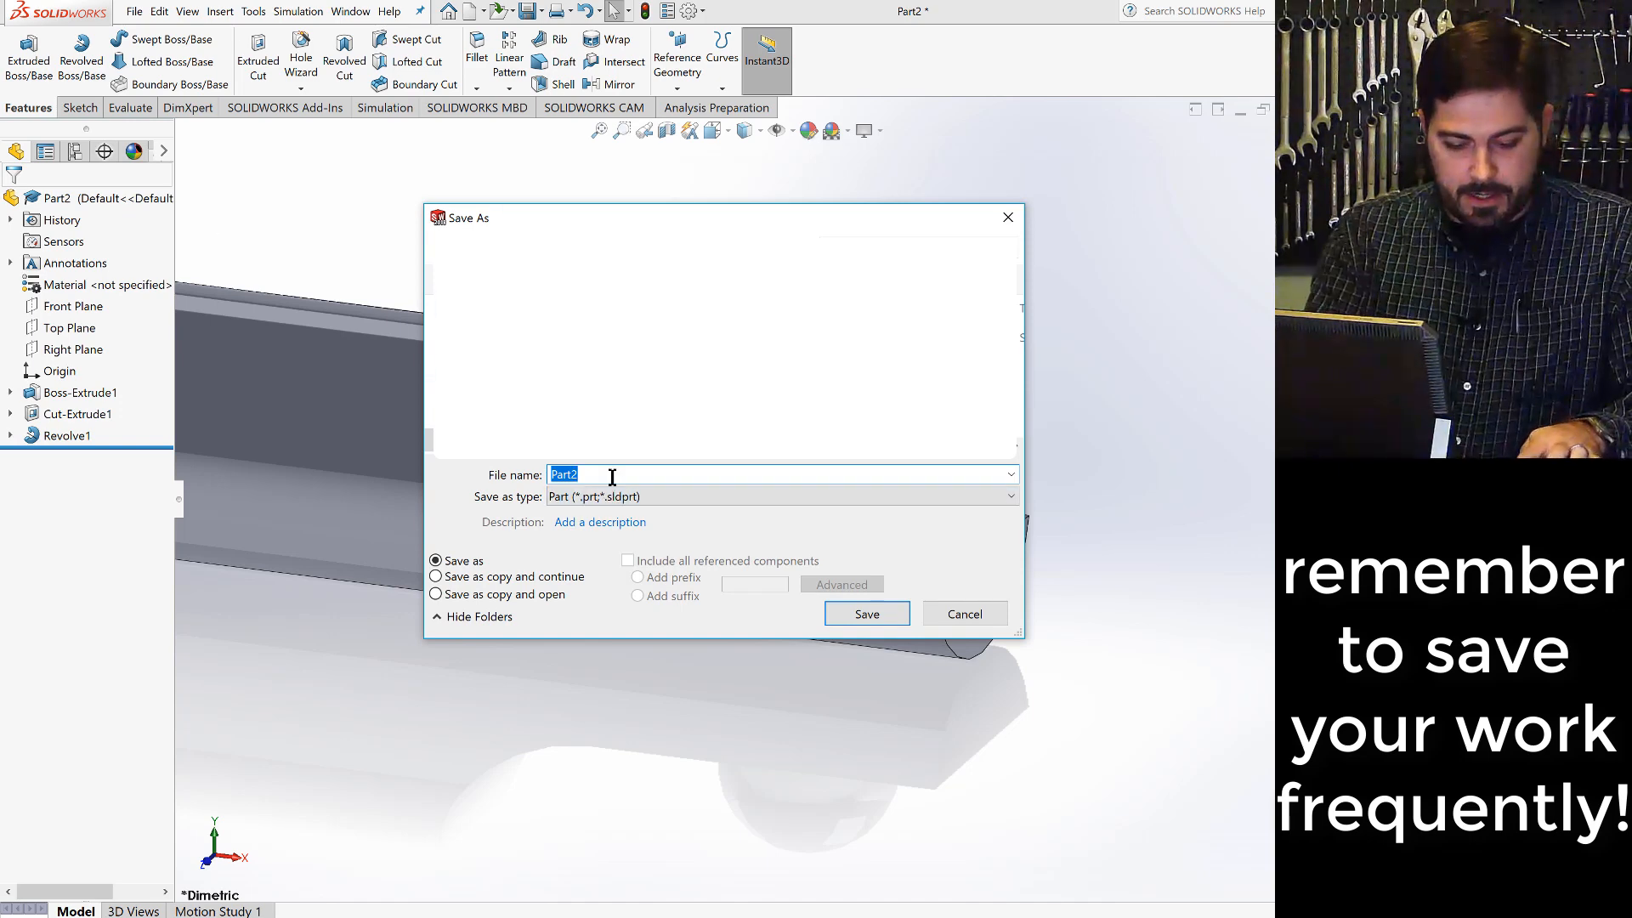
text(ro)
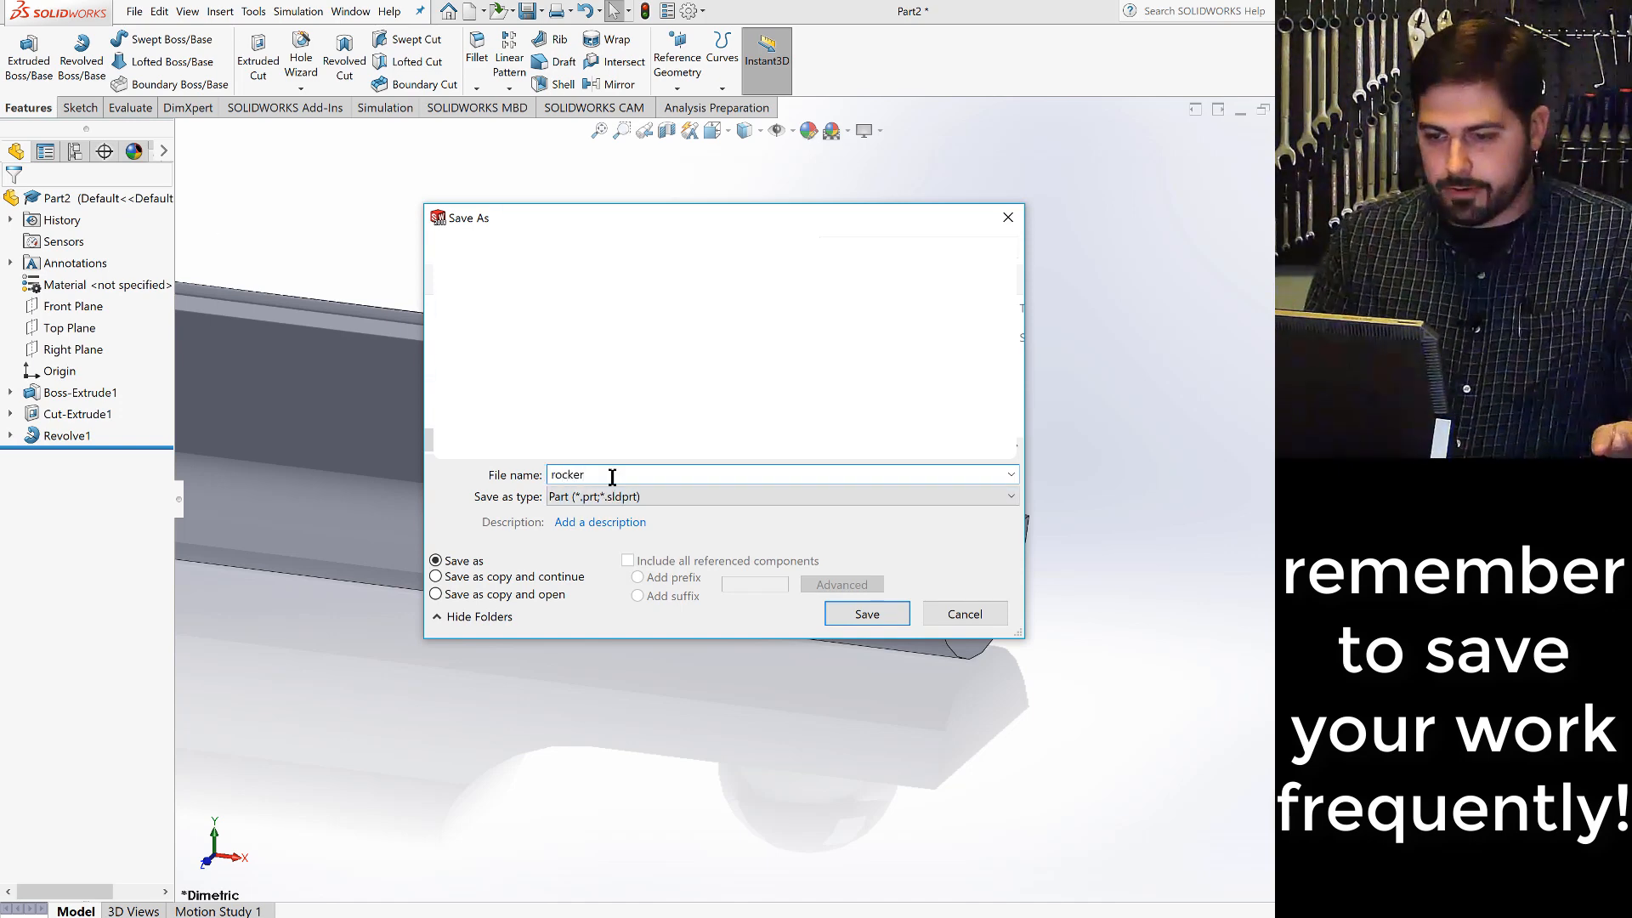
text(cker)
click(863, 615)
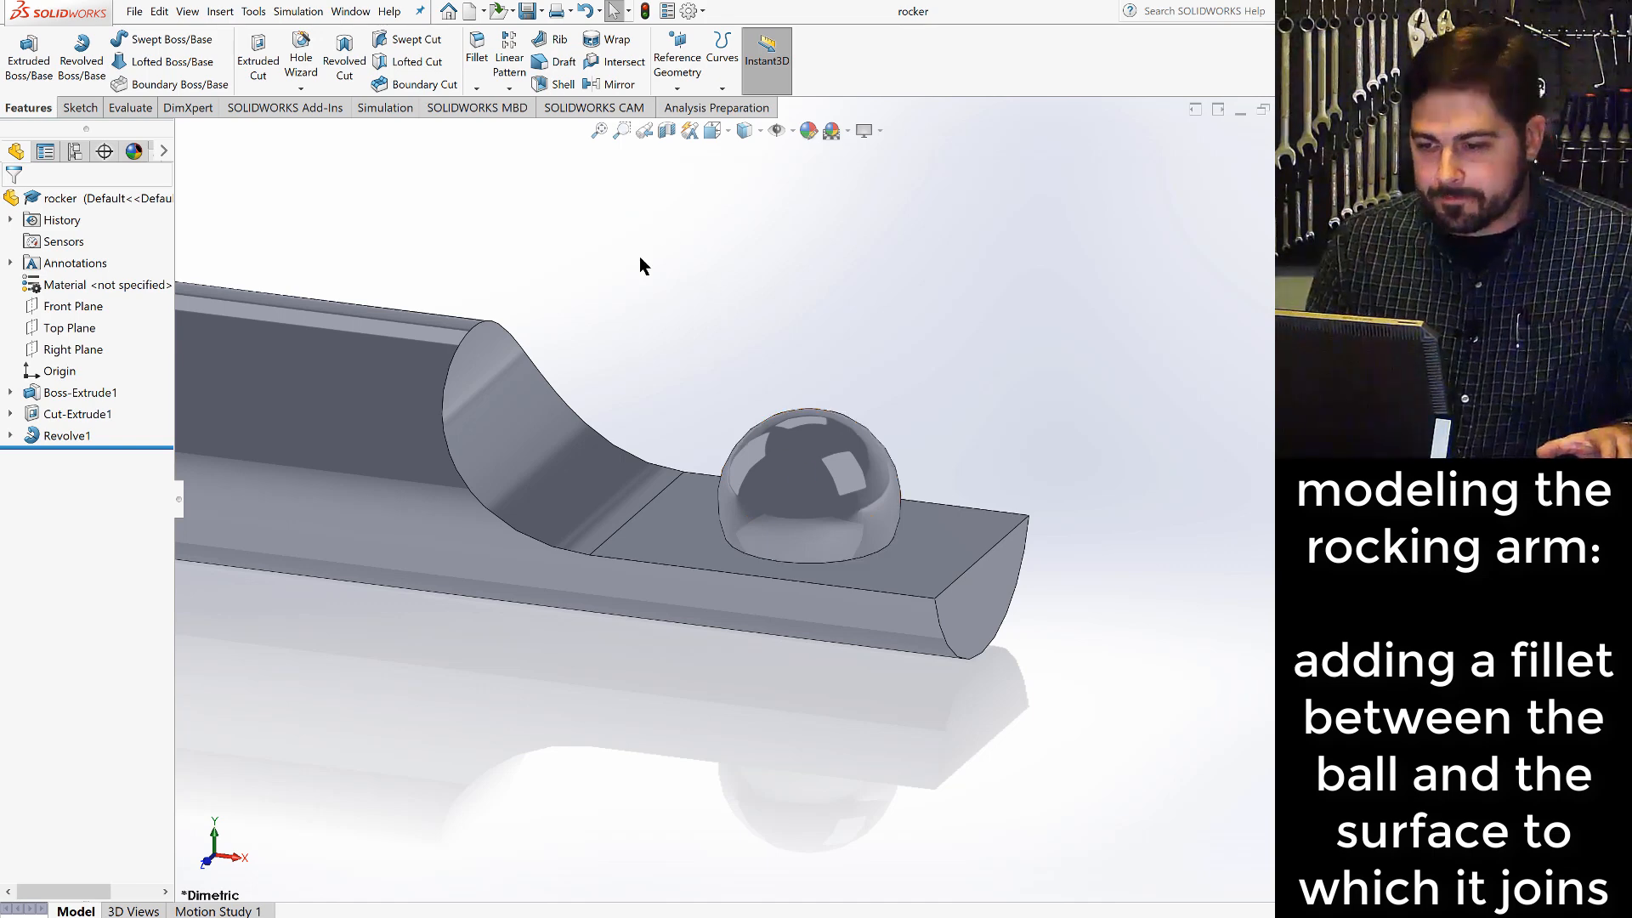
- Fillet the circular edge where the ball meets the flat tip with a 0.02 in radius
click(476, 53)
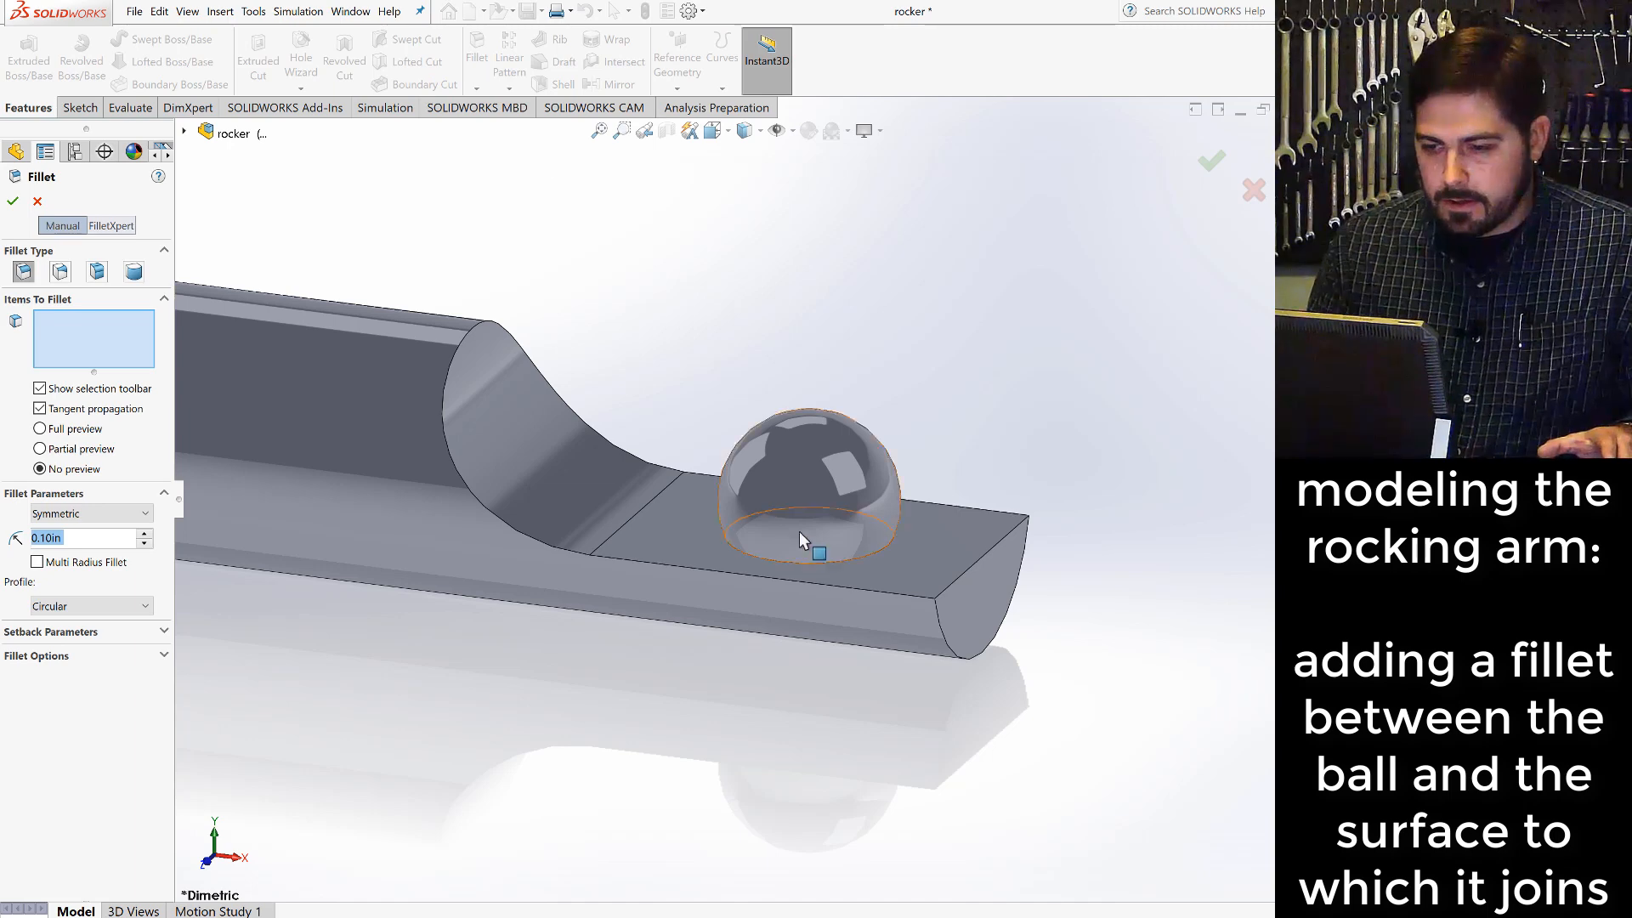
click(848, 559)
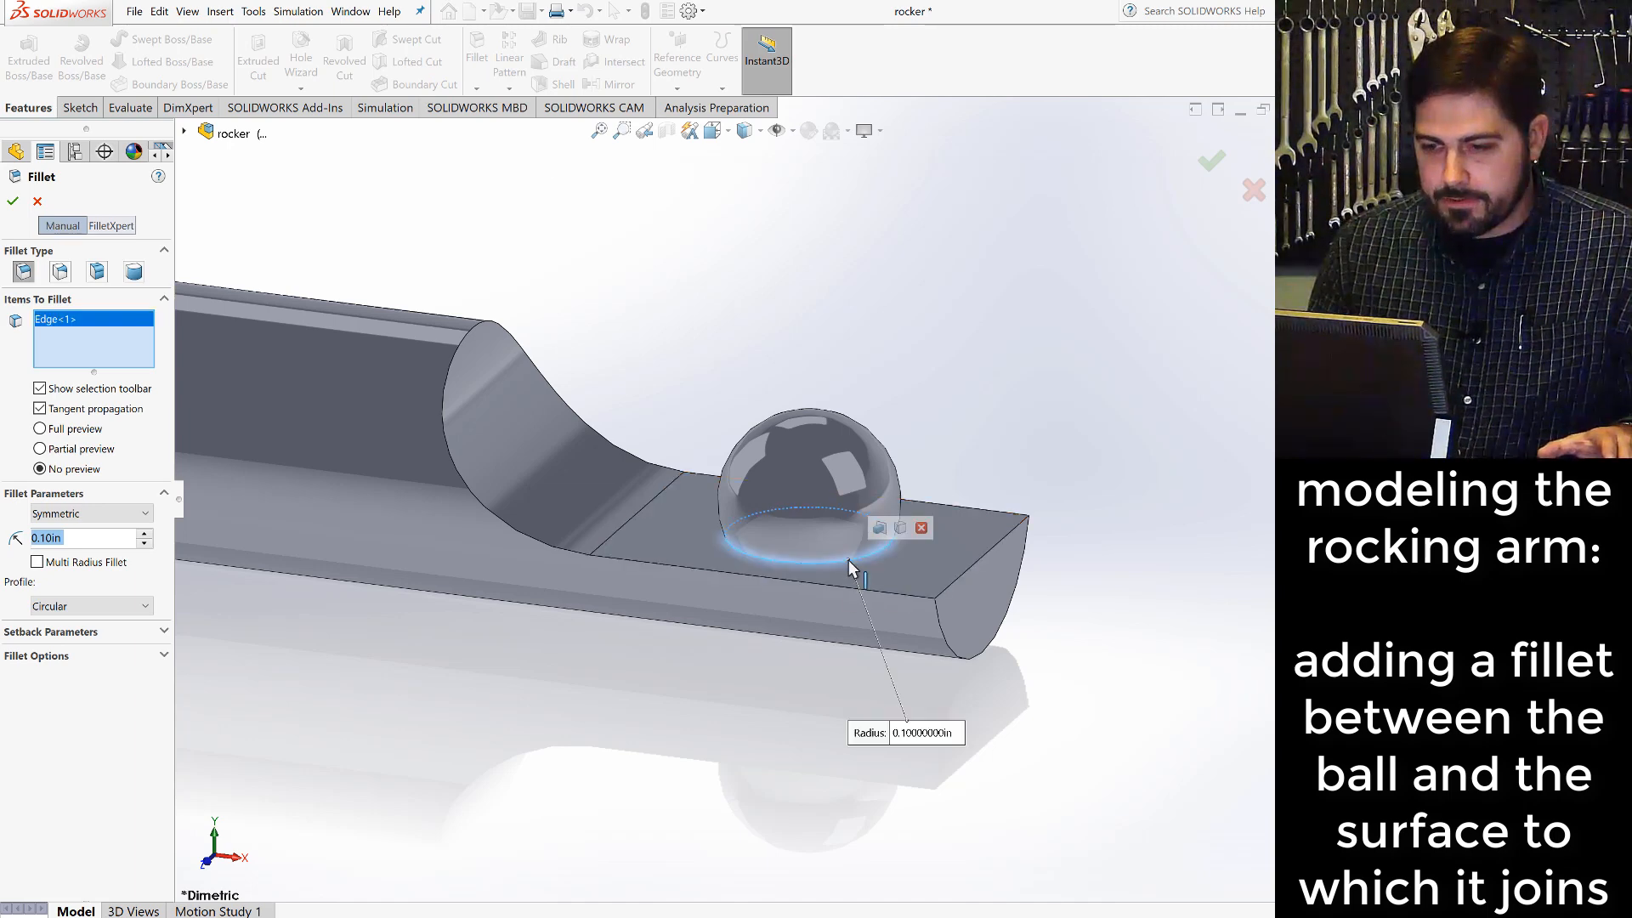
click(70, 538)
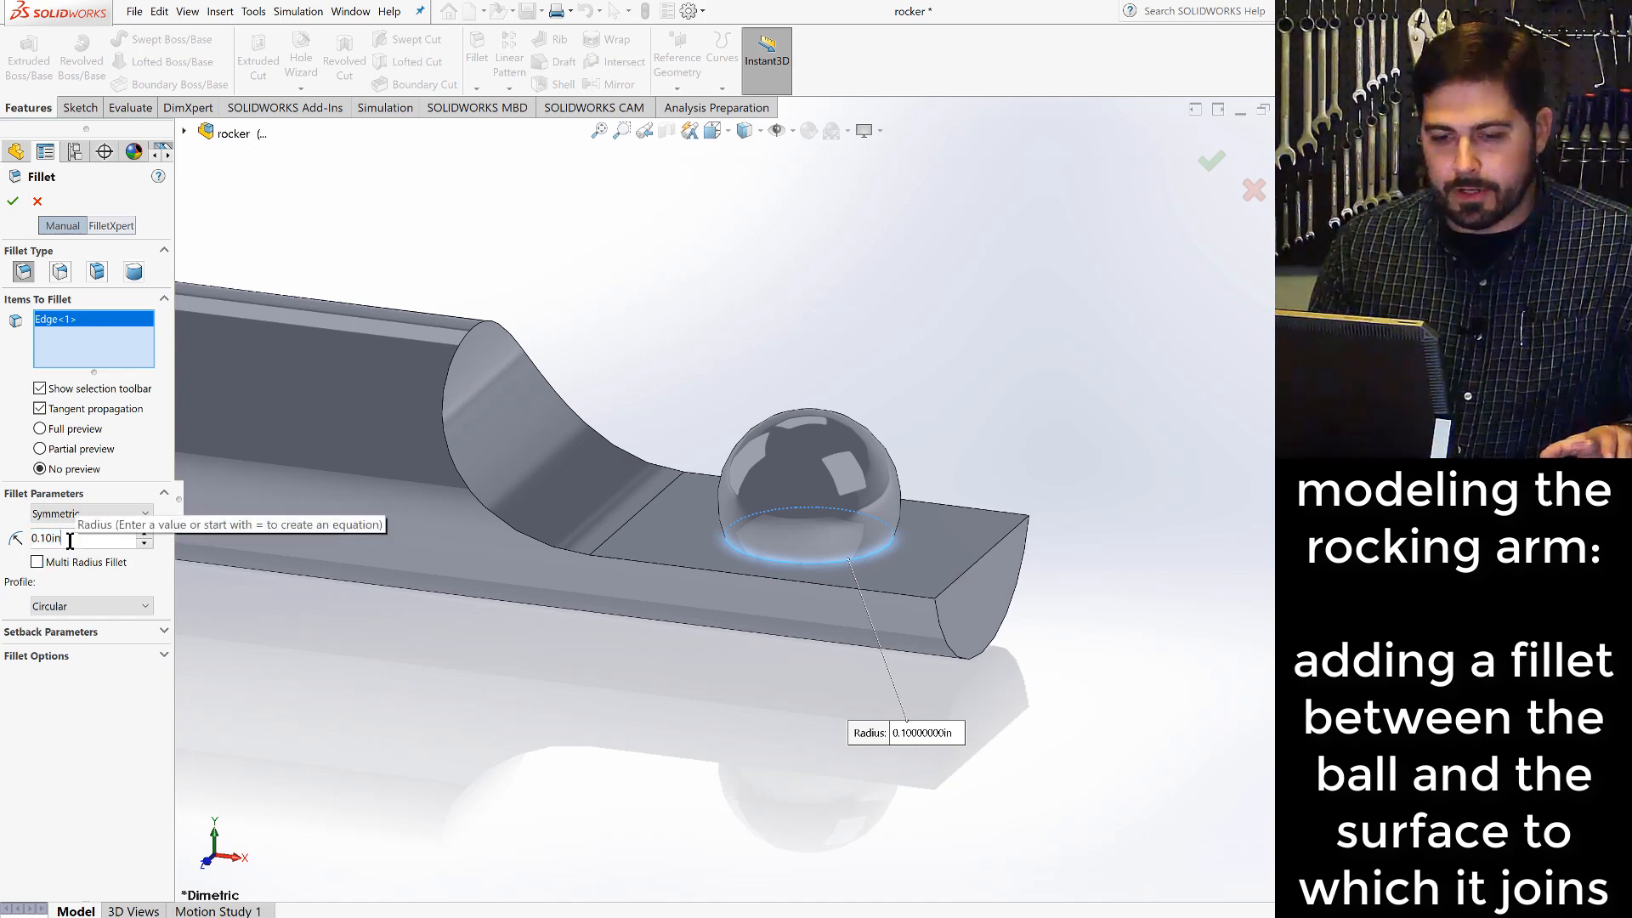
double_click(69, 538)
text(.02)
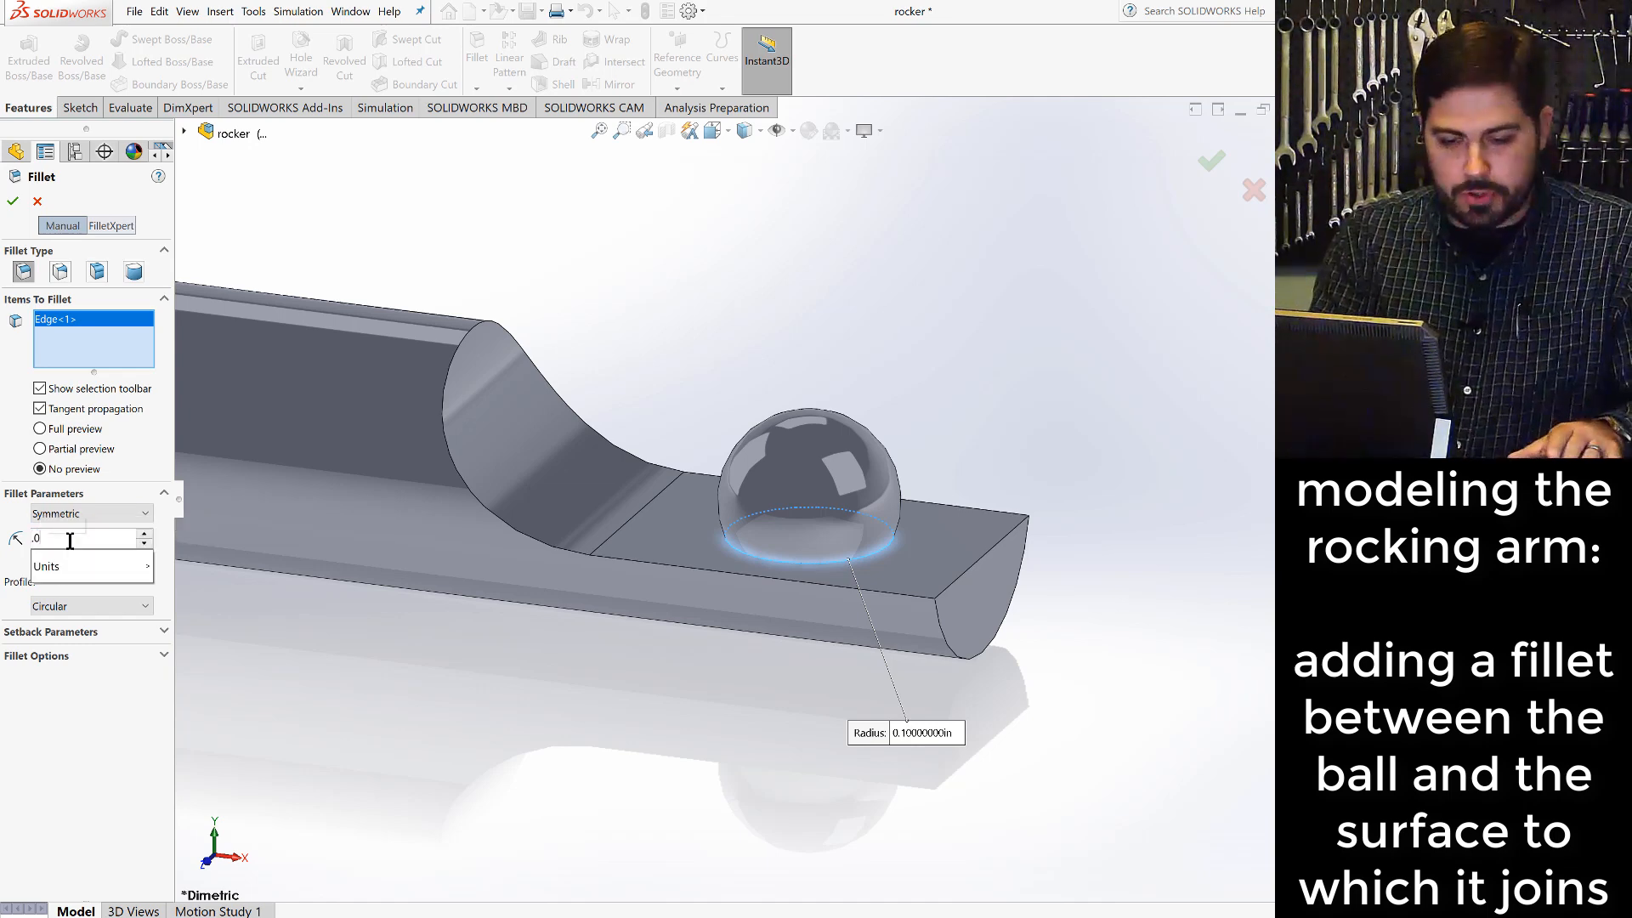
click(13, 199)
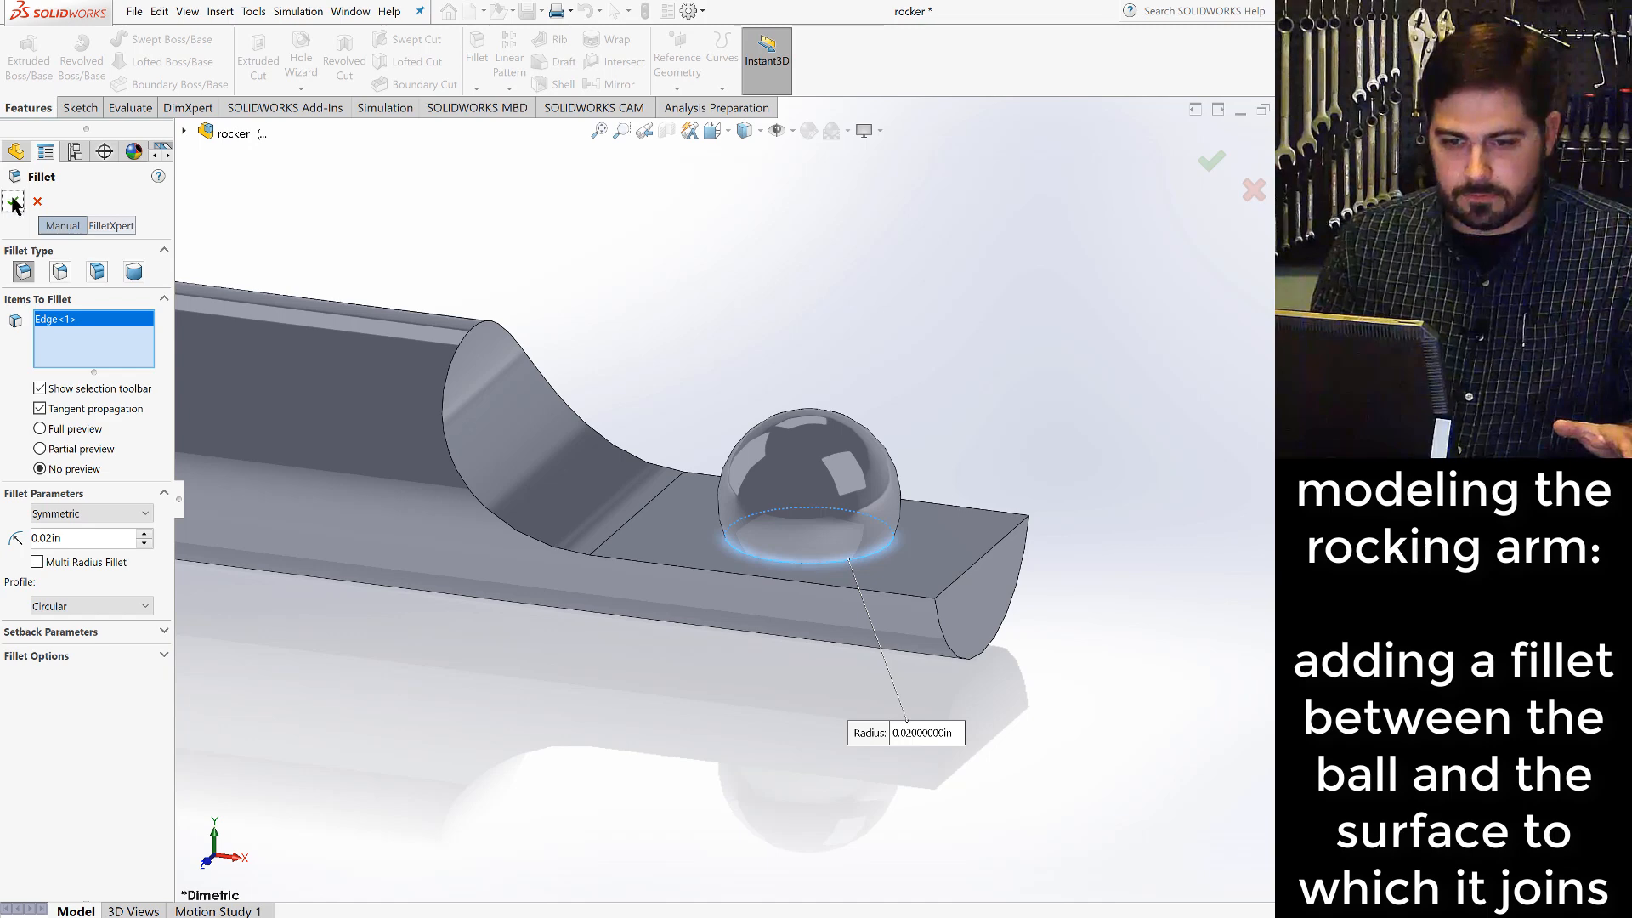
click(13, 202)
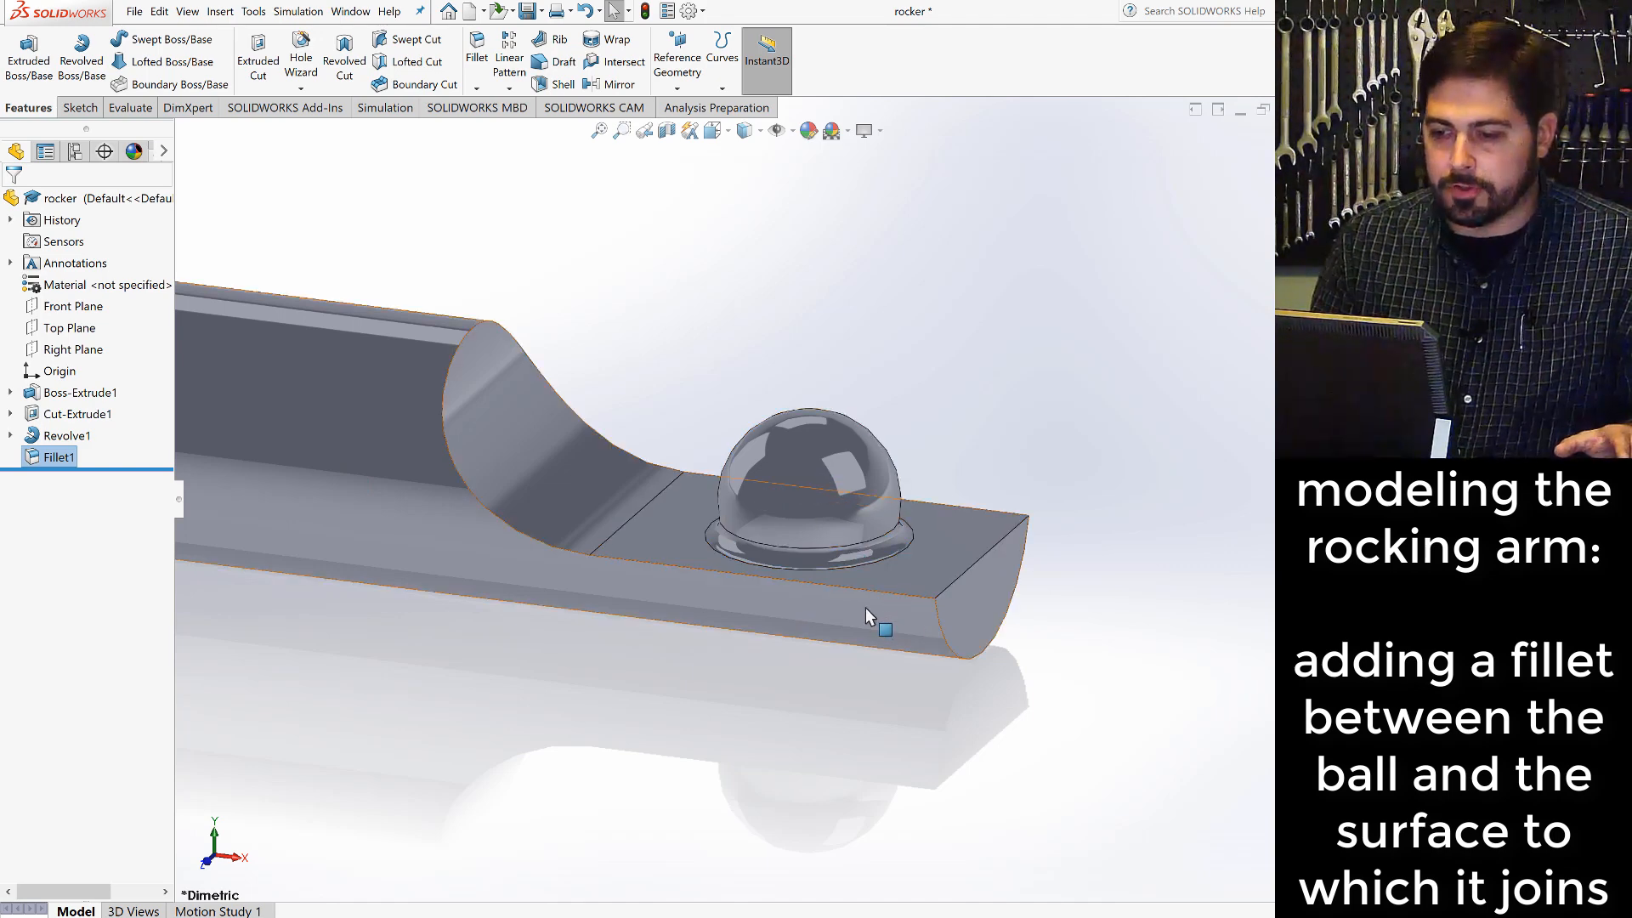
click(1008, 468)
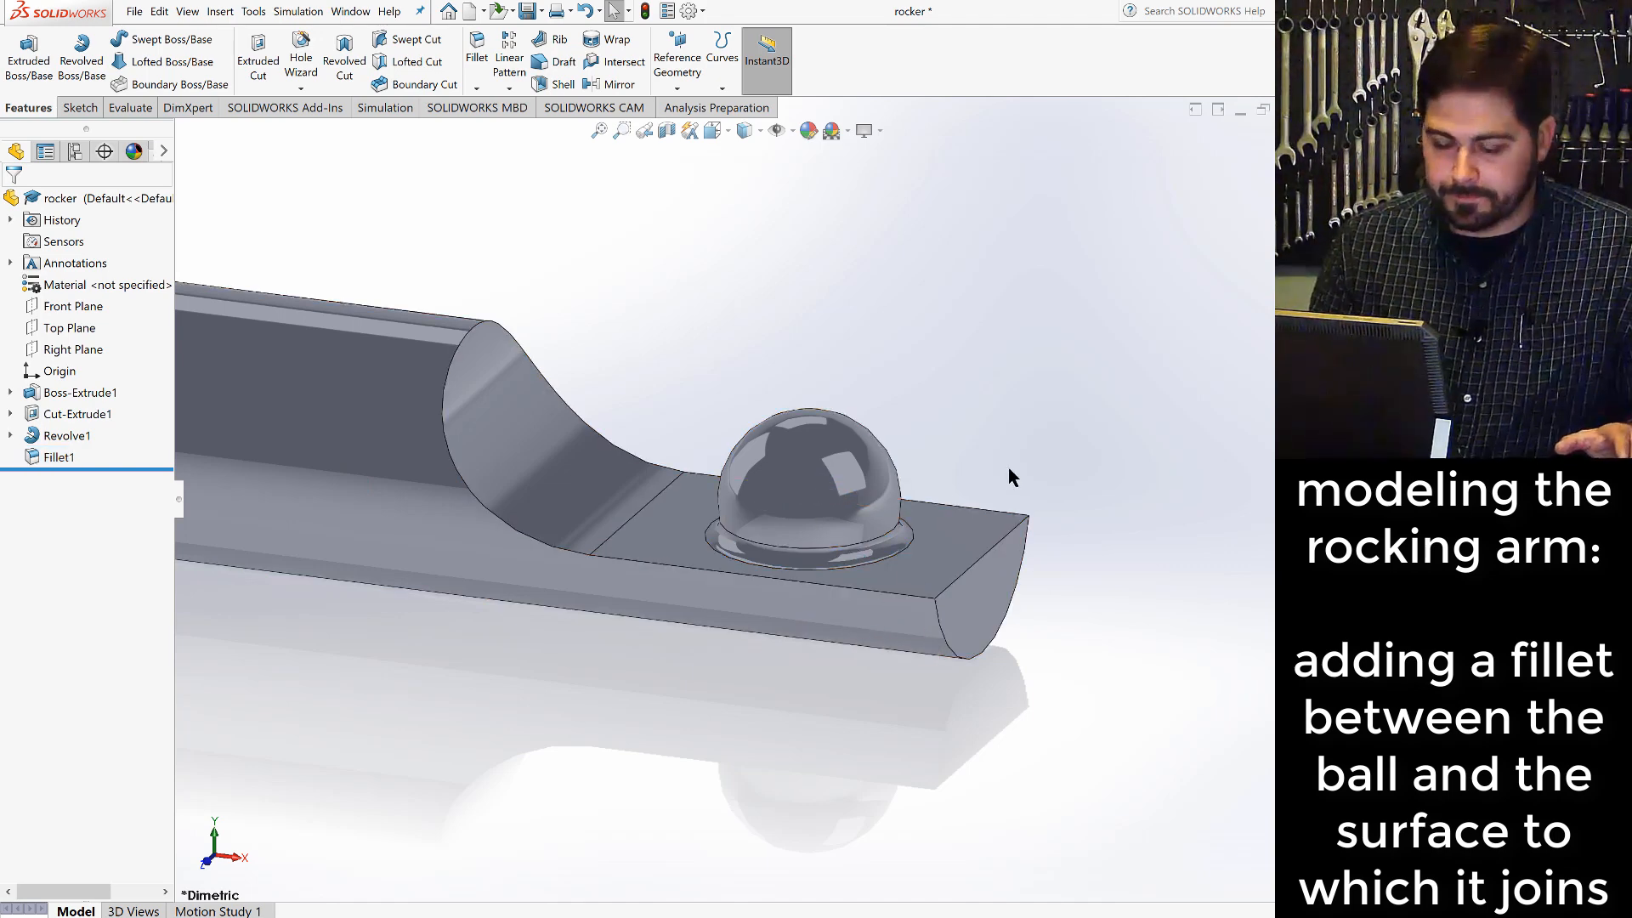
- Start a Mirror feature using the hidden circular end face opposite the ball as the mirror face
scroll(787, 524, up, 8)
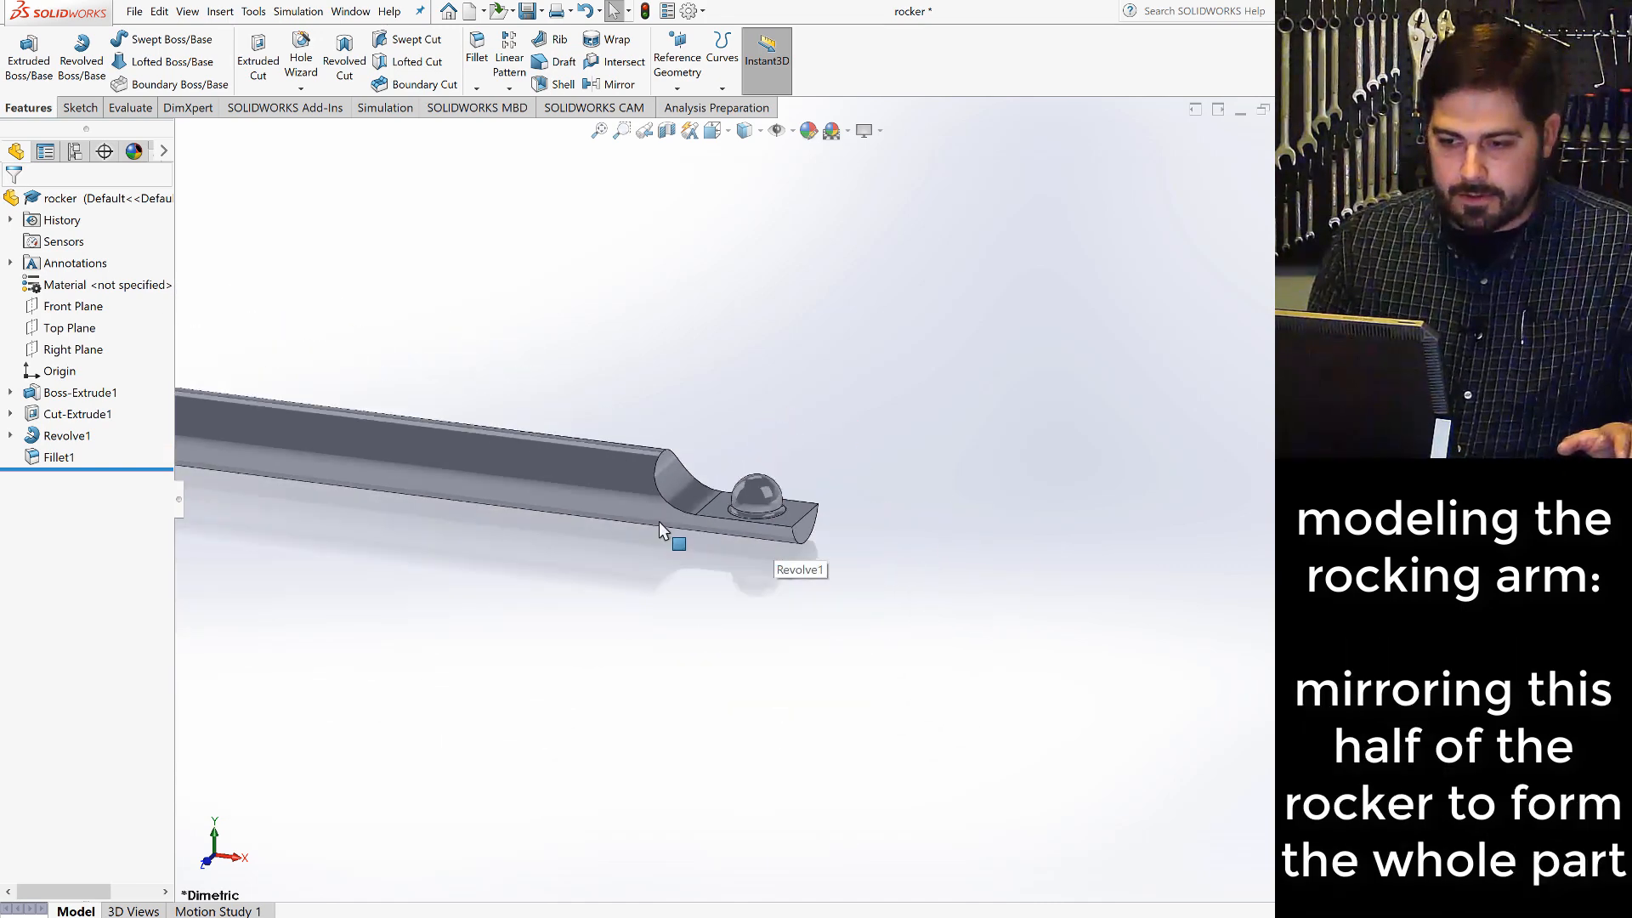
scroll(493, 476, down, 5)
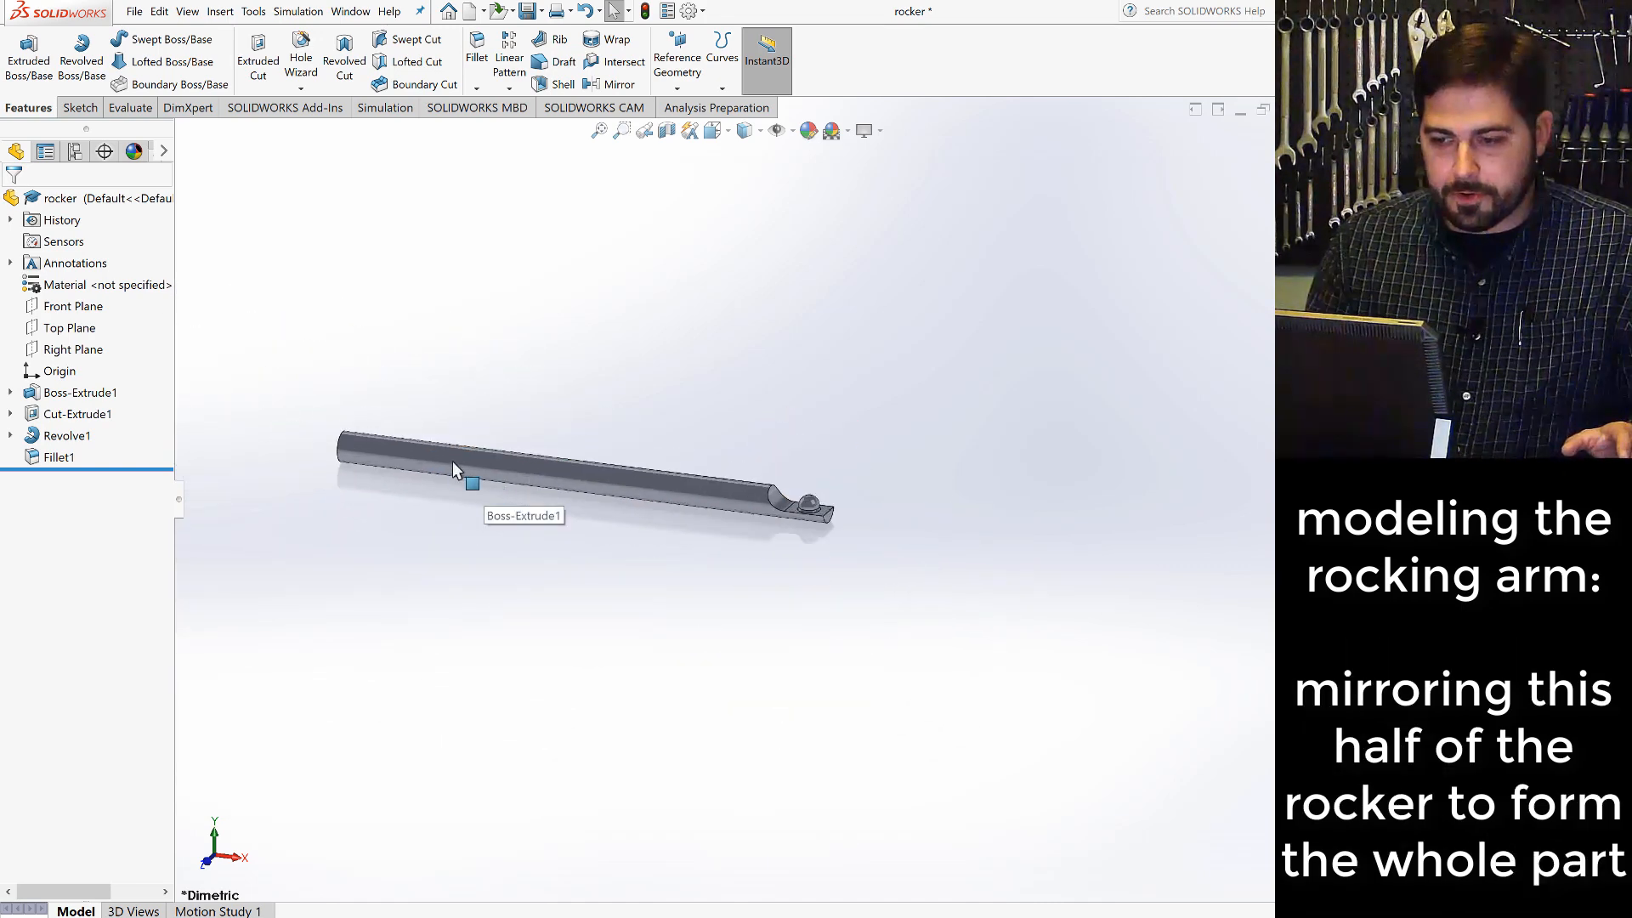
scroll(675, 527, up, 2)
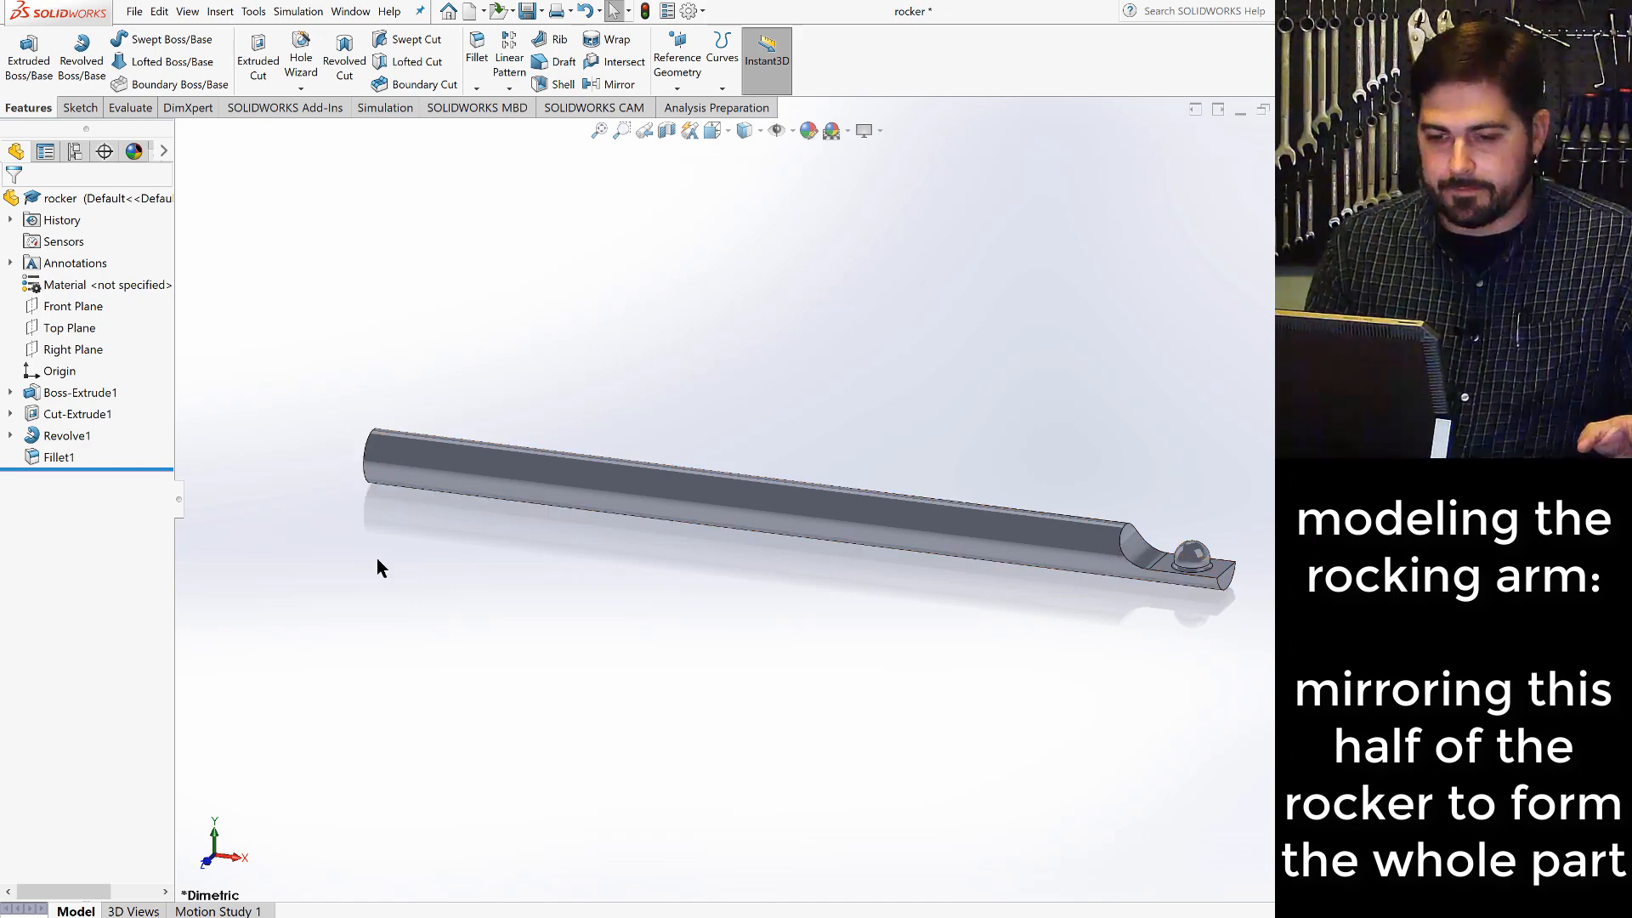
click(618, 84)
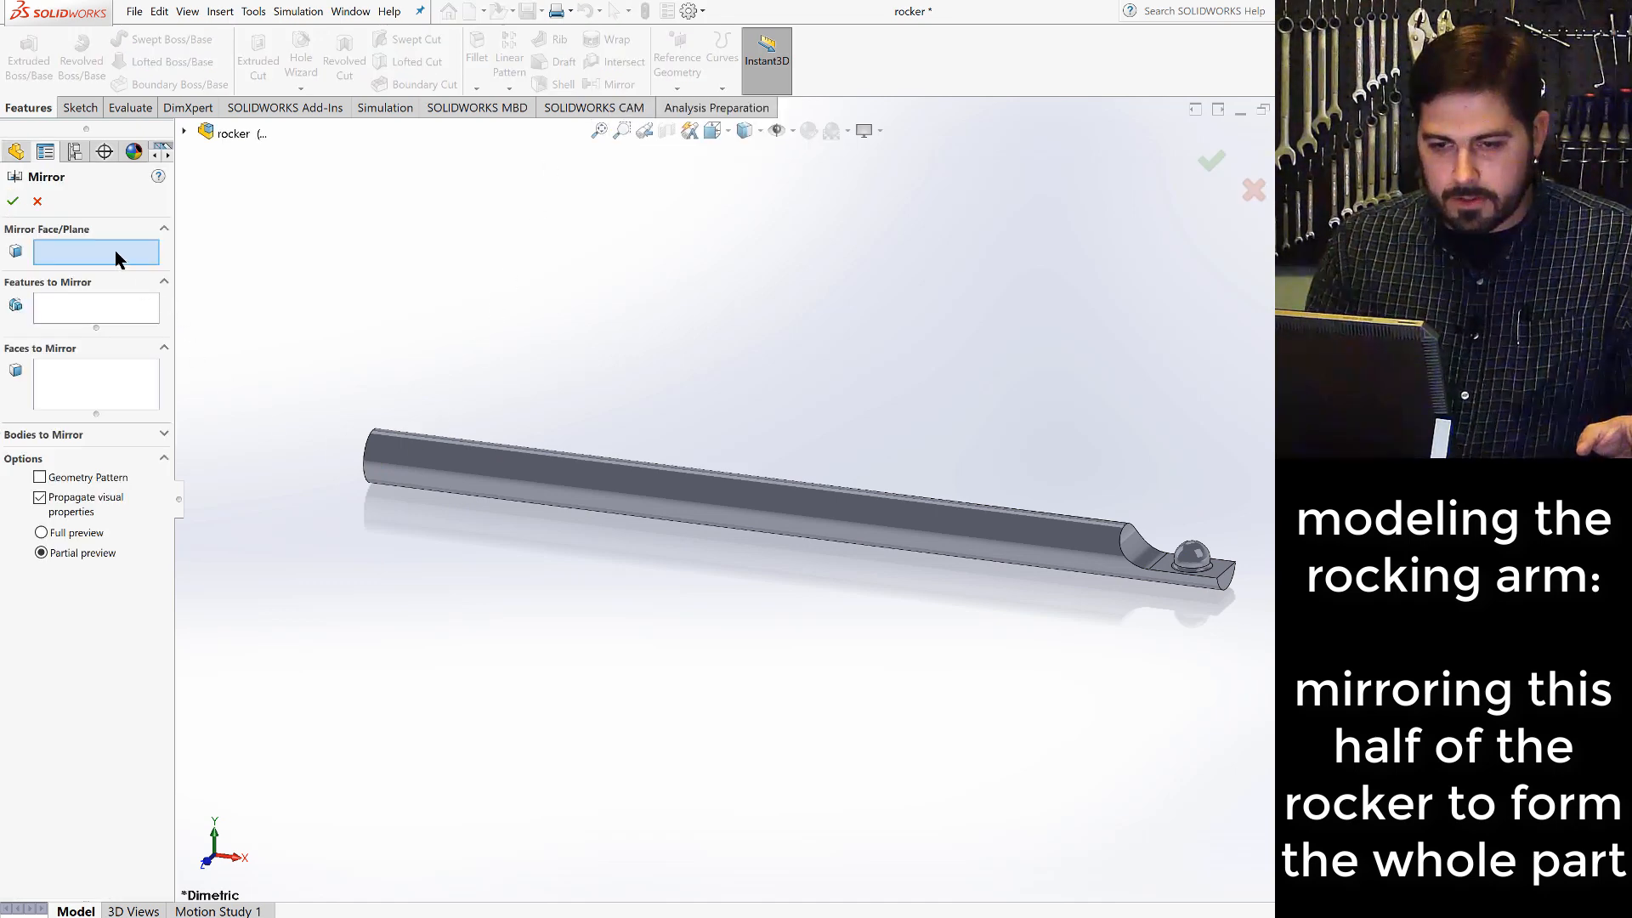
right_click(374, 459)
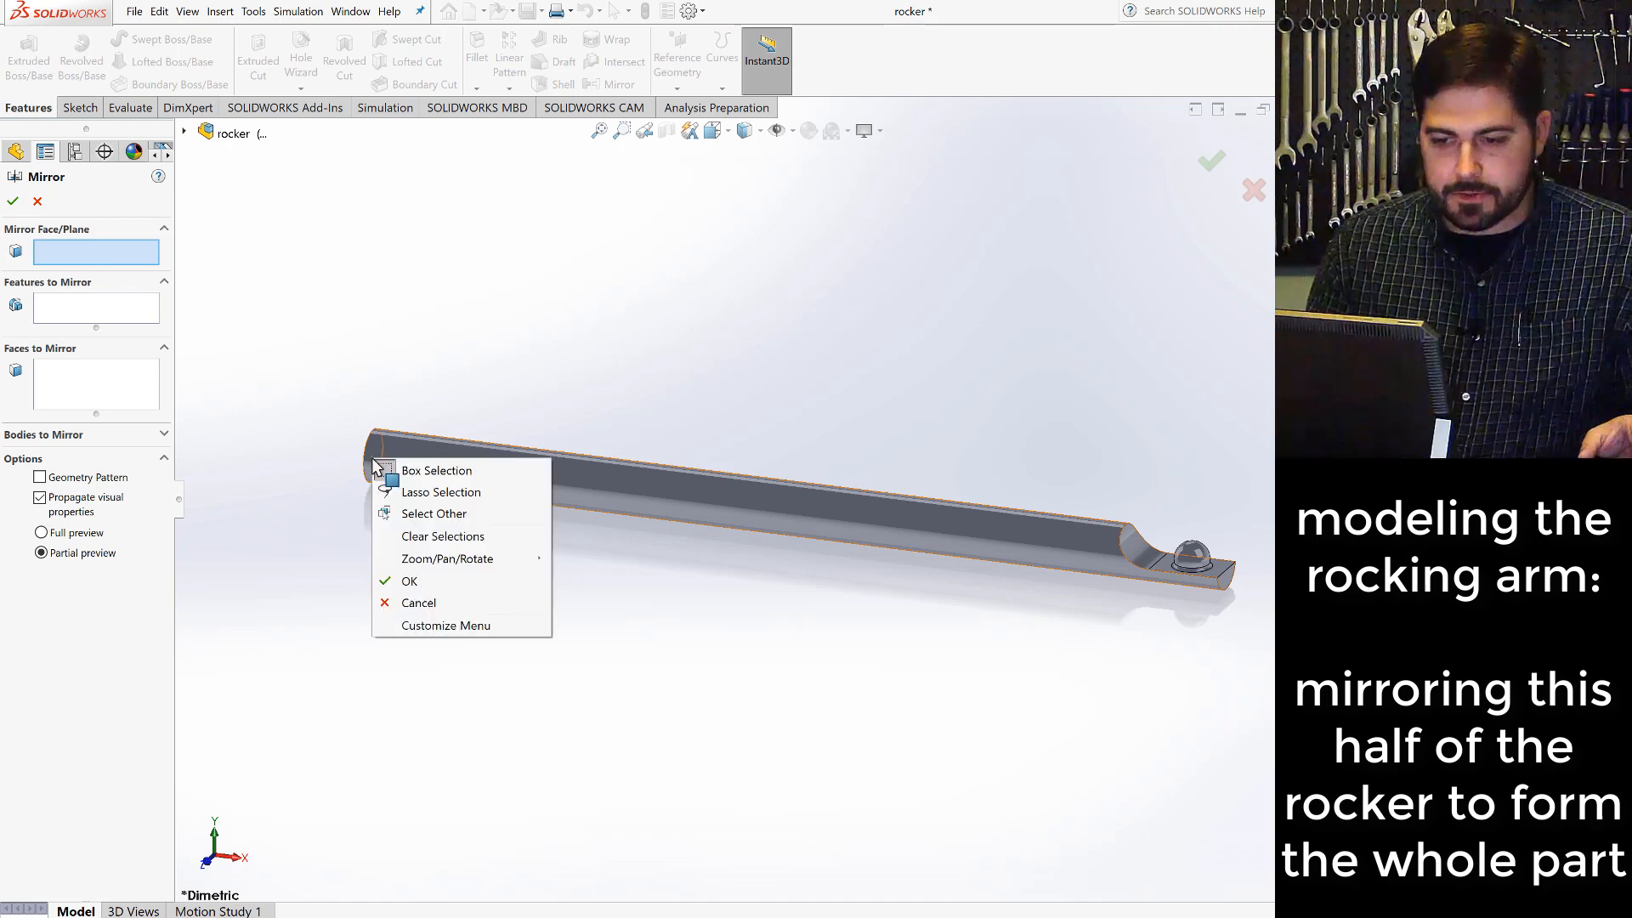
click(433, 513)
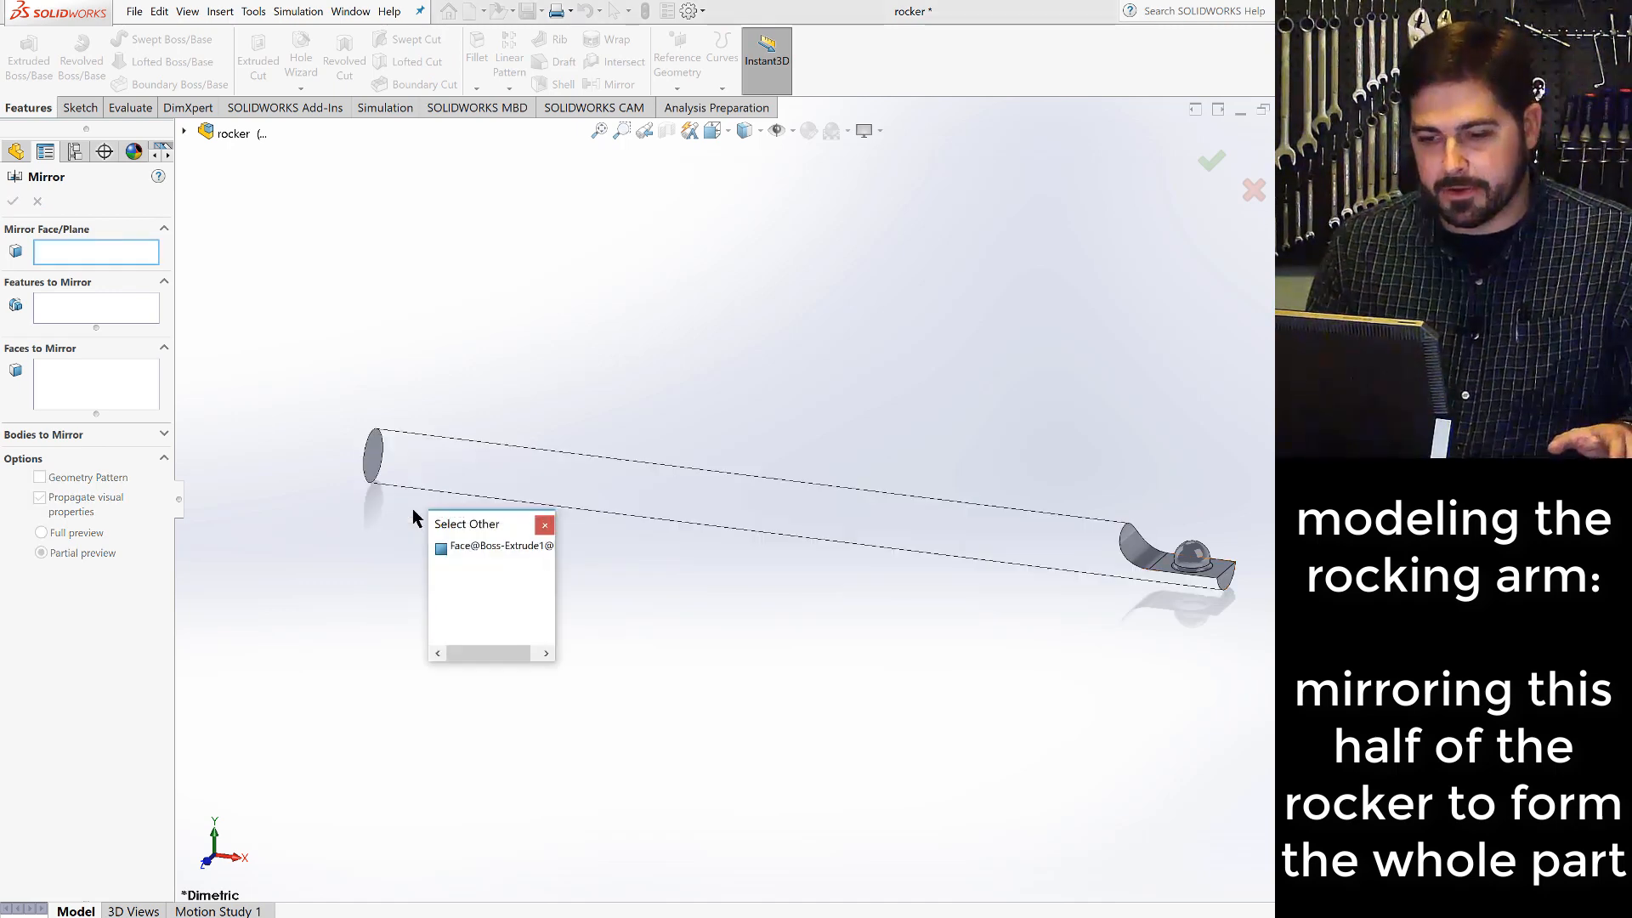
click(473, 548)
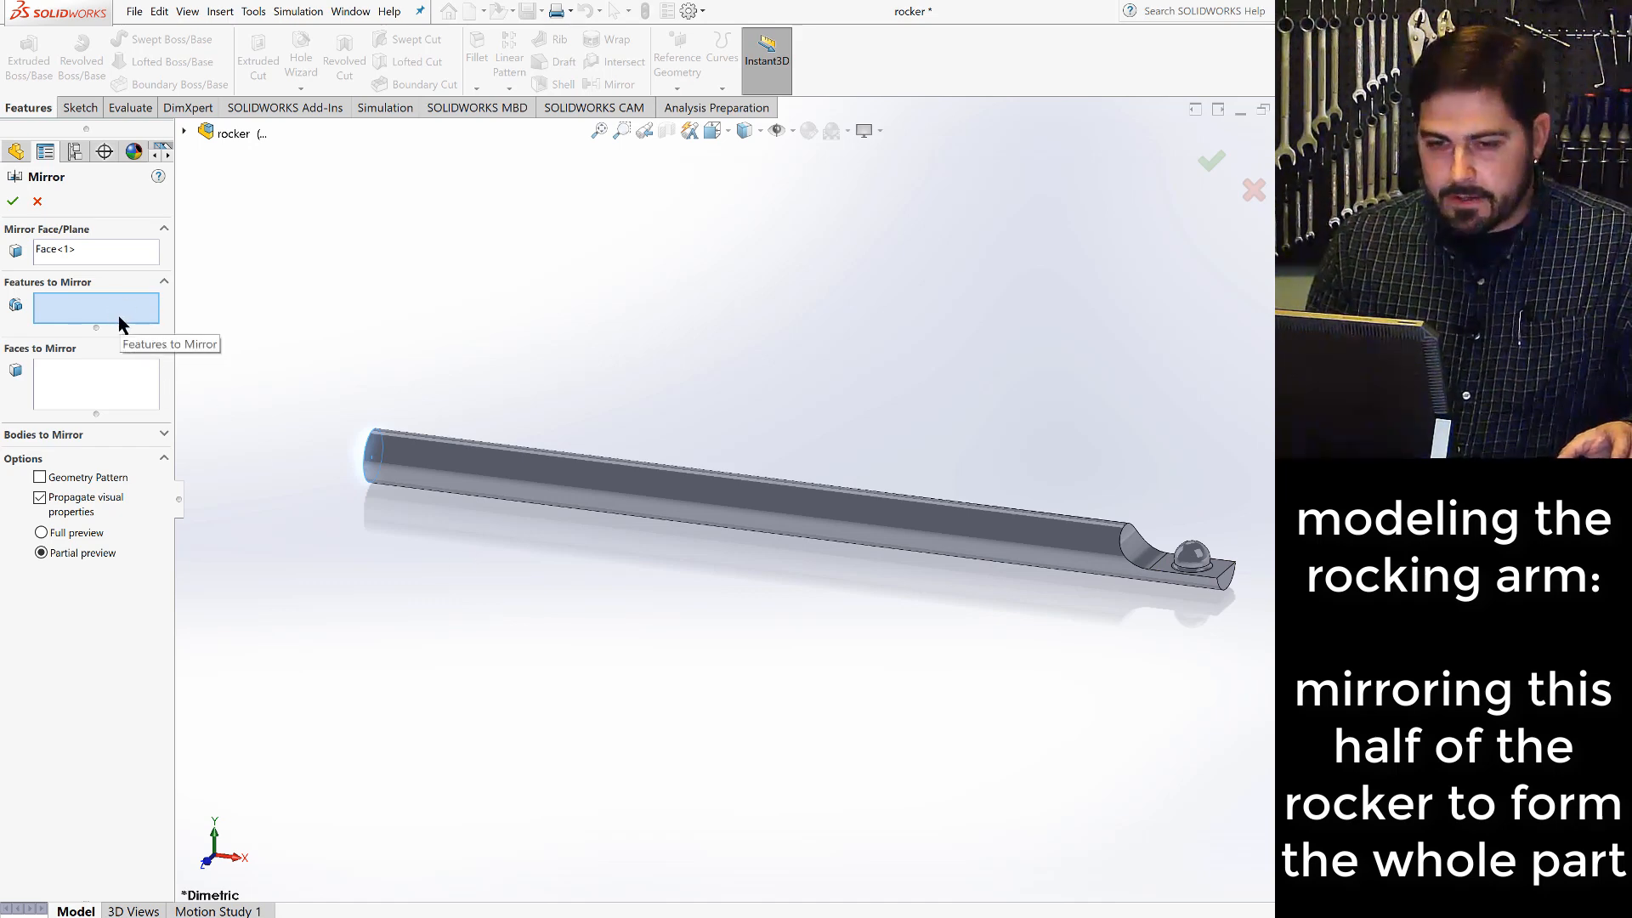
- Mirror Boss-Extrude1, Cut-Extrude1, Revolve1 and Fillet1 across the chosen end face to form the whole rocker
click(184, 131)
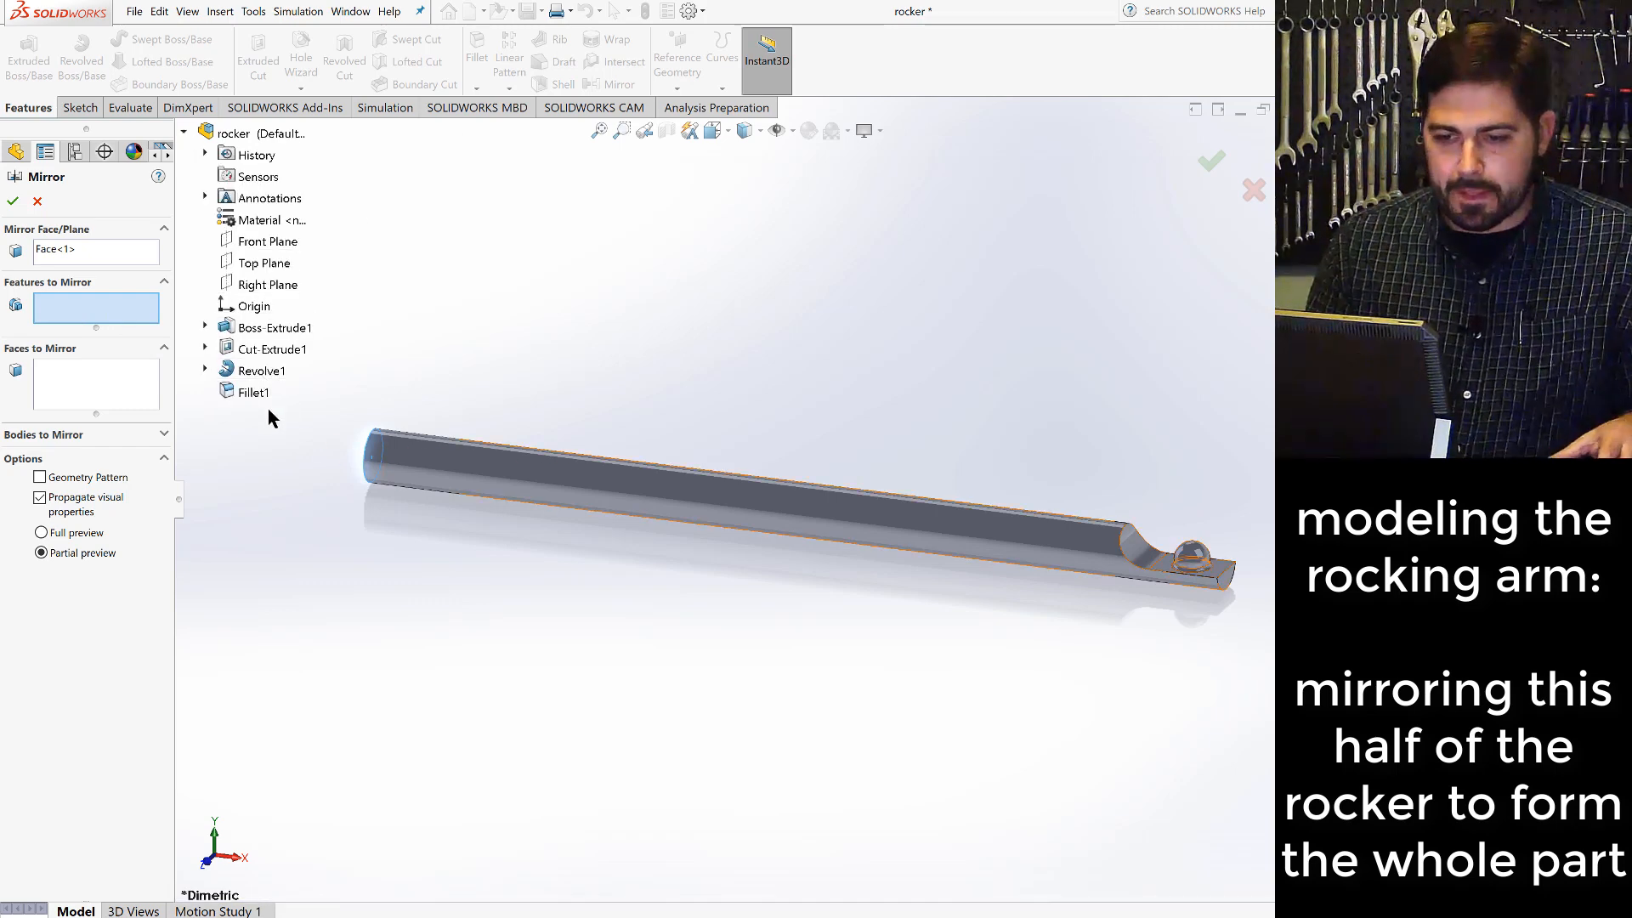
click(245, 331)
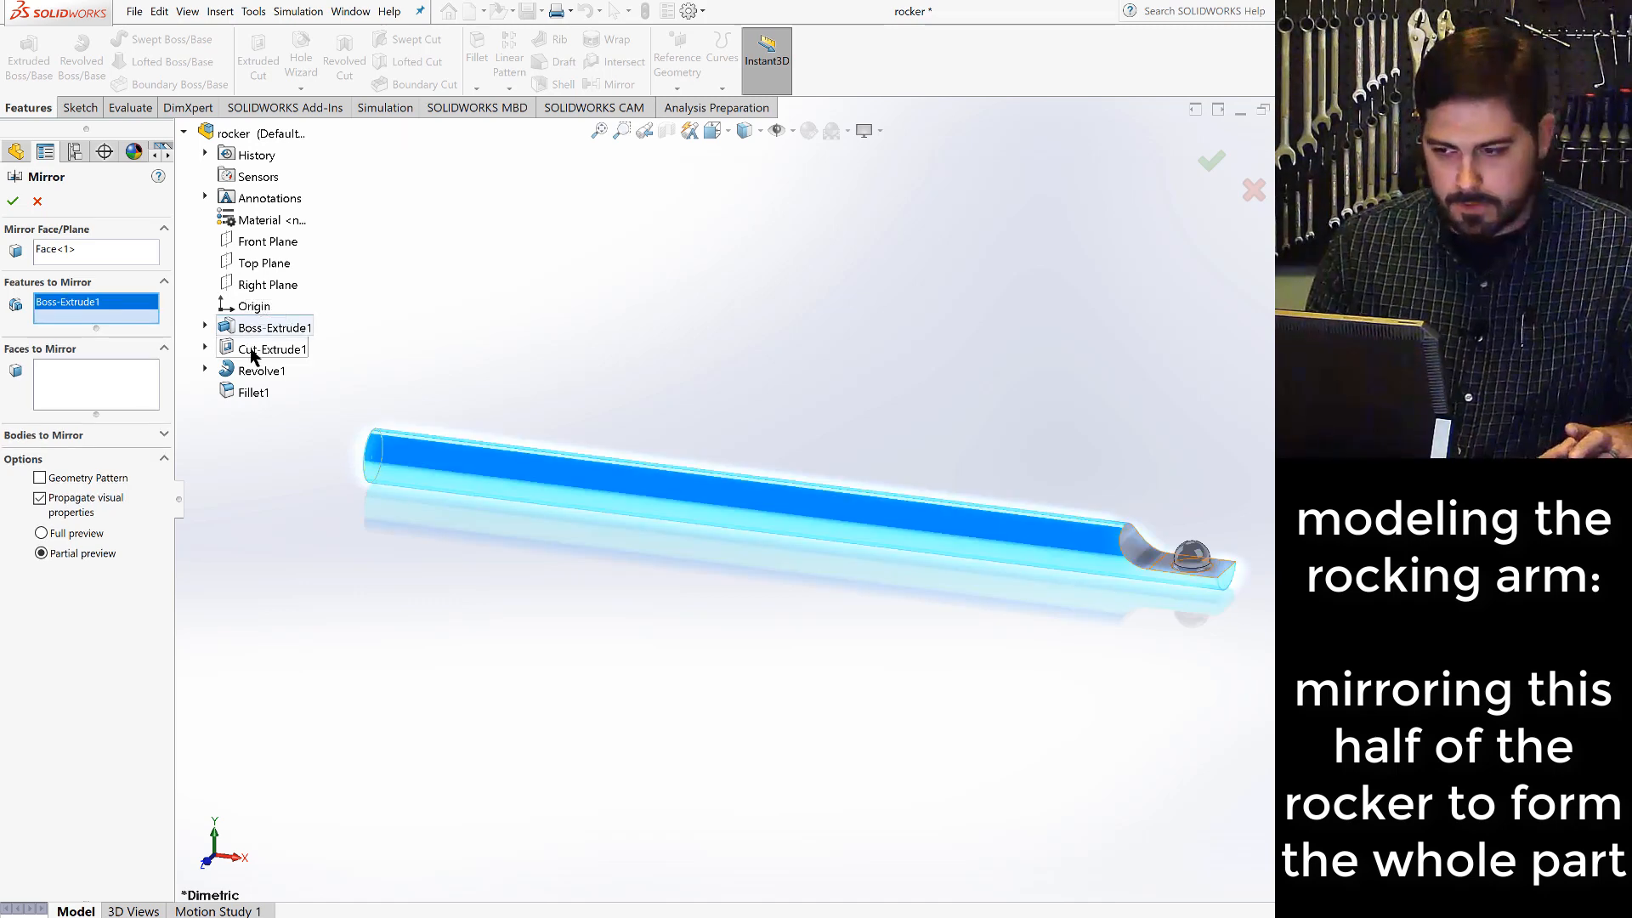
click(253, 357)
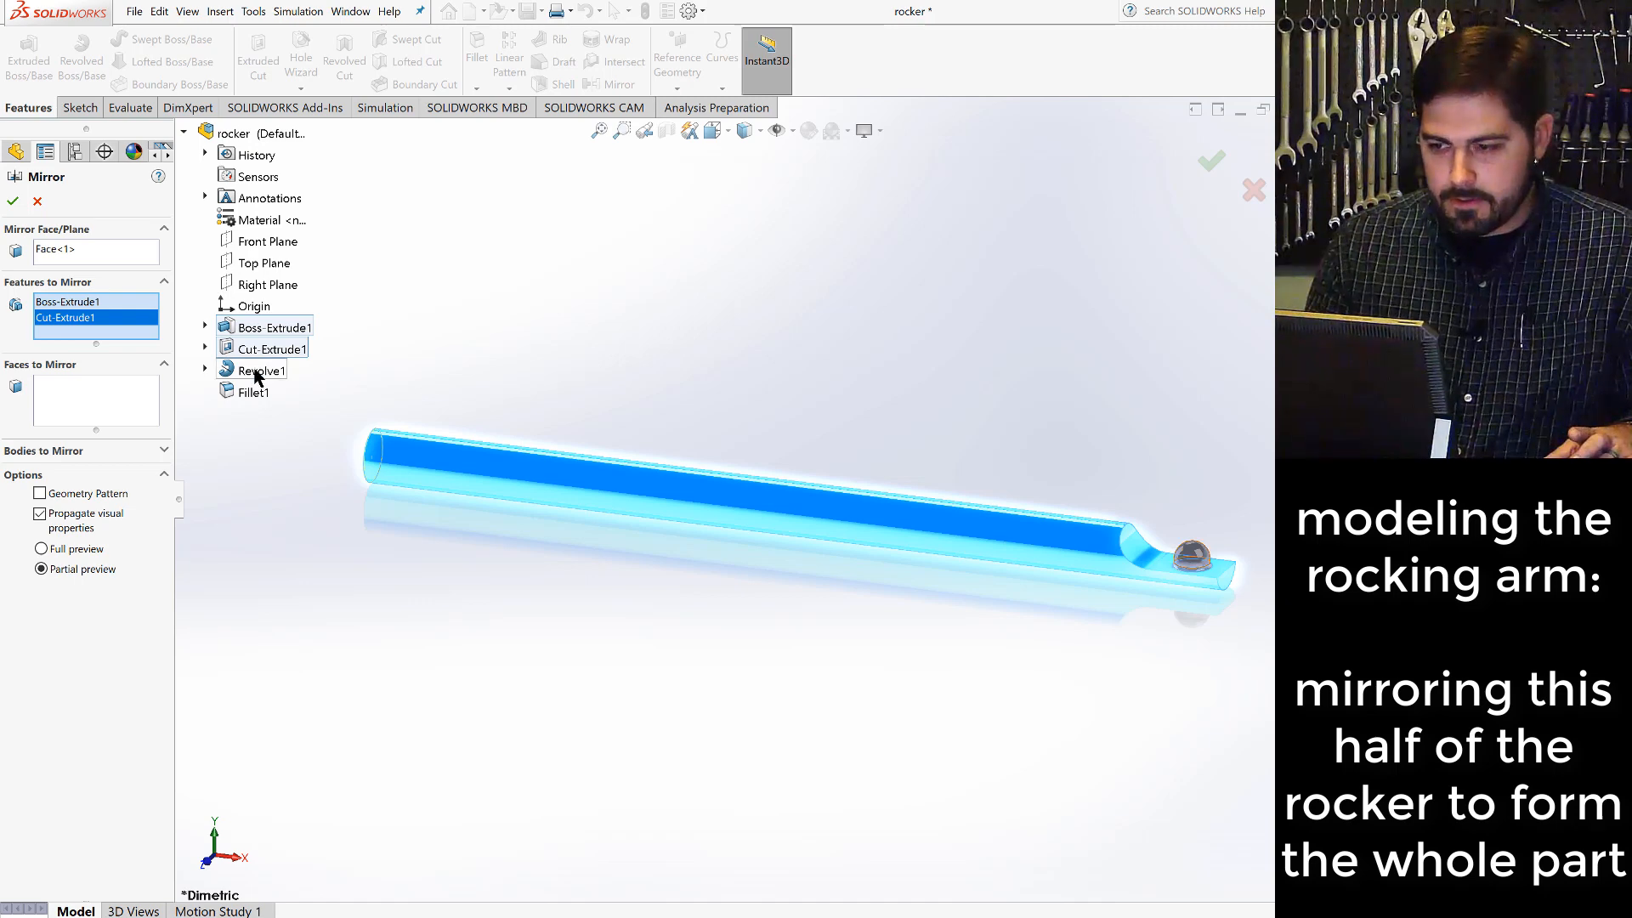
click(254, 374)
click(255, 393)
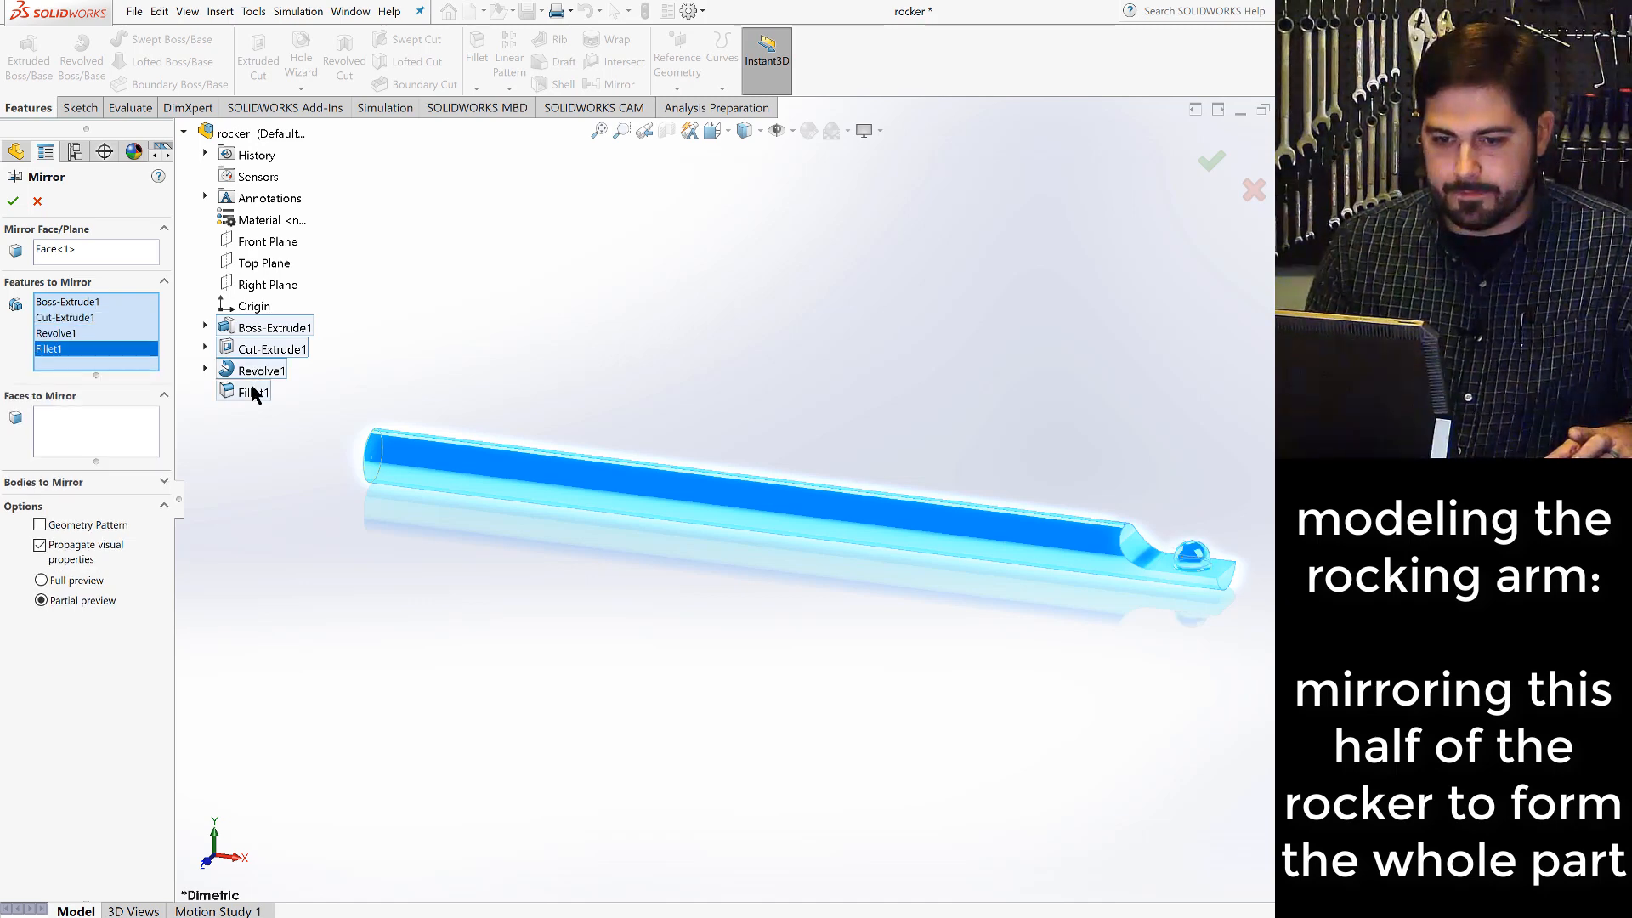
click(13, 202)
scroll(498, 501, up, 5)
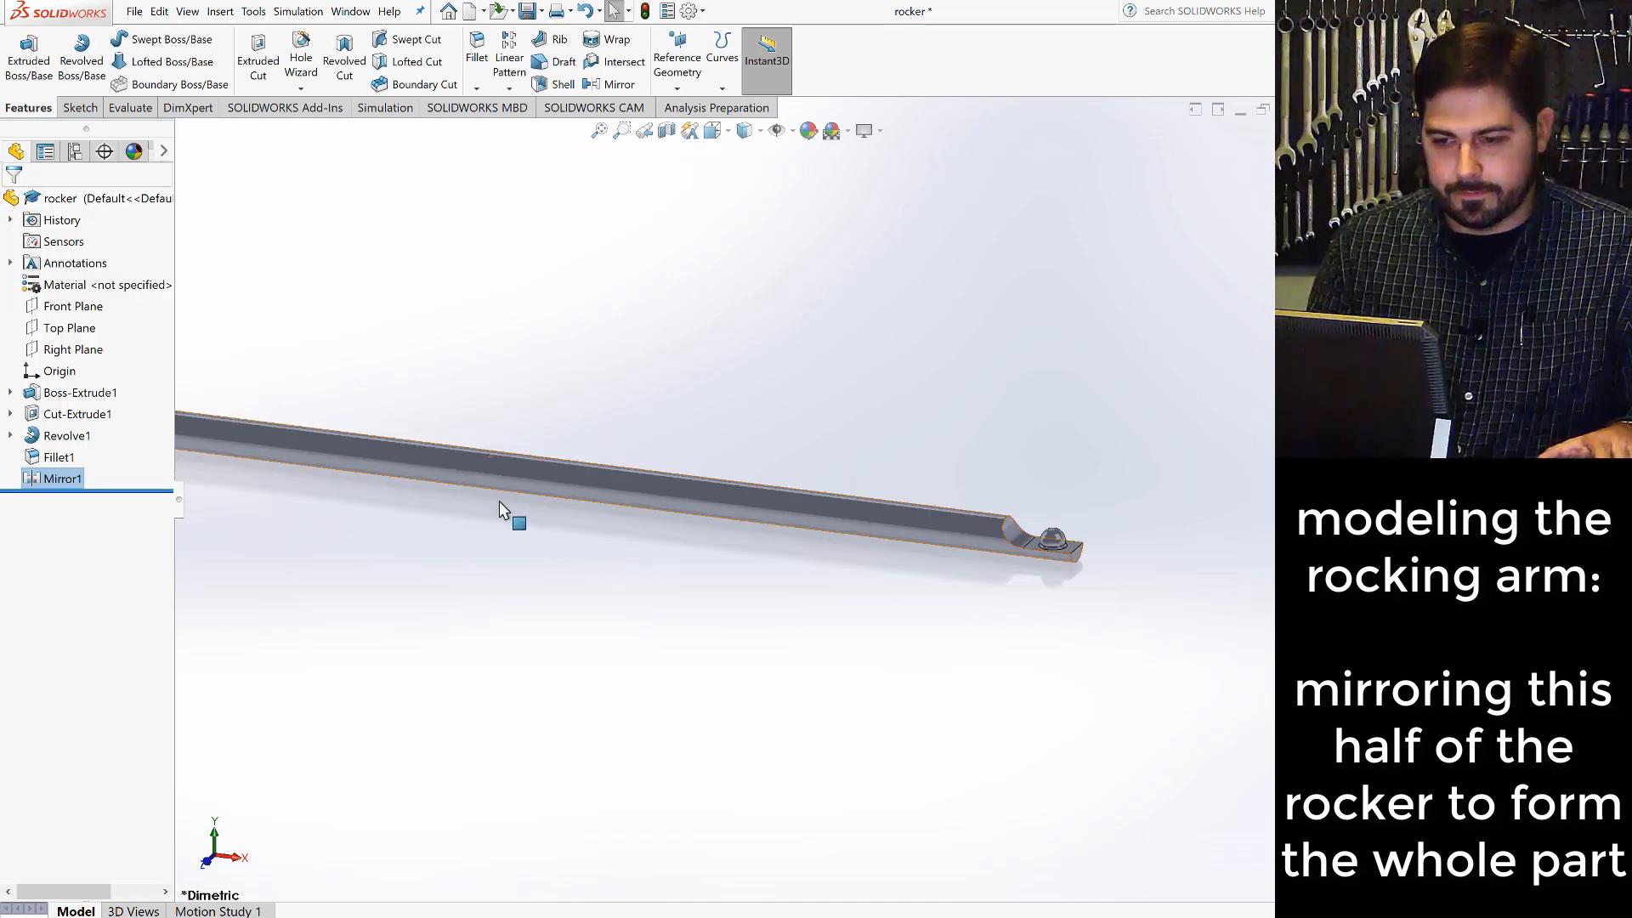
scroll(442, 473, down, 2)
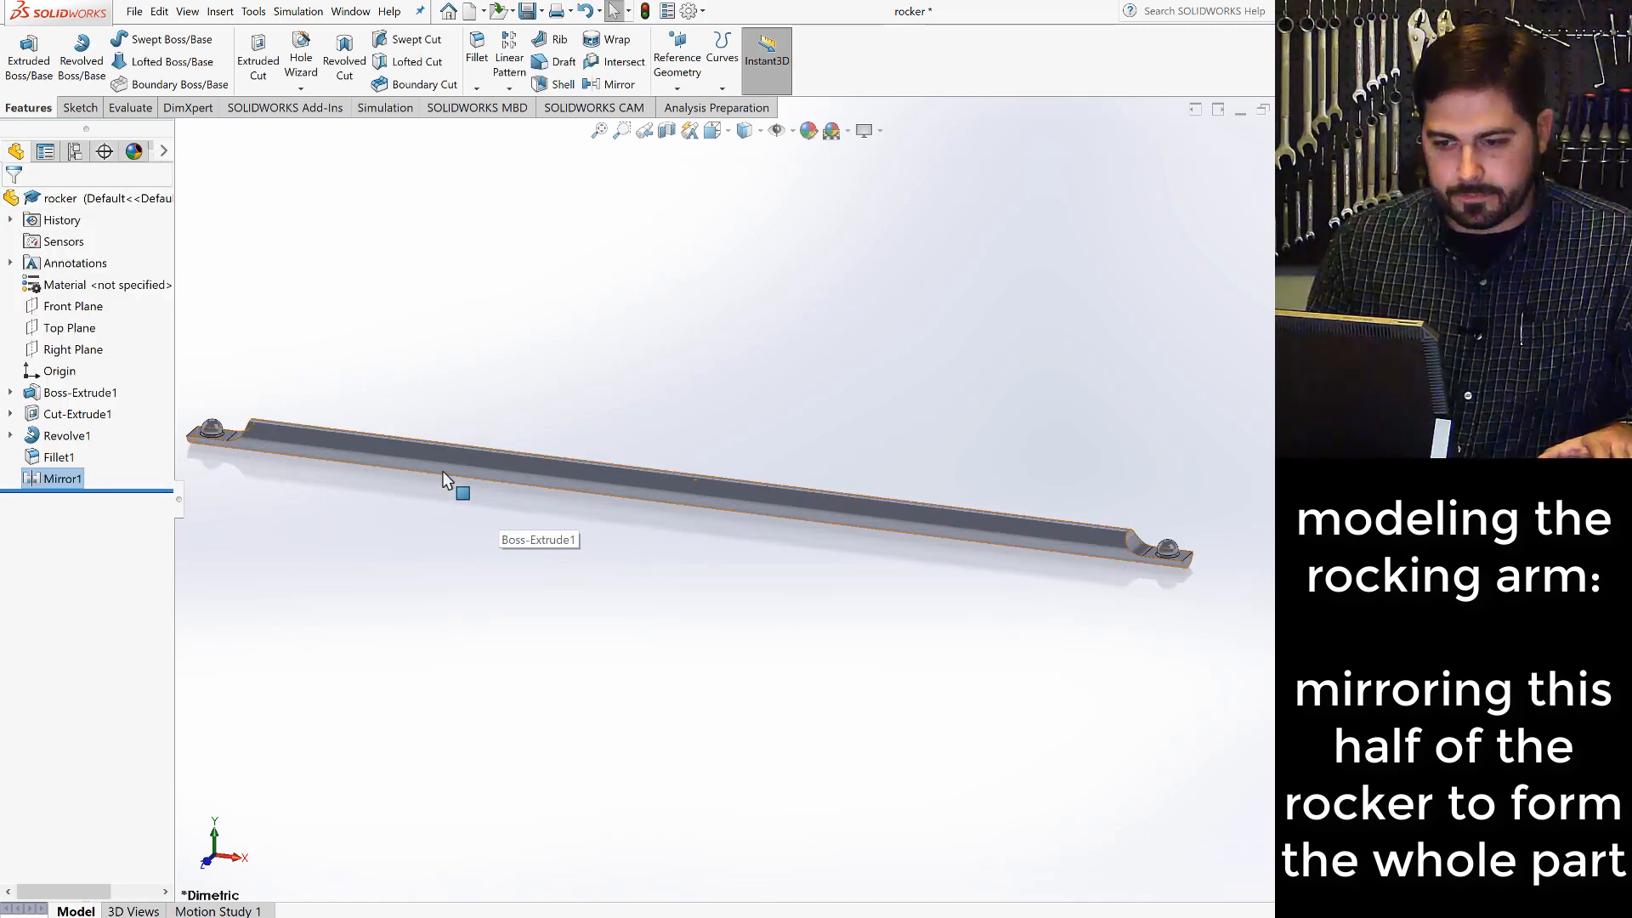
click(599, 585)
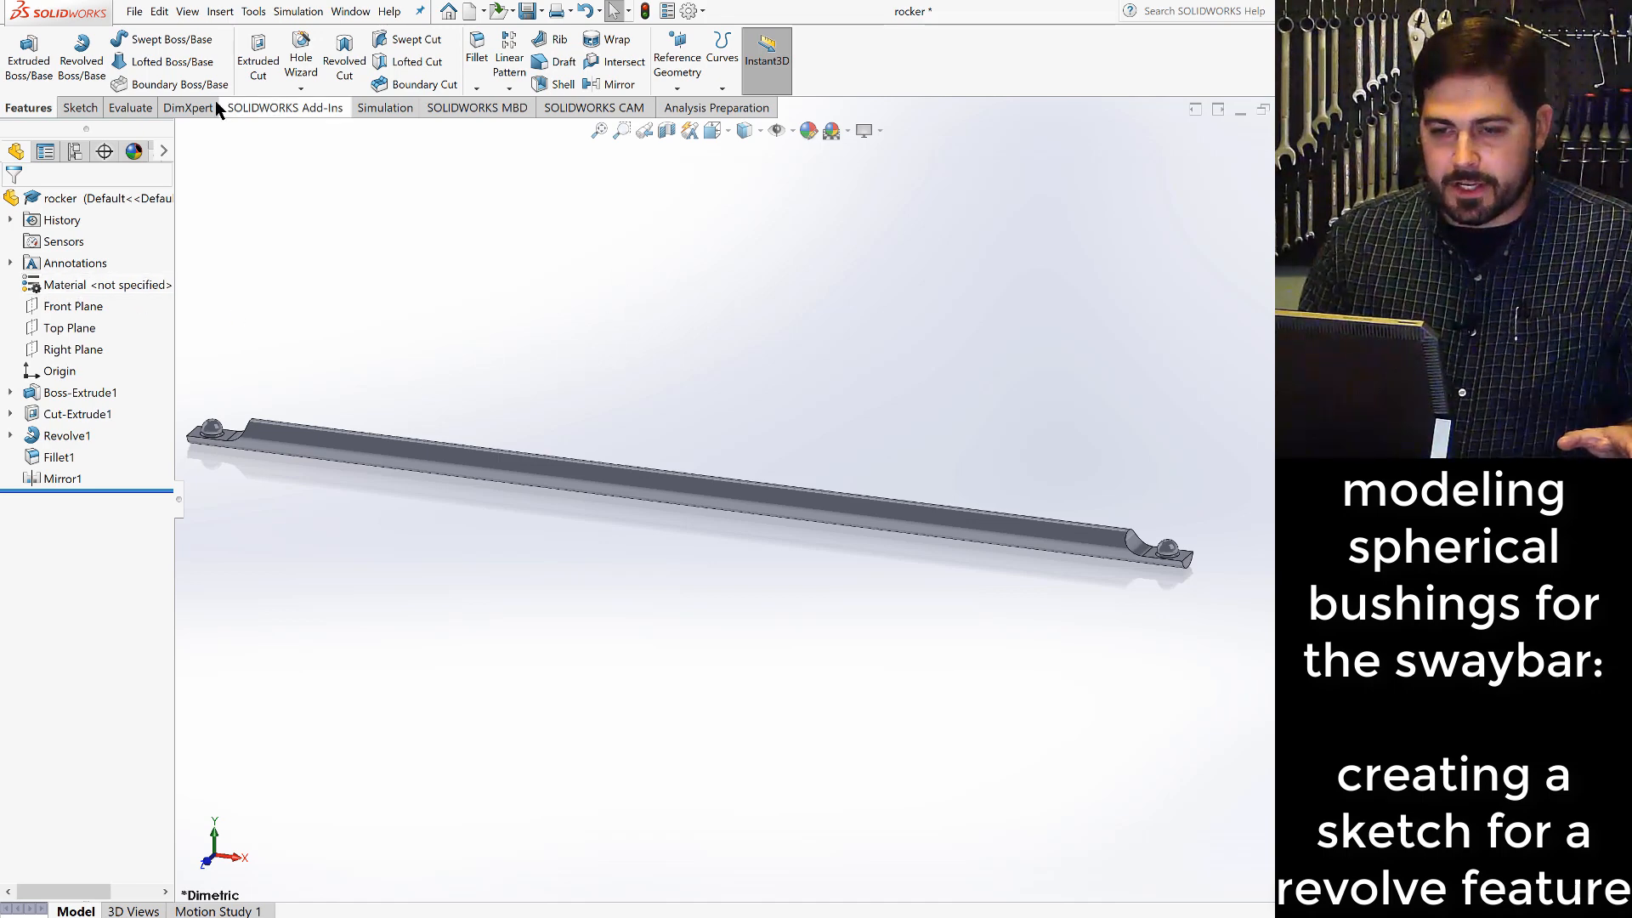
- Save the mirrored rocker part
click(527, 11)
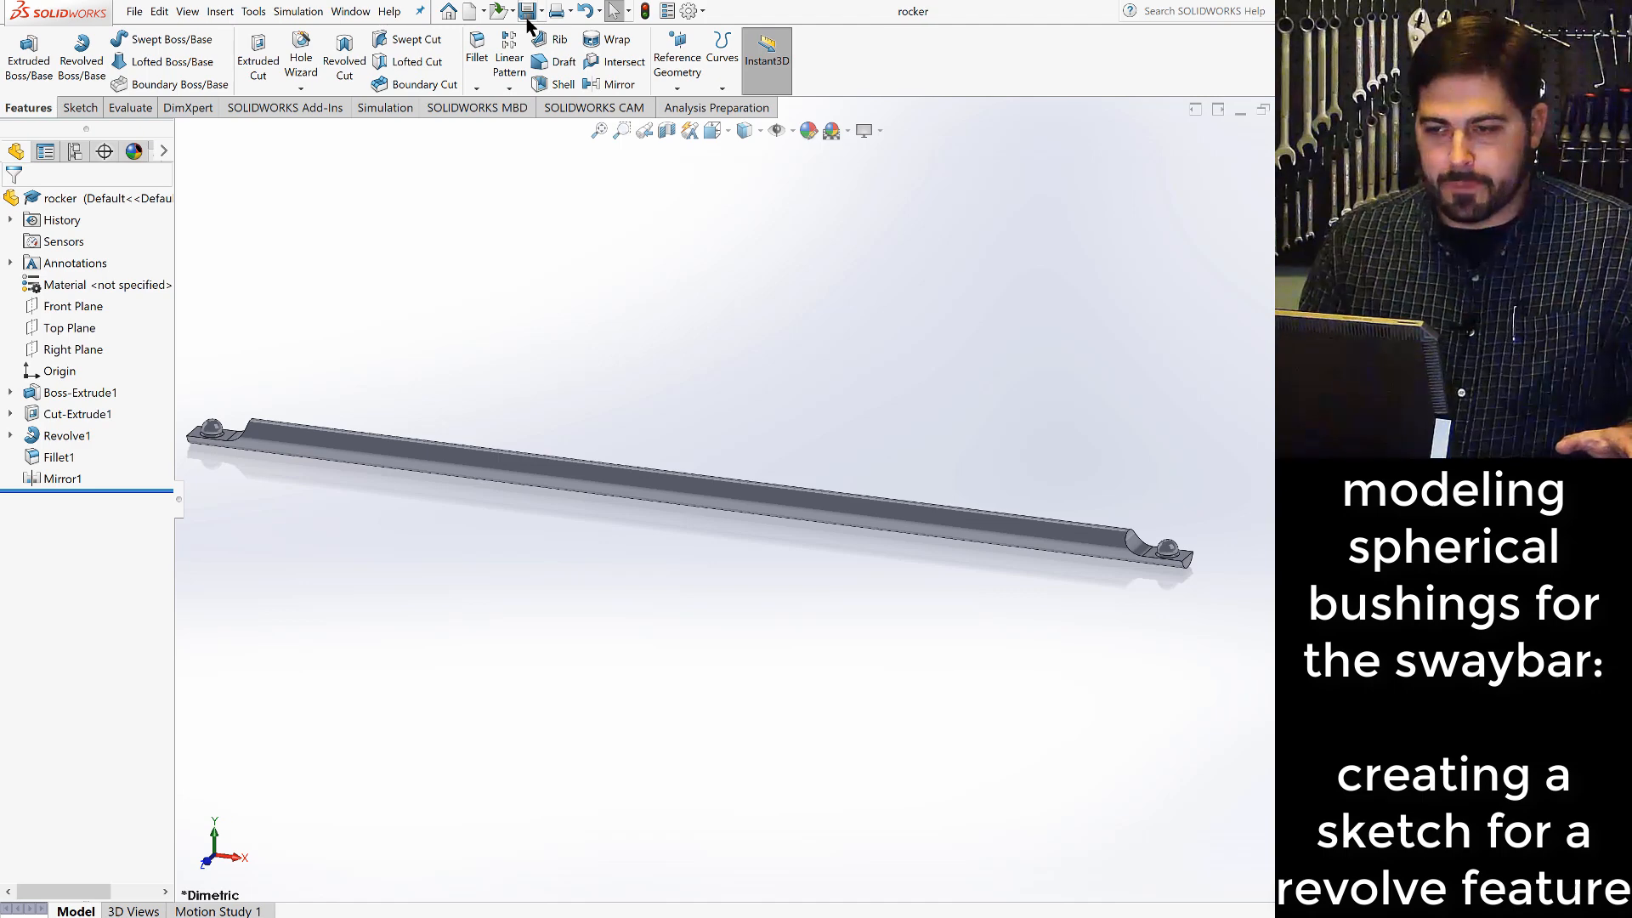
- Create a new part document and start a sketch on the Front Plane
click(136, 11)
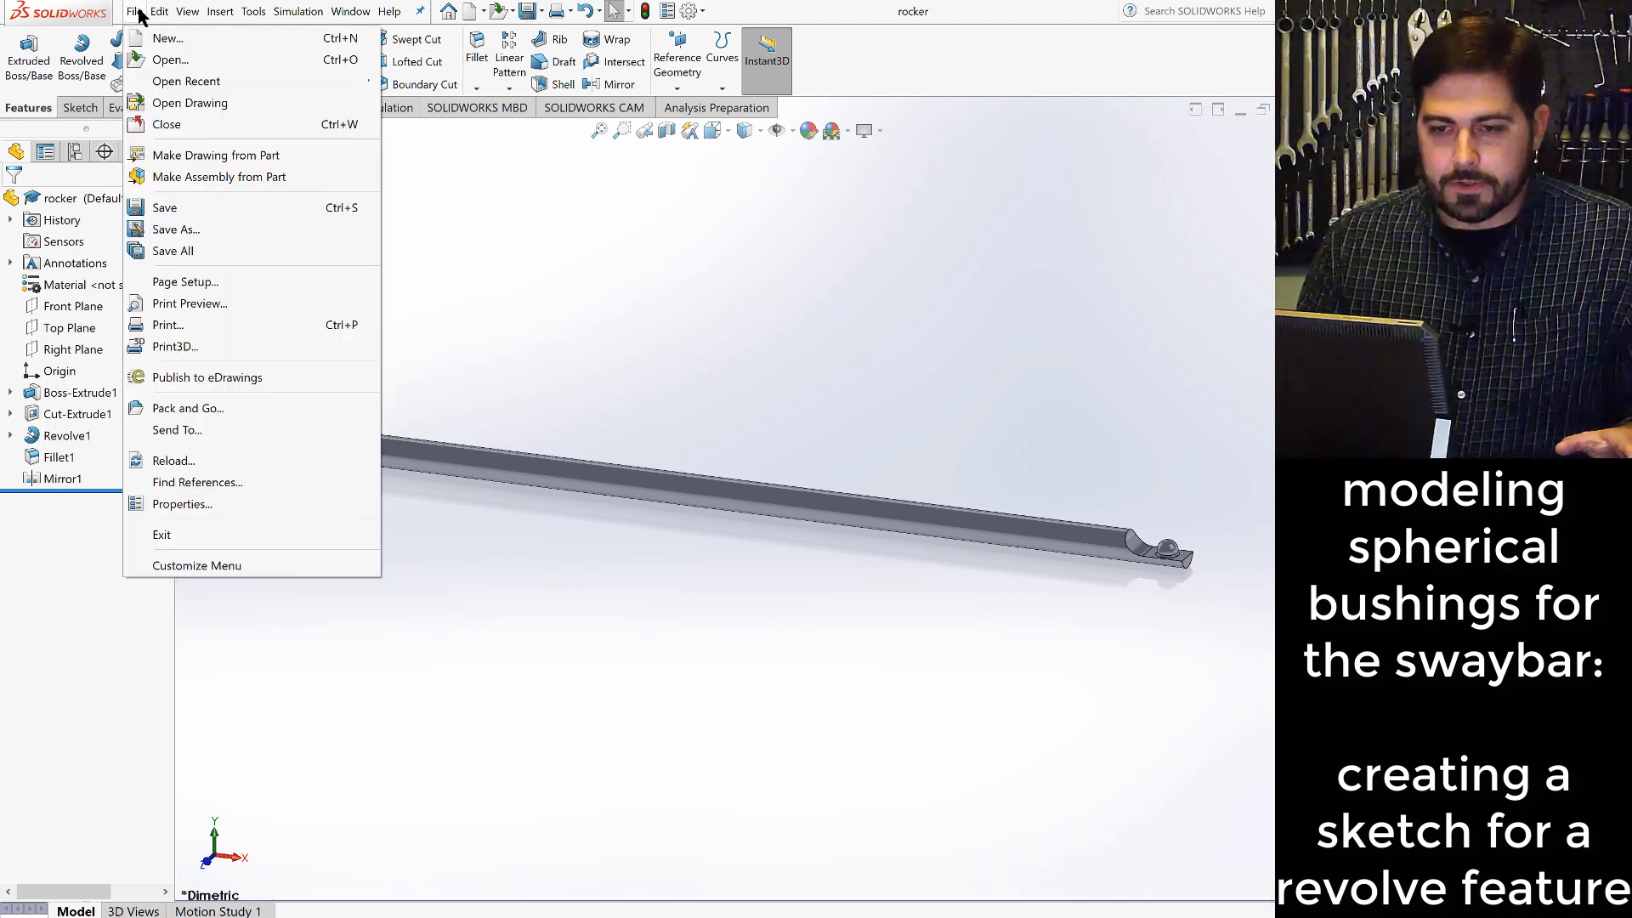
click(142, 39)
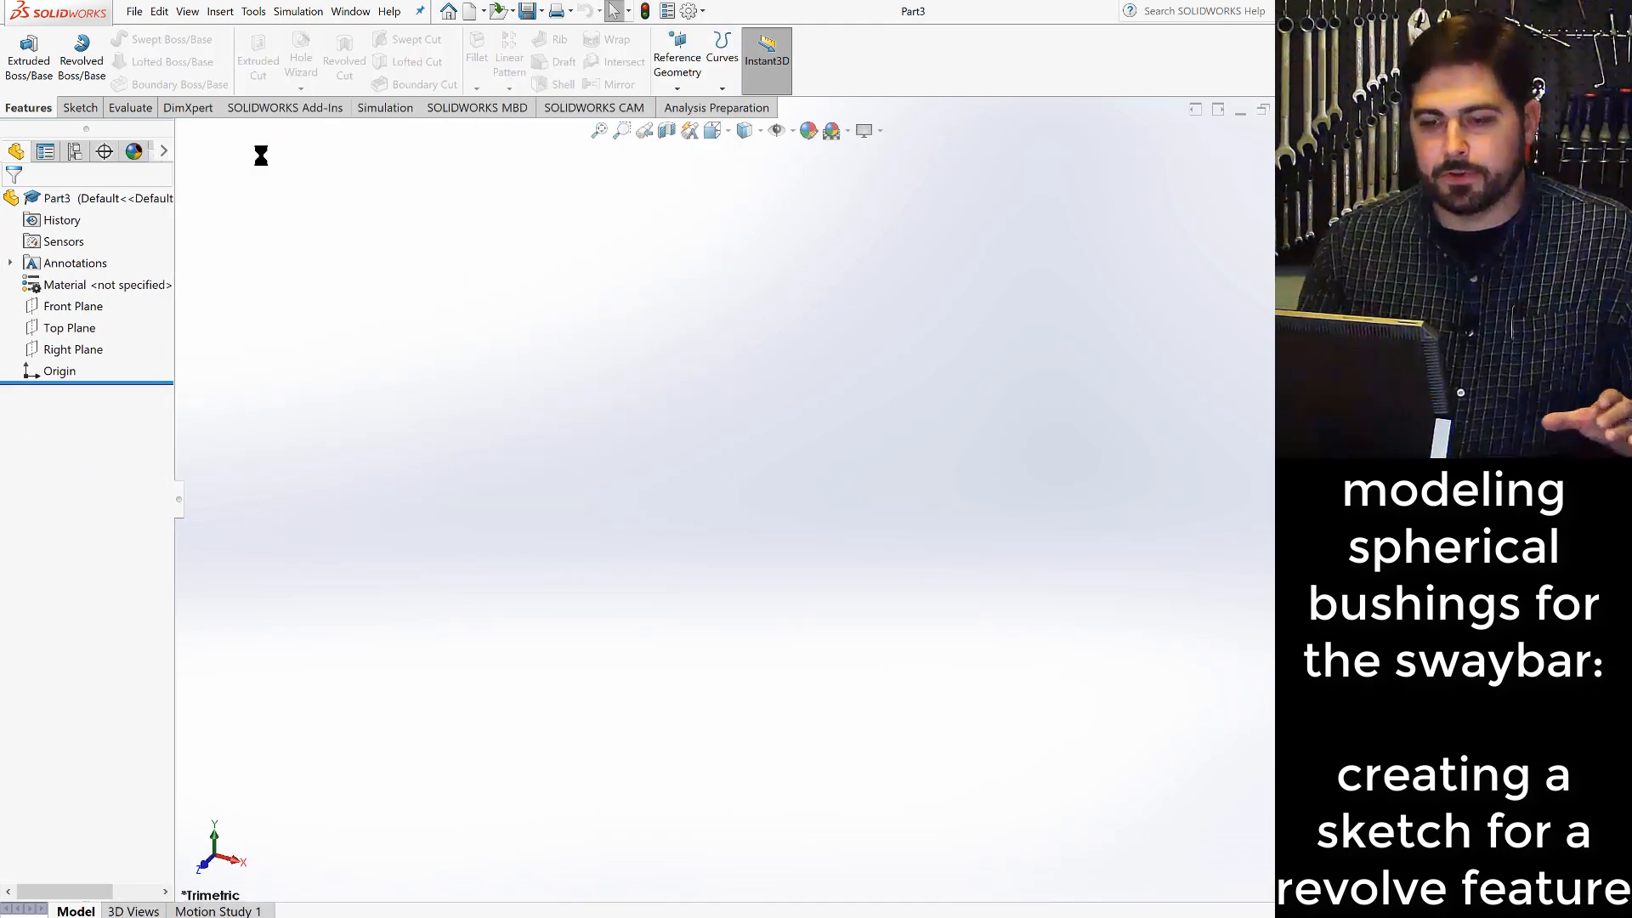
click(76, 316)
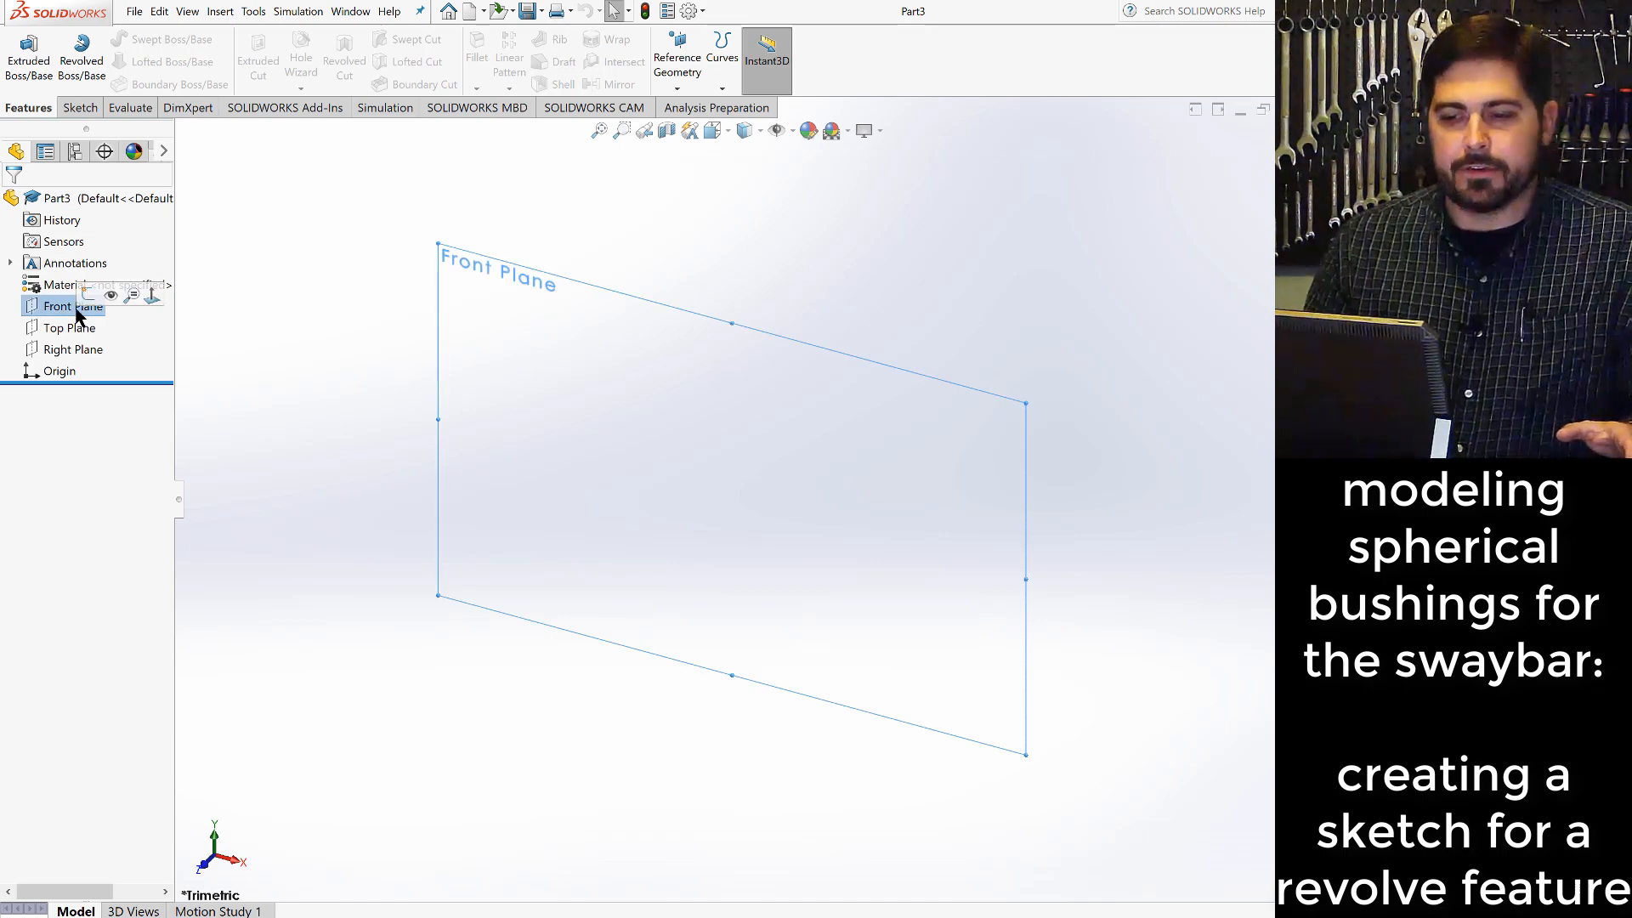
click(80, 107)
click(20, 58)
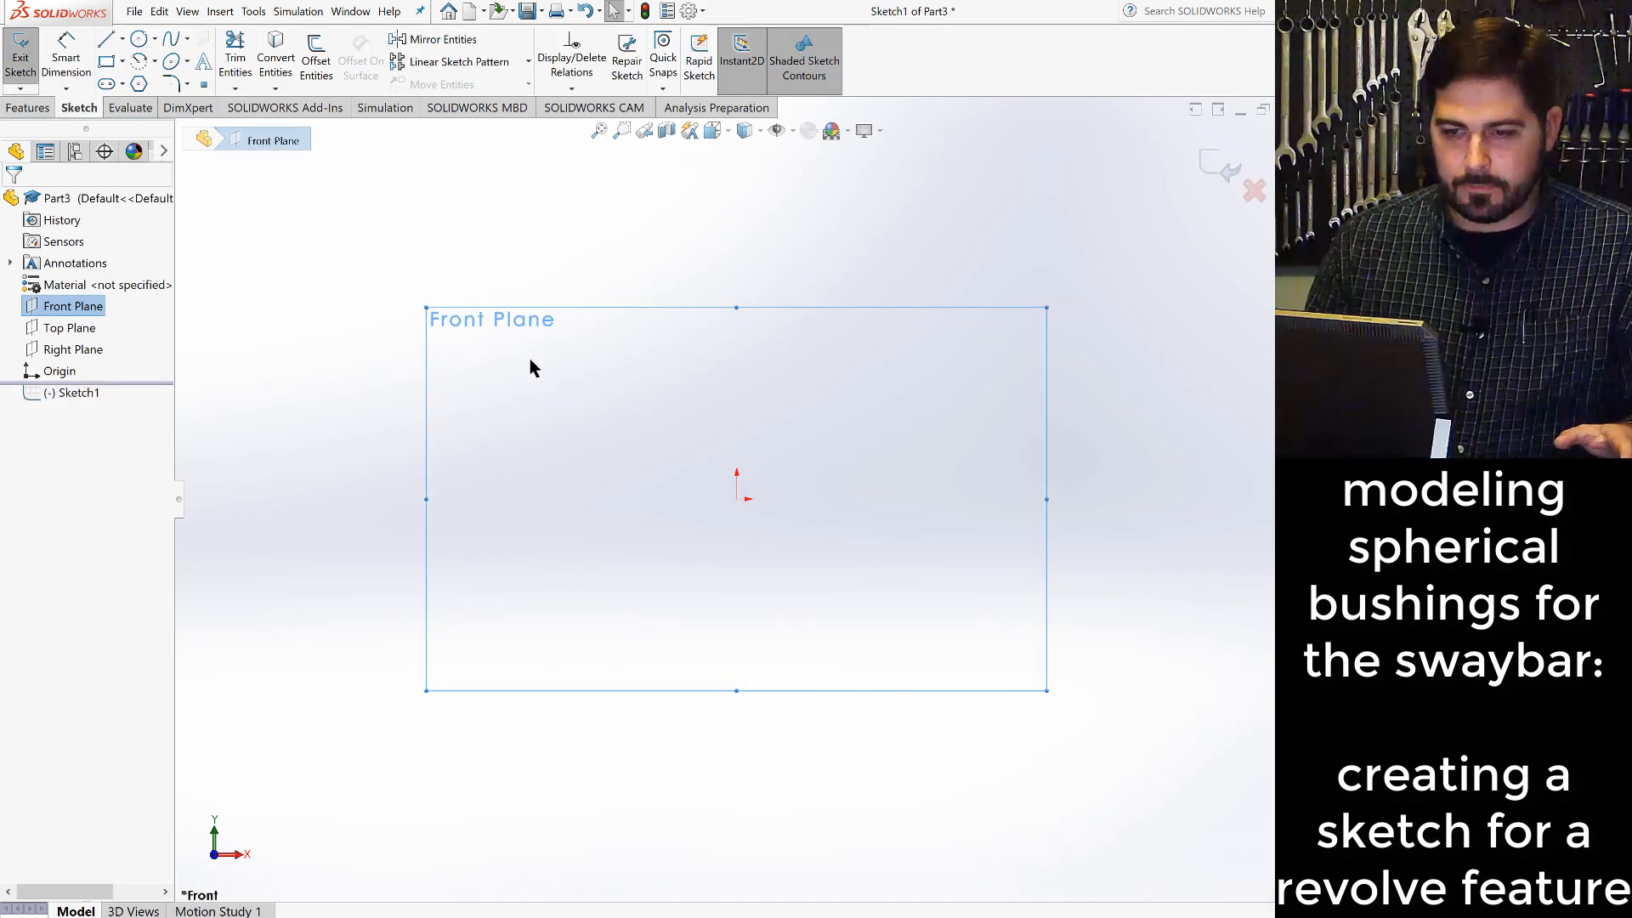
- Sketch a horizontal centerline about 2.49 in long just below the origin
click(122, 39)
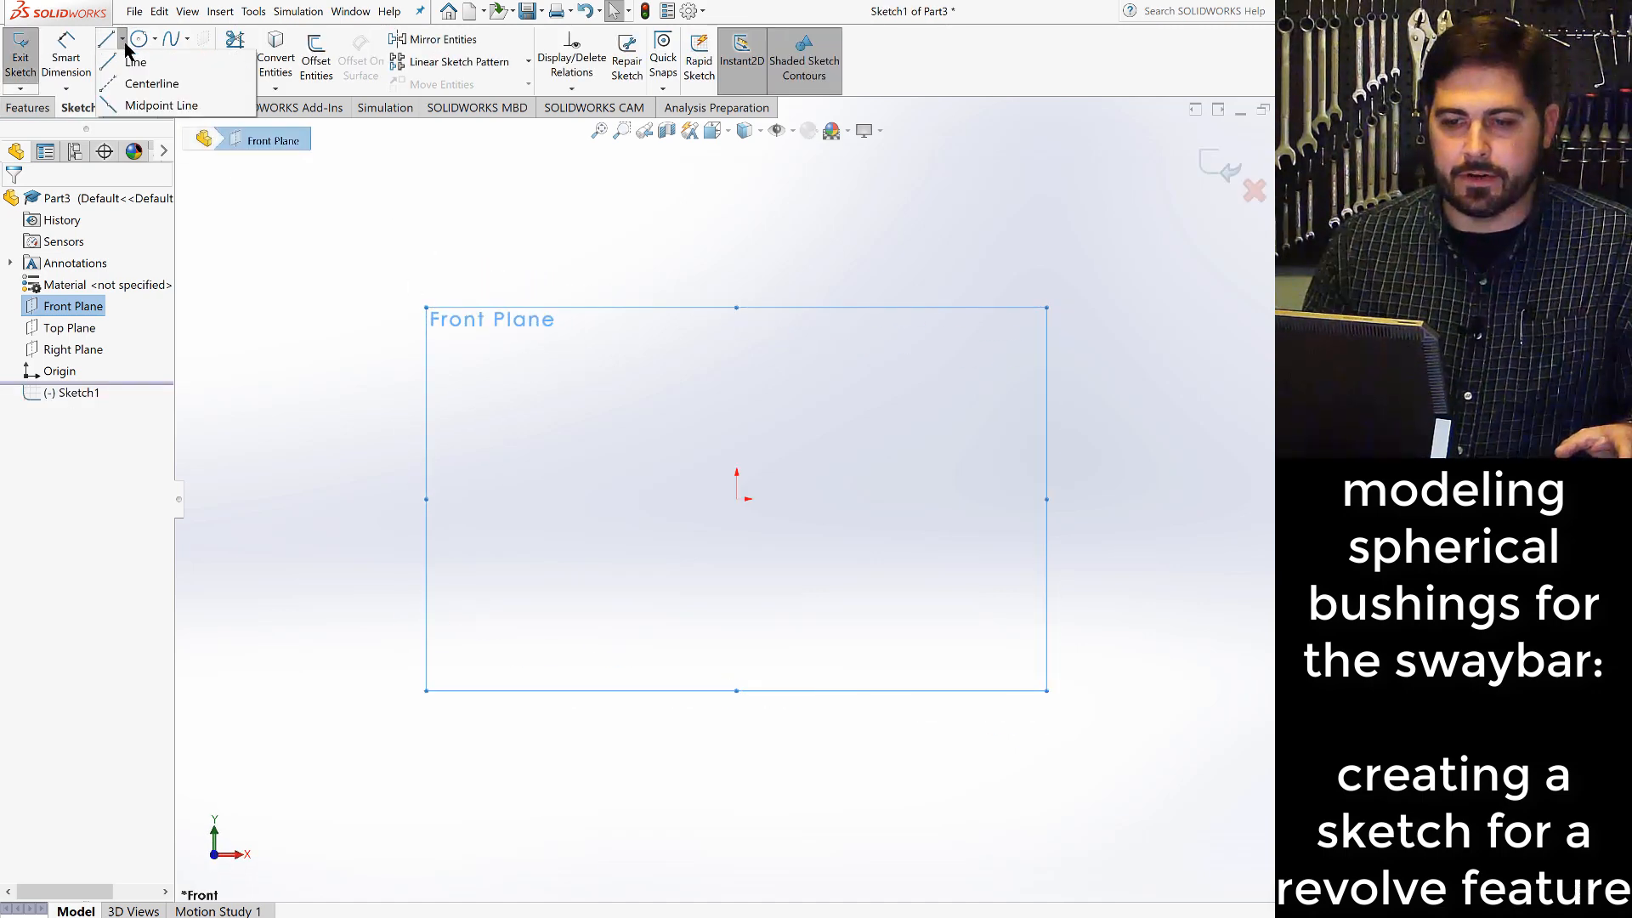
click(151, 84)
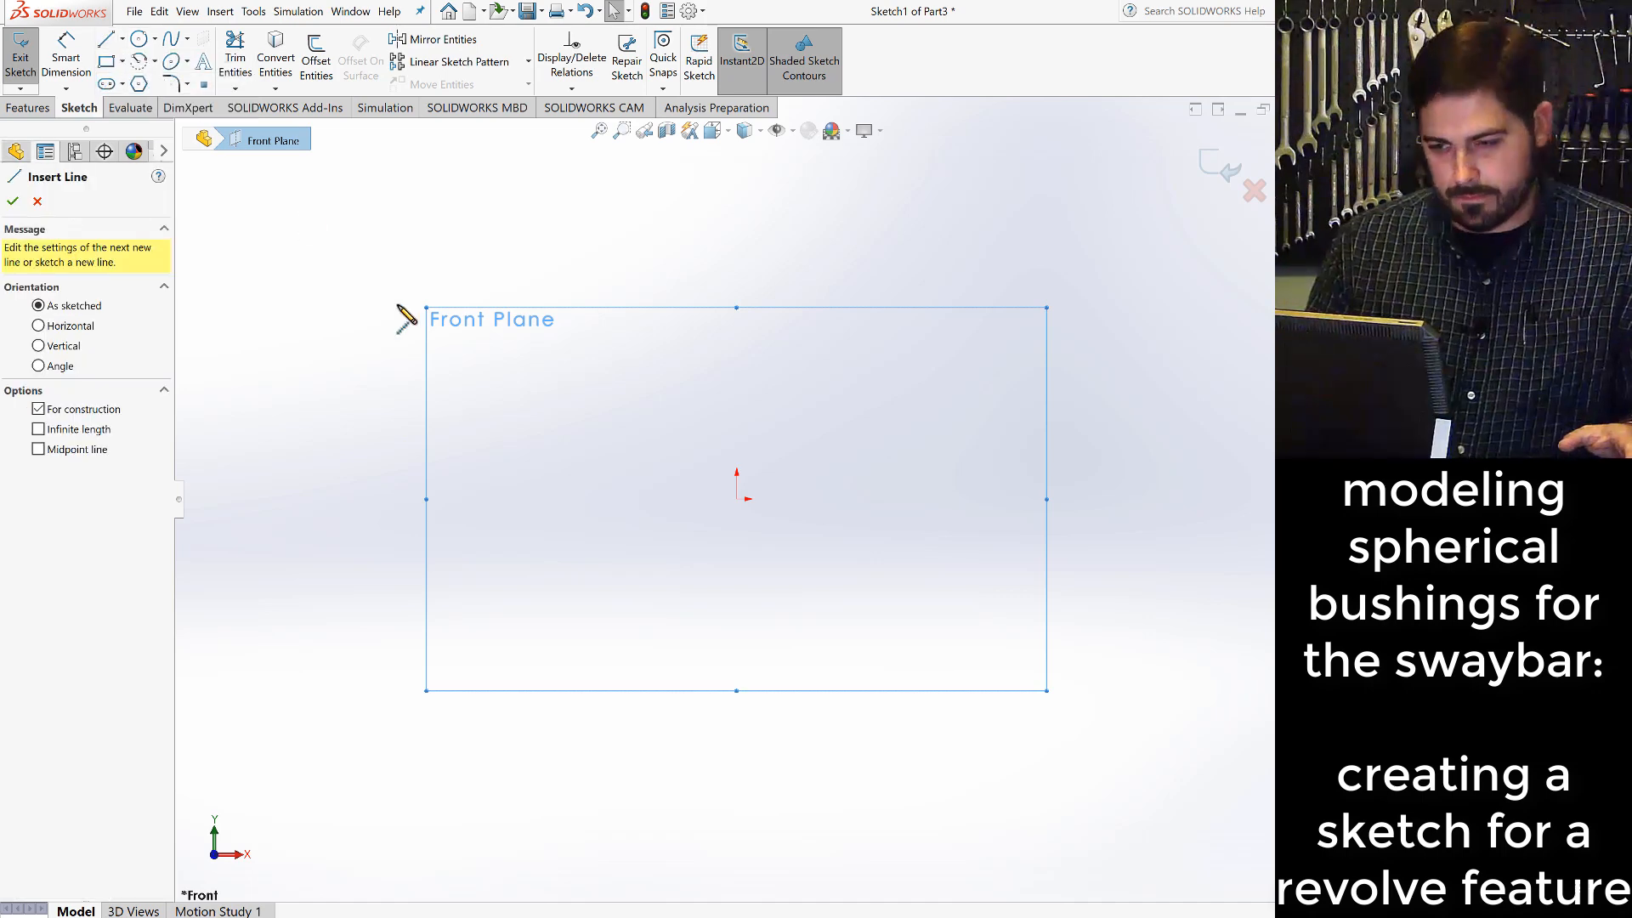
click(639, 525)
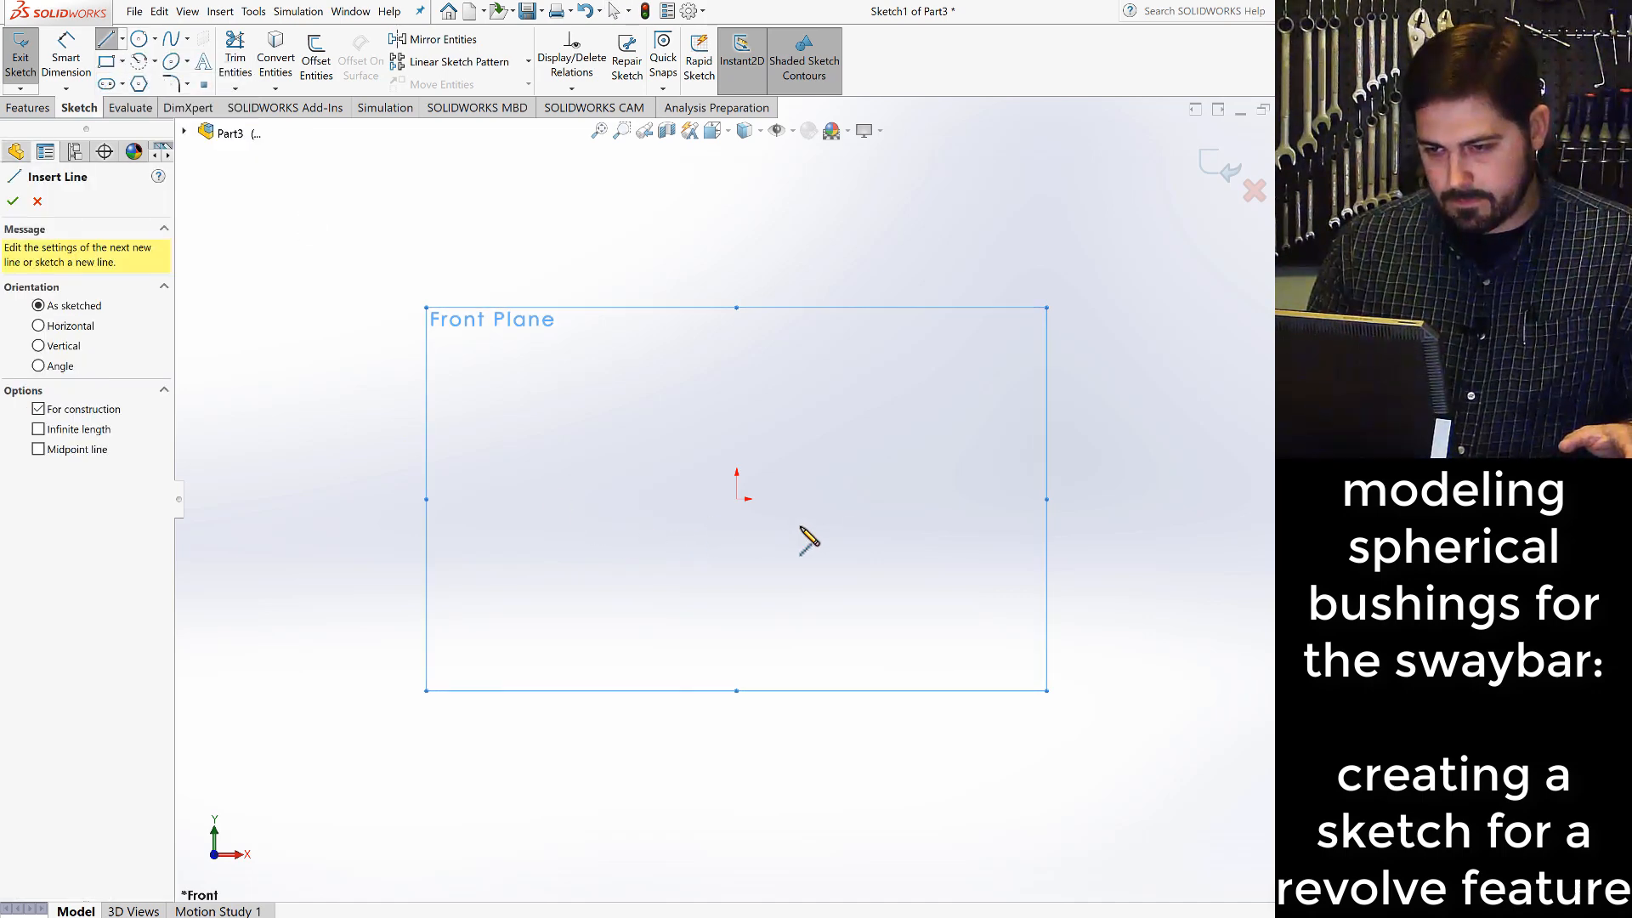
click(860, 526)
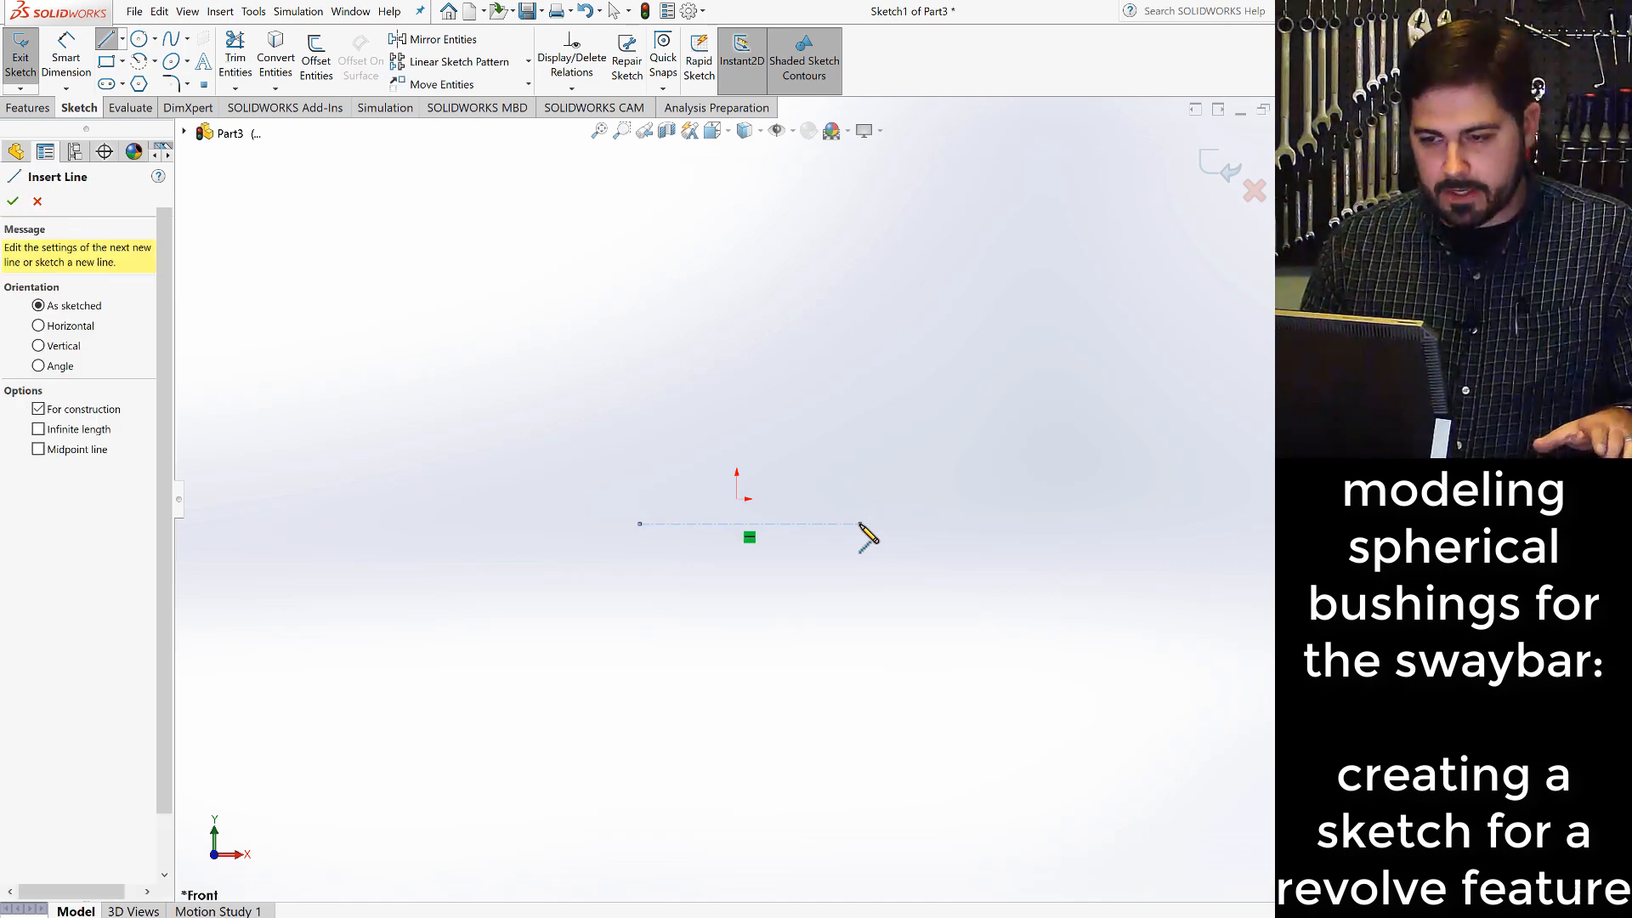
key(Escape)
- Make the midpoint of the horizontal centerline coincident with the origin
scroll(790, 564, down, 2)
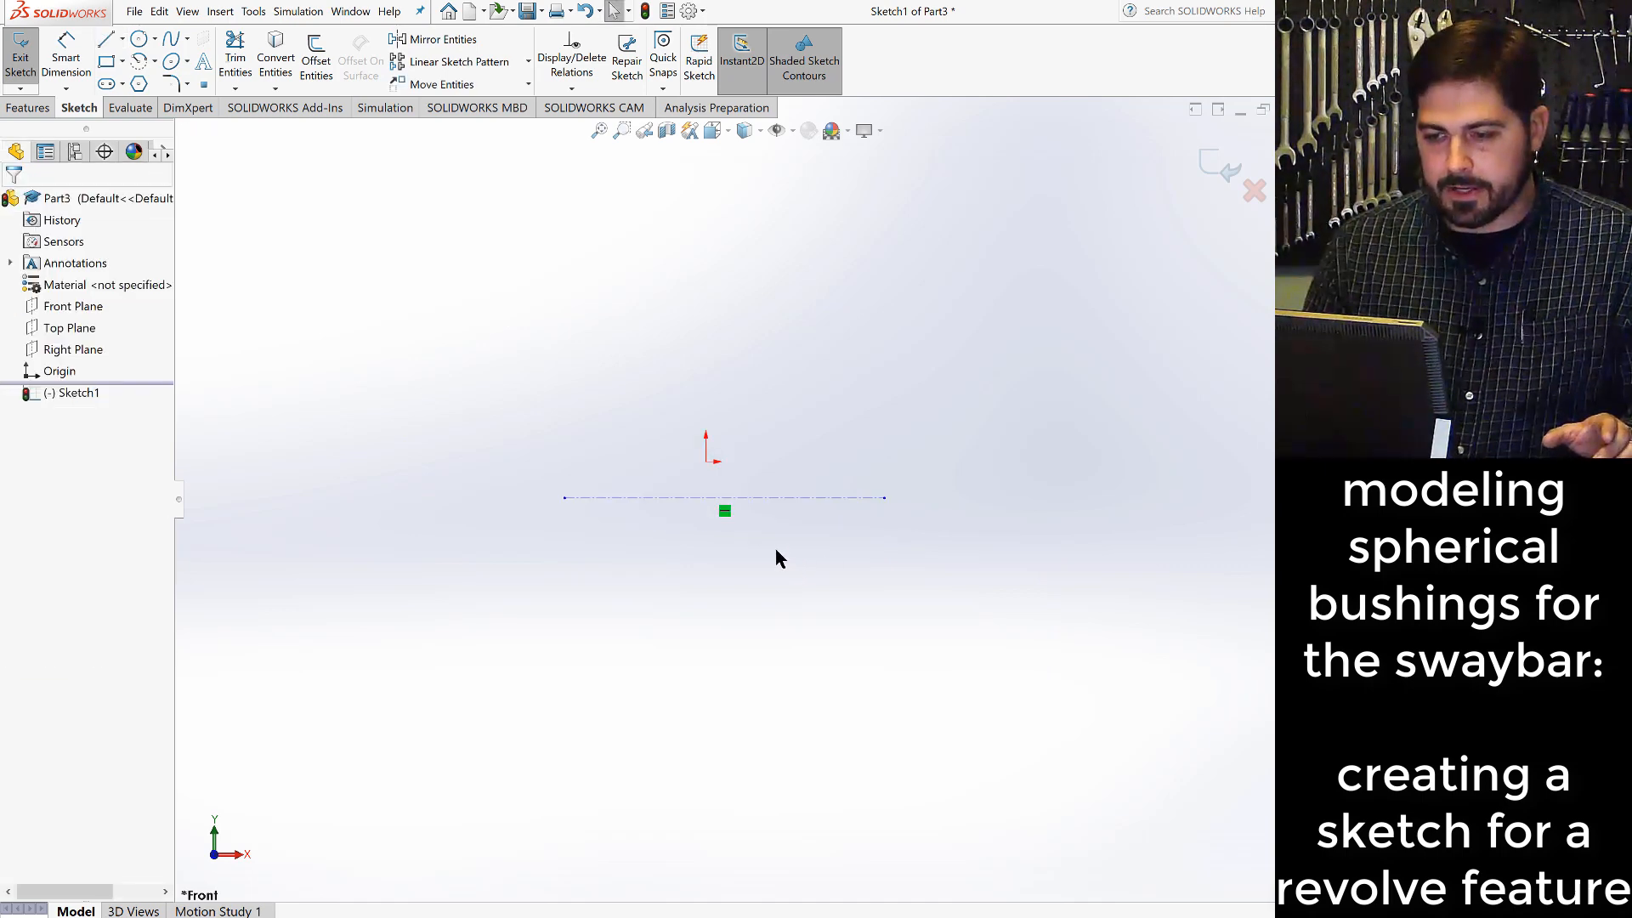
right_click(725, 507)
key(Escape)
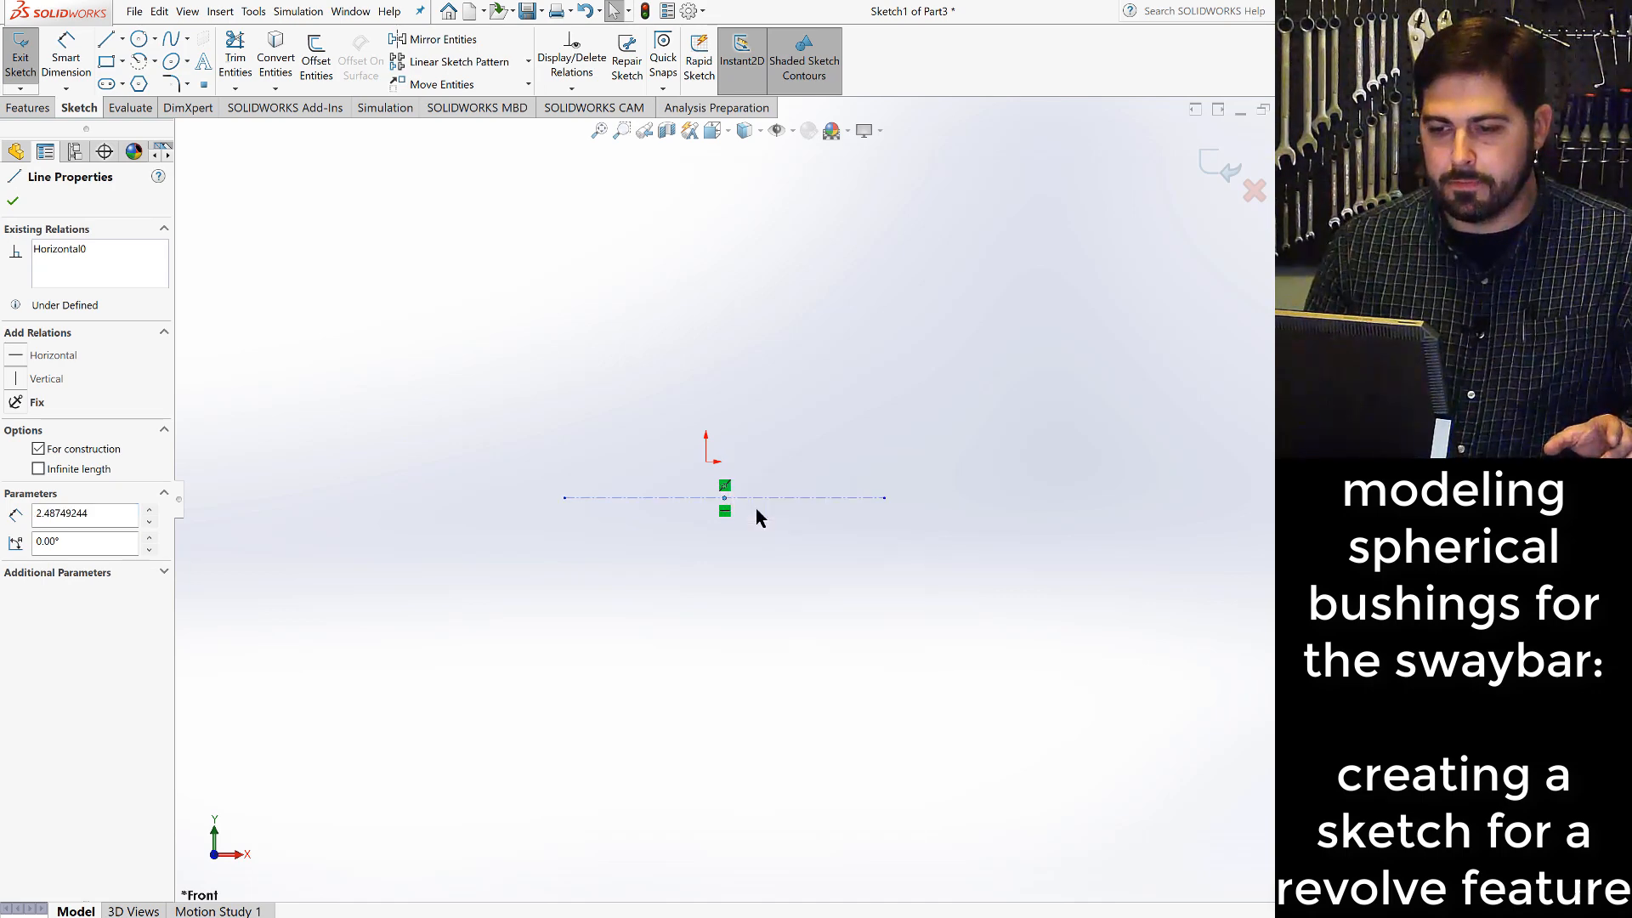
click(707, 464)
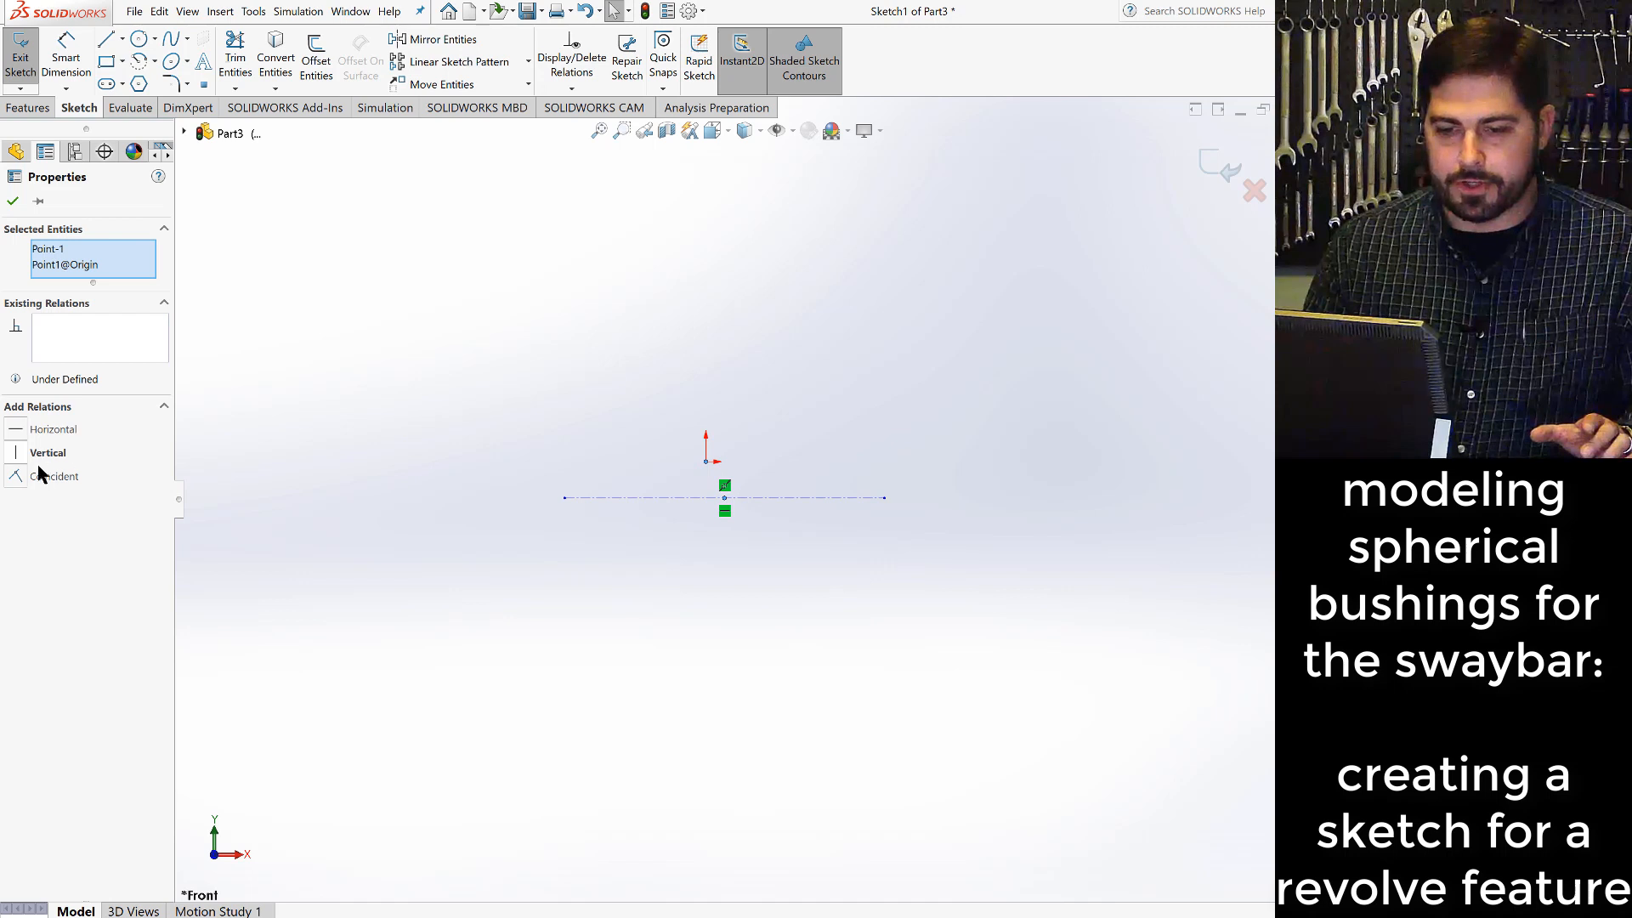
click(18, 478)
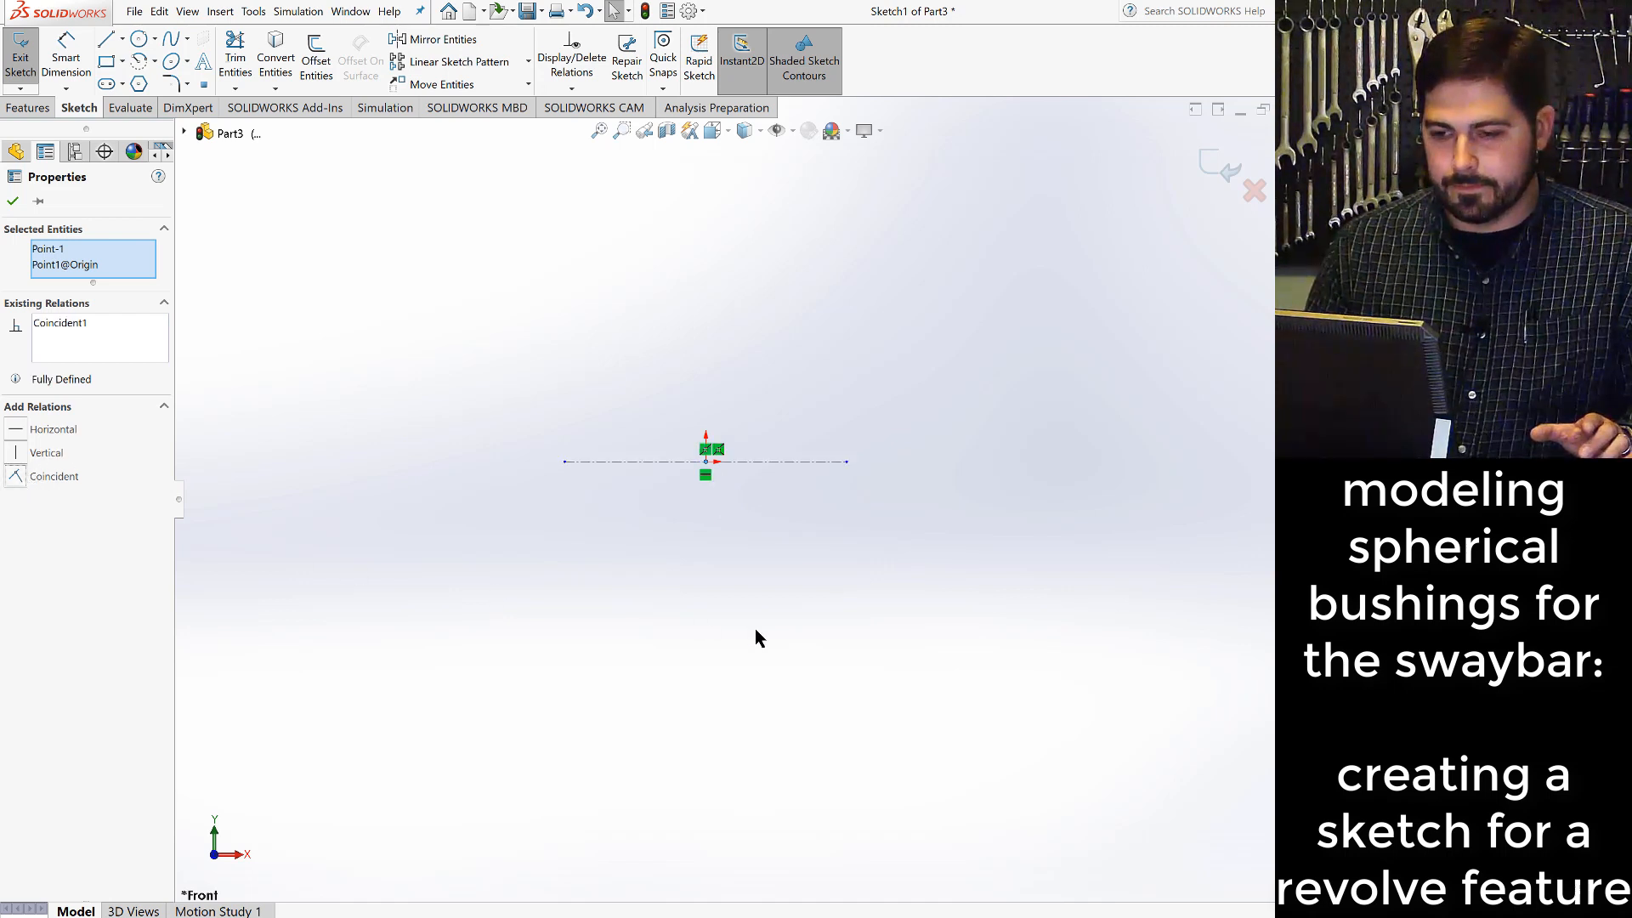
key(Escape)
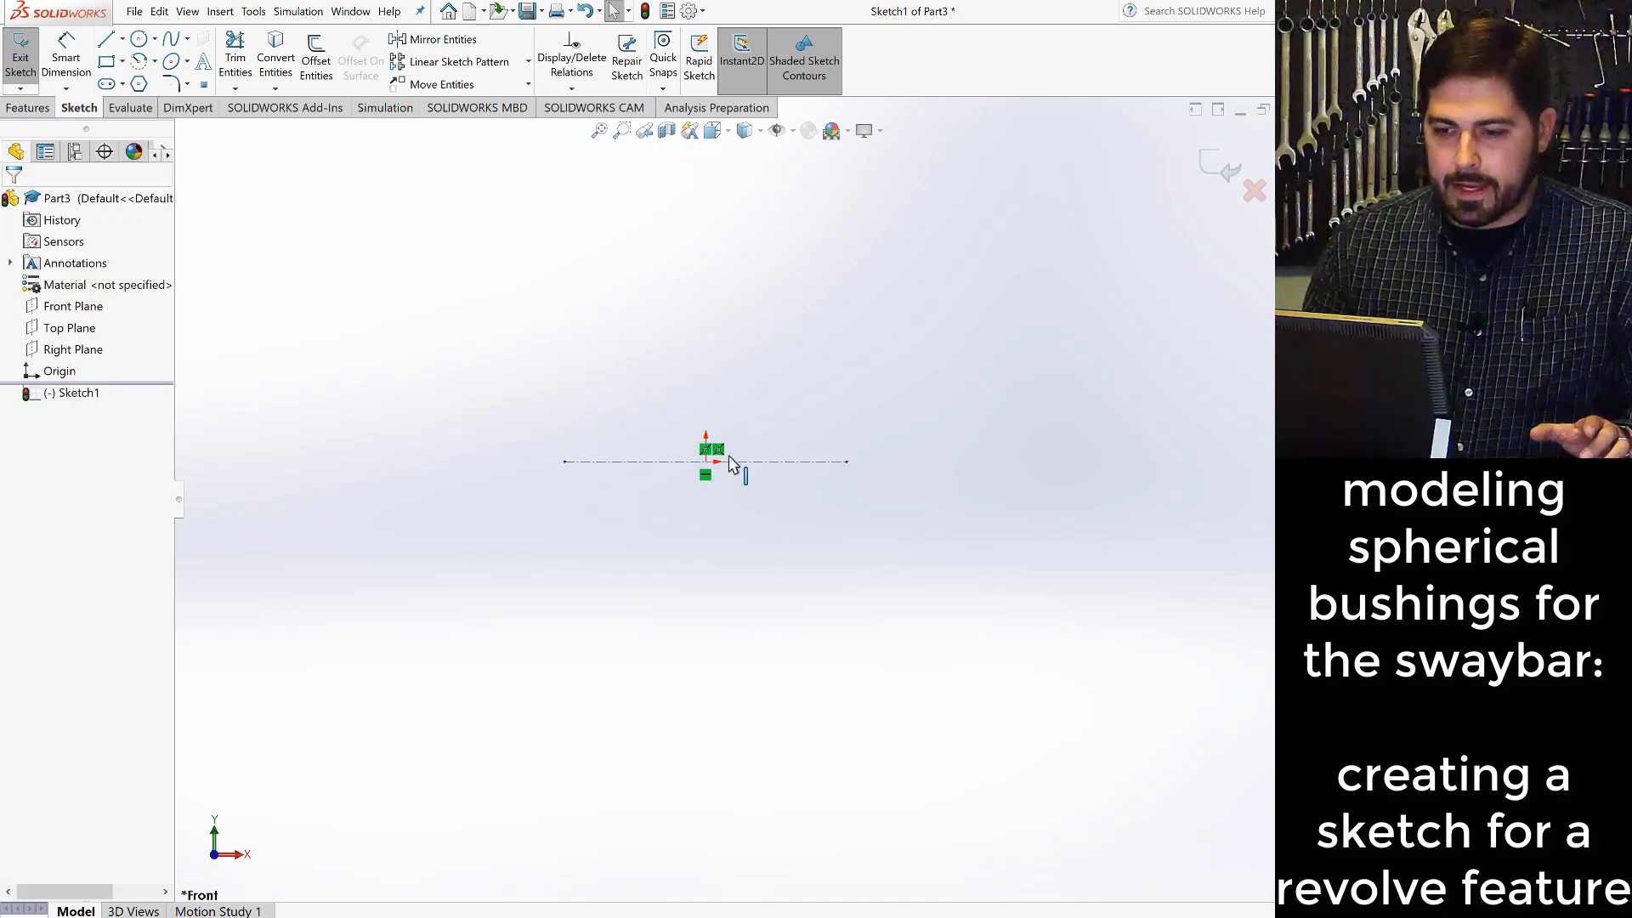
- Sketch a horizontal solid line about 1.18 in long above the centerline, spanning both sides of the origin
click(105, 38)
click(627, 363)
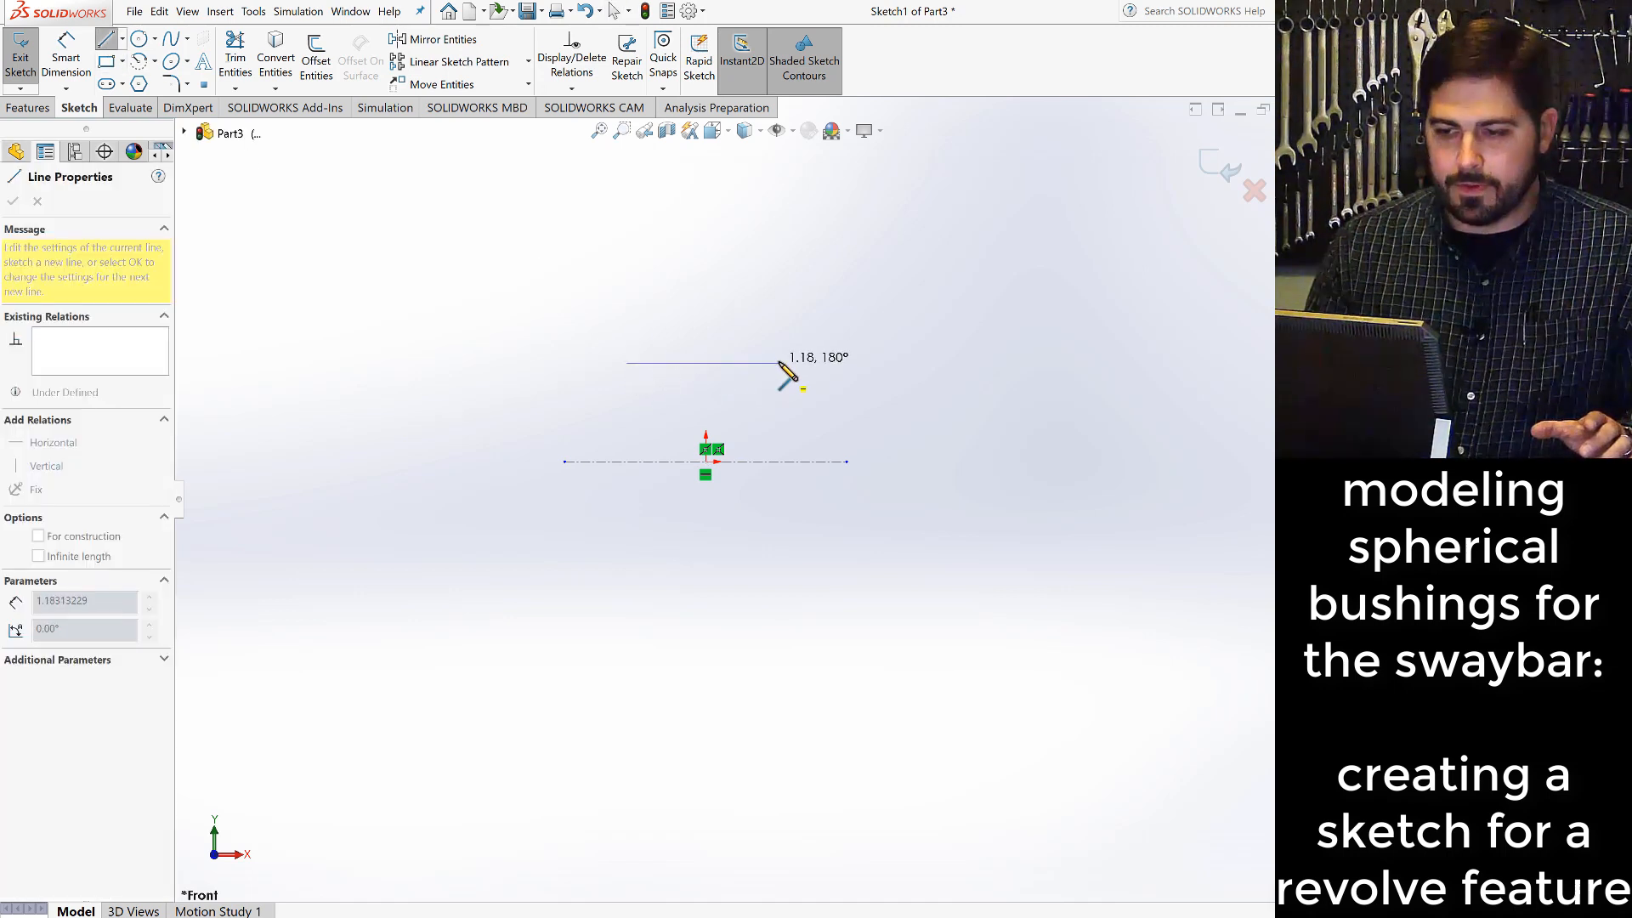
click(779, 363)
key(Escape)
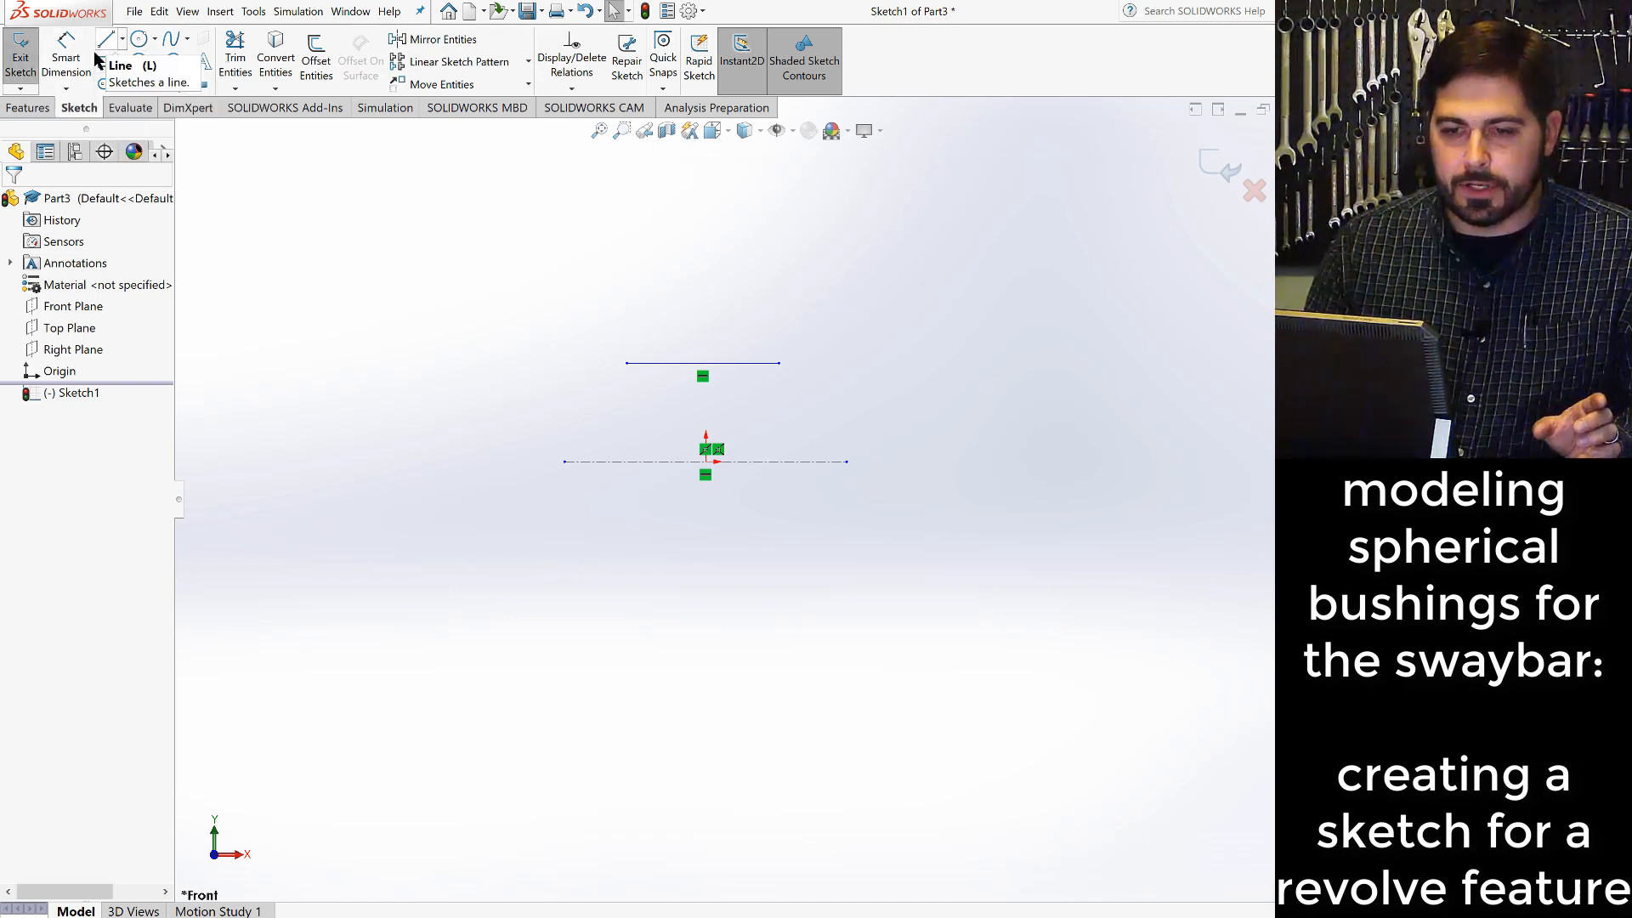
- Dimension the distance between the horizontal centerline and the solid line above it as 0.25 in
click(65, 58)
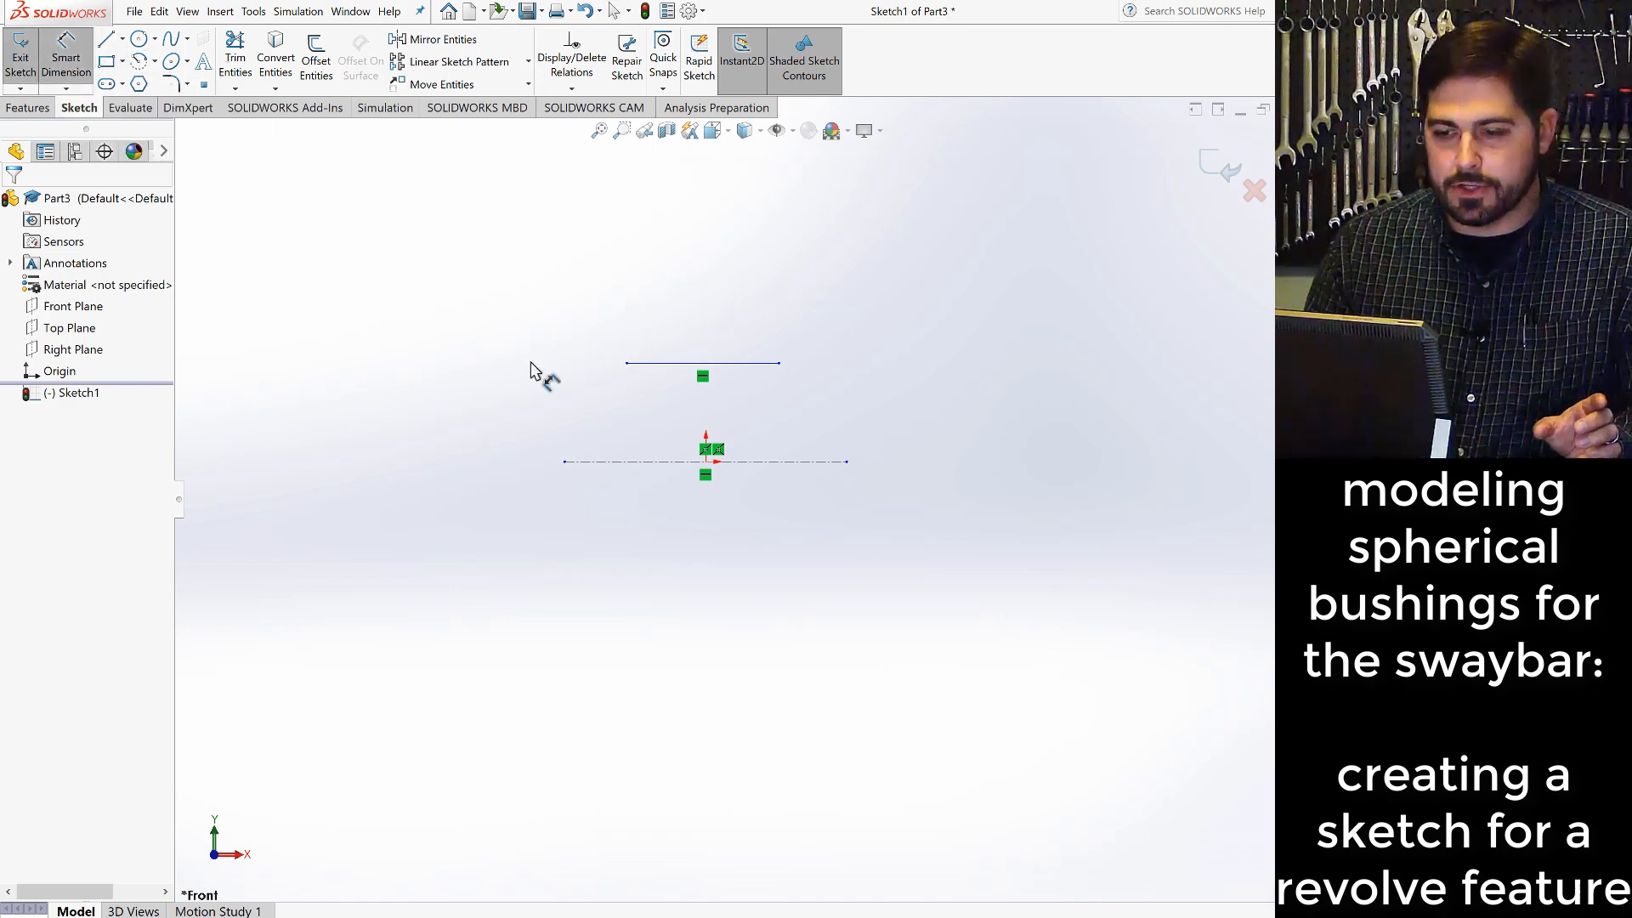
click(658, 462)
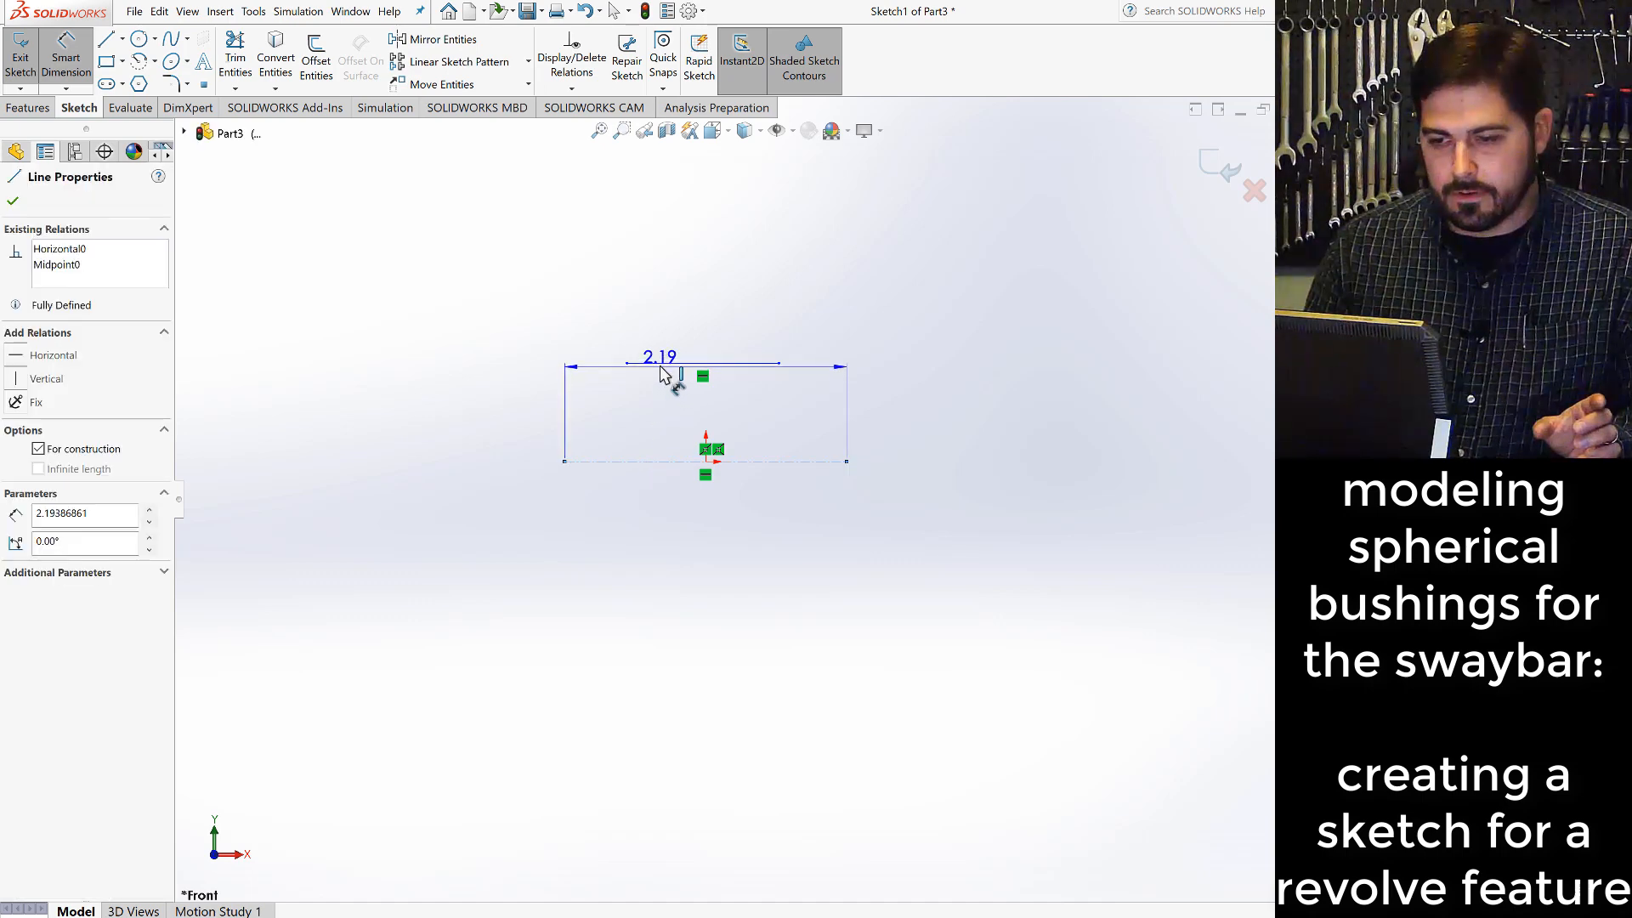
click(652, 363)
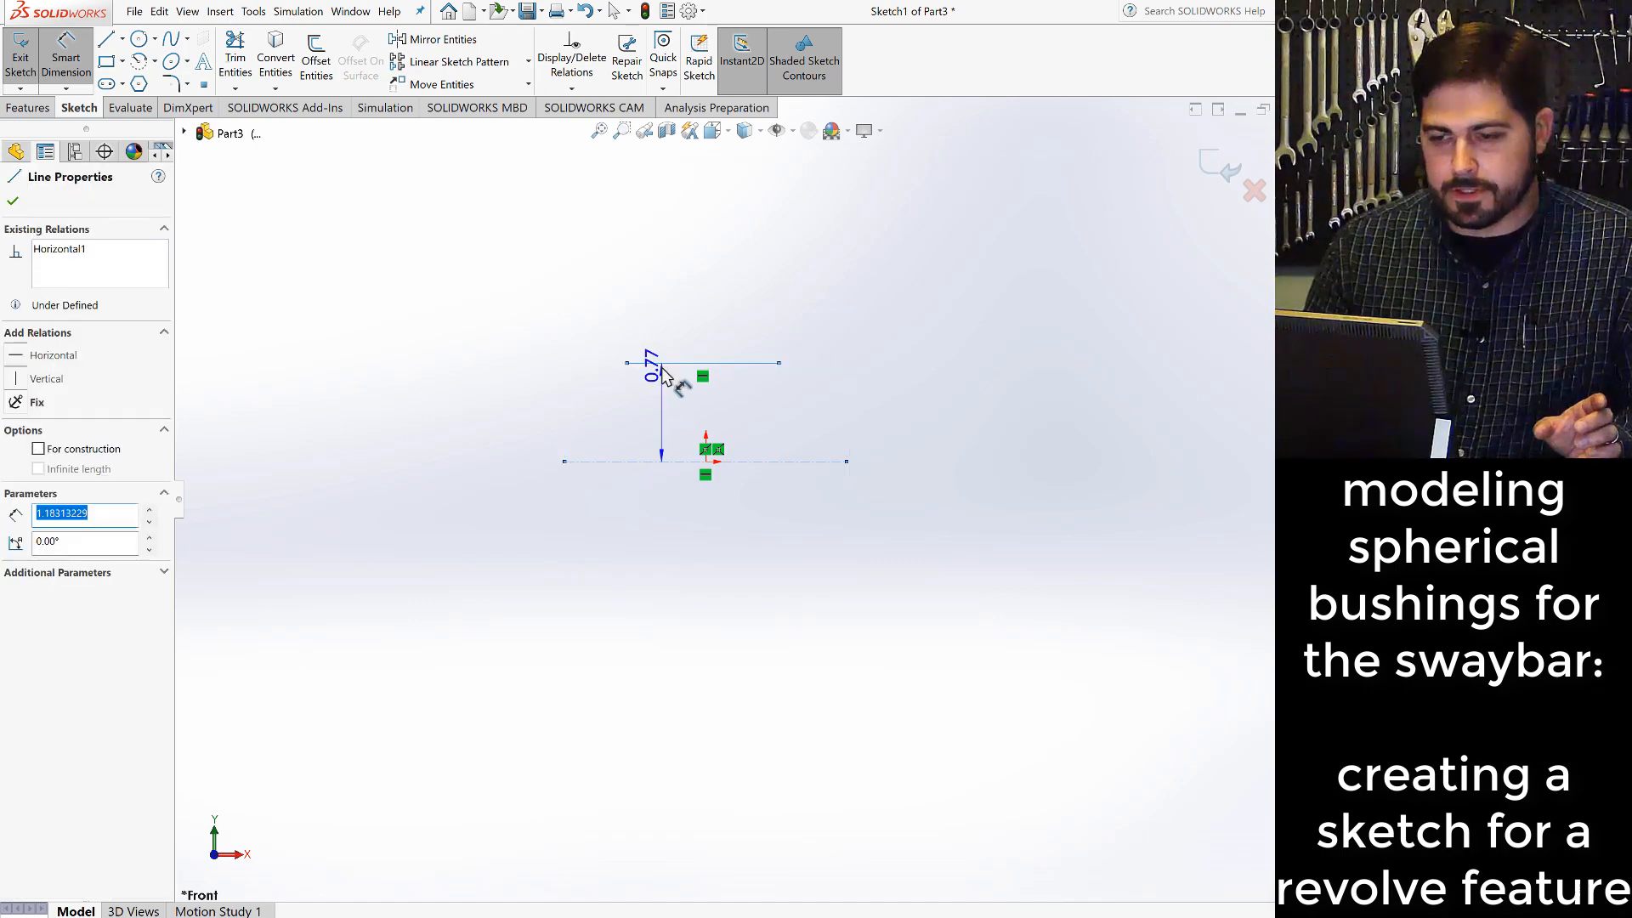
click(658, 419)
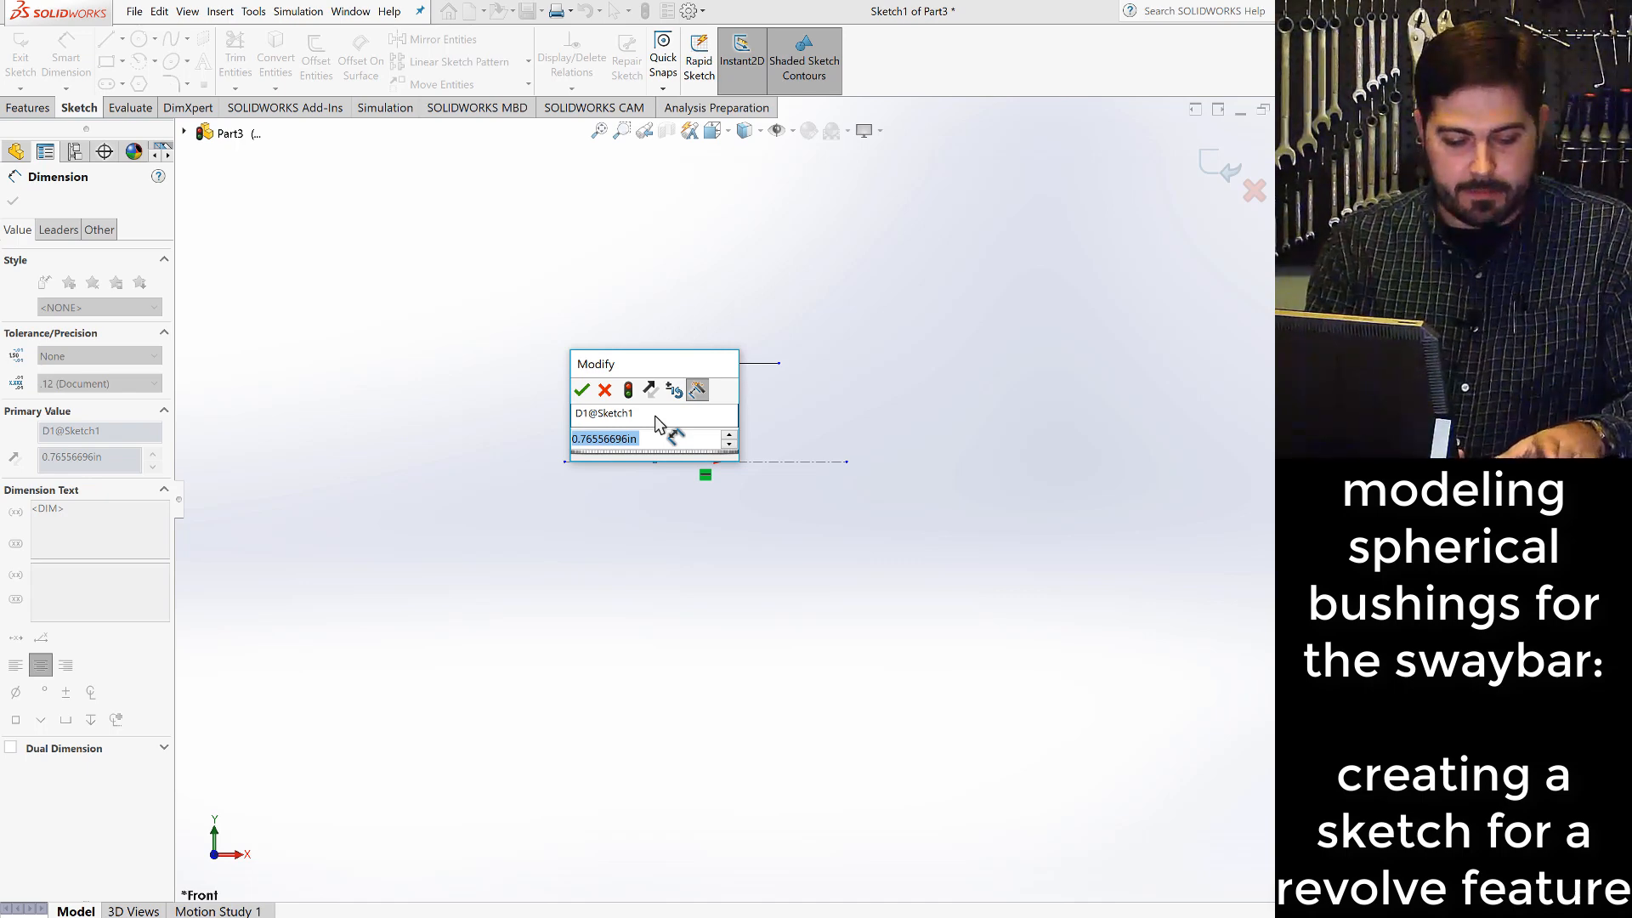
text(.25)
key(Return)
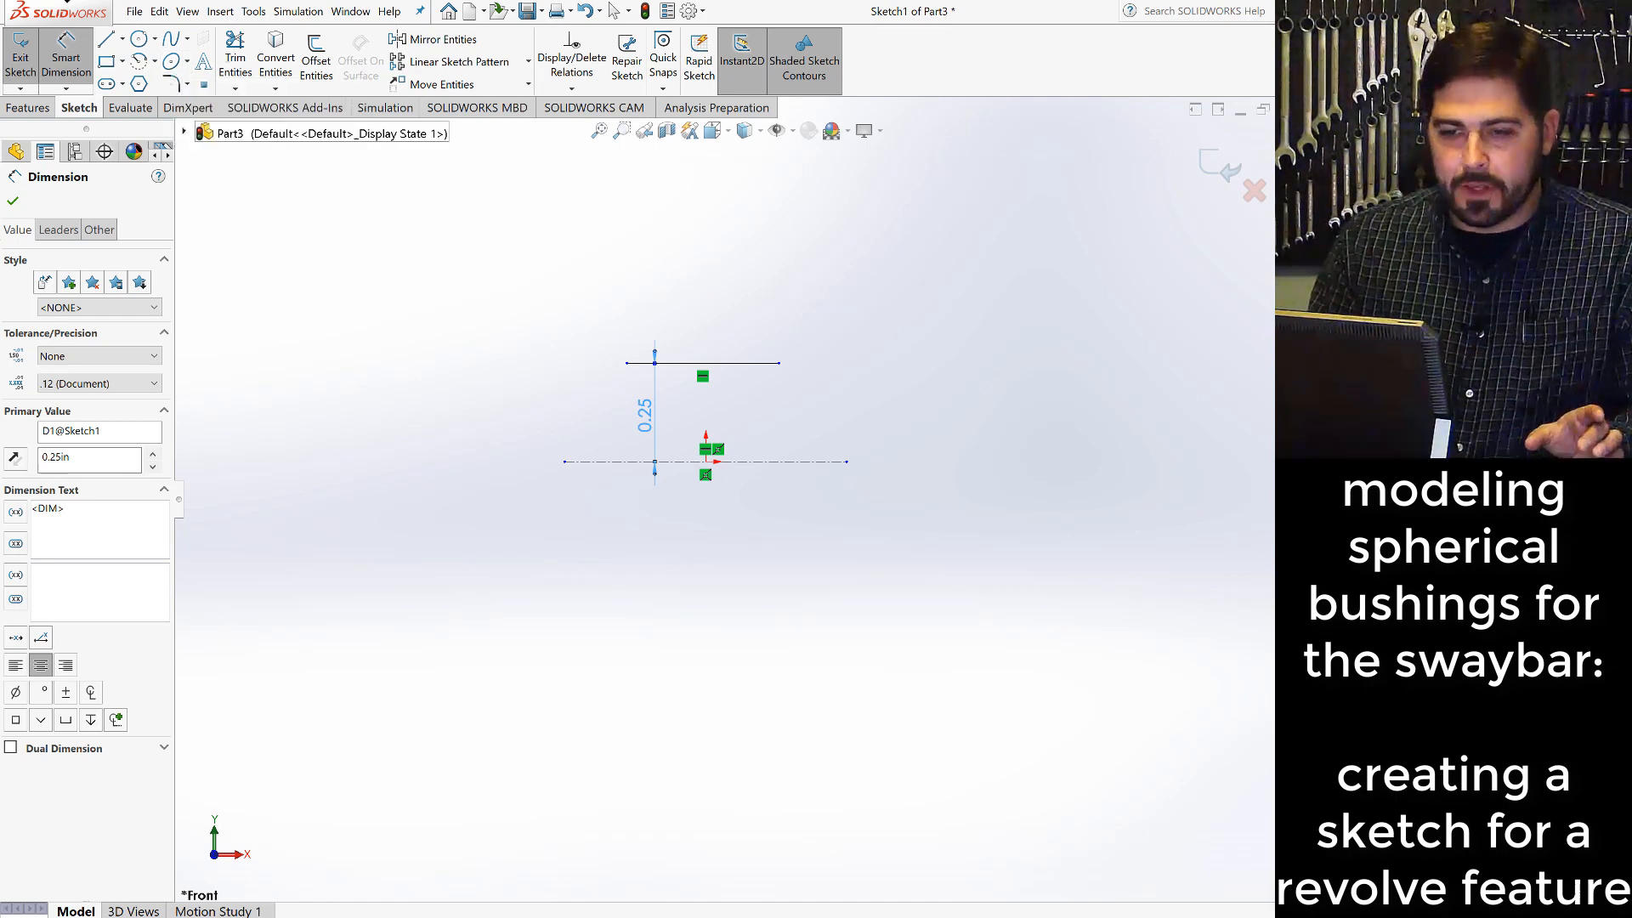
- Sketch a vertical centerline about 0.48 in long from the origin up past the horizontal solid line
click(122, 39)
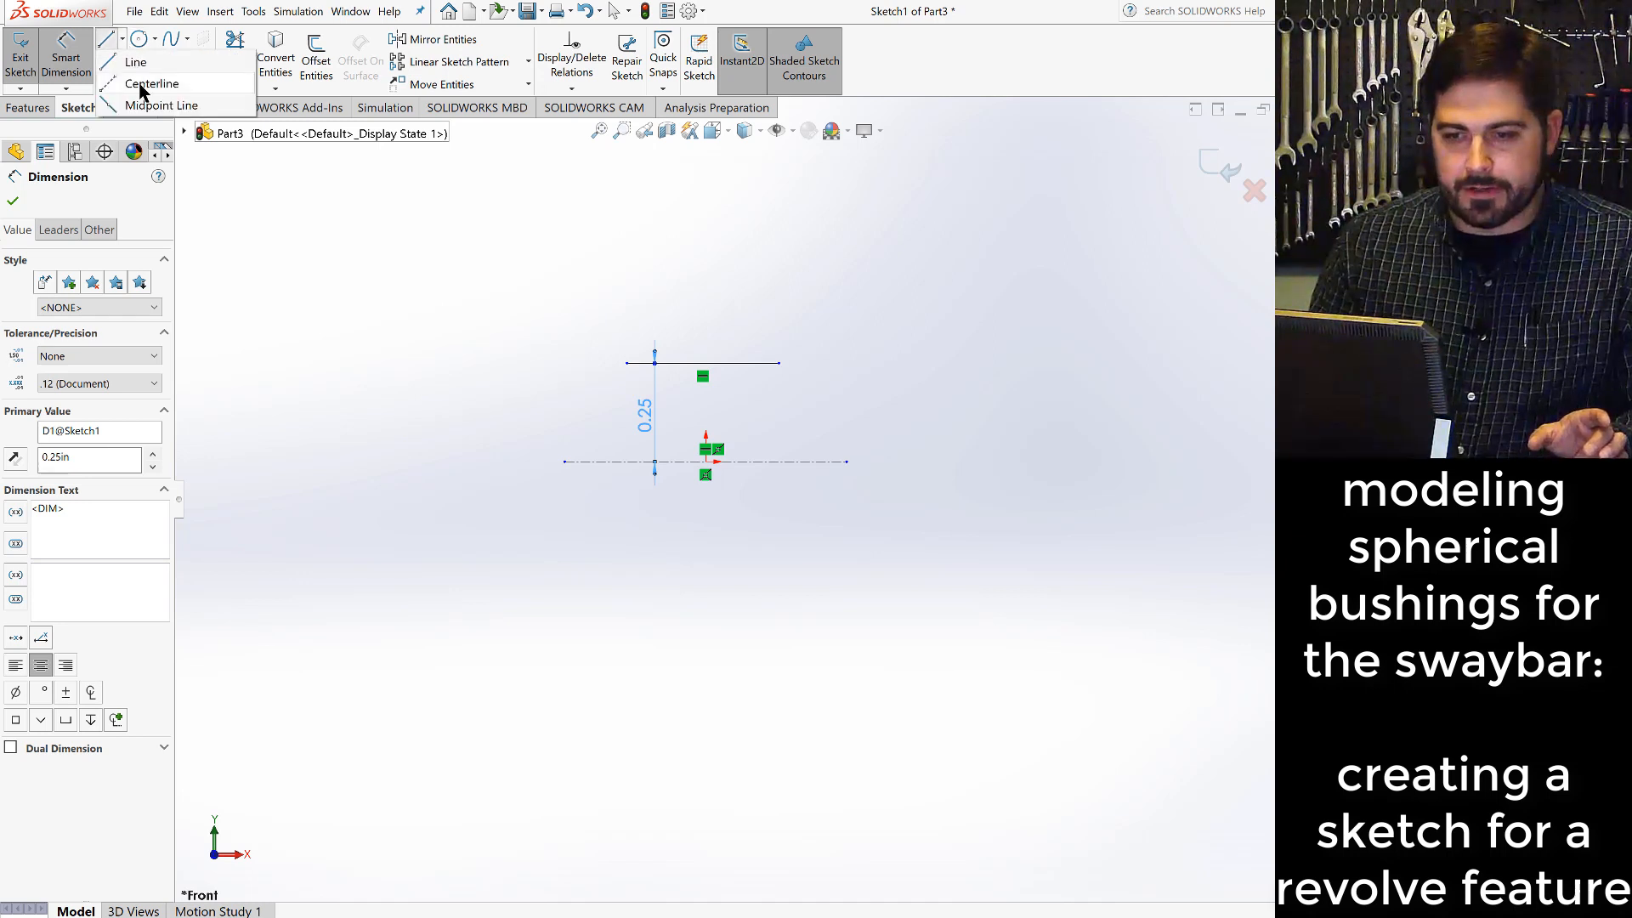
click(145, 84)
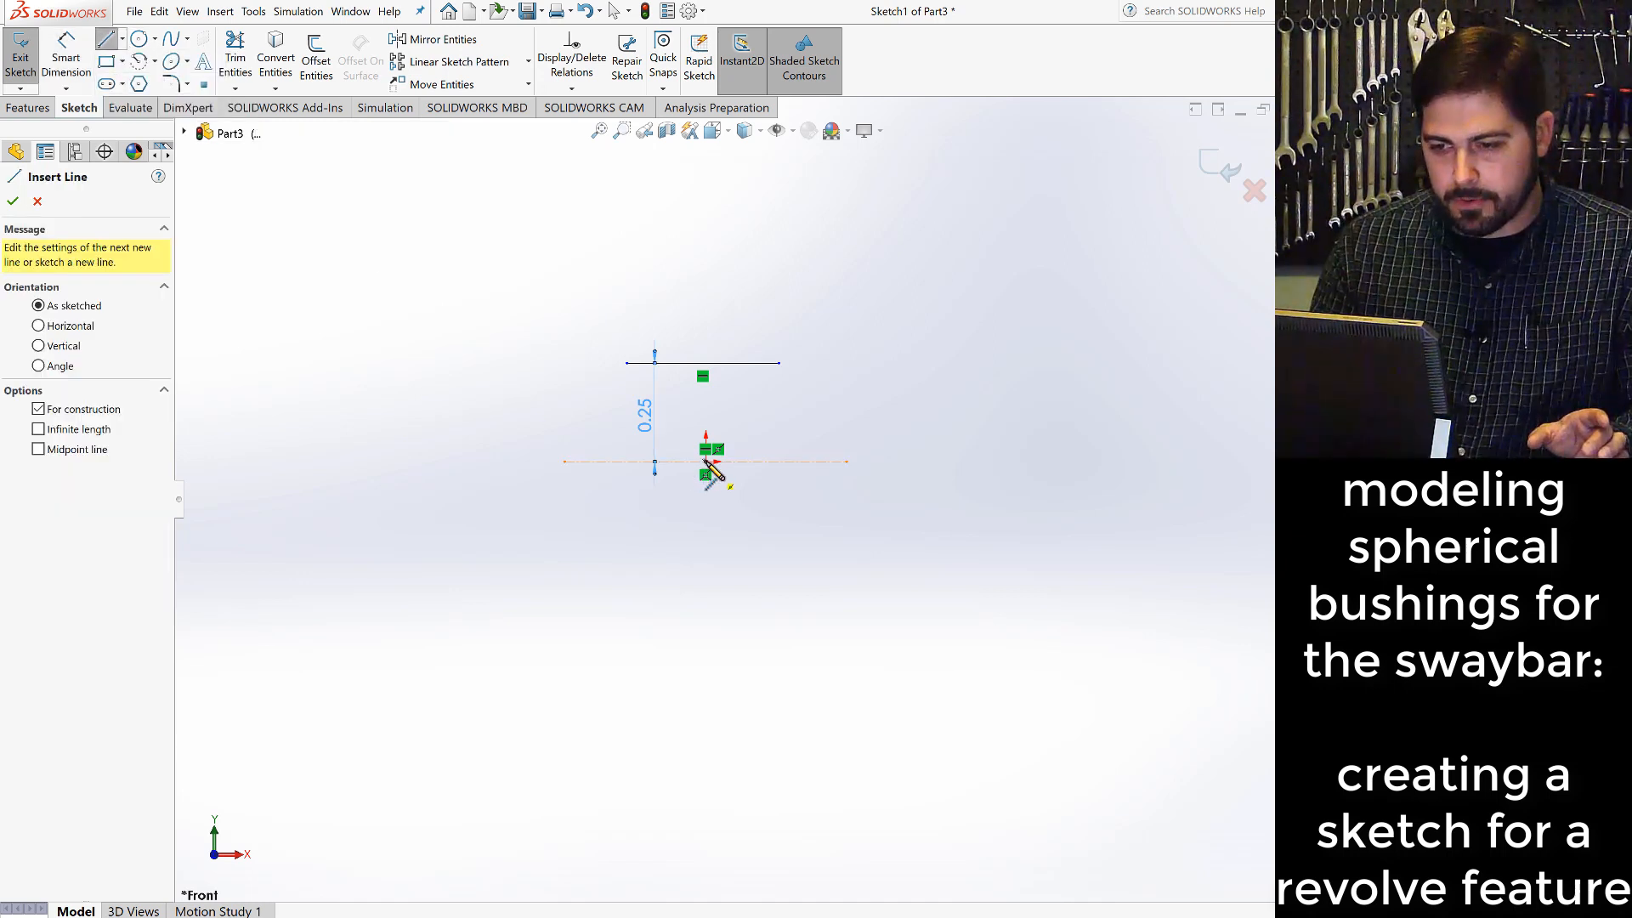
click(705, 462)
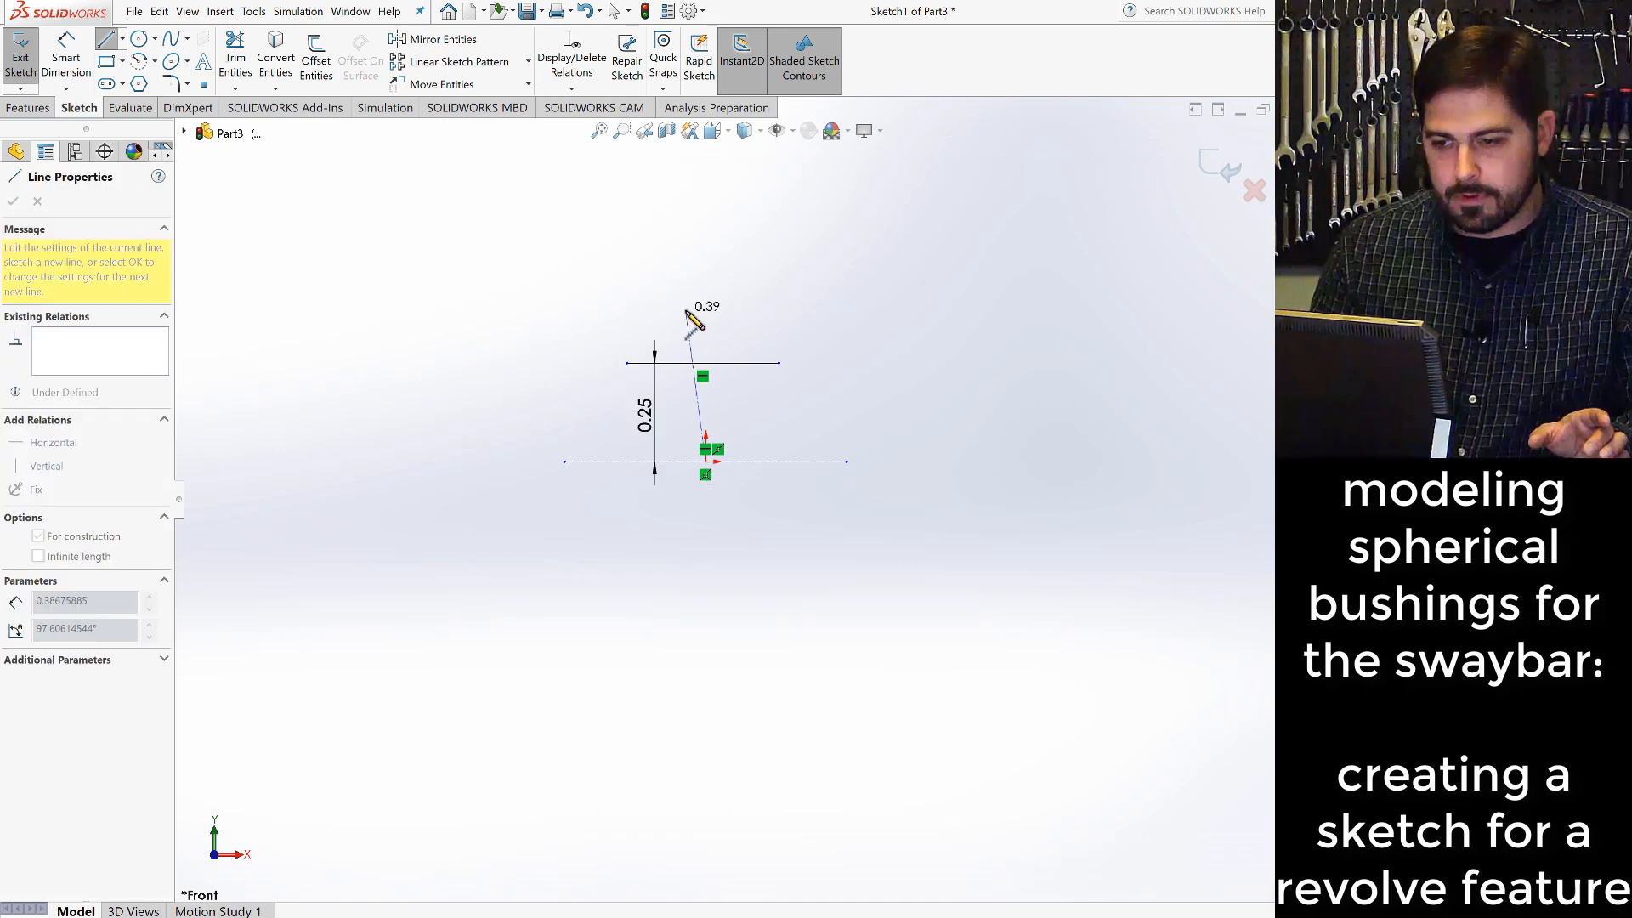
click(707, 274)
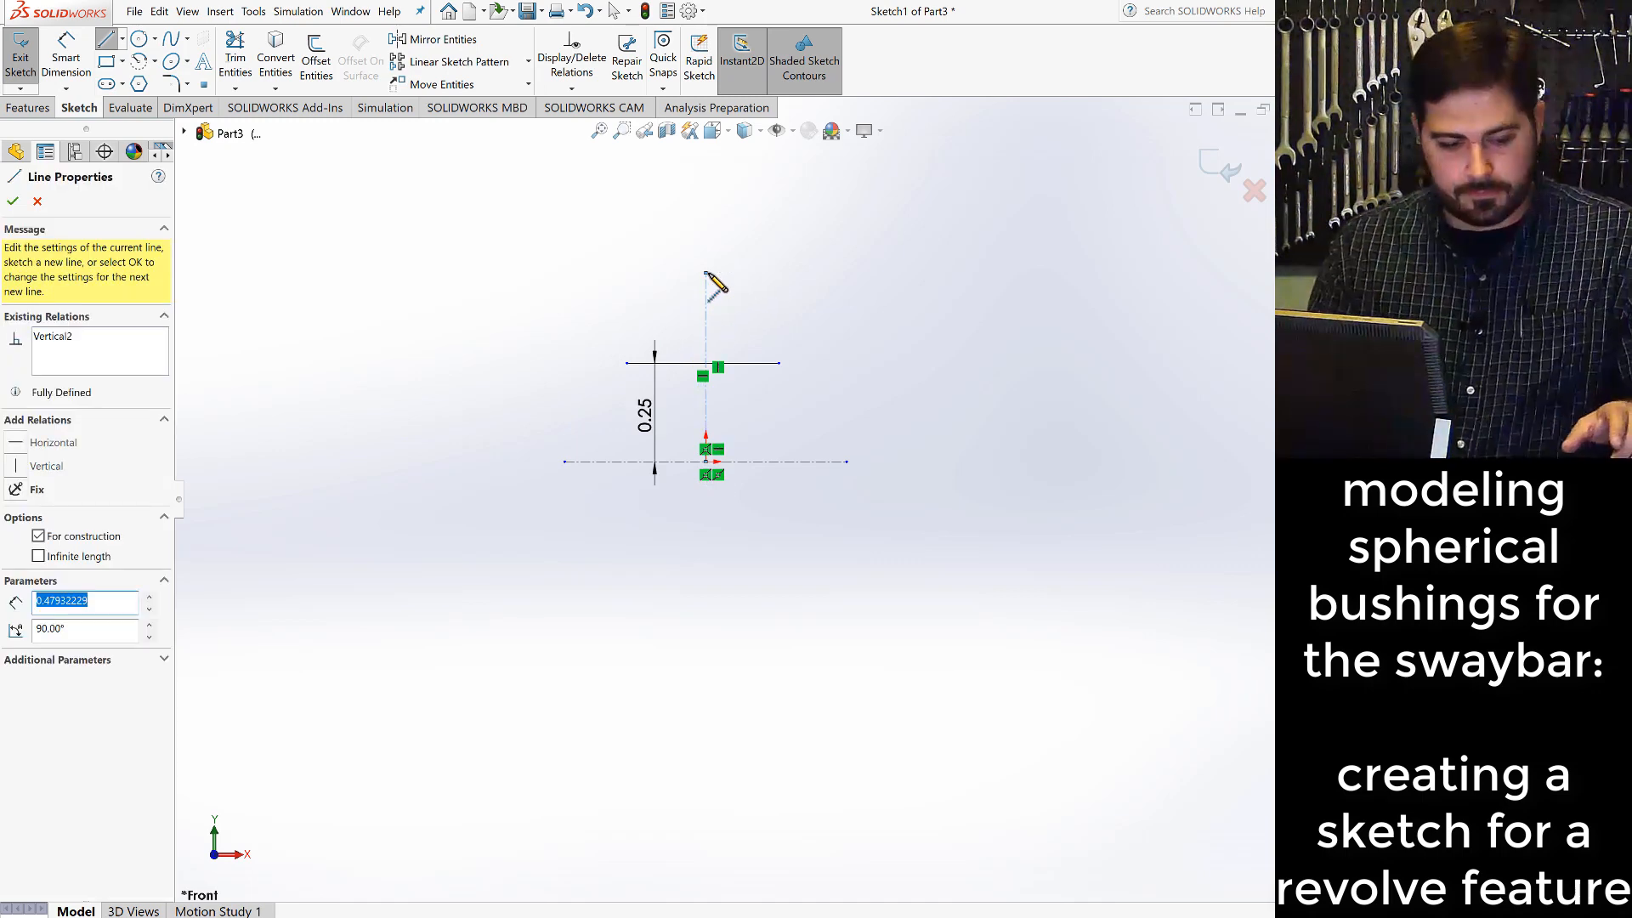
key(Escape)
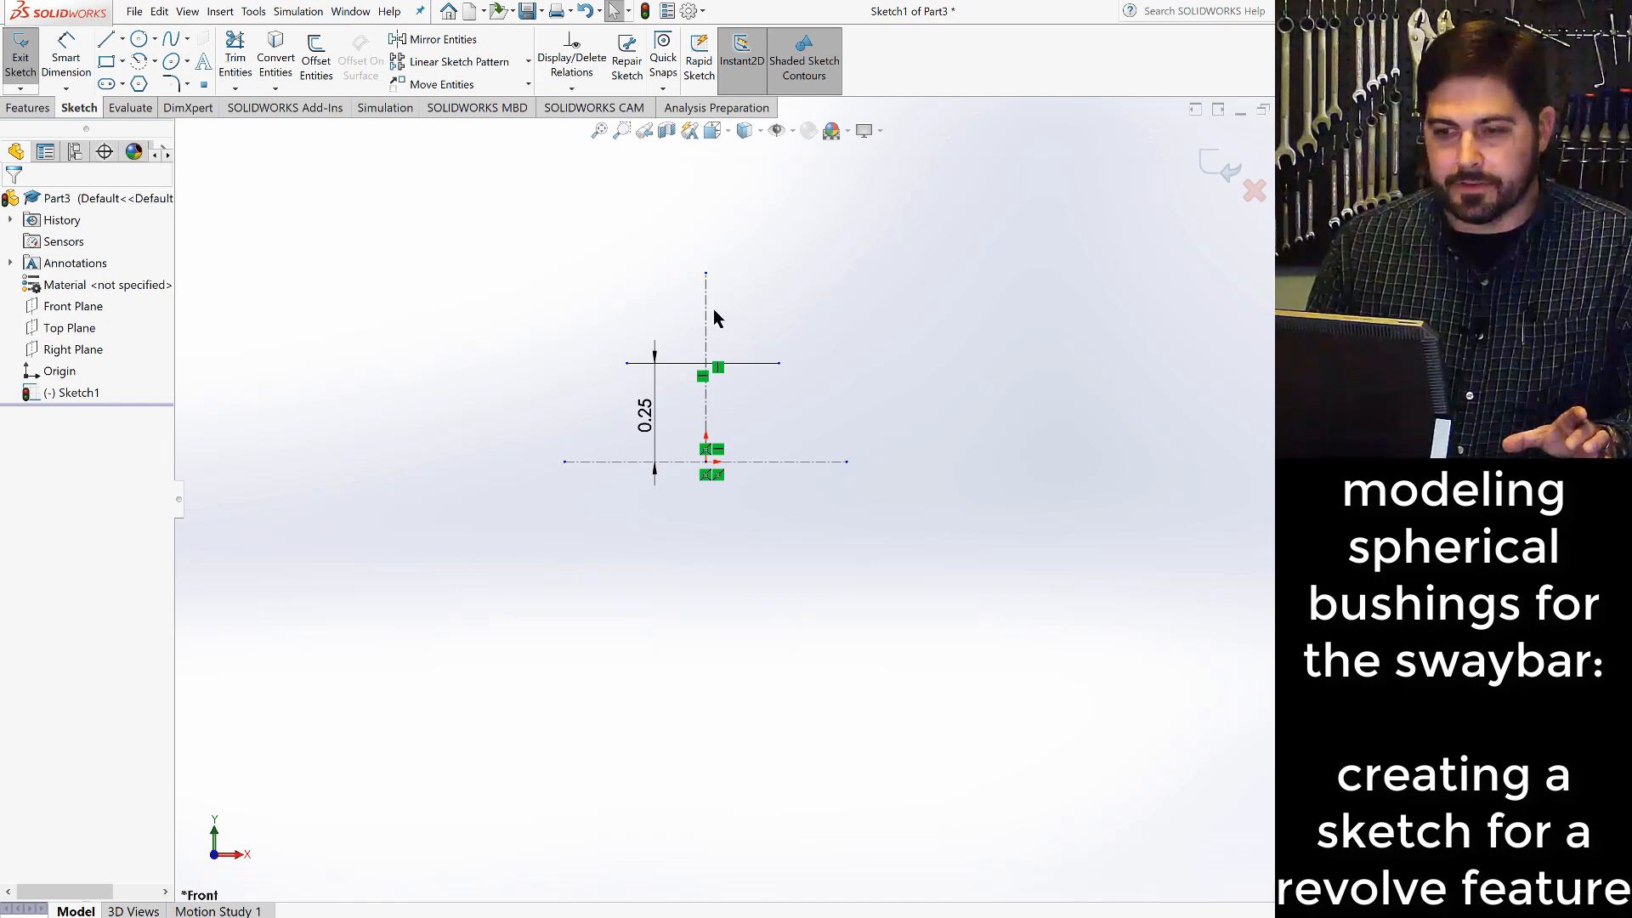
- Dimension the length of the vertical centerline as 0.5 in
click(68, 56)
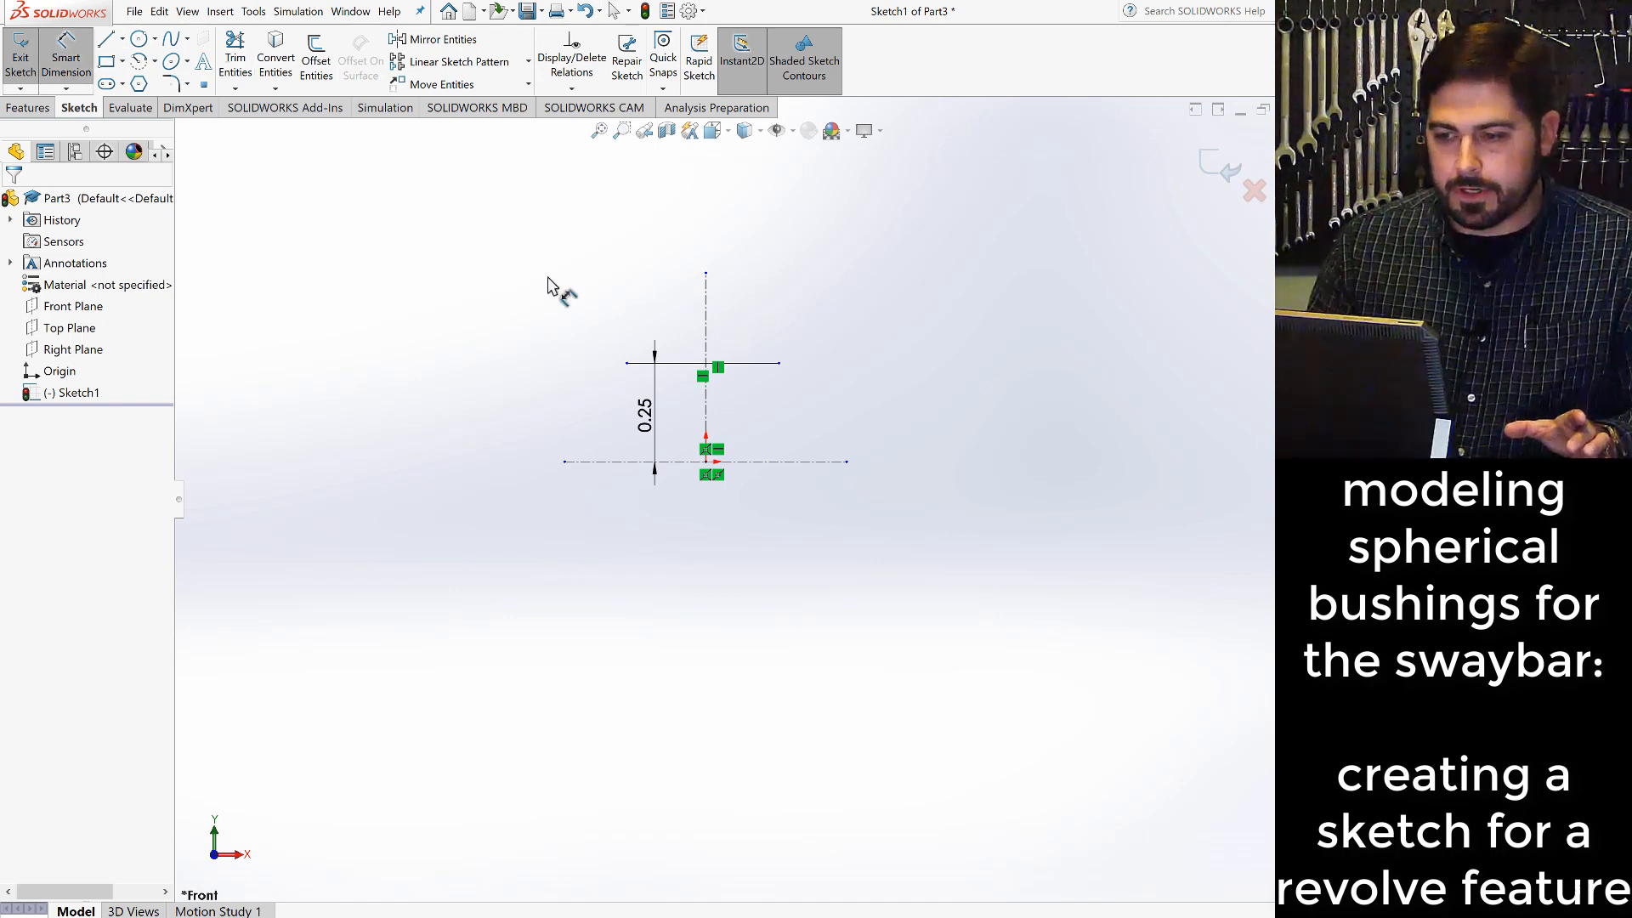
click(706, 338)
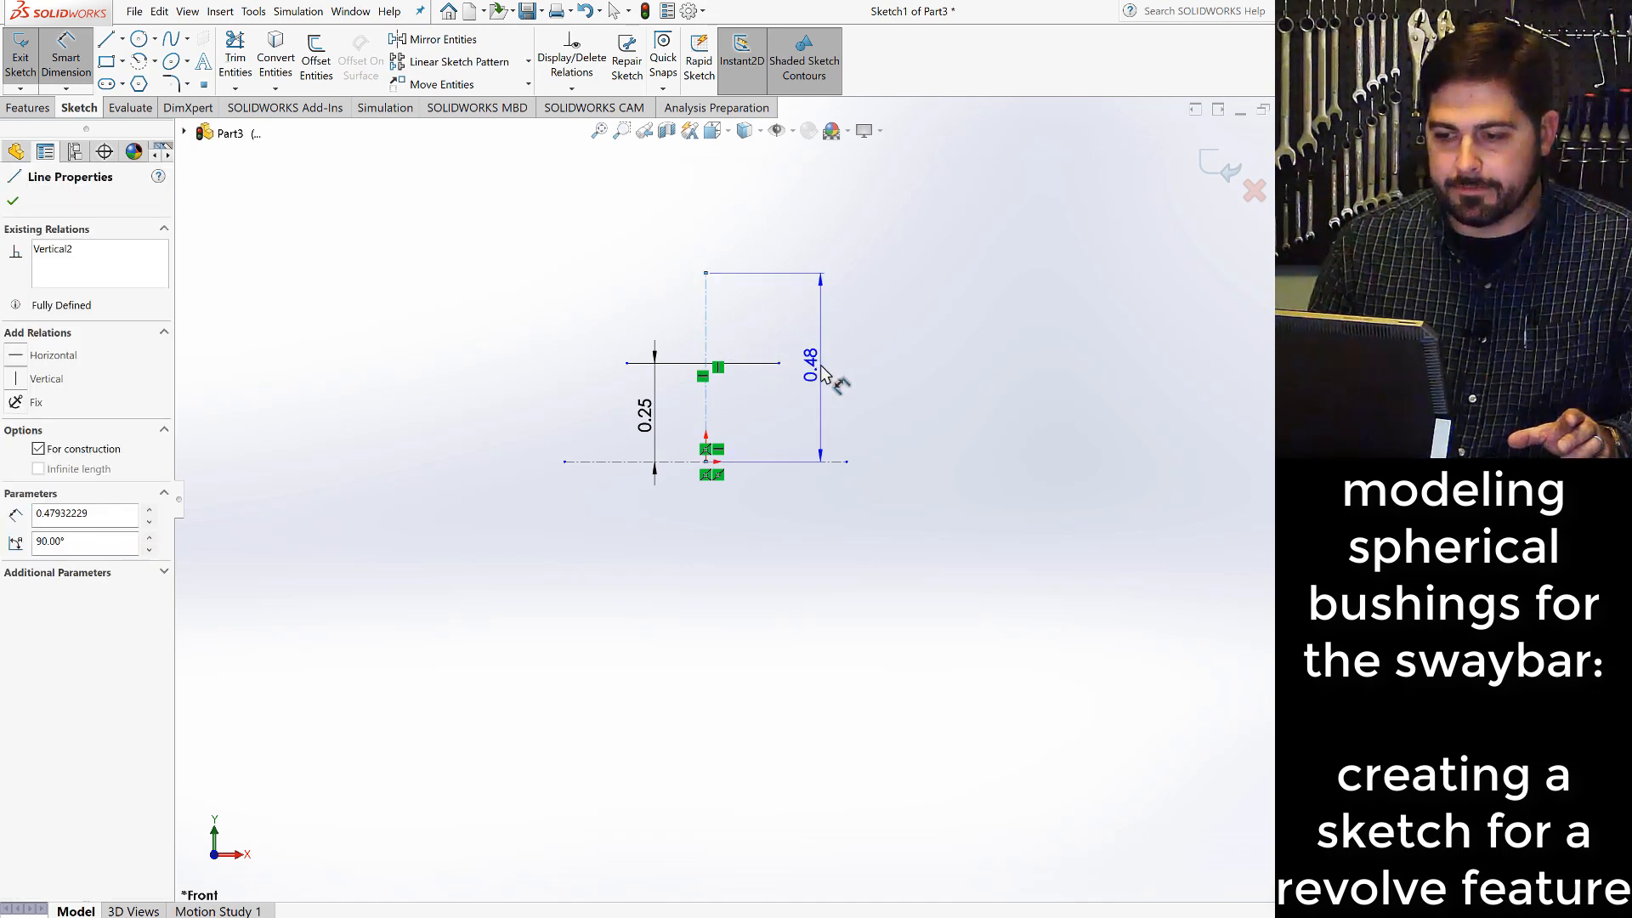
click(822, 371)
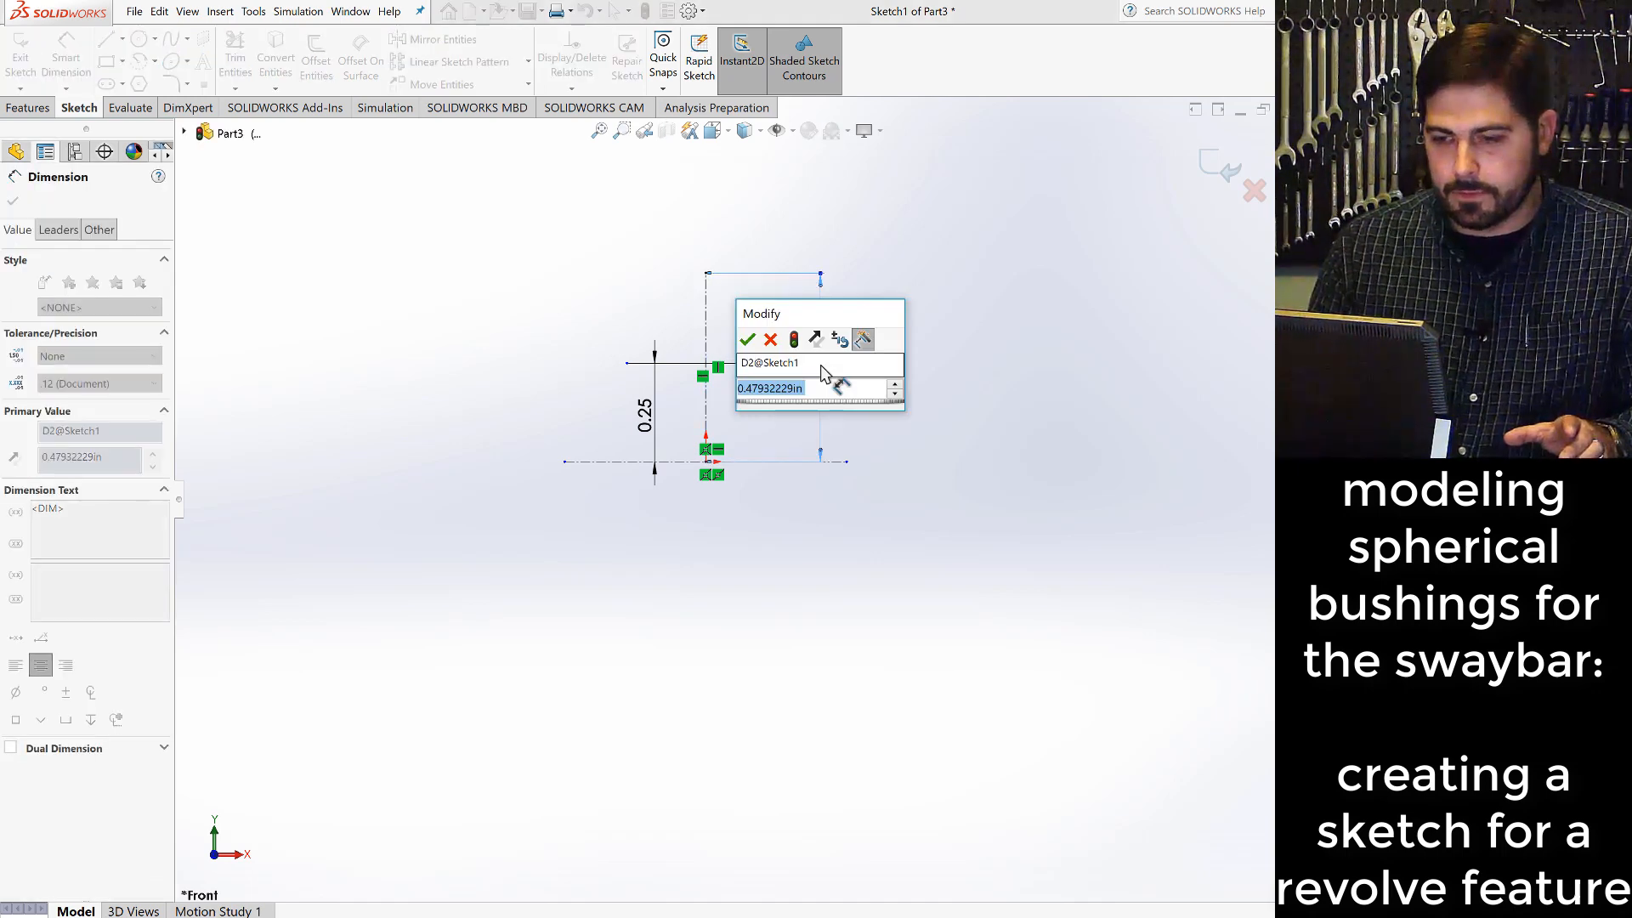
text(.5)
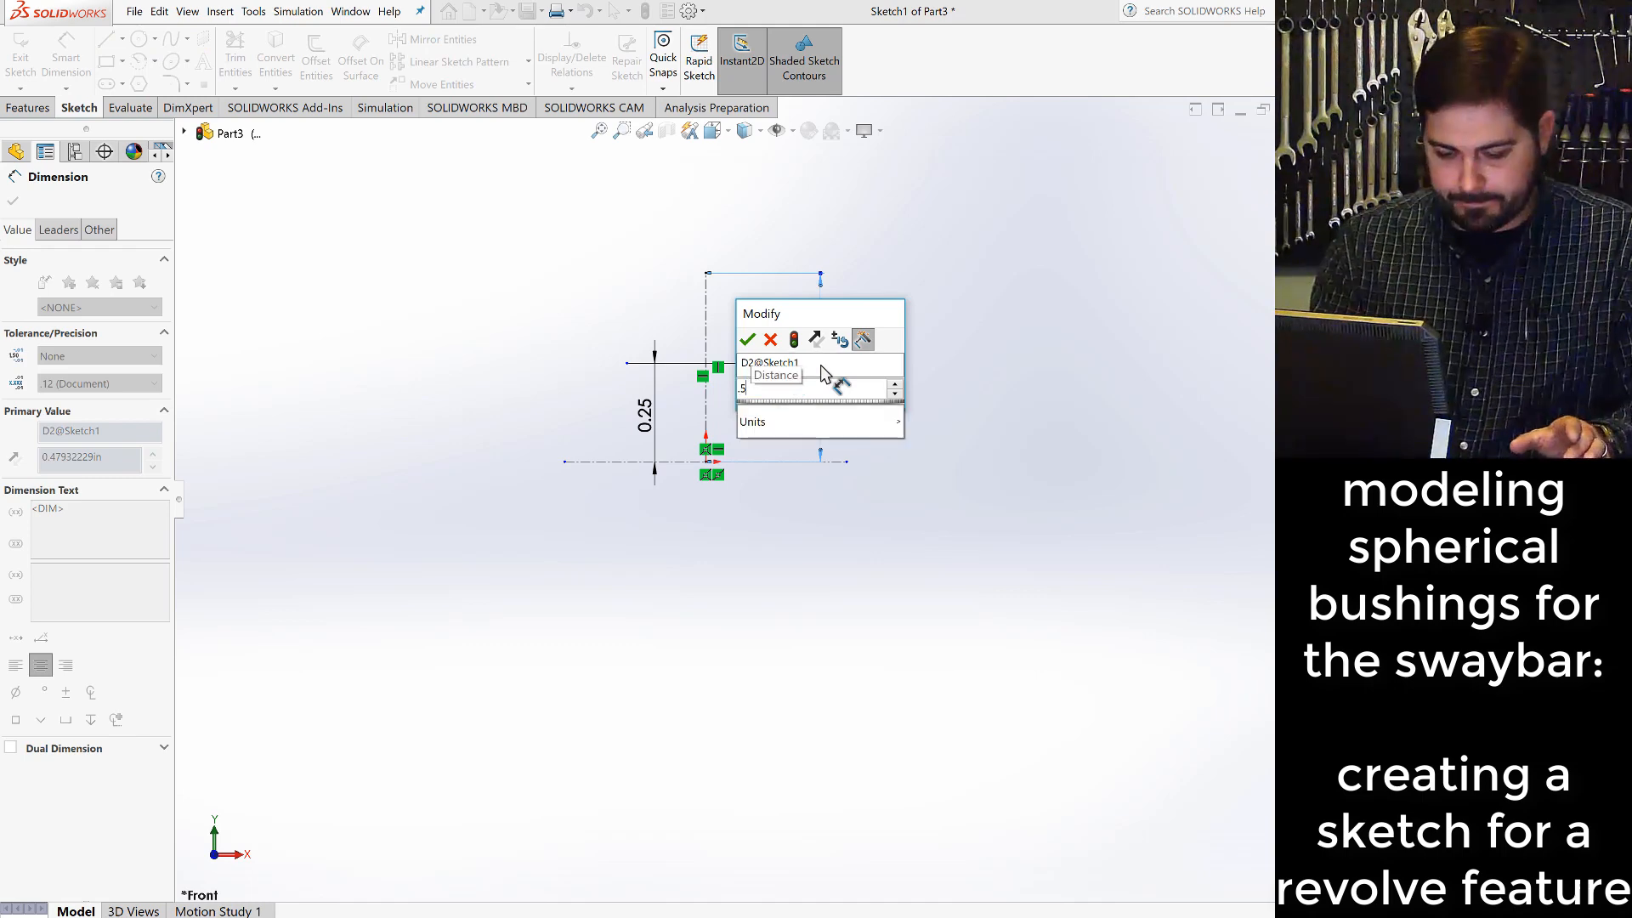
key(Return)
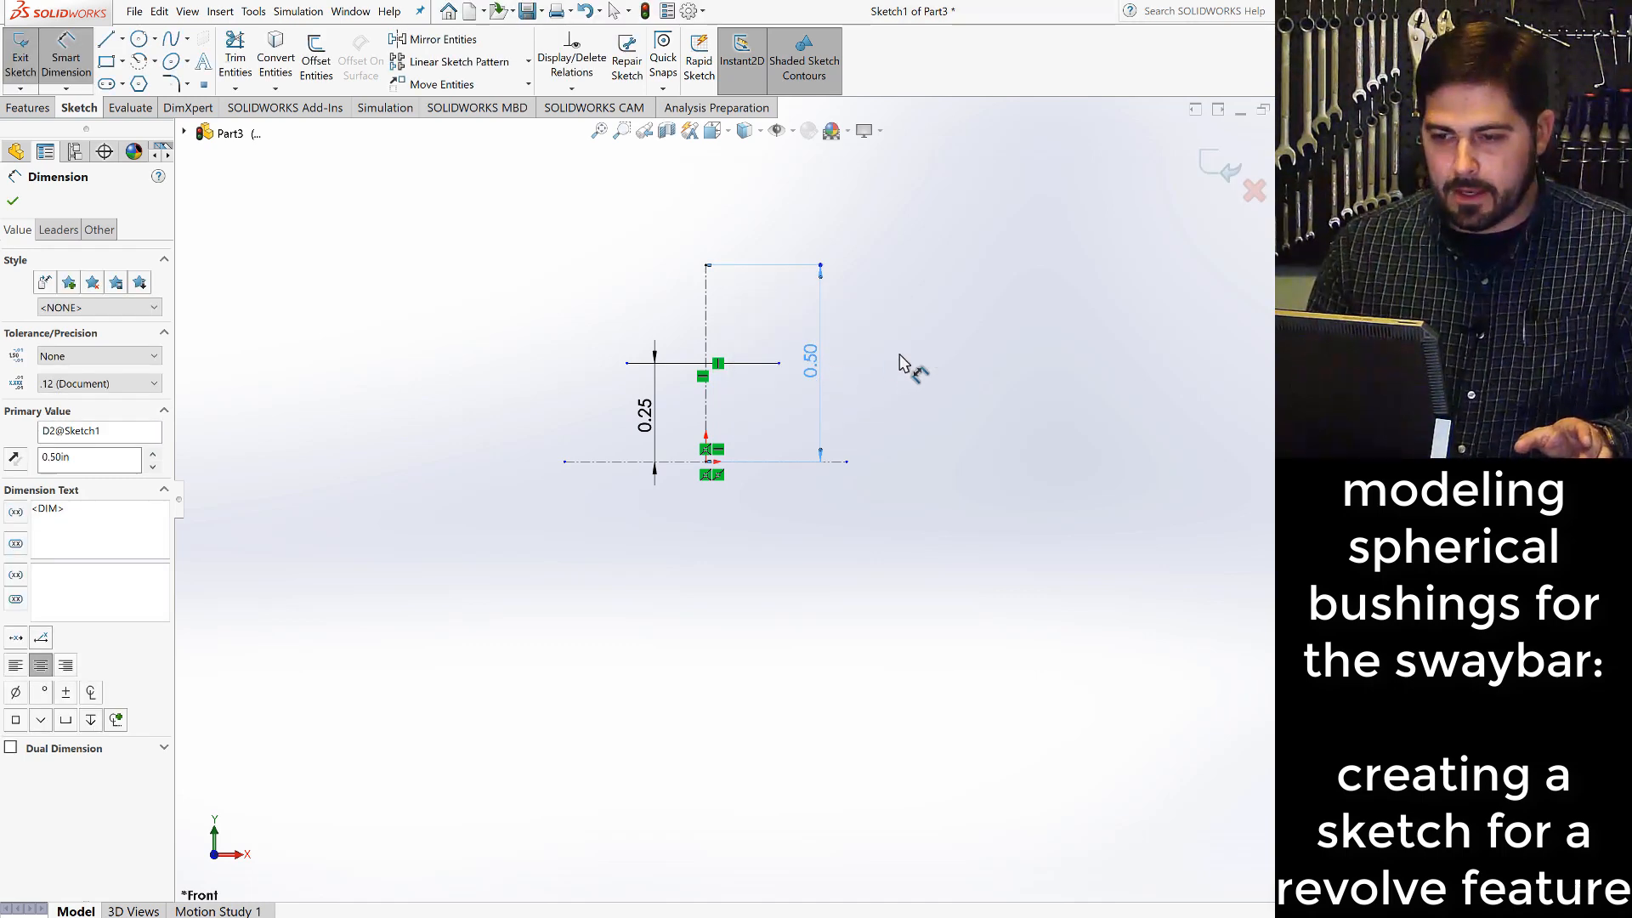
key(Escape)
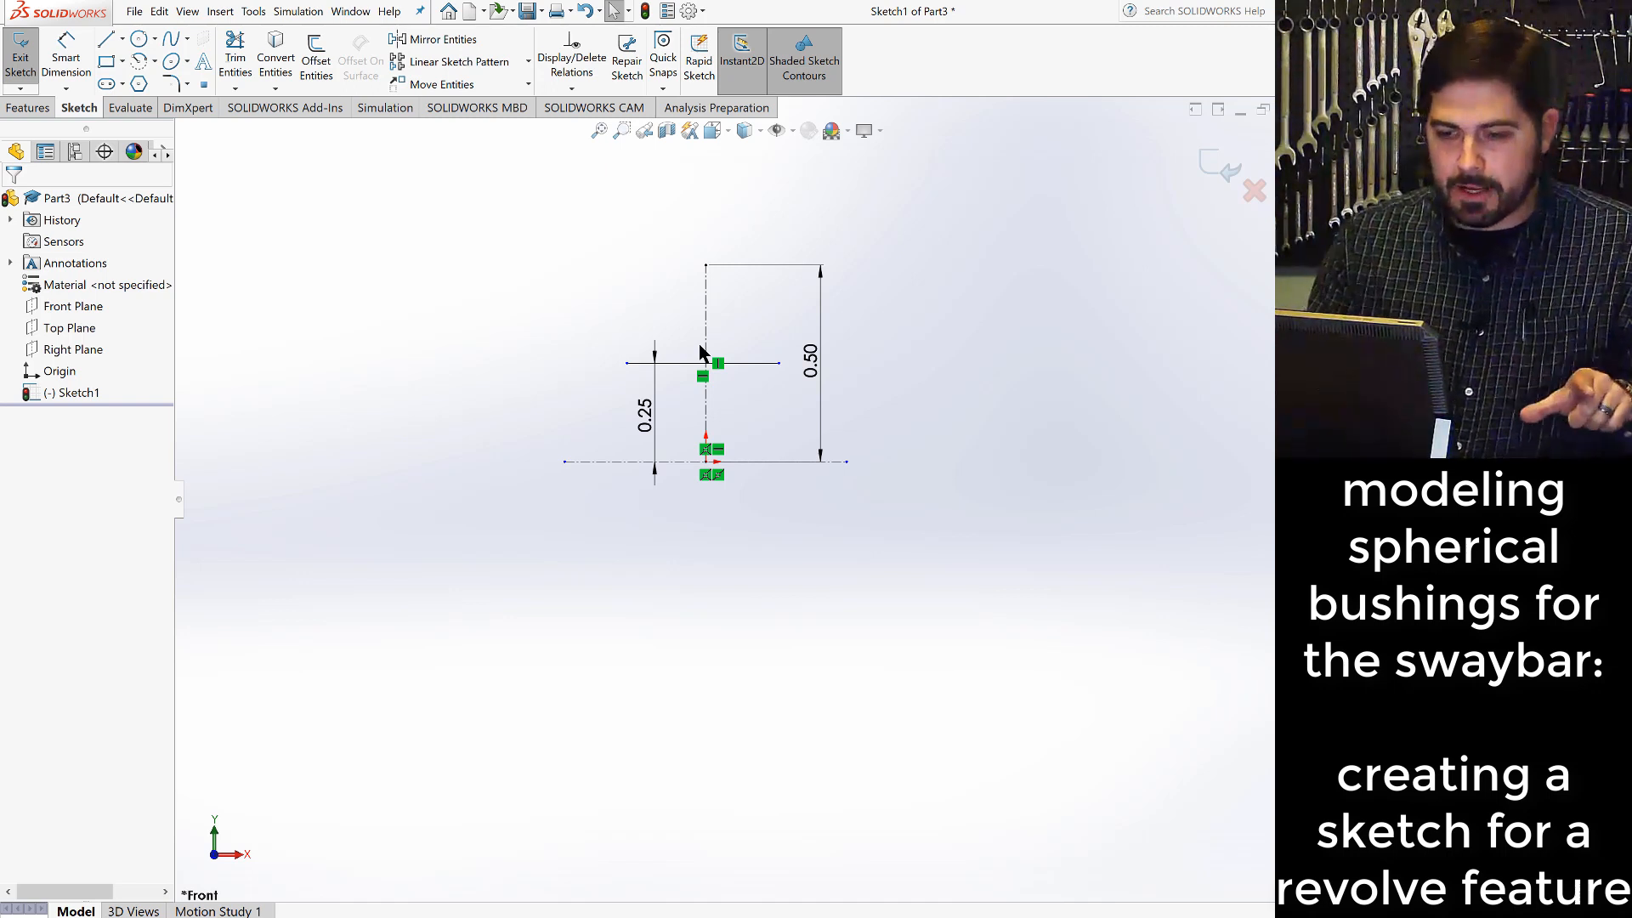
- Sketch a vertical line about 0.10 in long just above and outside the left end of the horizontal solid line
click(107, 43)
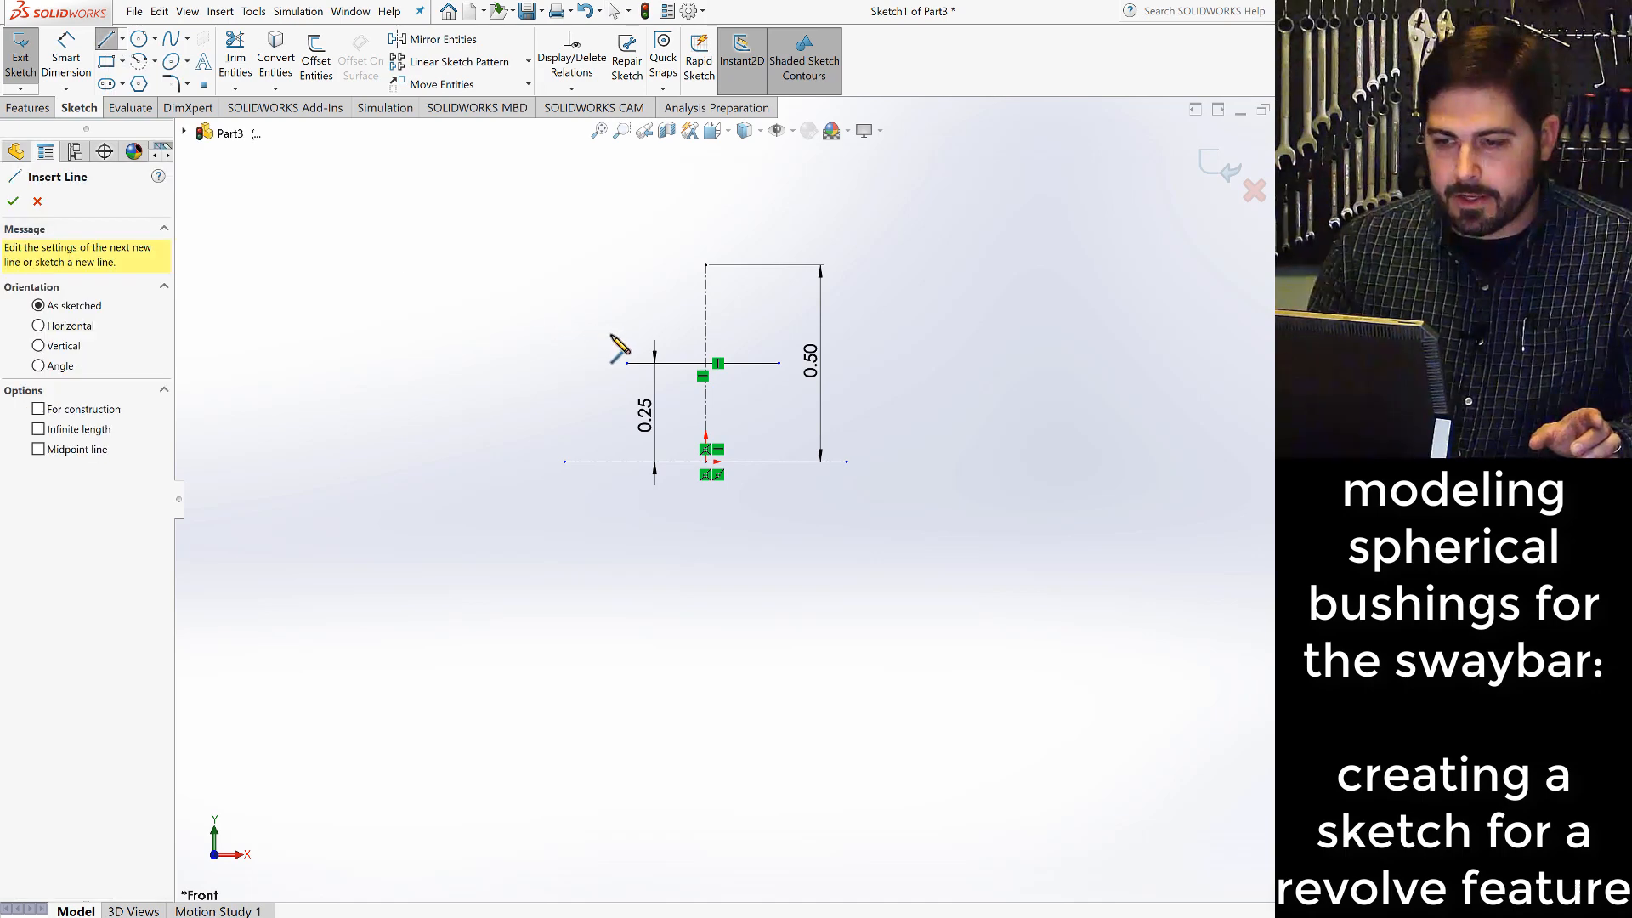
click(605, 330)
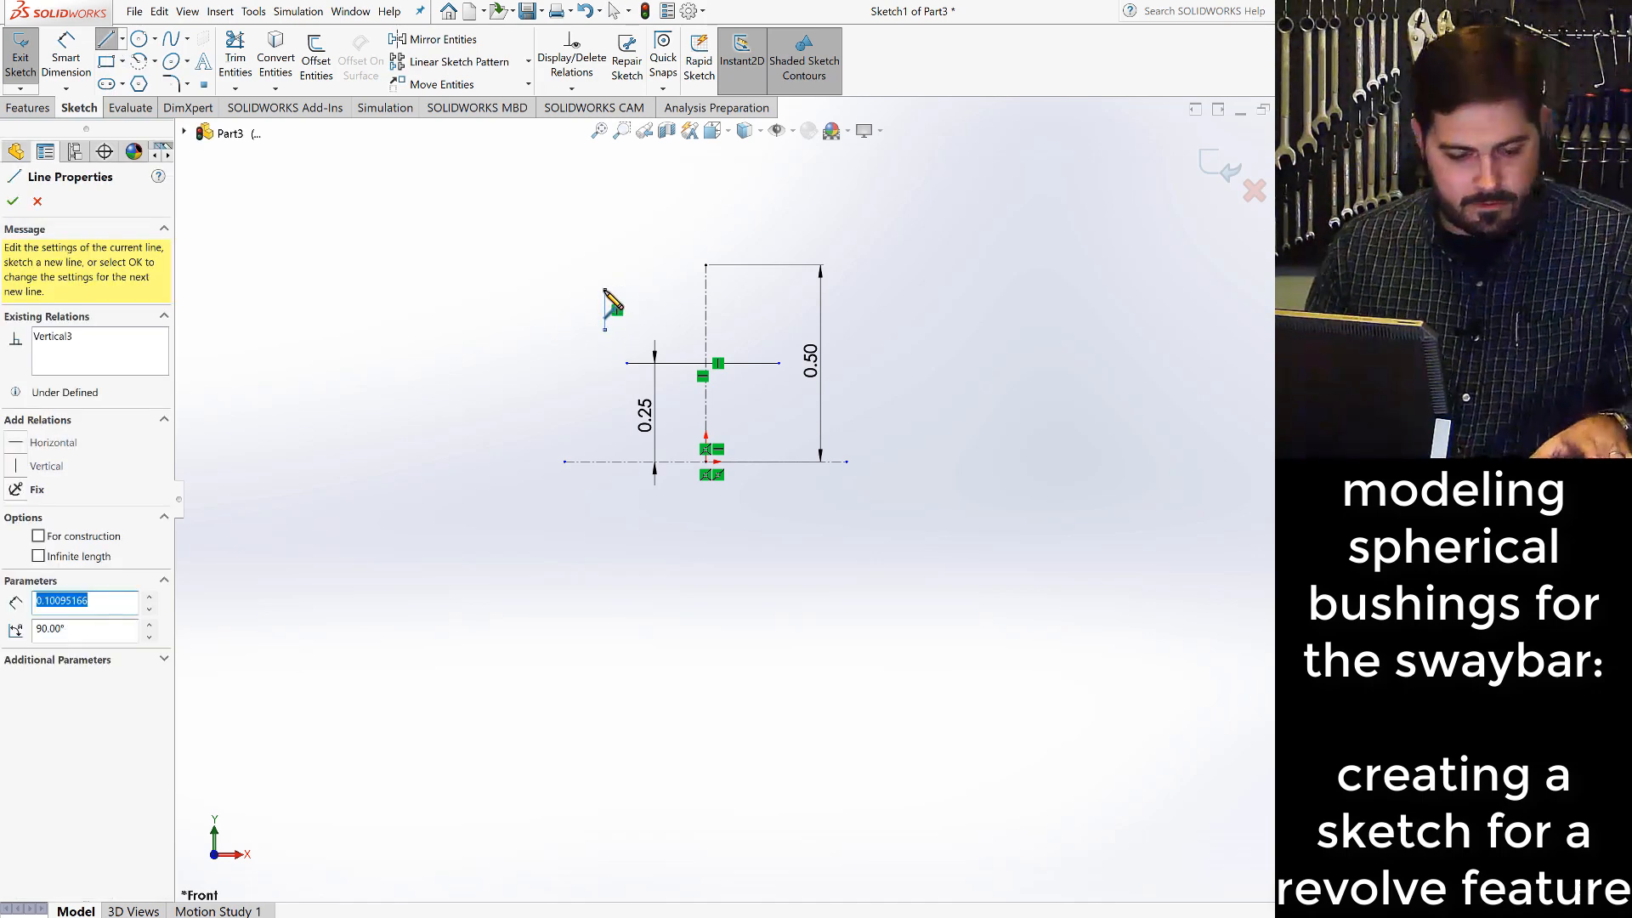
click(604, 290)
key(Escape)
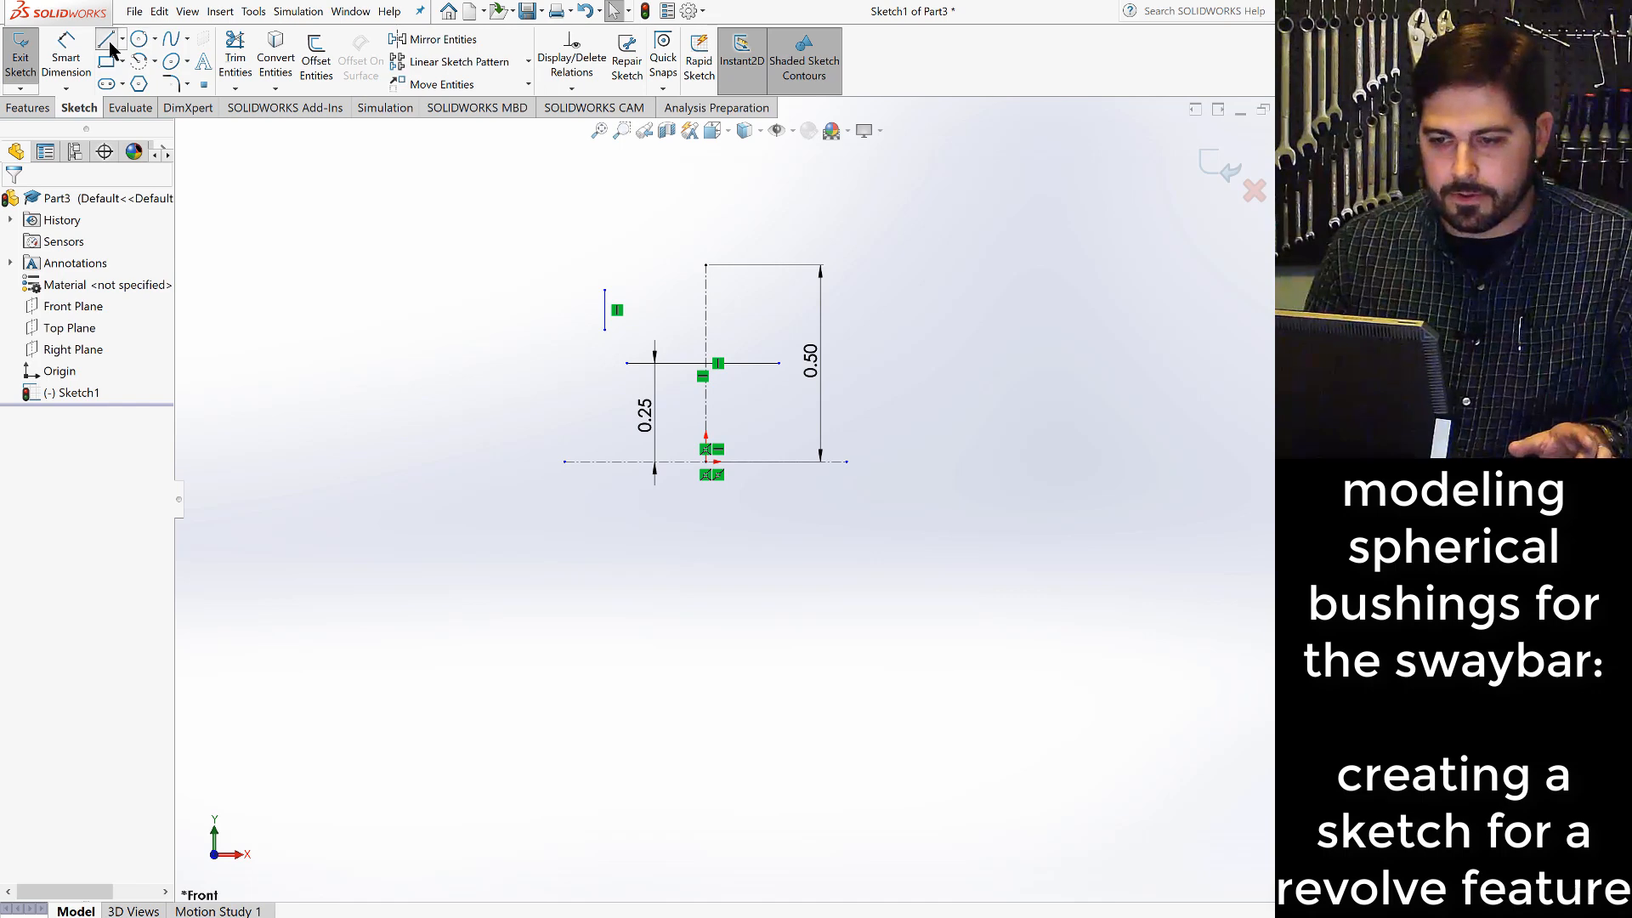
- Sketch a vertical line about 0.08 in long just above and outside the right end of the horizontal solid line
click(108, 41)
click(797, 329)
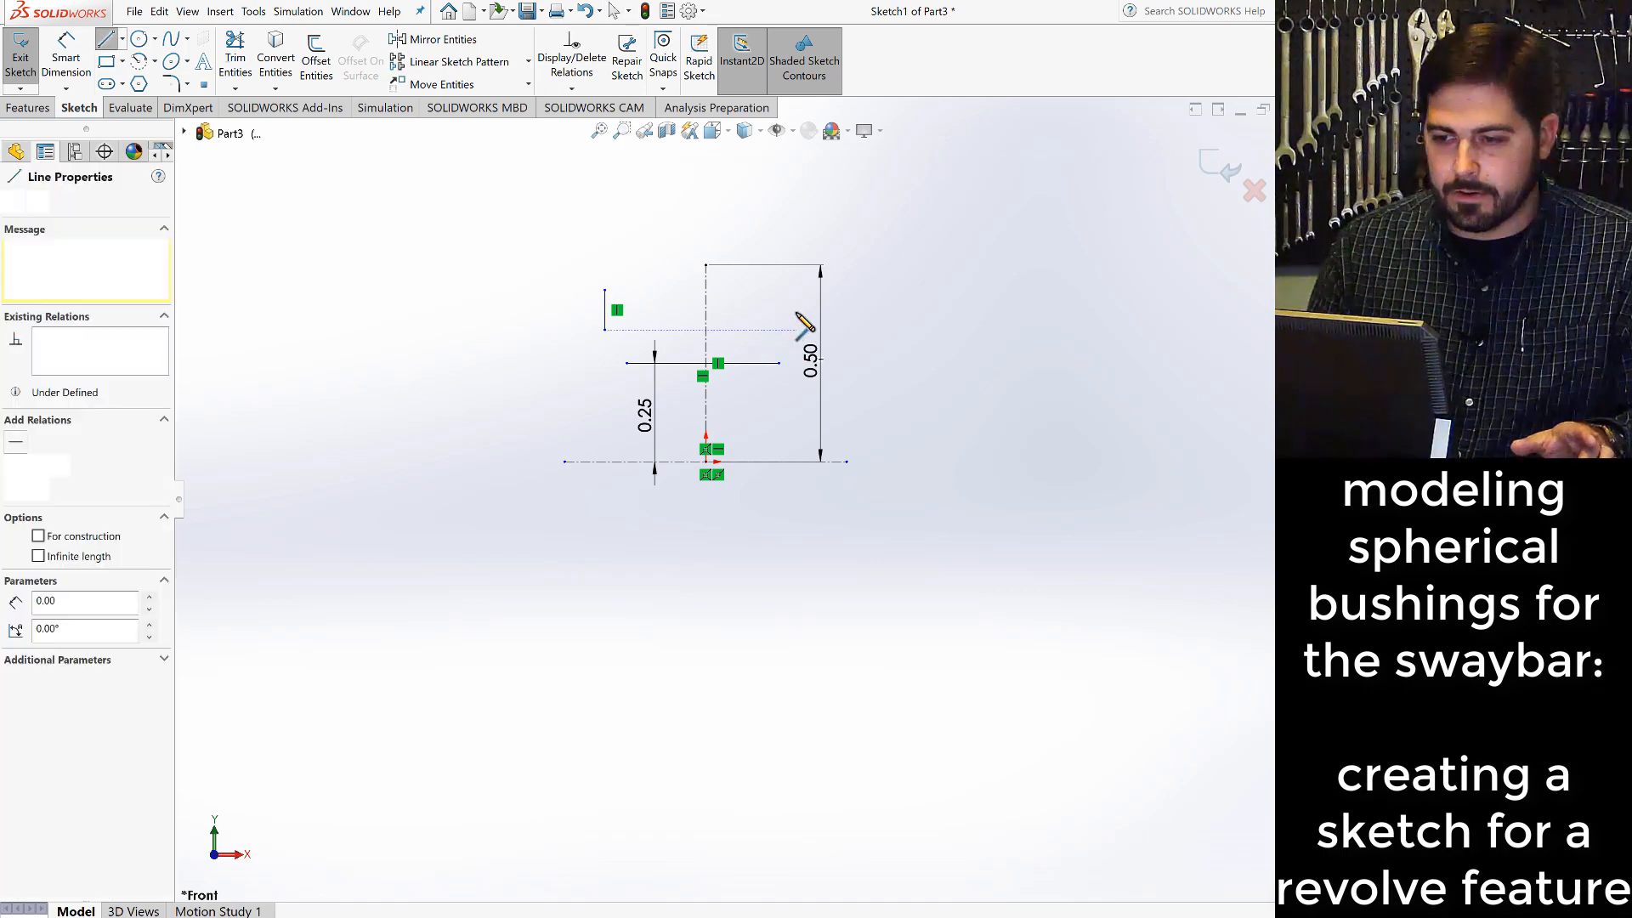
click(797, 298)
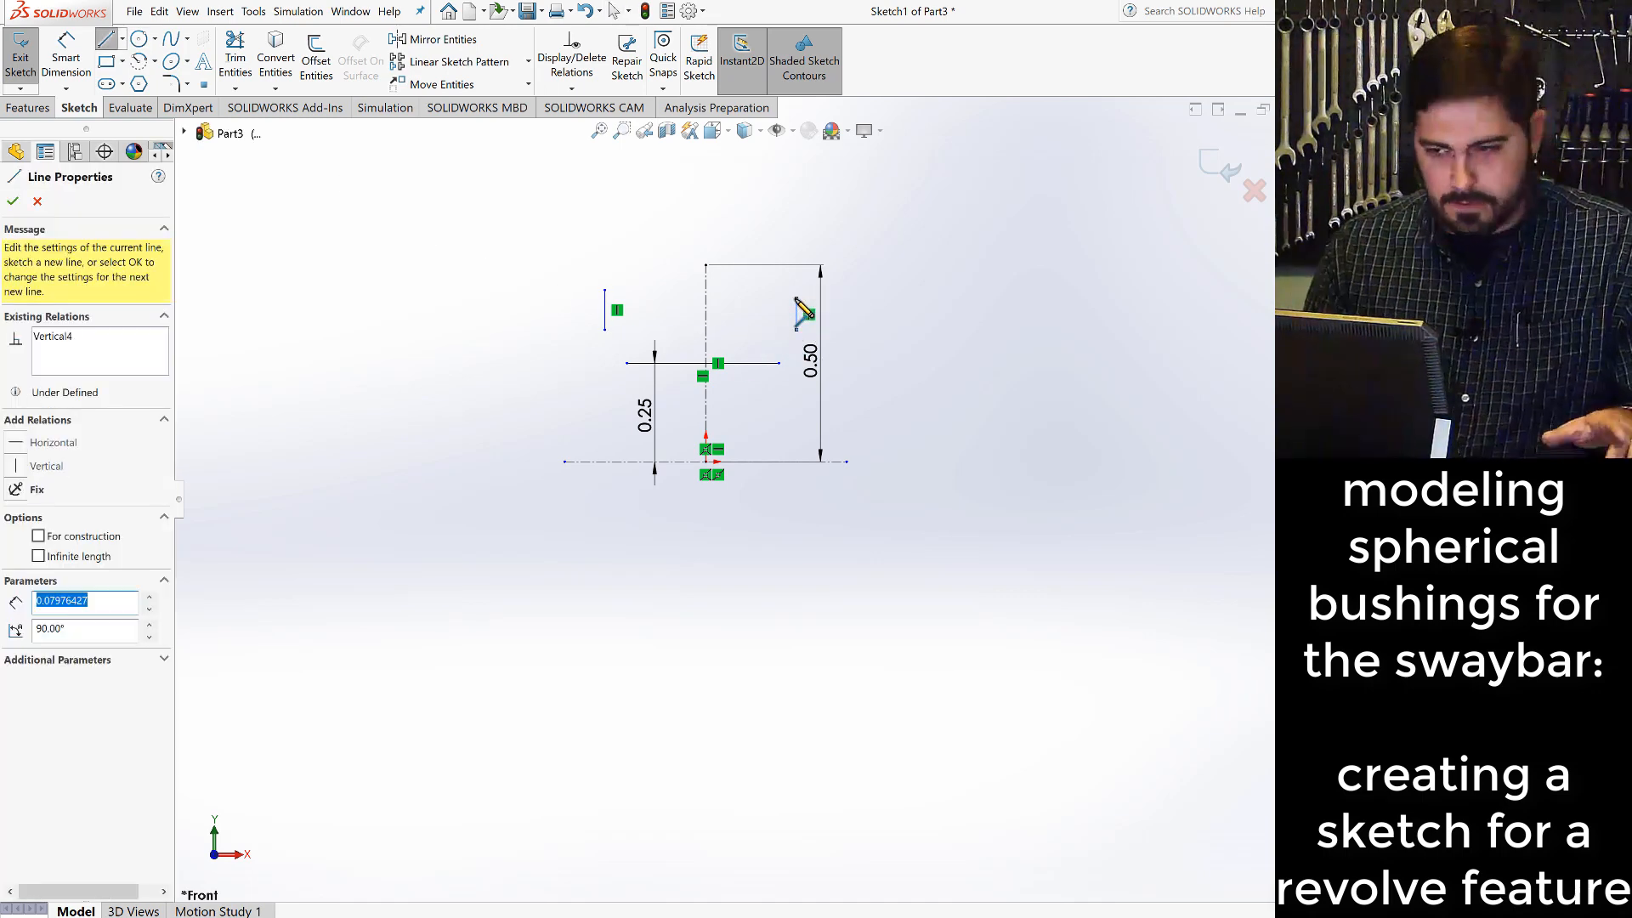
key(Escape)
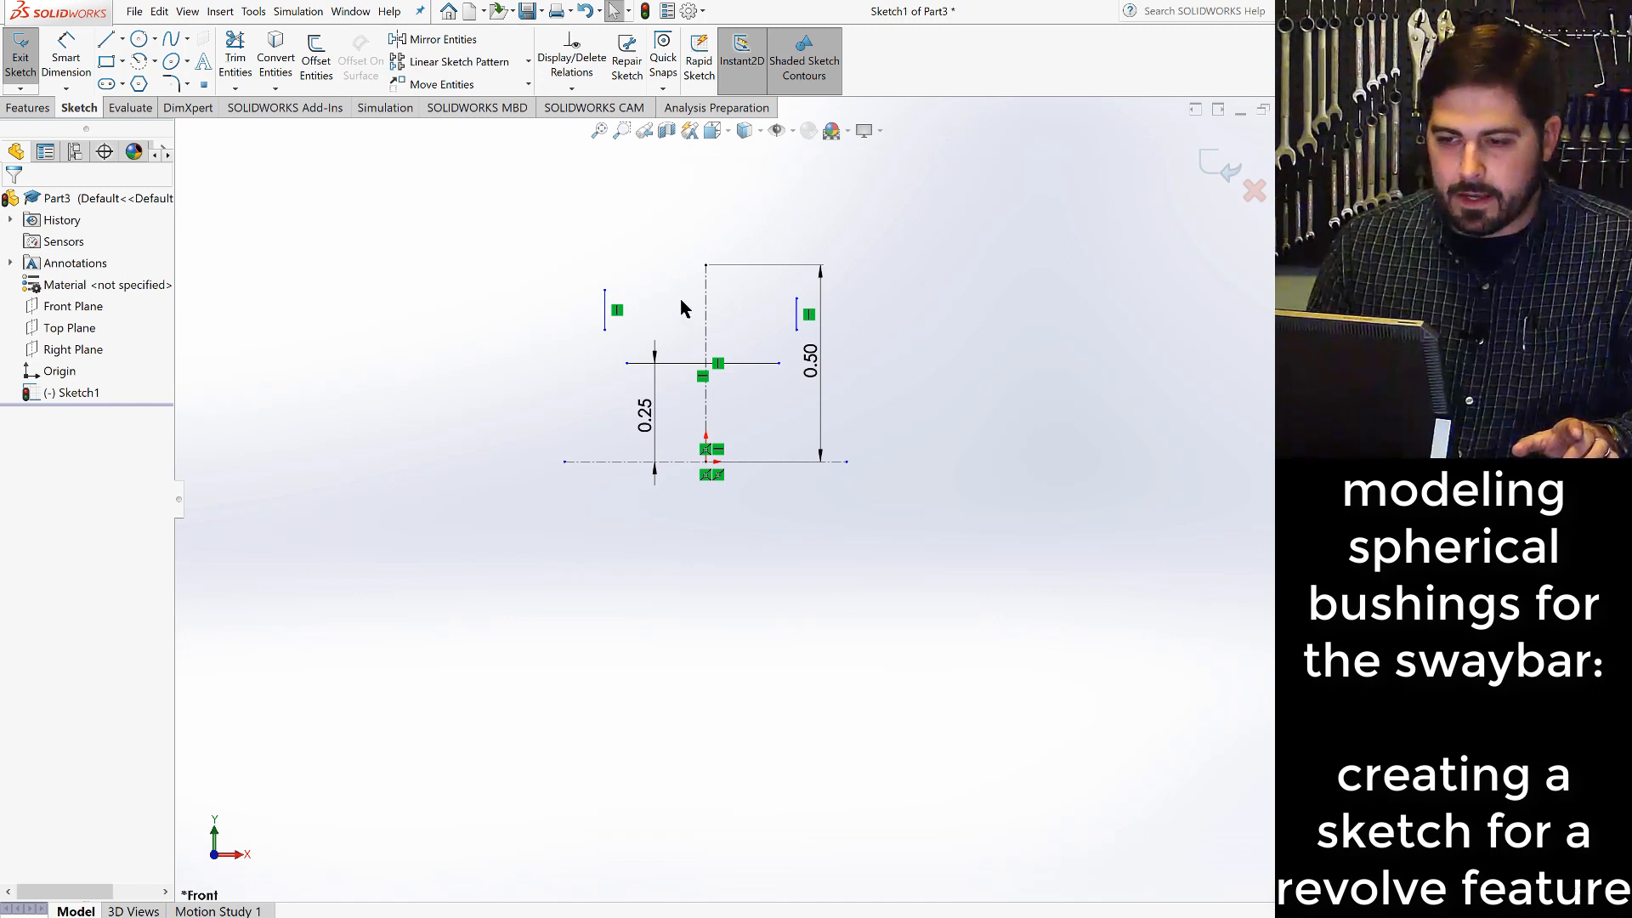
- Sketch a tangent arc of about 0.06 in radius from the horizontal solid line's left end to the left vertical line's lower end
click(156, 61)
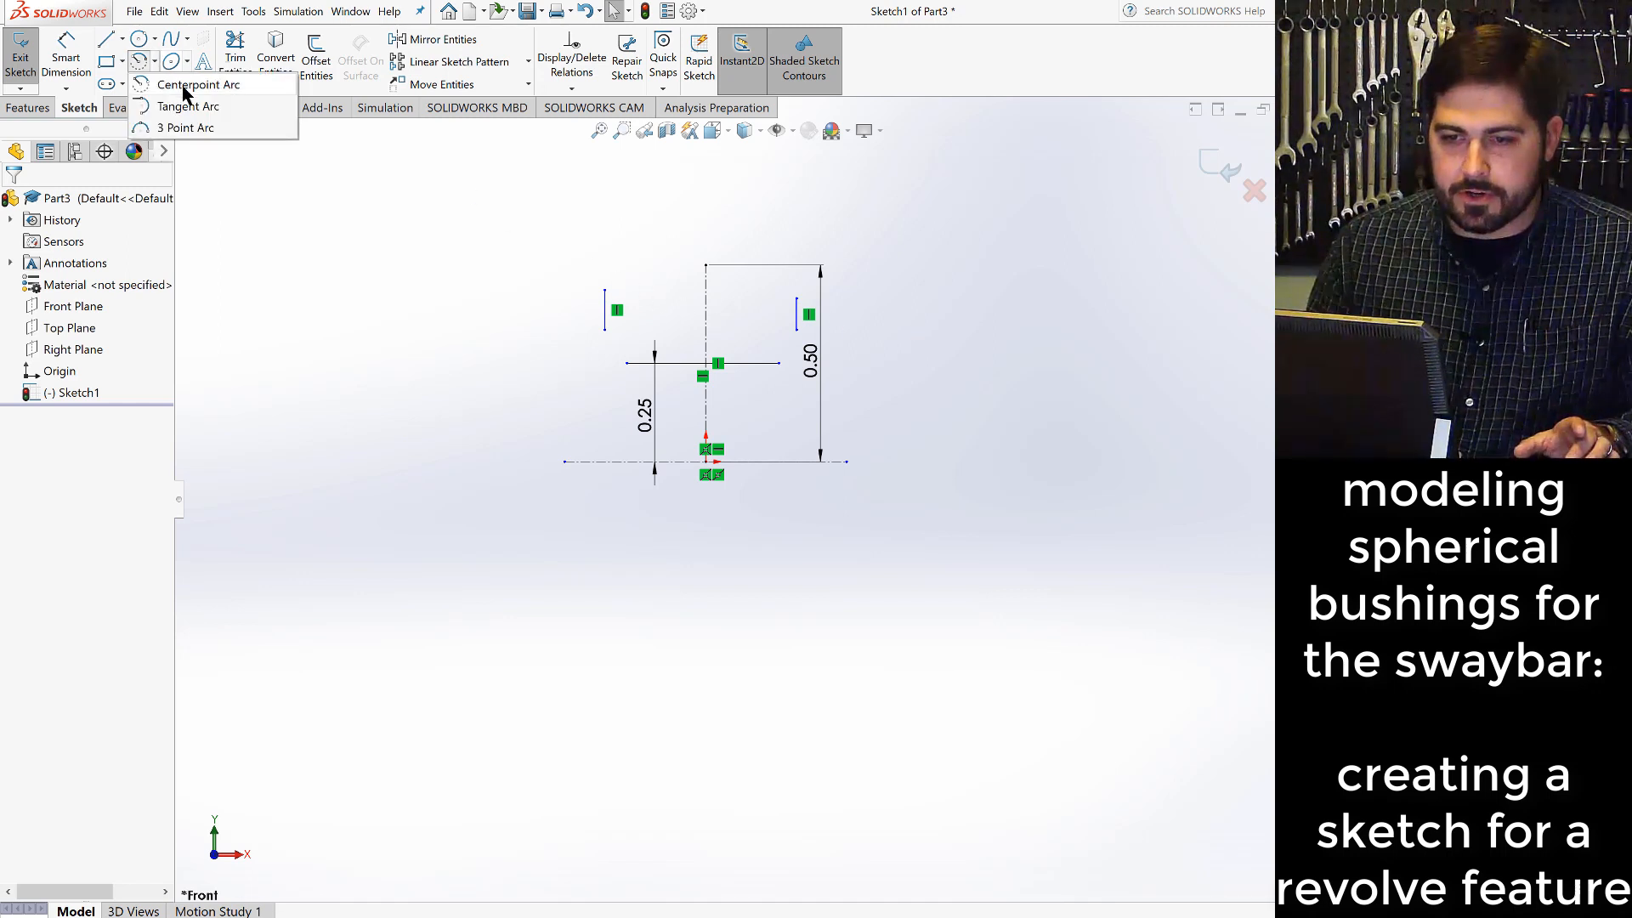
click(187, 105)
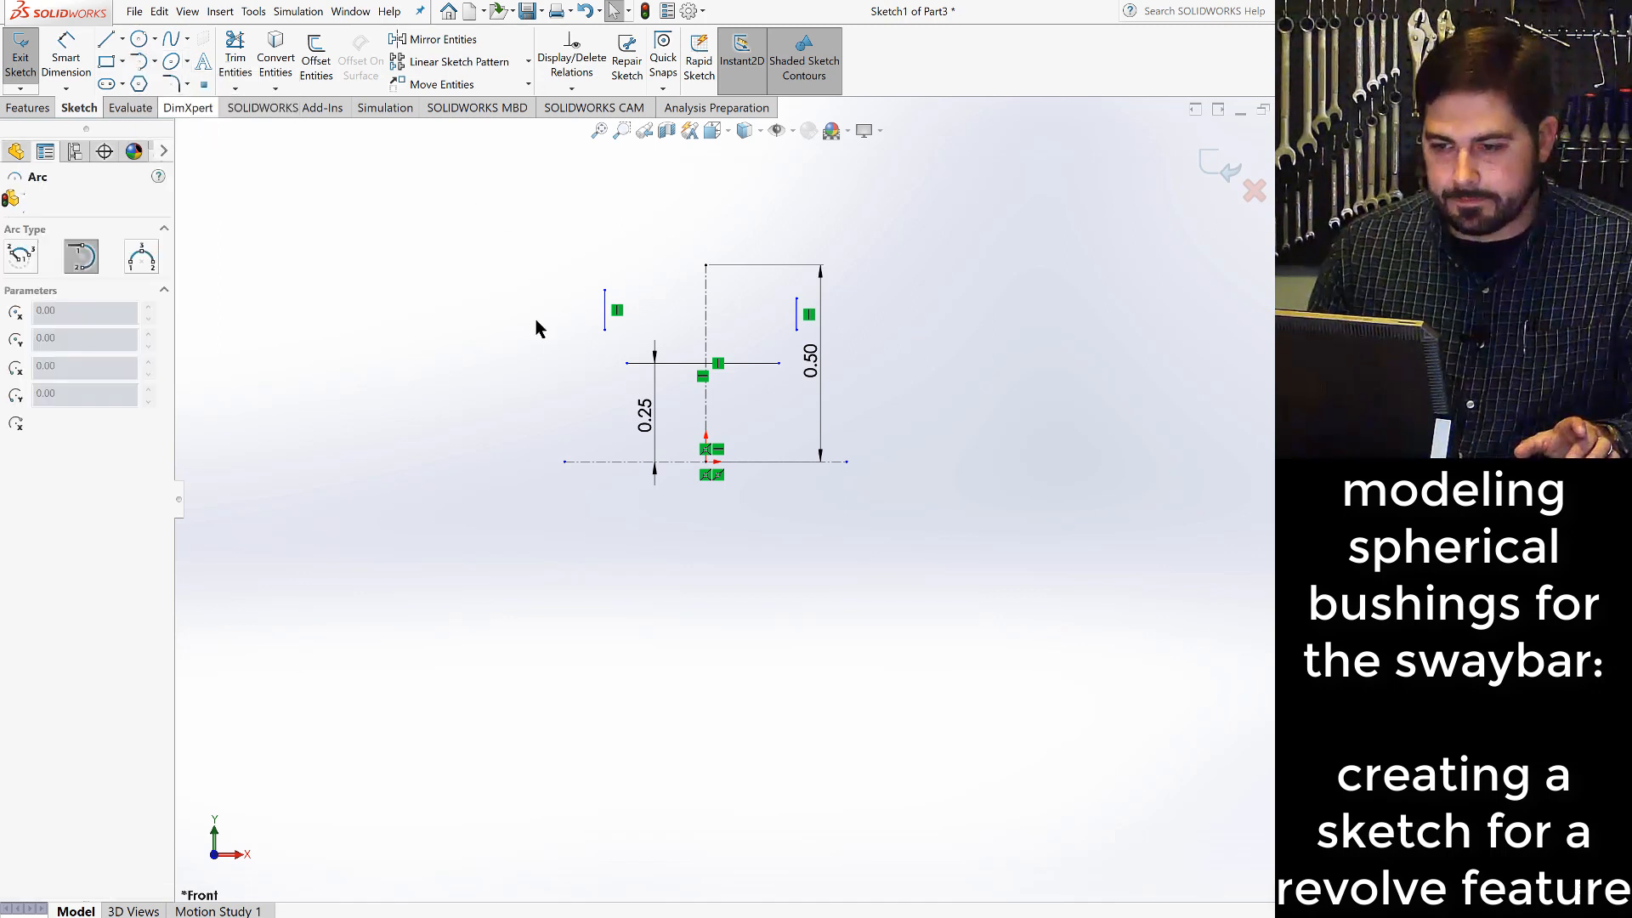
click(627, 362)
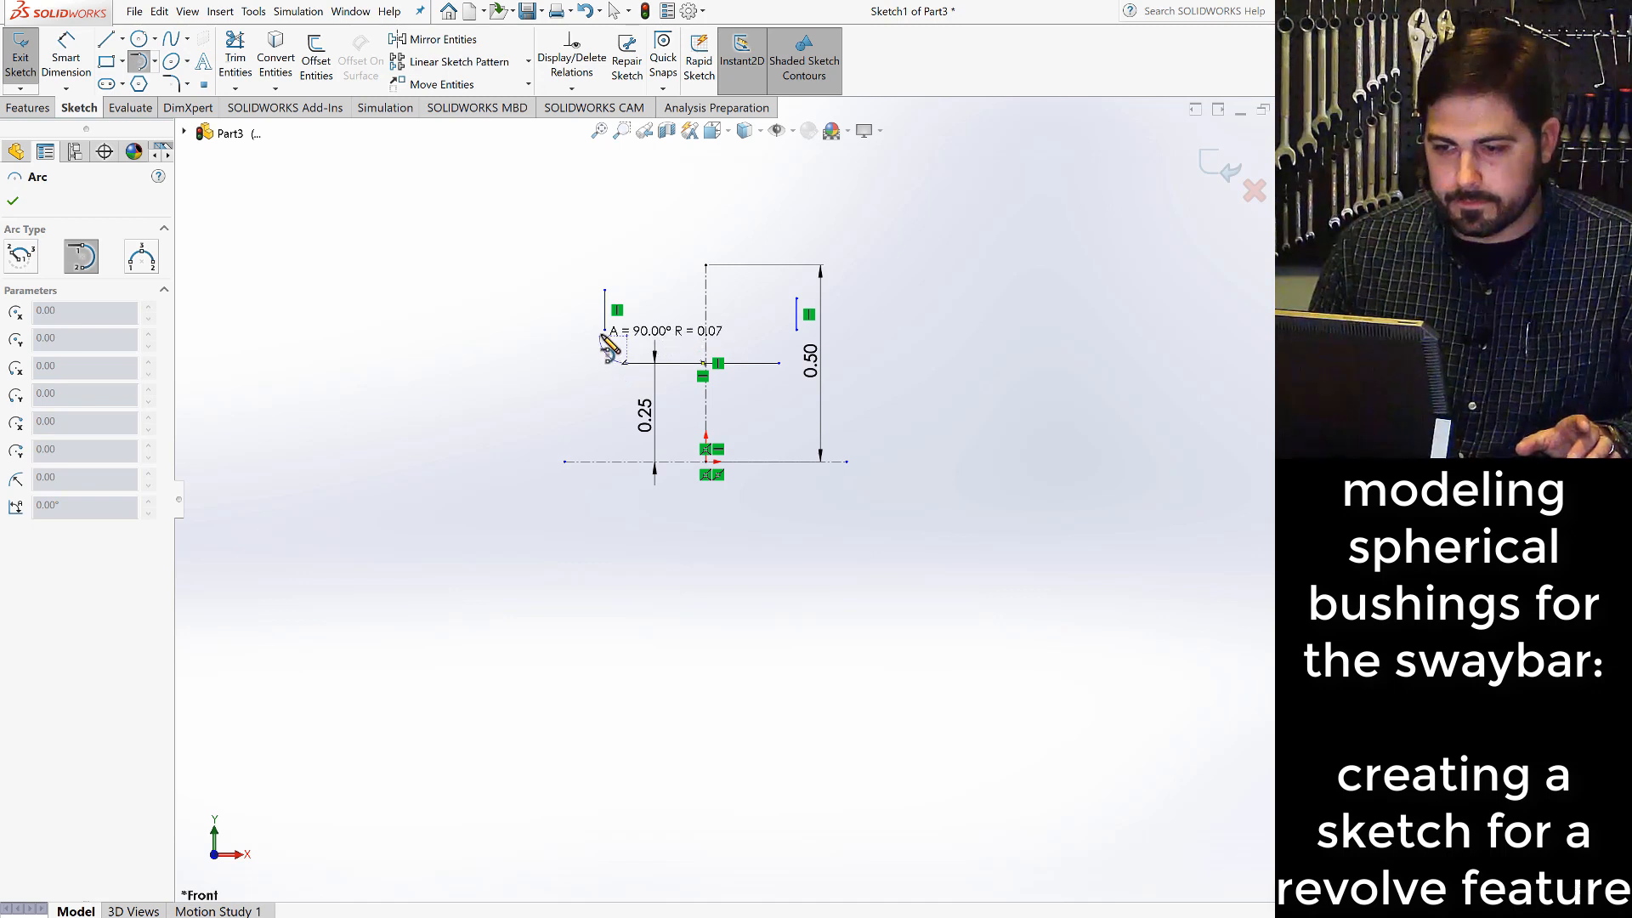
click(604, 331)
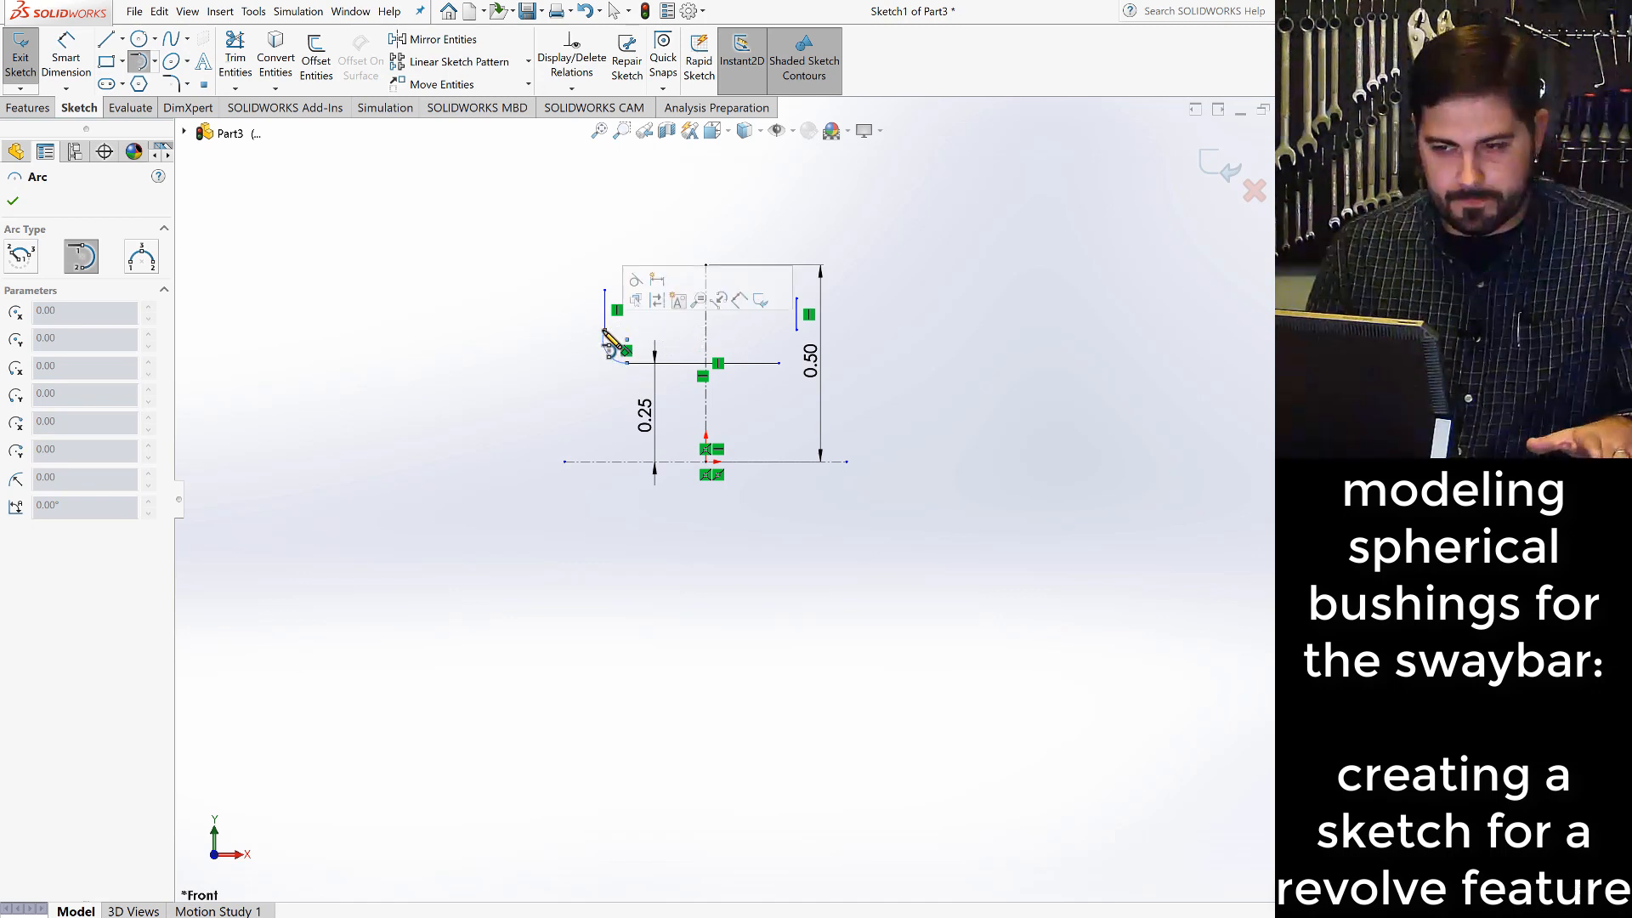
scroll(625, 357, down, 4)
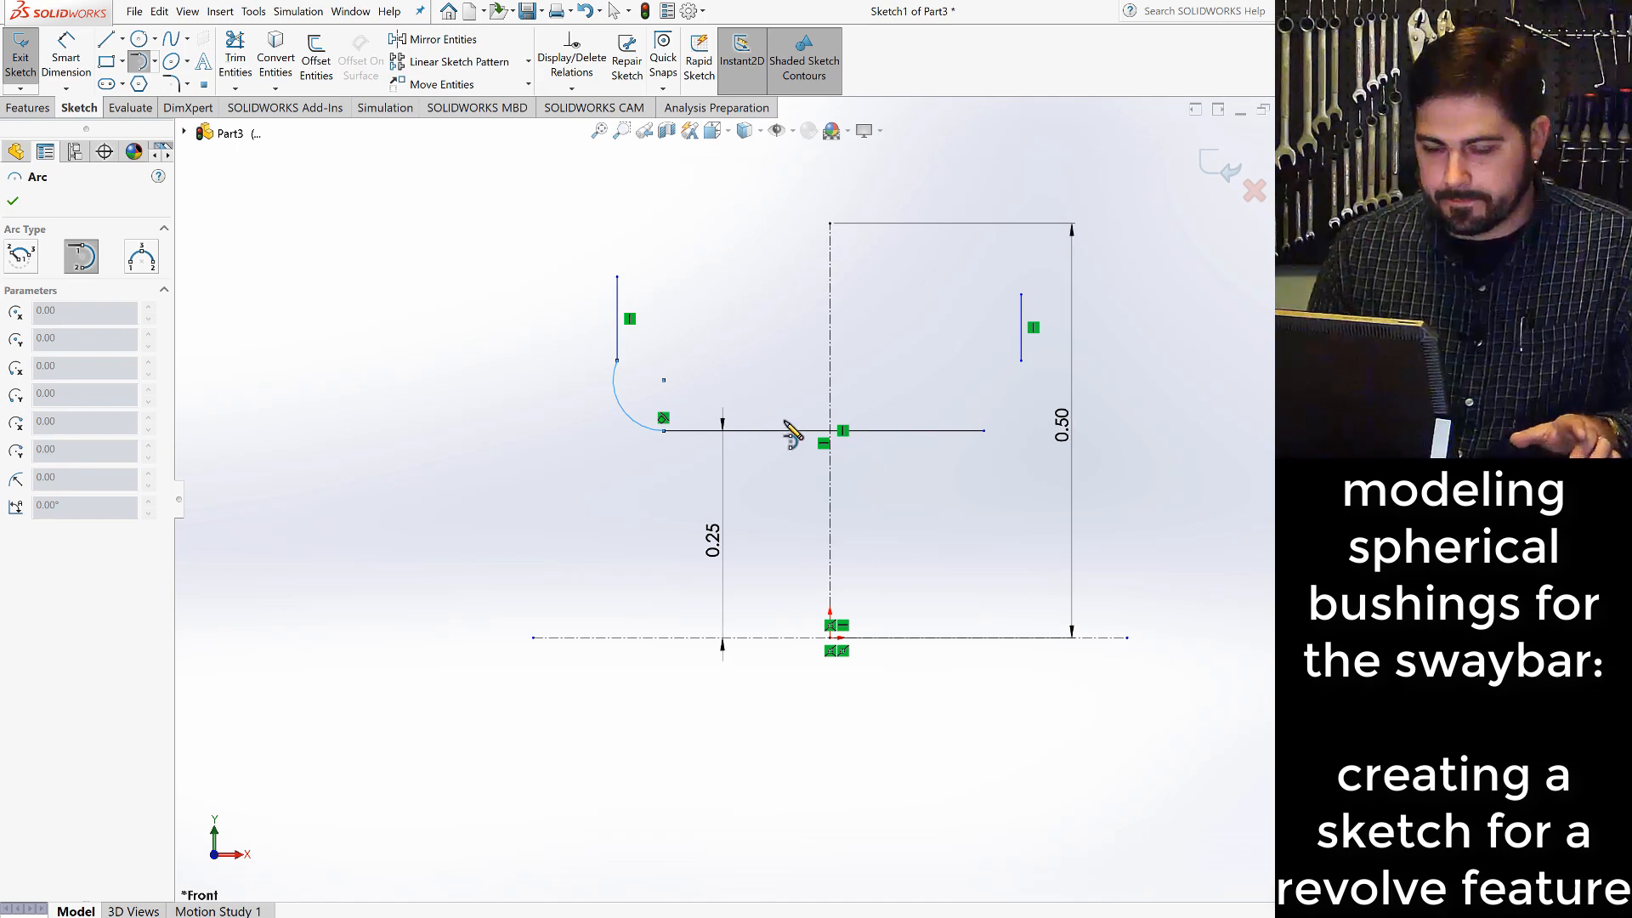
key(Escape)
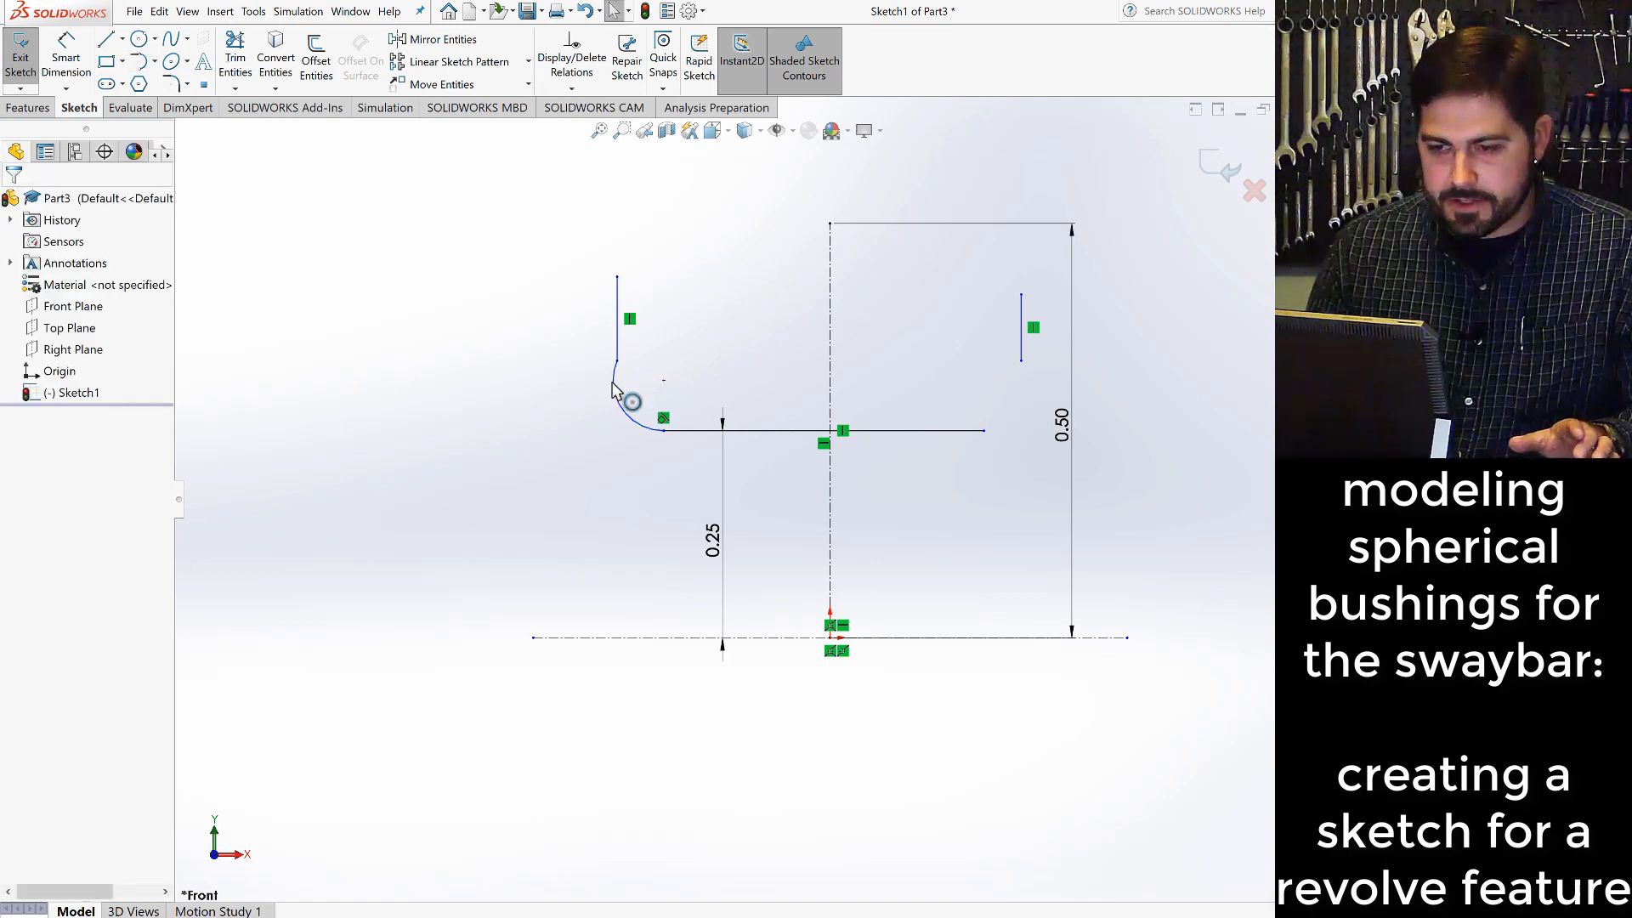
- Add a tangent relation between the lower-left arc and the left vertical line
click(616, 384)
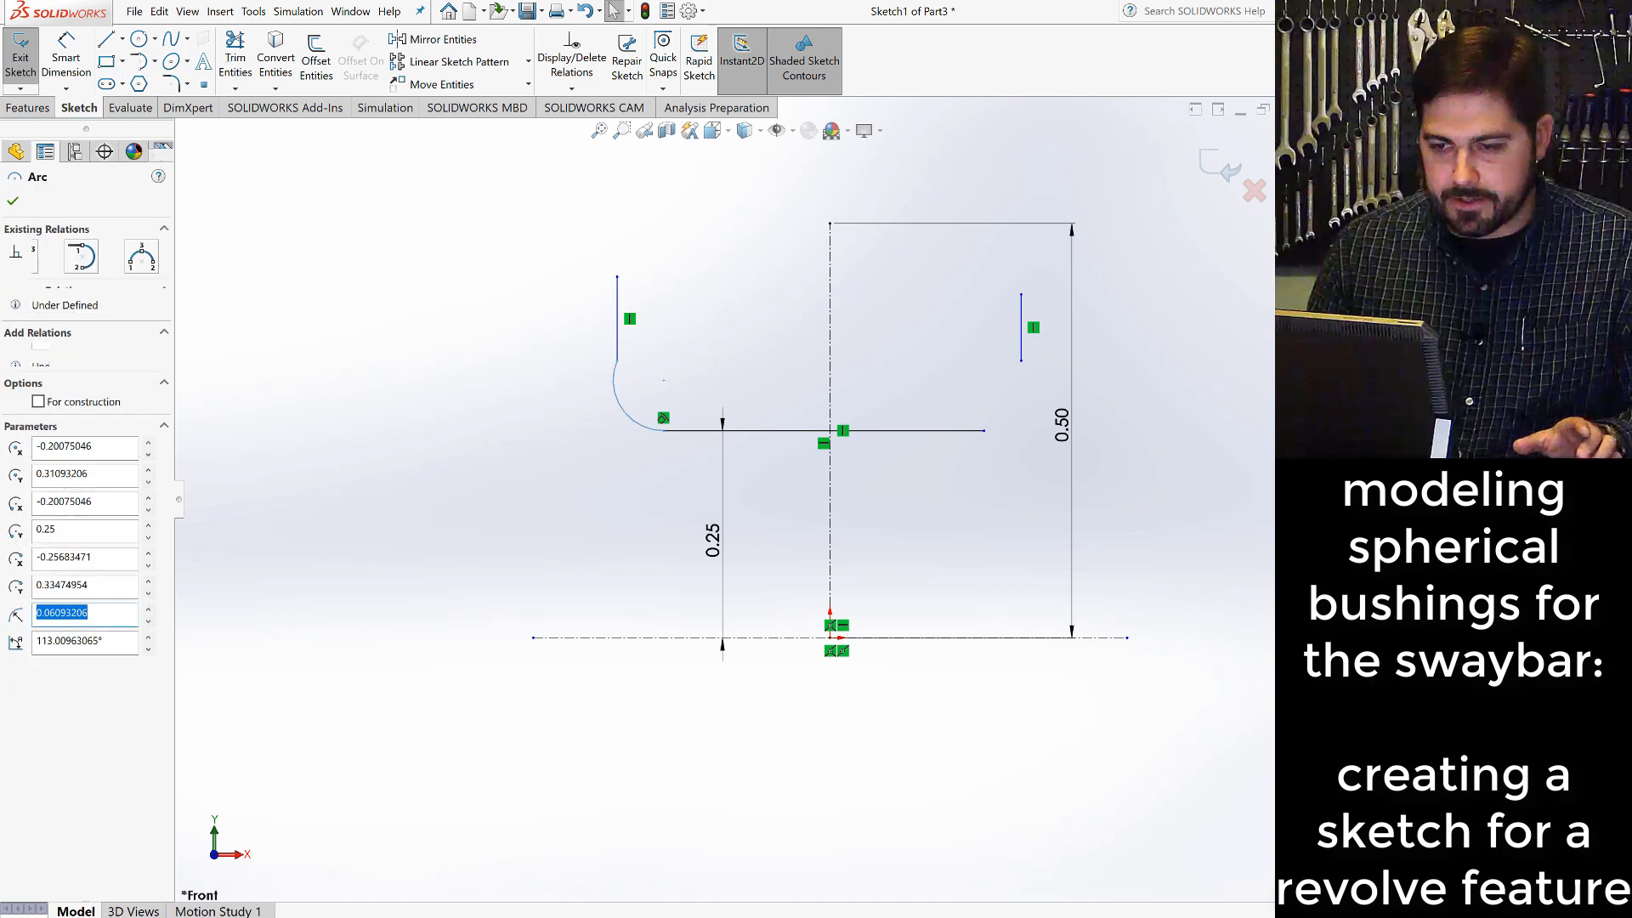
ctrl+click(616, 348)
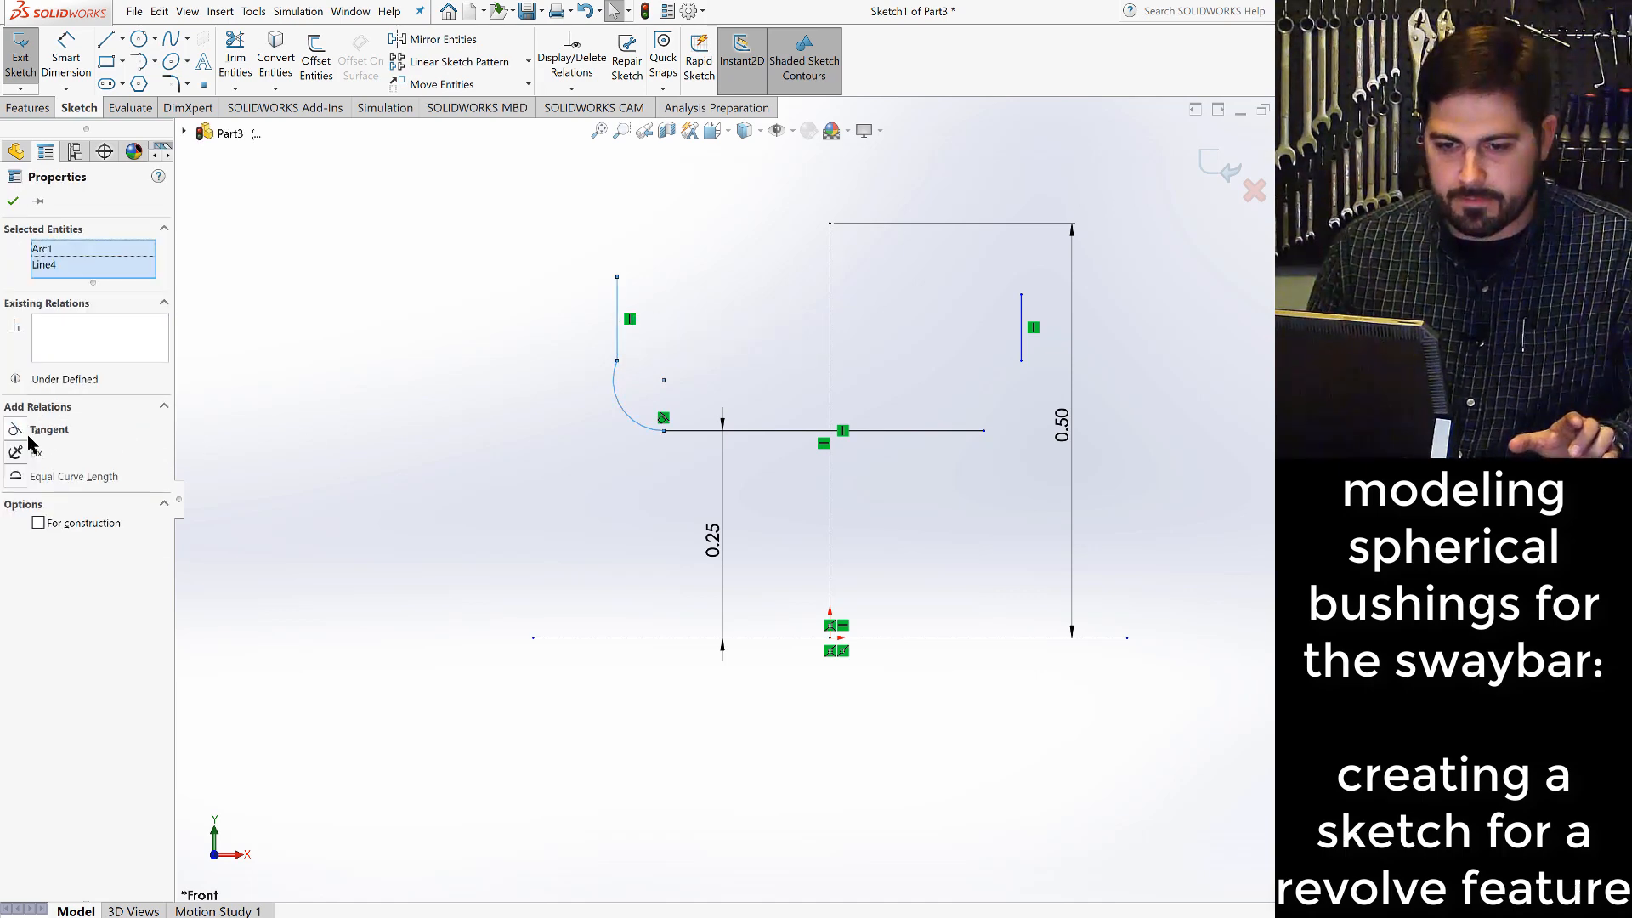
click(29, 433)
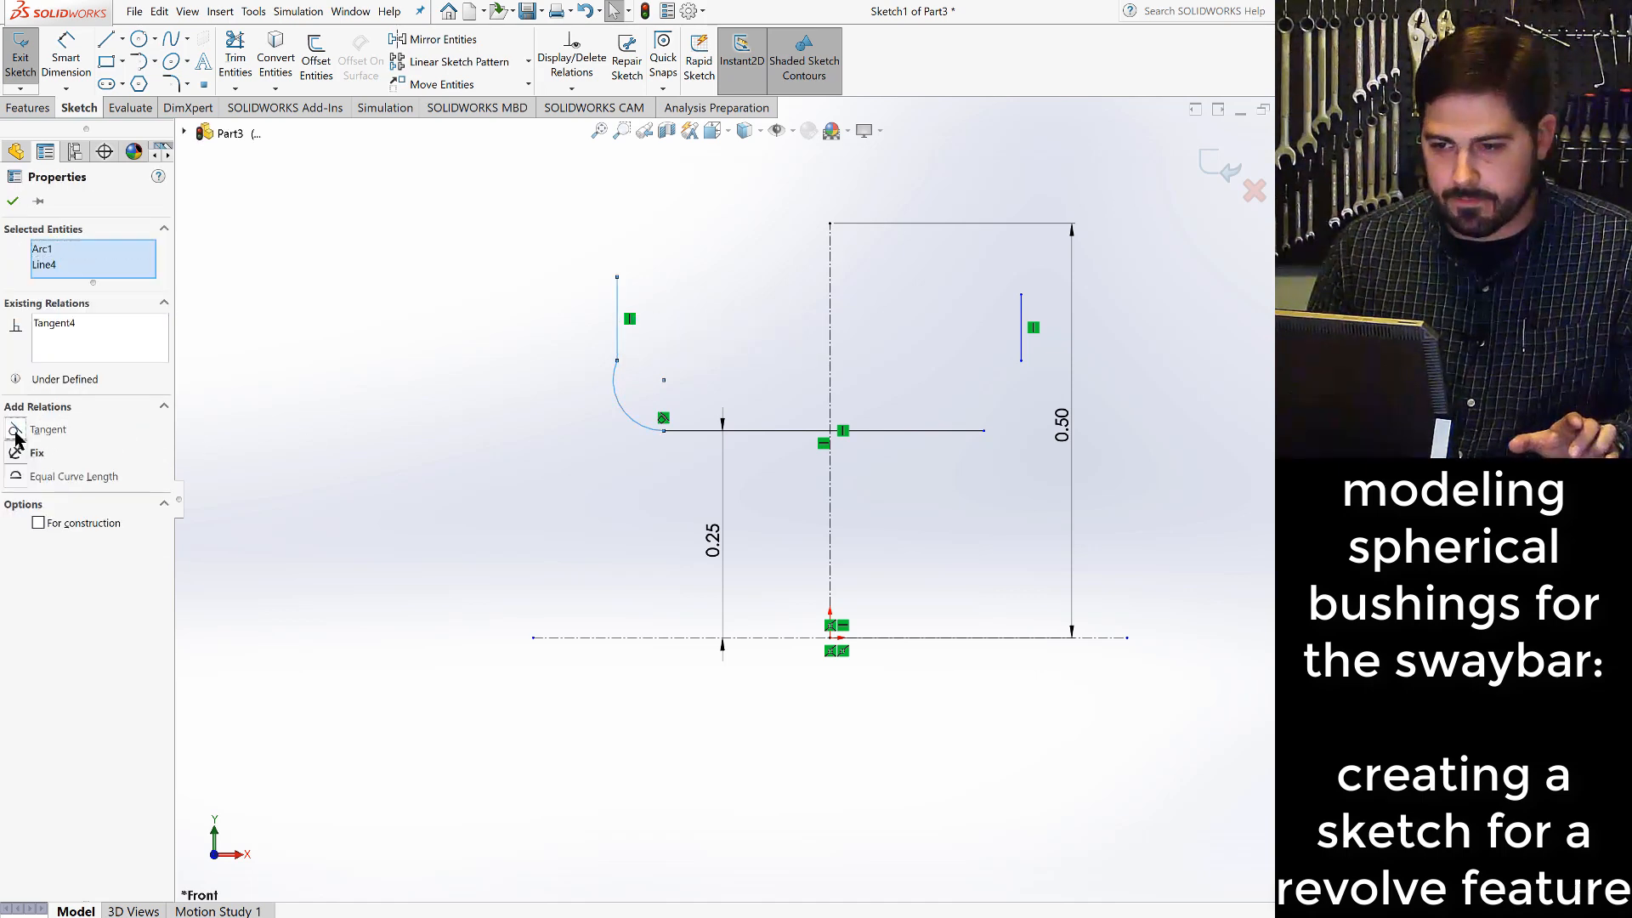
click(423, 561)
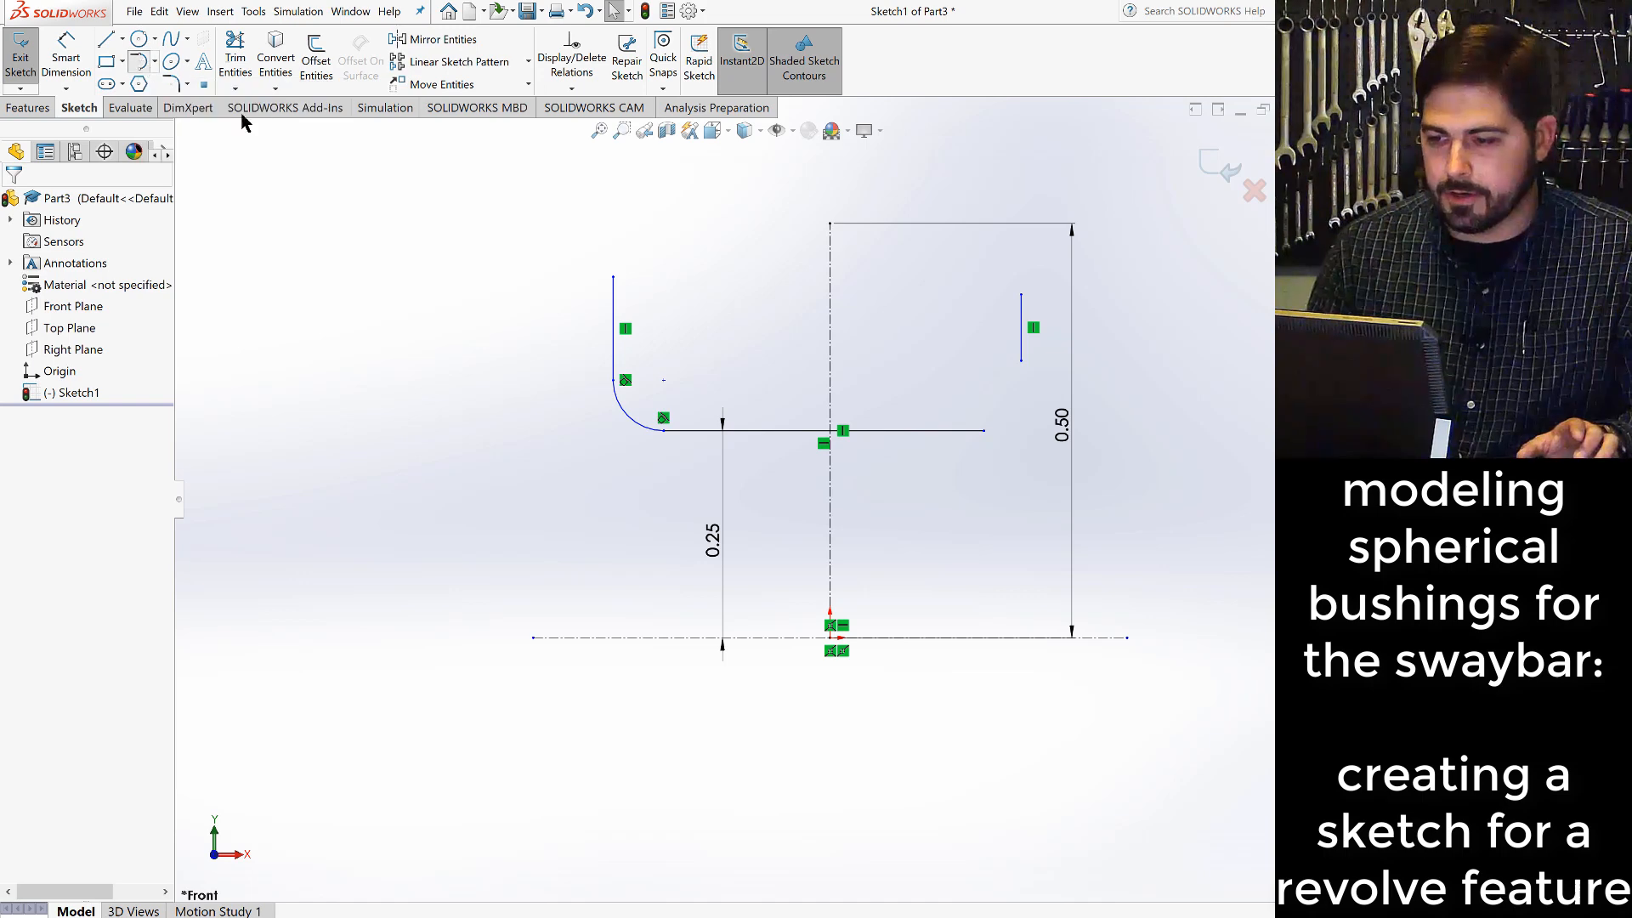
- Sketch a tangent arc of about 0.05 in radius from the horizontal solid line's right end to the right vertical line's lower end
click(983, 430)
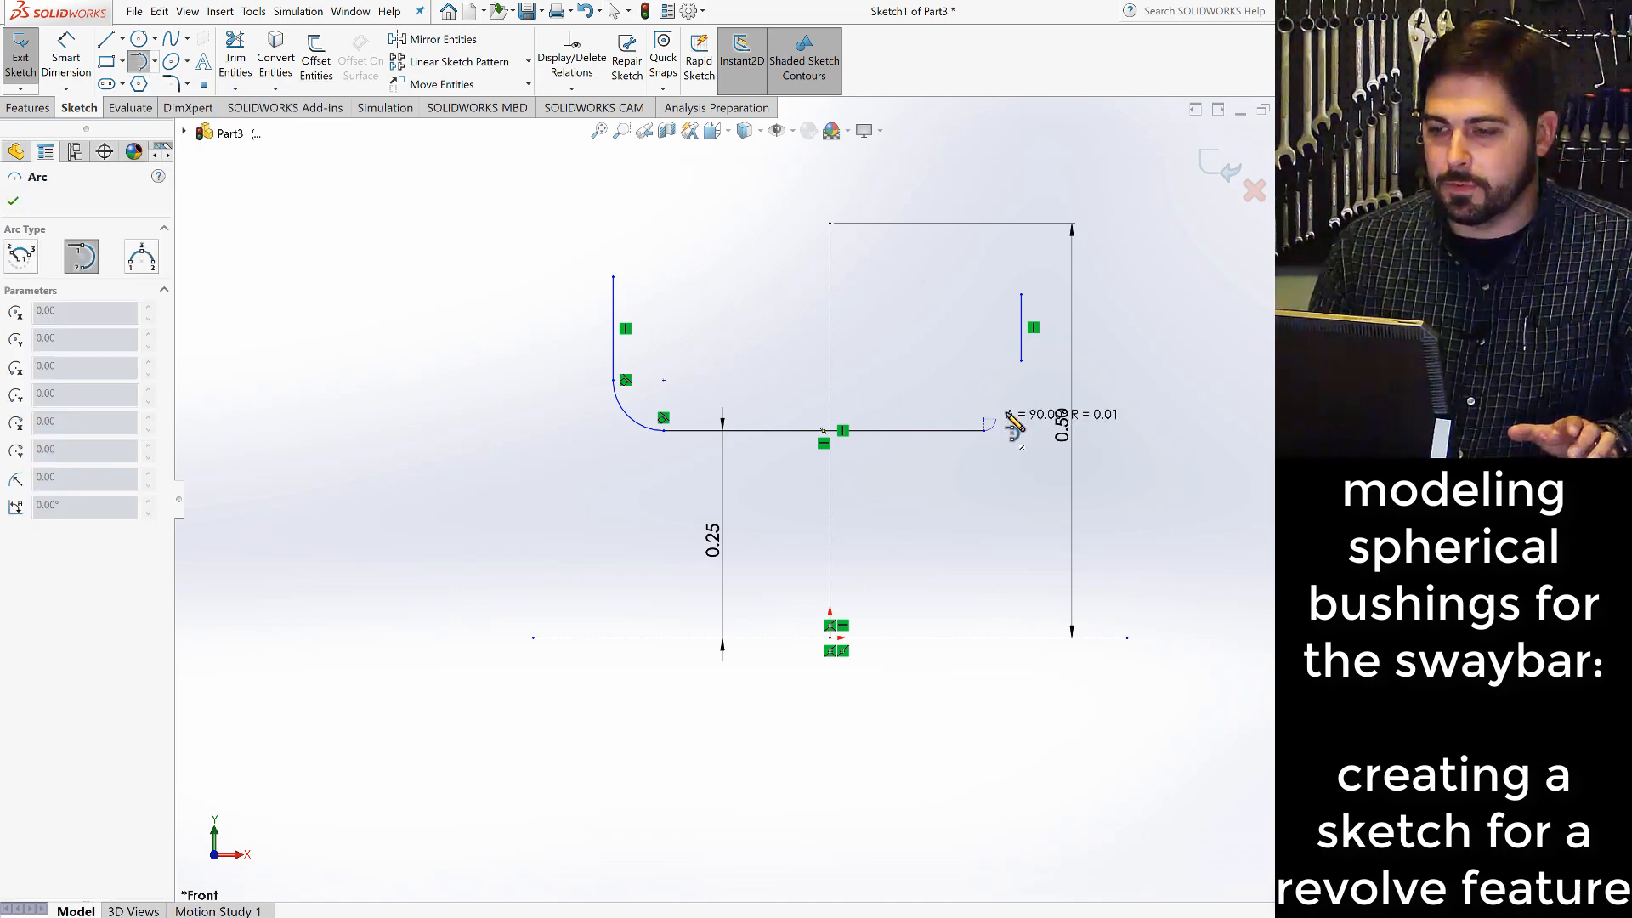
click(1020, 360)
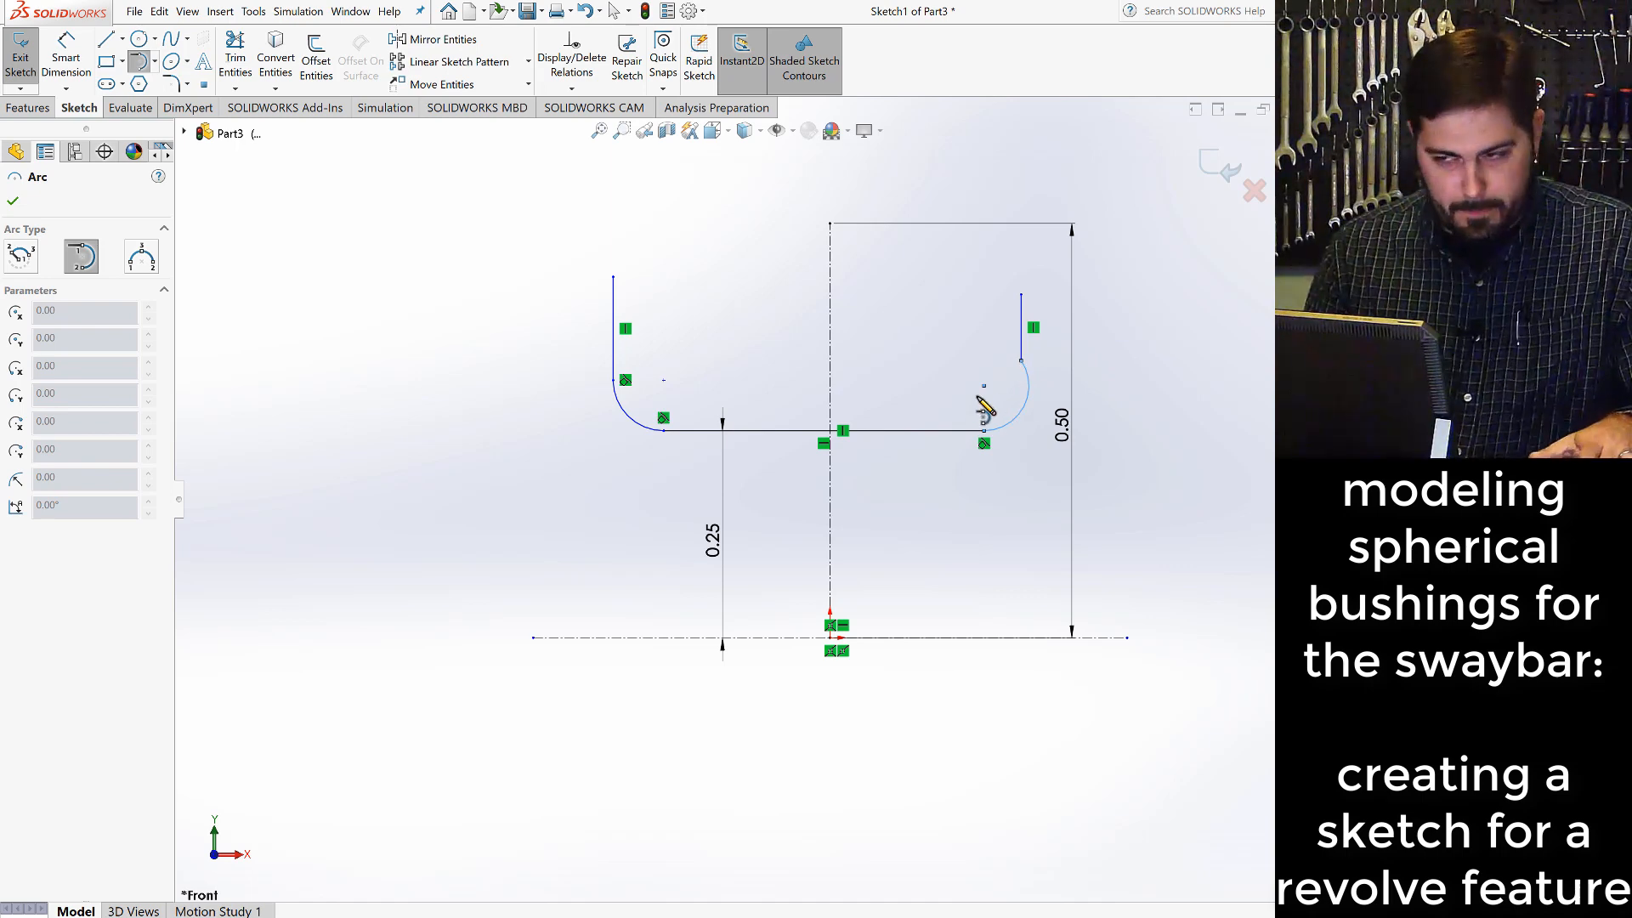
key(Escape)
click(1028, 393)
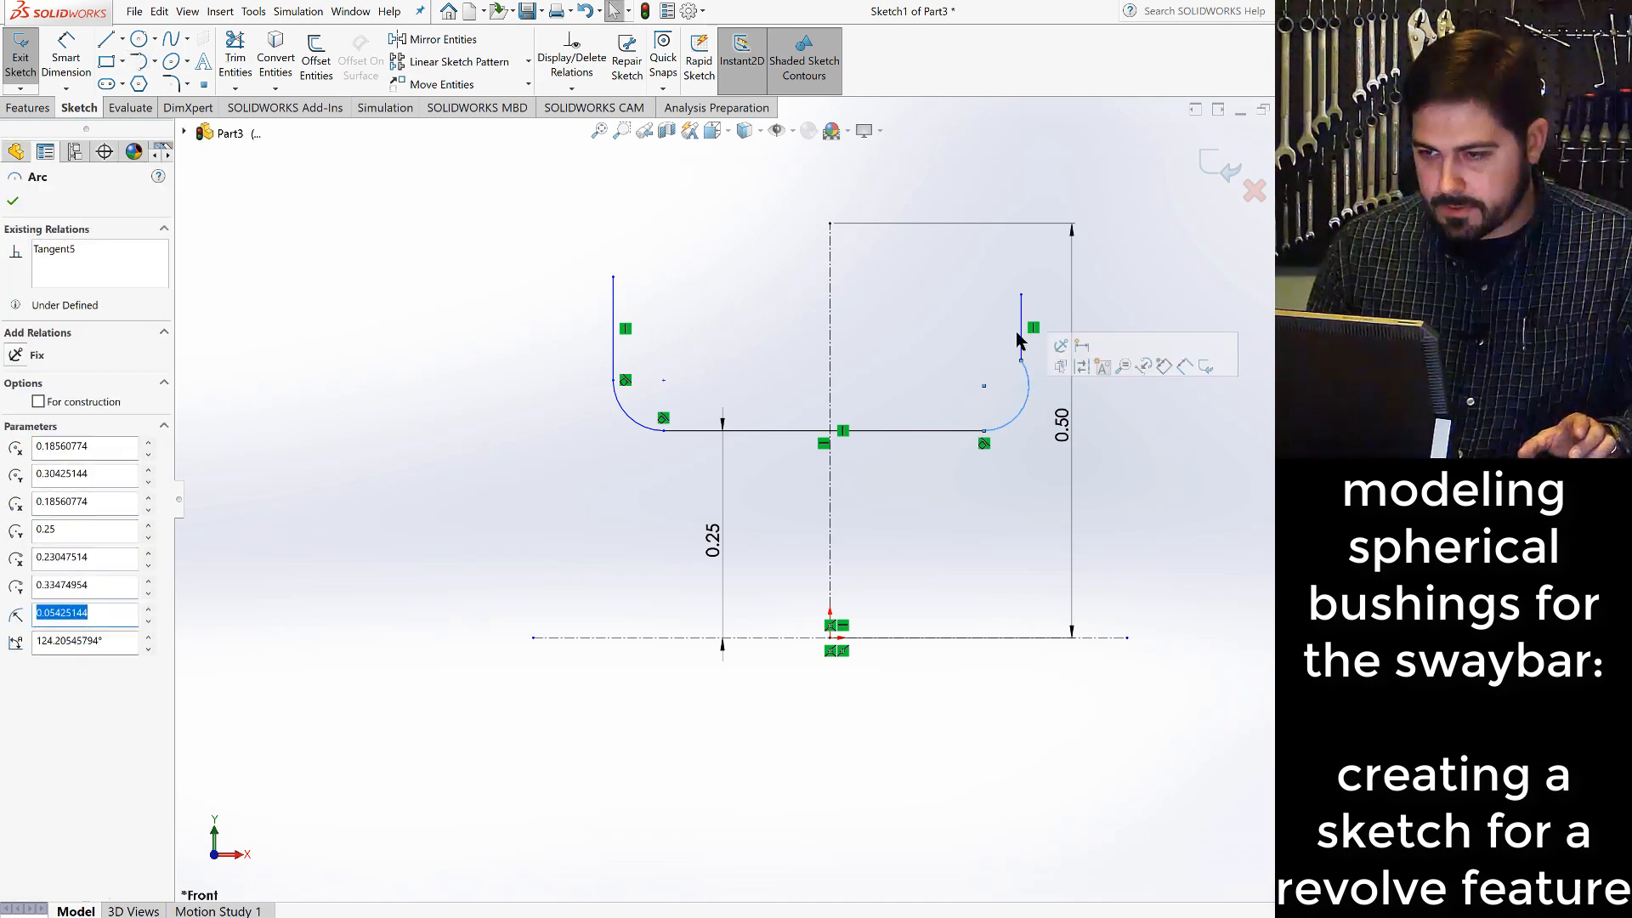
ctrl+click(1021, 328)
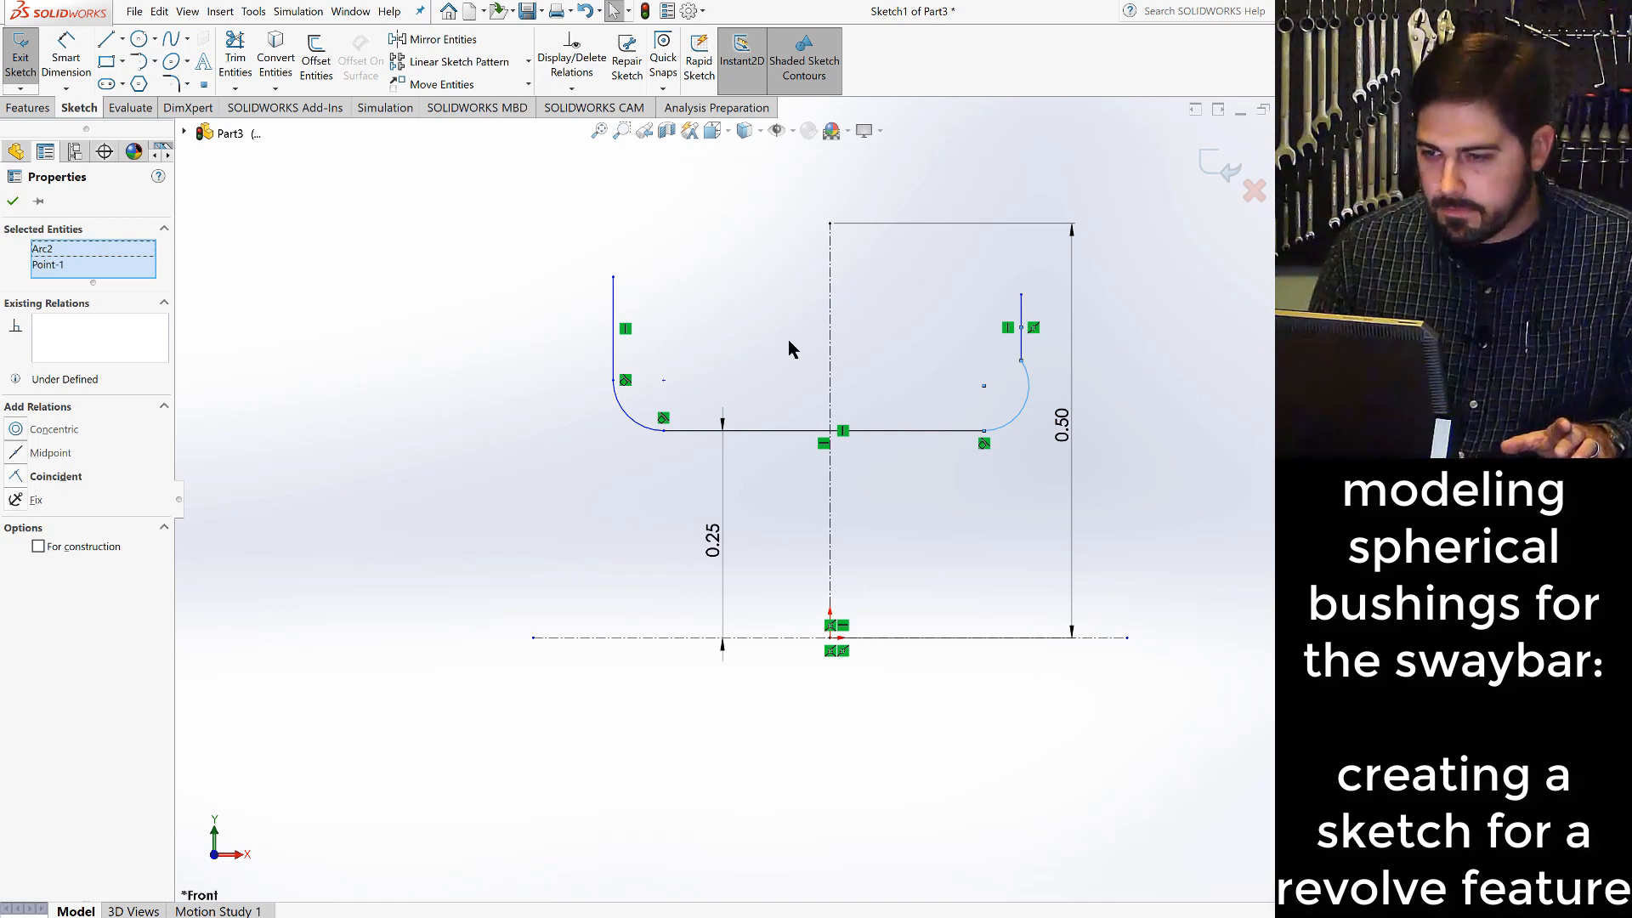
key(Escape)
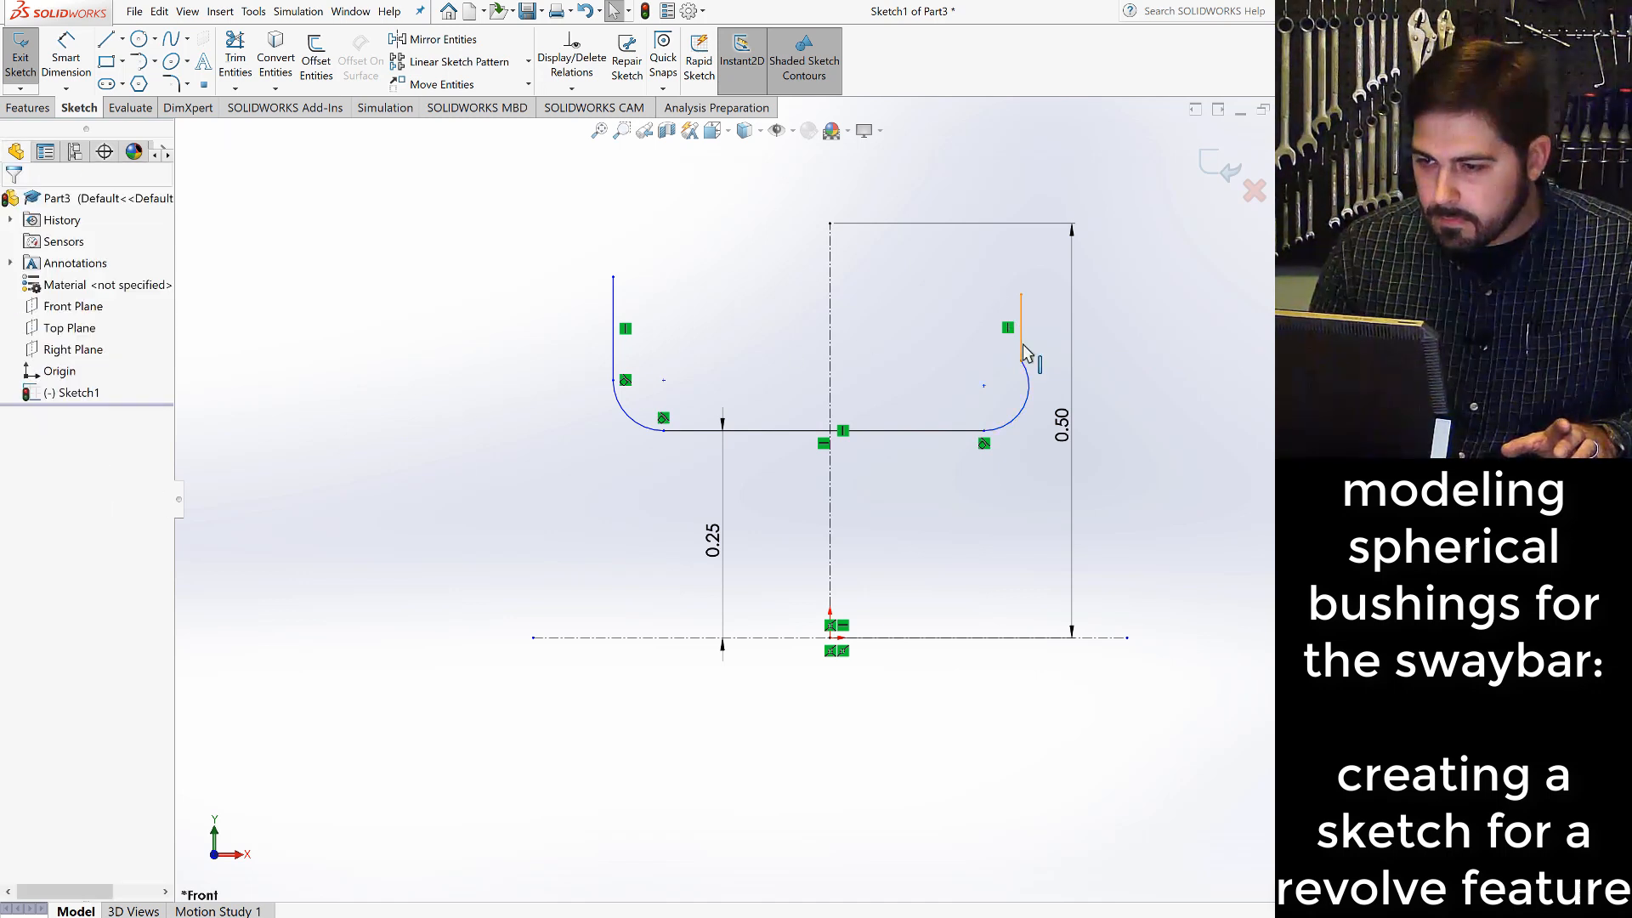
- Add a tangent relation between the lower-right arc and the right vertical line
click(1023, 347)
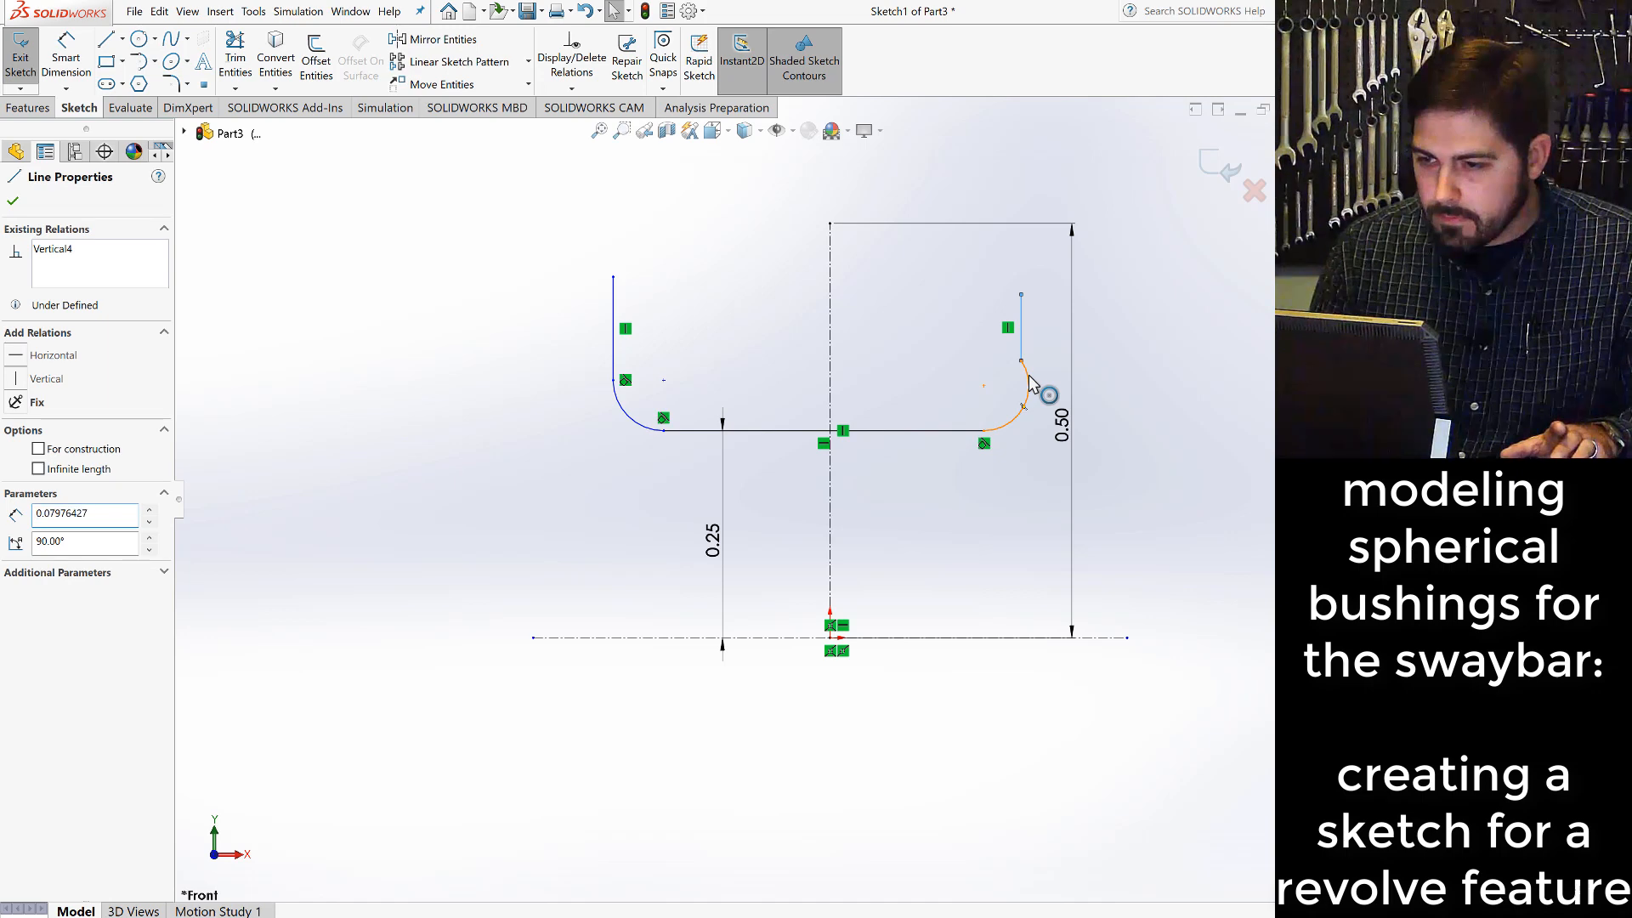
click(1027, 379)
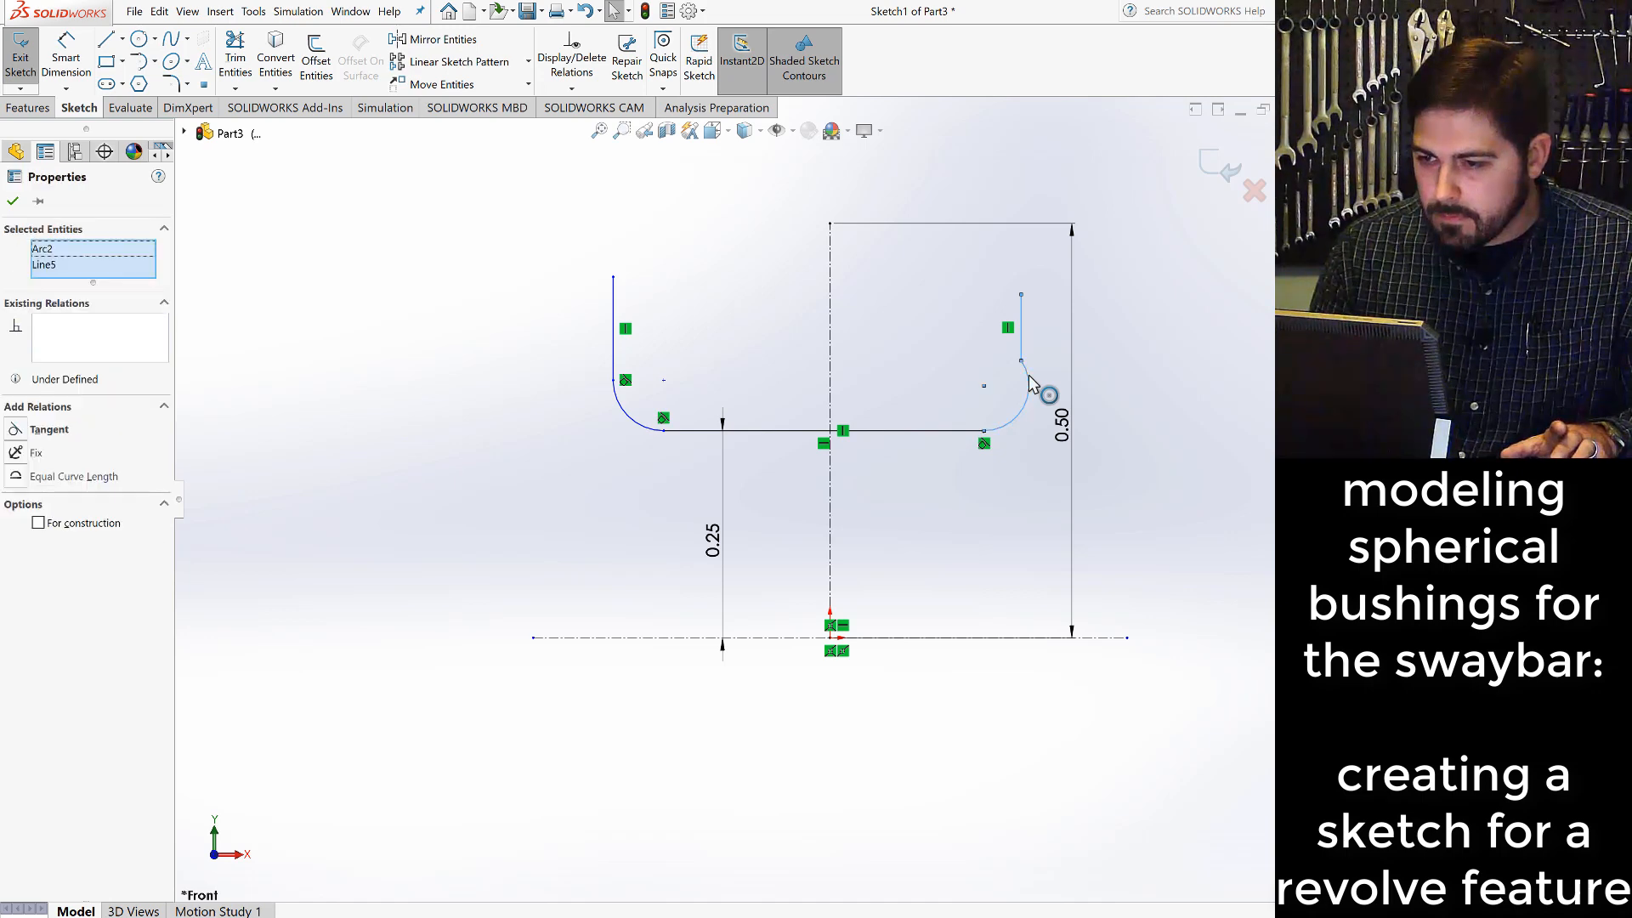
click(14, 432)
click(401, 365)
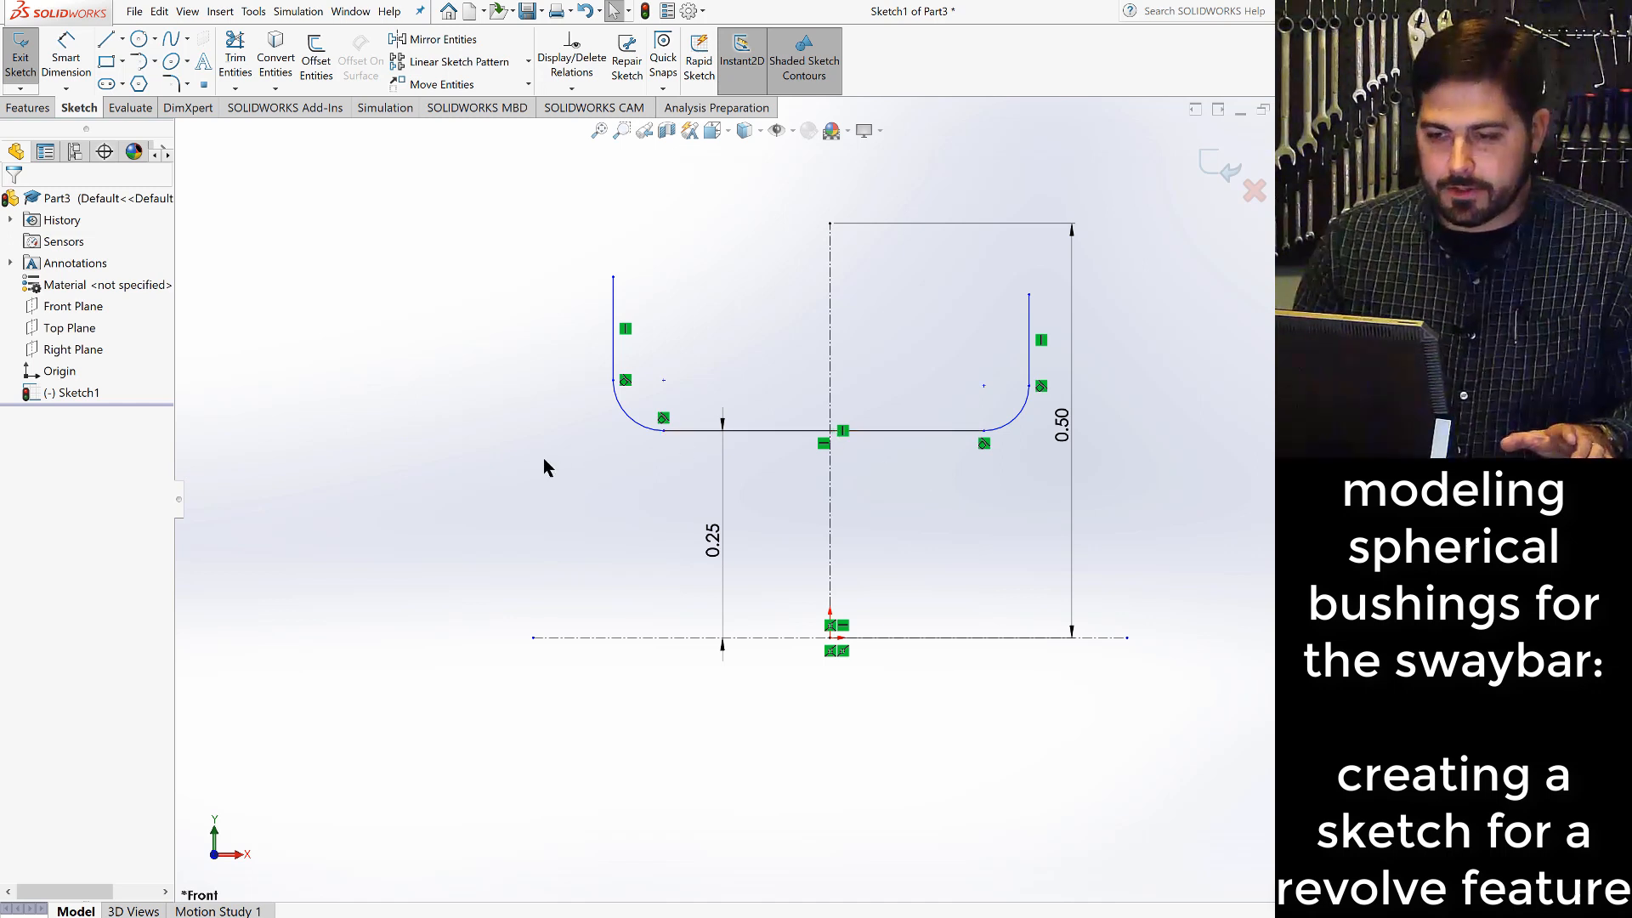
- Add an equal relation between the lower-left and lower-right corner arcs
click(631, 425)
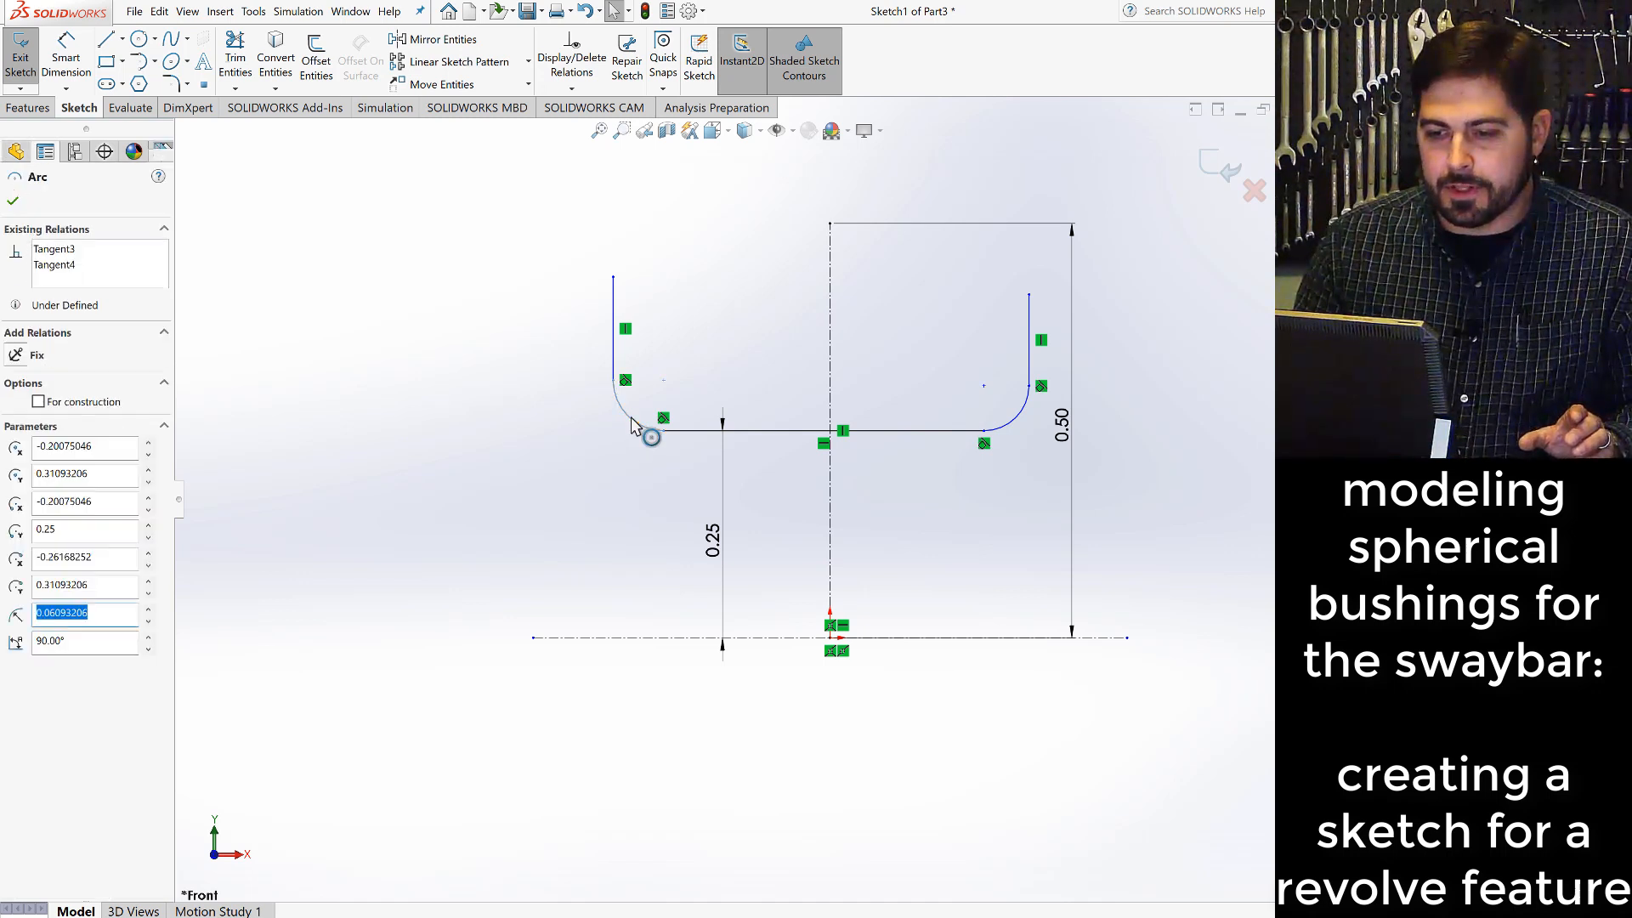
ctrl+click(1022, 425)
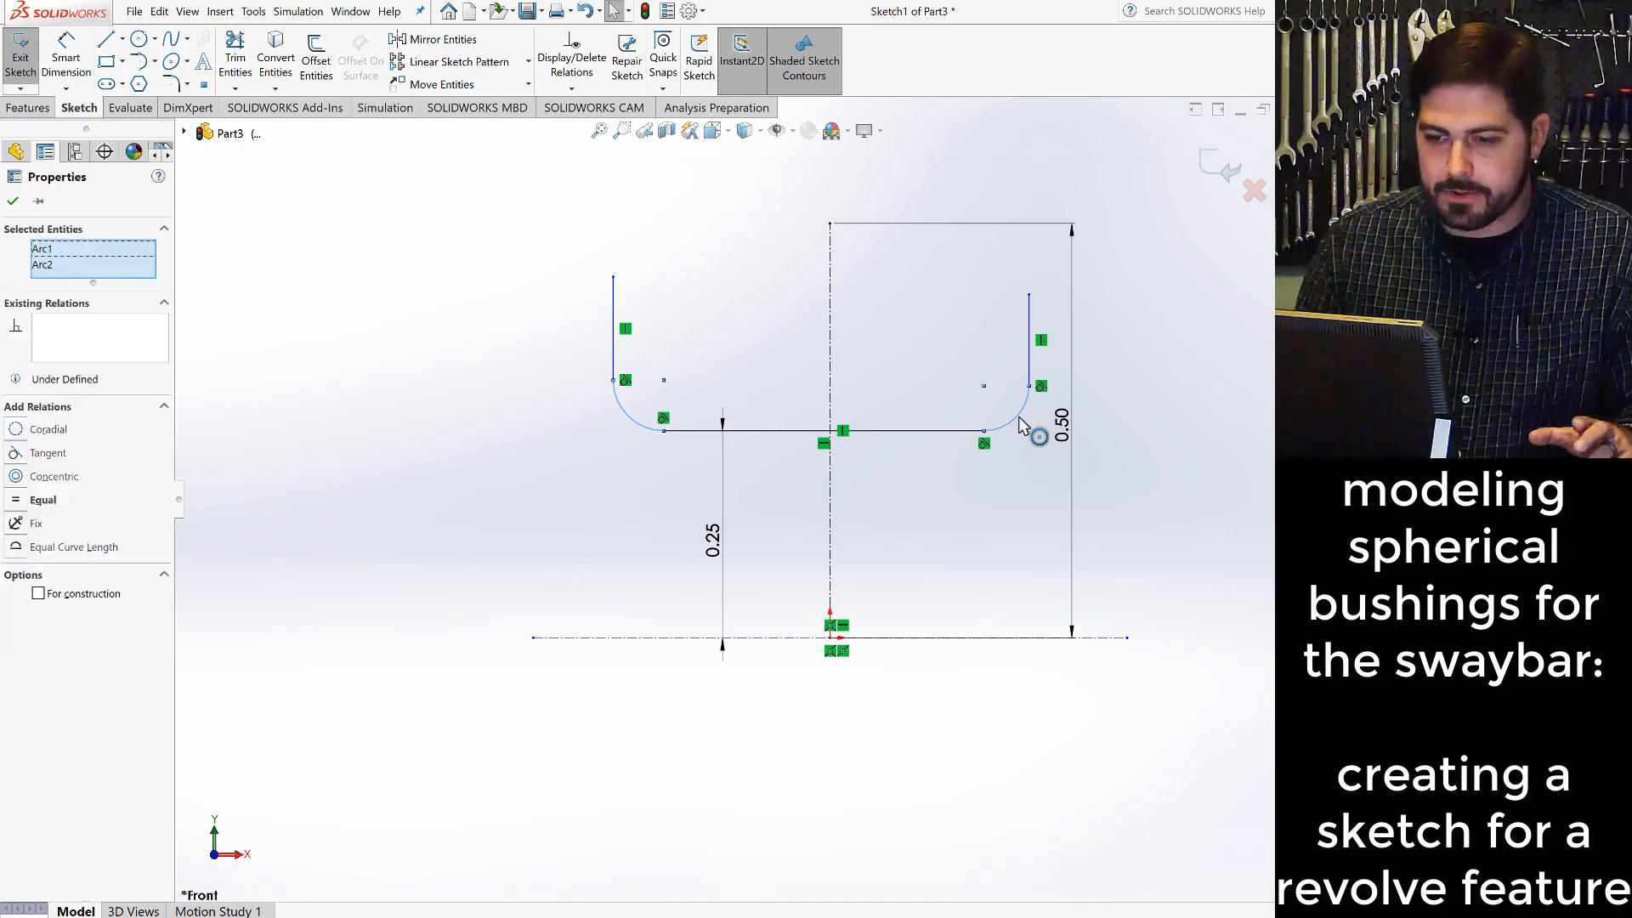
click(19, 502)
click(362, 462)
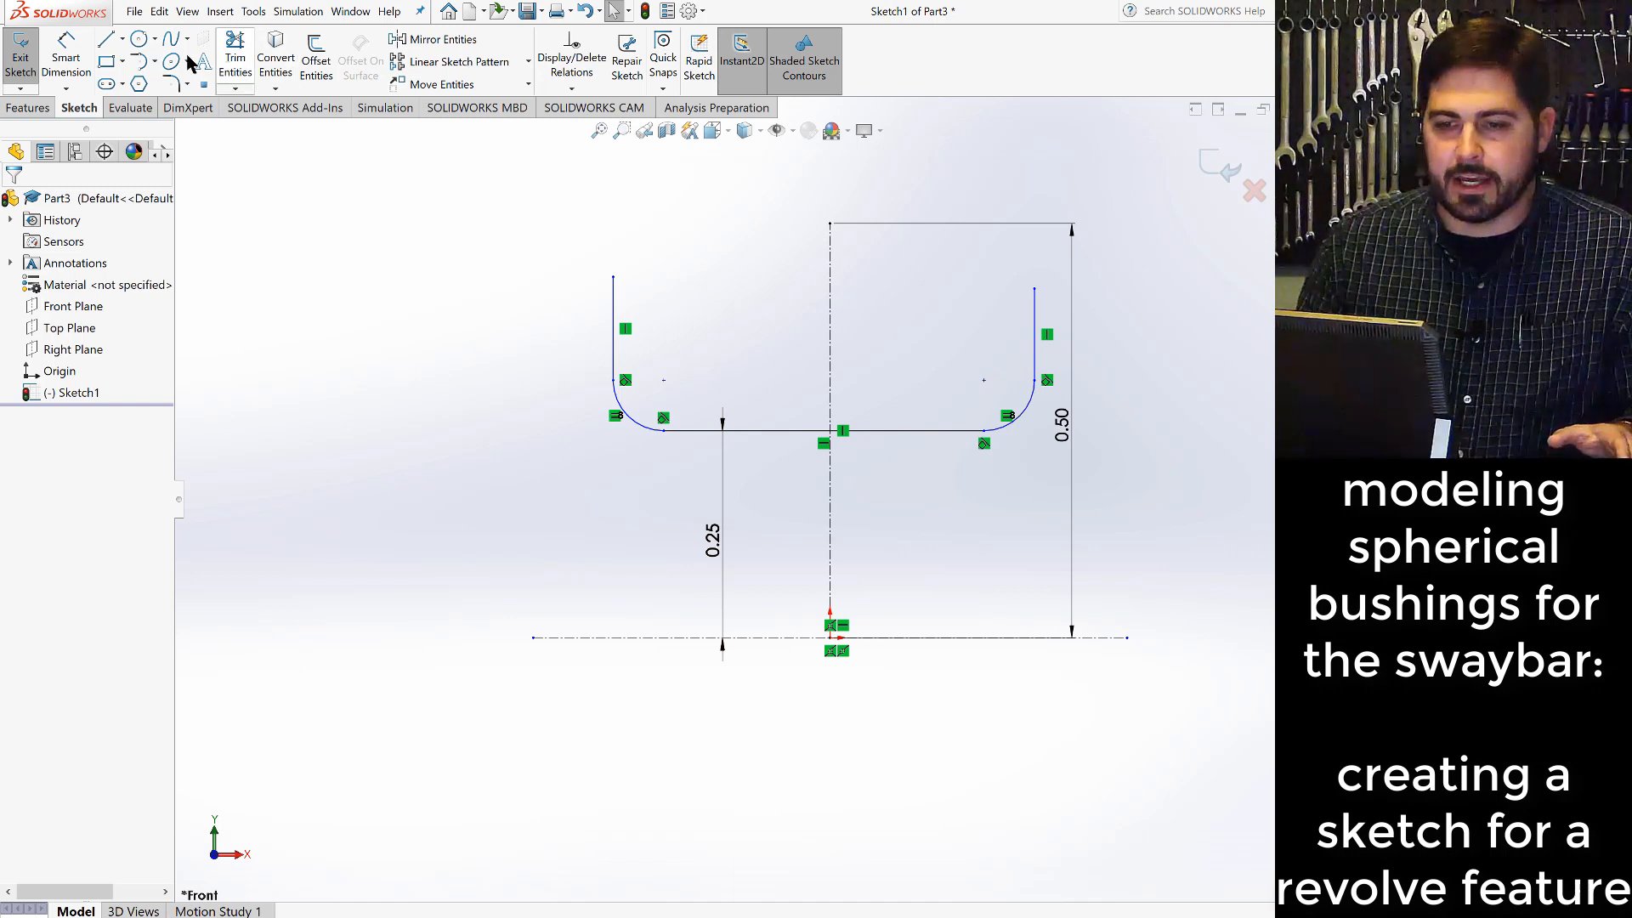
- Sketch an origin-centered arc, radius about 0.51 in and about 56° long, from the left vertical line's upper end toward the right one
click(155, 62)
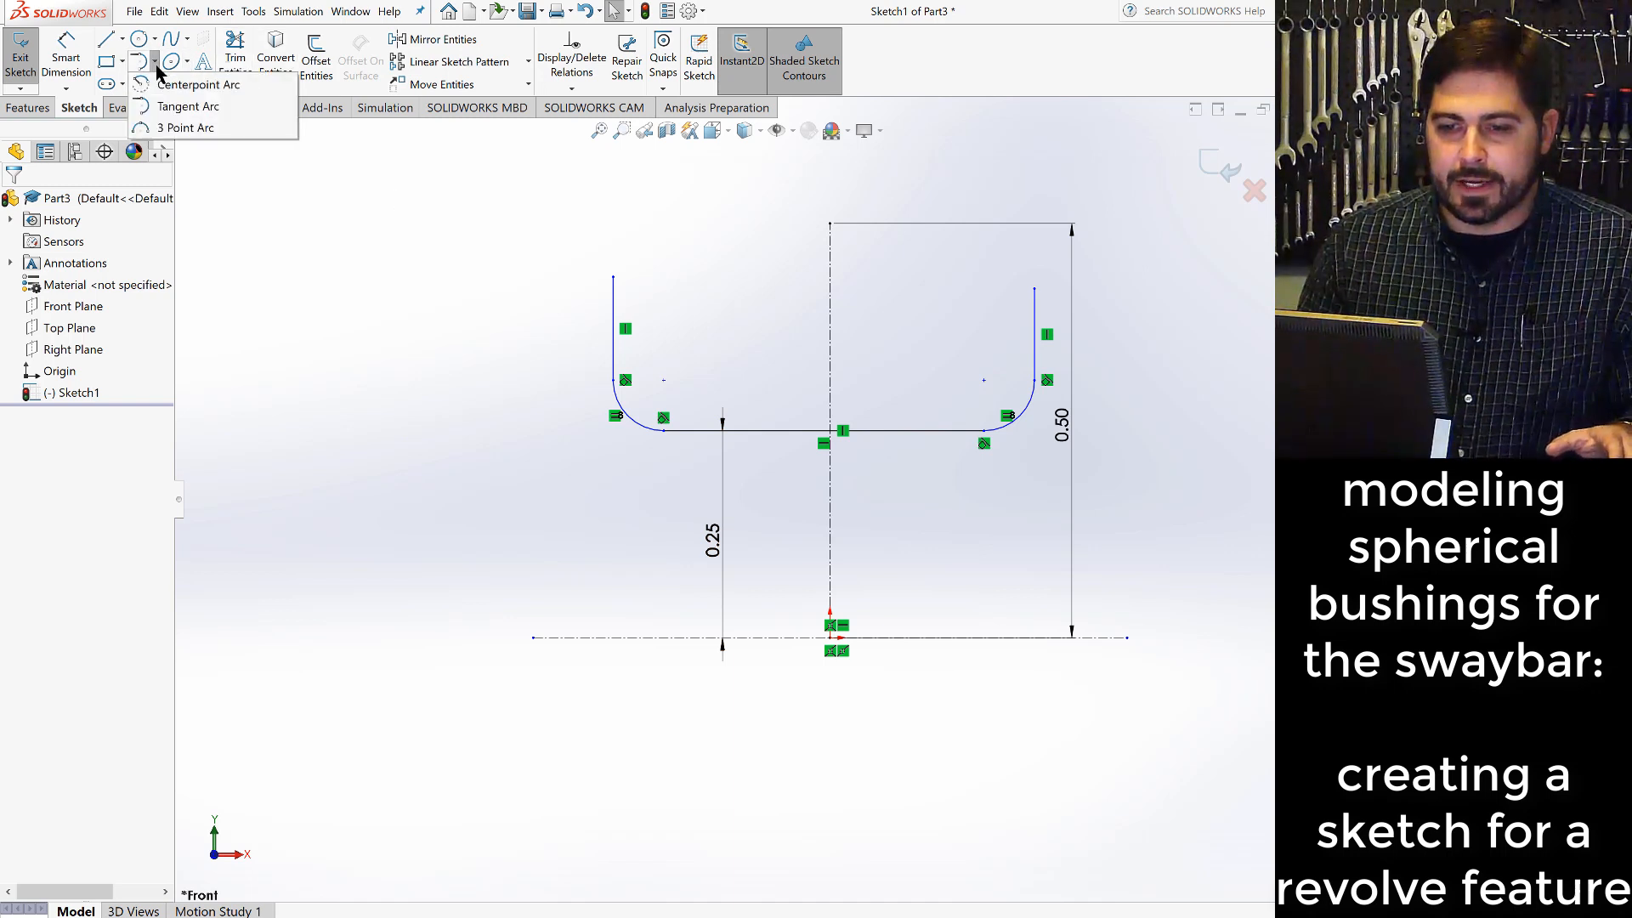
click(196, 86)
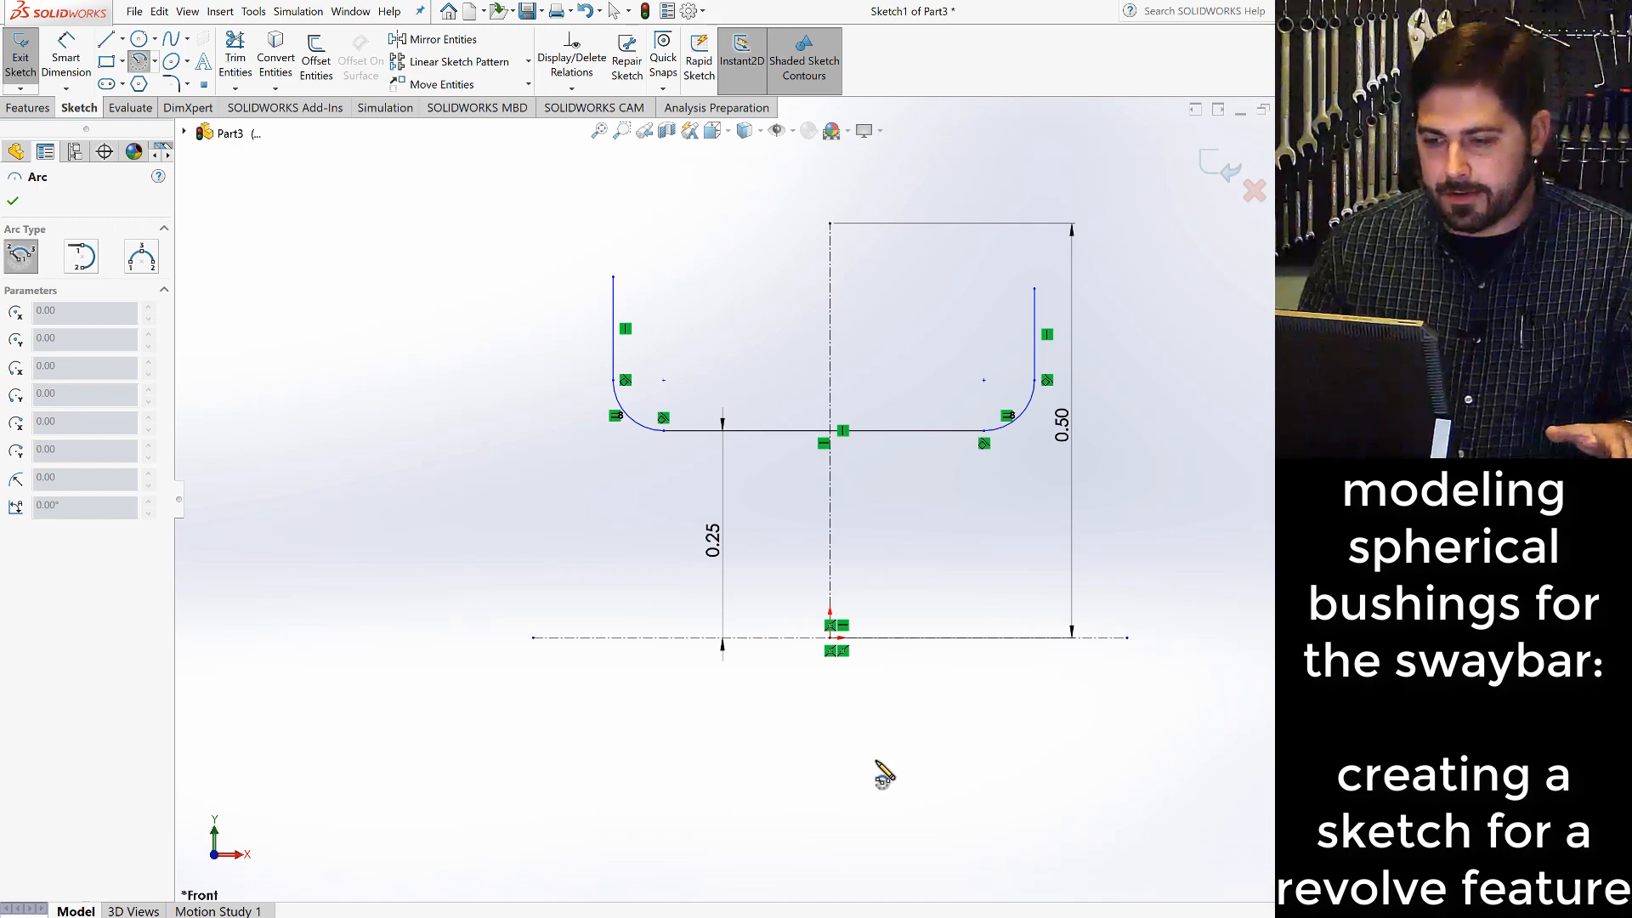
click(830, 637)
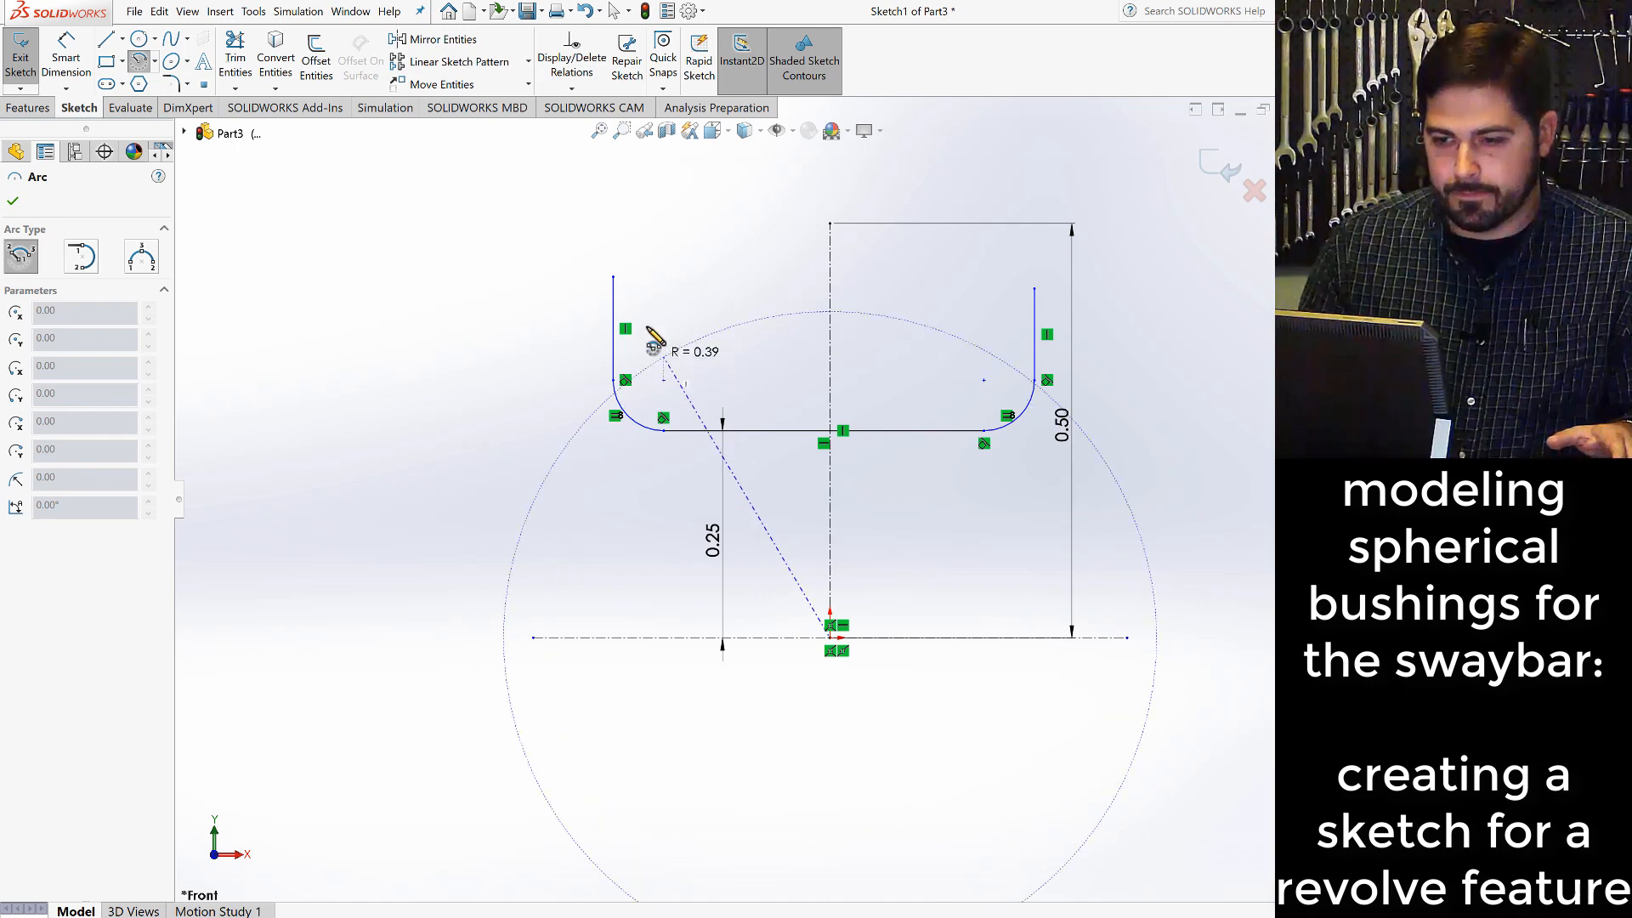
click(614, 277)
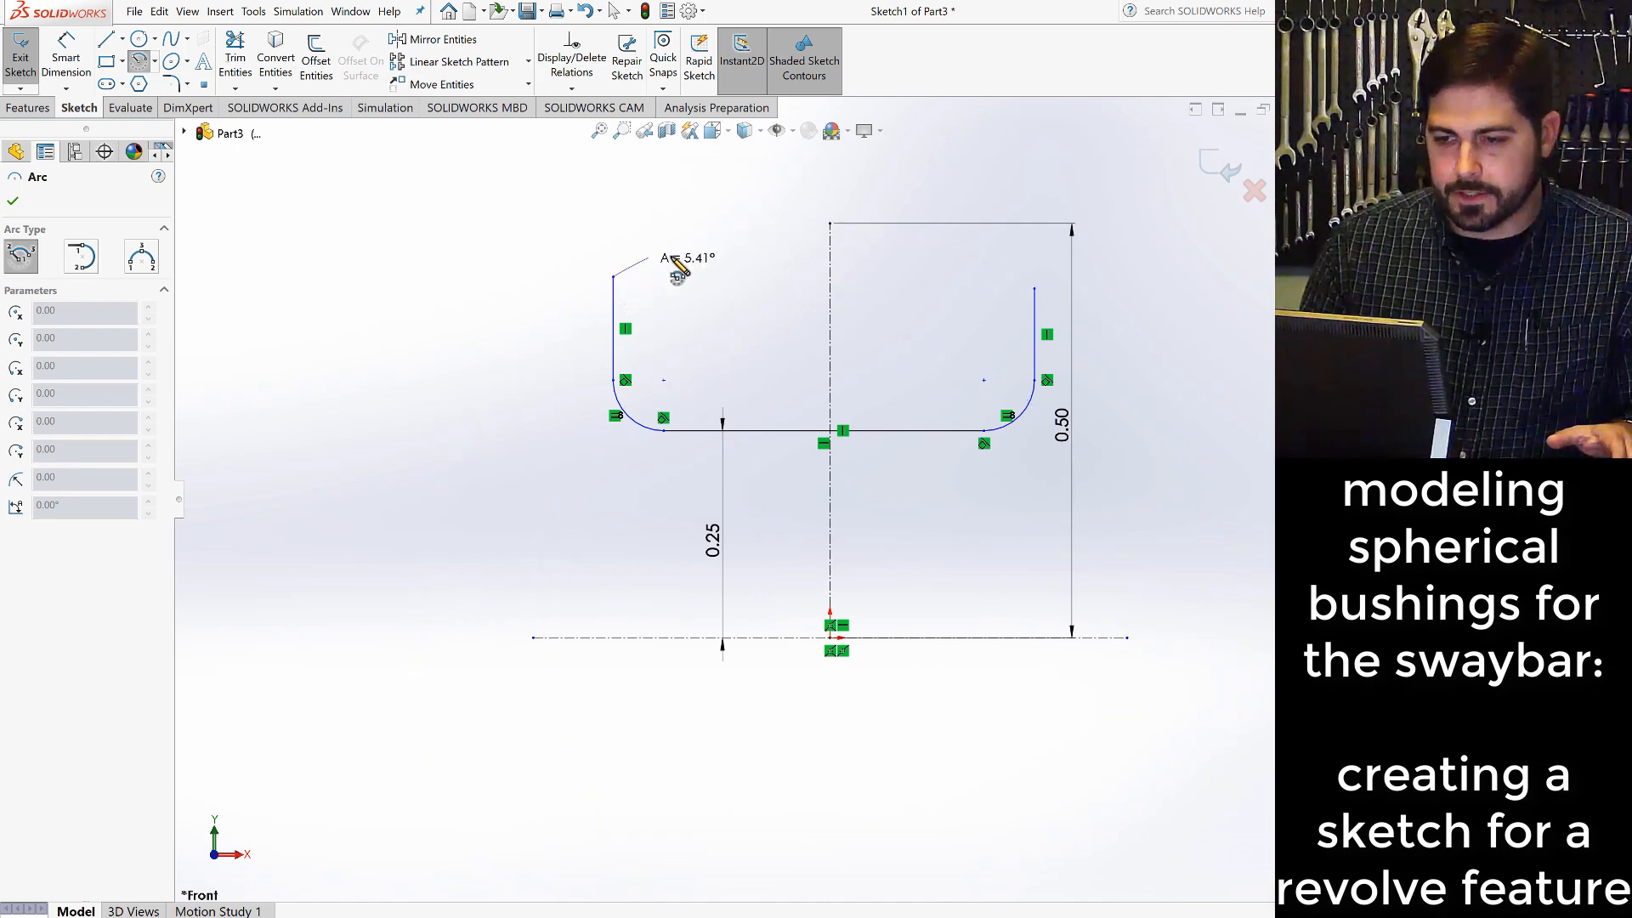
click(1006, 256)
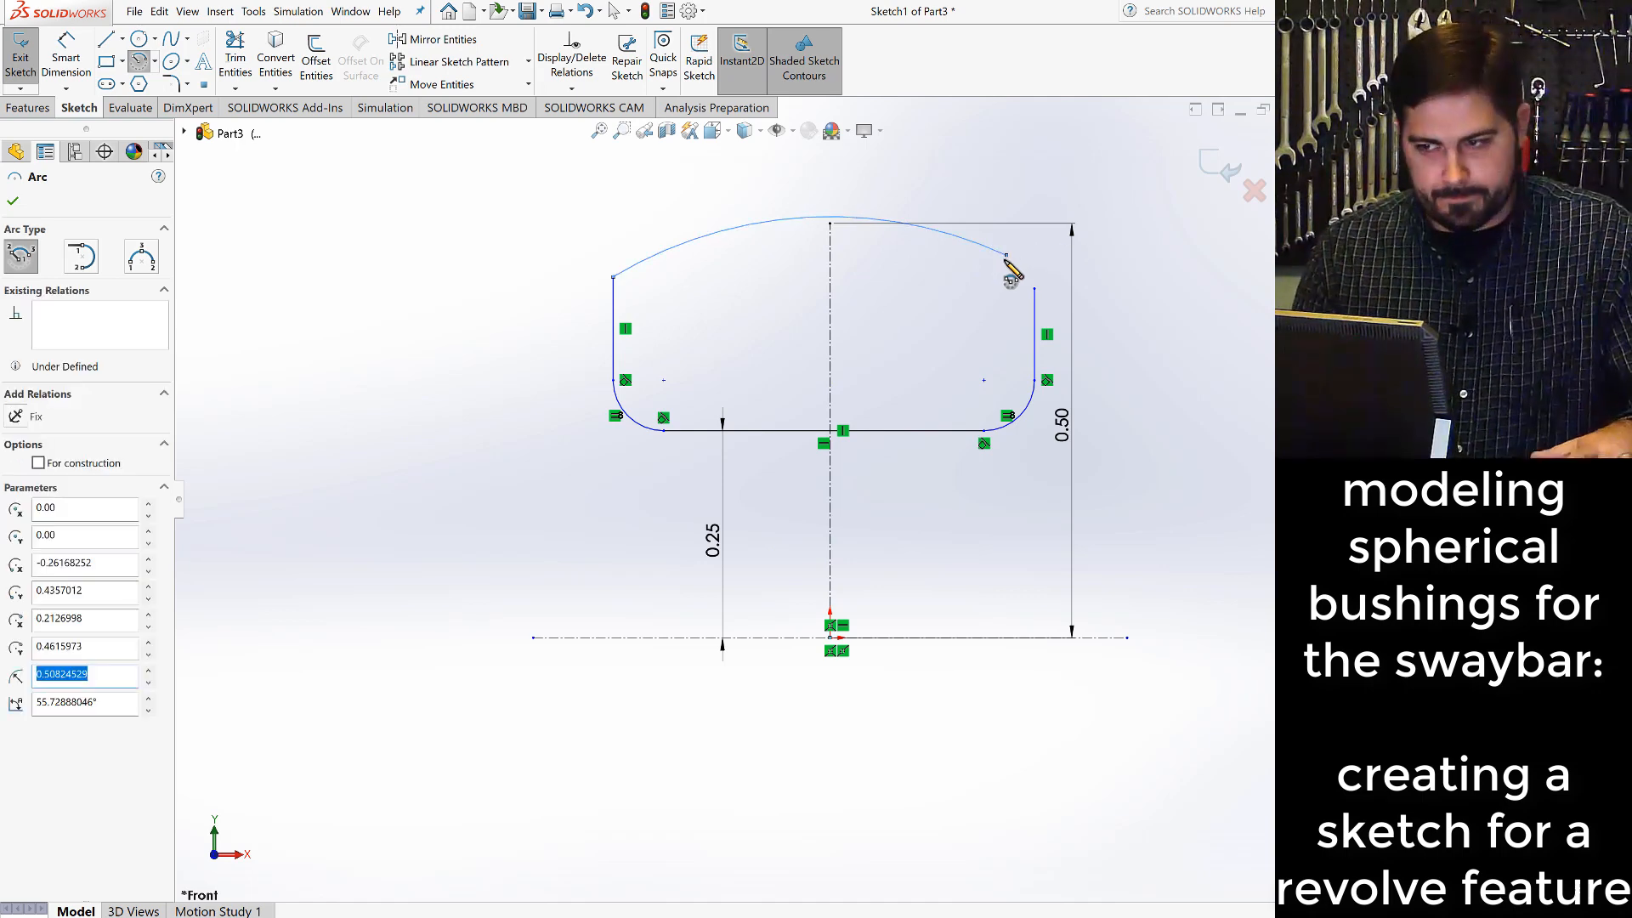
key(Escape)
click(978, 320)
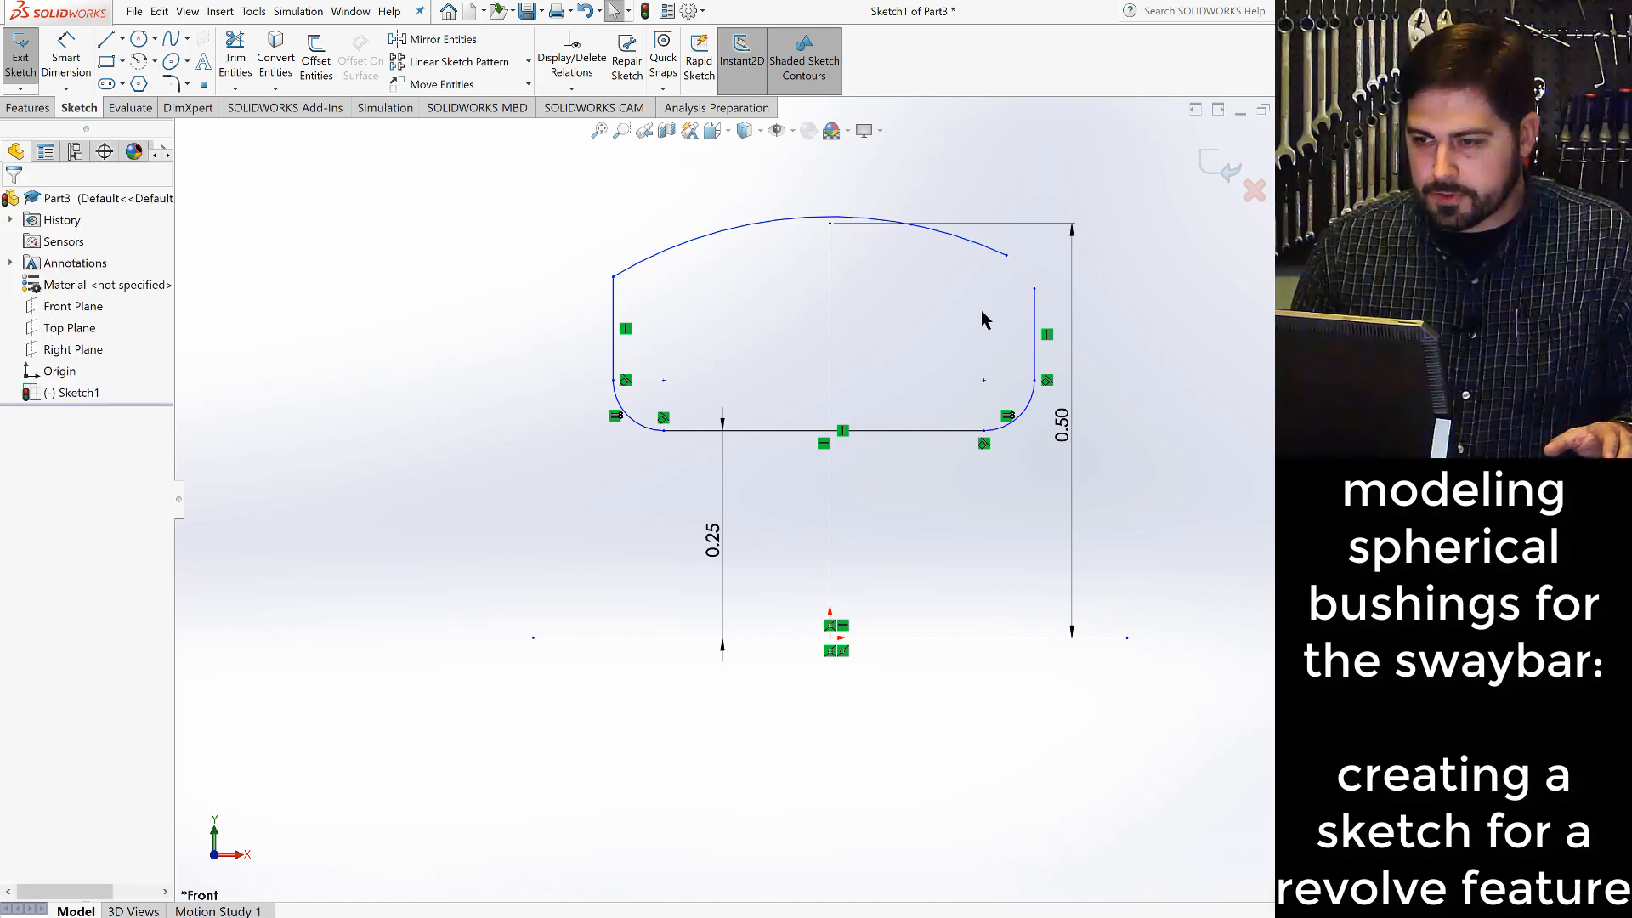
- Merge the large arc's right endpoint with the upper endpoint of the right vertical line to close the profile
click(1006, 256)
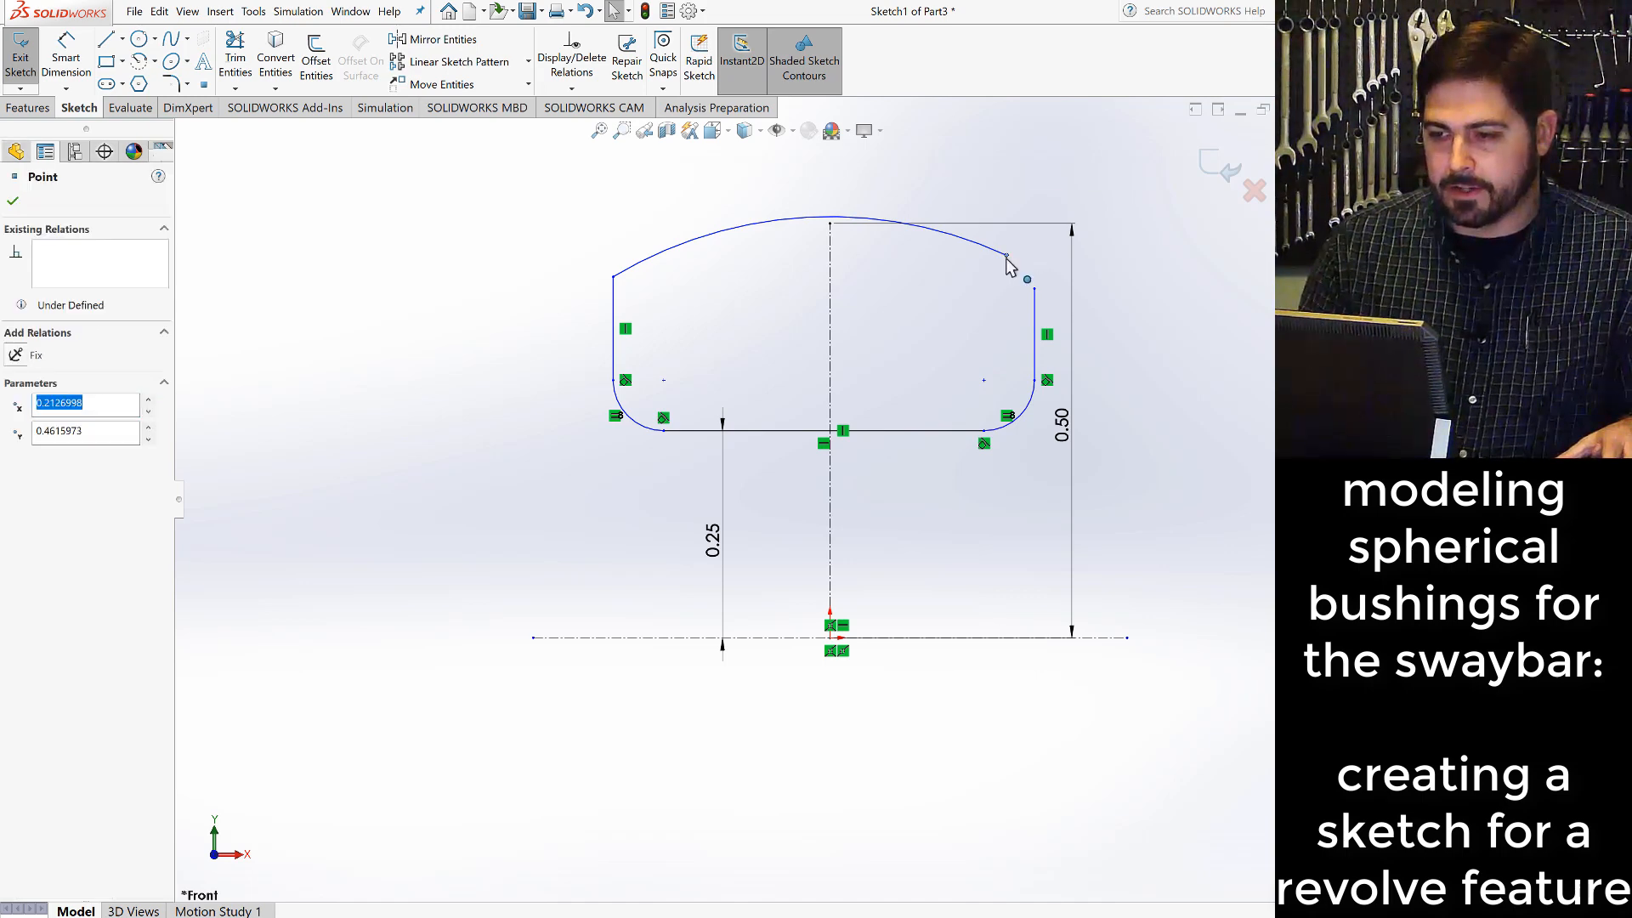
ctrl+click(1034, 290)
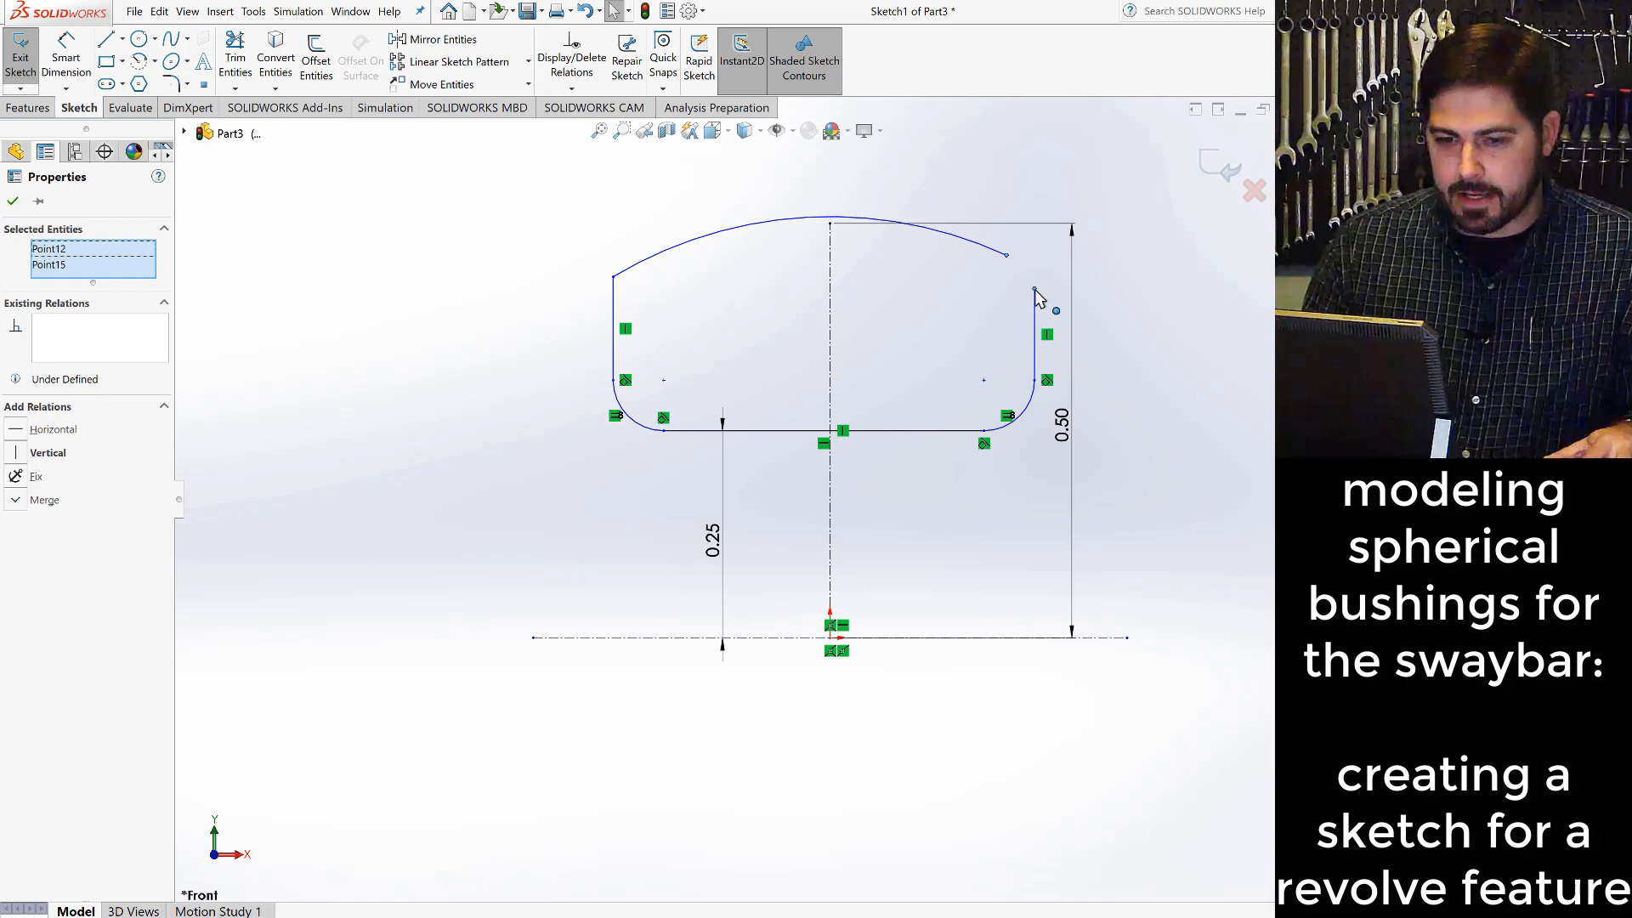
click(25, 501)
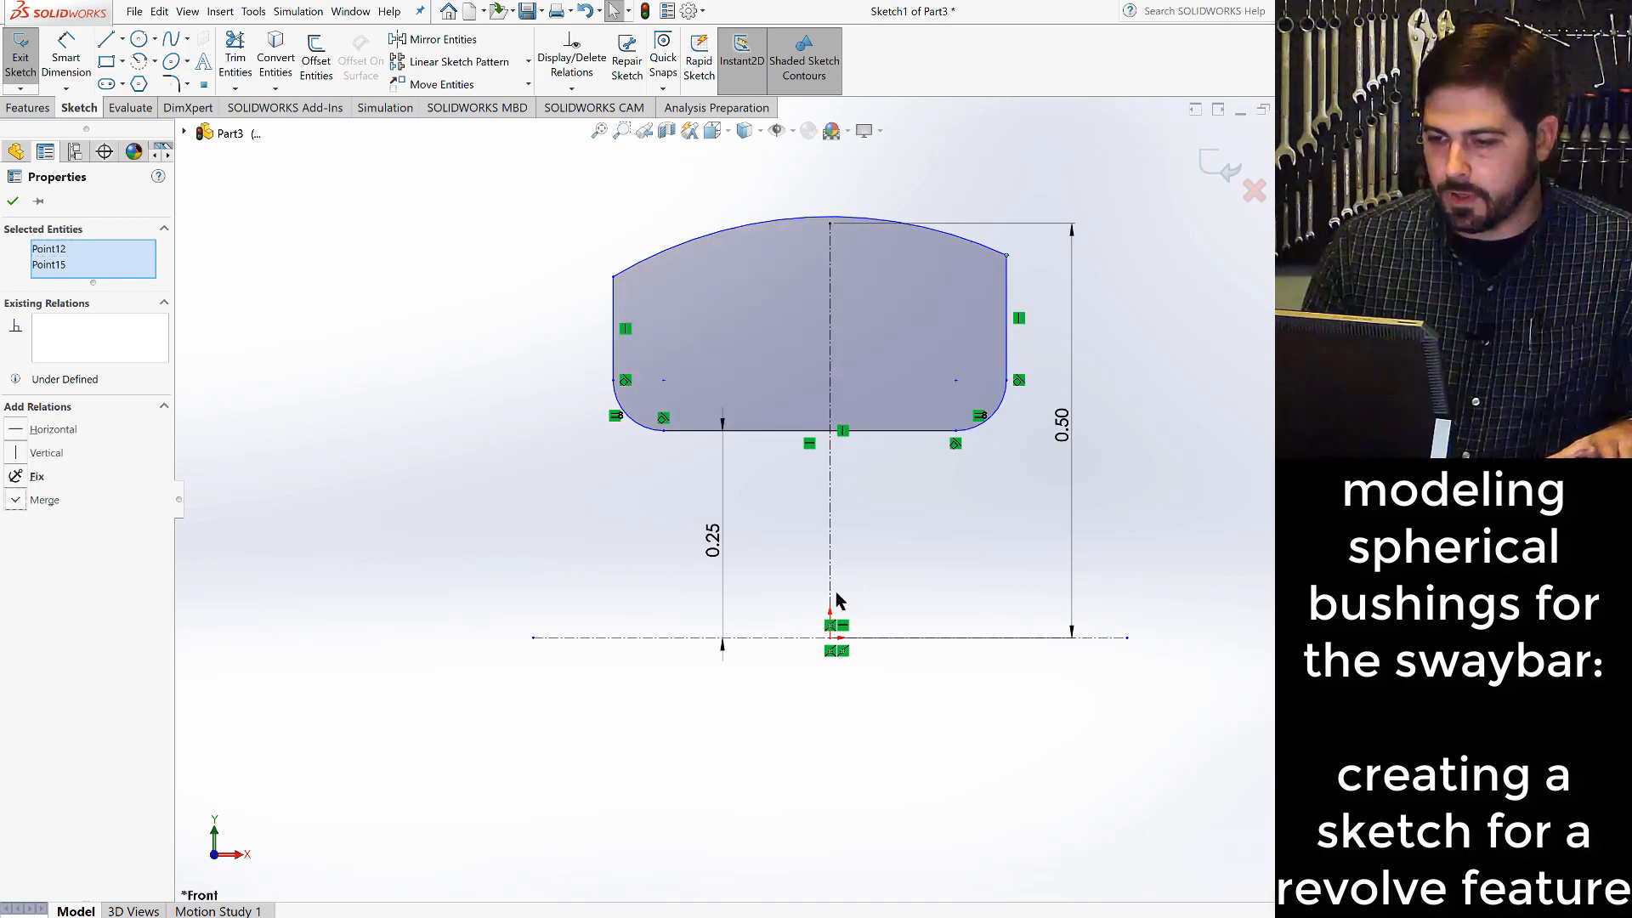
click(1168, 493)
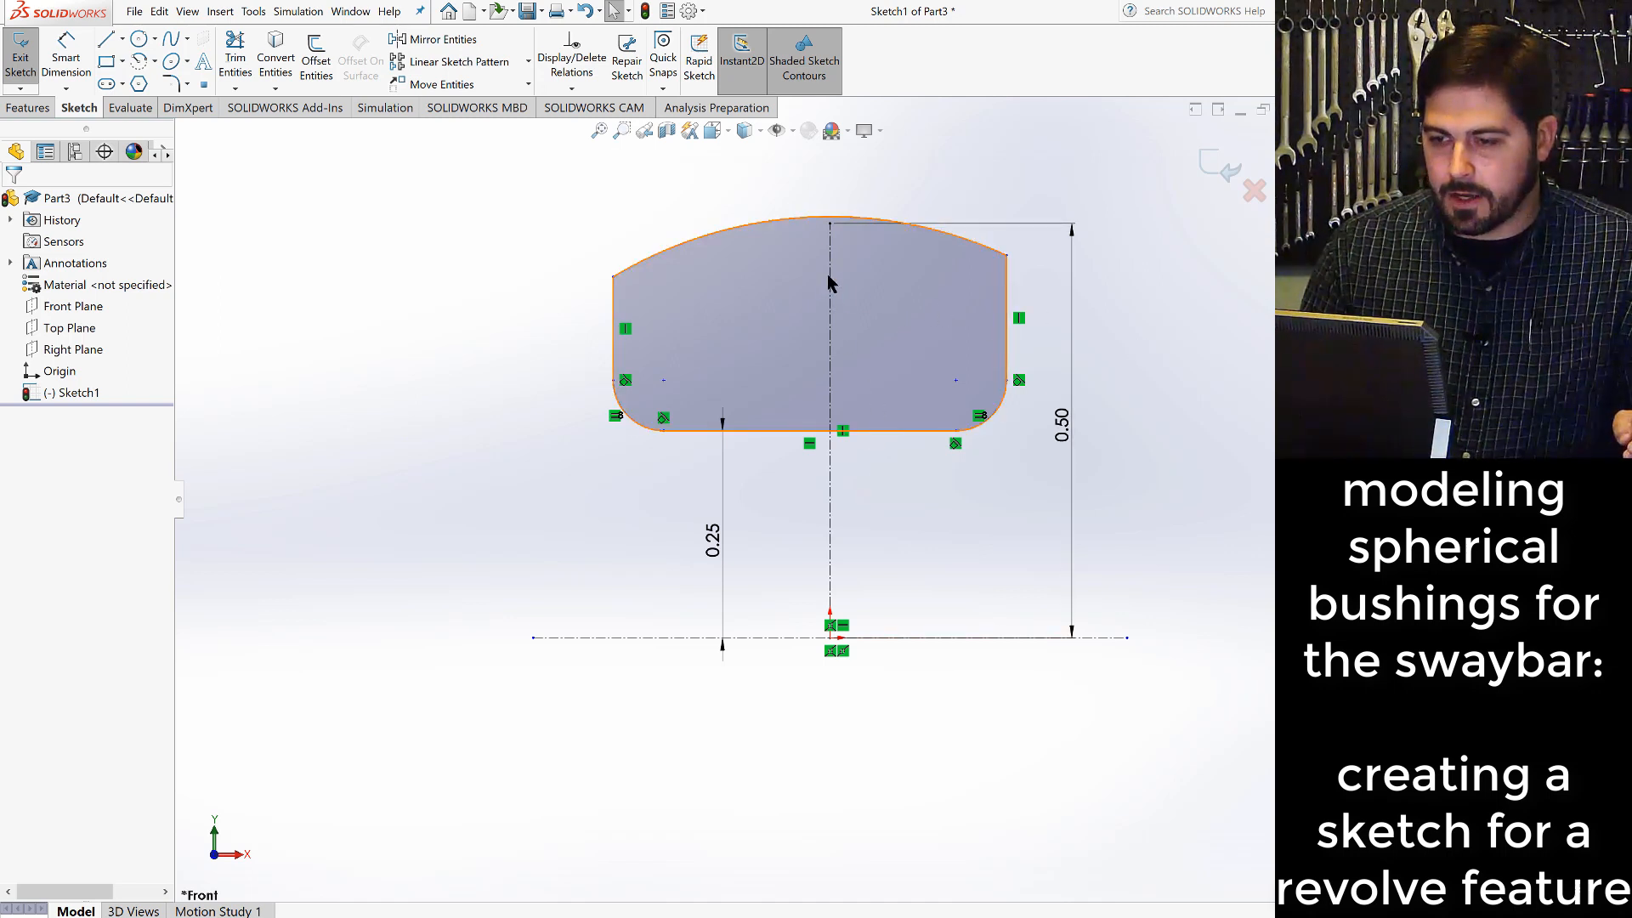
- Add a coincident relation between the large upper arc and the upper endpoint of the vertical centerline
click(830, 222)
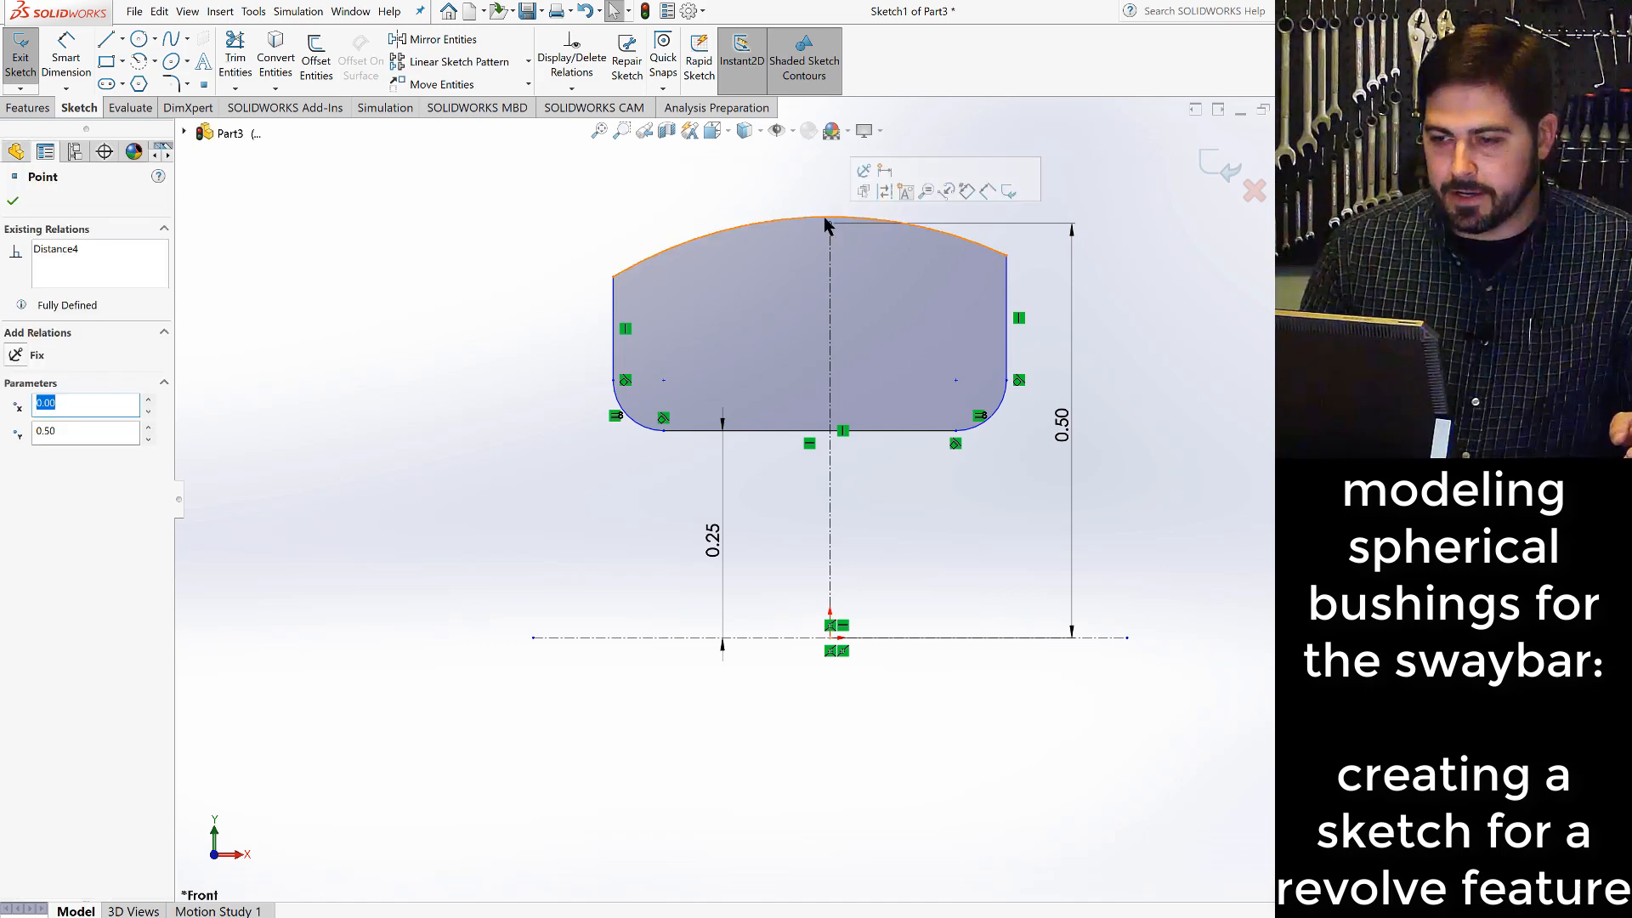
ctrl+click(829, 222)
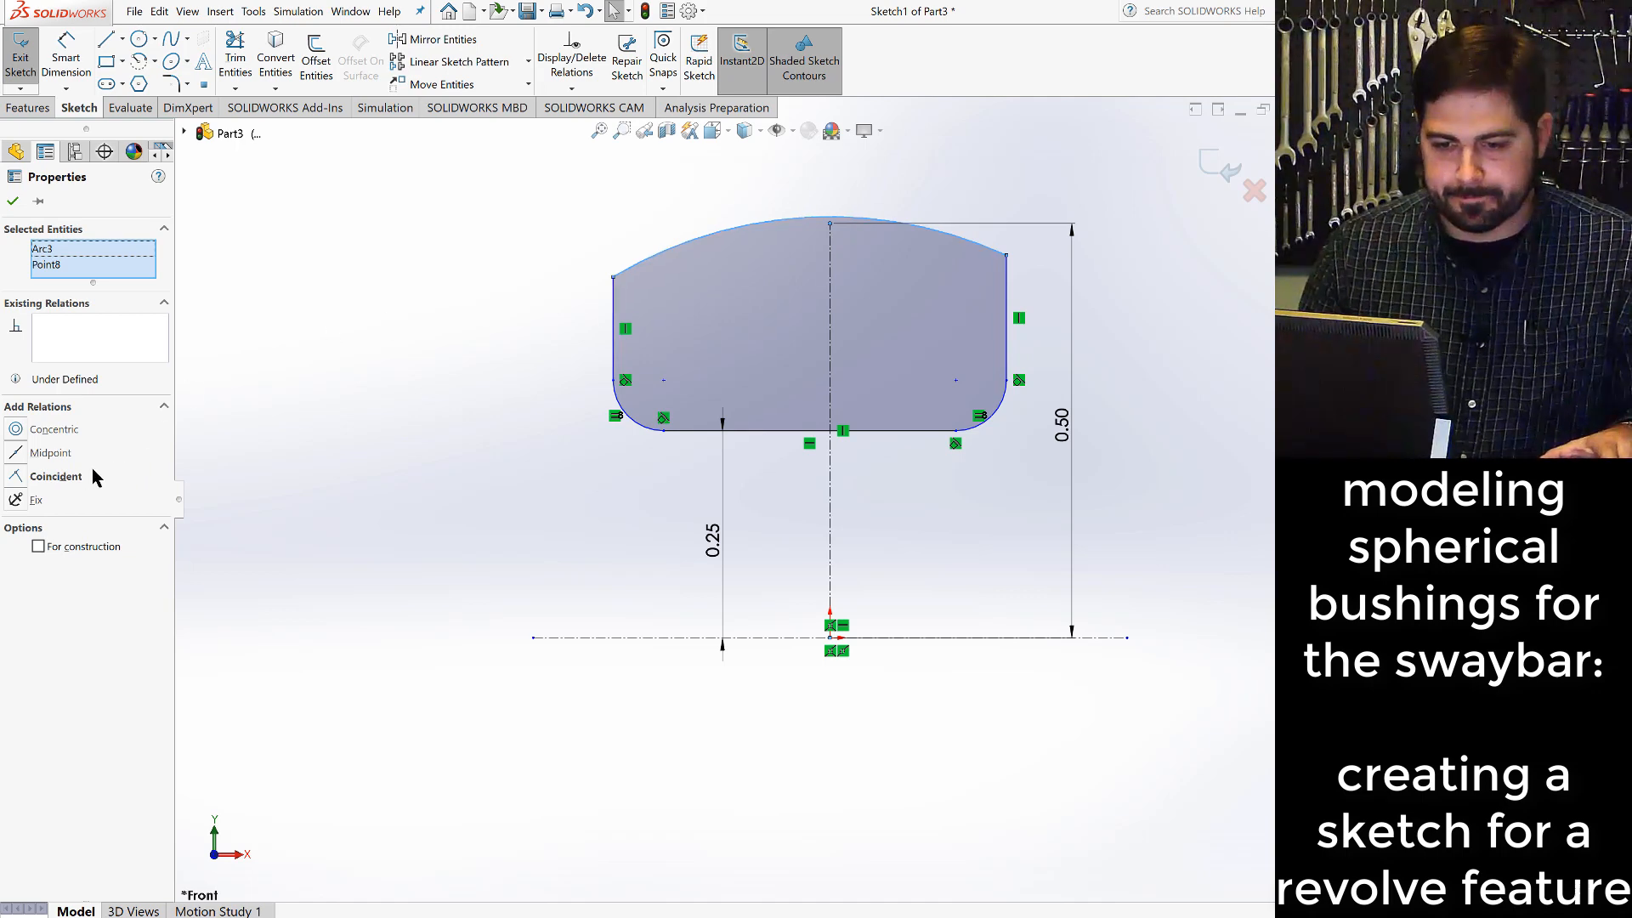
click(51, 476)
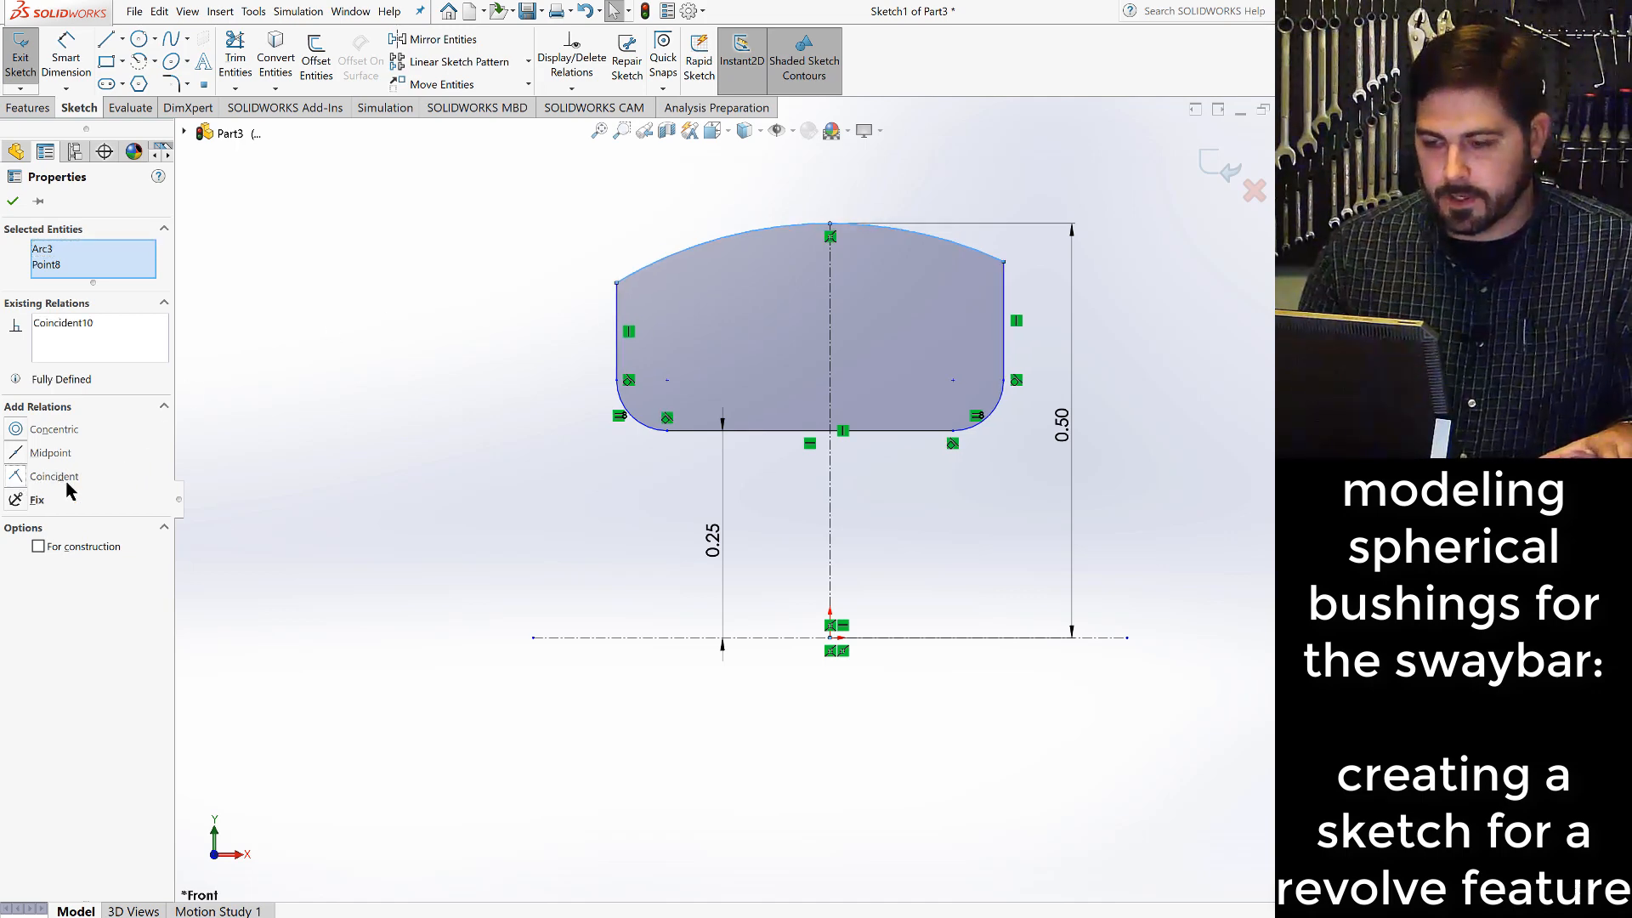
click(1170, 503)
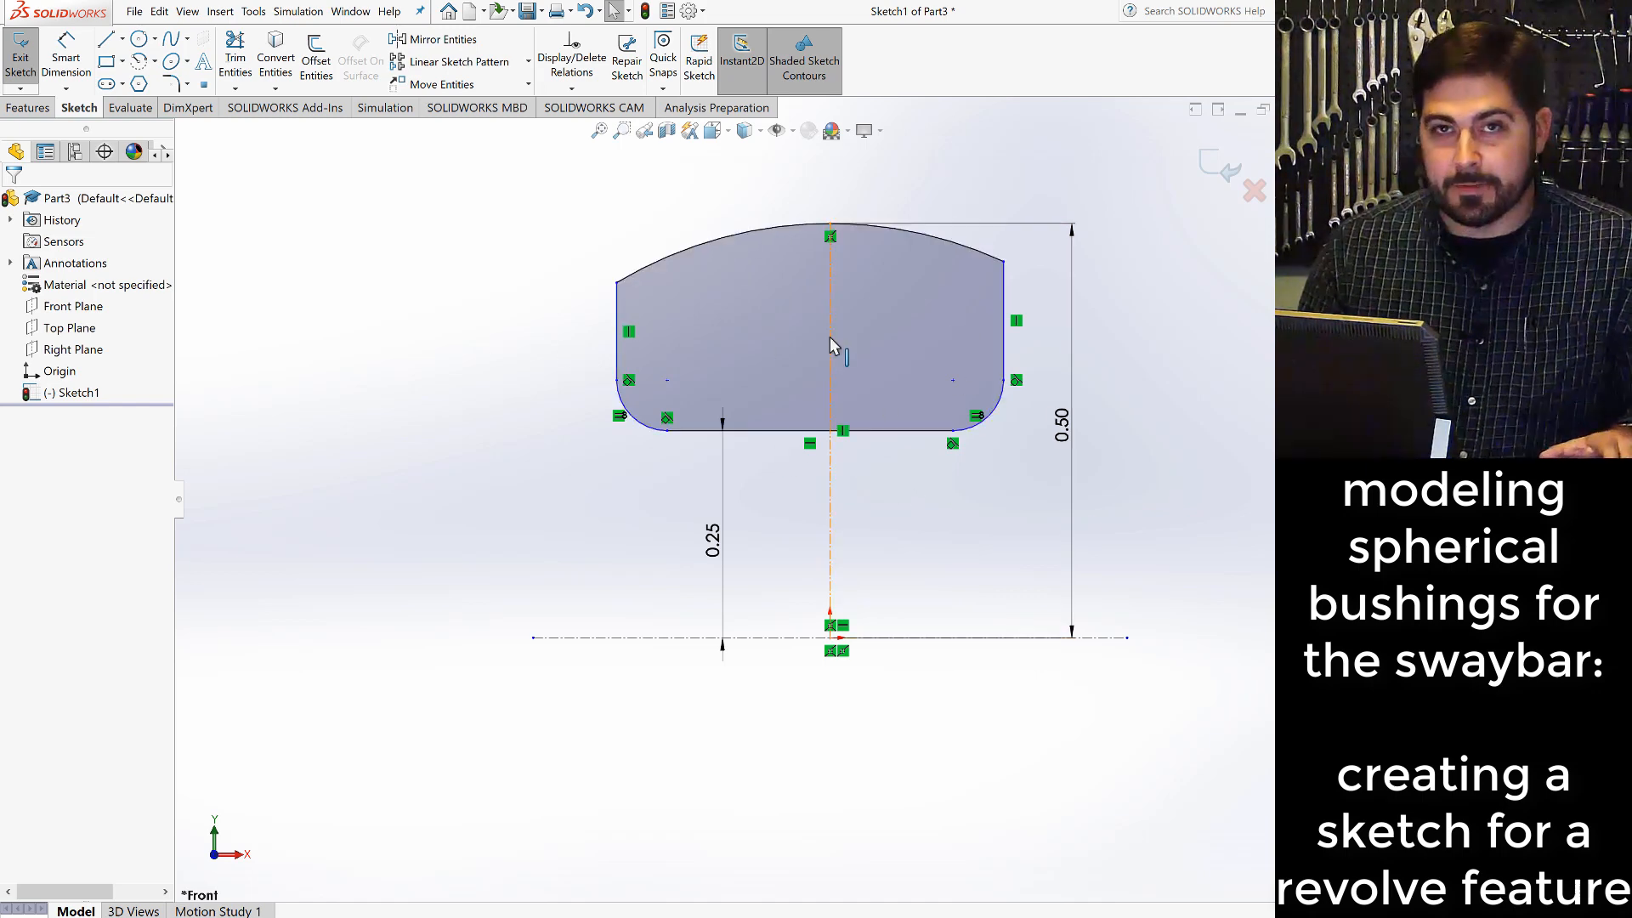
- Make the midpoint of the profile's bottom line coincident with the vertical centerline
click(769, 433)
right_click(769, 434)
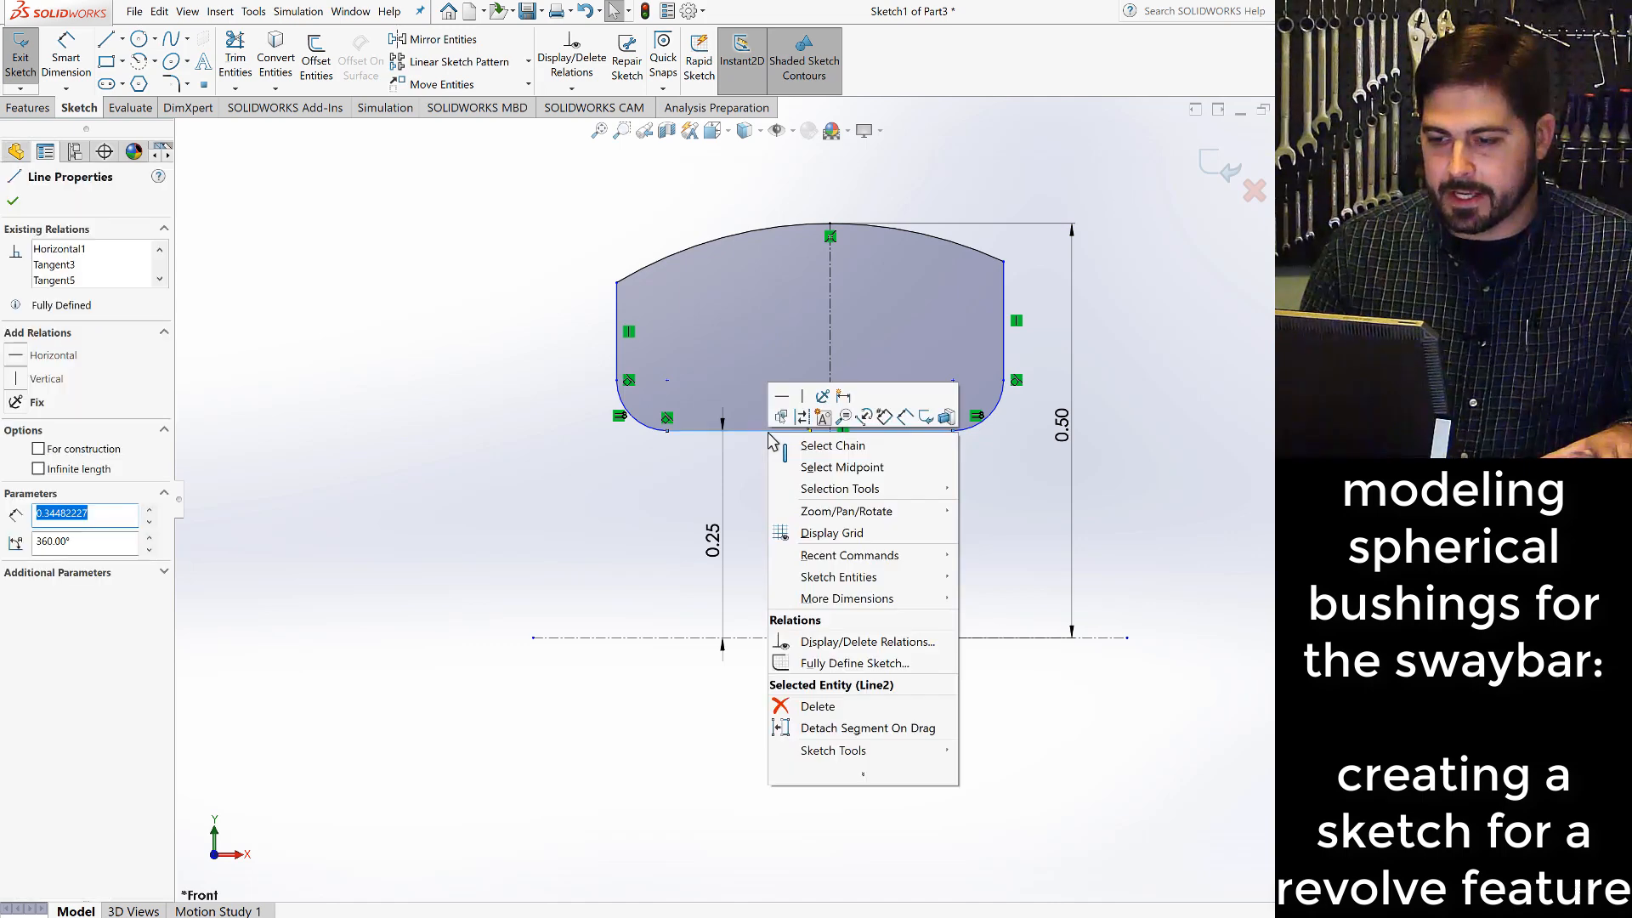
click(829, 467)
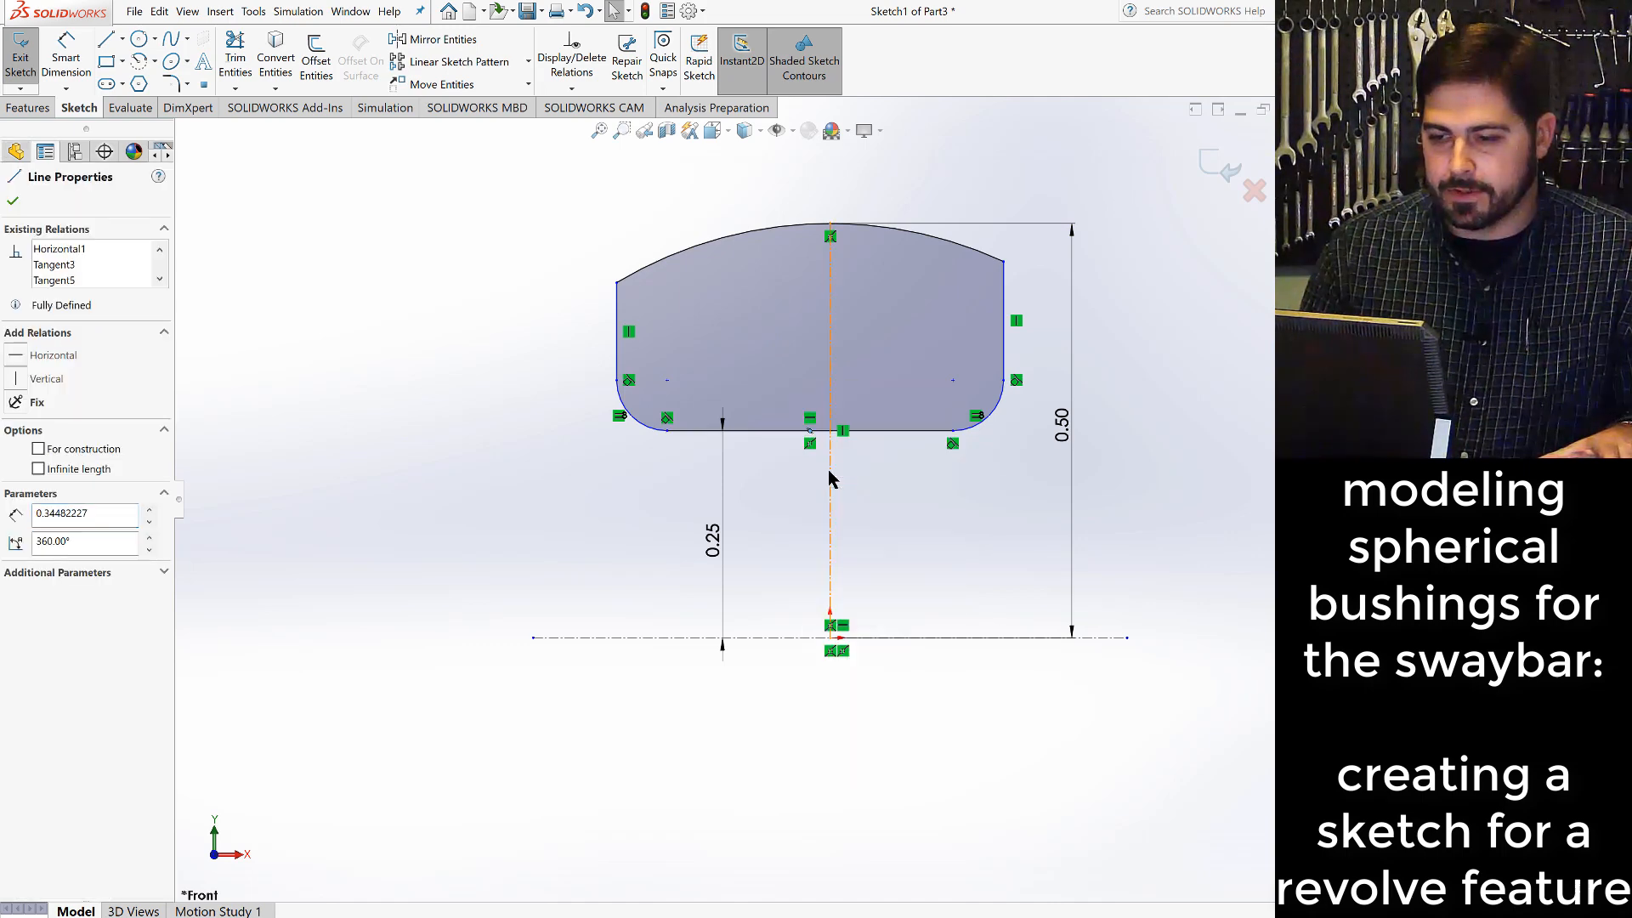
ctrl+click(832, 380)
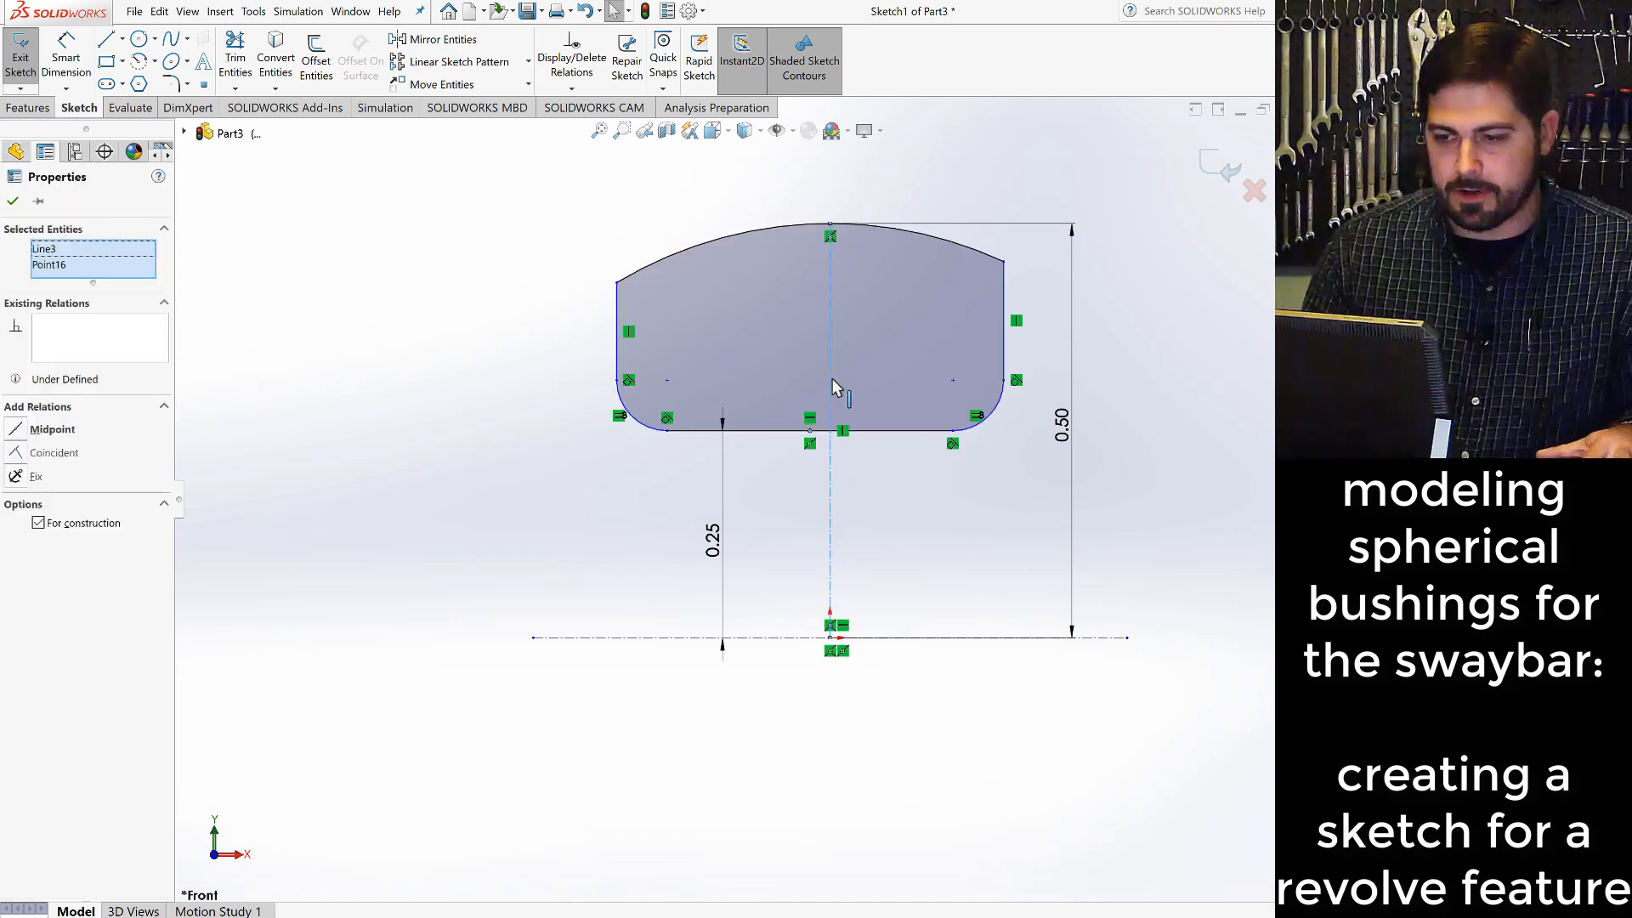
click(19, 454)
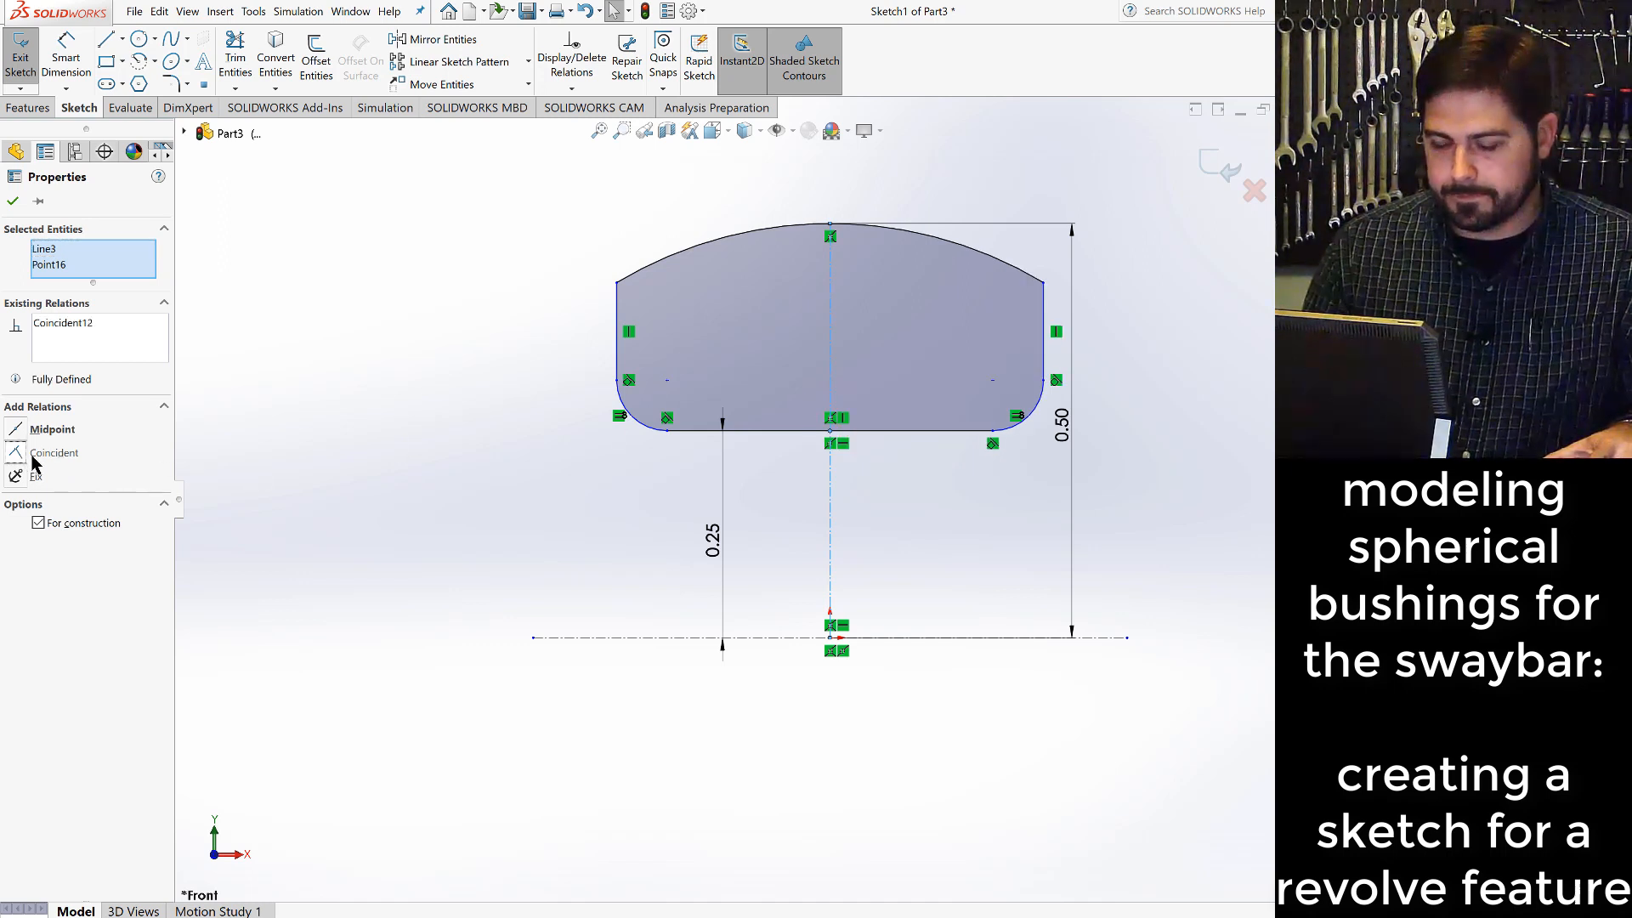
click(1092, 398)
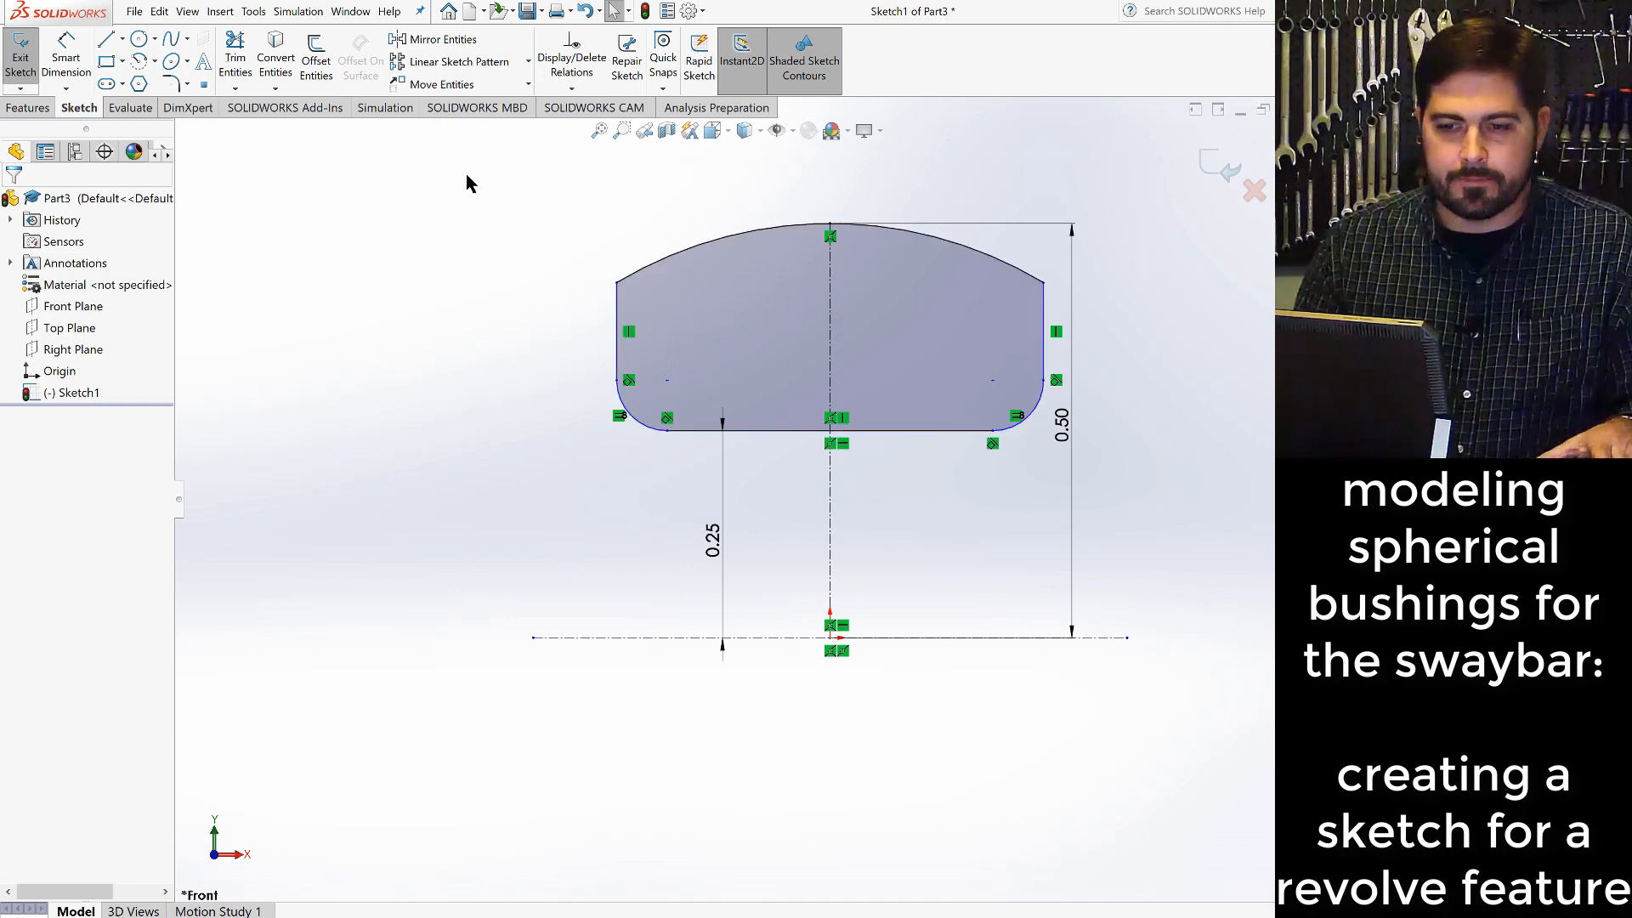
- Dimension the distance between the profile's left and right vertical lines as 0.5 in
click(66, 53)
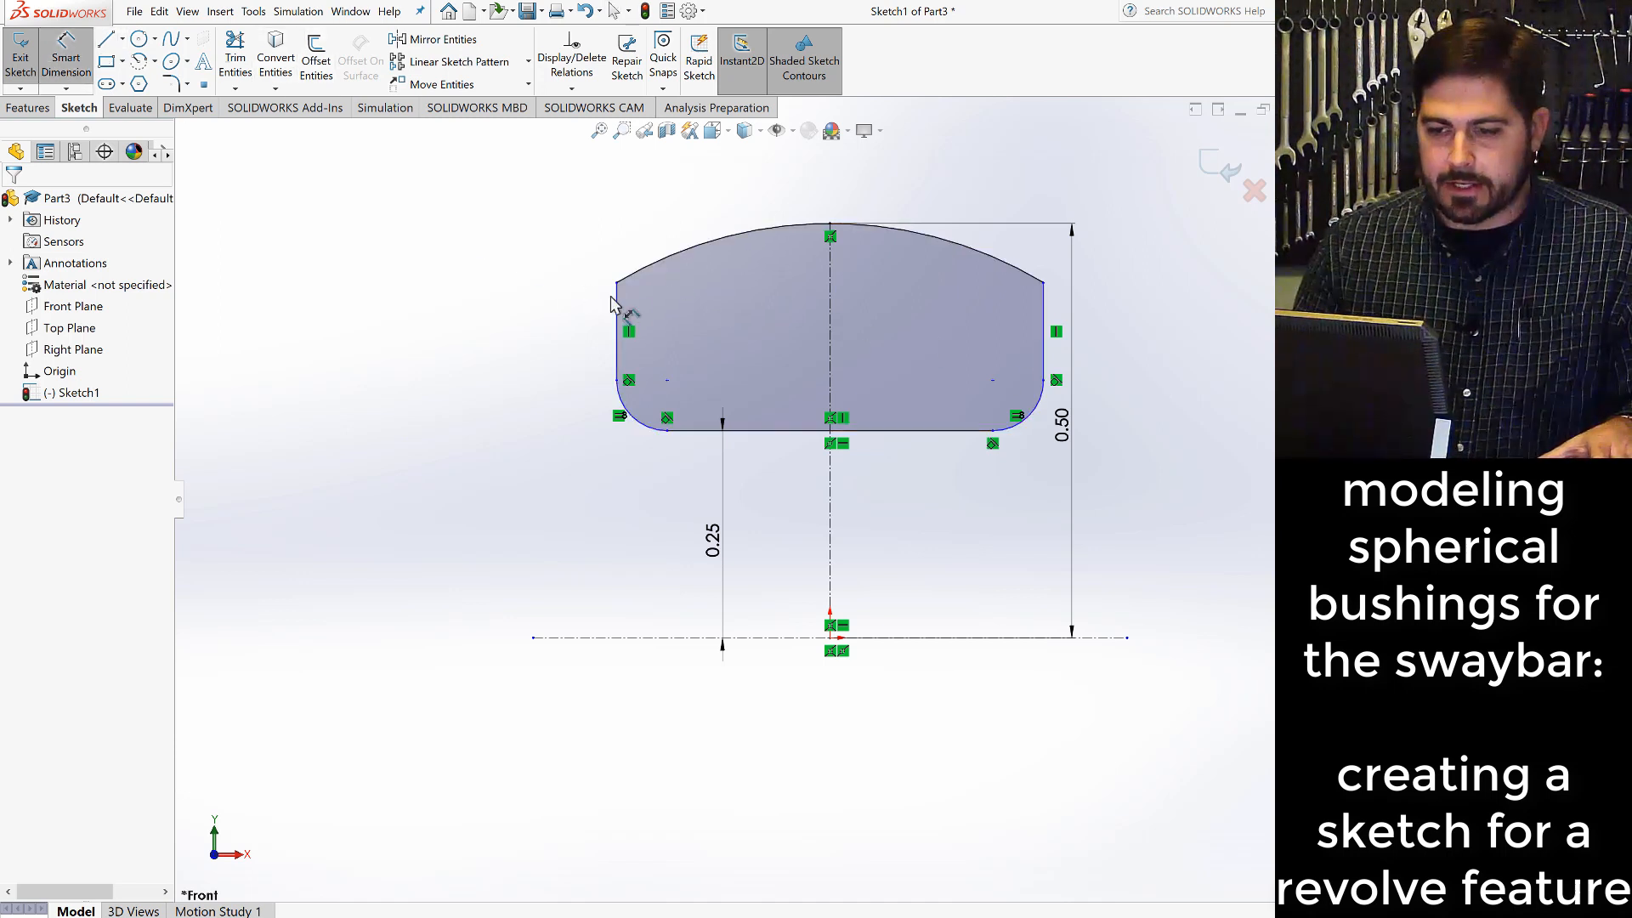
click(618, 321)
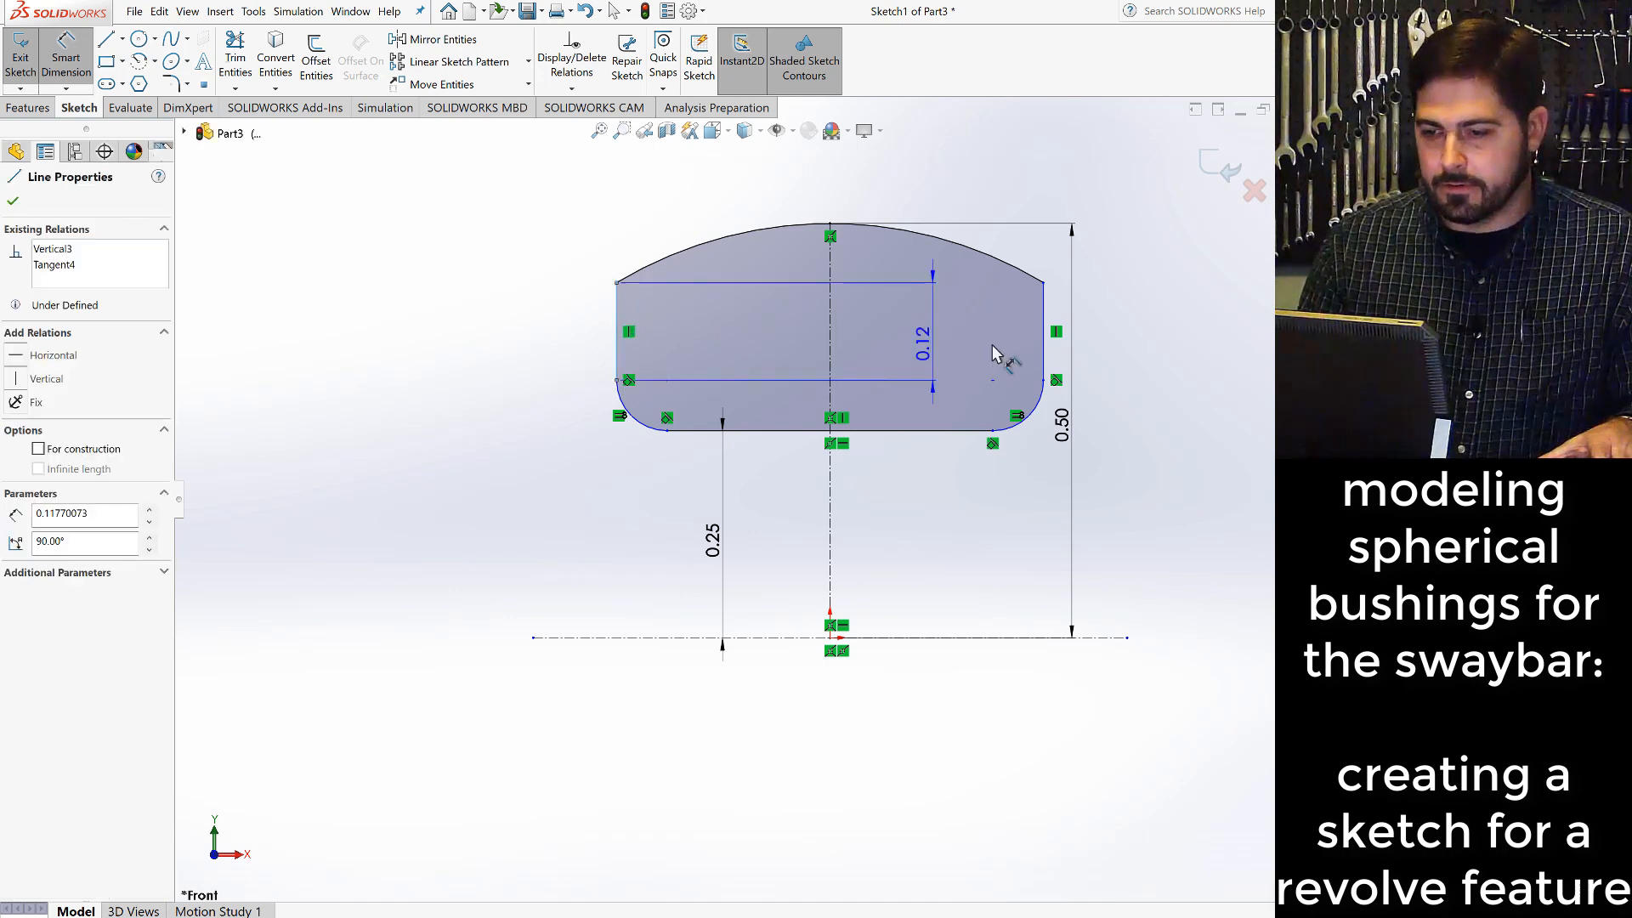
click(1044, 306)
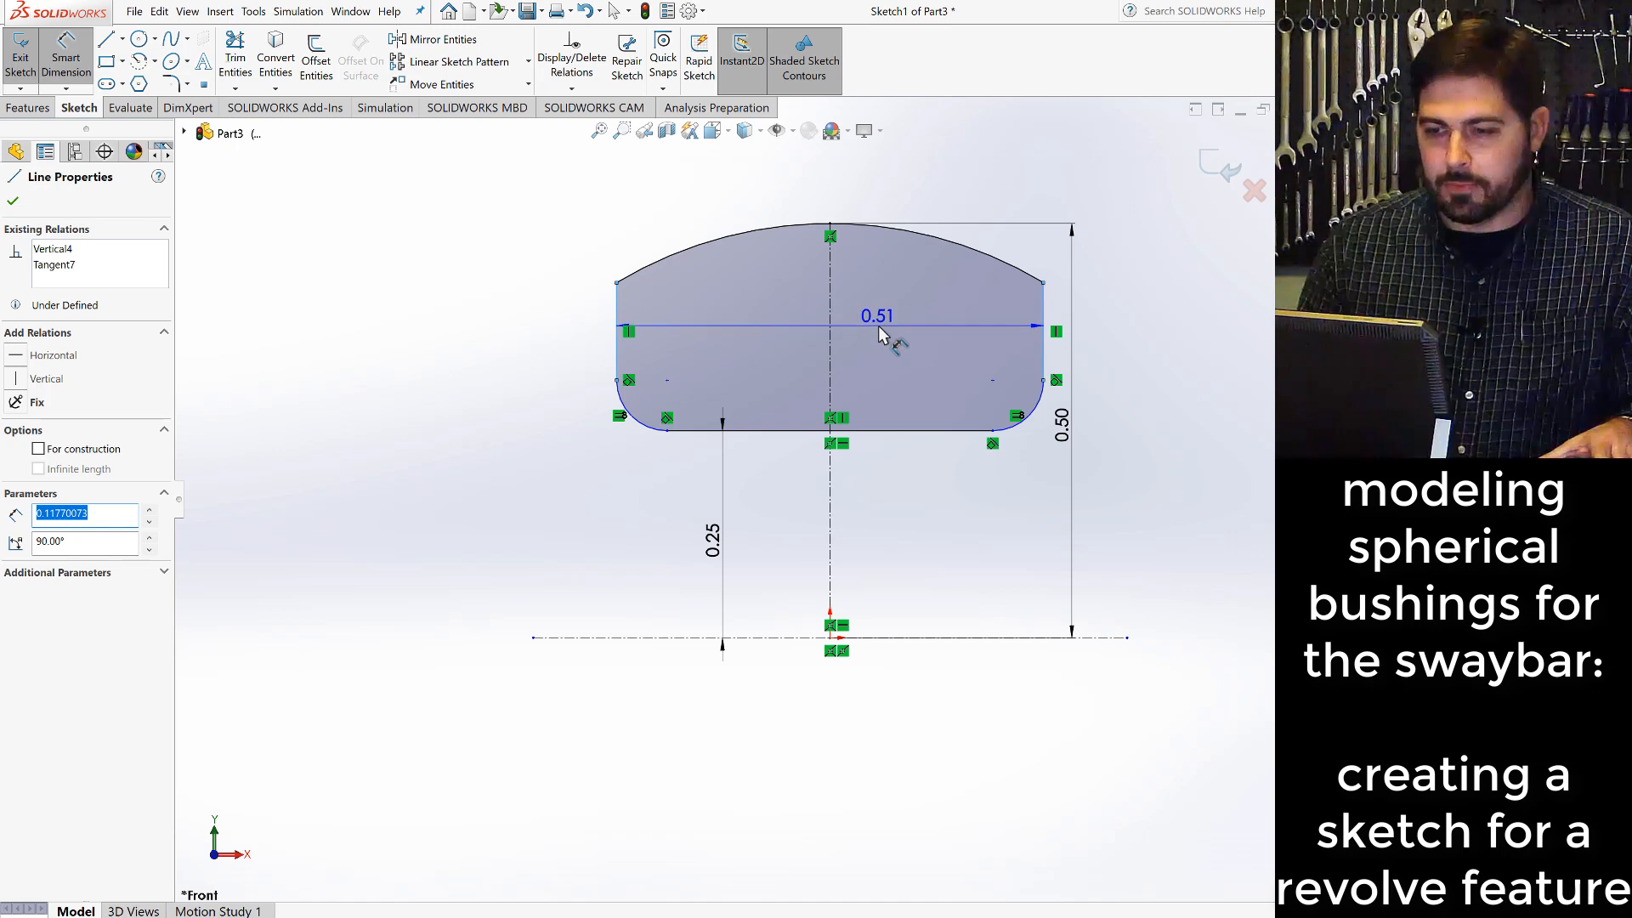
click(878, 324)
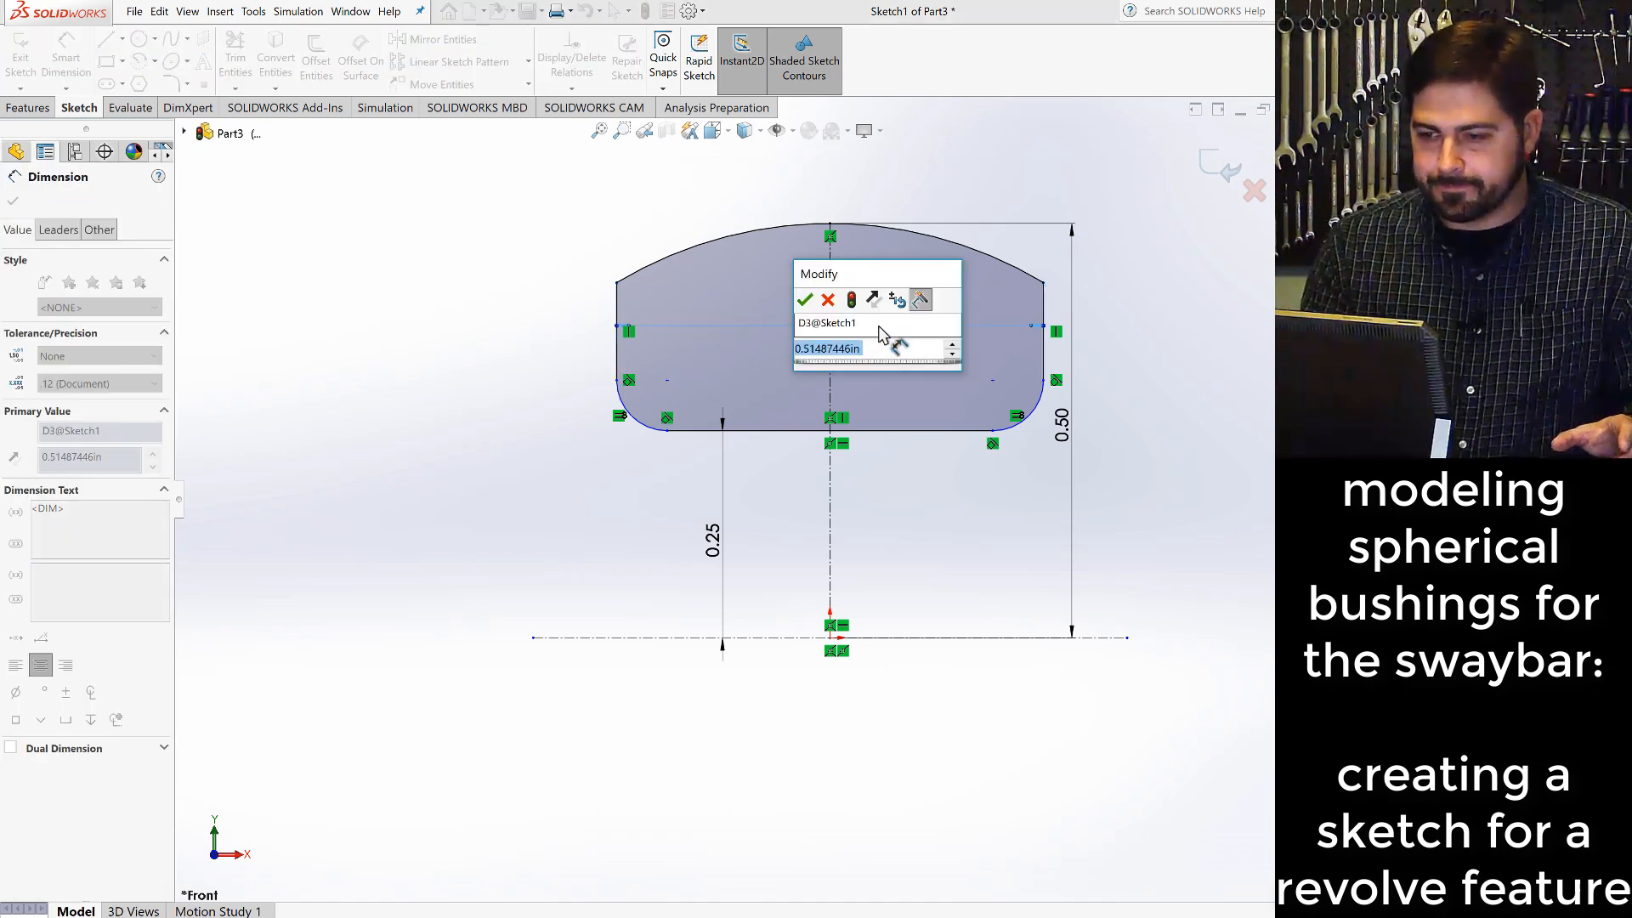
text(.5)
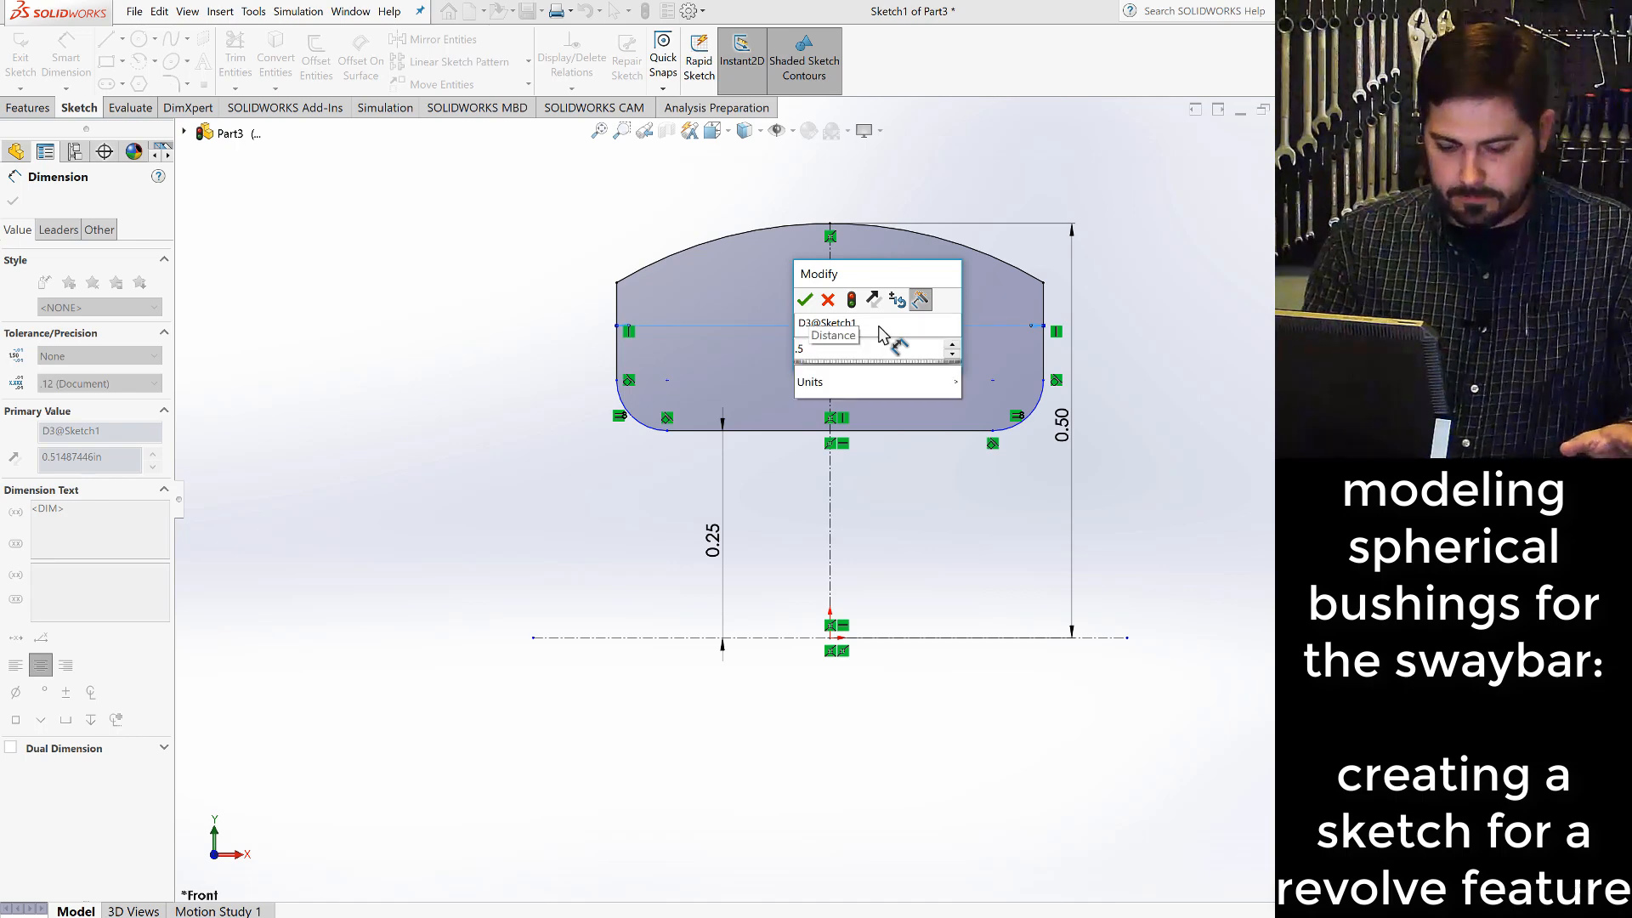
key(Return)
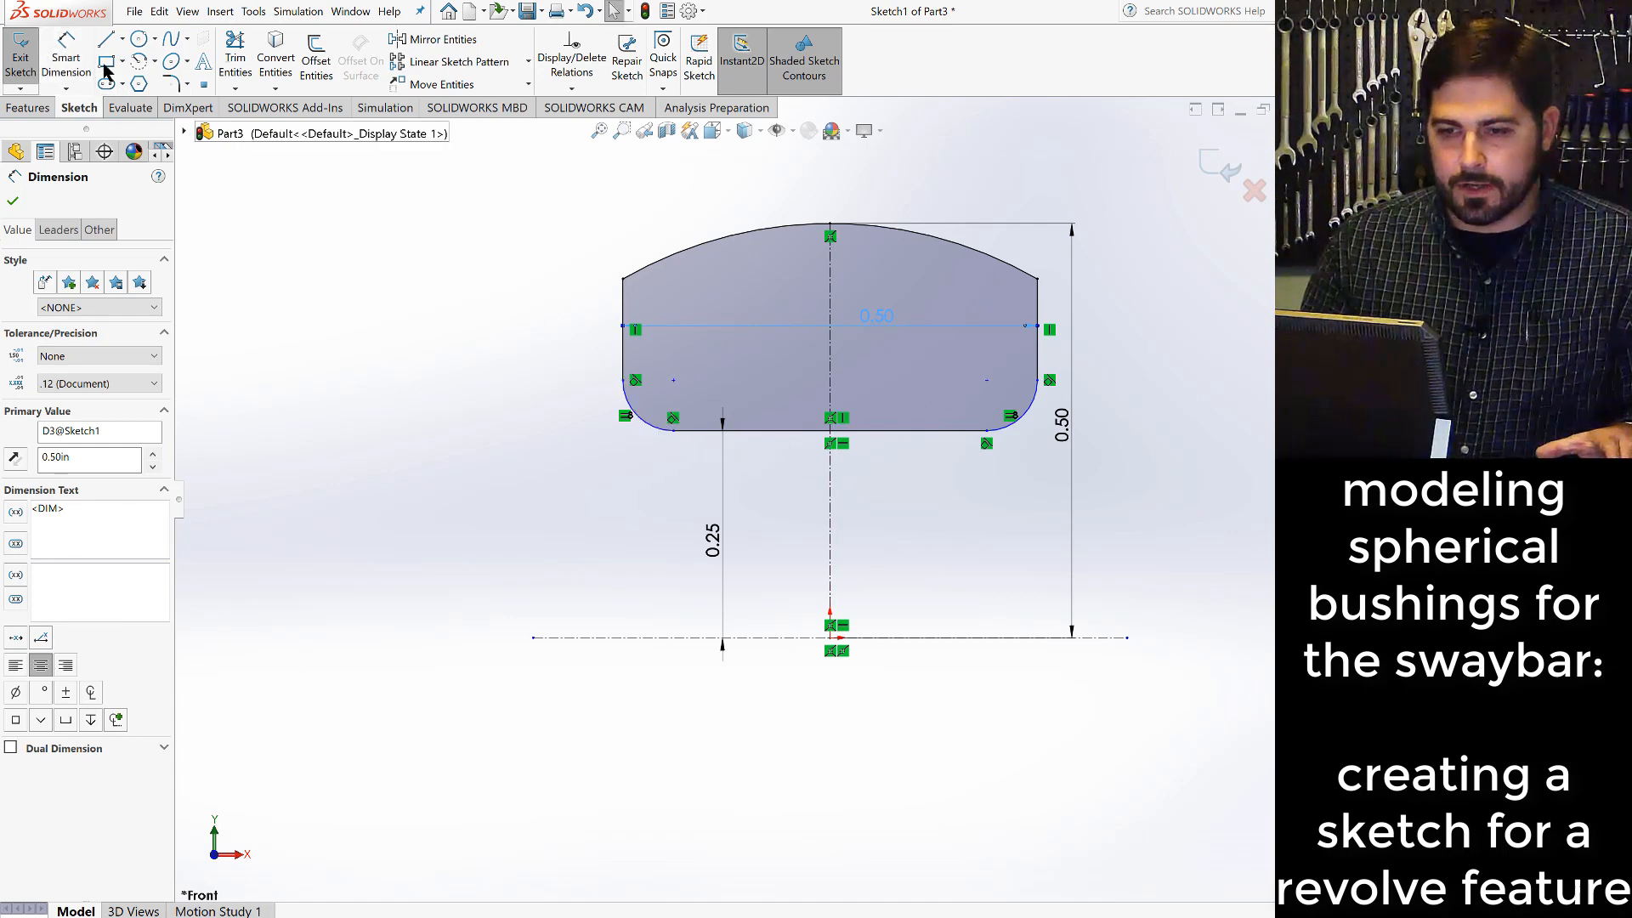
- Dimension the lower-left corner arc with a radius of 0.05 in
click(68, 52)
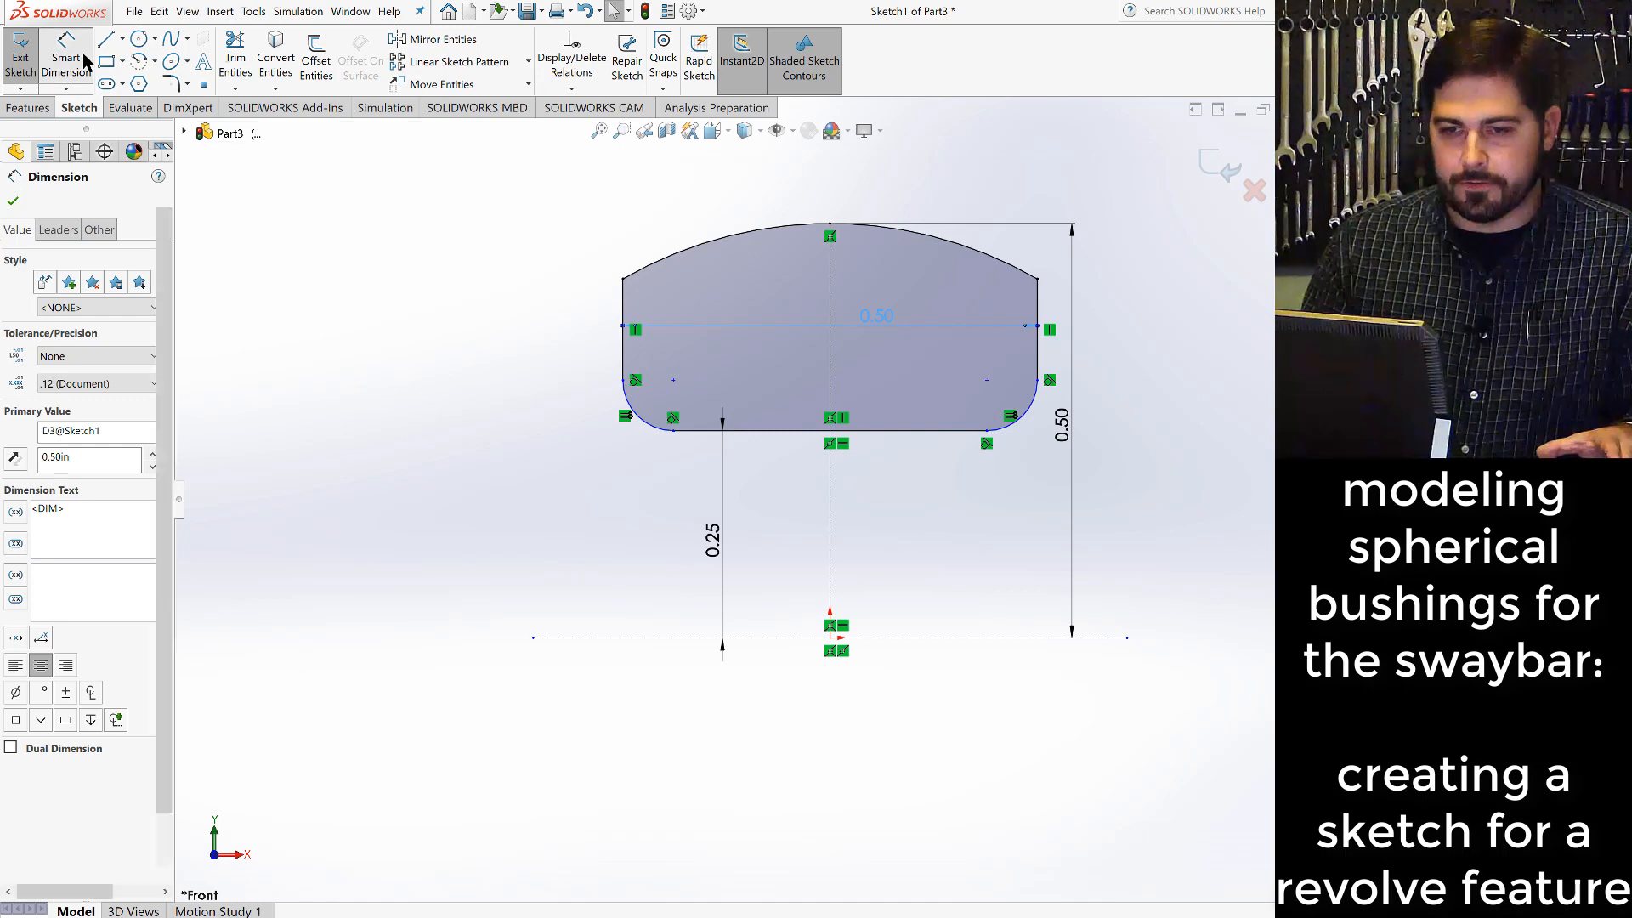
click(643, 425)
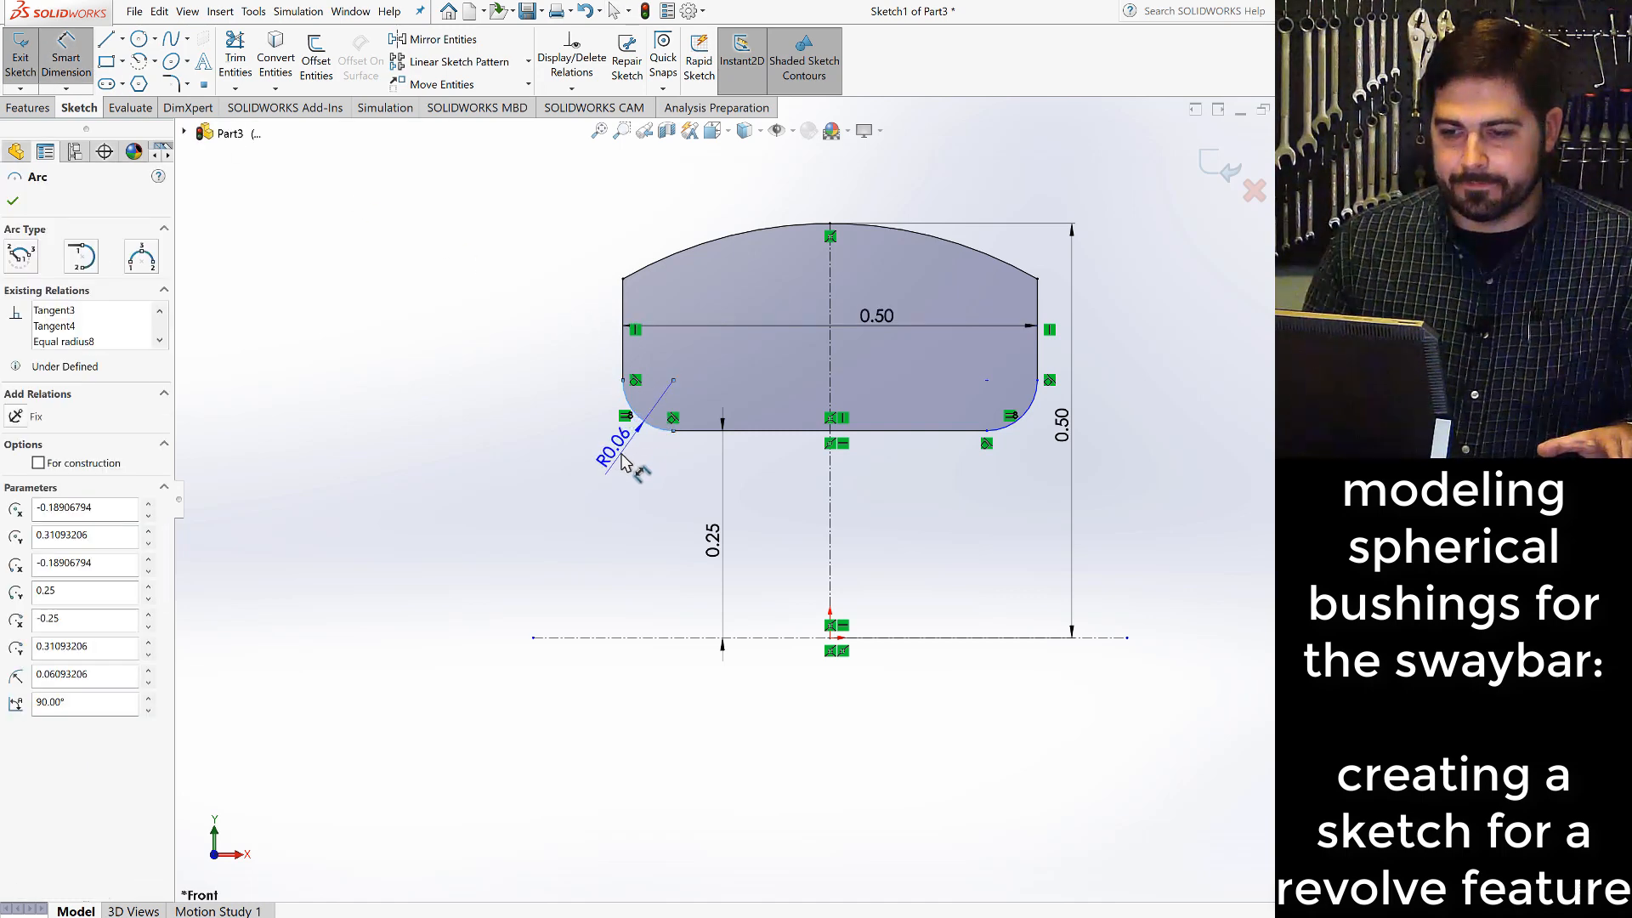
click(622, 461)
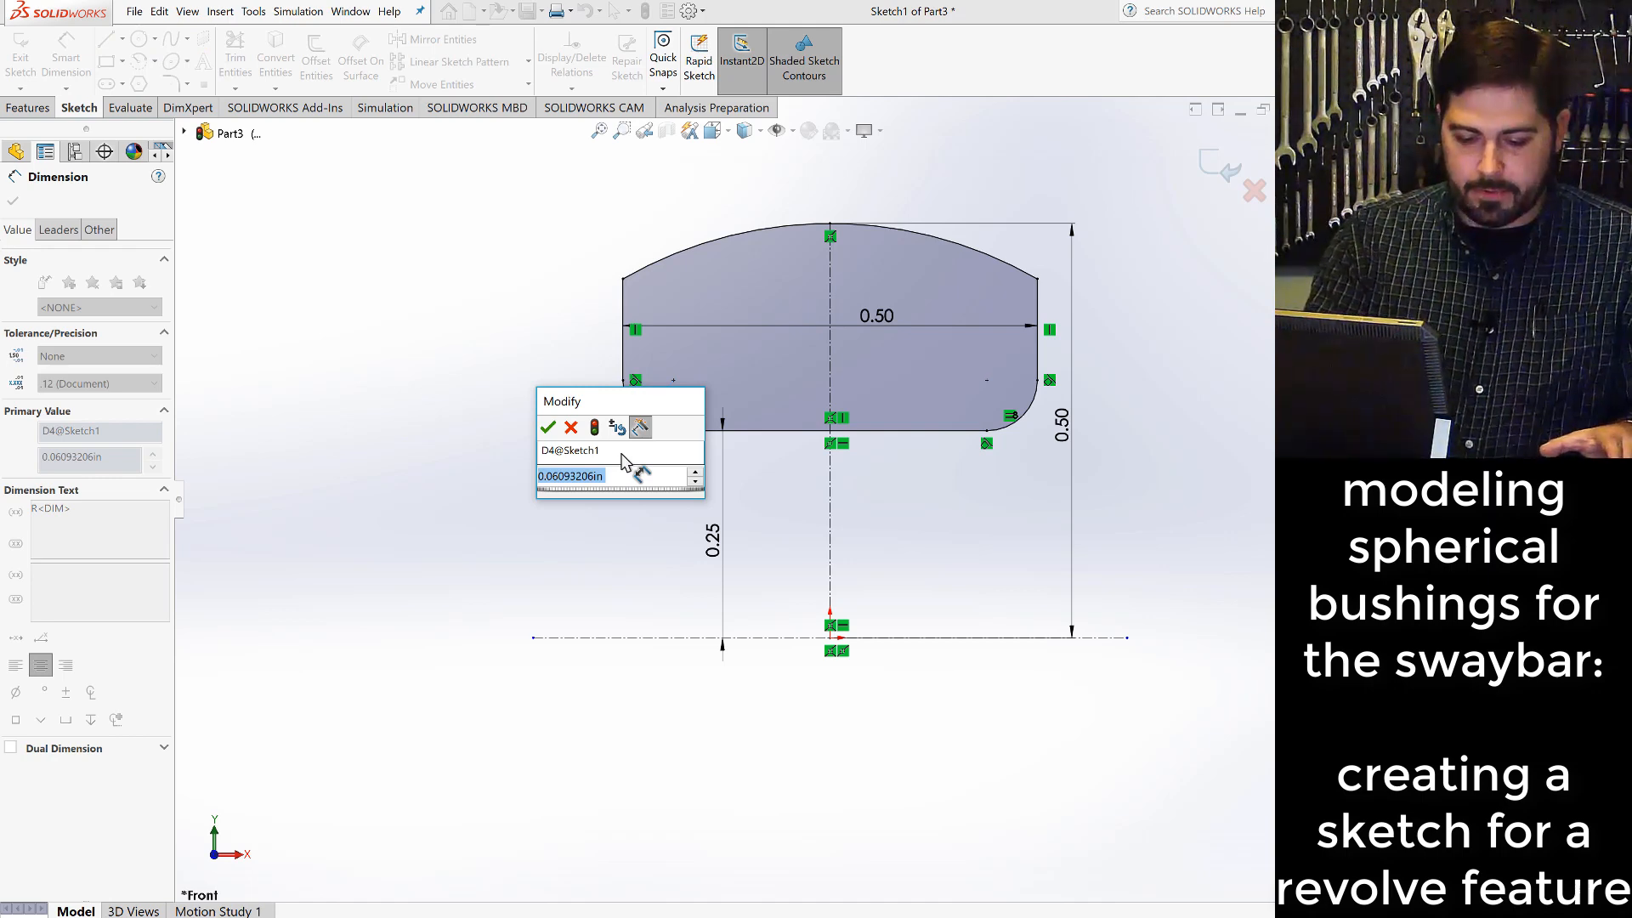
text(.05)
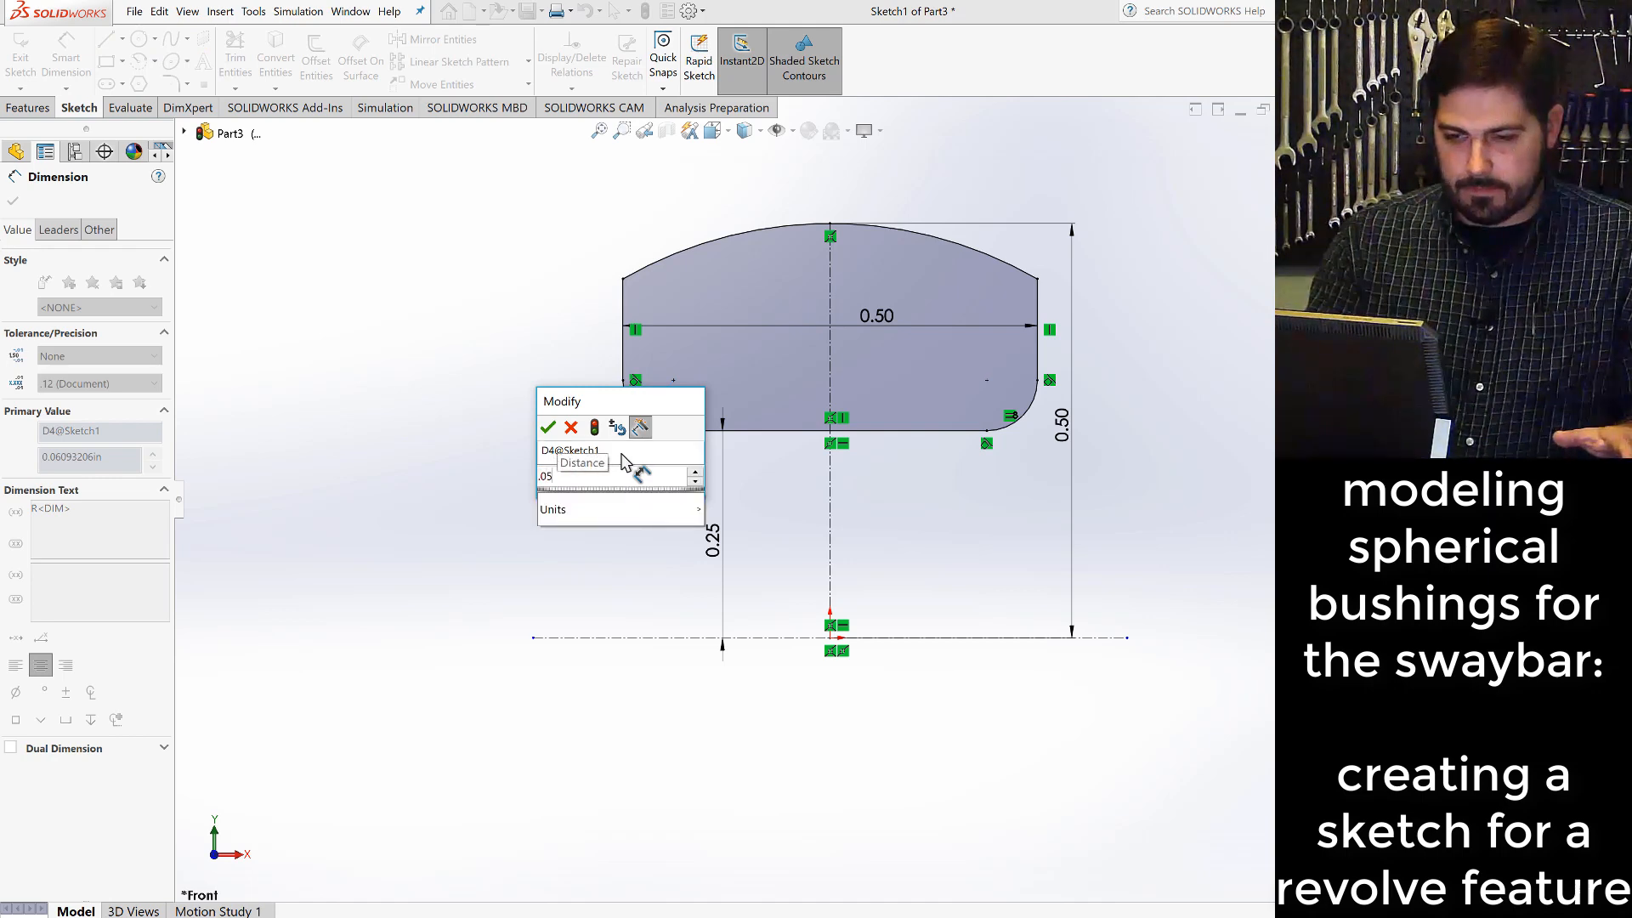
key(Return)
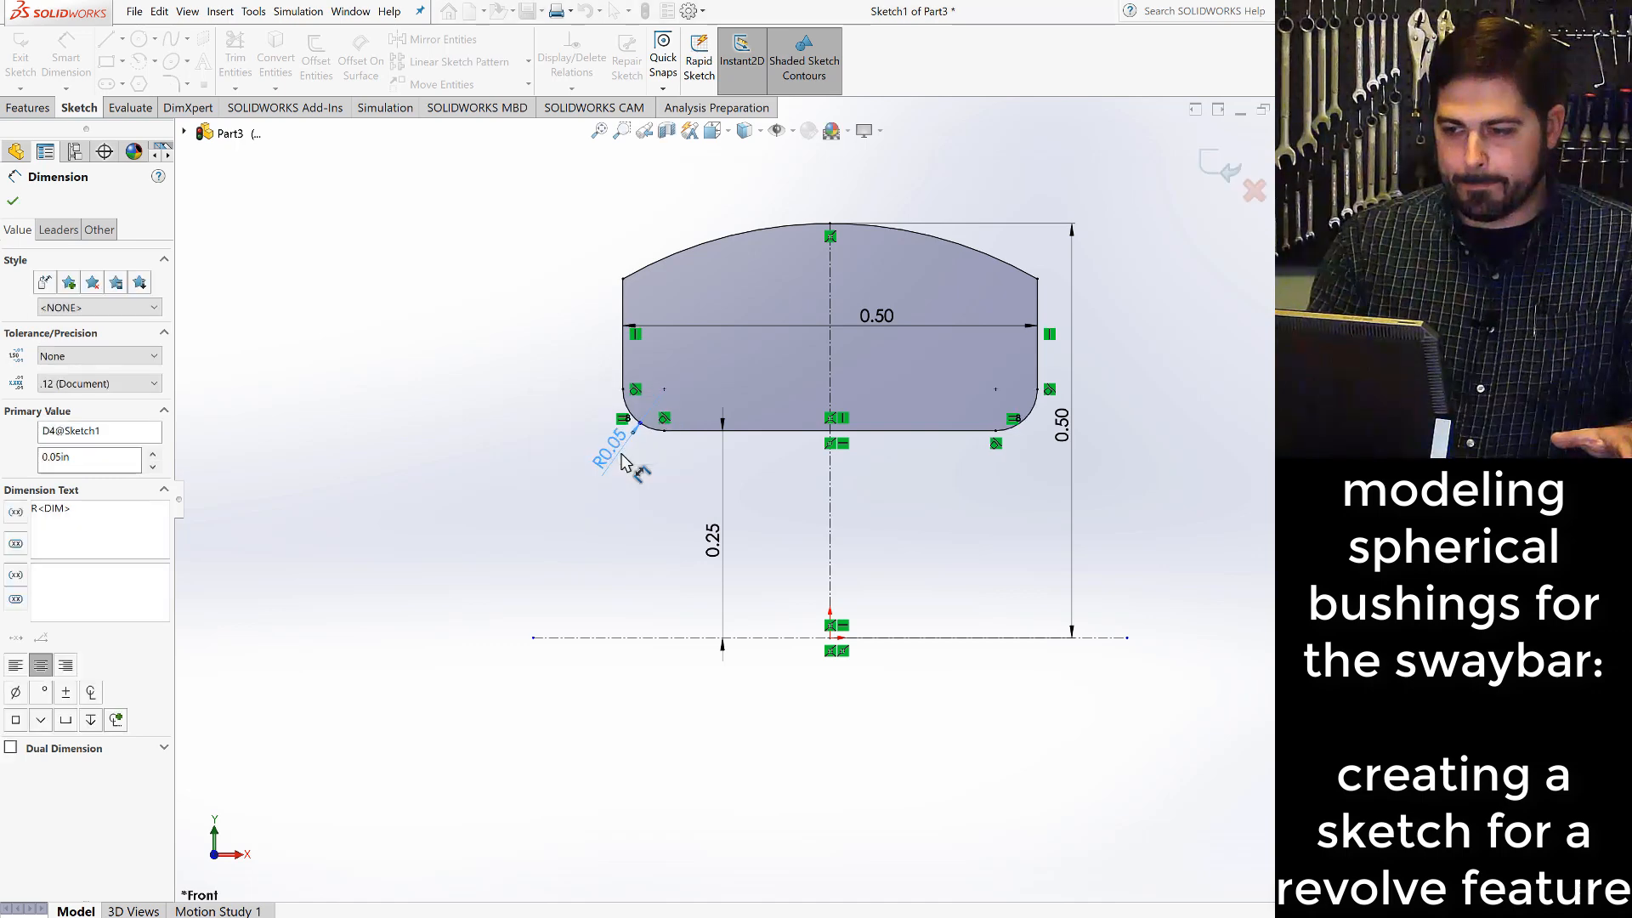
key(Escape)
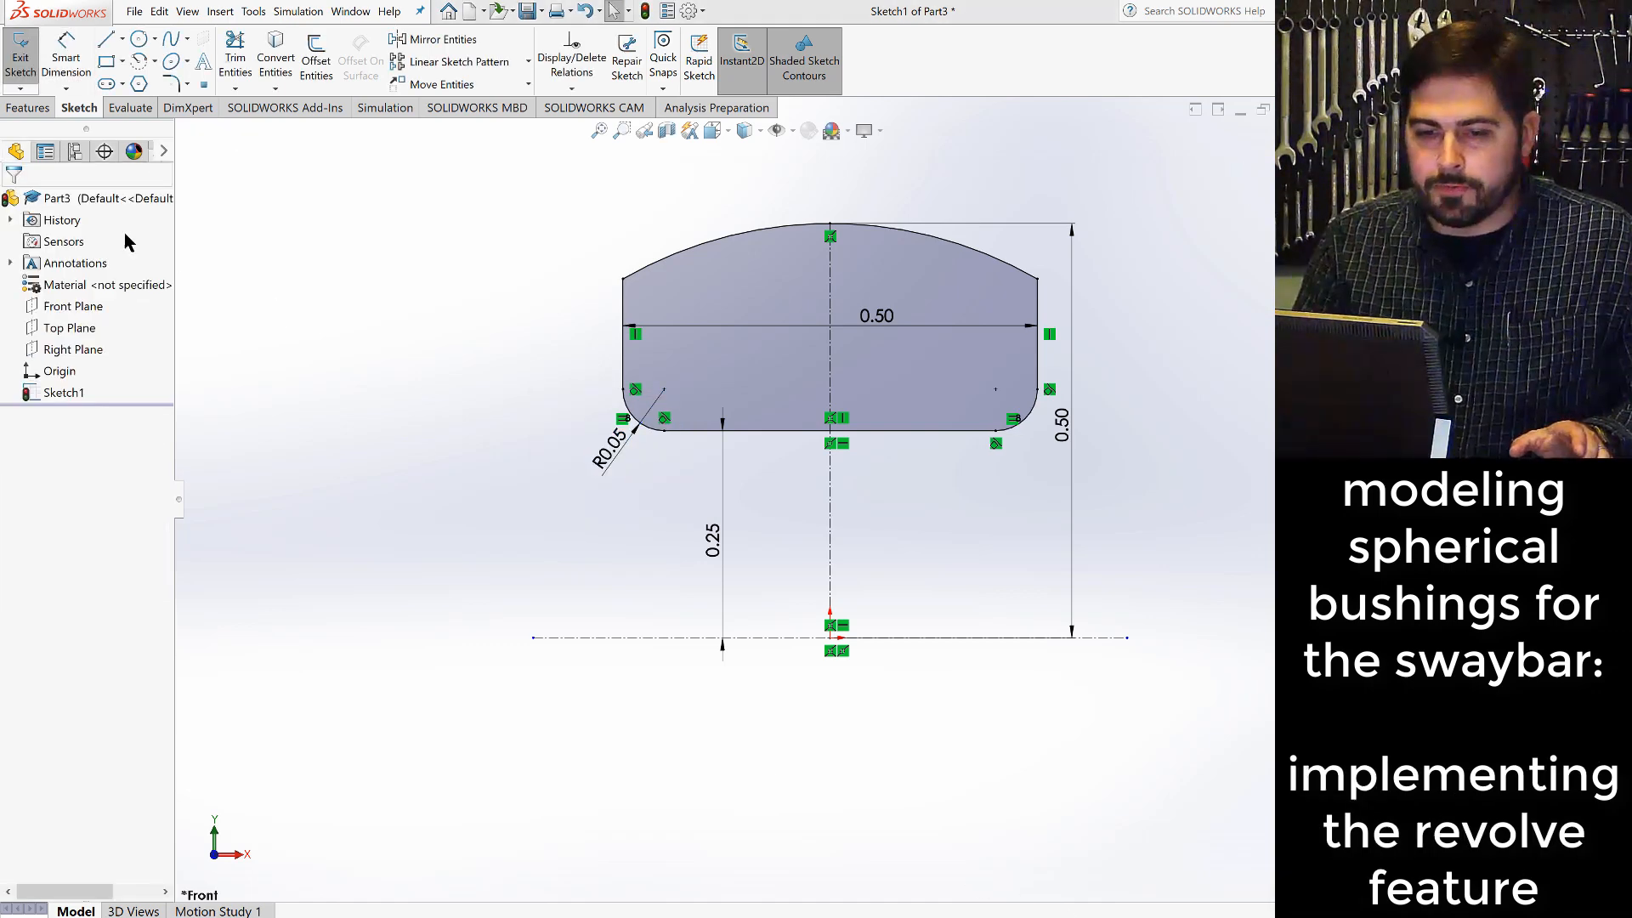
- Create a Revolved Boss/Base from the profile, 360° around the horizontal centerline
click(33, 111)
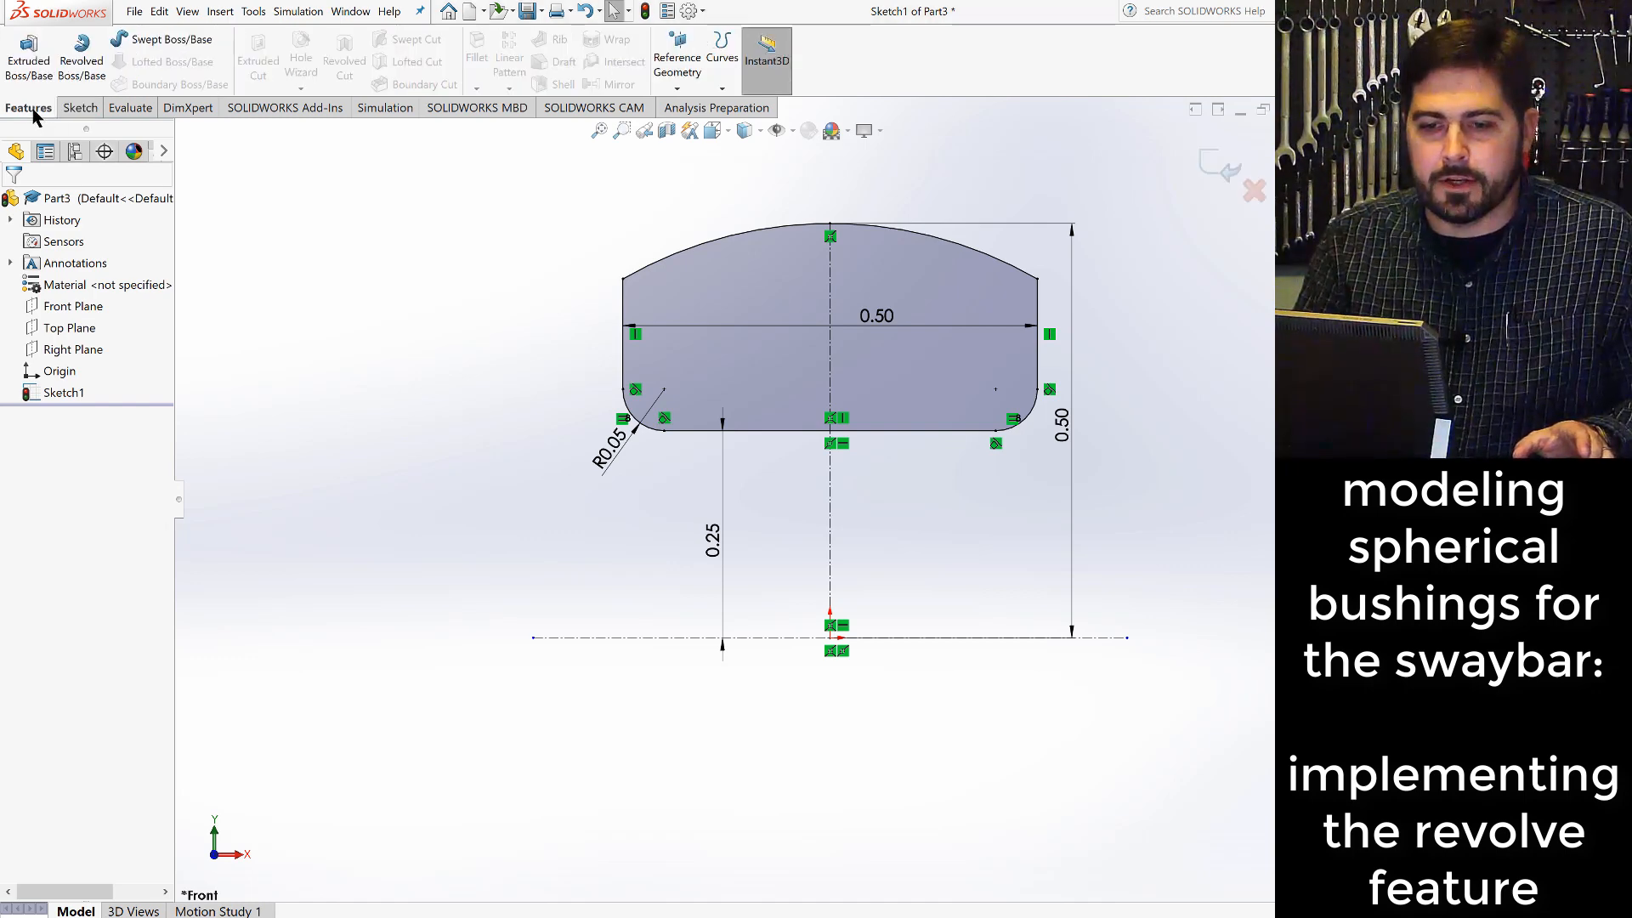
click(82, 58)
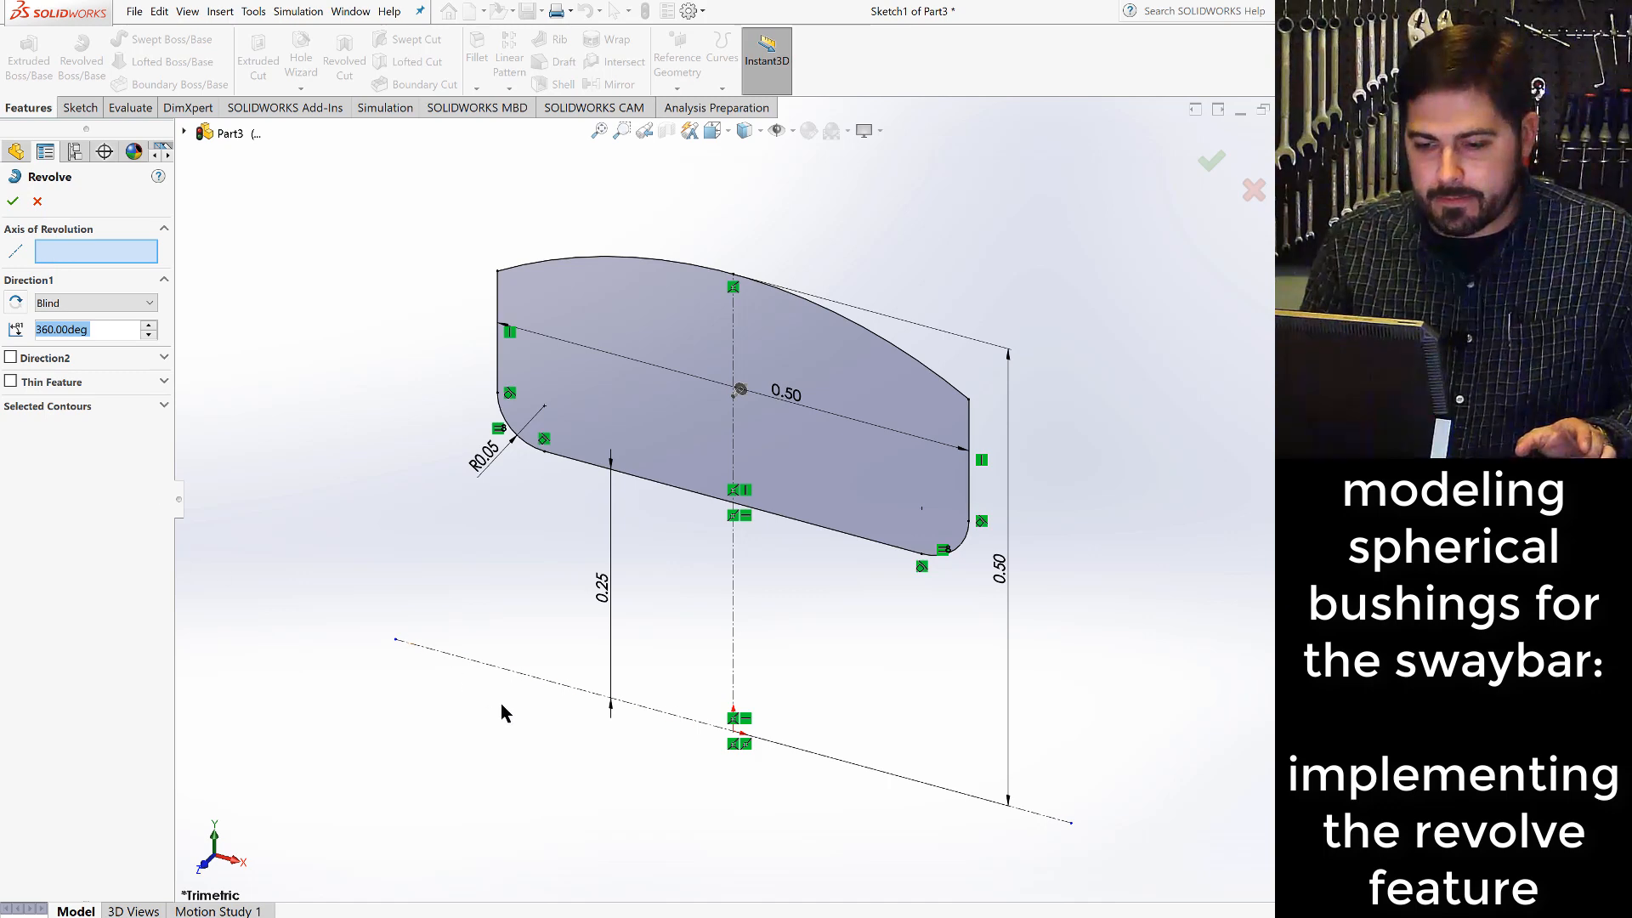
click(526, 676)
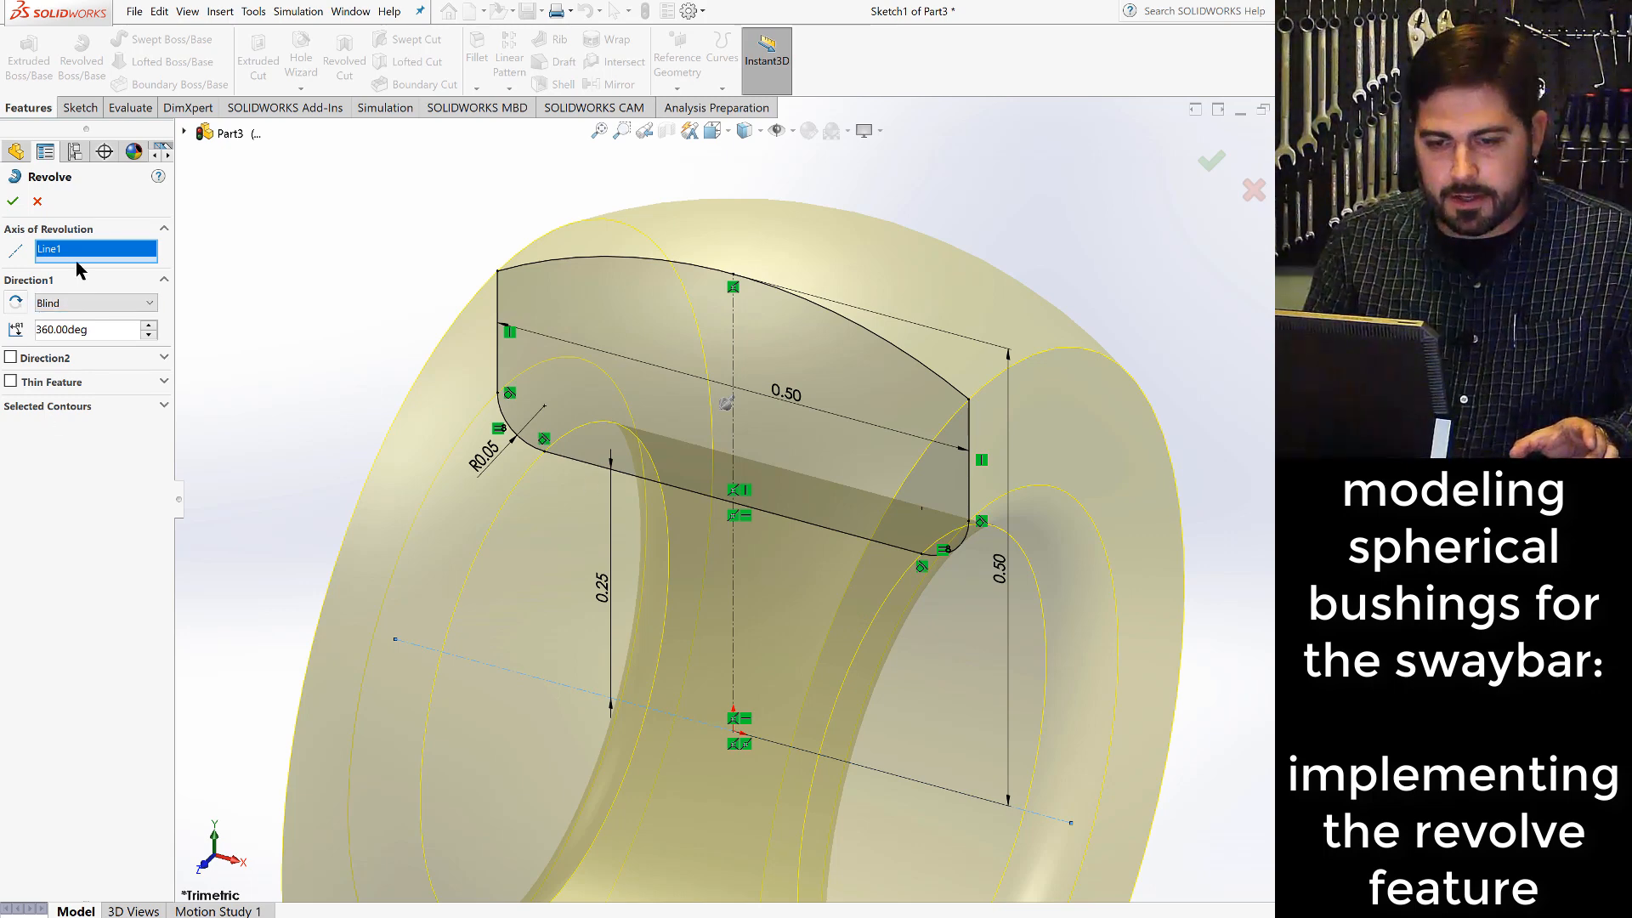
click(13, 201)
scroll(722, 434, up, 5)
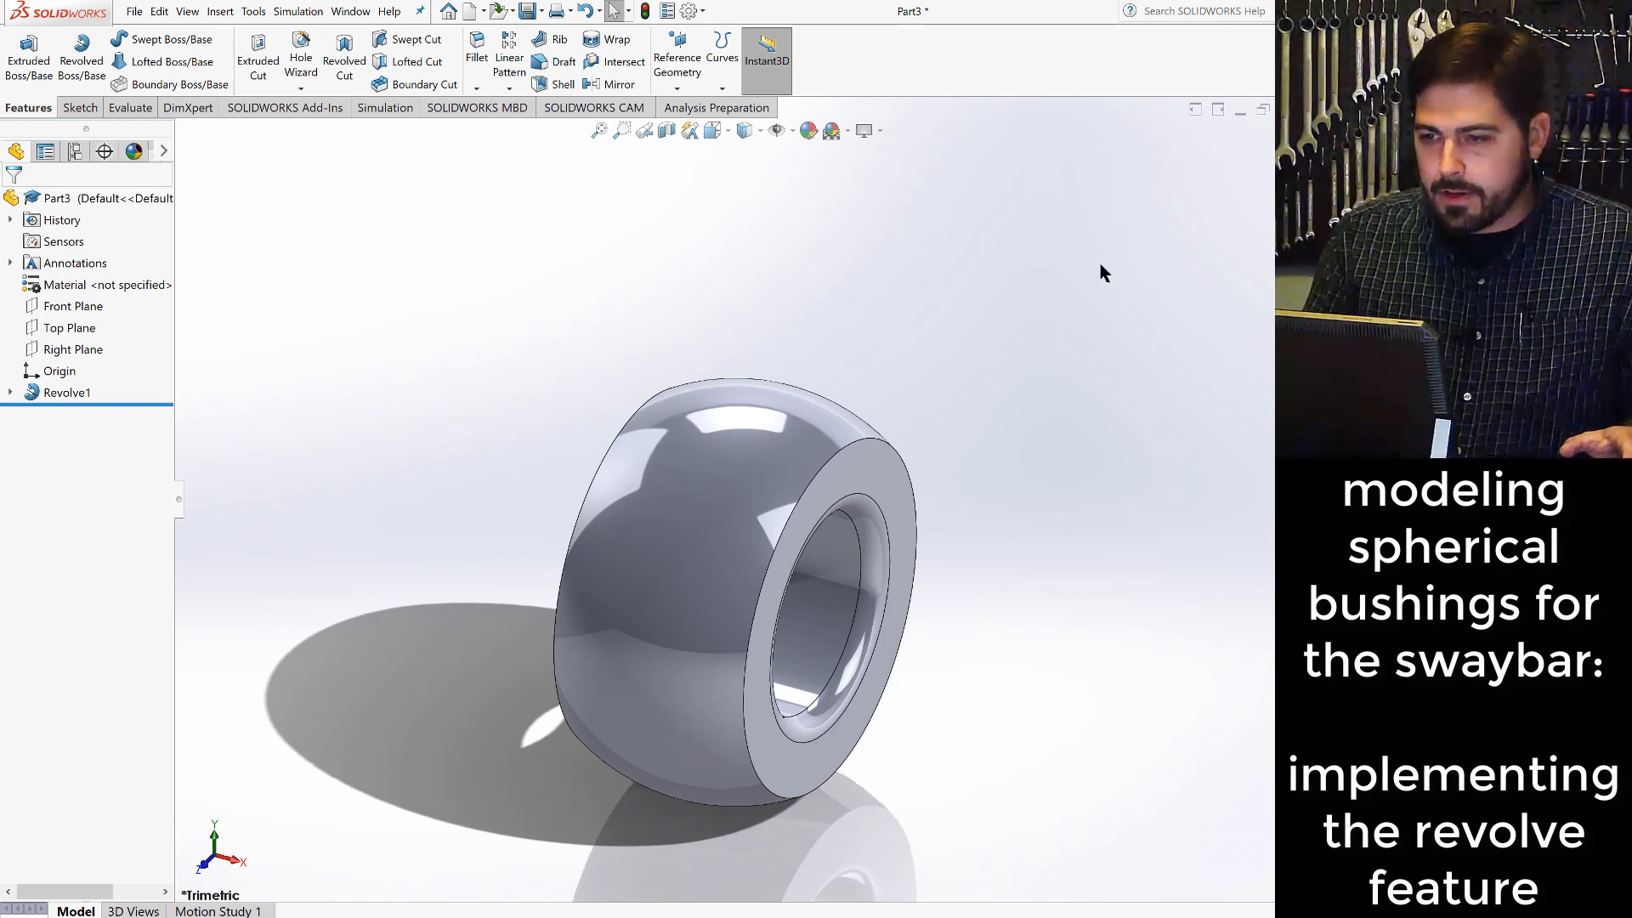
- Save the part under the file name "larger bushing"
click(135, 11)
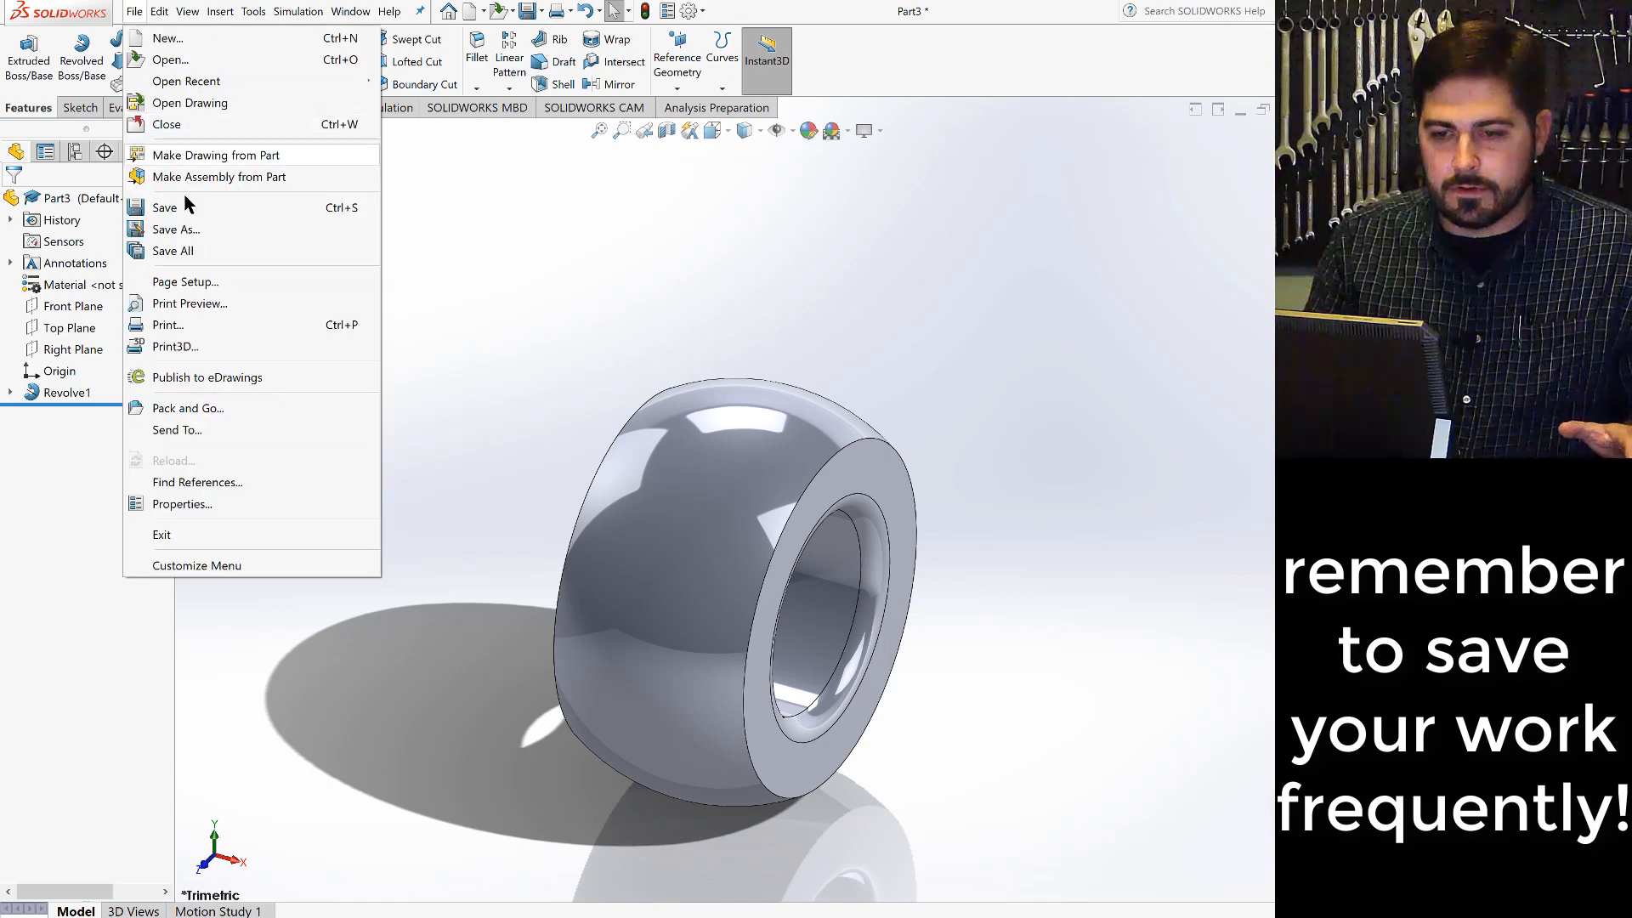
click(180, 230)
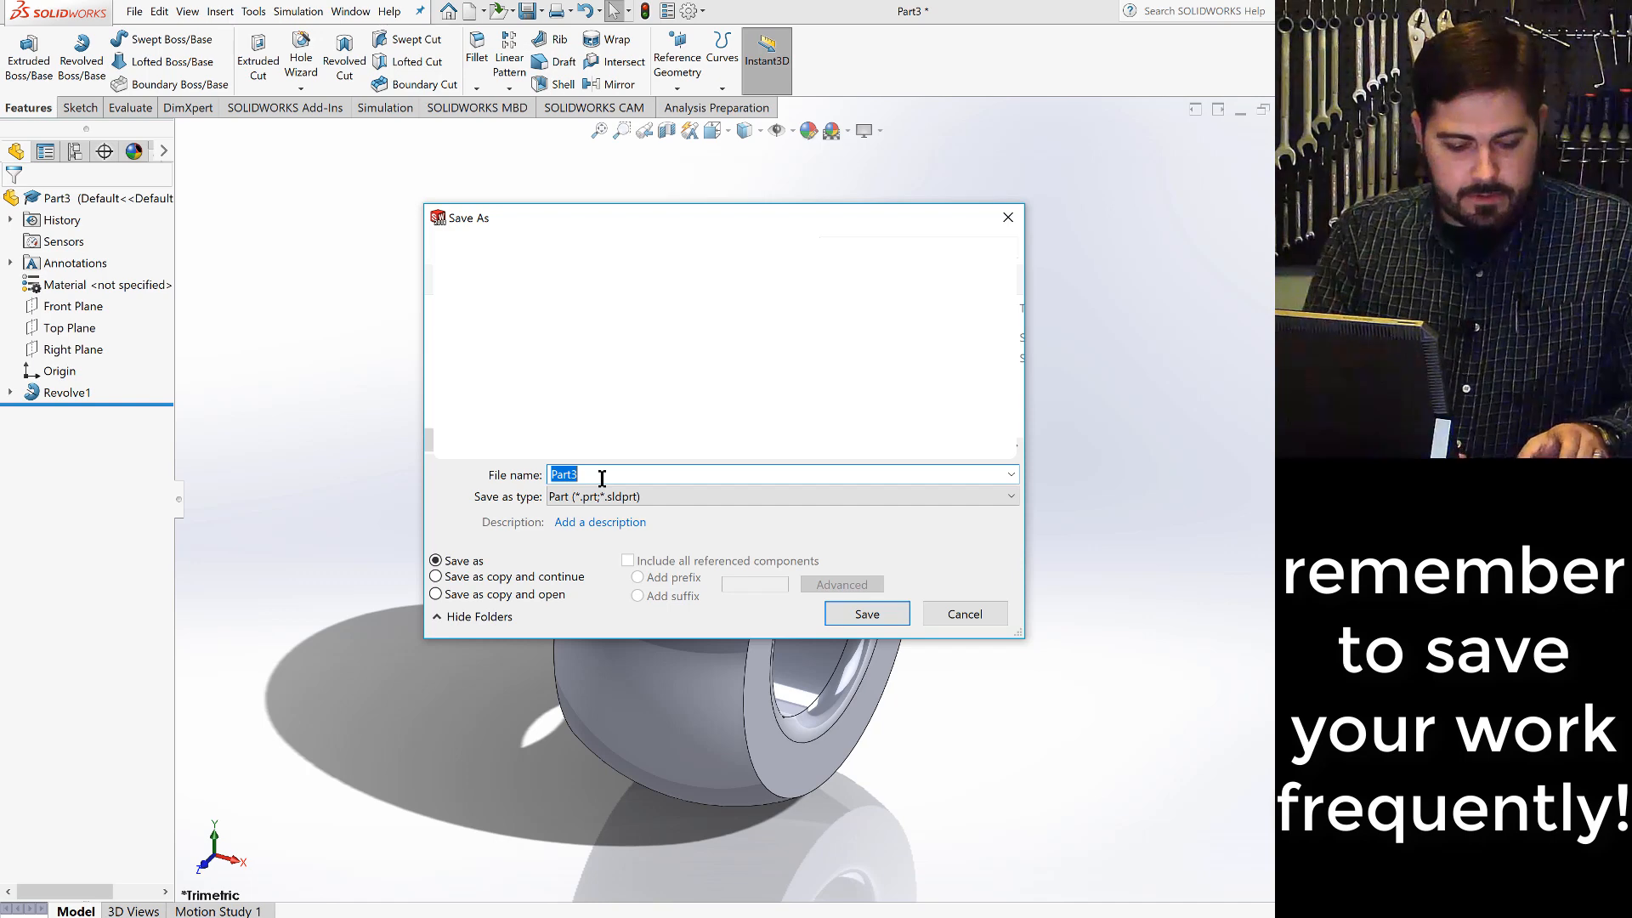
text(larg)
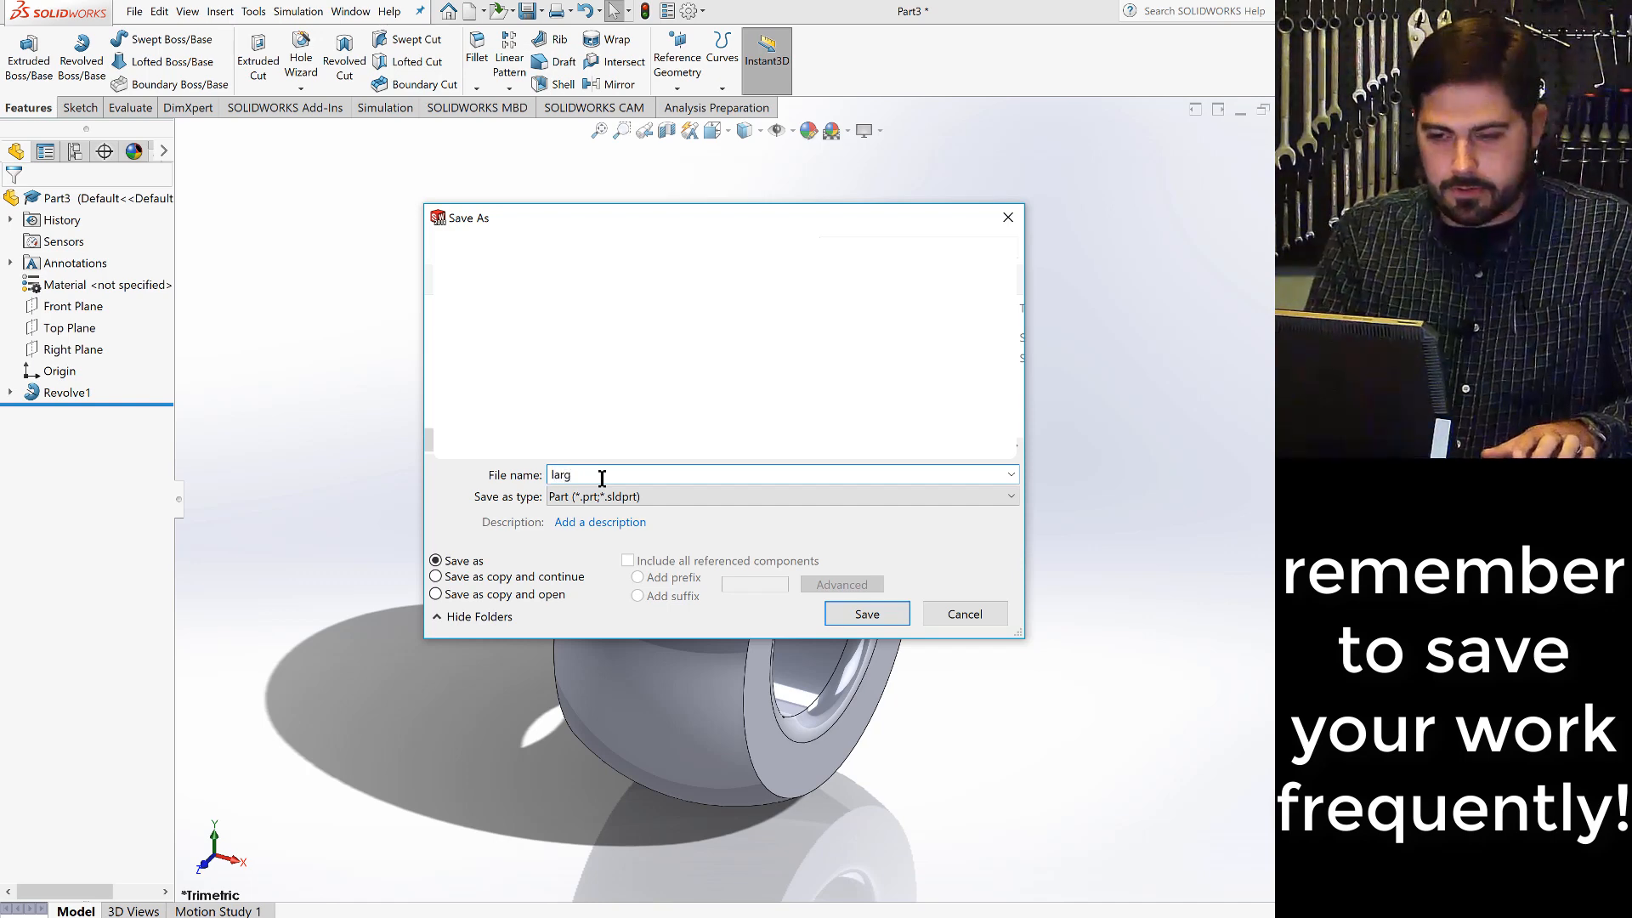
text(er)
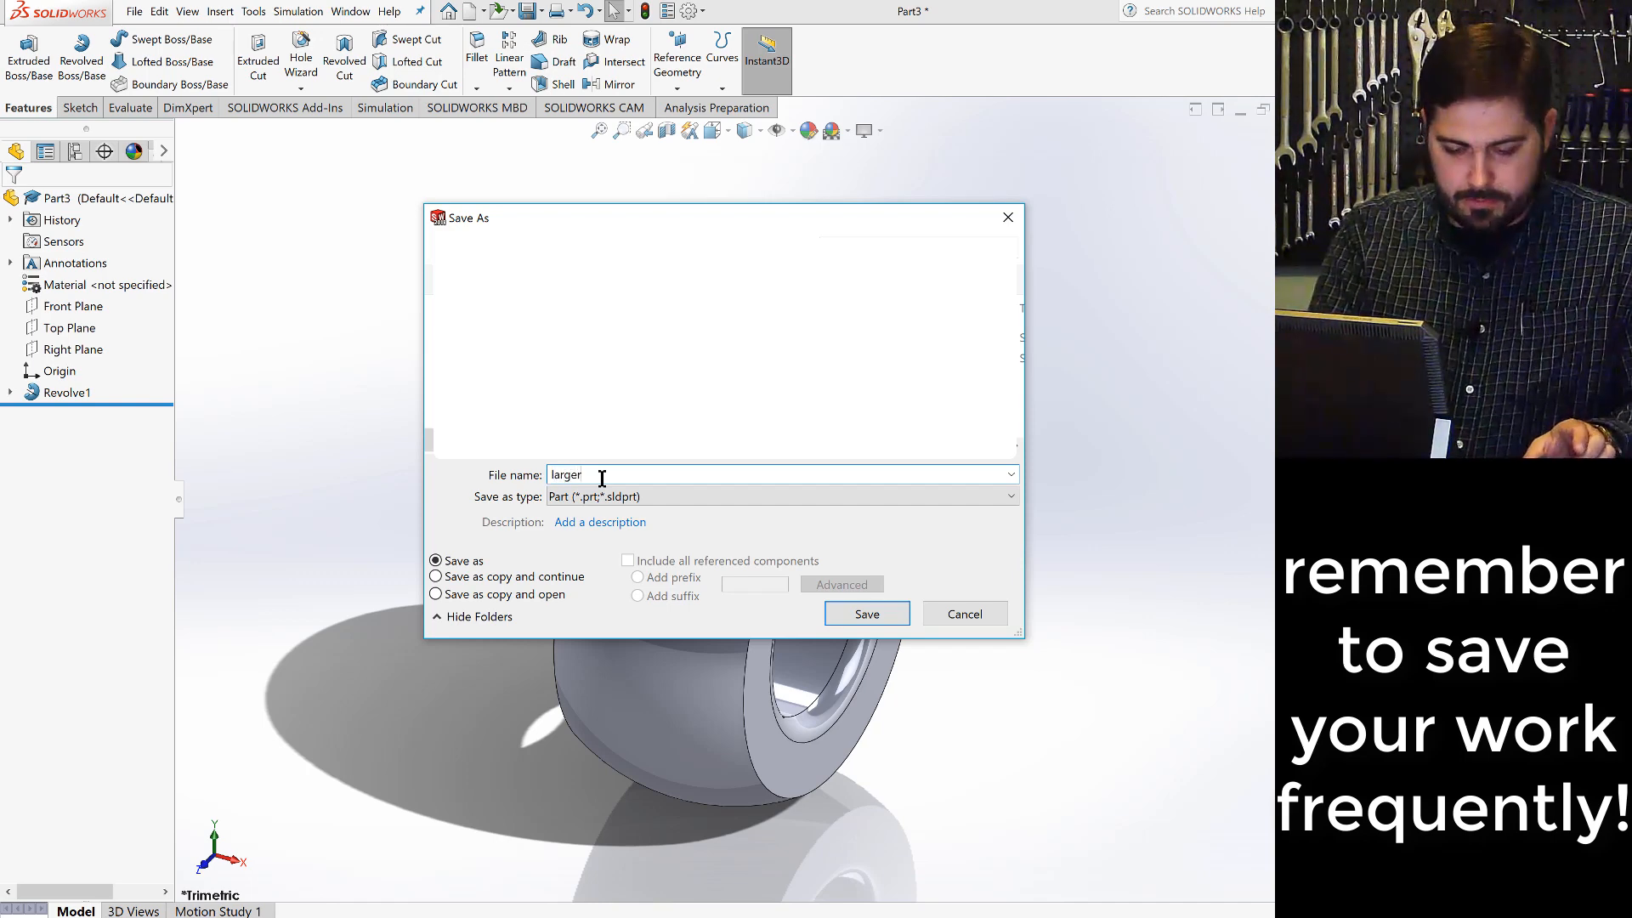
text( bu)
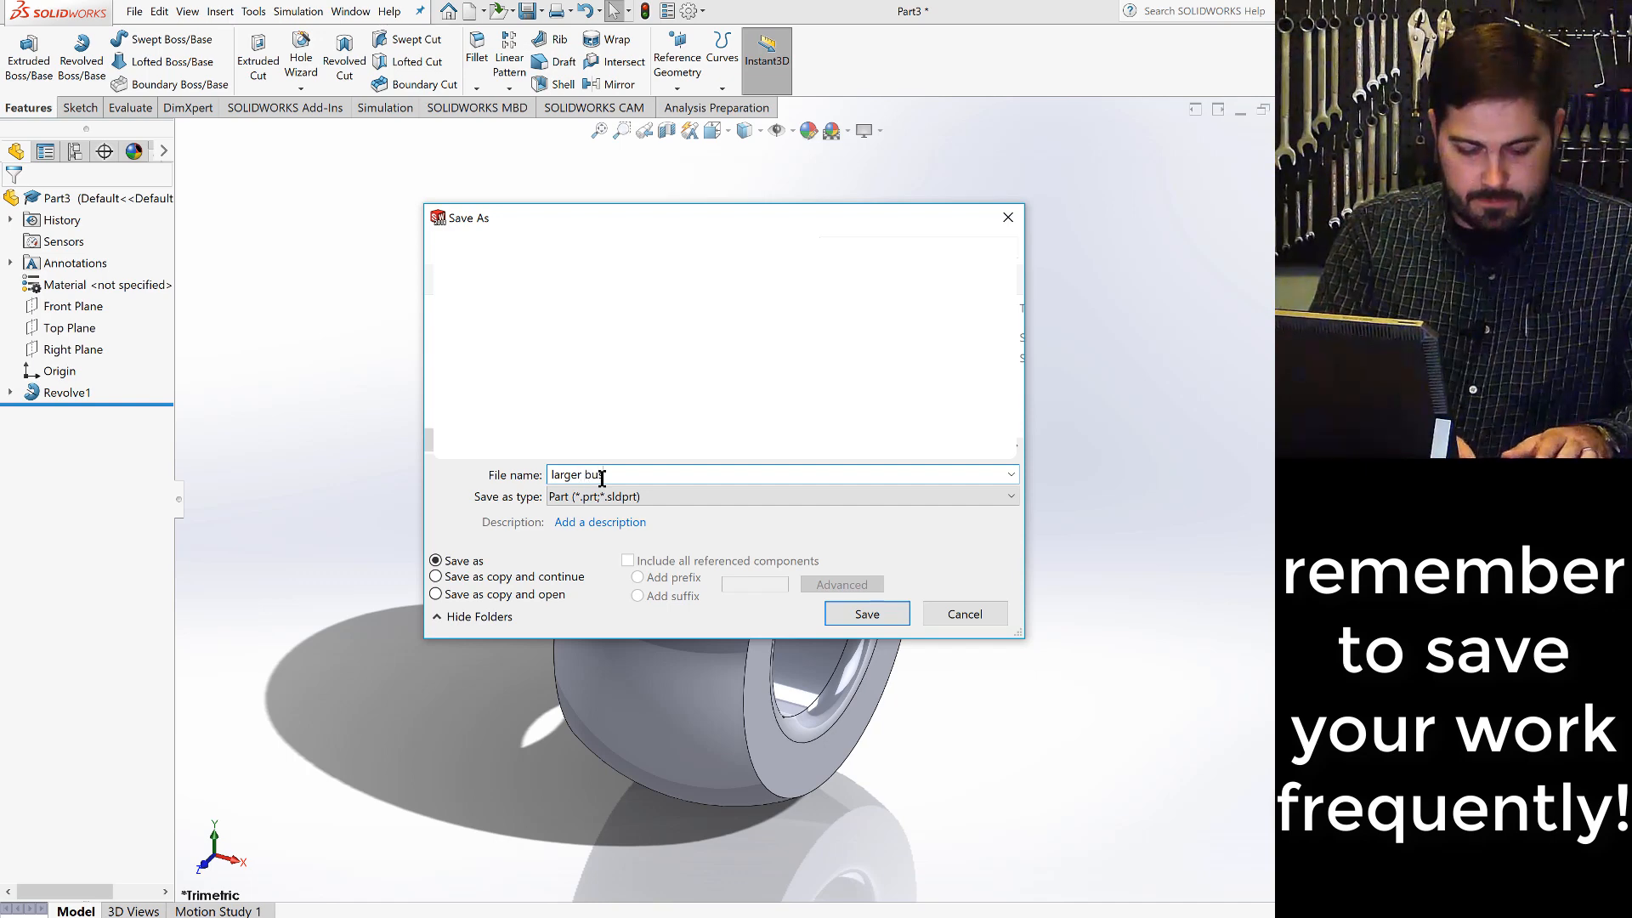
text(shing)
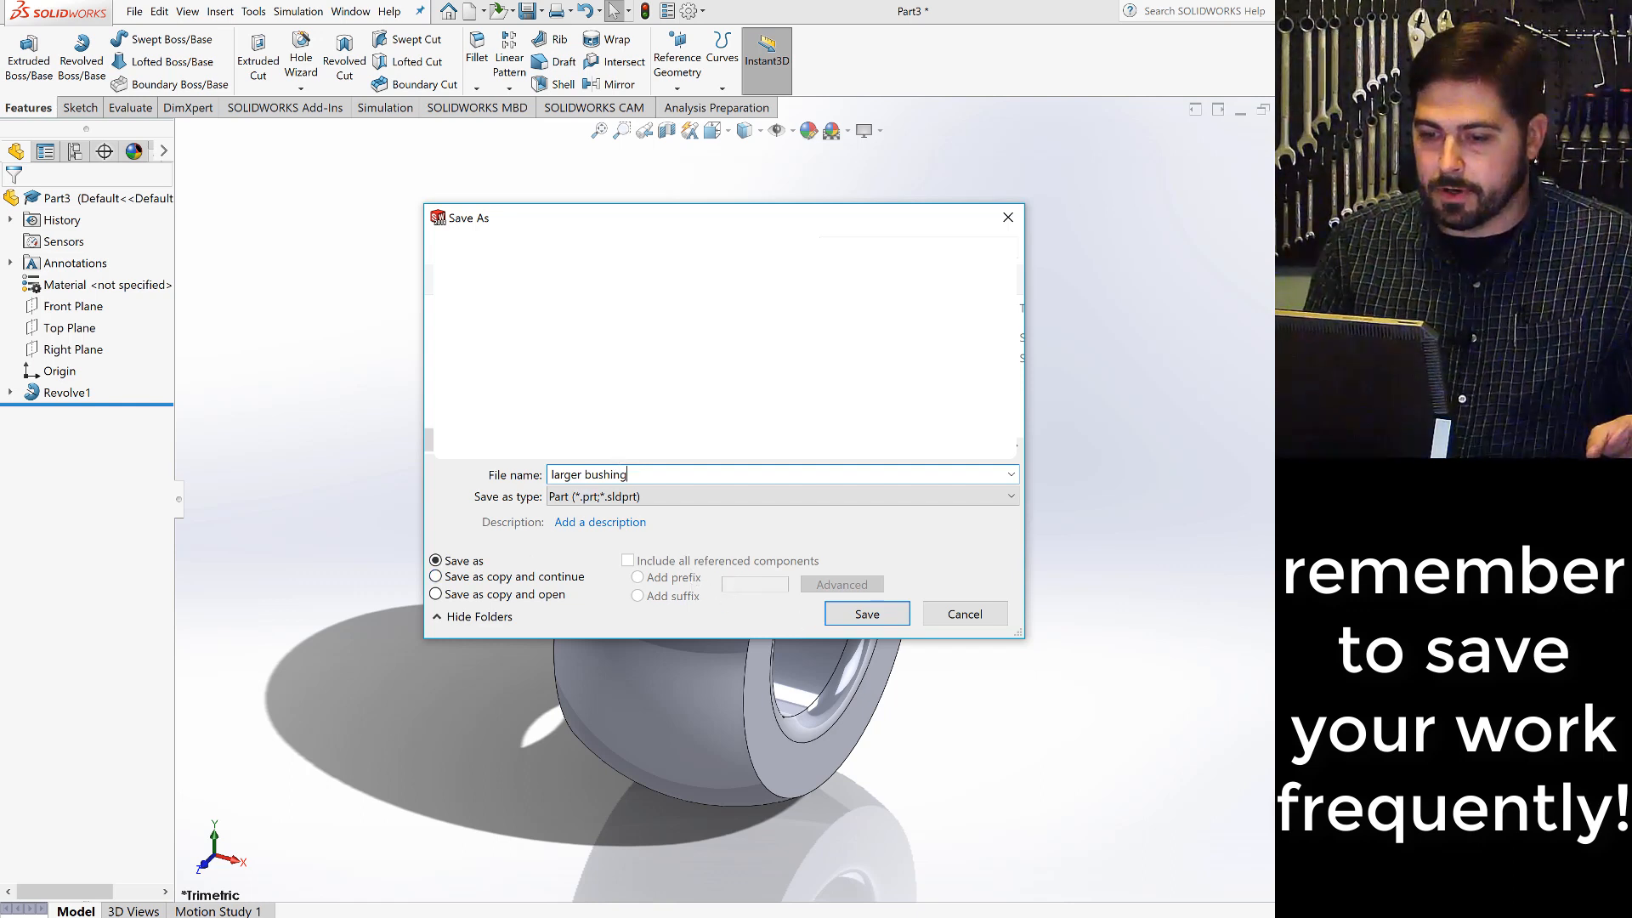
click(867, 614)
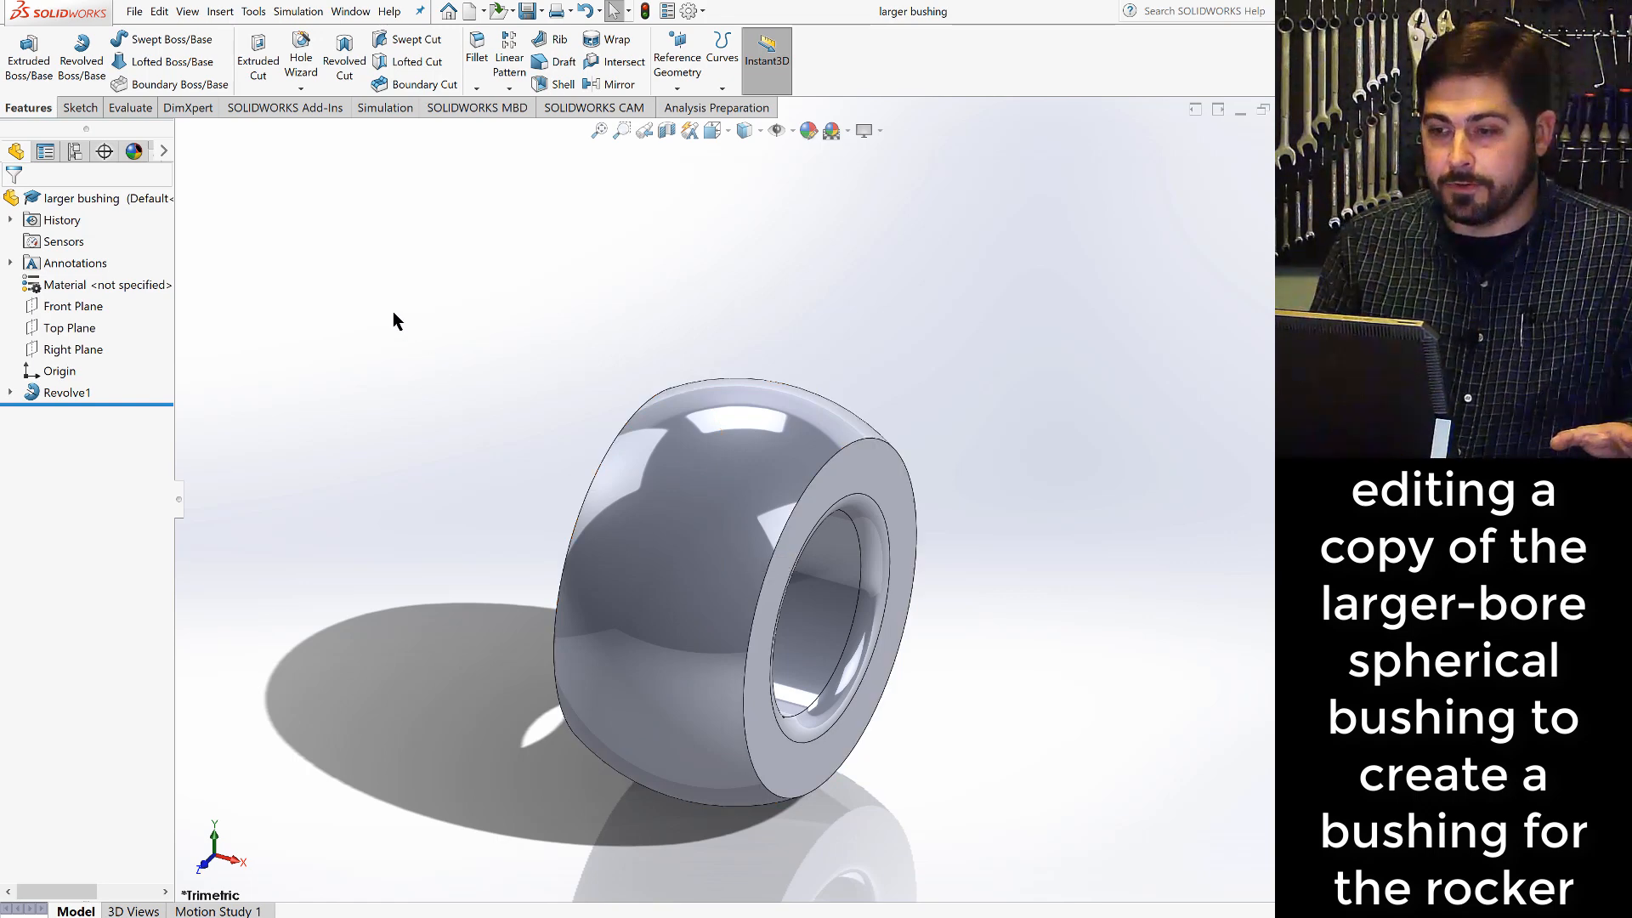
- Save the part as a copy under the file name "smaller bushing" and open that copy
click(134, 13)
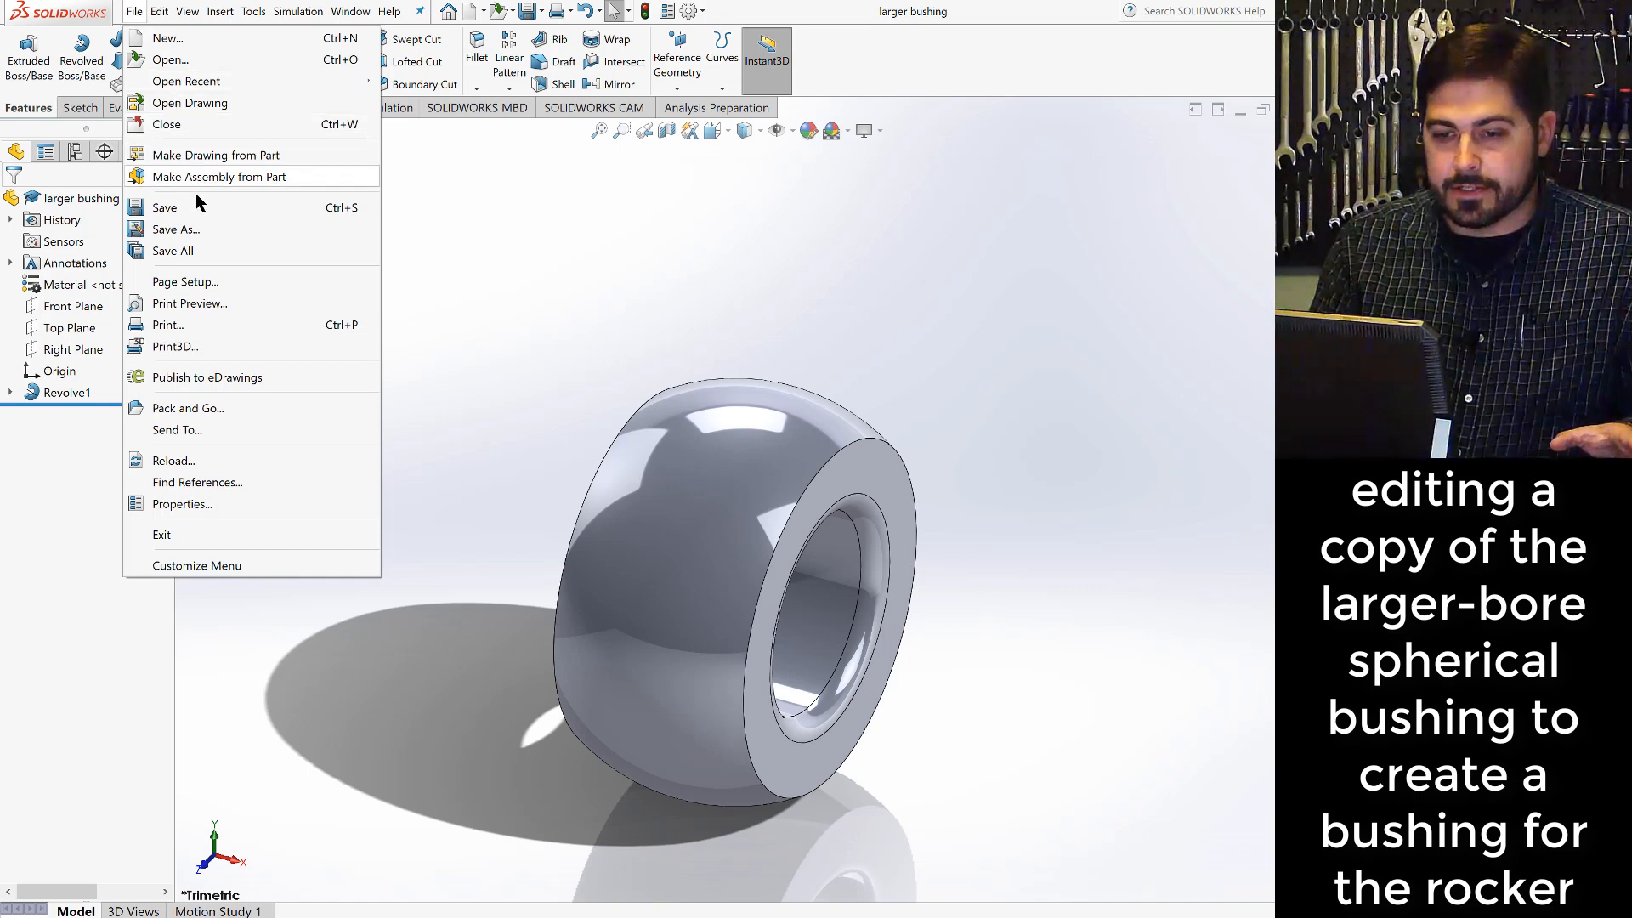
click(182, 228)
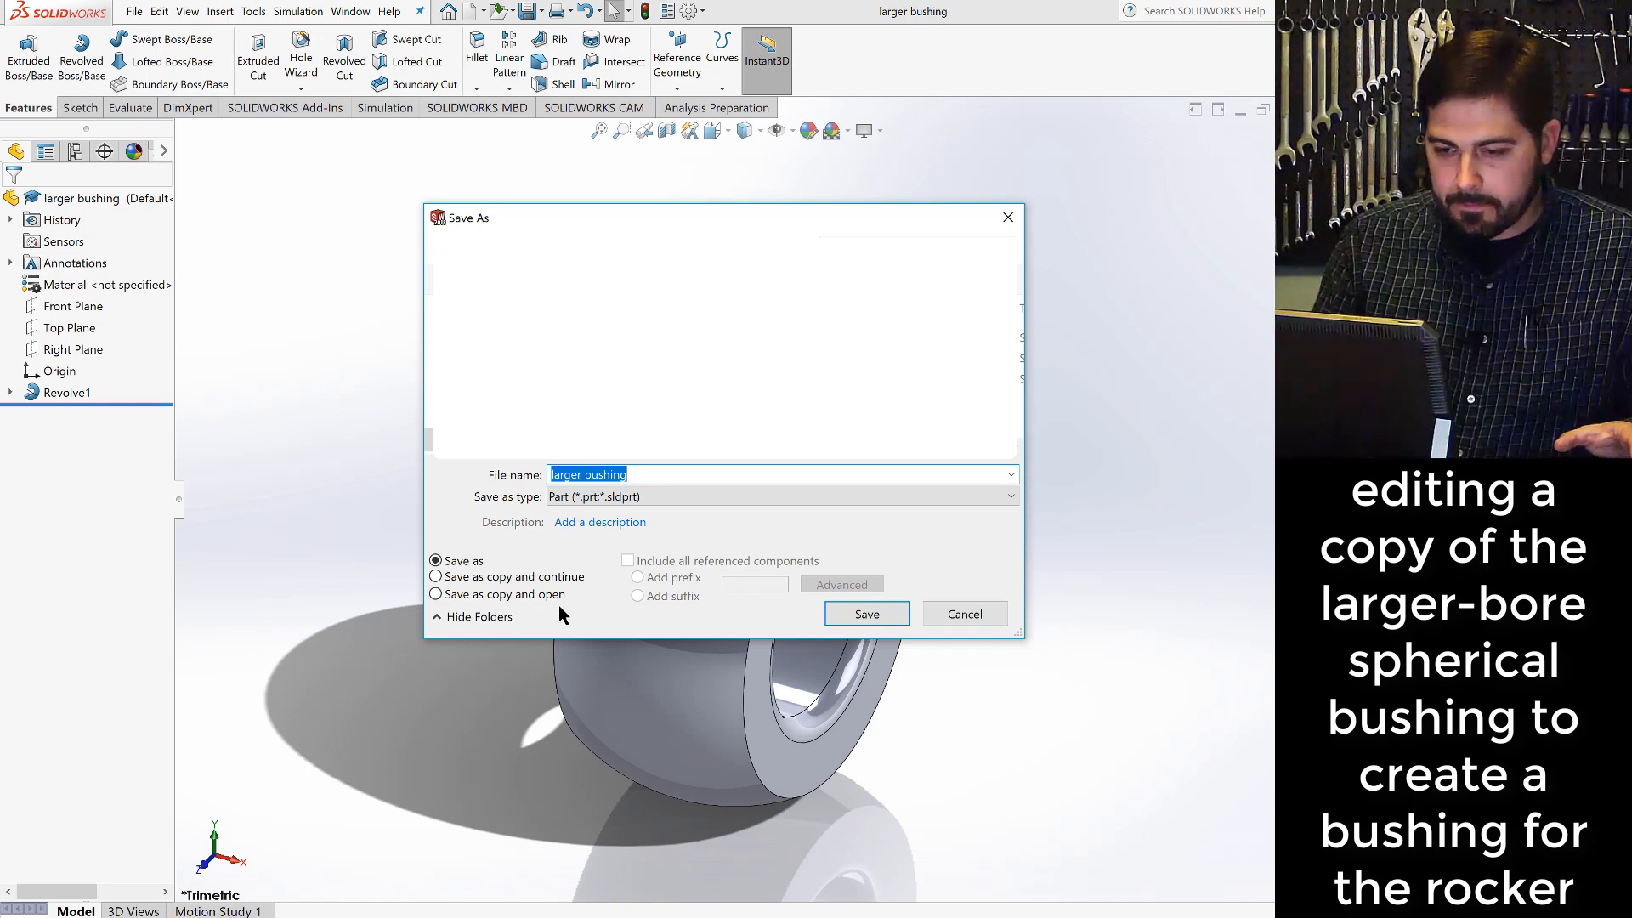
click(436, 594)
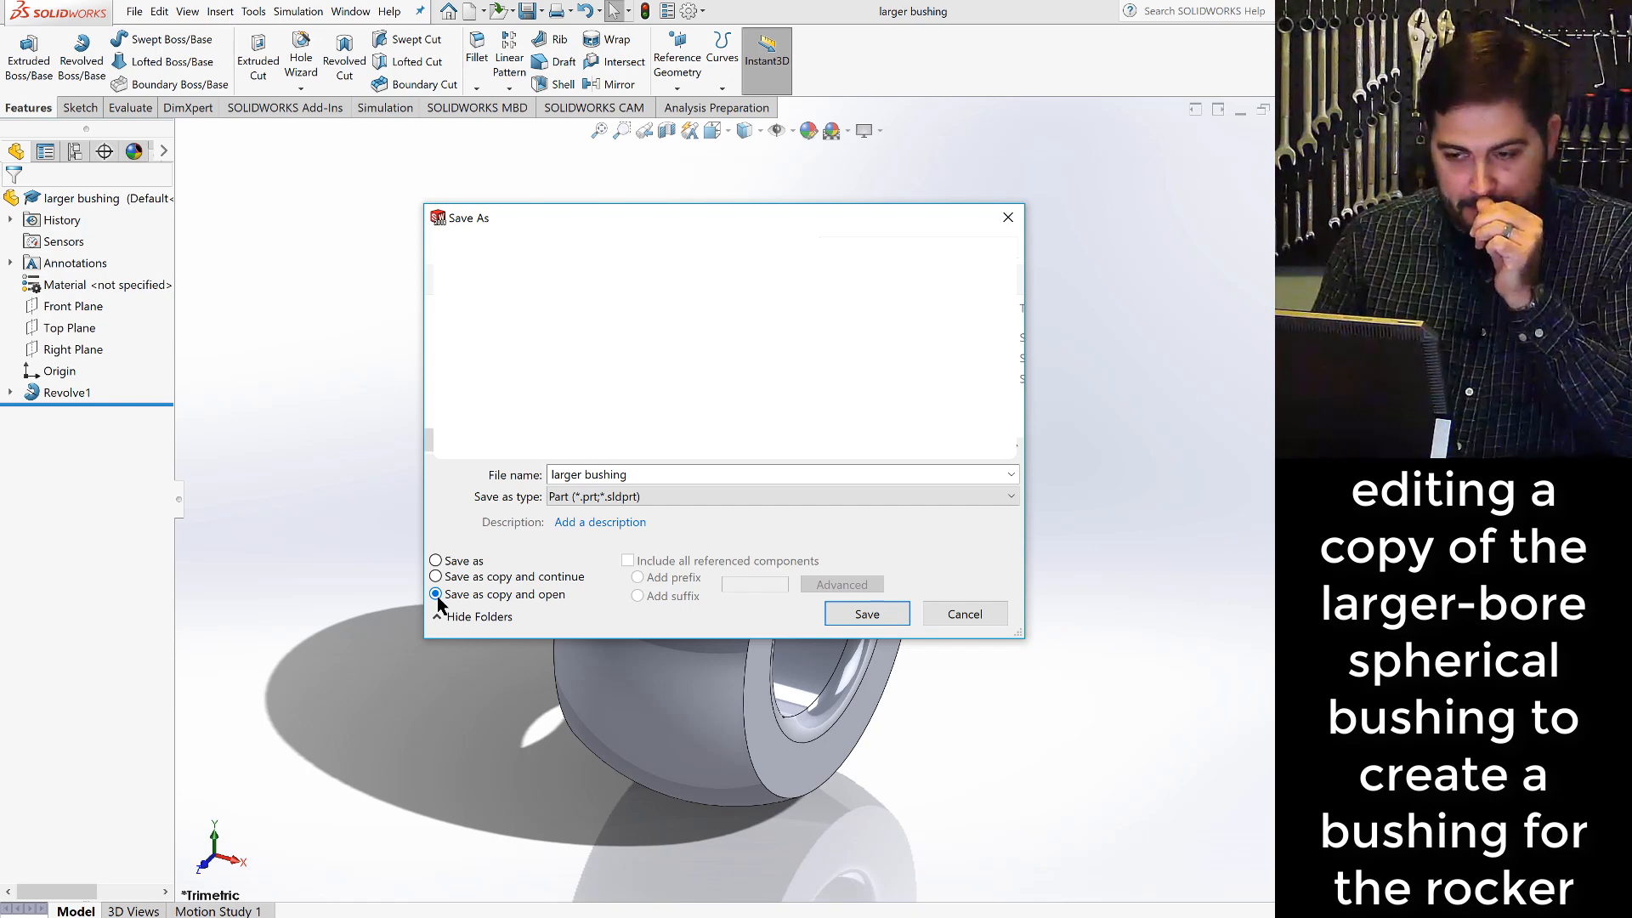
click(585, 477)
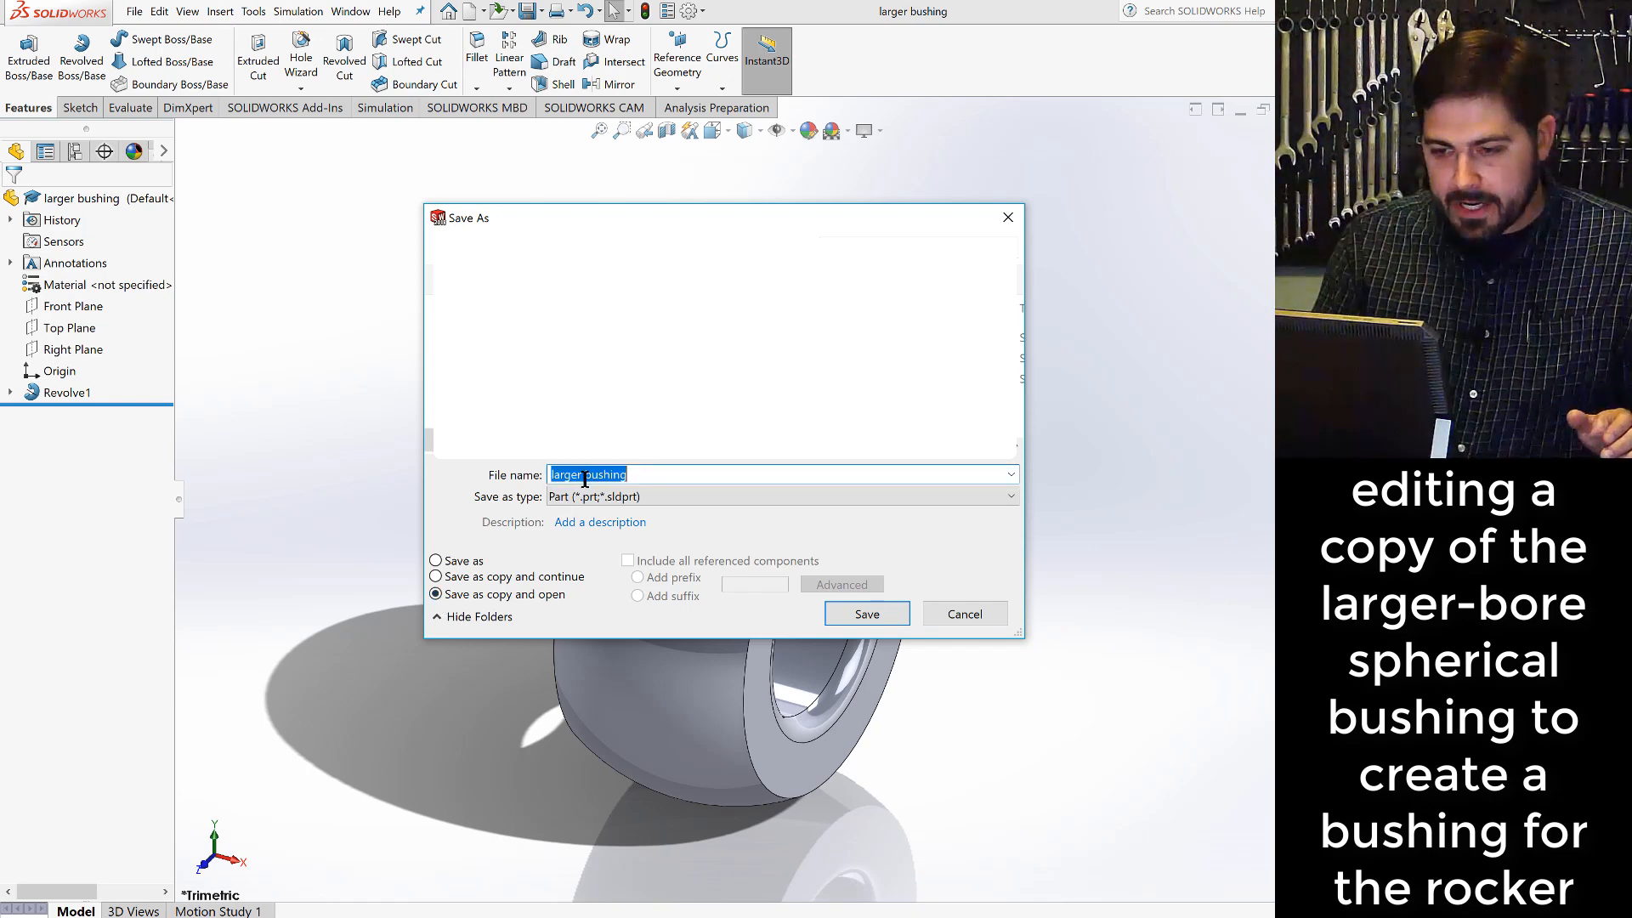
click(582, 475)
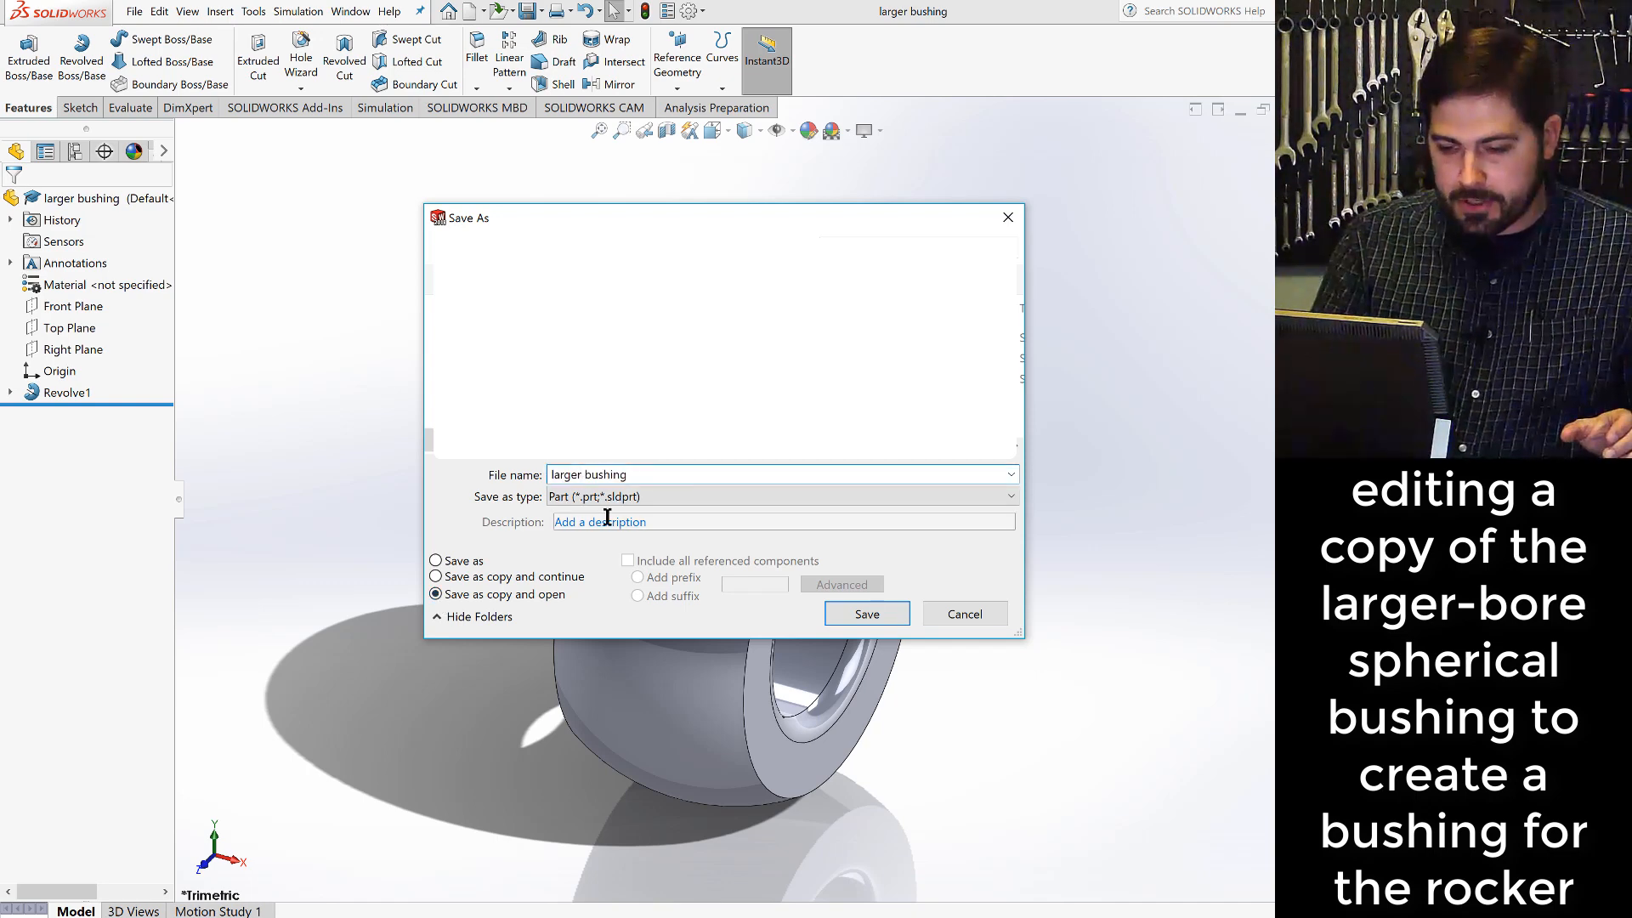
key(BackSpace)
key(BackSpace)
key(BackSpace)
key(BackSpace)
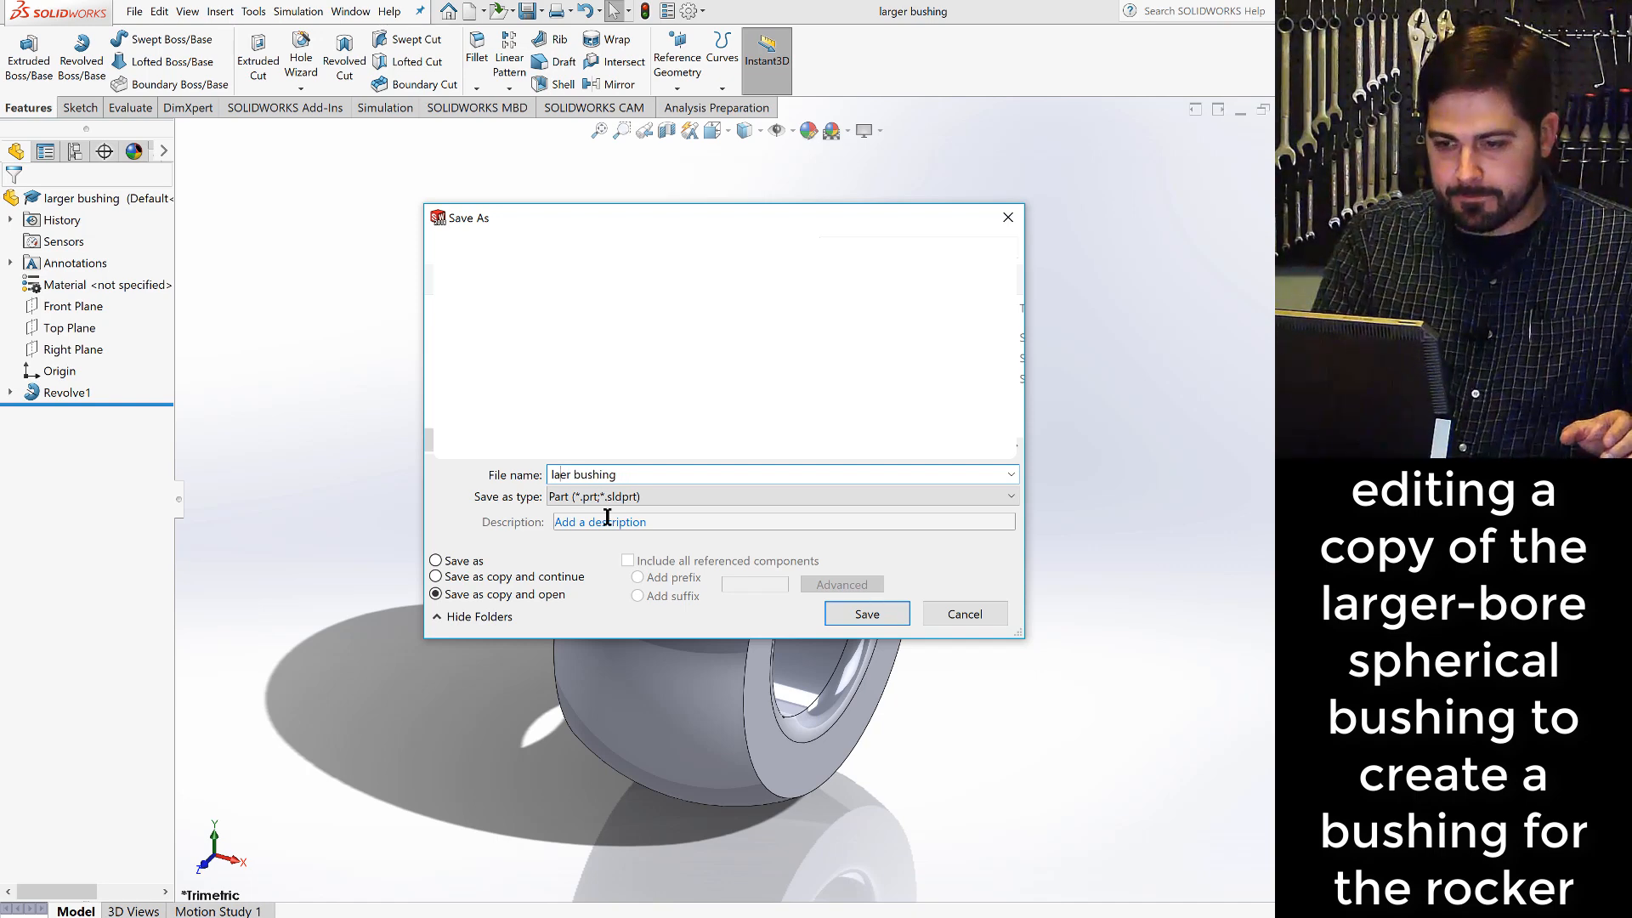
key(BackSpace)
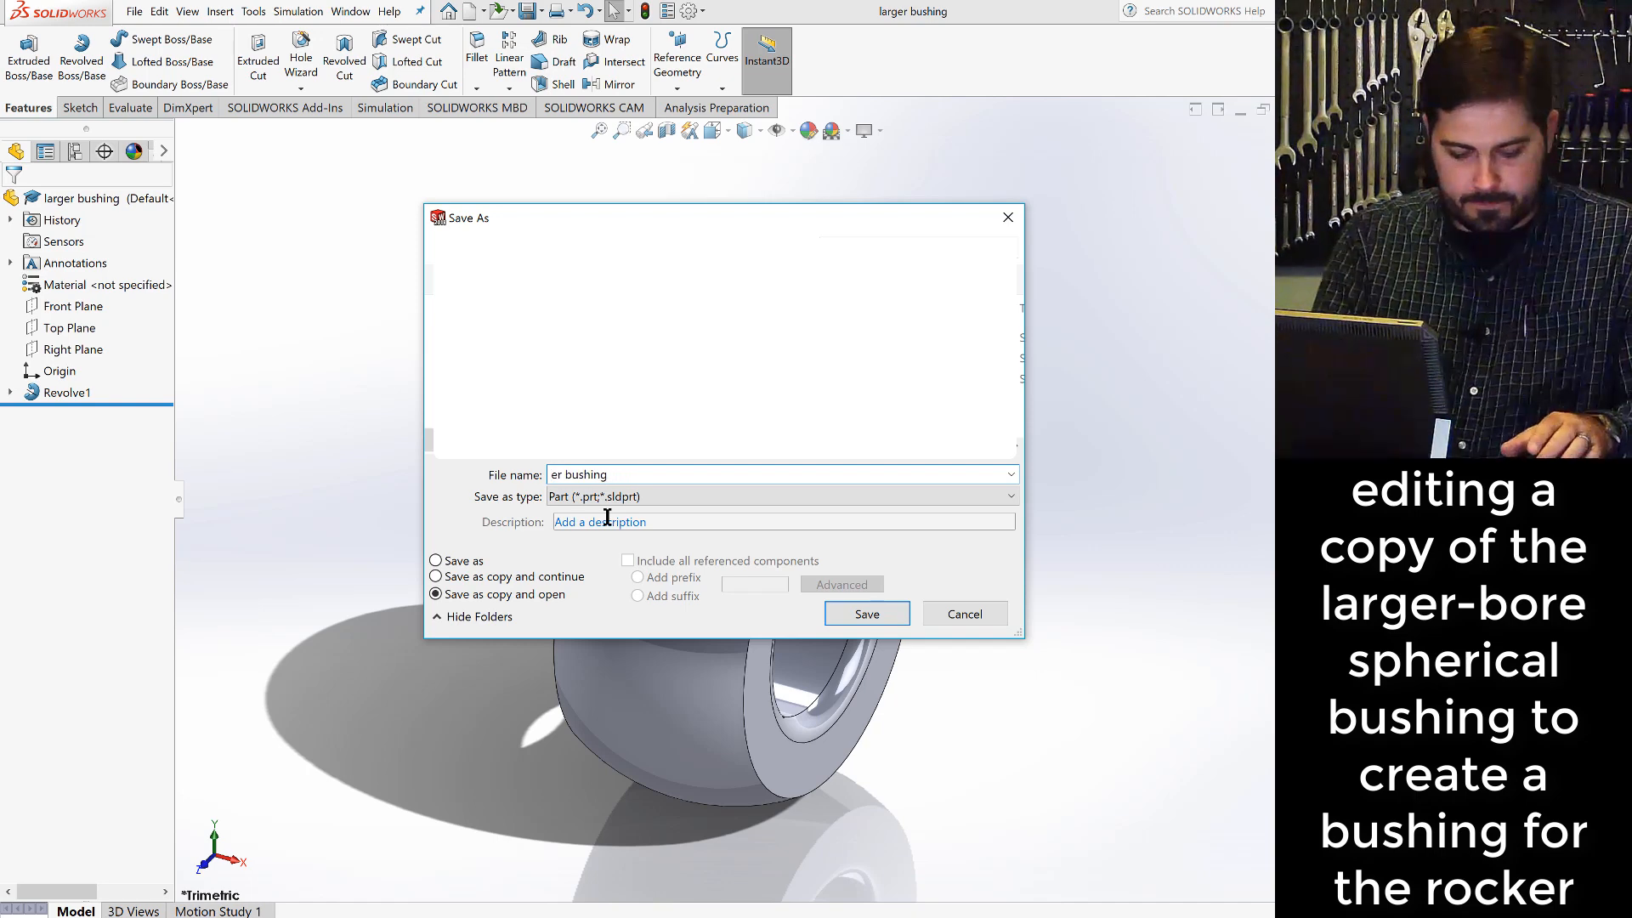
text(small)
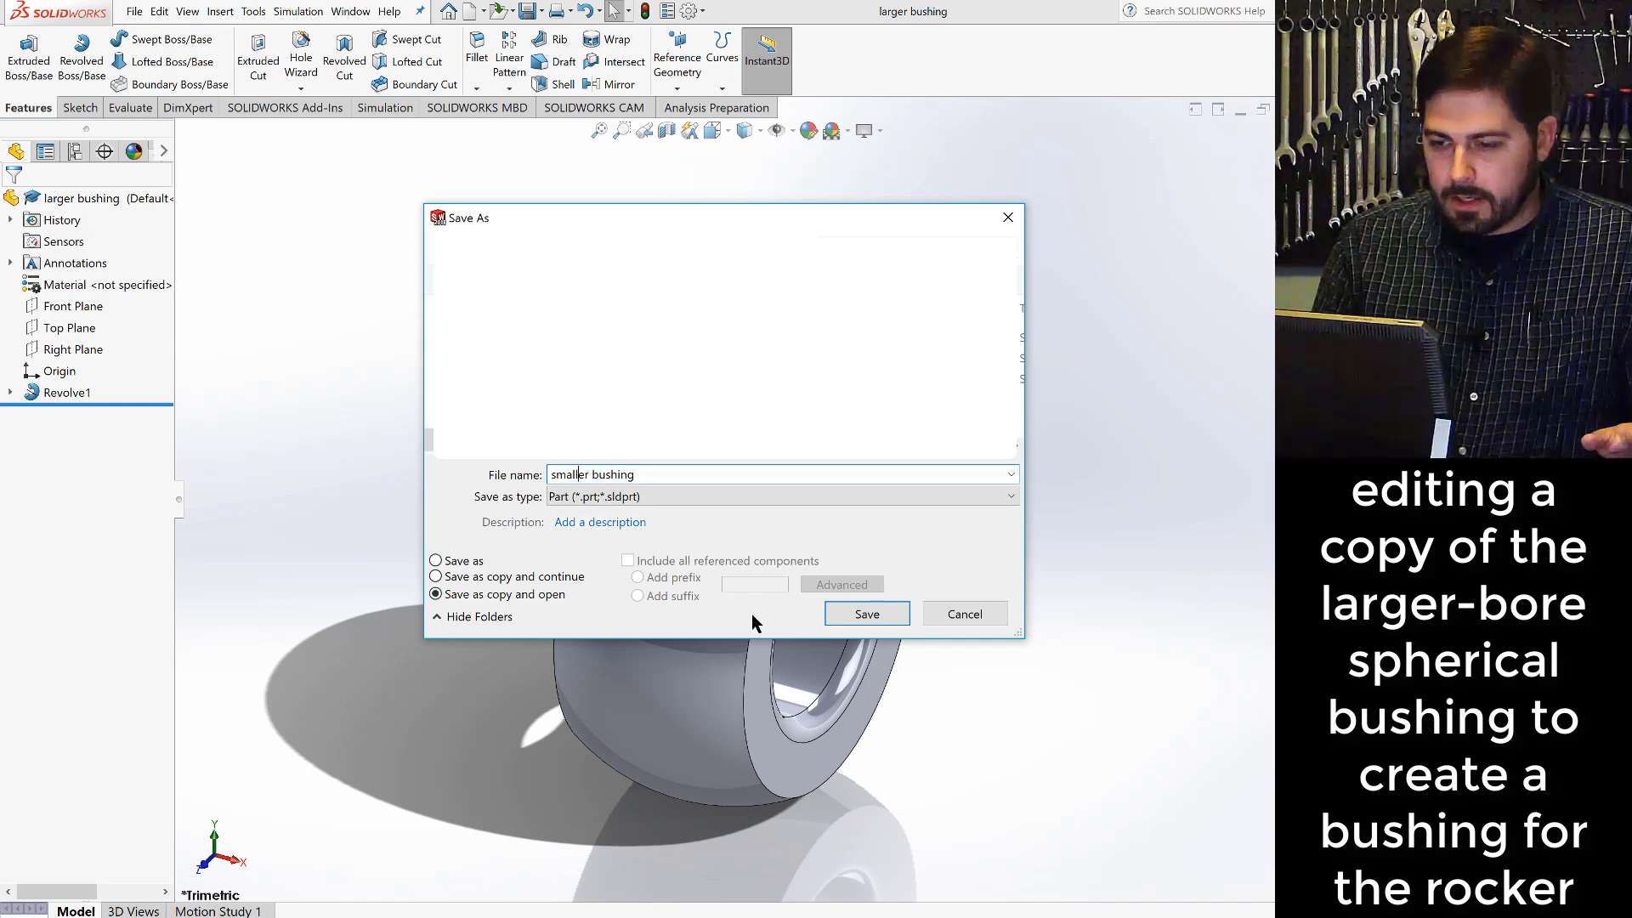
click(868, 615)
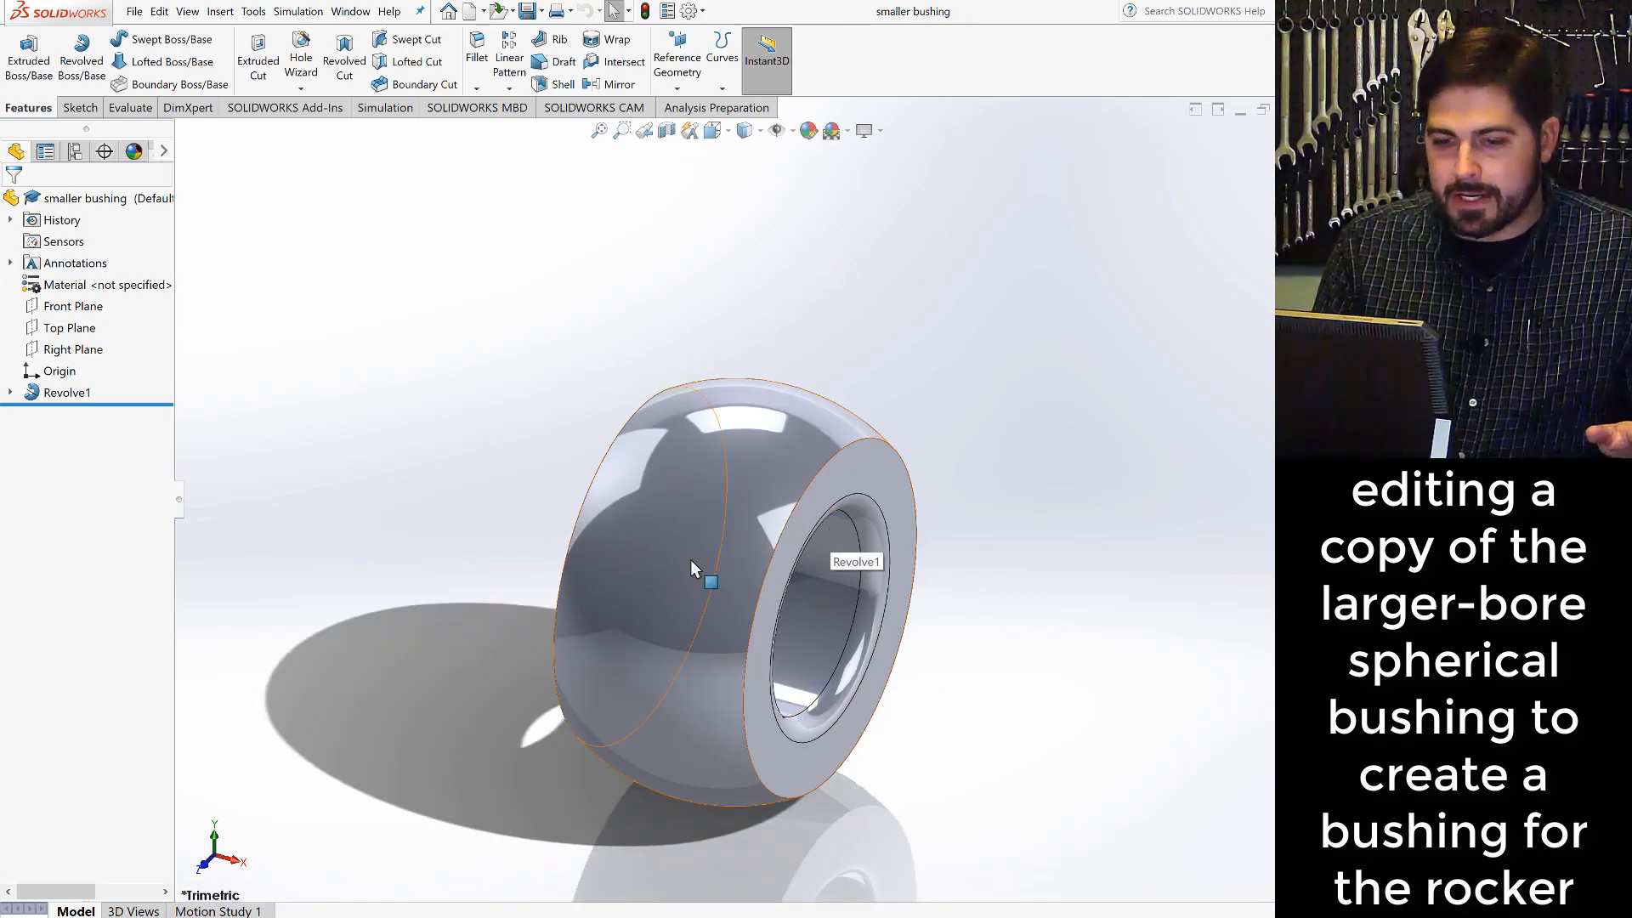
- Edit the sketch of the revolve feature, set the bore radius dimension to 3/16 in, and rebuild the part
right_click(71, 392)
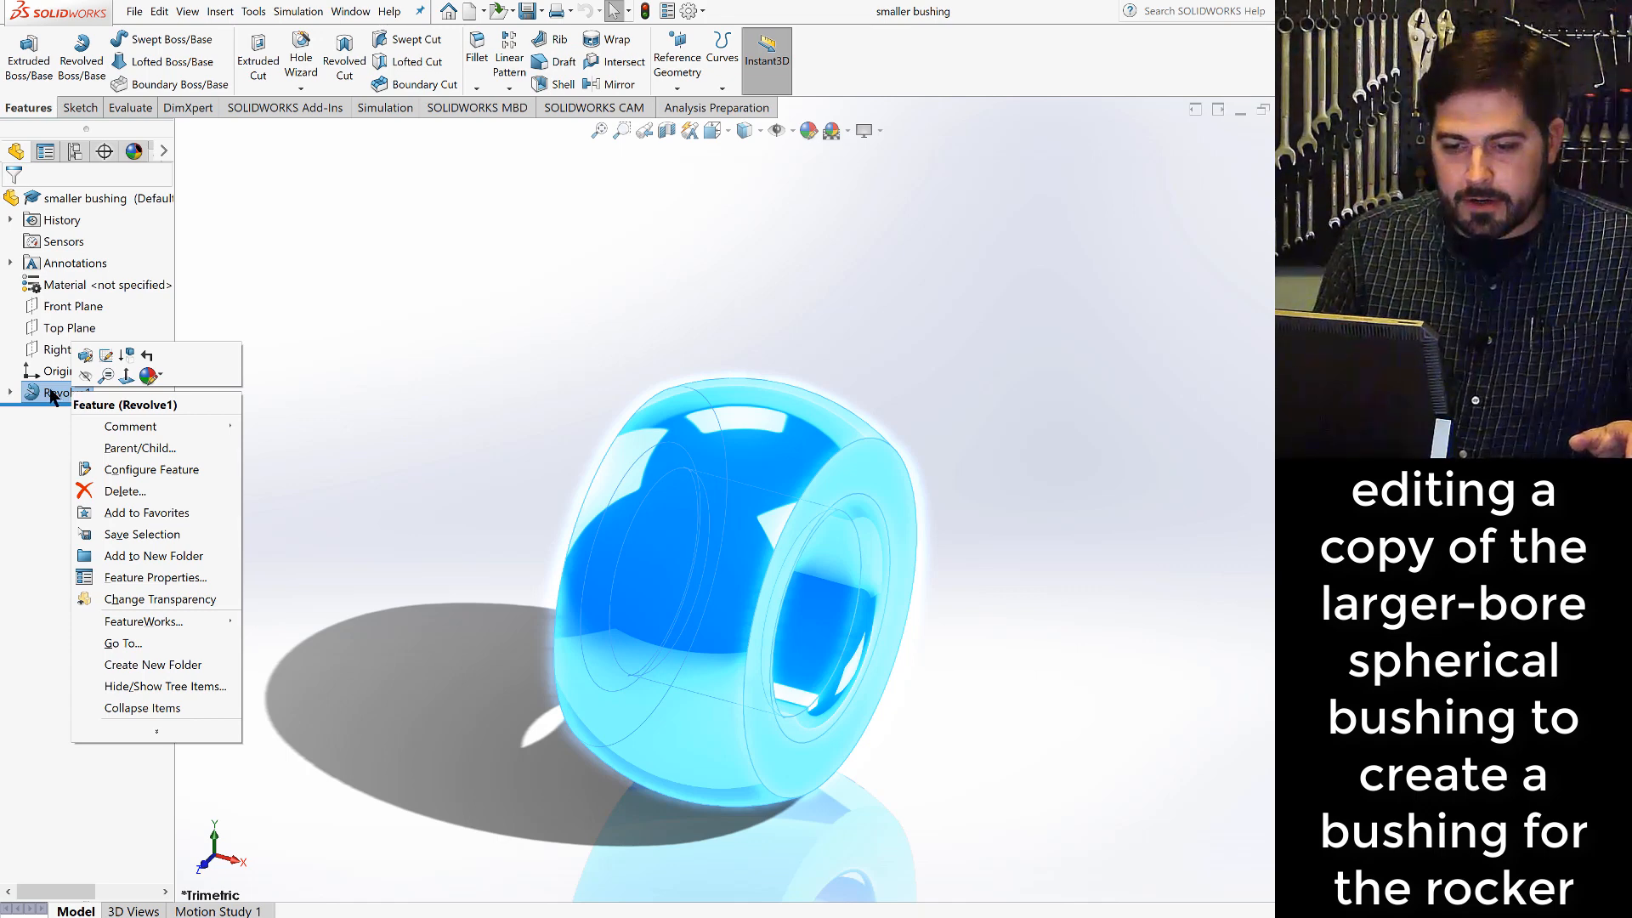
click(106, 357)
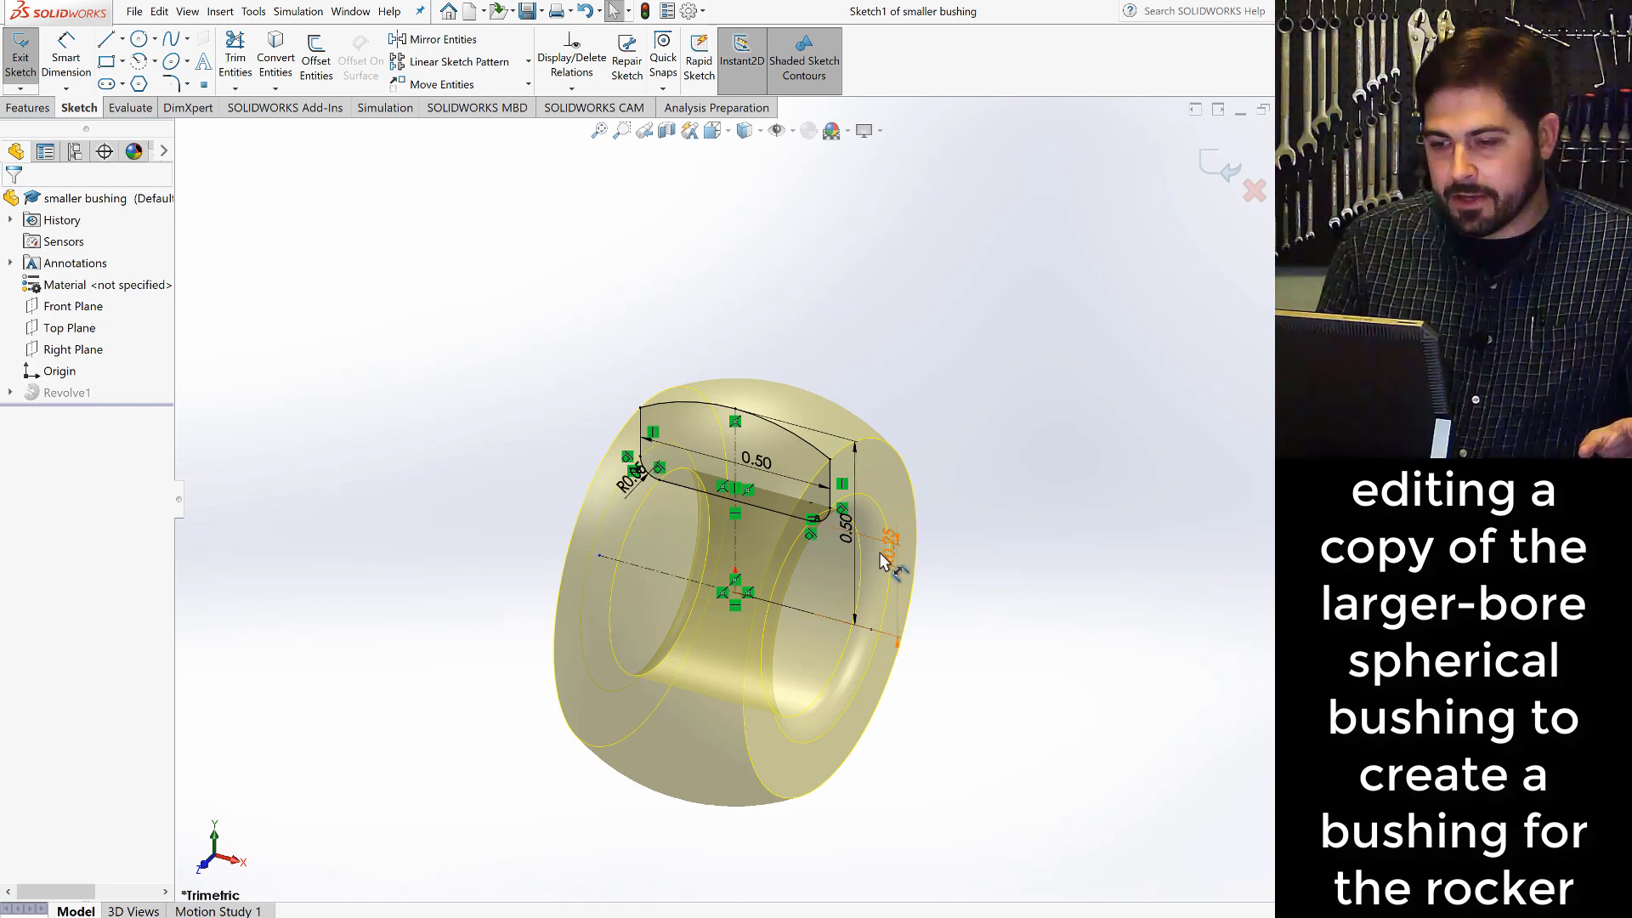
scroll(891, 562, down, 5)
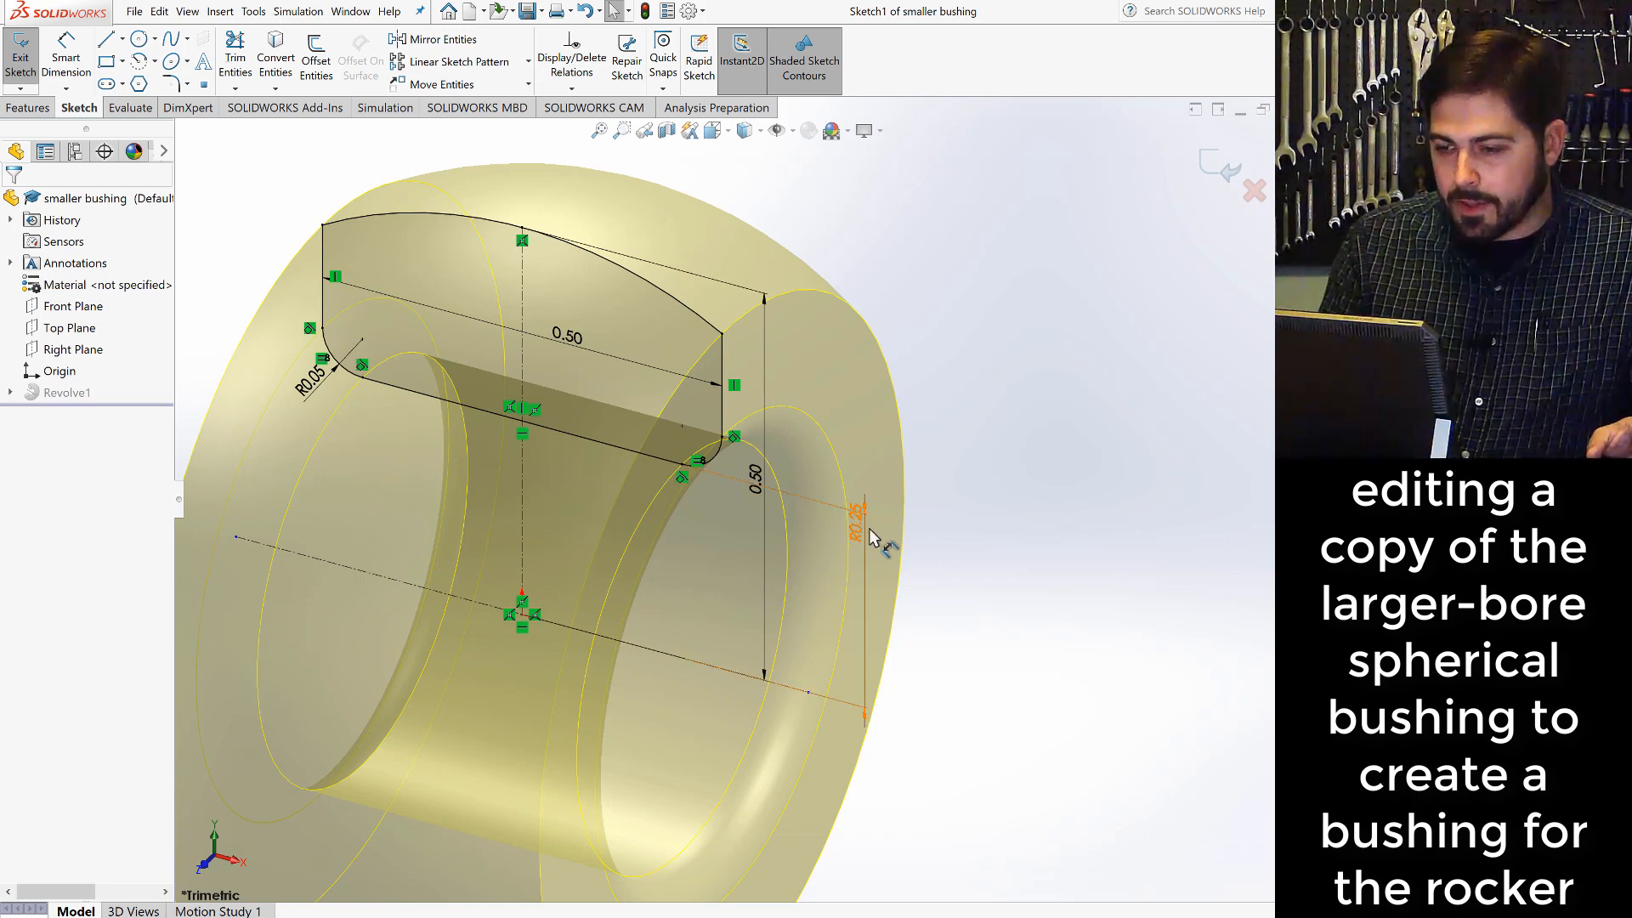
click(860, 535)
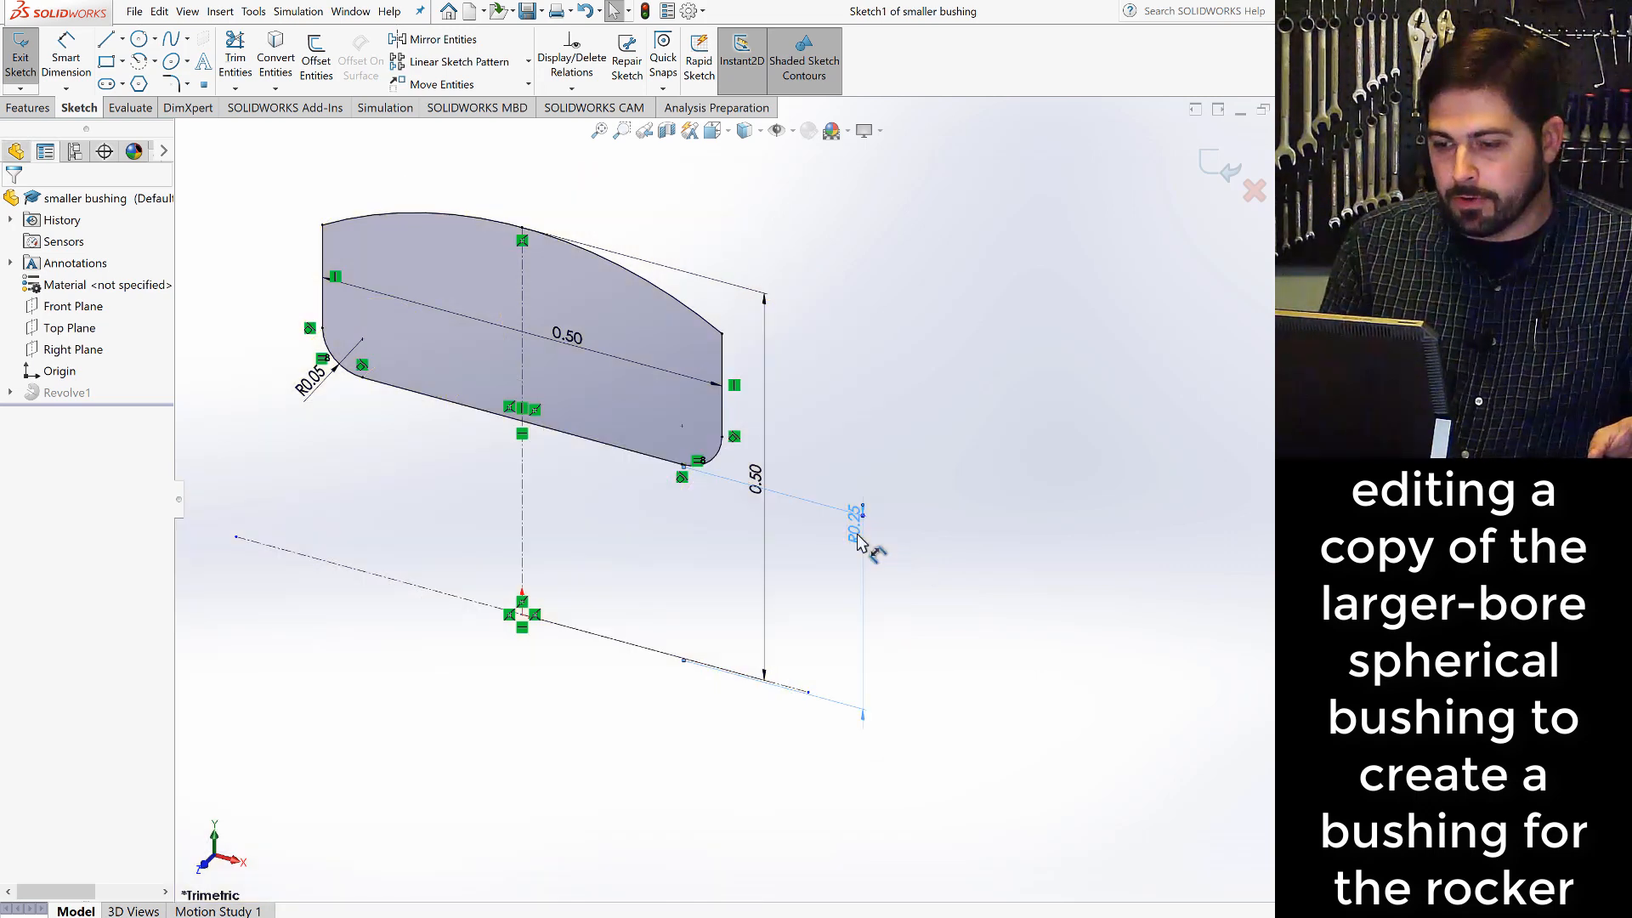
double_click(860, 535)
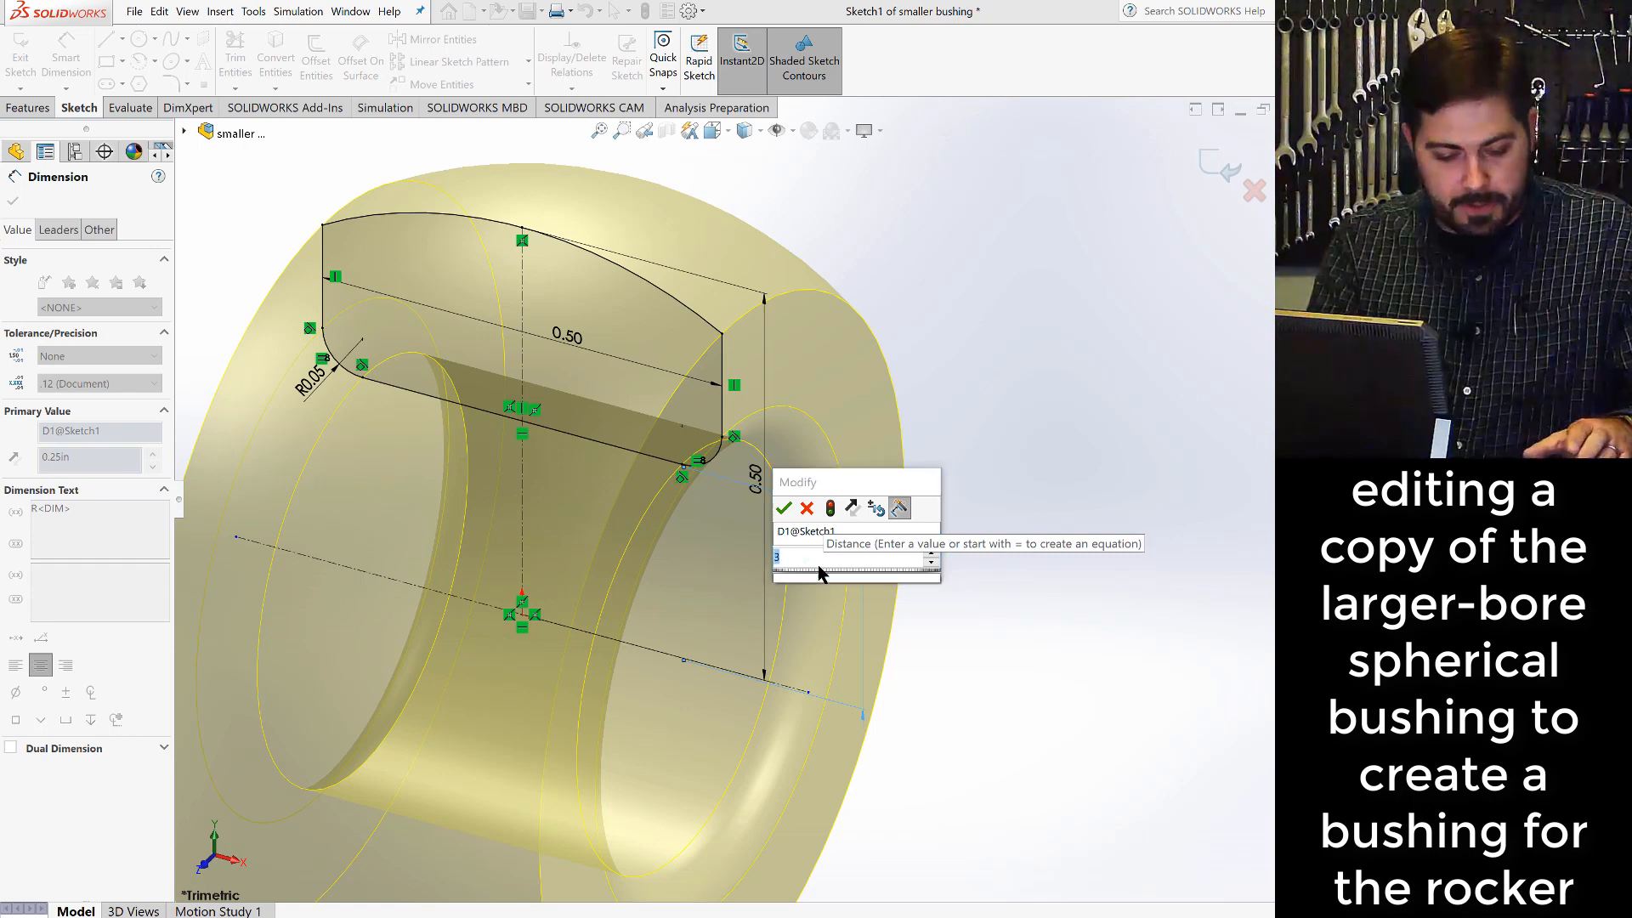
text(3/16)
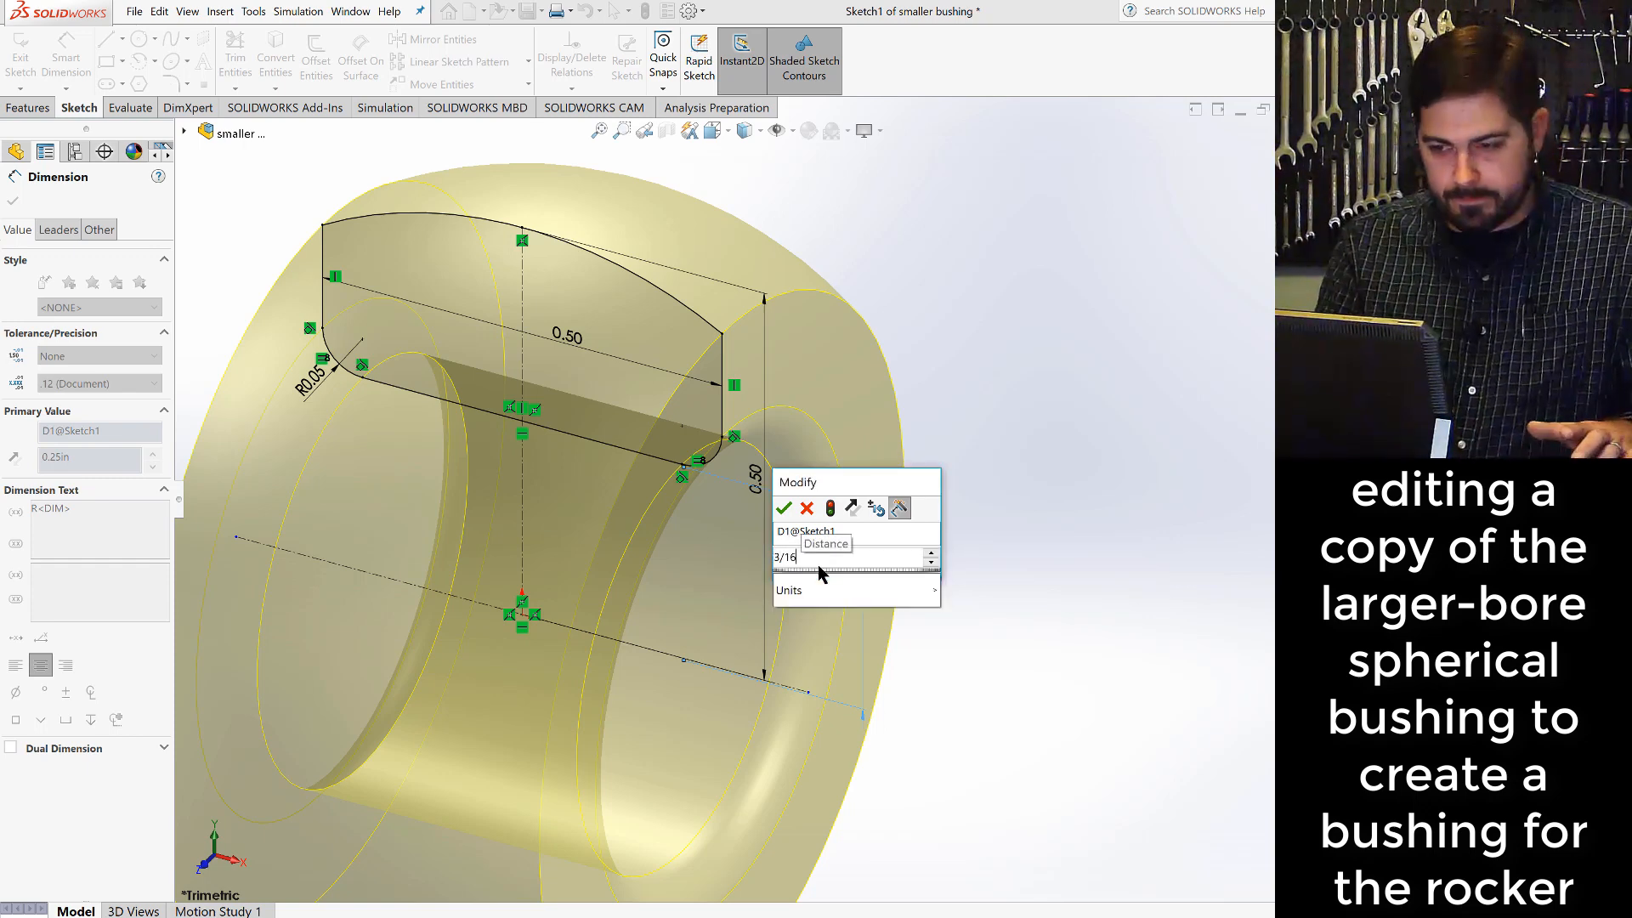
key(Return)
key(Return)
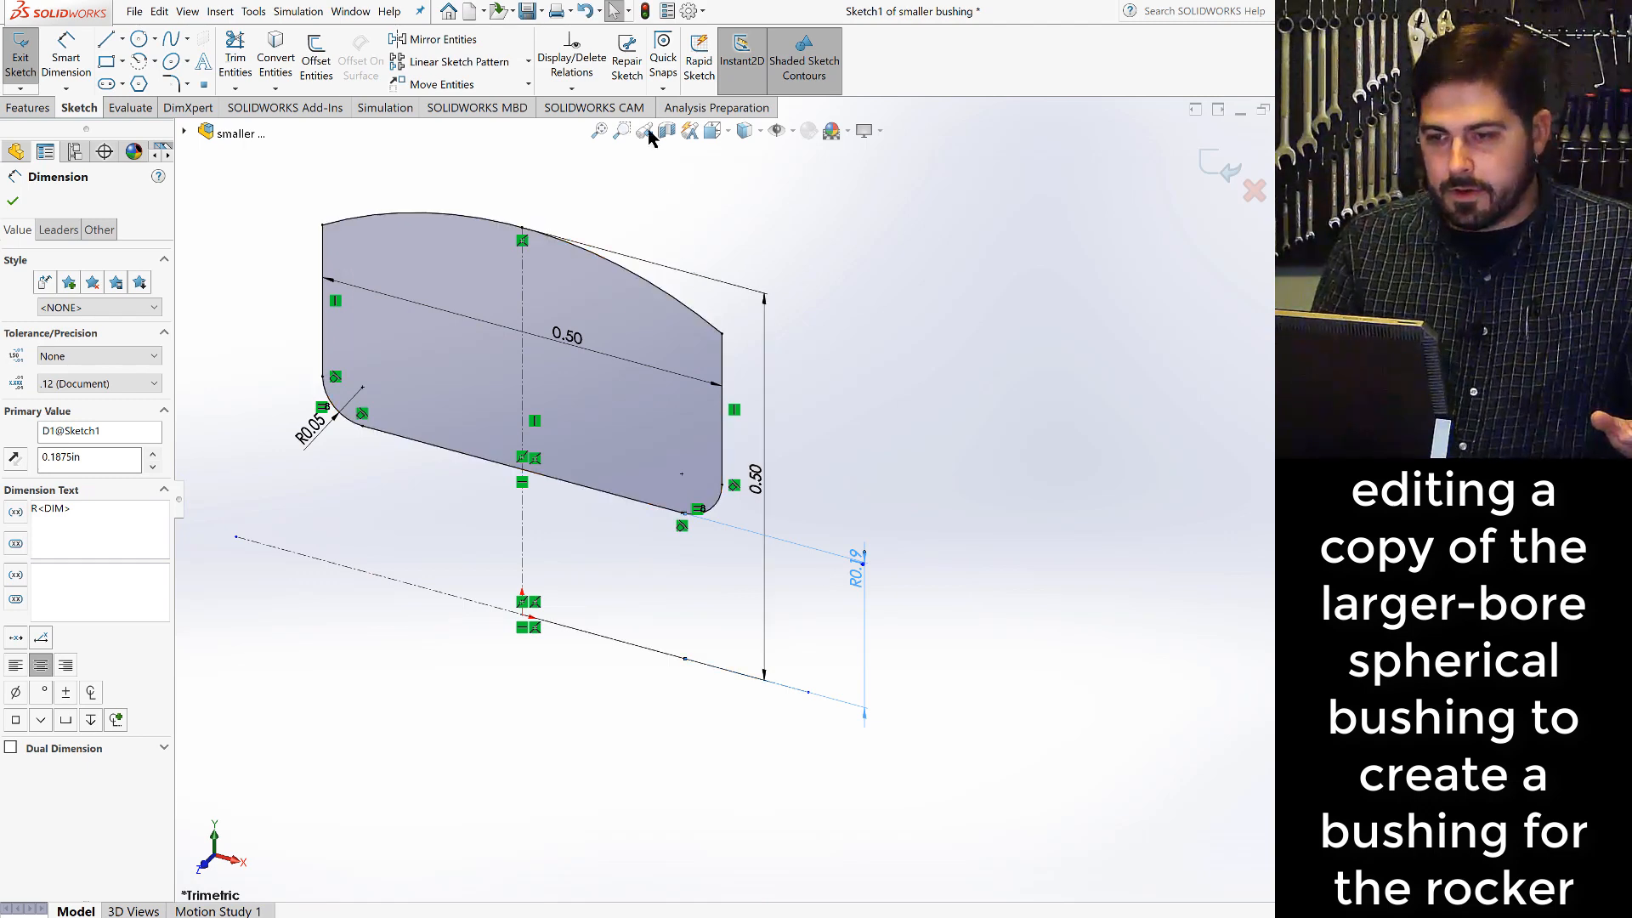
click(645, 11)
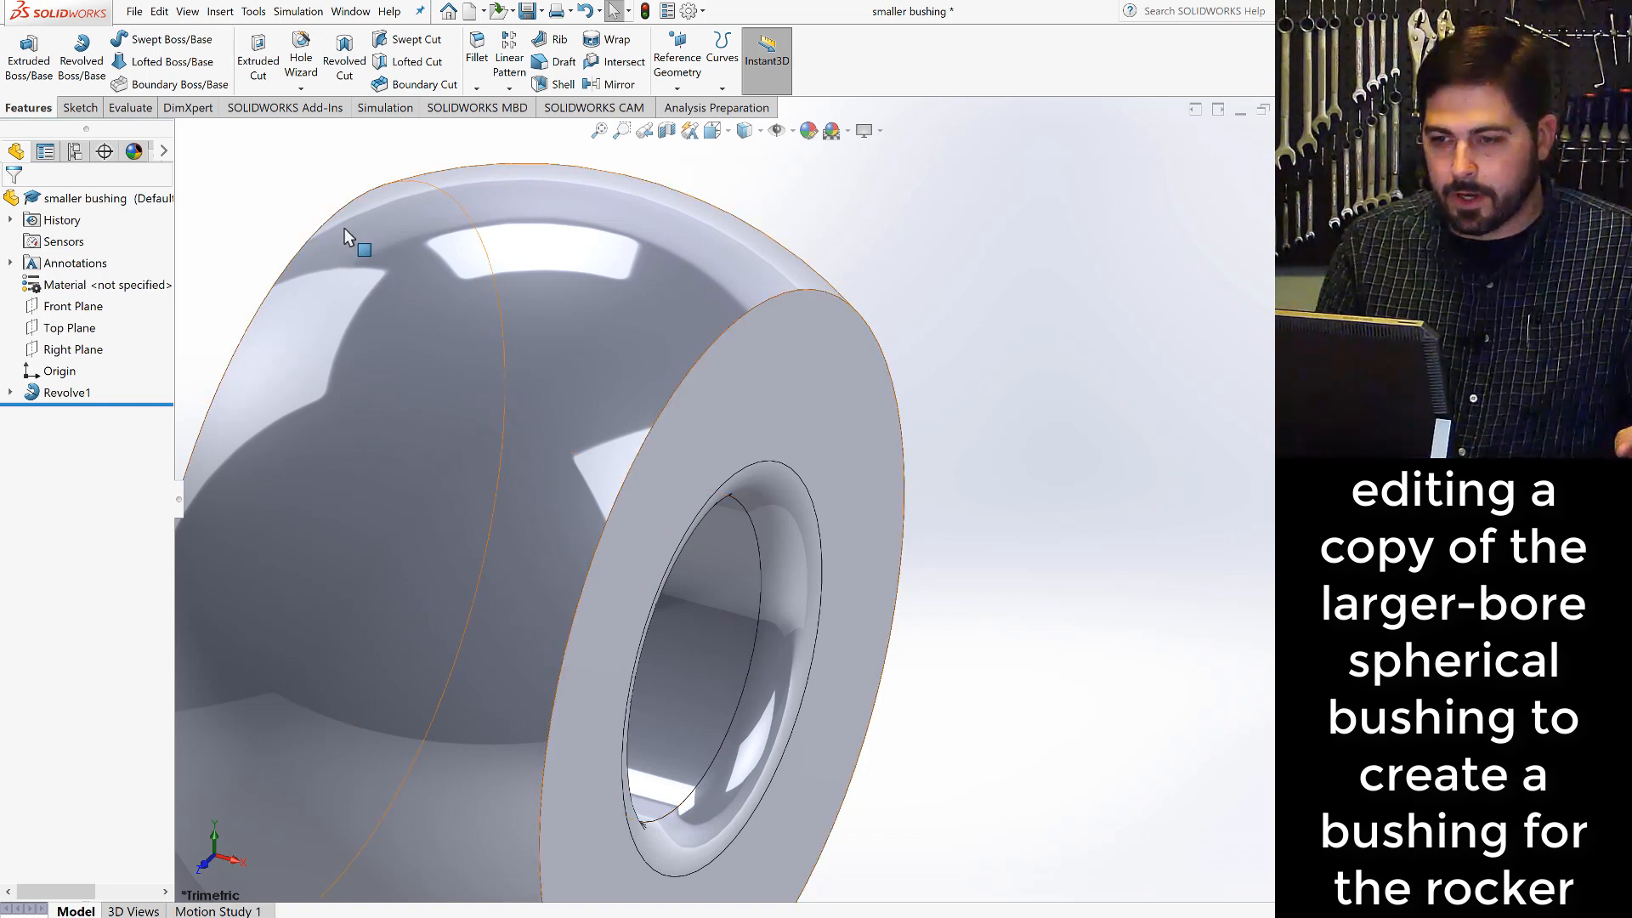
- Inspect the rebuilt smaller bushing and save the part
scroll(667, 357, up, 5)
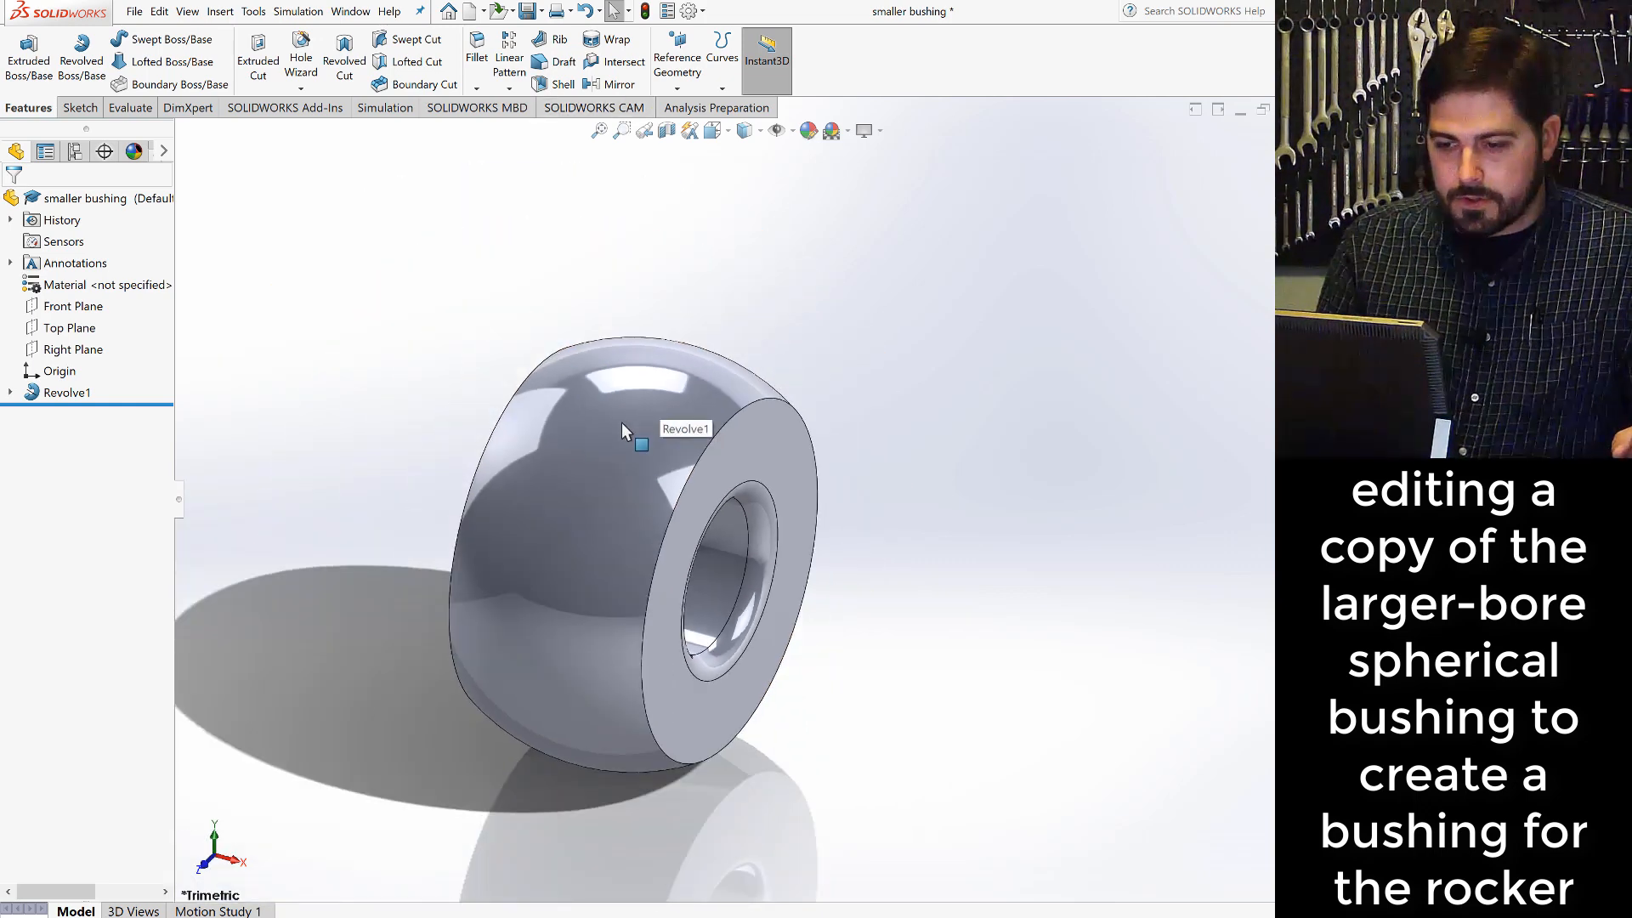
scroll(581, 544, down, 4)
scroll(586, 564, up, 5)
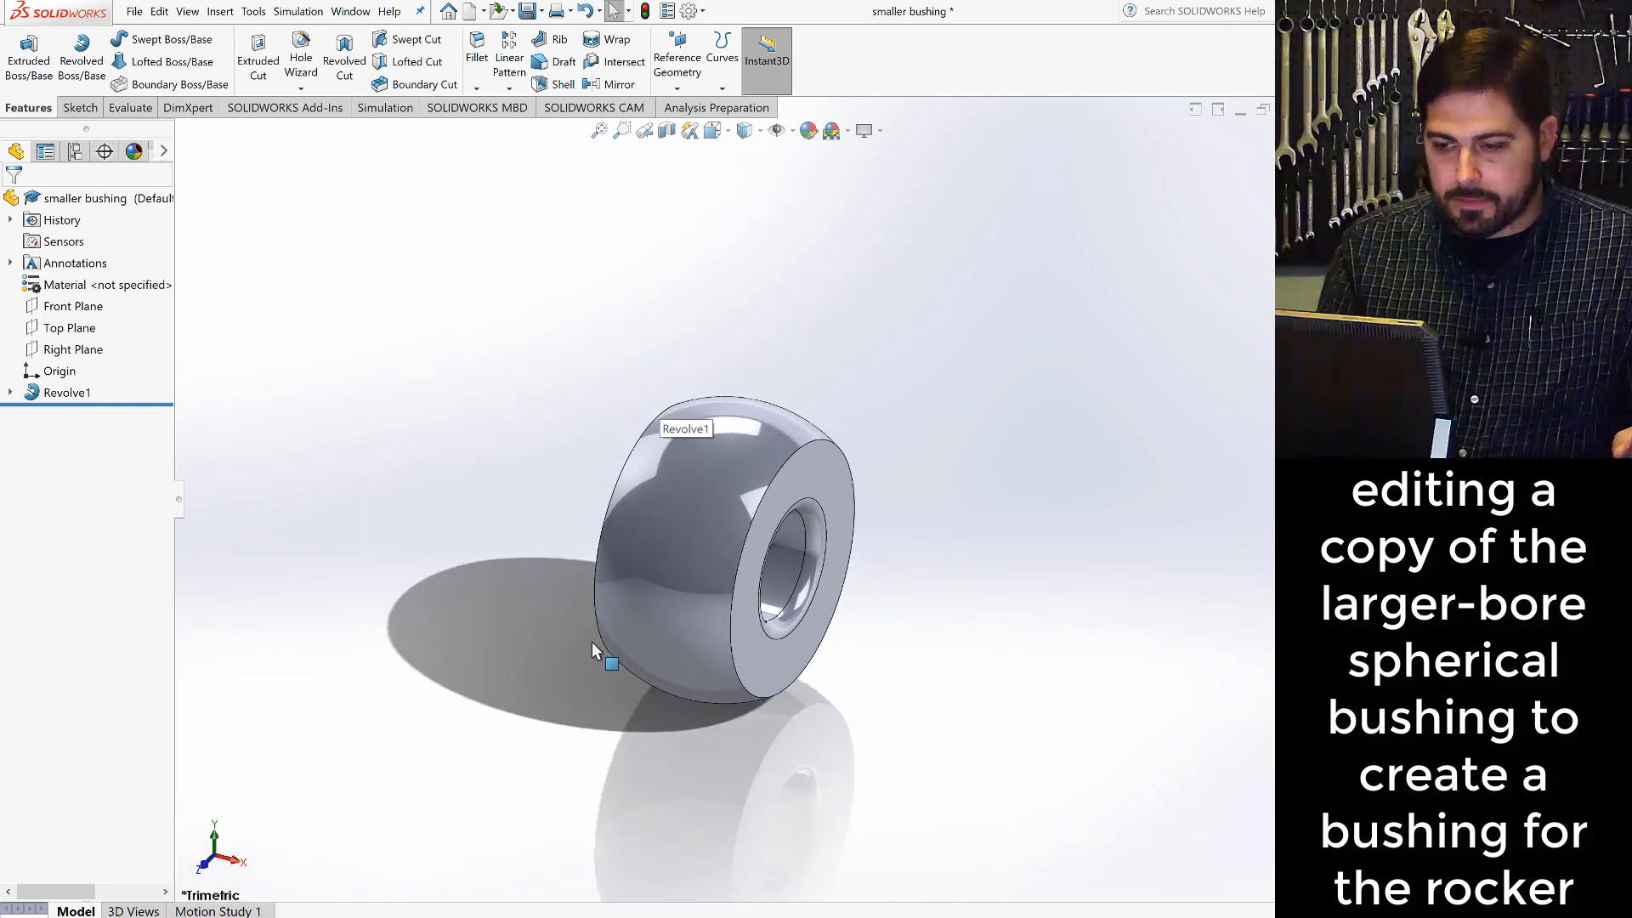
scroll(592, 641, down, 2)
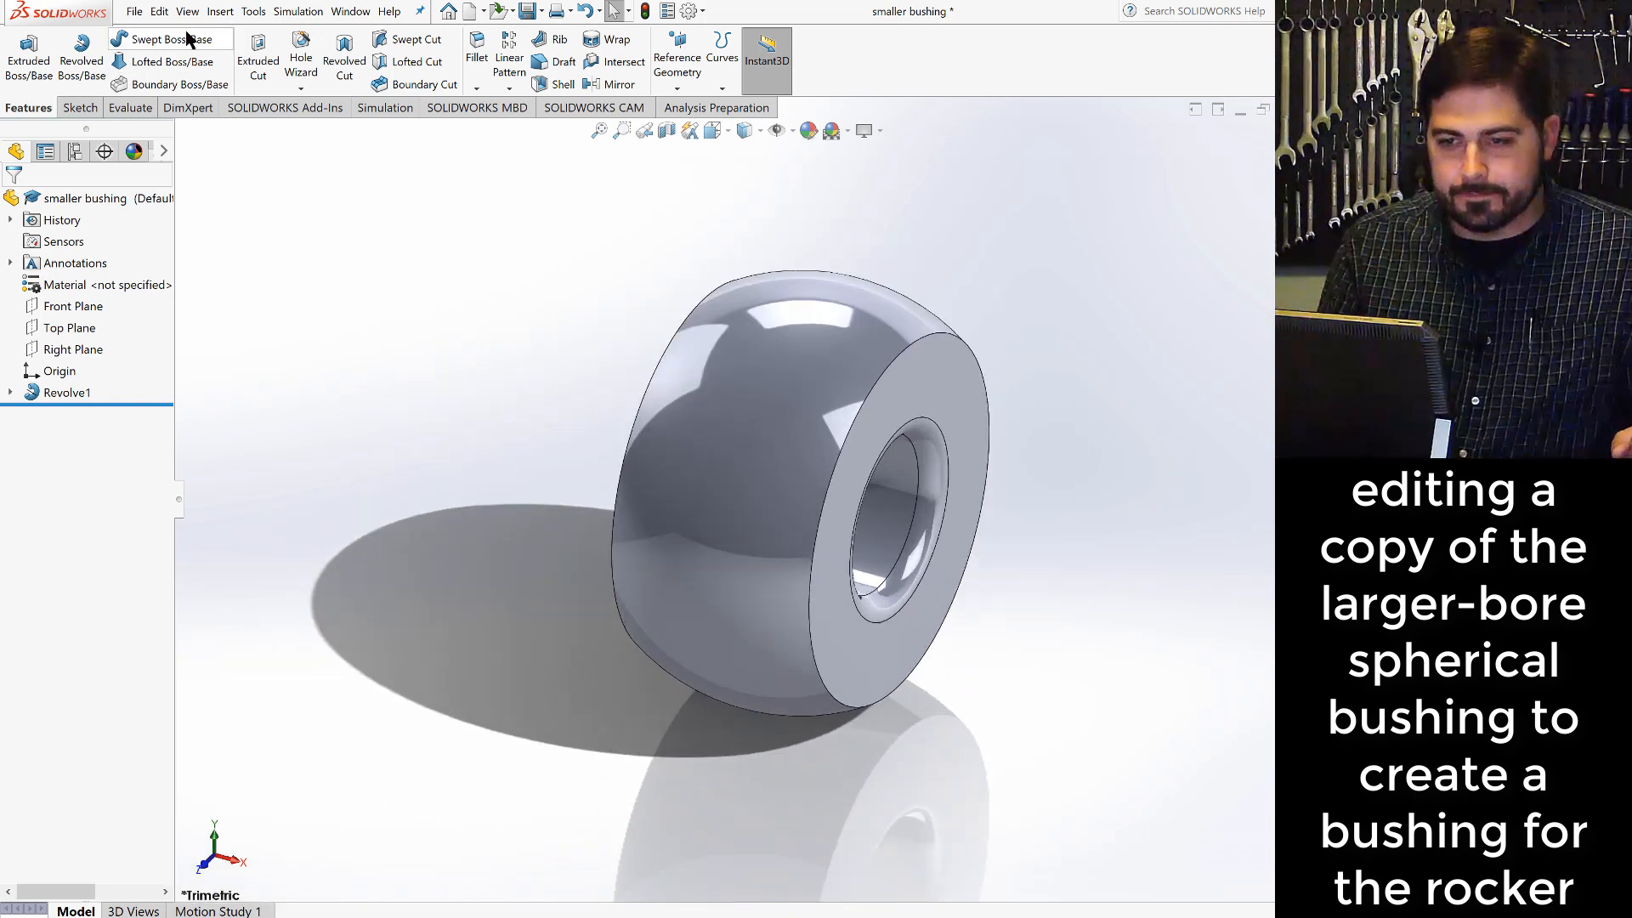
click(527, 12)
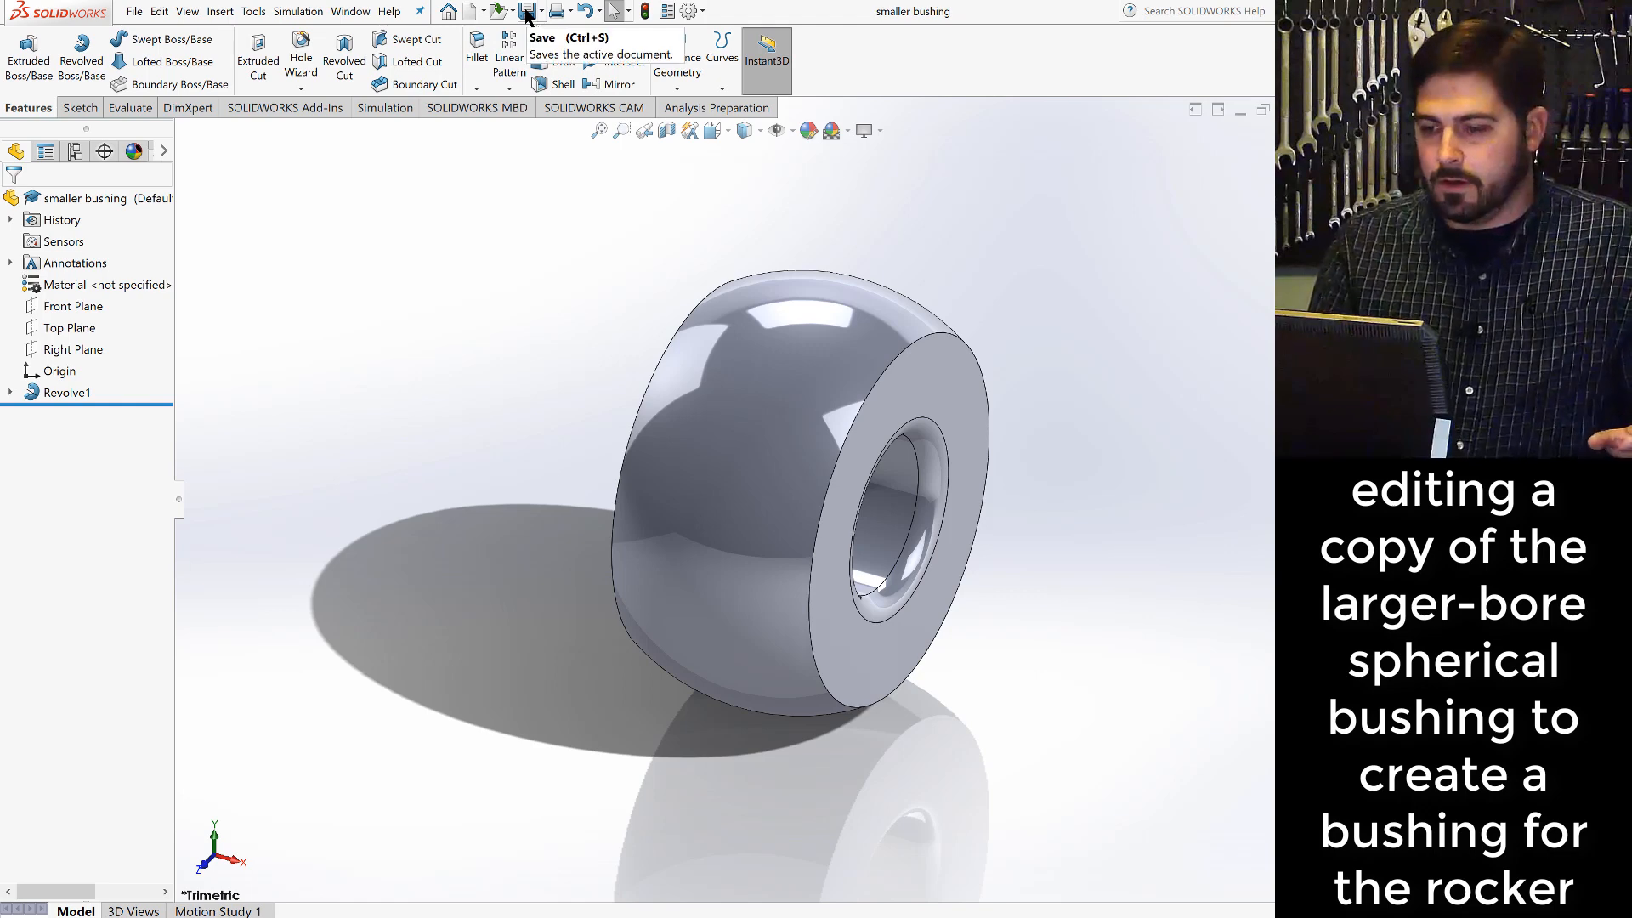